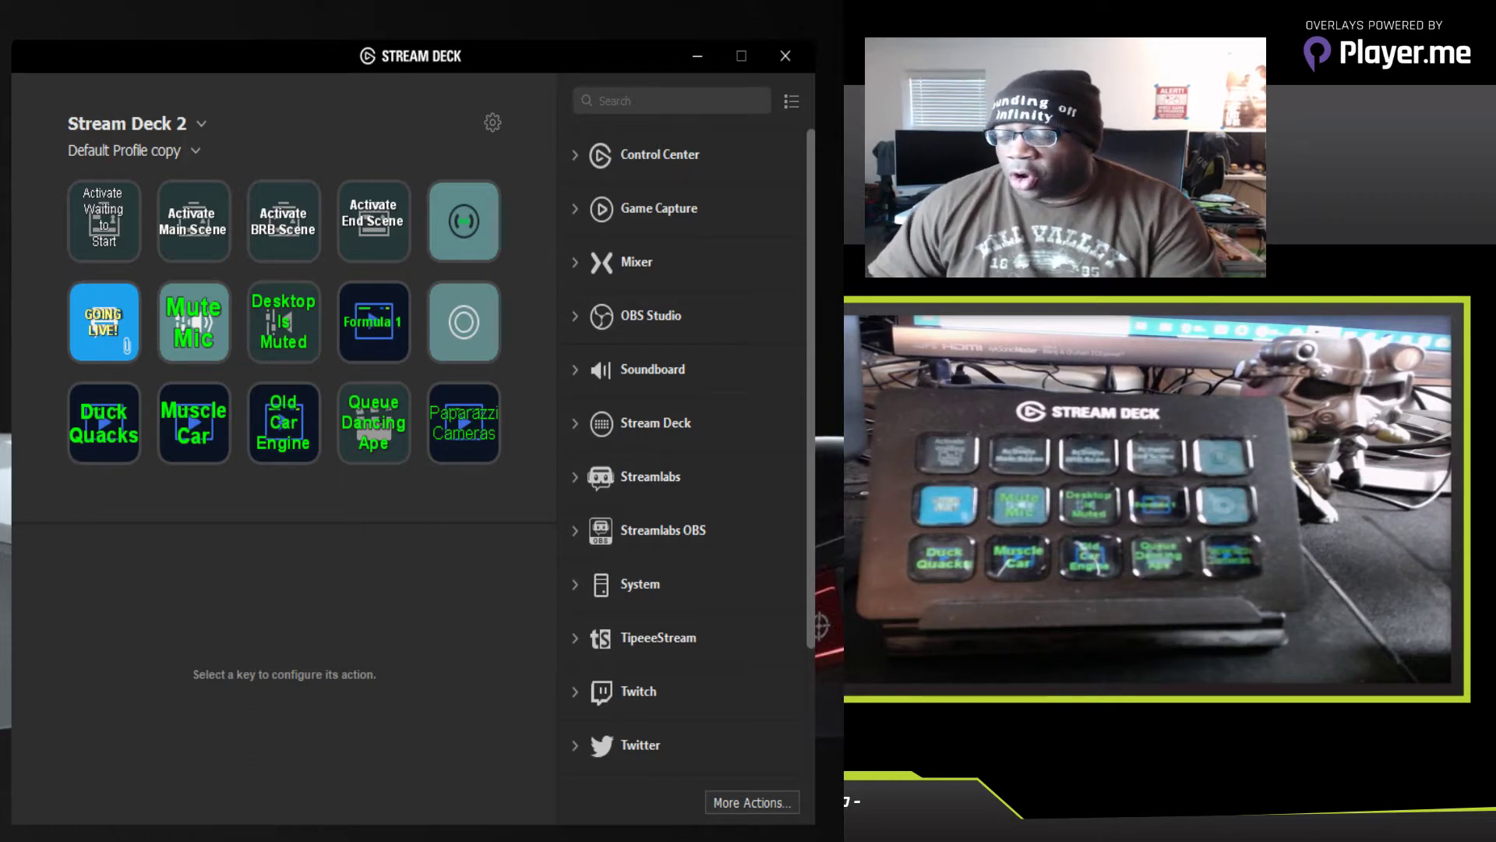
Step: Delete the "Activate Waiting to Start" and "Activate Main Scene" actions from the Stream Deck 2 profile
{"action": "left_click", "coordinate": [117, 223]}
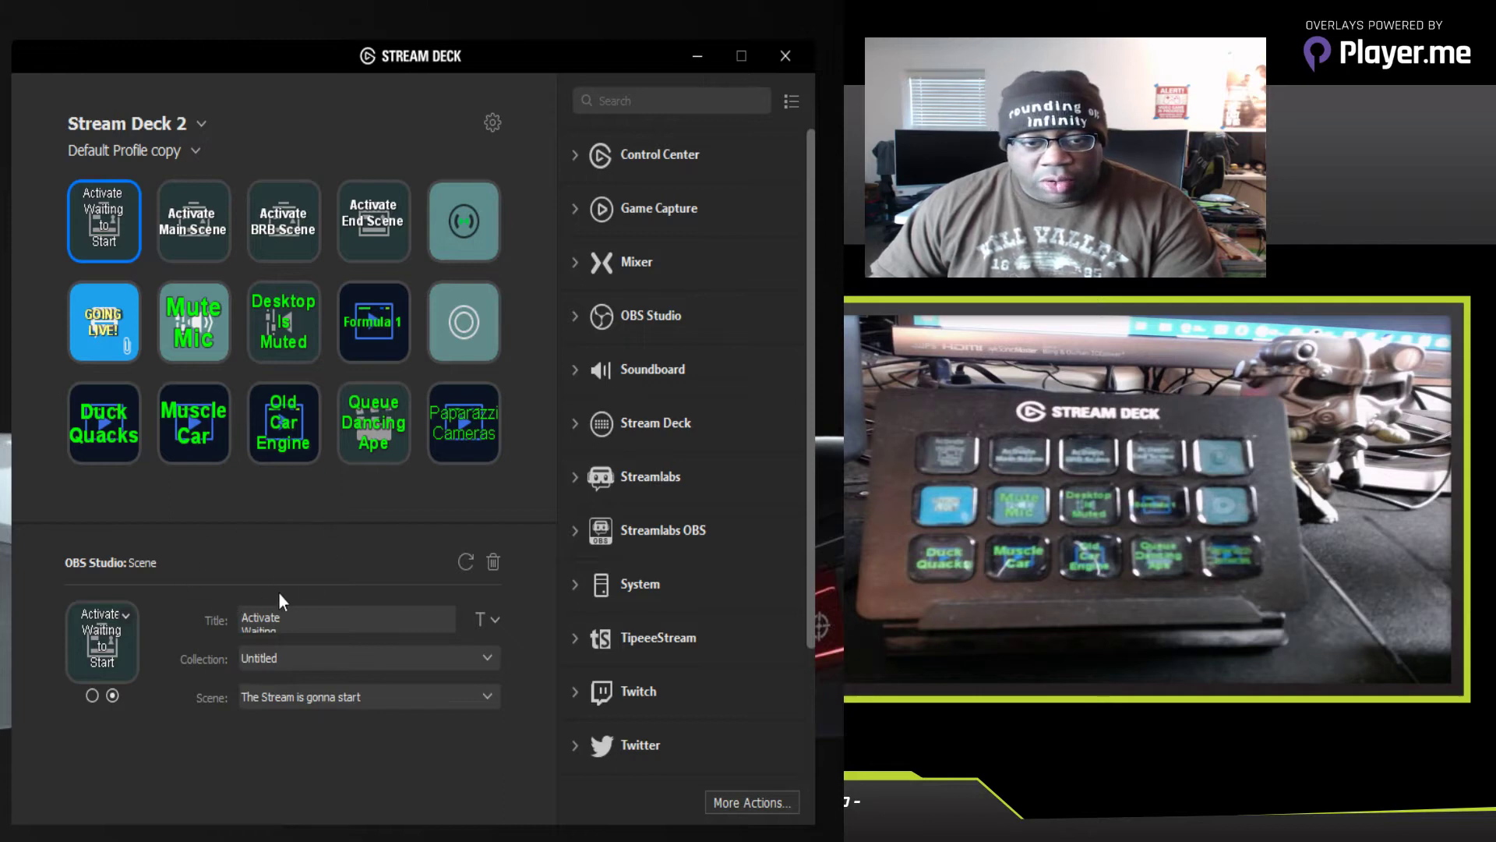
{"action": "left_click", "coordinate": [493, 562]}
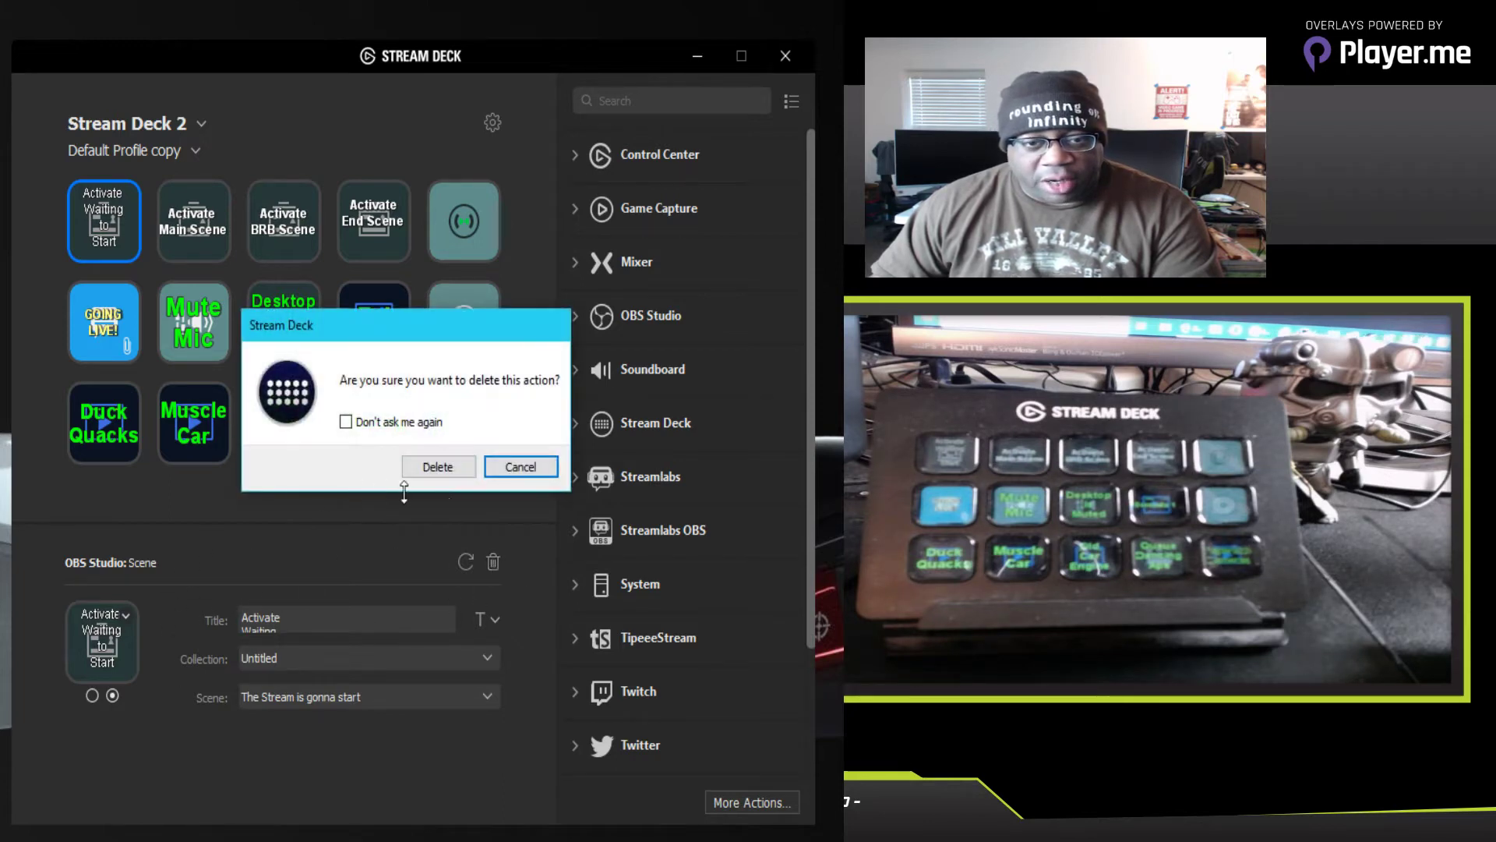
{"action": "left_click", "coordinate": [447, 465]}
{"action": "left_click", "coordinate": [193, 220]}
{"action": "left_click", "coordinate": [495, 562]}
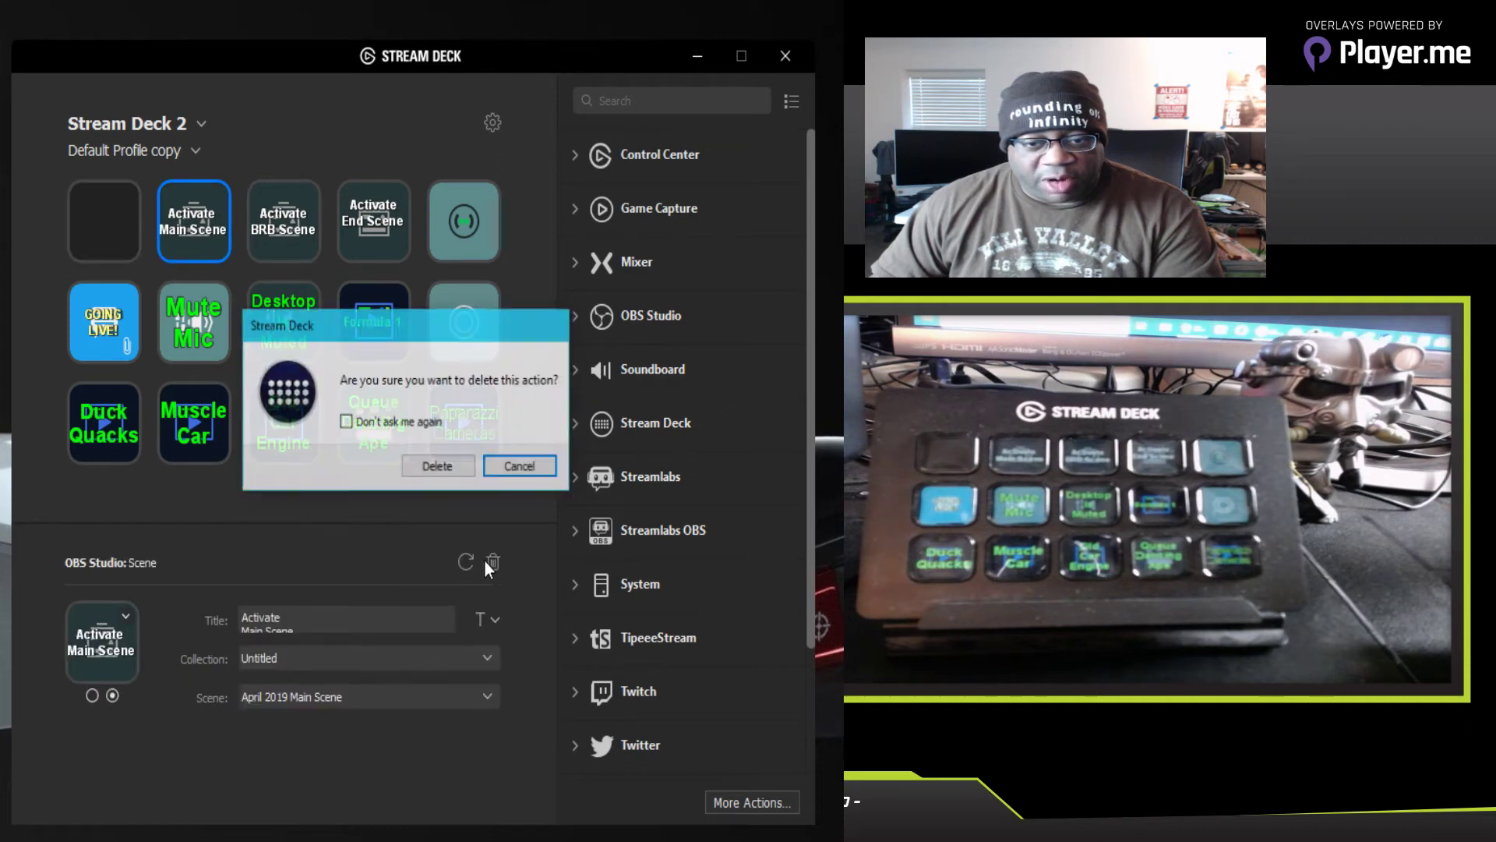
{"action": "left_click", "coordinate": [434, 465]}
Step: Delete the "Activate BRB Scene" and "Activate End Scene" actions from the top row of keys
{"action": "left_click", "coordinate": [304, 250]}
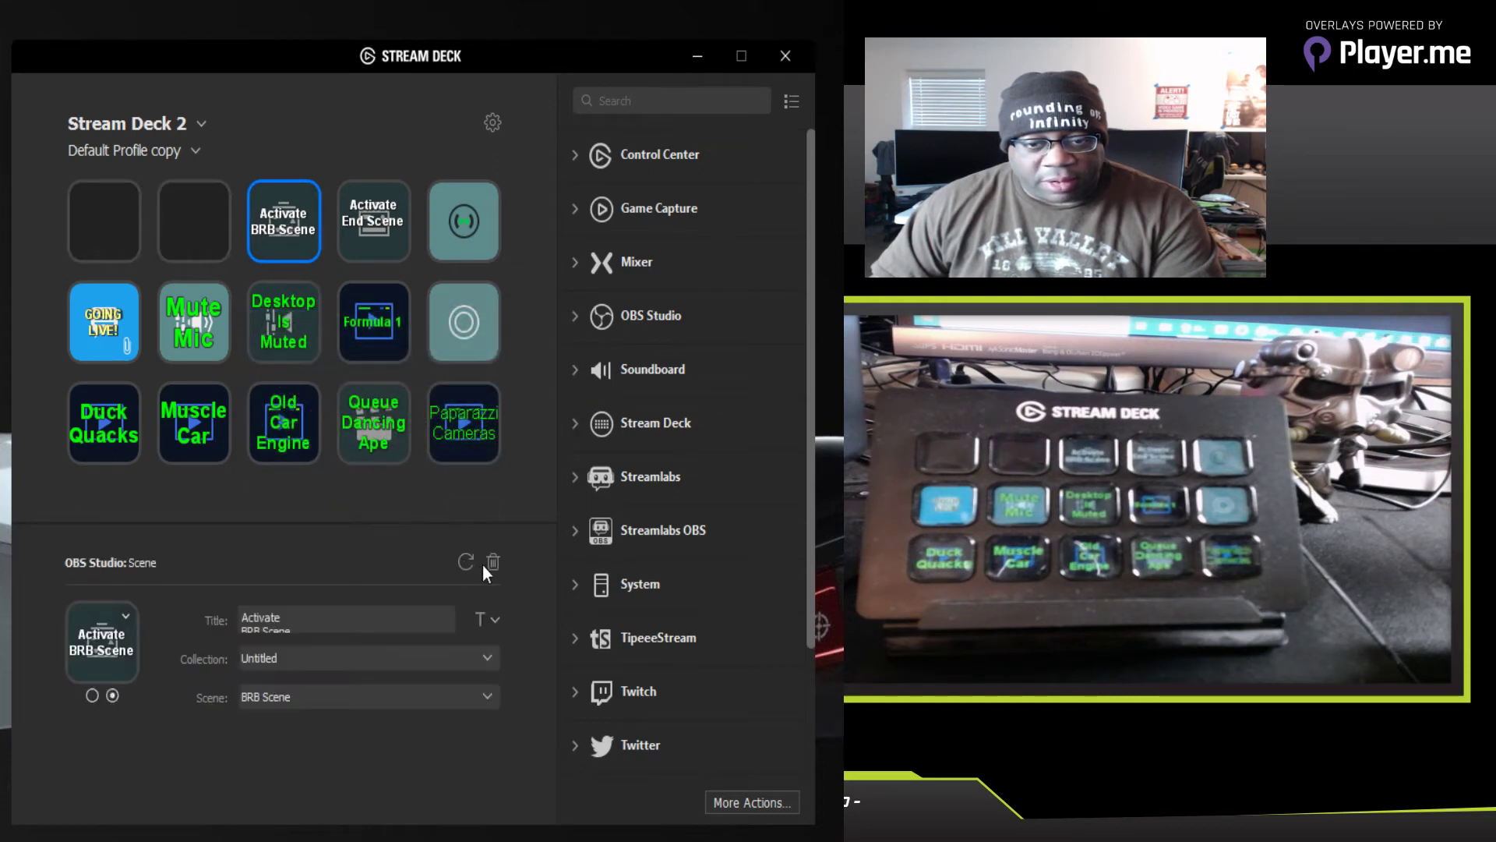
{"action": "left_click", "coordinate": [492, 562]}
{"action": "left_click", "coordinate": [447, 466]}
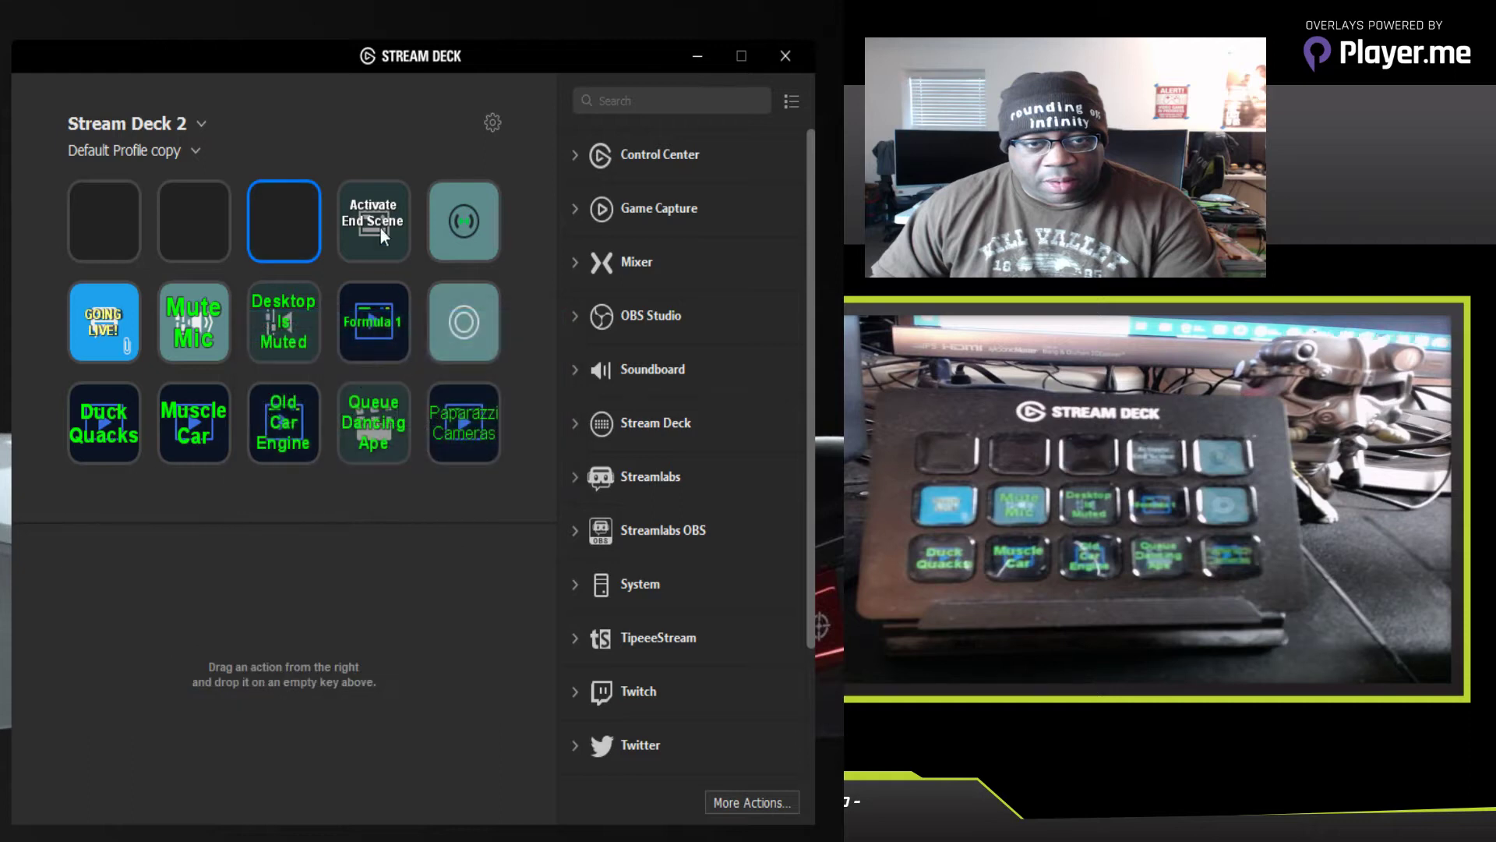
{"action": "left_click", "coordinate": [381, 228]}
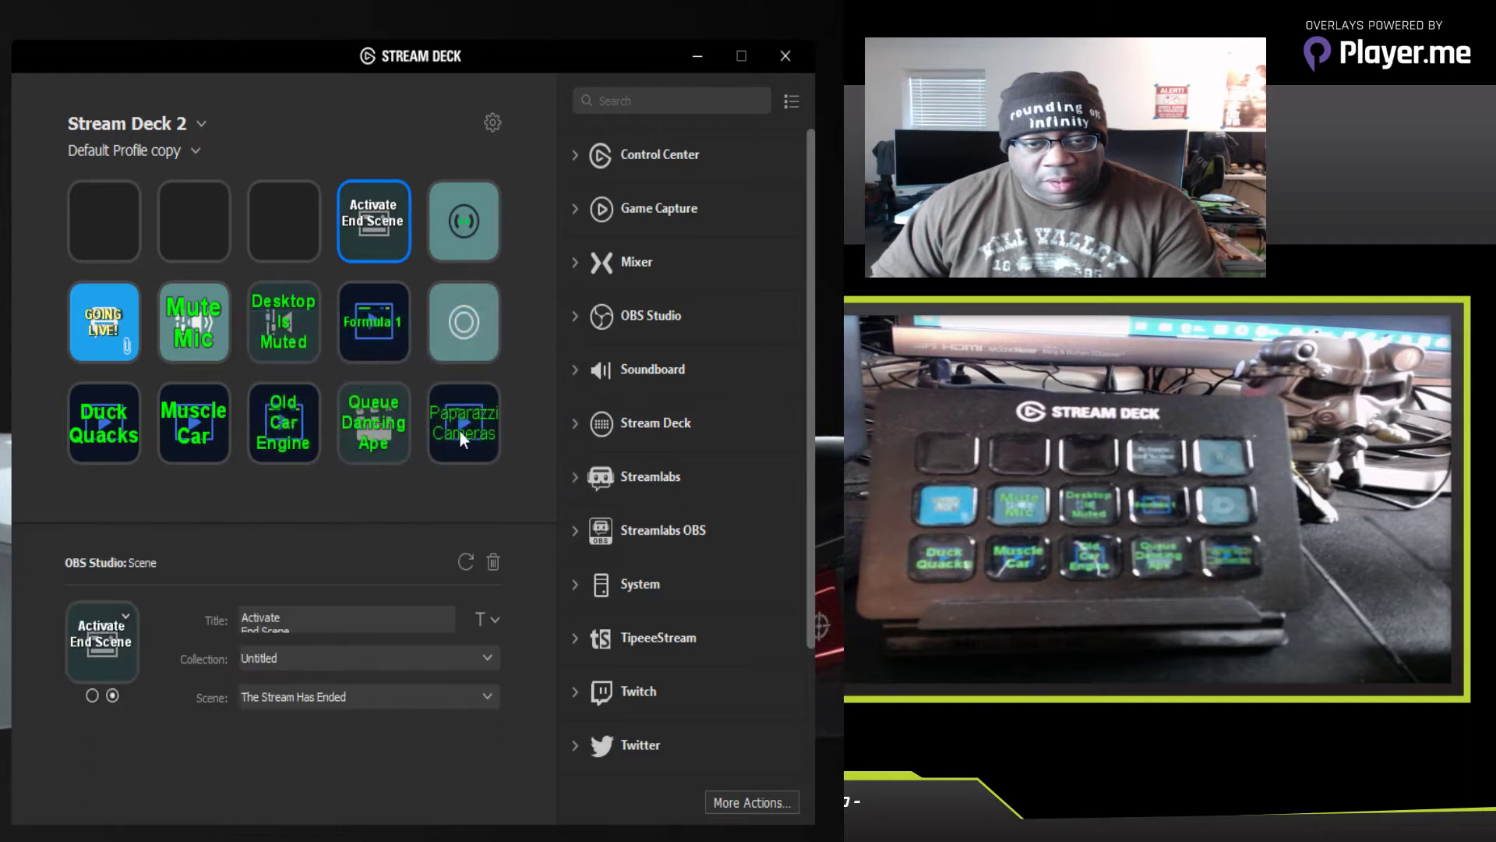
{"action": "left_click", "coordinate": [495, 561]}
{"action": "left_click", "coordinate": [436, 464]}
Step: Delete the untitled OBS Studio Stream and Record actions from the last column of keys
{"action": "left_click", "coordinate": [468, 222]}
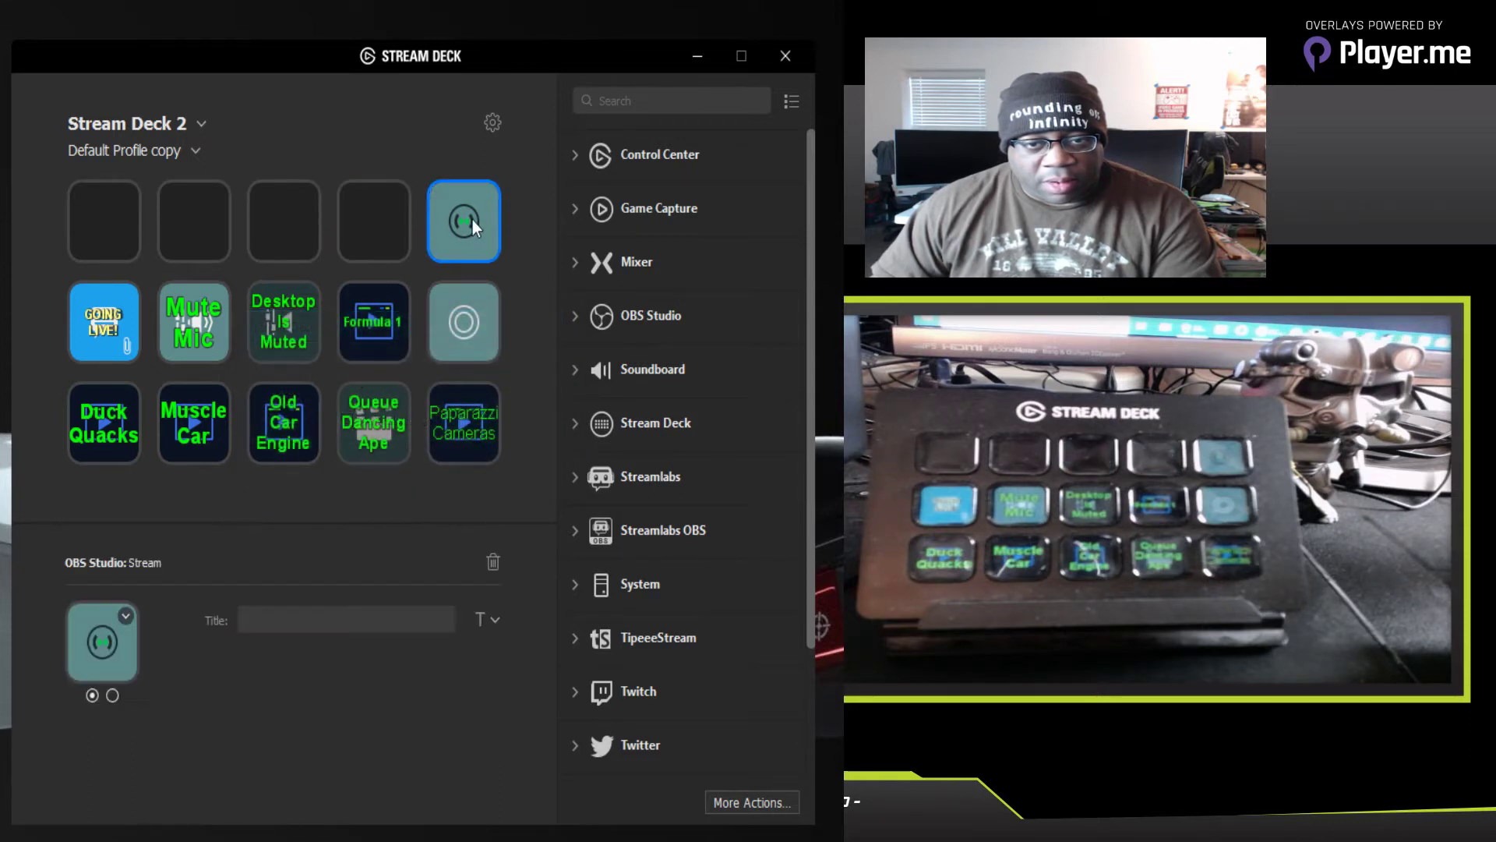
{"action": "left_click", "coordinate": [494, 560]}
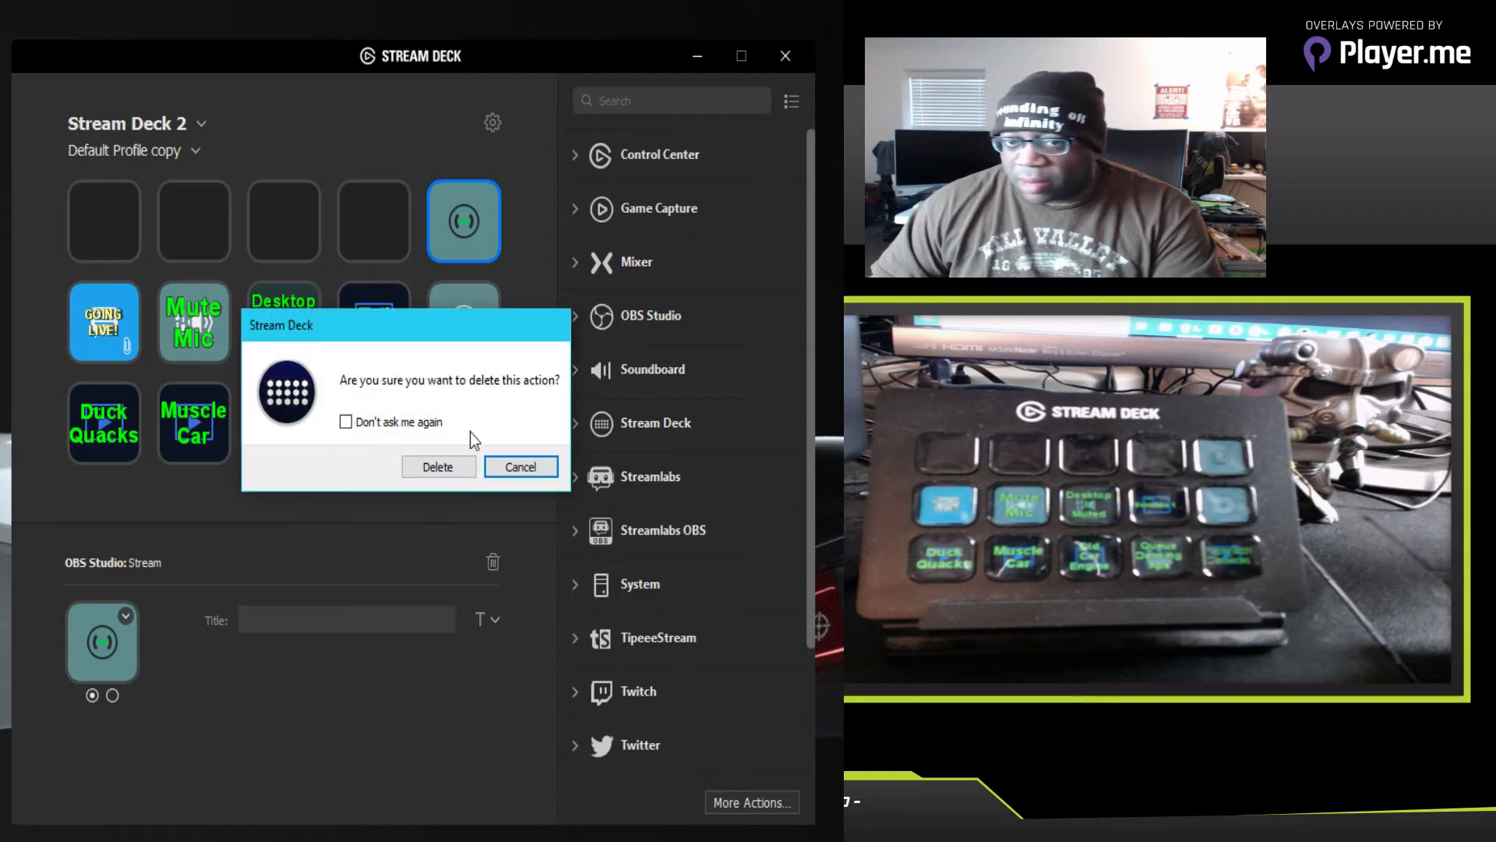
{"action": "left_click", "coordinate": [448, 467]}
{"action": "left_click", "coordinate": [468, 327]}
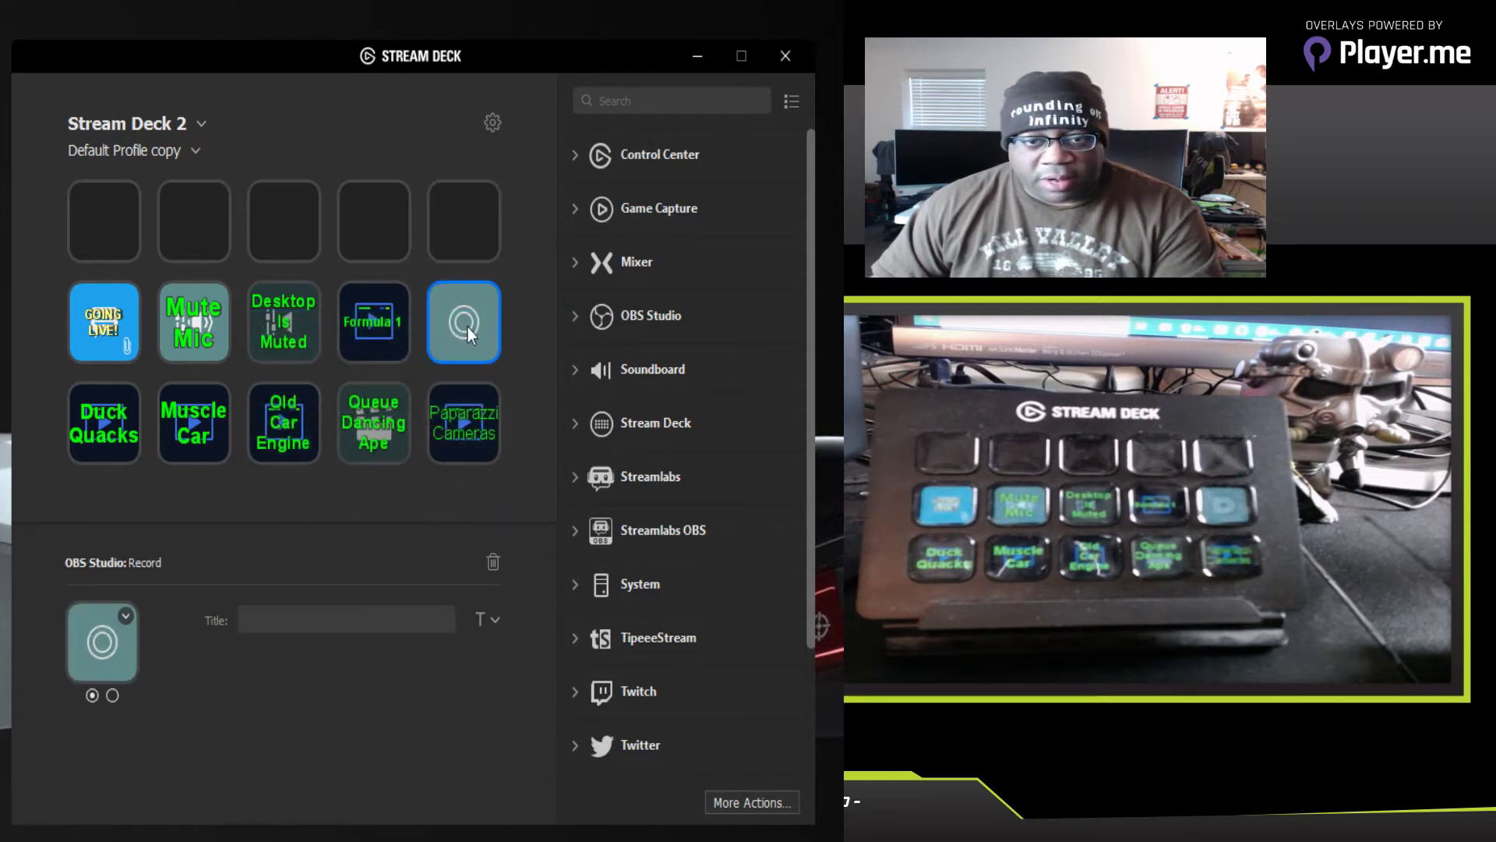
{"action": "left_click", "coordinate": [492, 563]}
{"action": "left_click", "coordinate": [432, 467]}
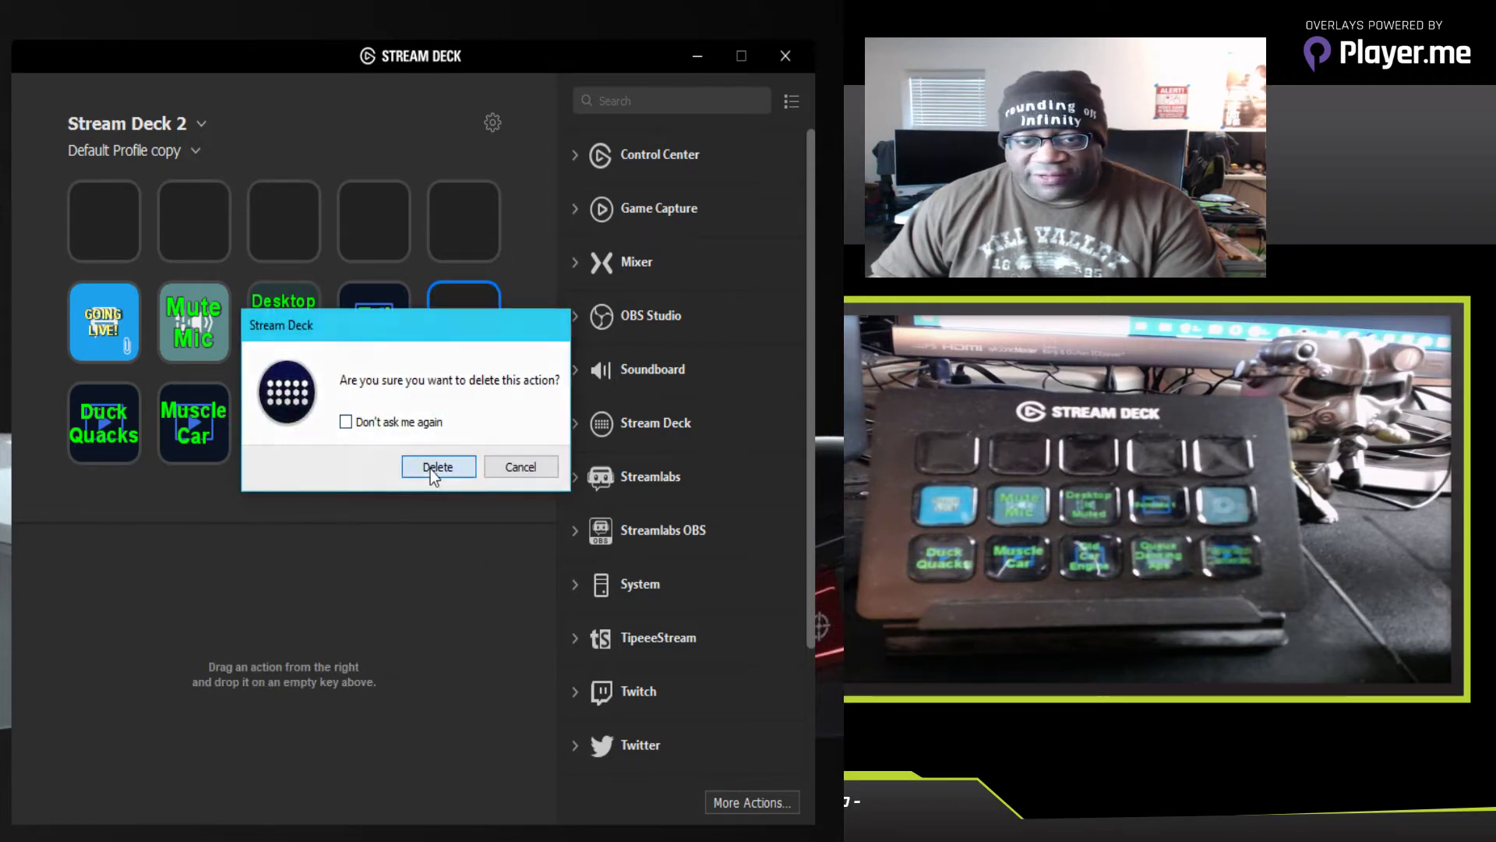
Step: Delete the "Formula 1" sound and "Desktop Is Muted" audio actions from the middle row
{"action": "left_click", "coordinate": [377, 329]}
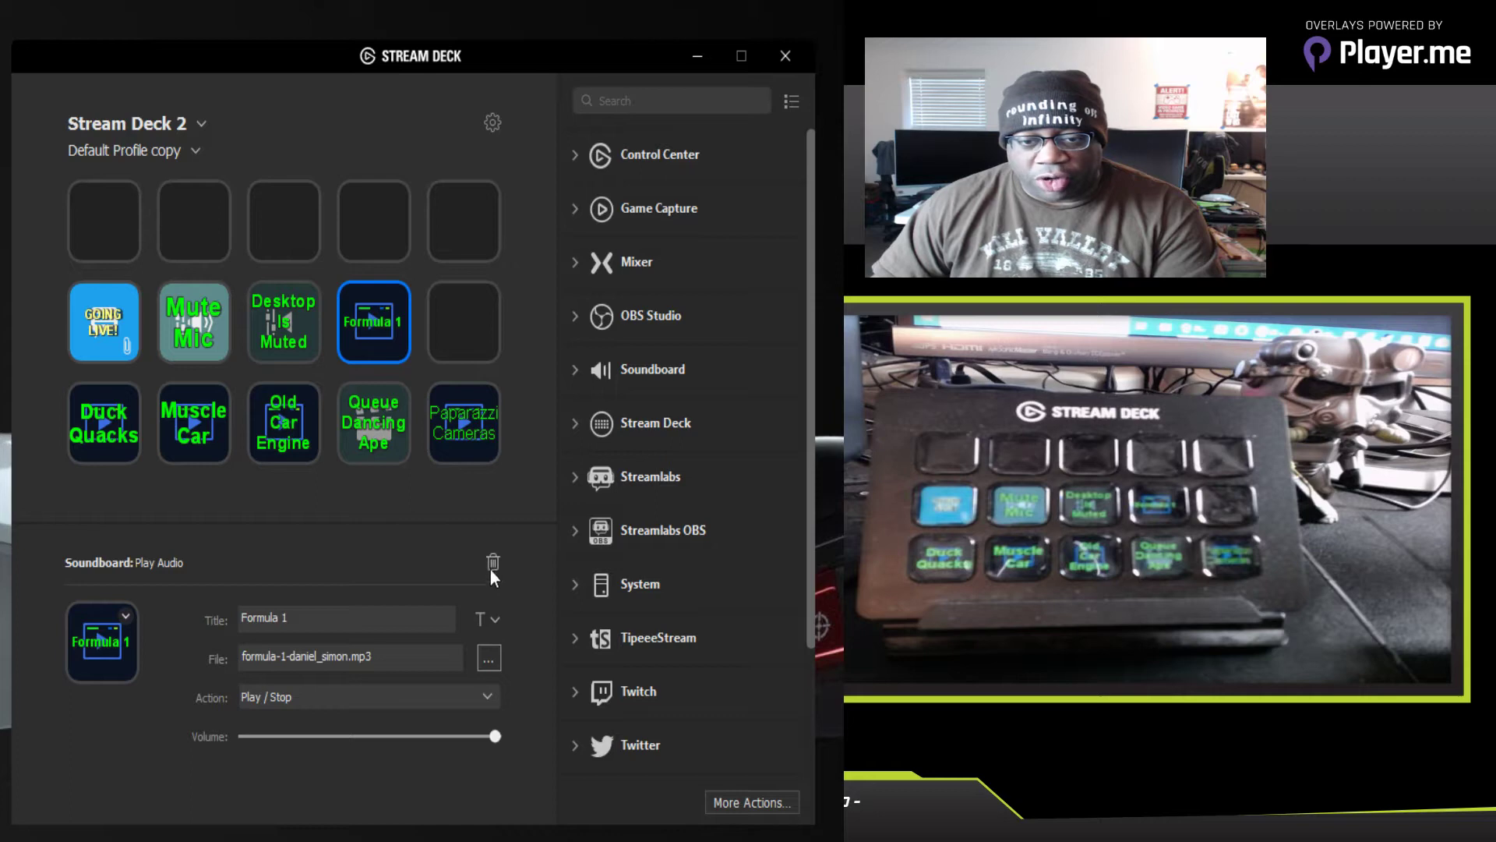
{"action": "left_click", "coordinate": [492, 562]}
{"action": "left_click", "coordinate": [440, 467]}
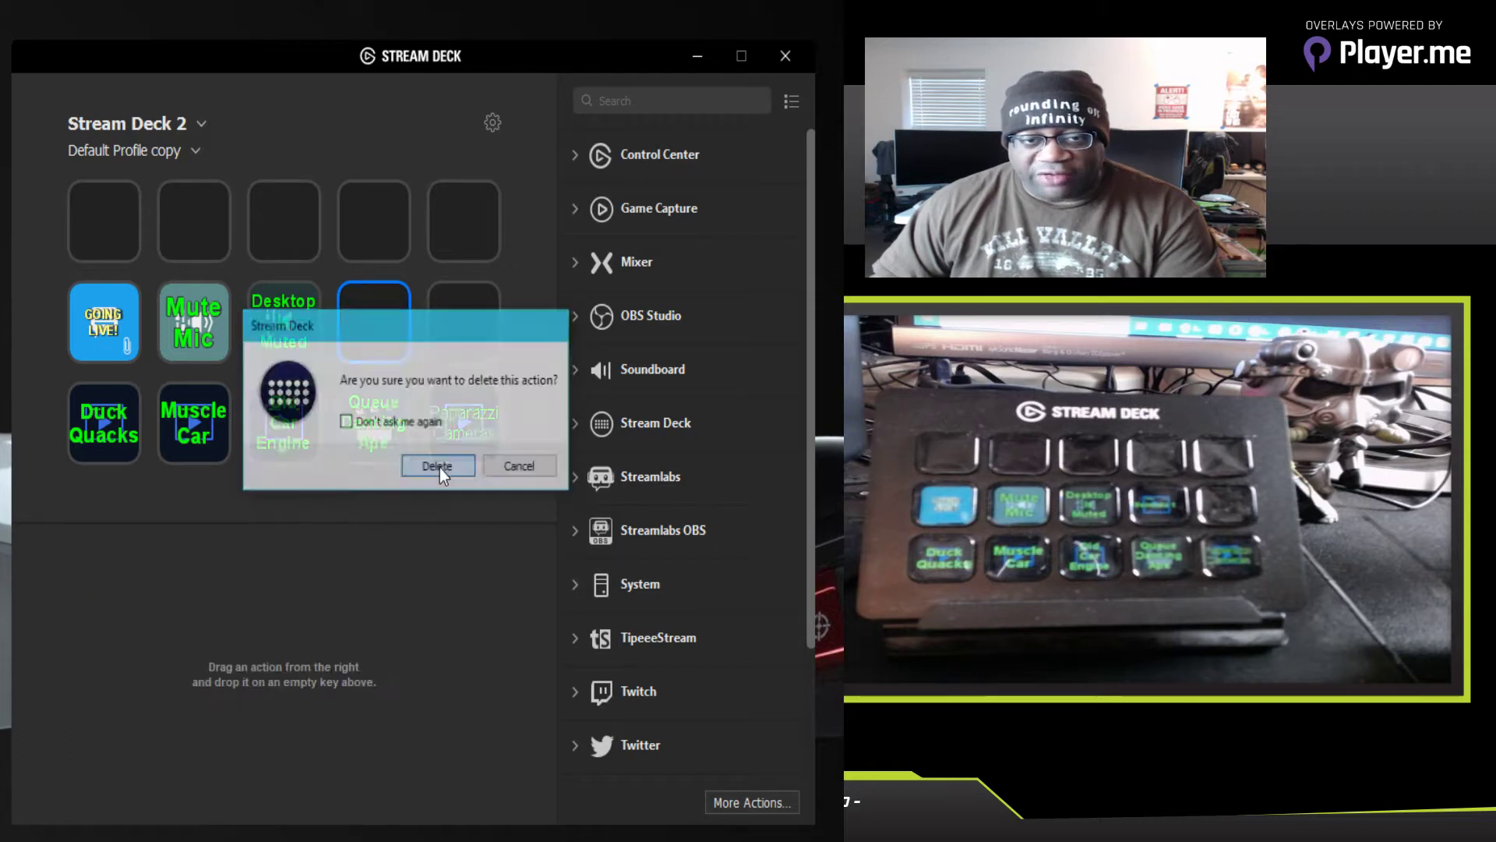
{"action": "left_click", "coordinate": [302, 356]}
{"action": "left_click", "coordinate": [489, 561]}
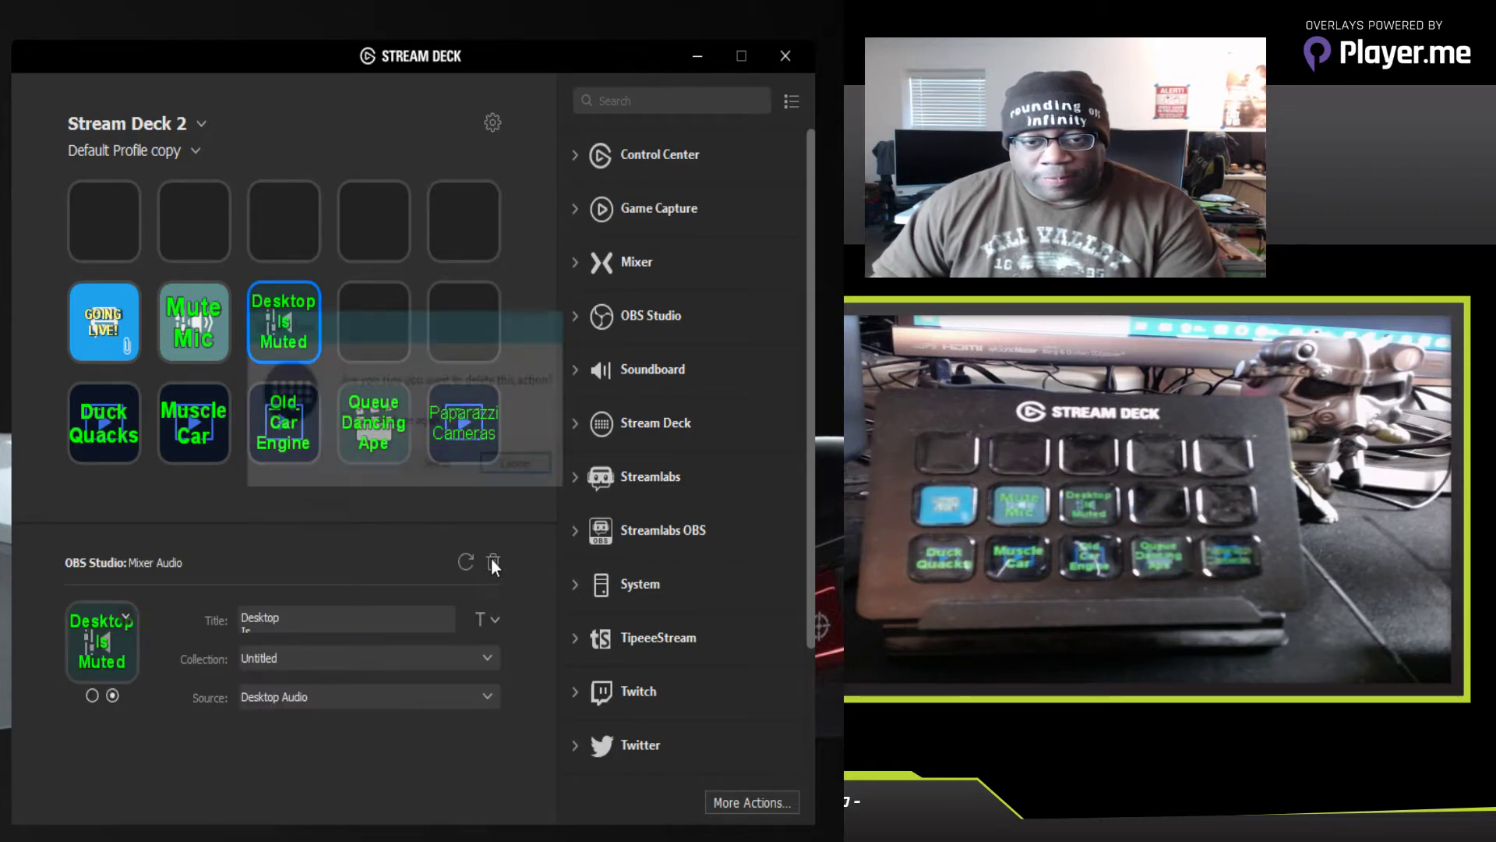
{"action": "left_click", "coordinate": [423, 462]}
Step: Delete the "Mute Mic" action from the middle row and the "Paparazzi Cameras" sound from the bottom row
{"action": "left_click", "coordinate": [215, 339]}
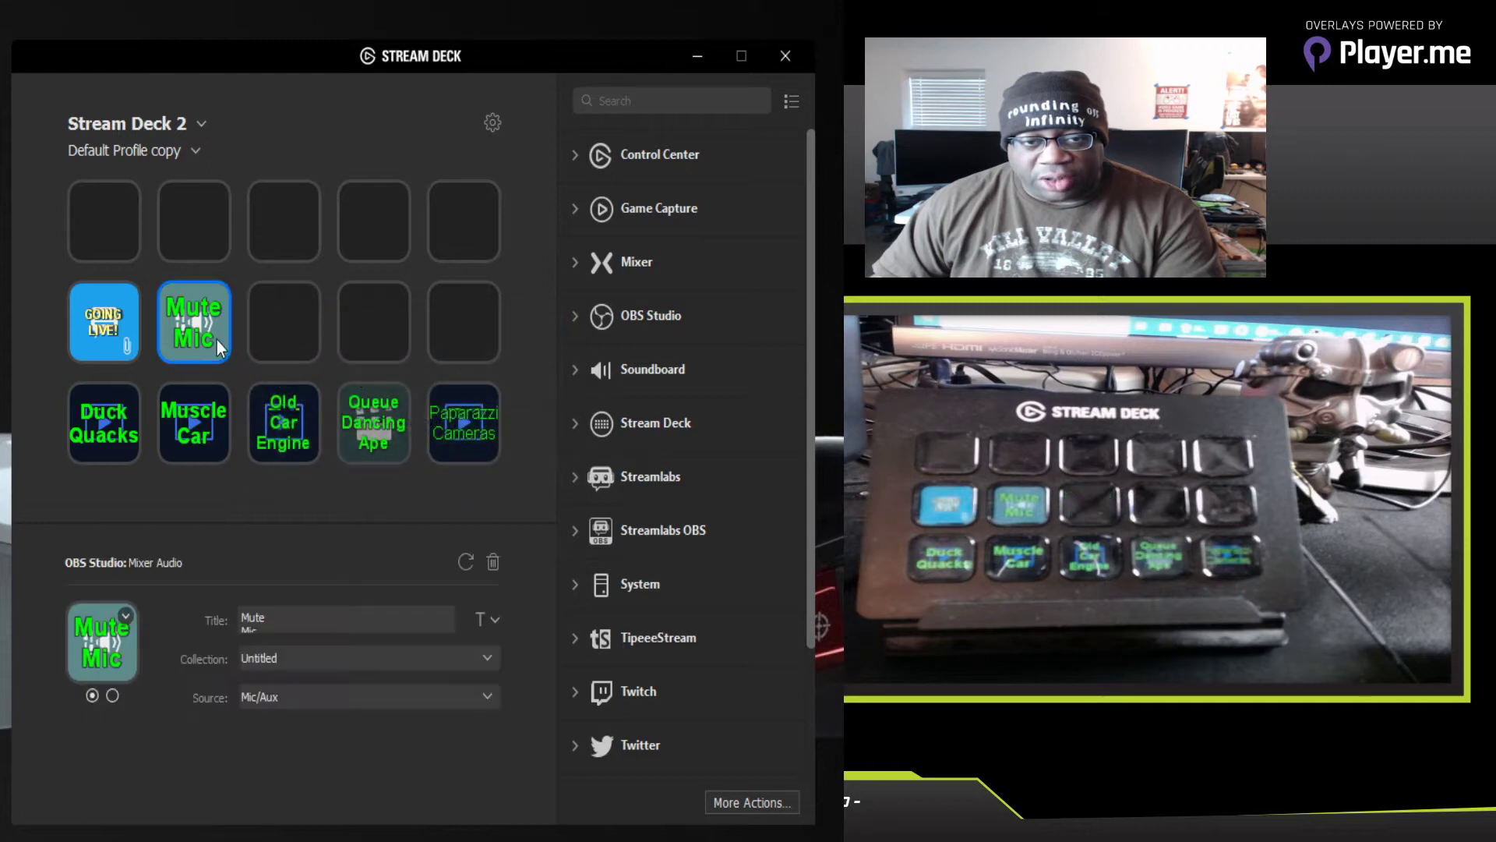
{"action": "left_click", "coordinate": [492, 560]}
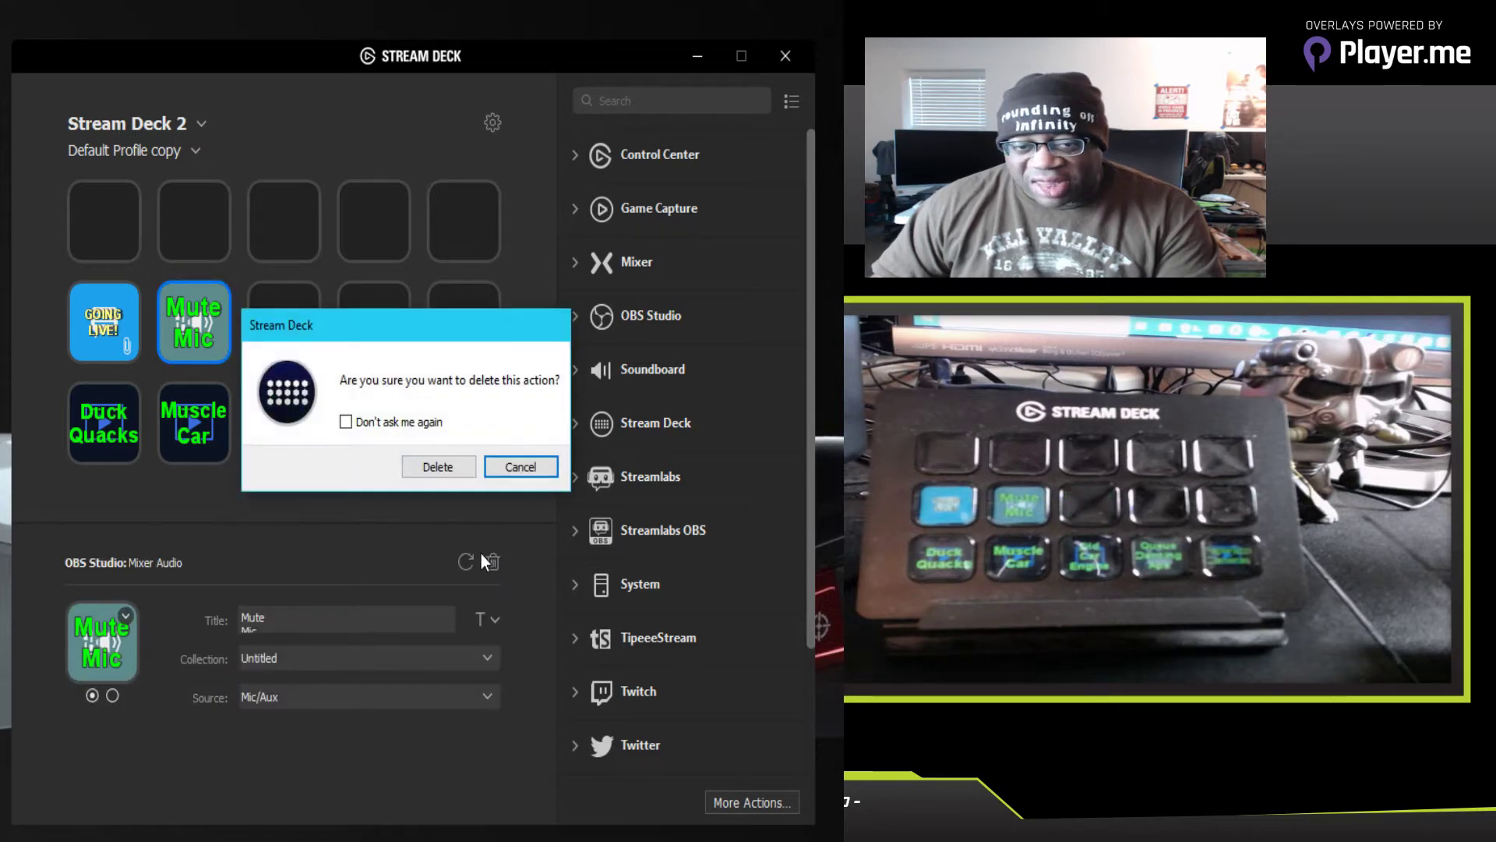
{"action": "left_click", "coordinate": [445, 471]}
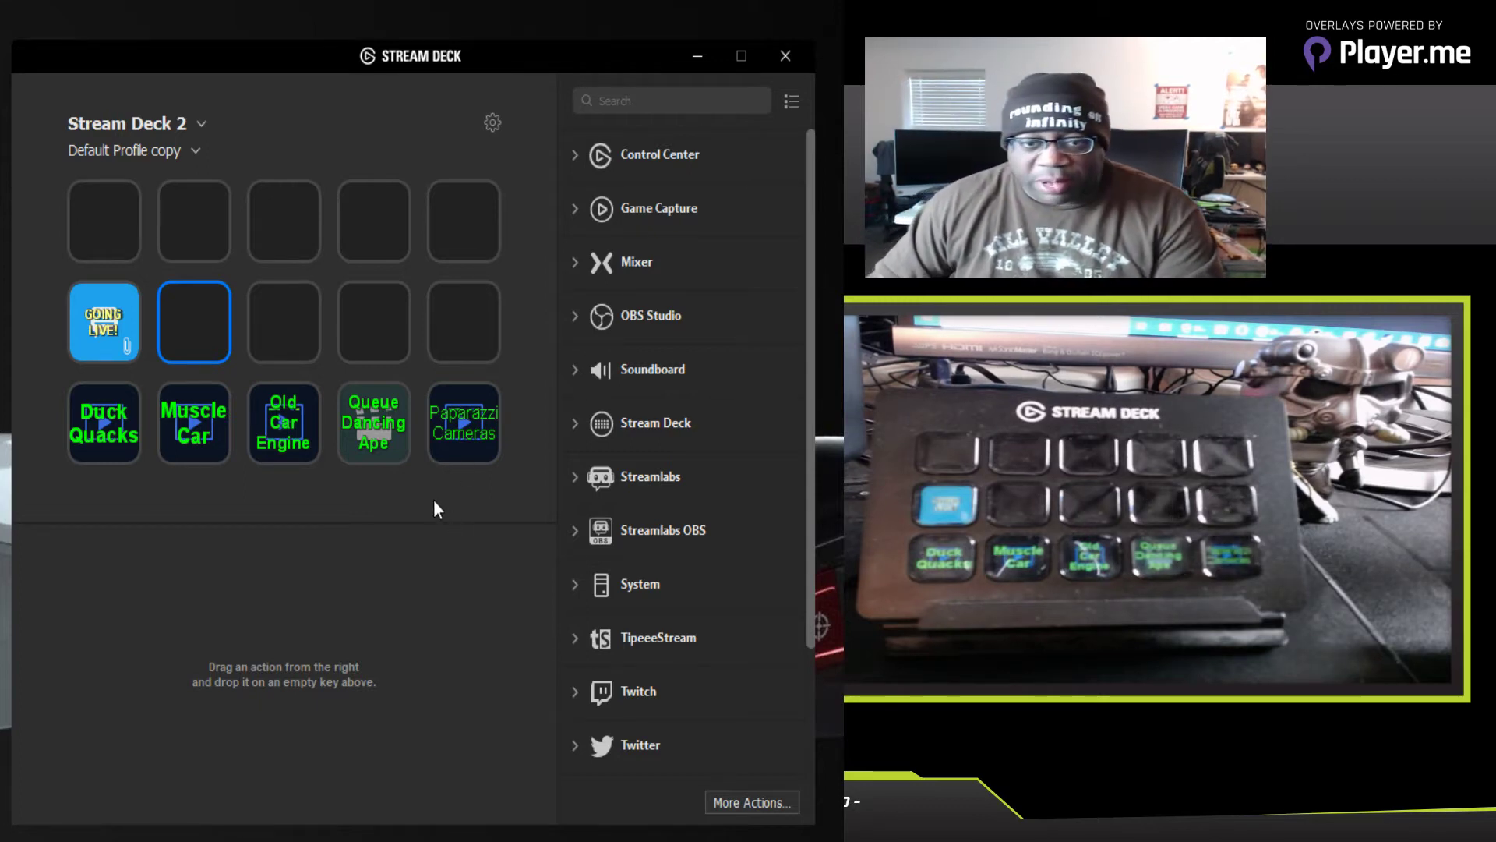
{"action": "left_click", "coordinate": [477, 445]}
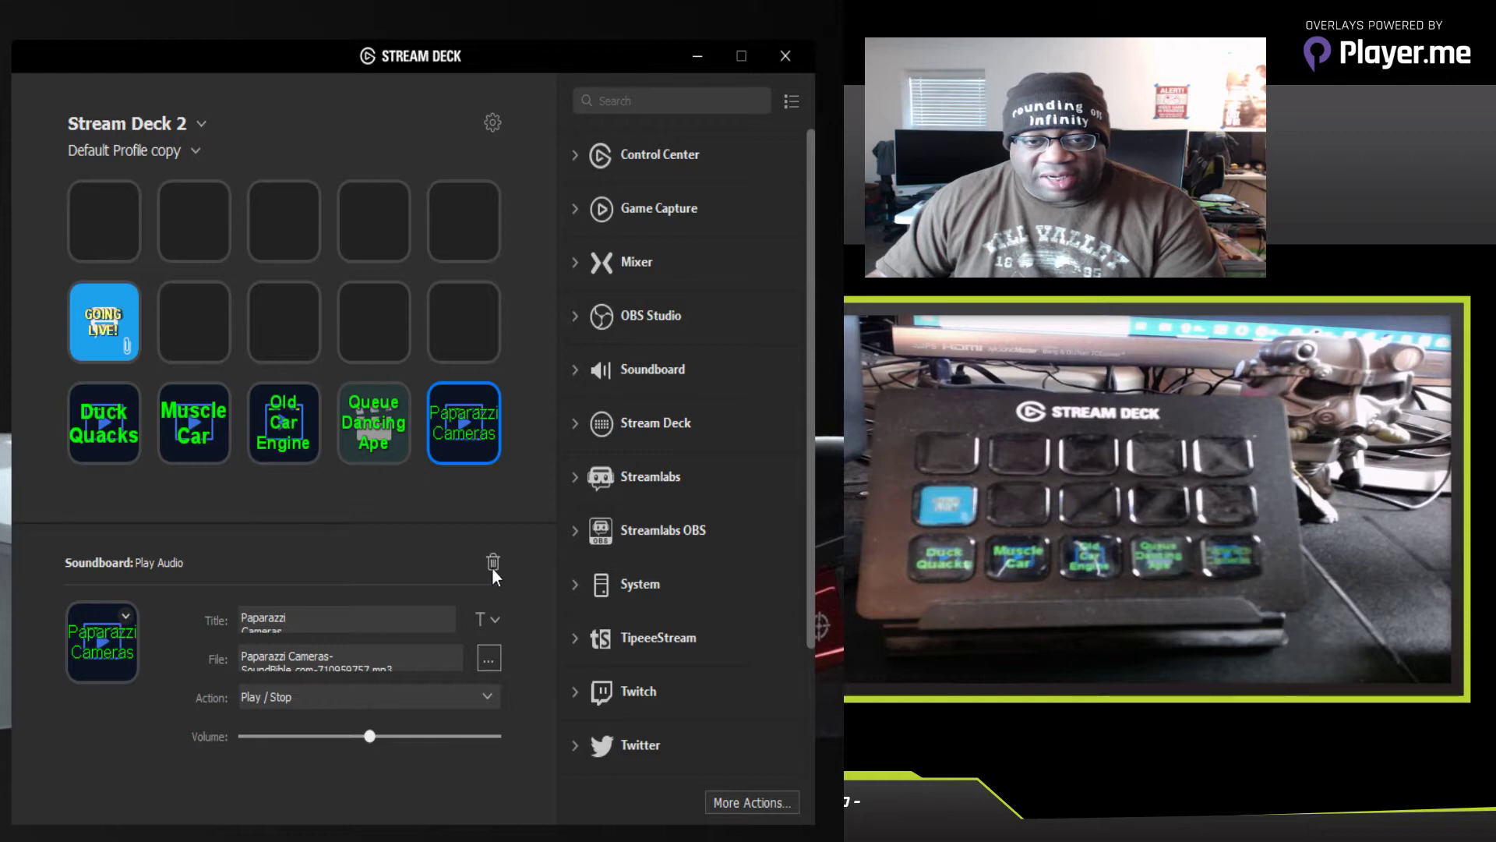
{"action": "left_click", "coordinate": [492, 561]}
{"action": "left_click", "coordinate": [470, 472]}
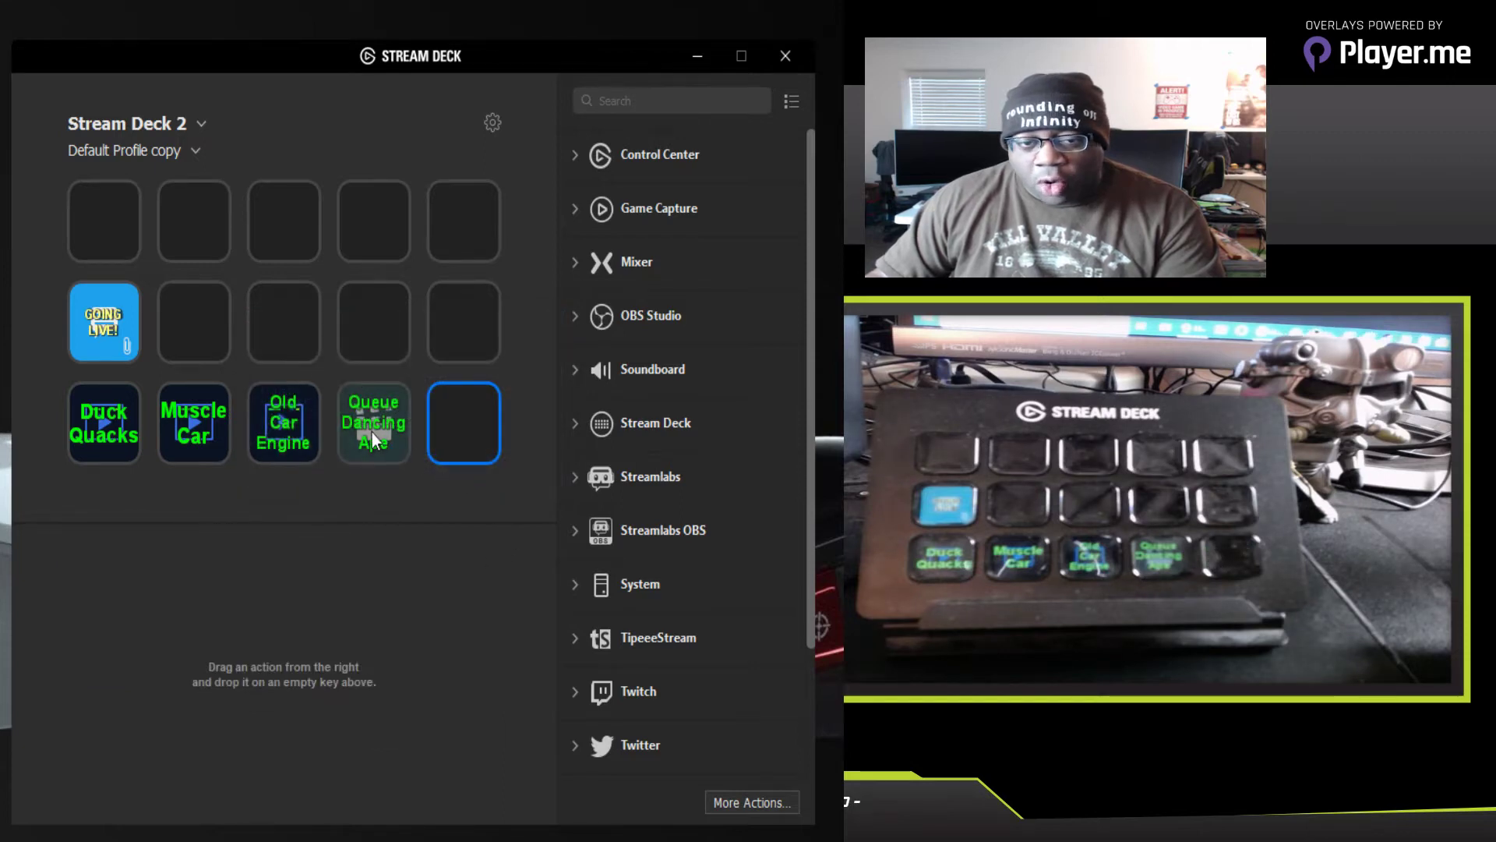
Step: Delete the "Old Car Engine" and "Muscle Car" soundboard actions from the bottom row
{"action": "left_click", "coordinate": [291, 425]}
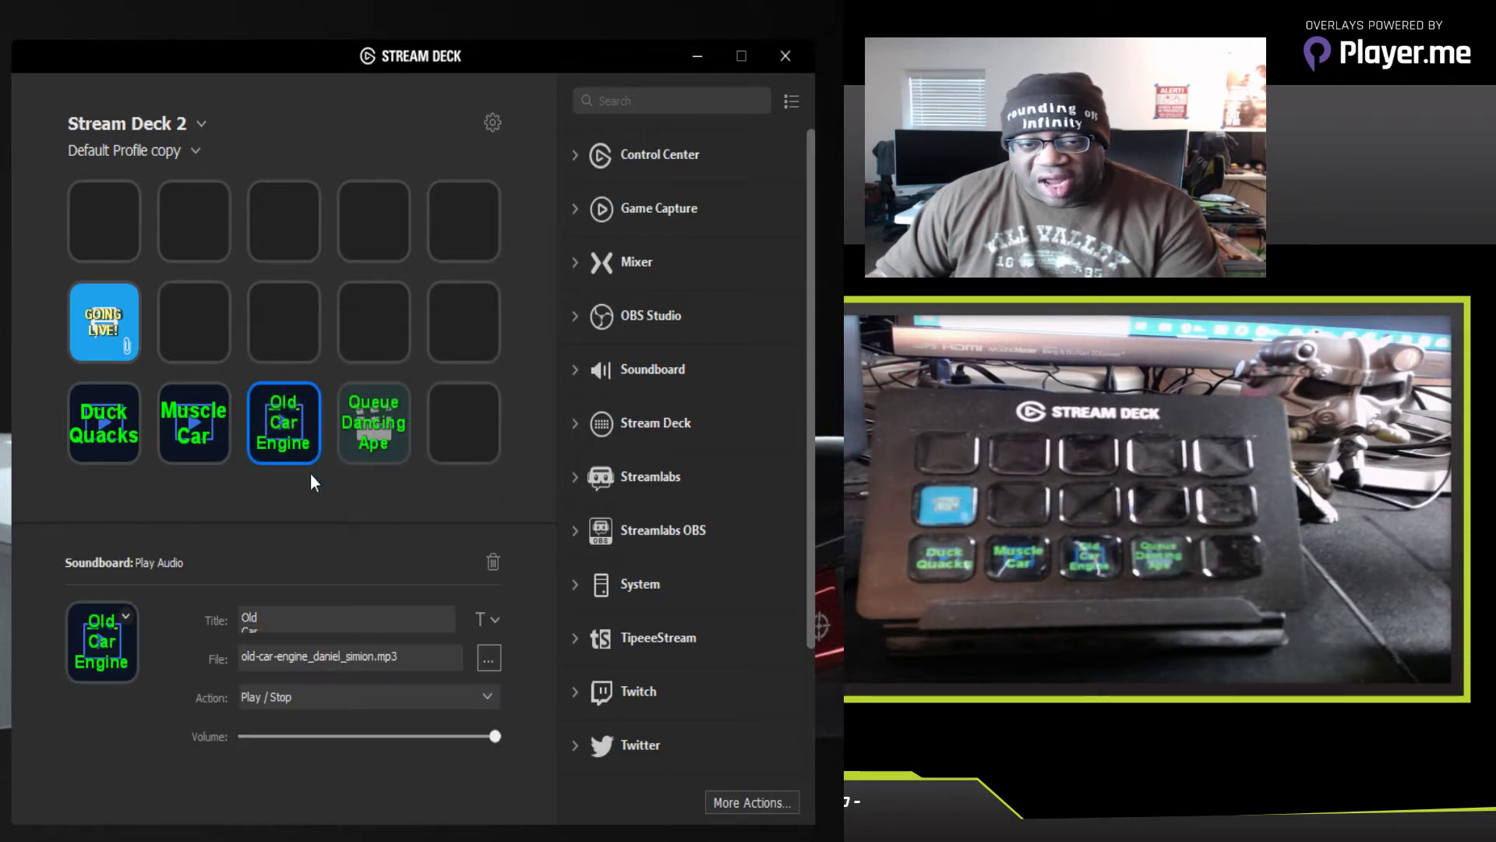
{"action": "left_click", "coordinate": [493, 562]}
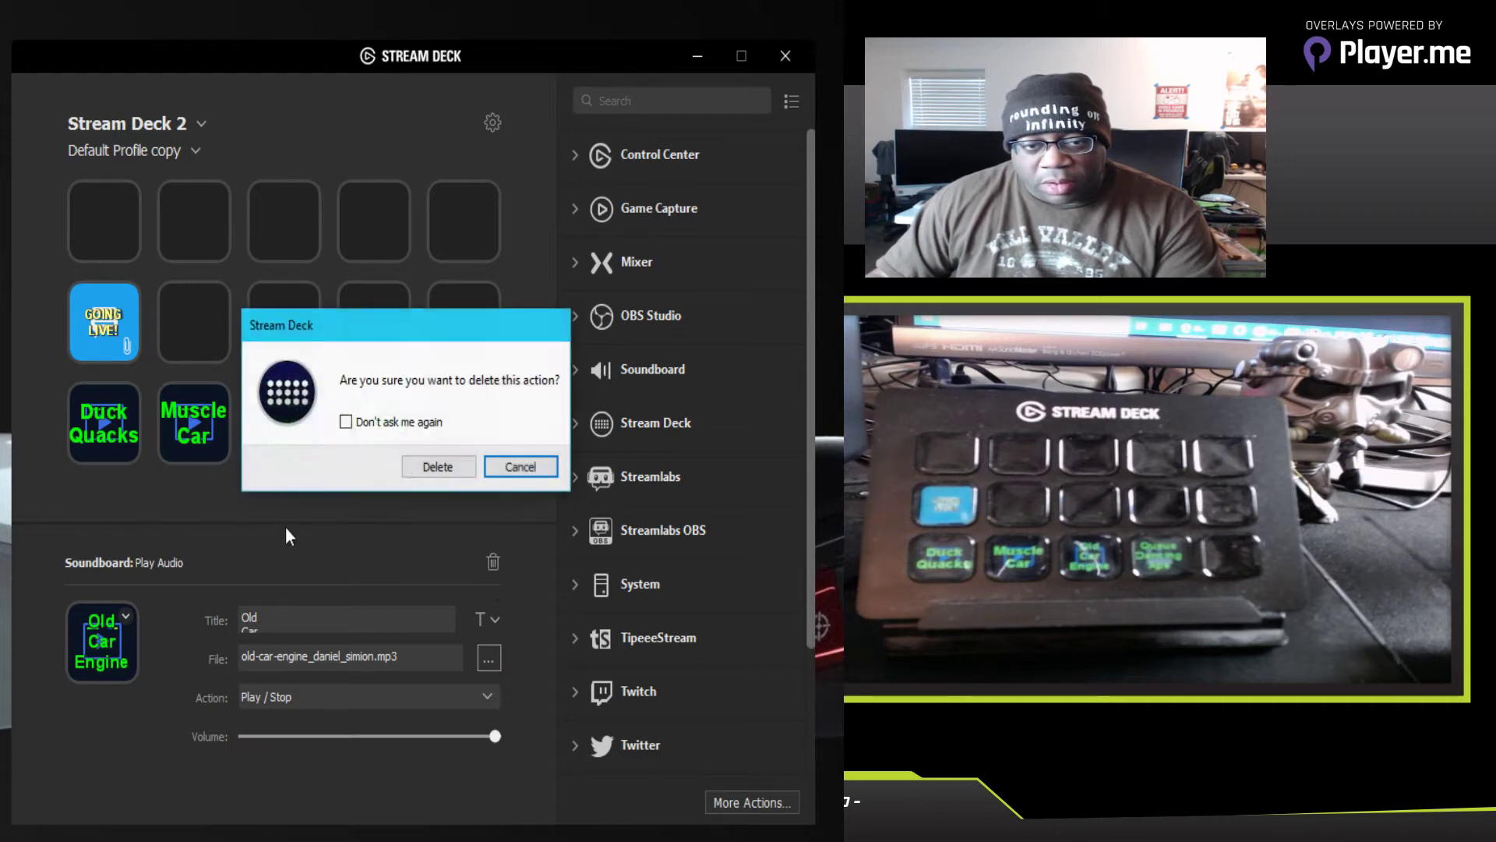
{"action": "left_click", "coordinate": [420, 470]}
{"action": "left_click", "coordinate": [201, 413]}
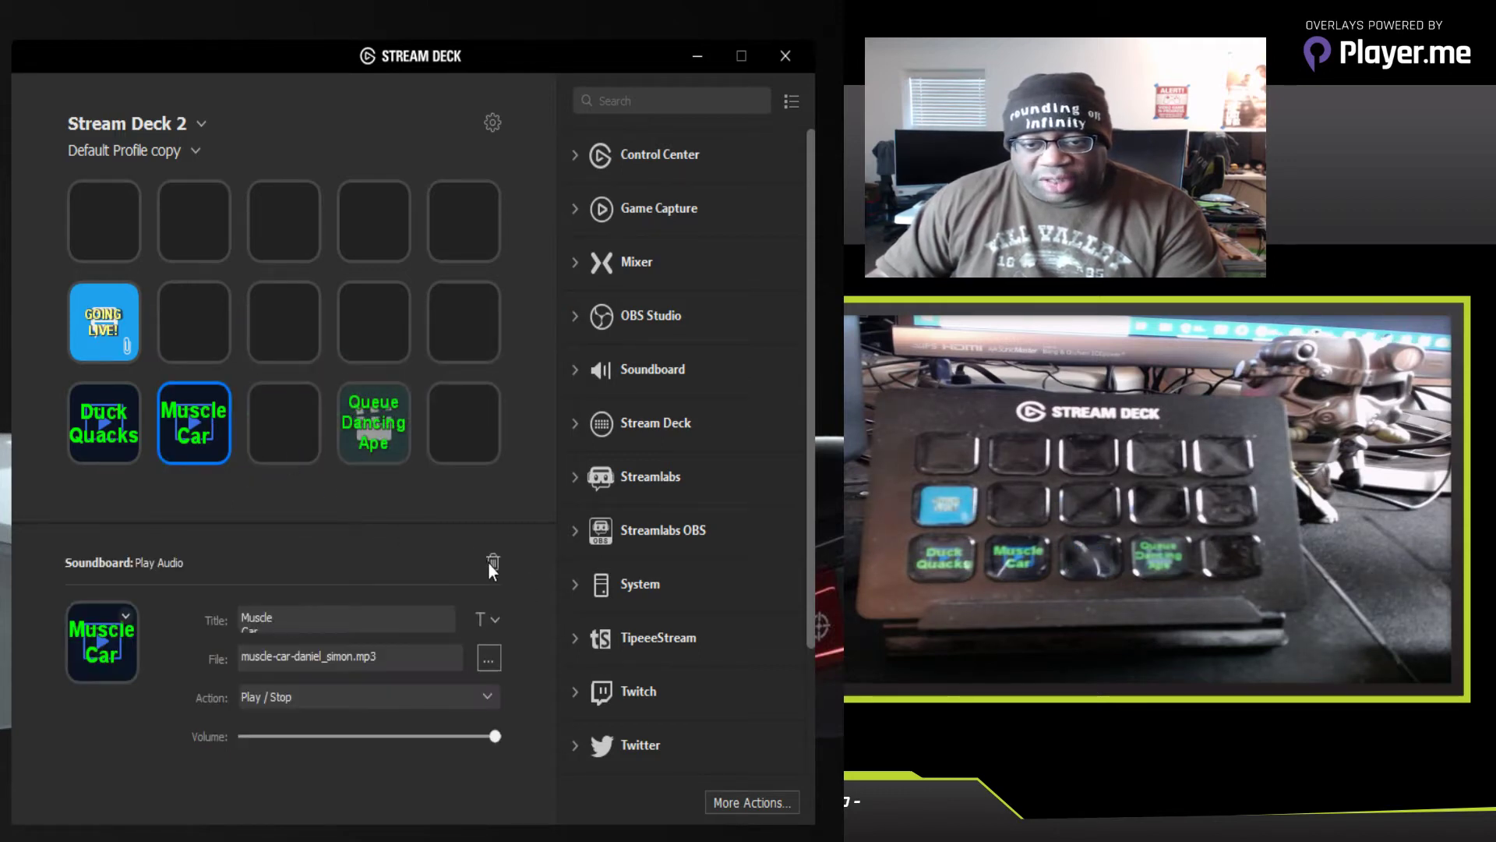
{"action": "left_click", "coordinate": [492, 563]}
{"action": "left_click", "coordinate": [448, 473]}
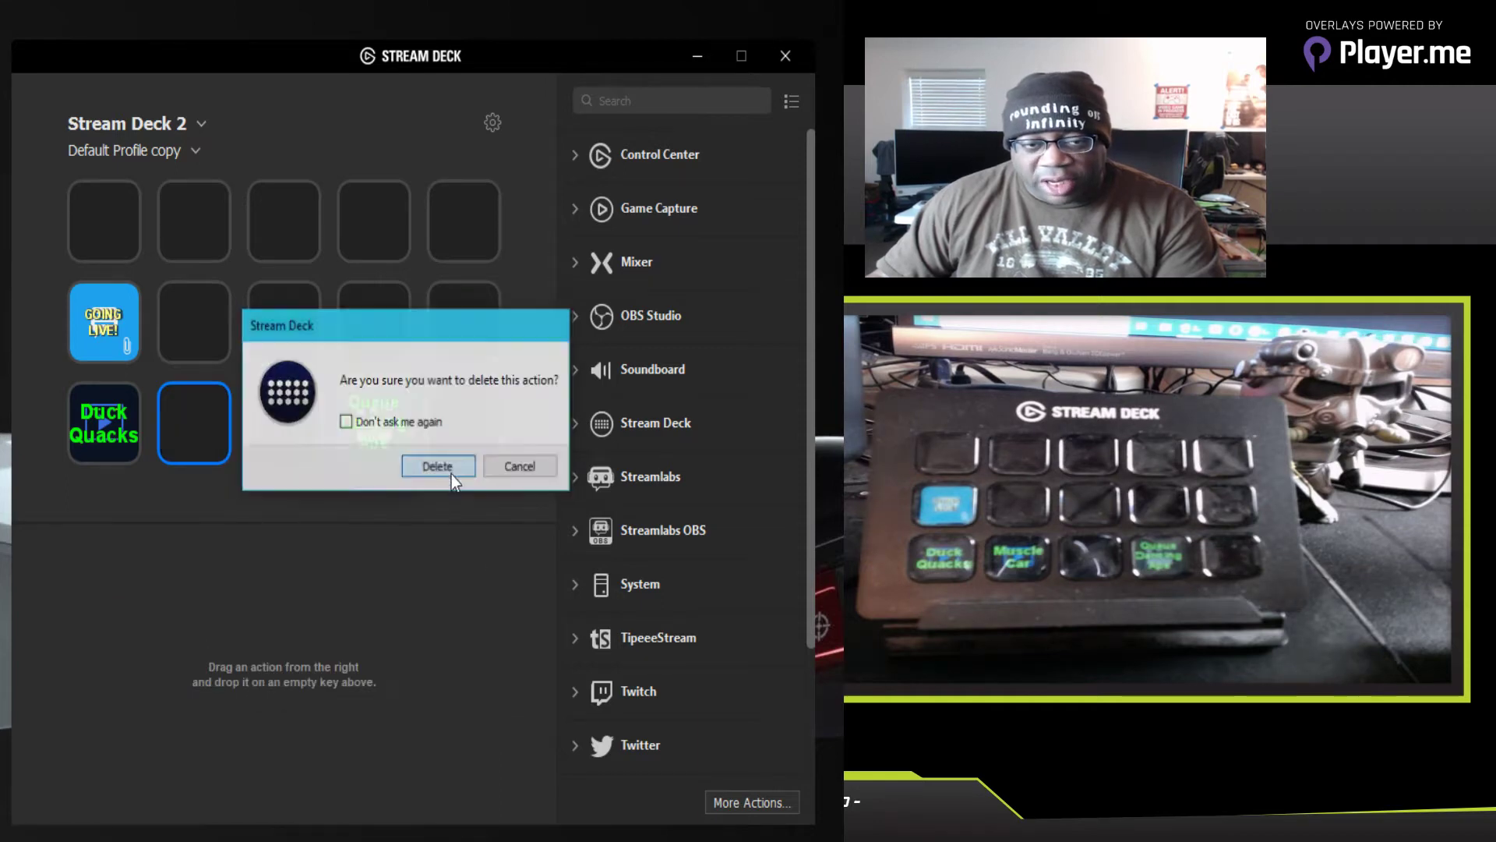
Step: Delete the "Duck Quacks" soundboard action from the first key of the bottom row
{"action": "left_click", "coordinate": [106, 442]}
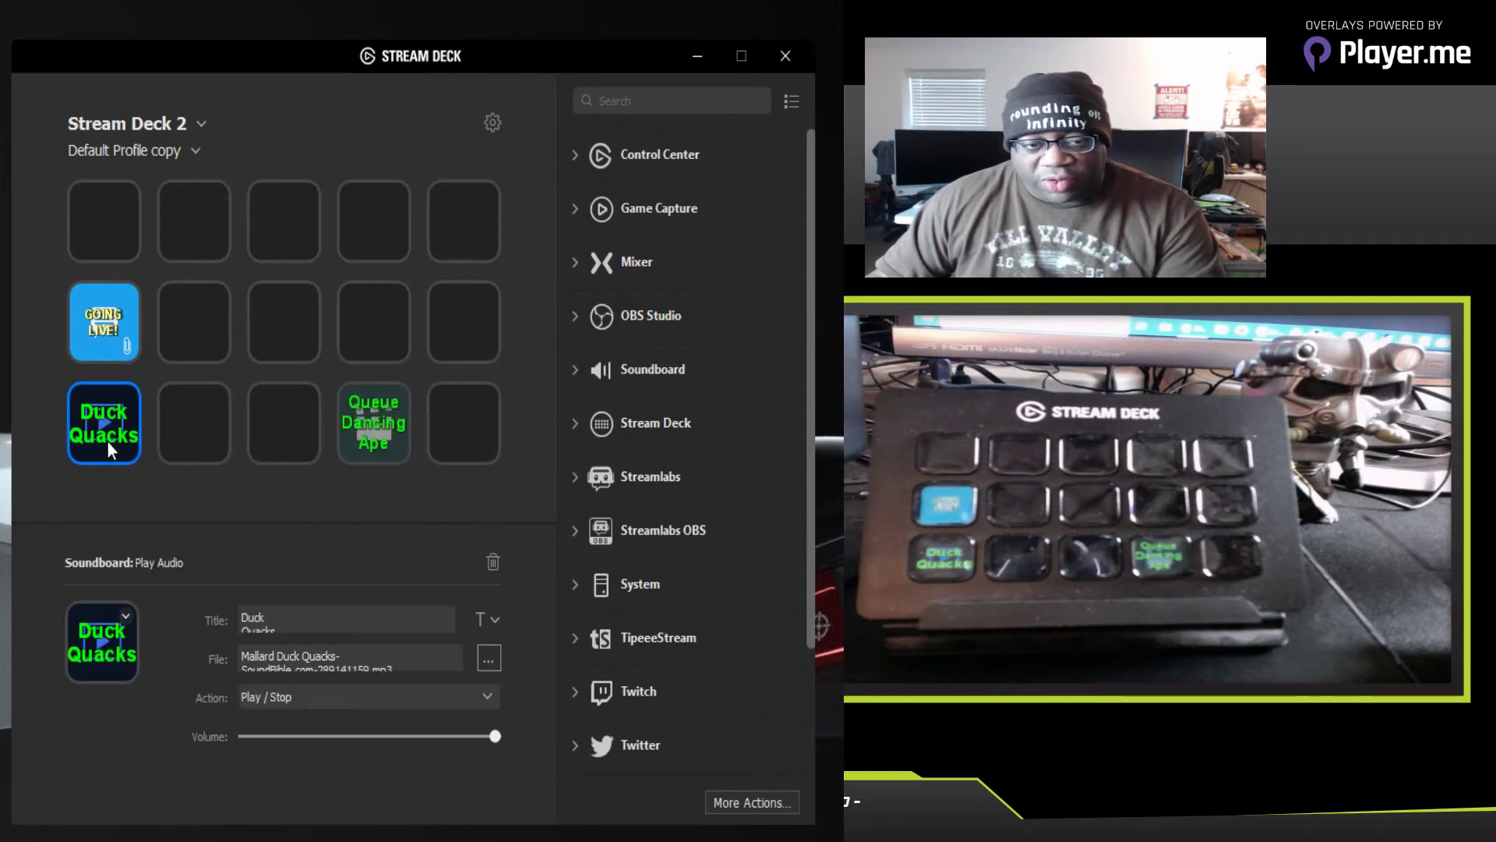
{"action": "left_click", "coordinate": [492, 563]}
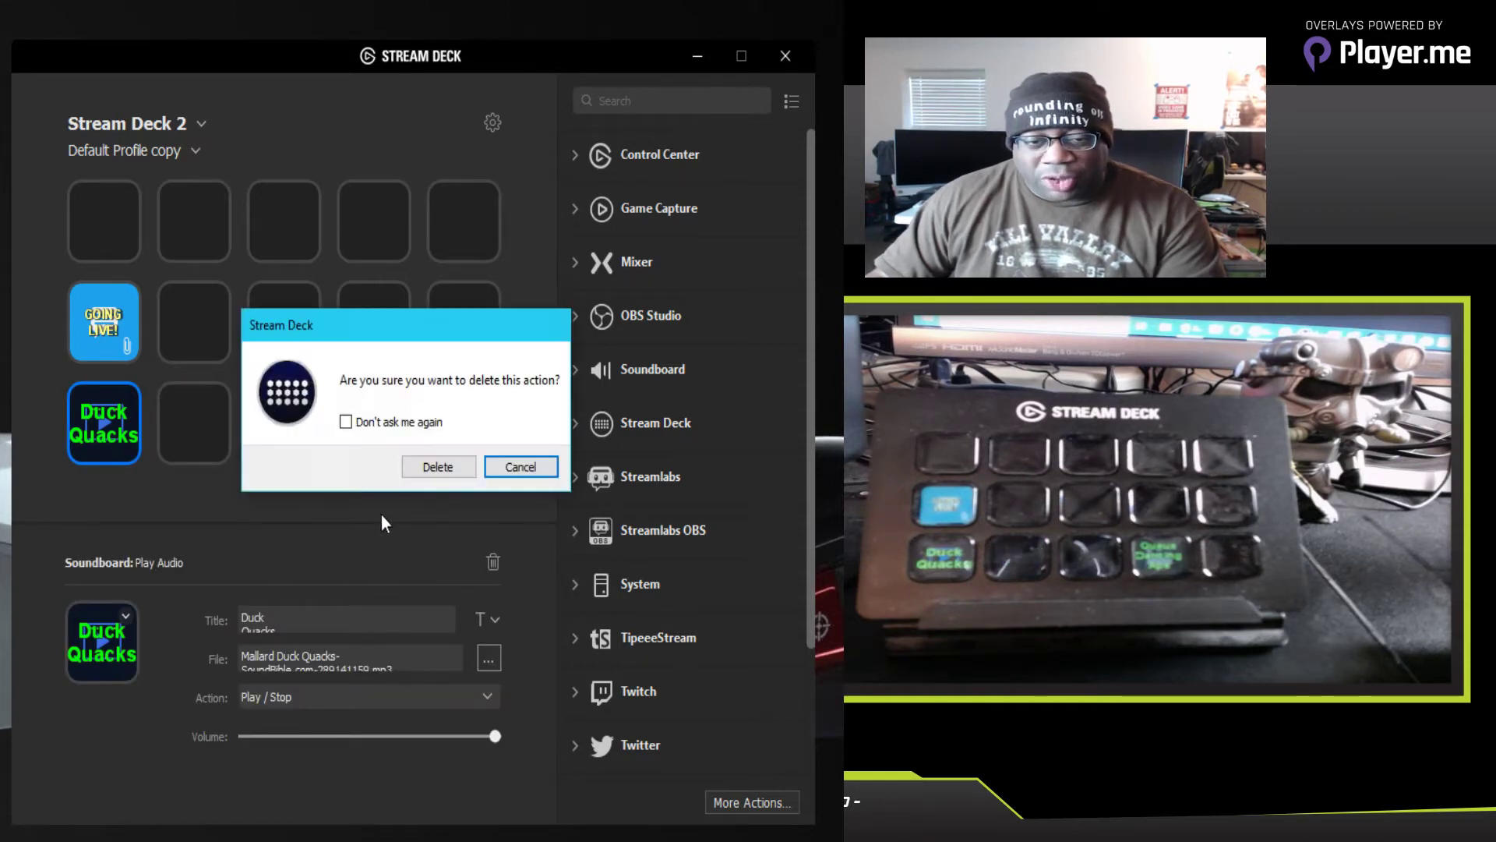
{"action": "left_click", "coordinate": [450, 470]}
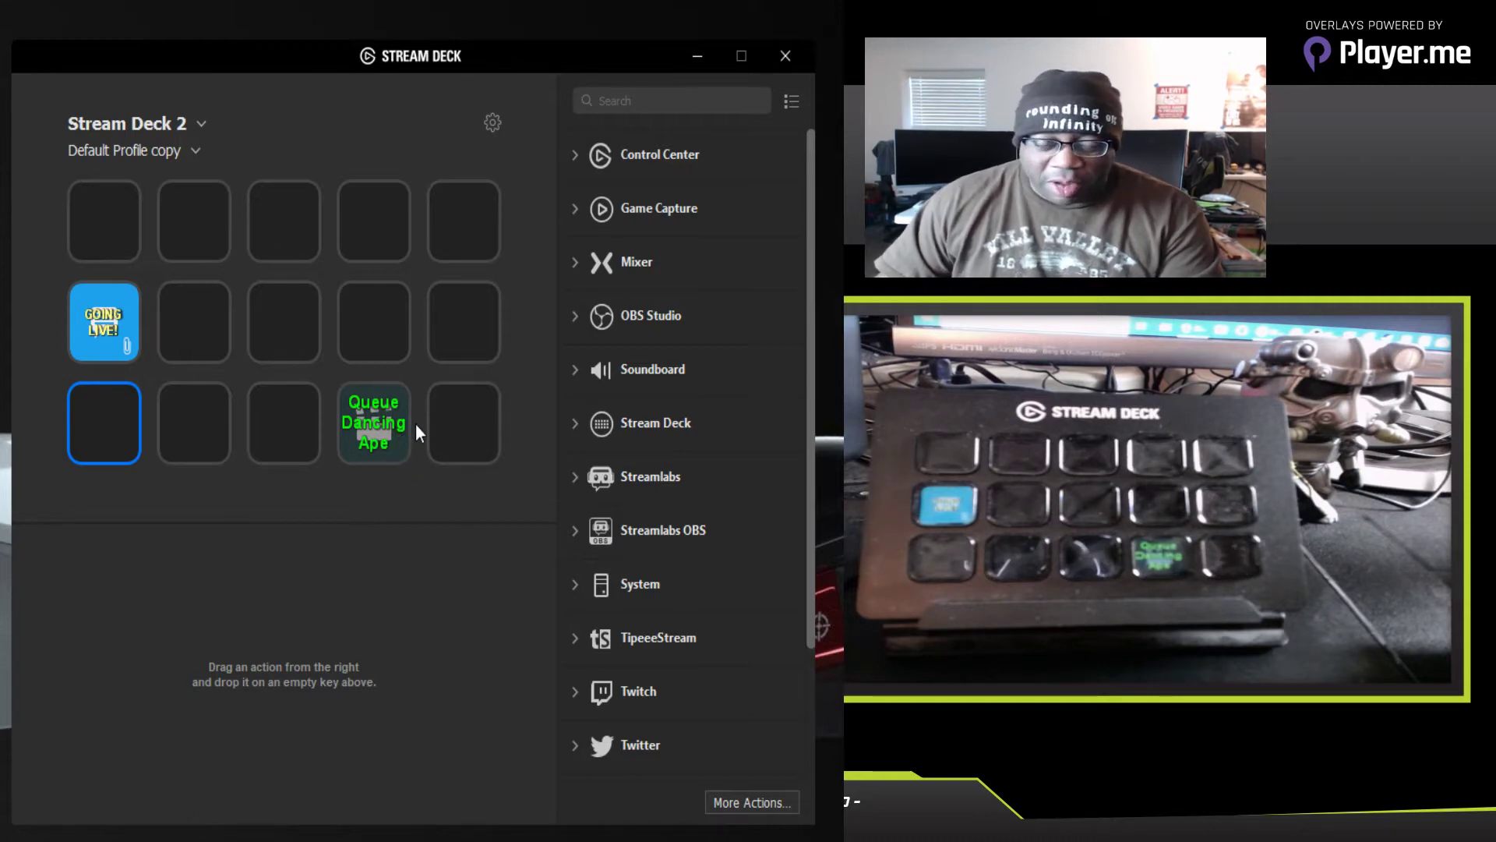
Step: Review the settings of the "GOING LIVE!" tweet key and the list of available Stream Deck devices
{"action": "left_click", "coordinate": [114, 320]}
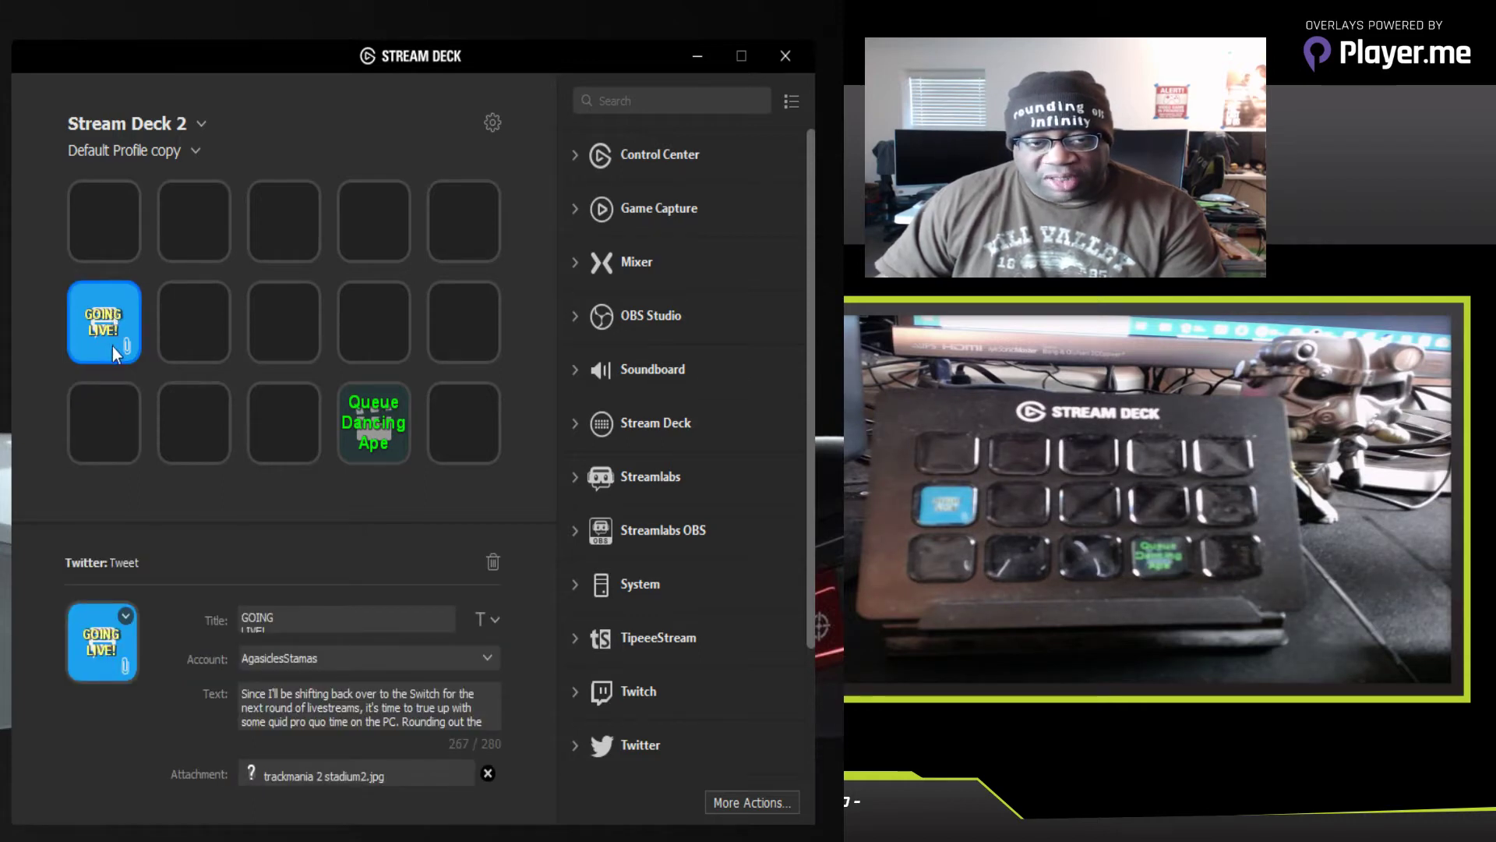
{"action": "left_click", "coordinate": [173, 504]}
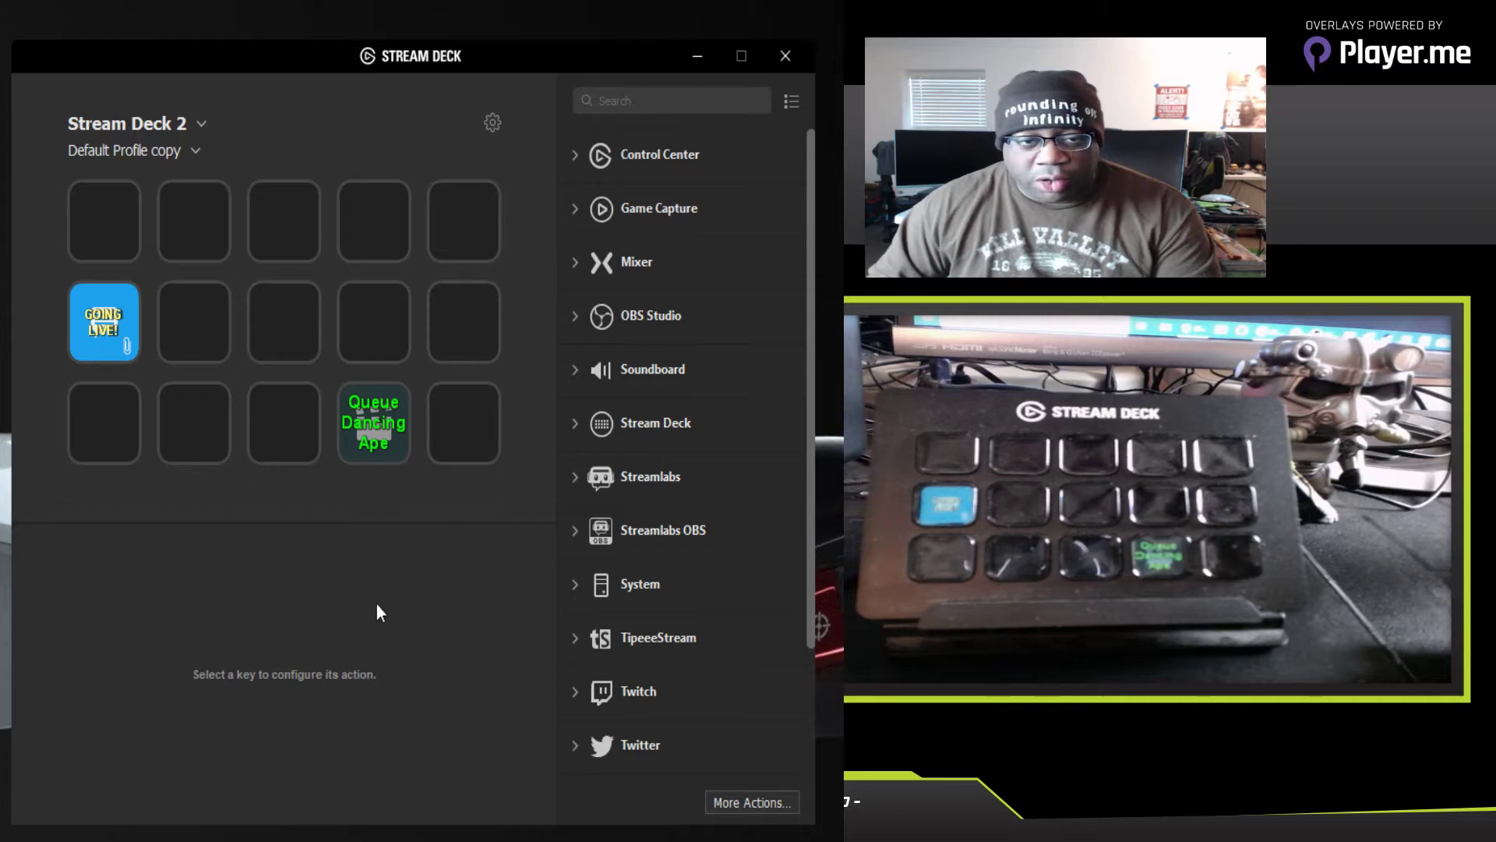
{"action": "left_click", "coordinate": [199, 125]}
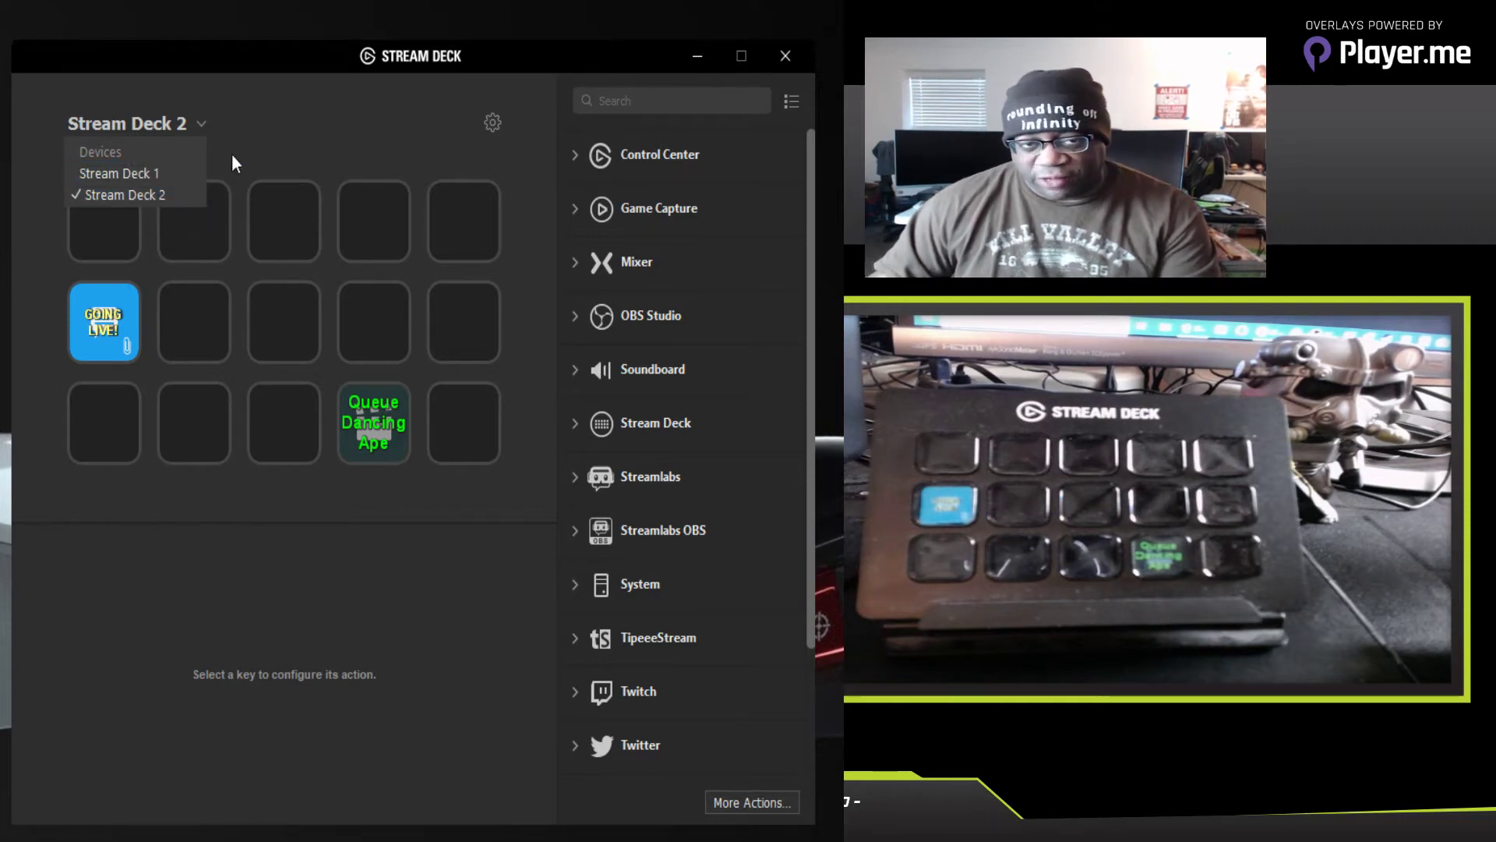
{"action": "left_click", "coordinate": [293, 134]}
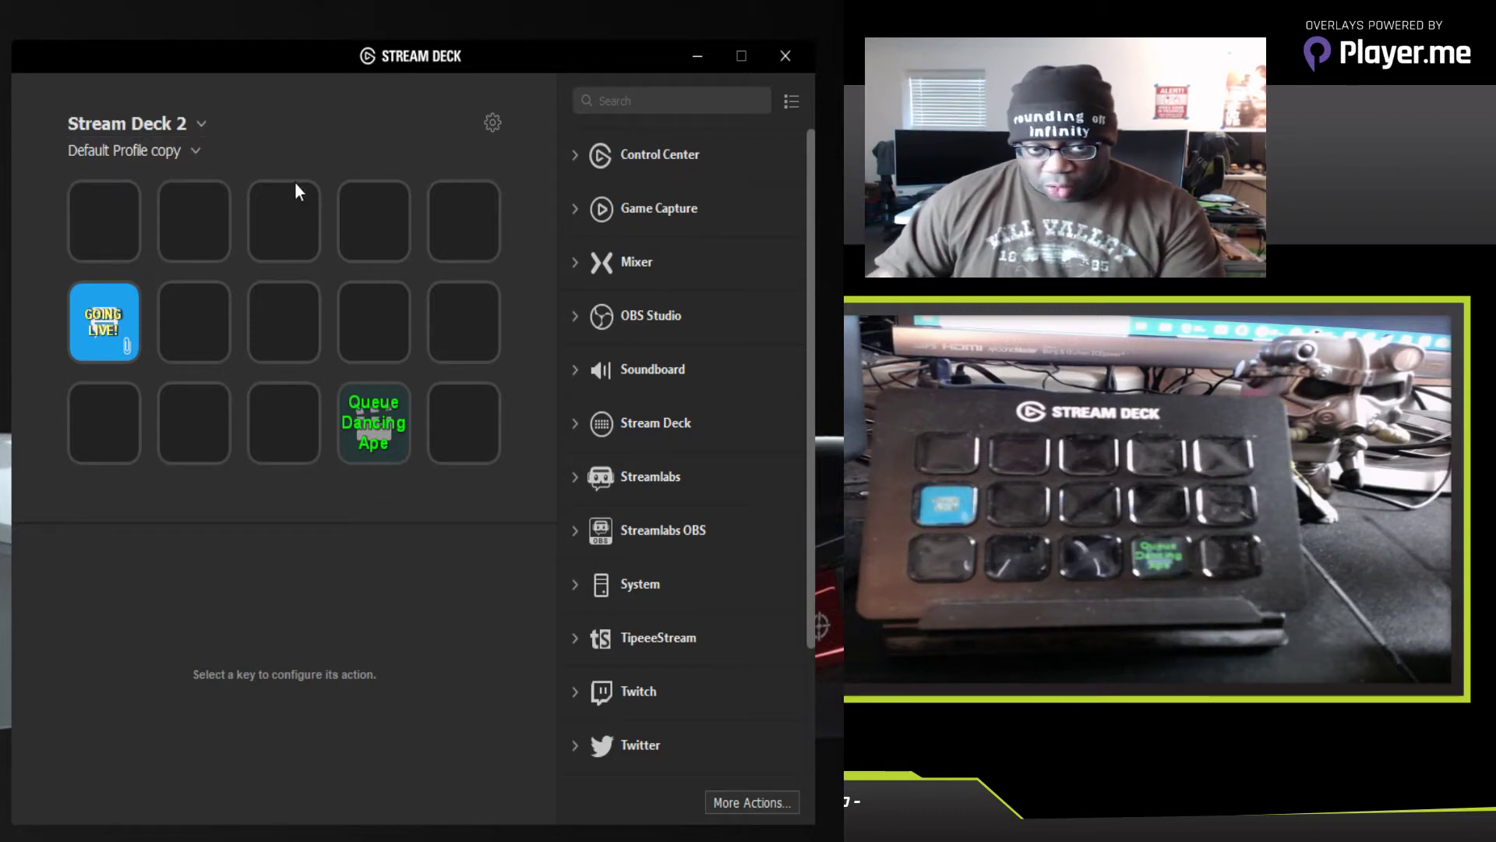
Step: Open the profile preferences and add a new profile for Stream Deck 2
{"action": "left_click", "coordinate": [195, 149]}
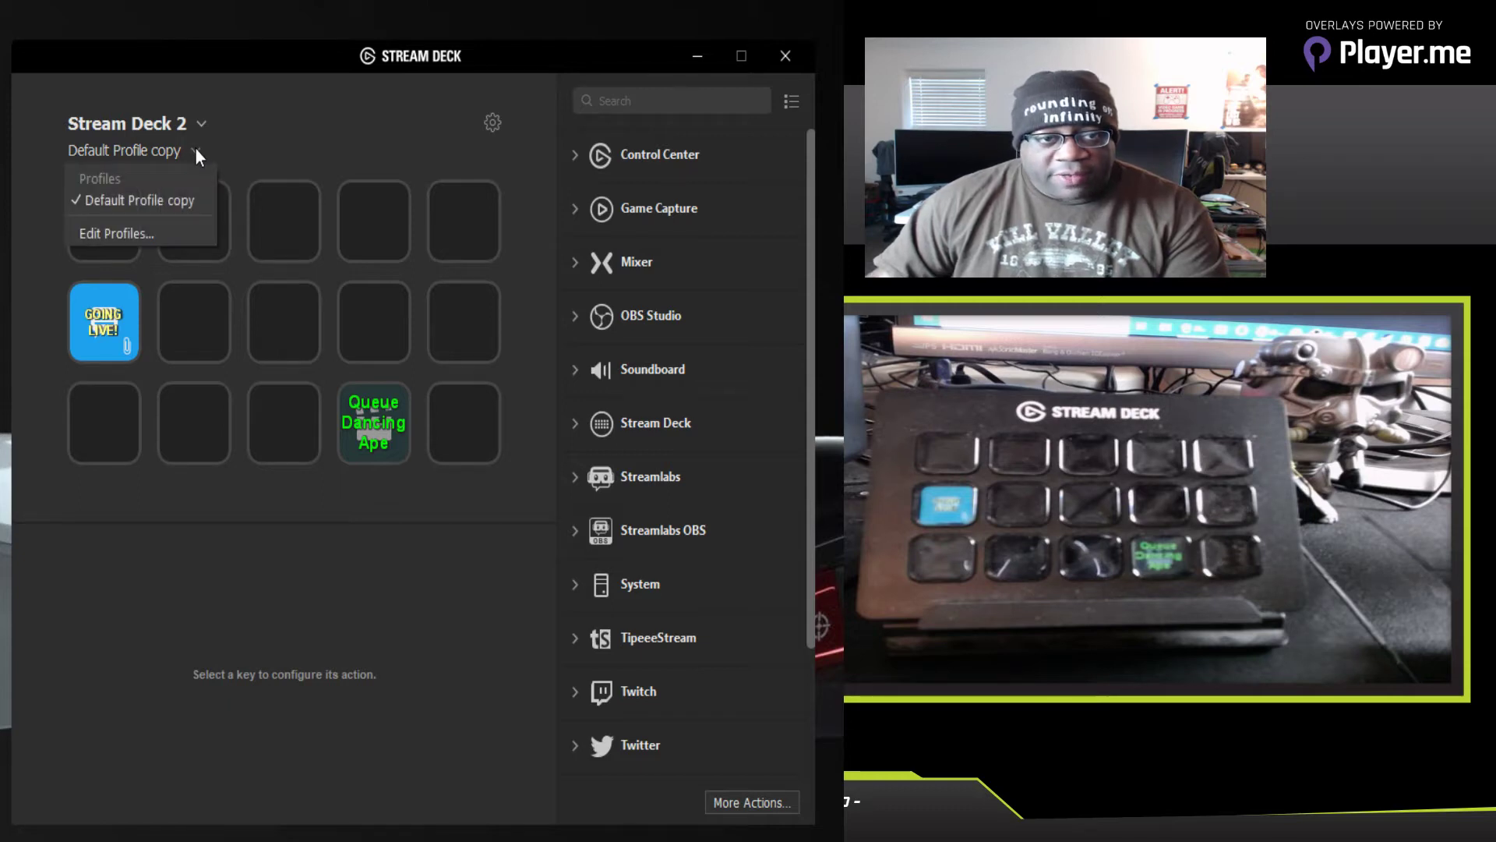
{"action": "left_click", "coordinate": [122, 232]}
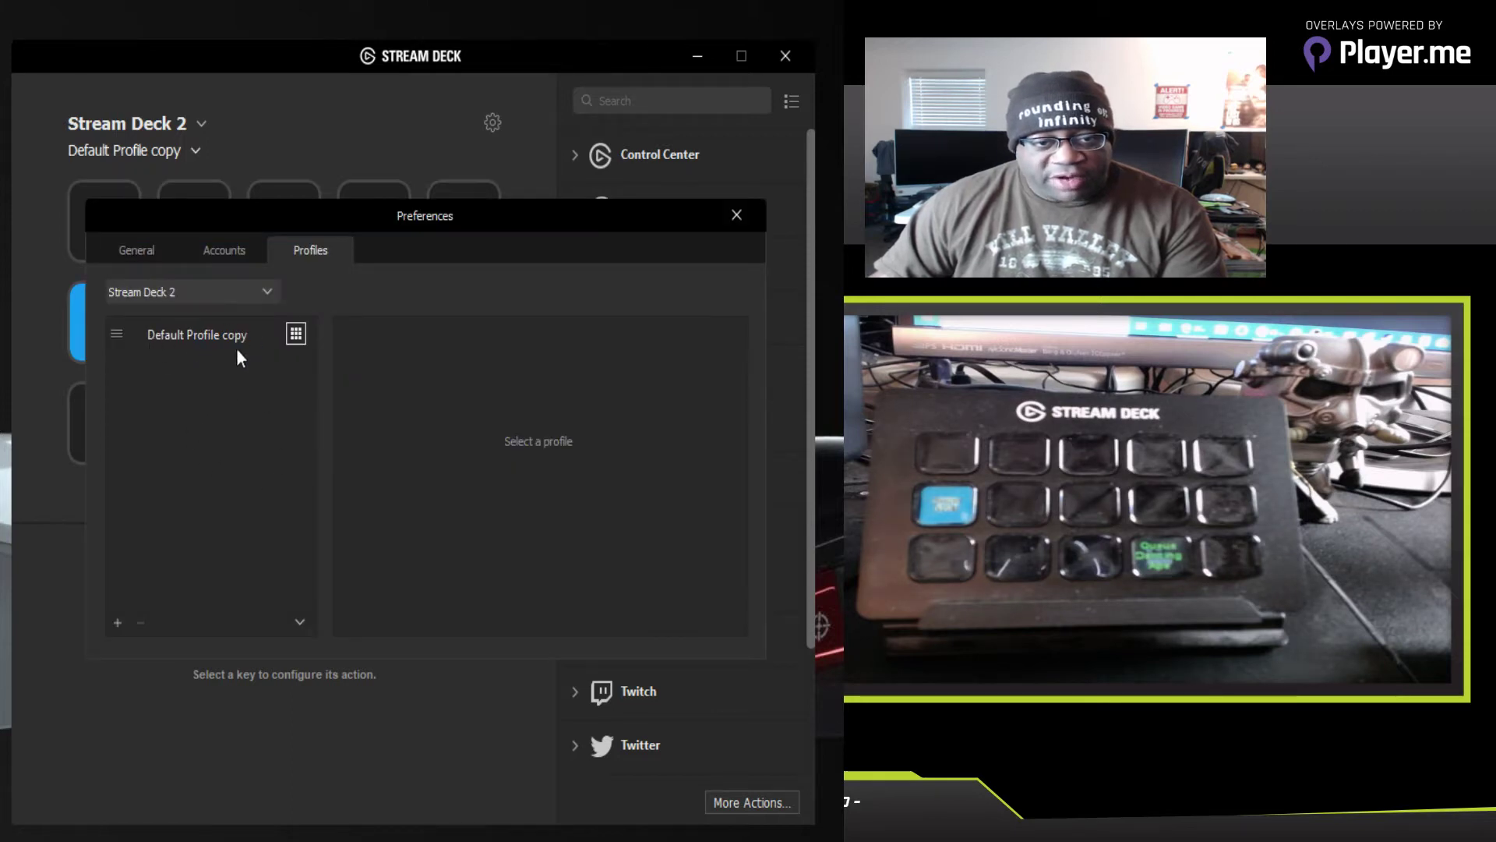
{"action": "left_click", "coordinate": [117, 623]}
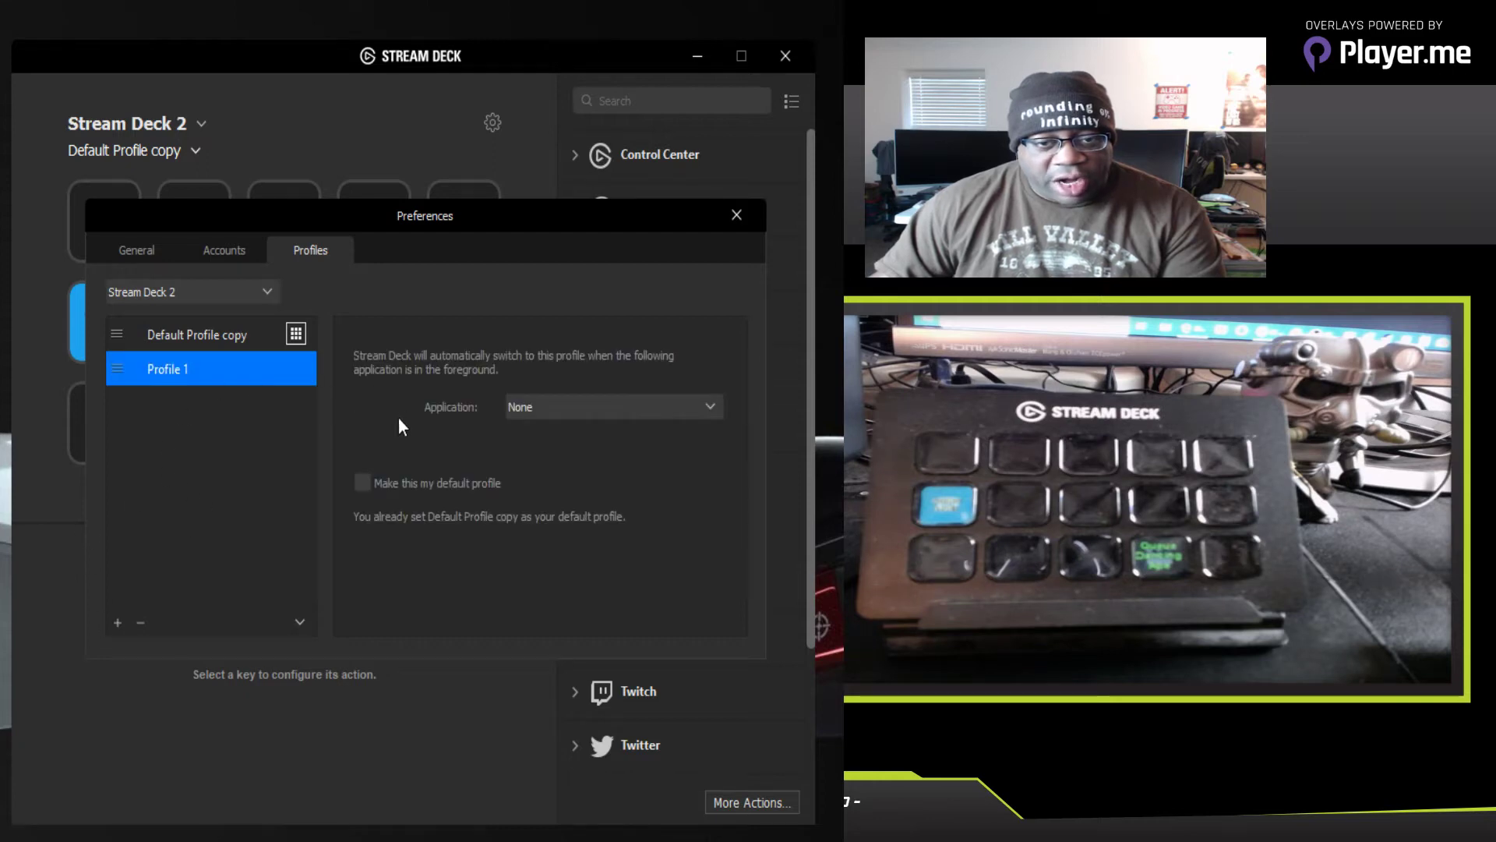
Step: Review the new profile's application choices for automatic switching and its options for duplicating, renaming, copying, importing and exporting
{"action": "left_click", "coordinate": [710, 413]}
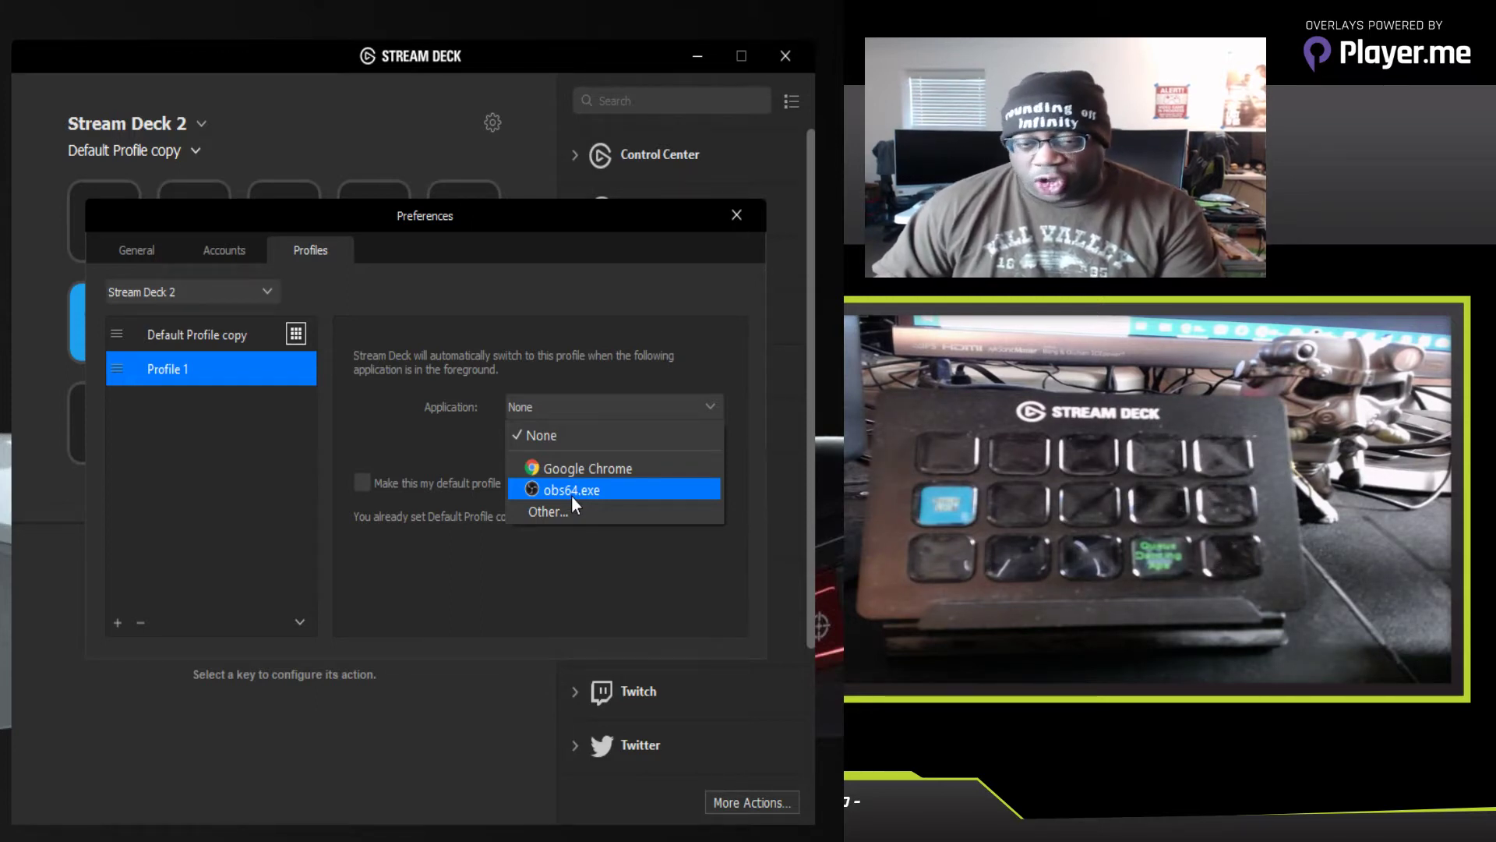
{"action": "left_click", "coordinate": [460, 448]}
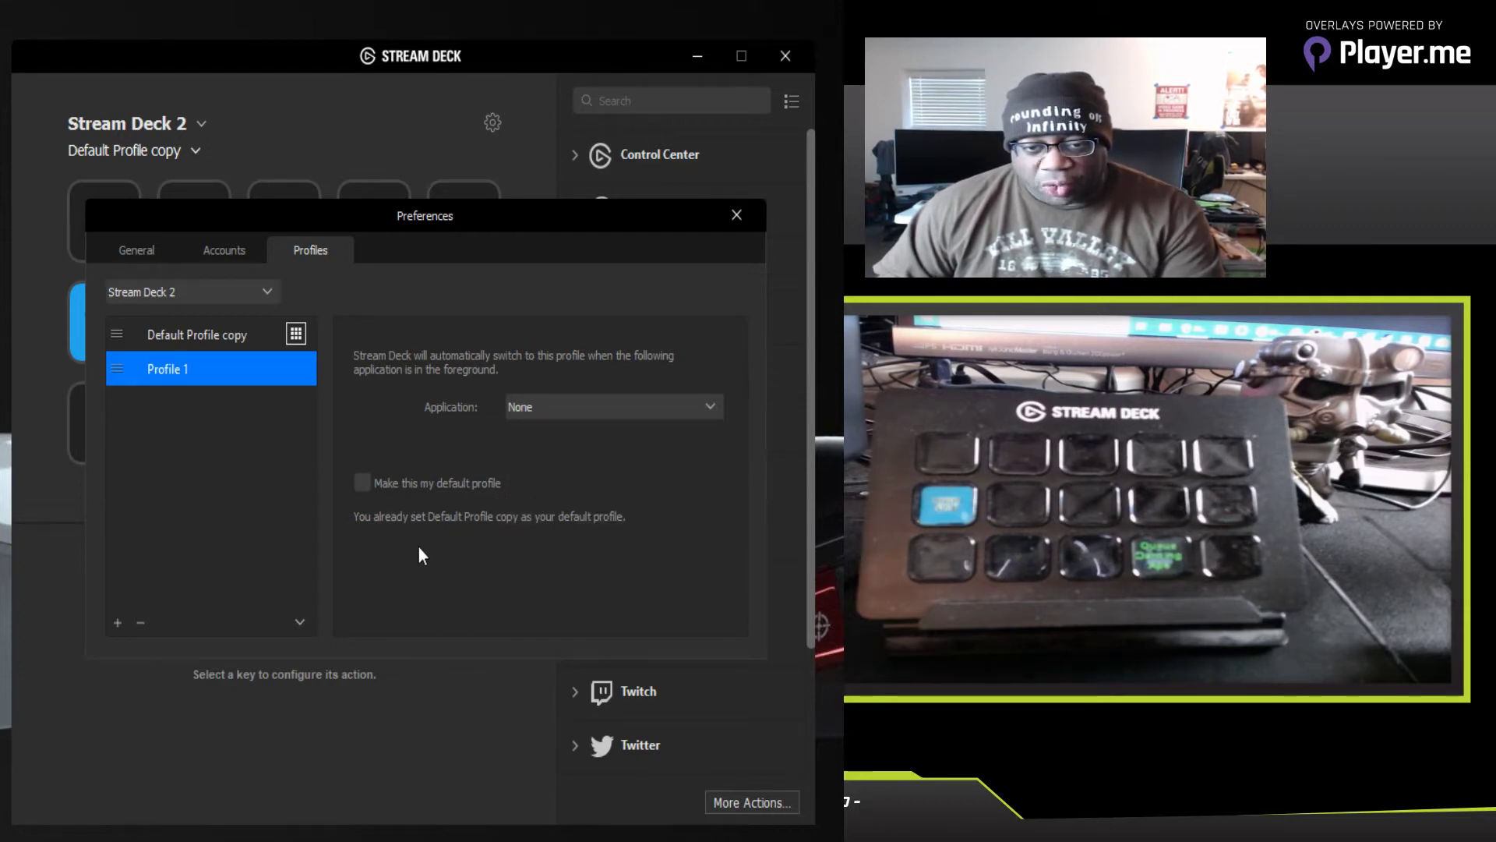
{"action": "left_click", "coordinate": [299, 623]}
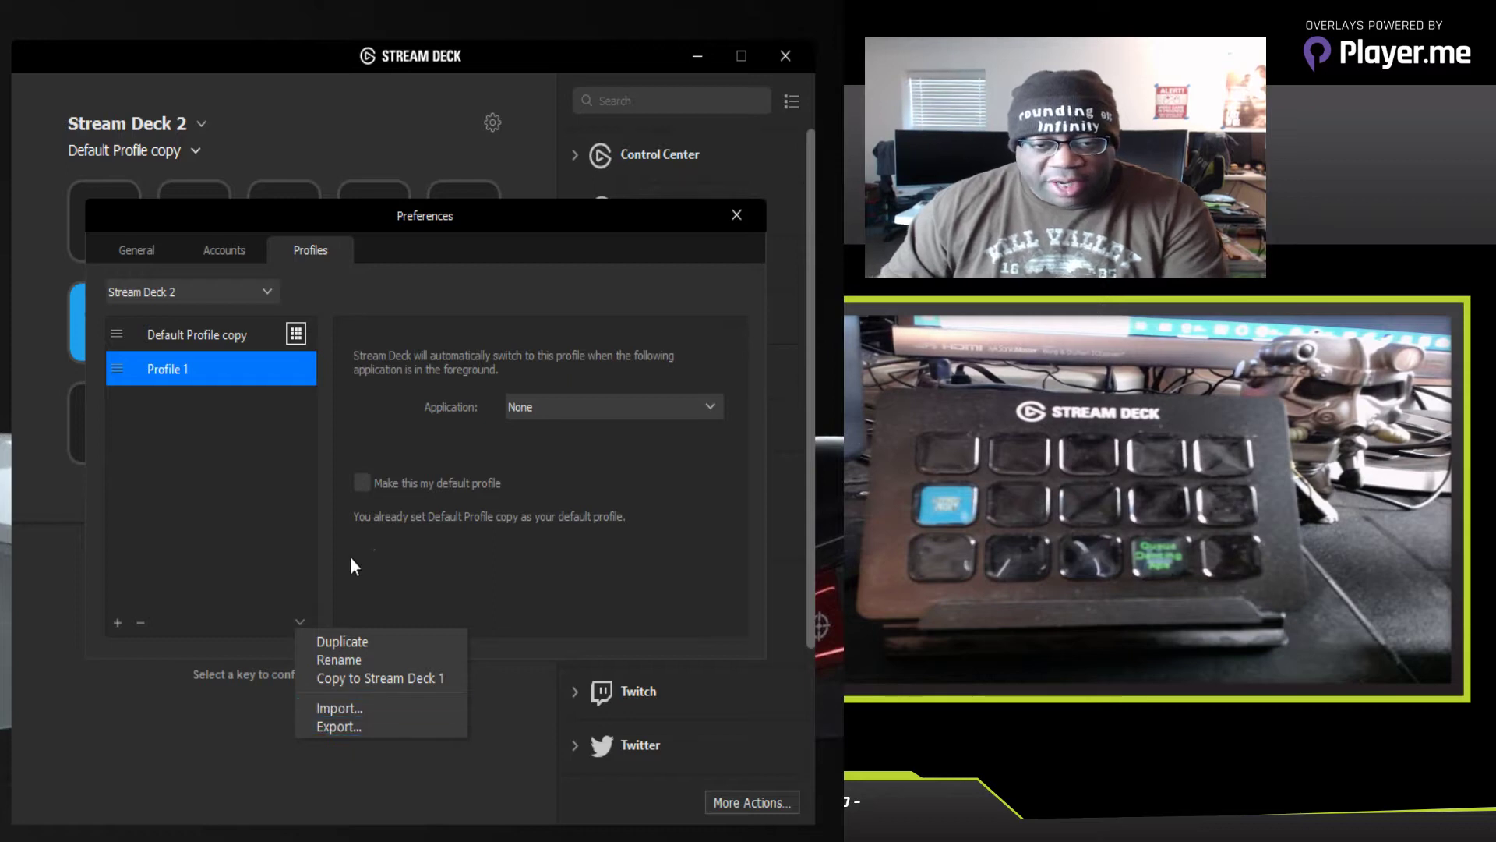
Step: Review the list of profiles available for Stream Deck 2 and the profile preferences, closing the preferences when done
{"action": "left_click", "coordinate": [386, 525]}
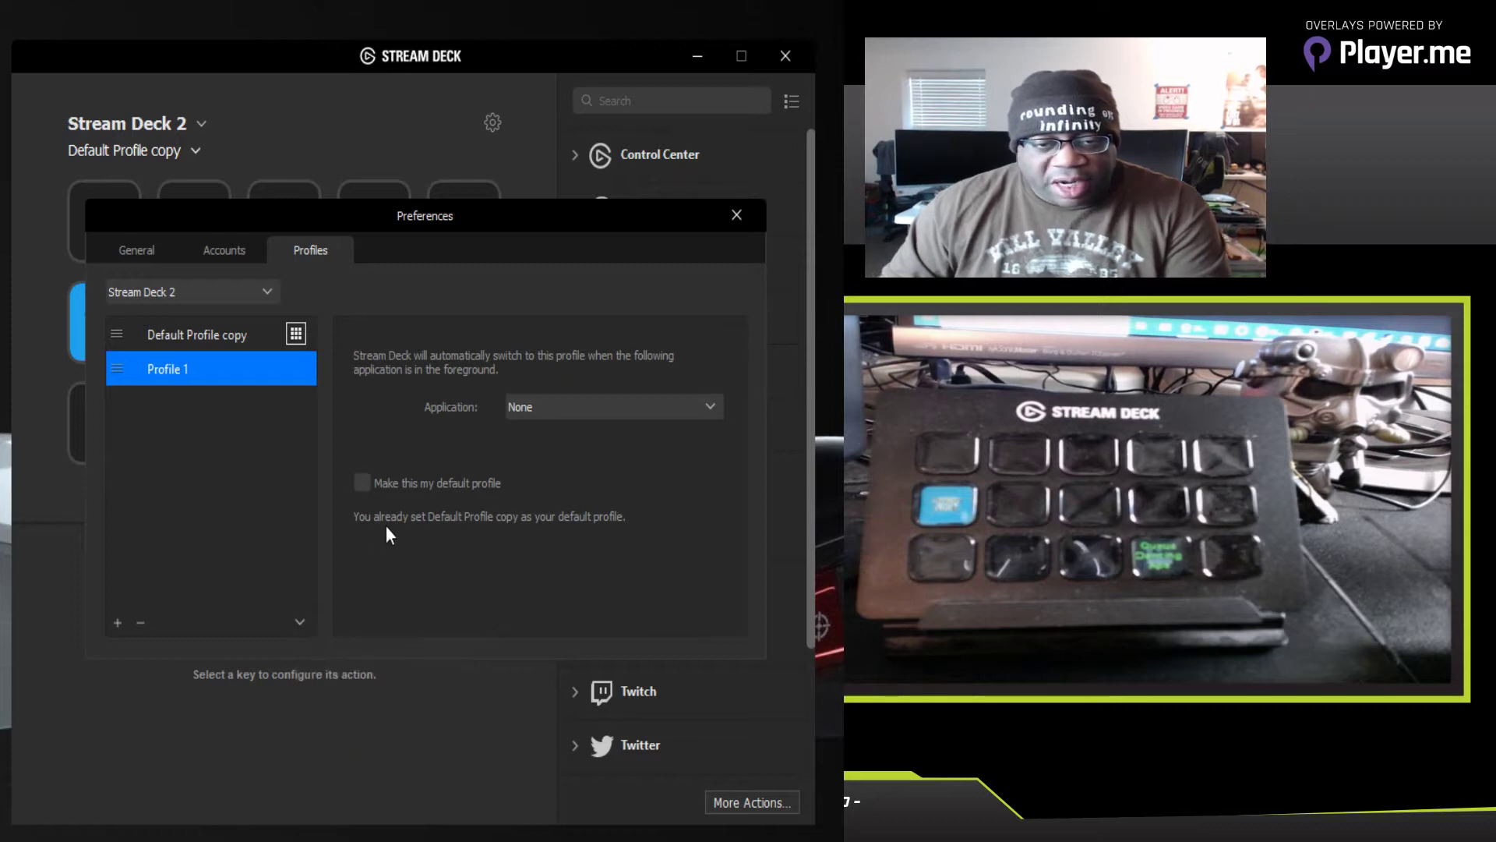
{"action": "left_click", "coordinate": [735, 220]}
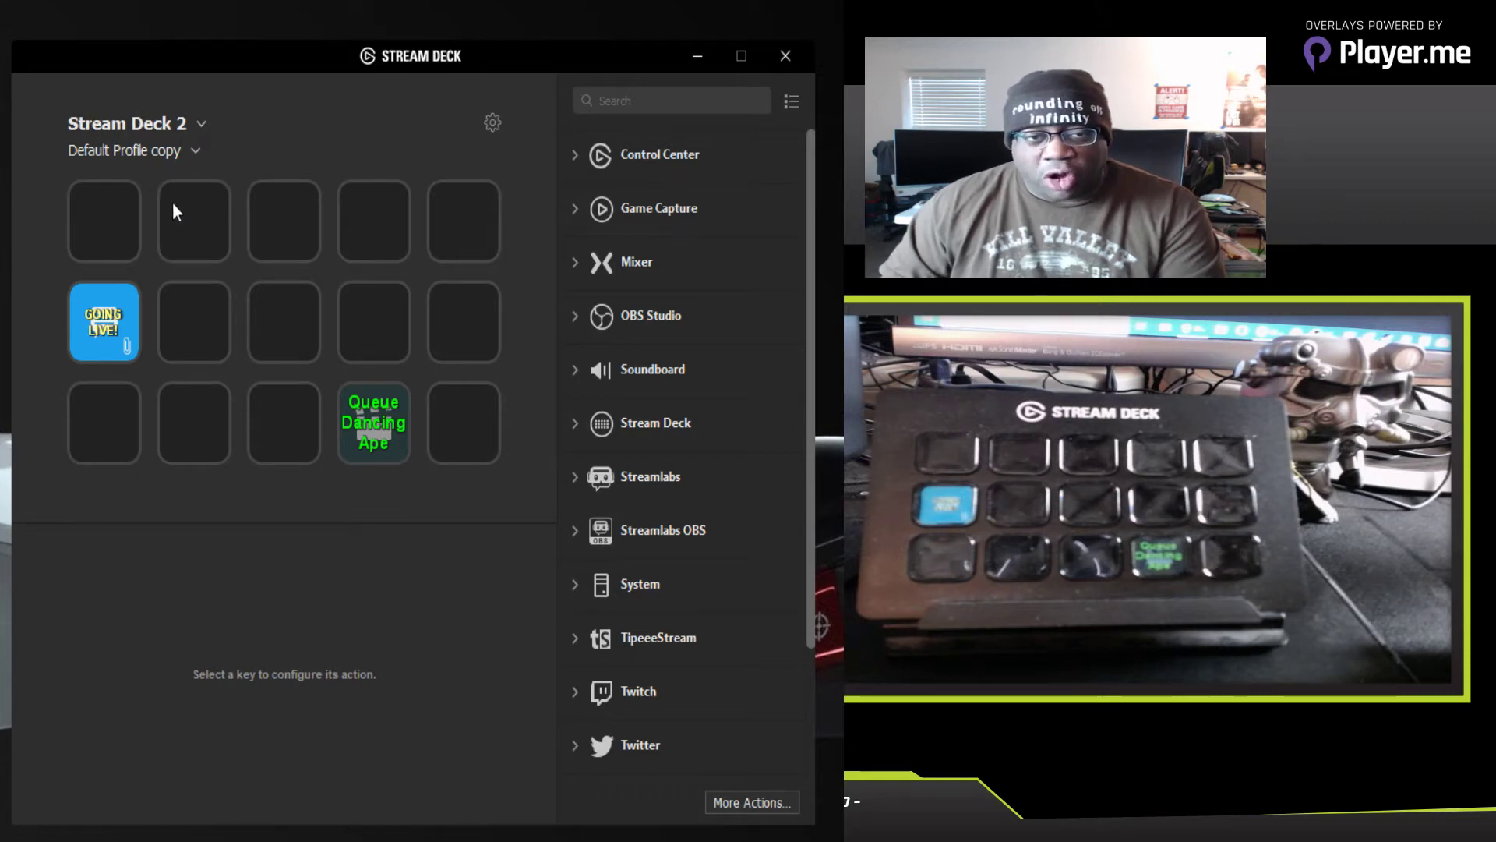
{"action": "left_click", "coordinate": [195, 153]}
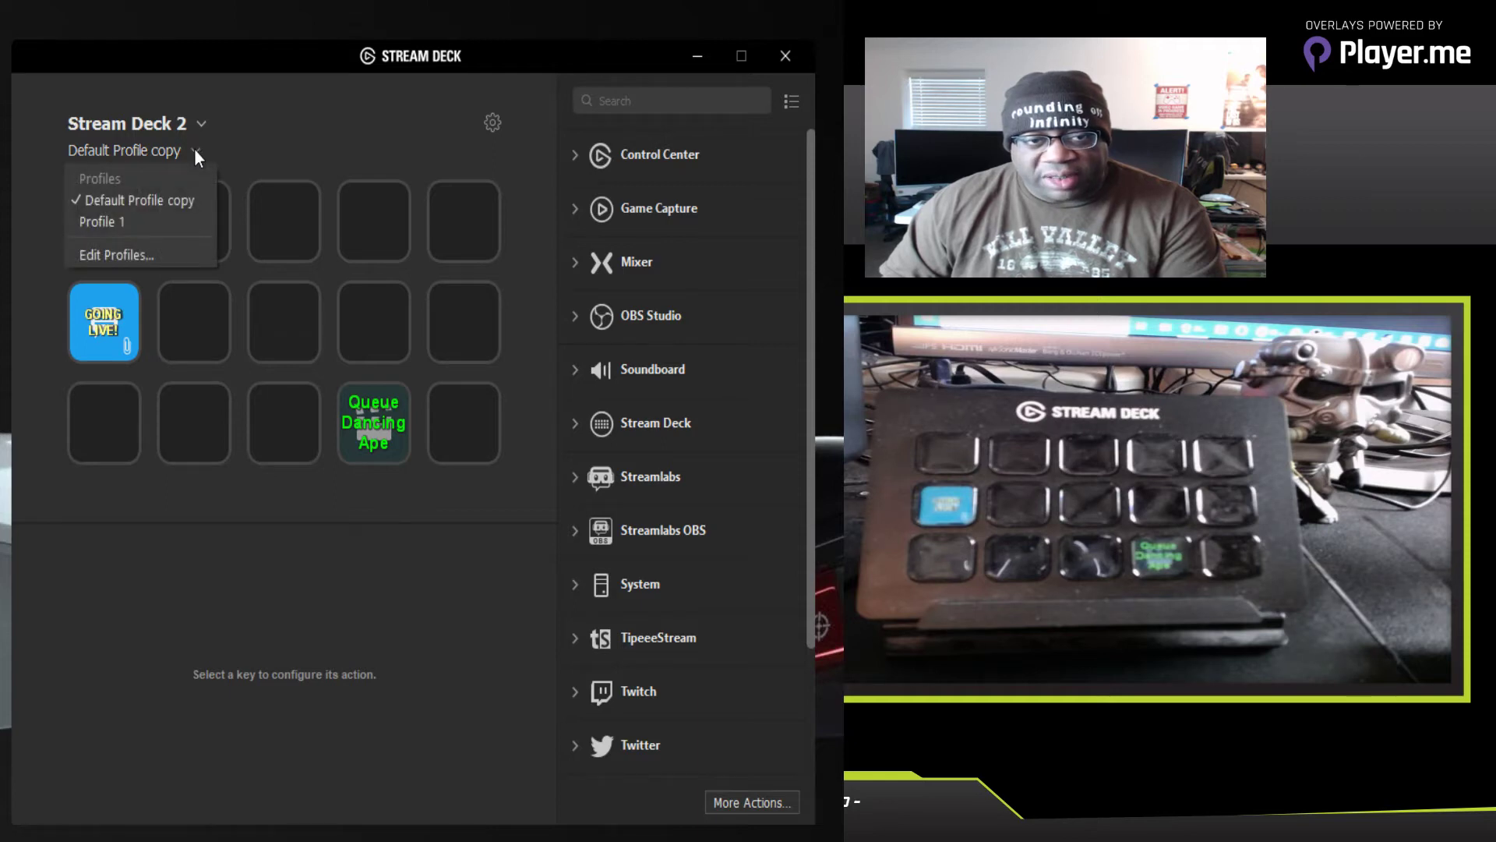
{"action": "left_click", "coordinate": [255, 158]}
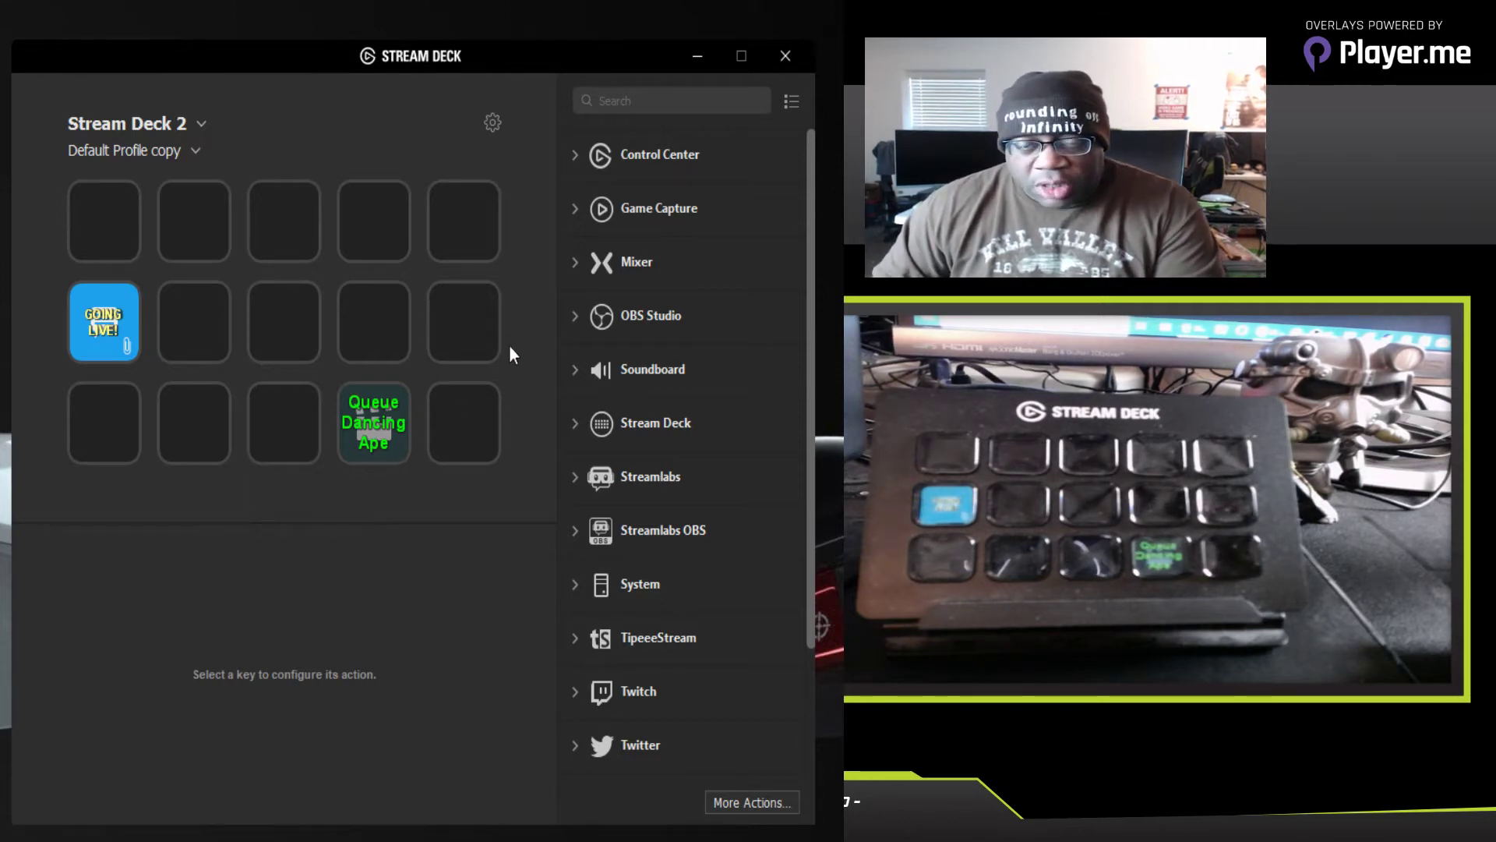
{"action": "left_click", "coordinate": [492, 123]}
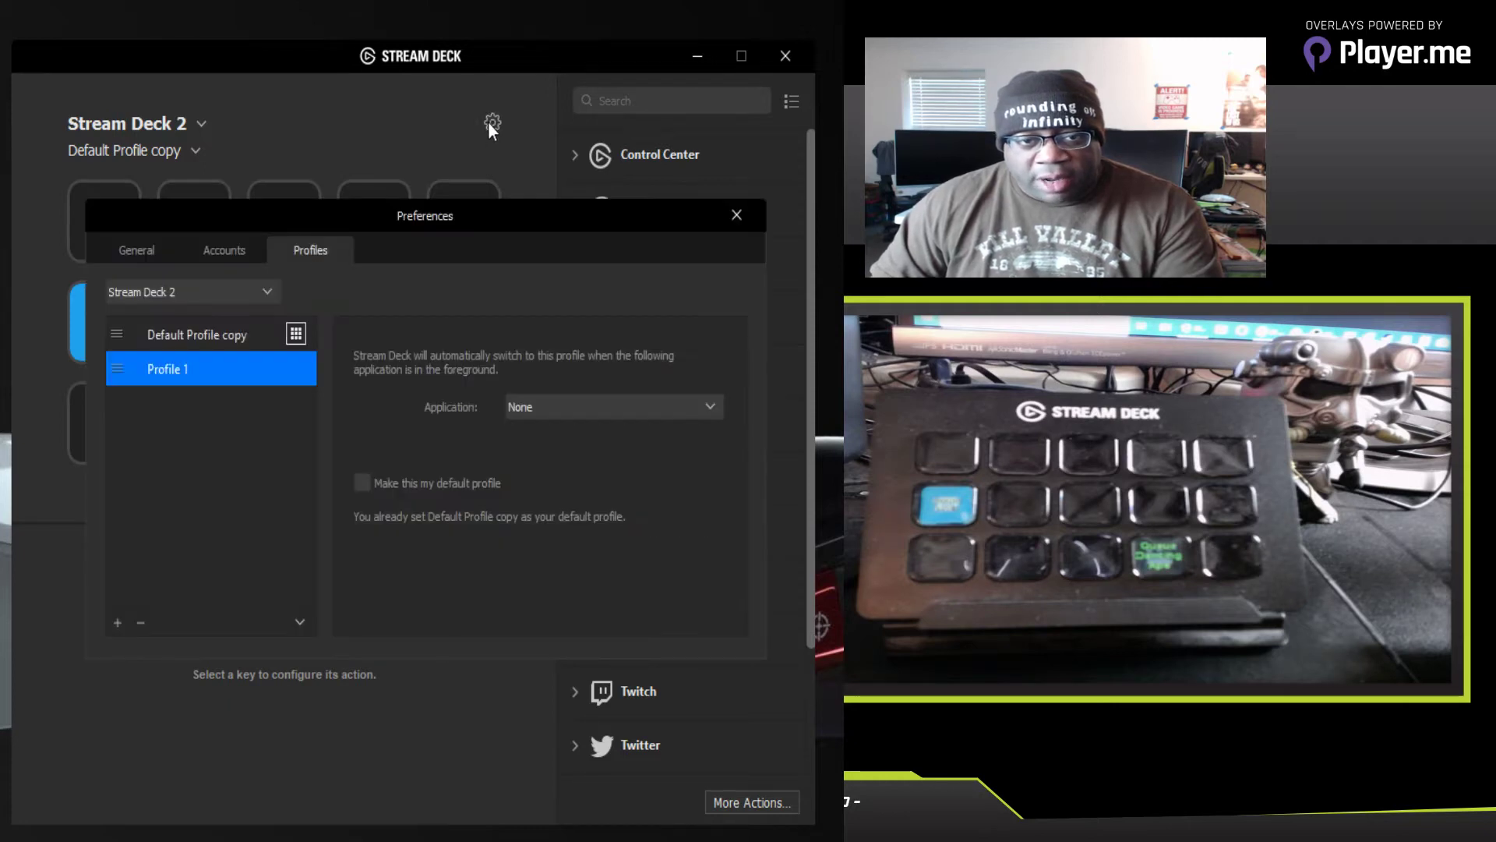
{"action": "left_click", "coordinate": [736, 214]}
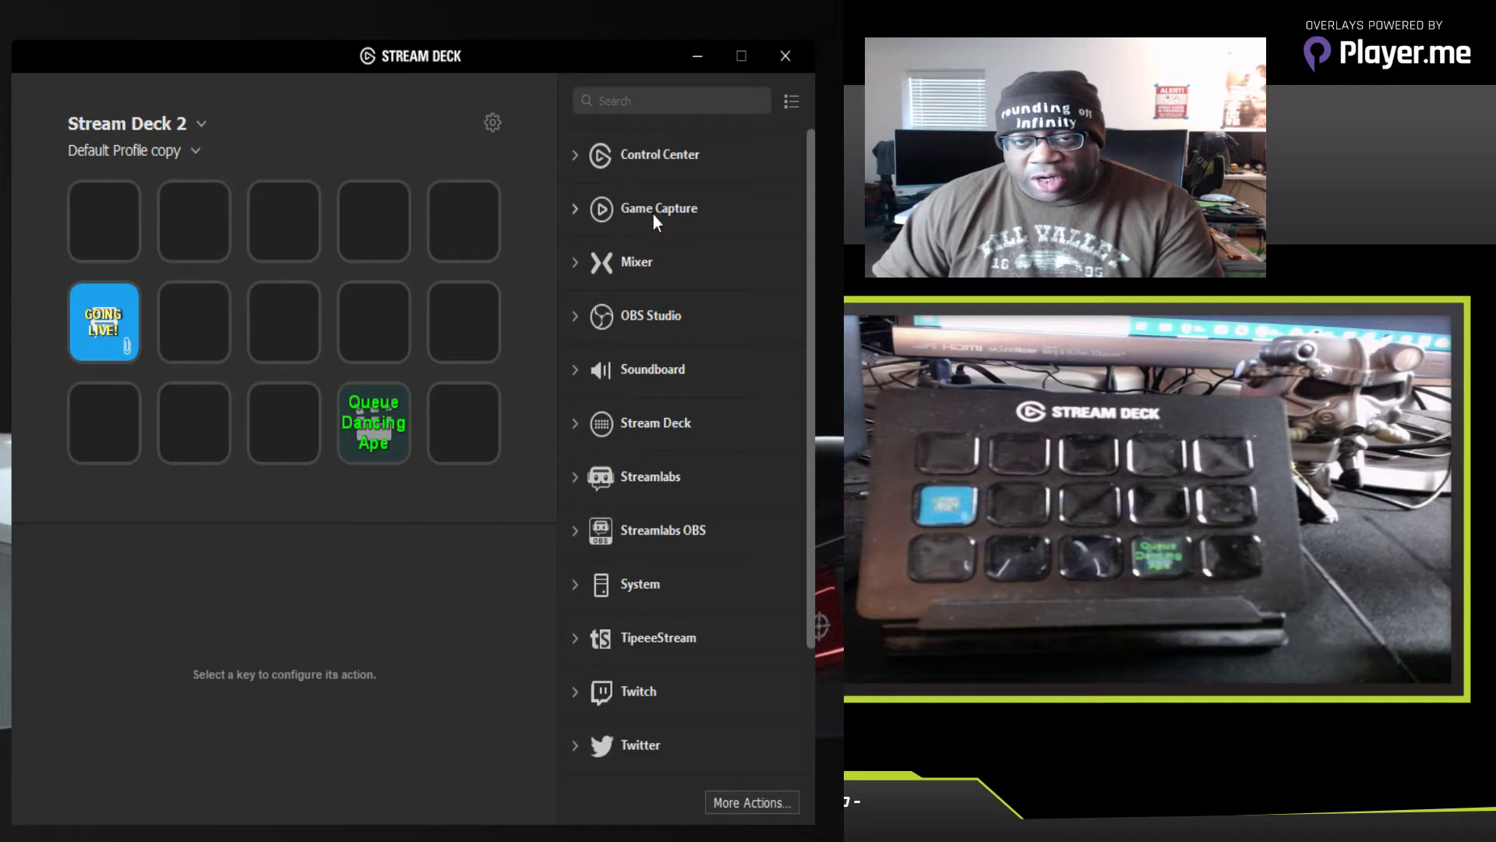
Step: Review the available actions in the Mixer and OBS Studio categories
{"action": "left_click", "coordinate": [576, 263]}
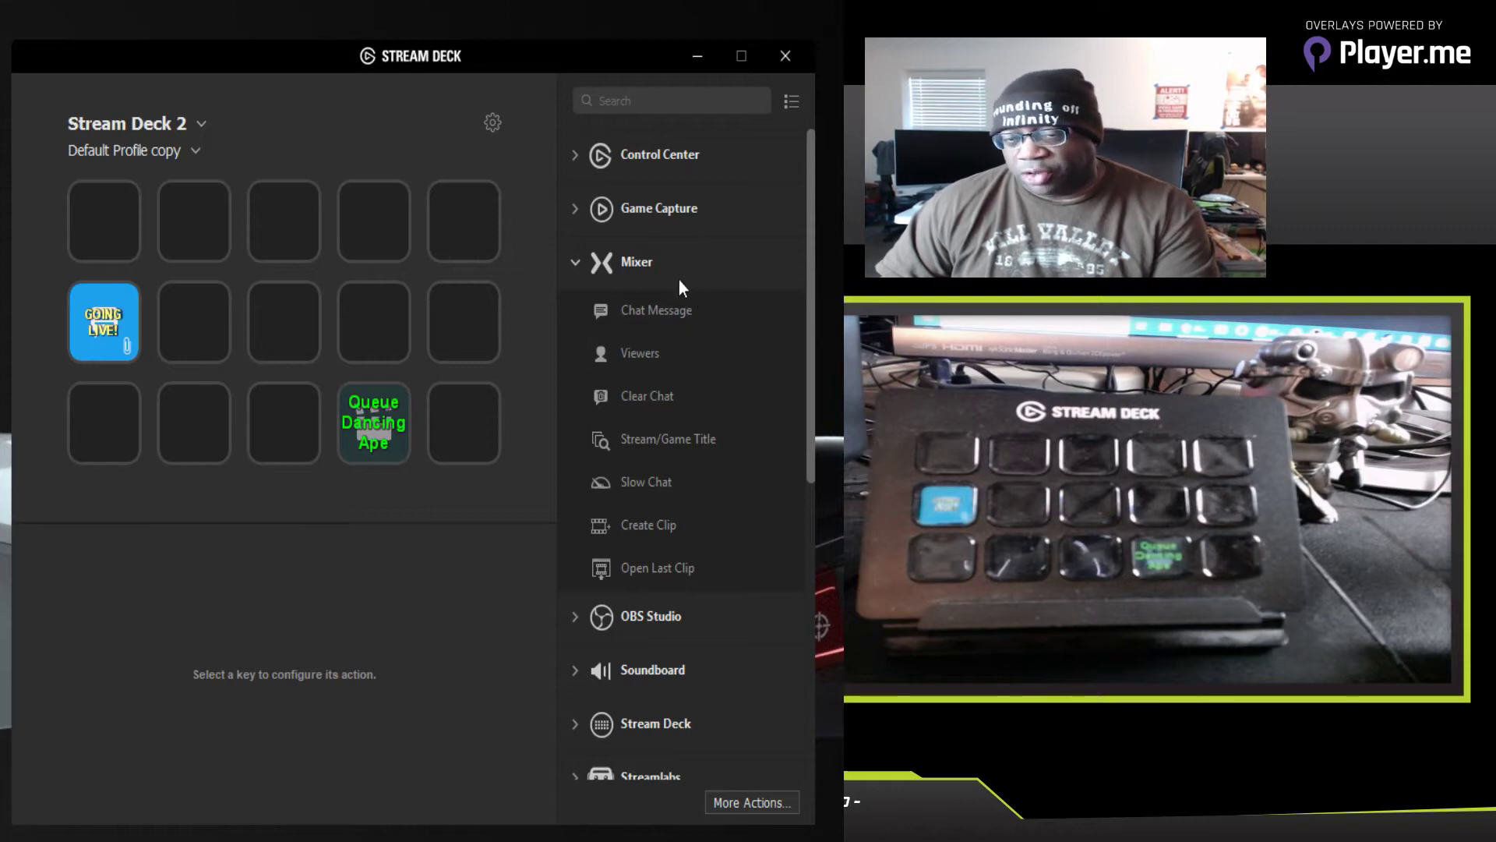
{"action": "left_click", "coordinate": [577, 260]}
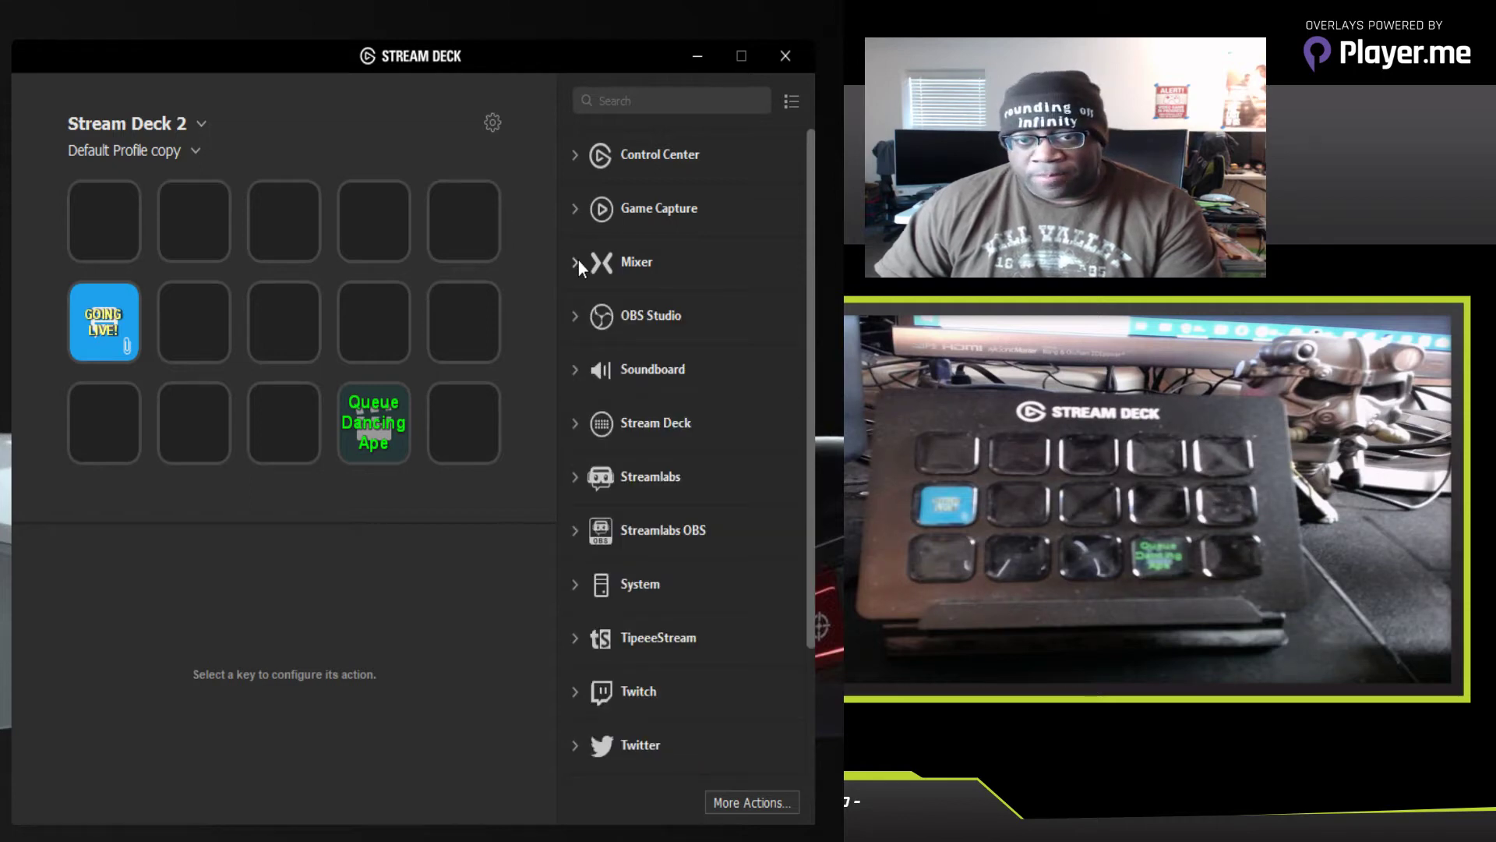
{"action": "left_click", "coordinate": [575, 316]}
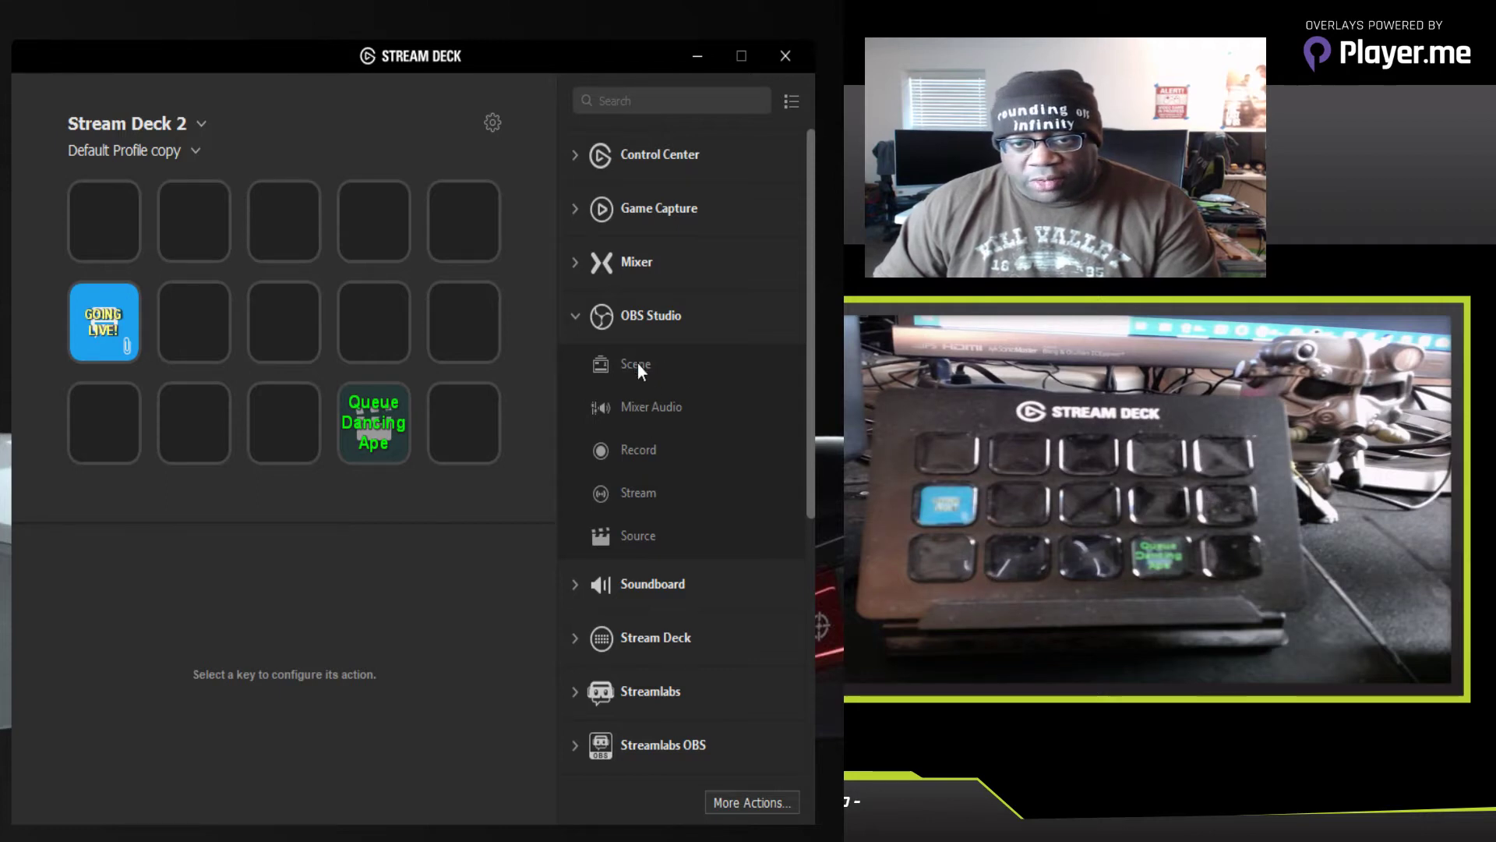
{"action": "left_click", "coordinate": [574, 316]}
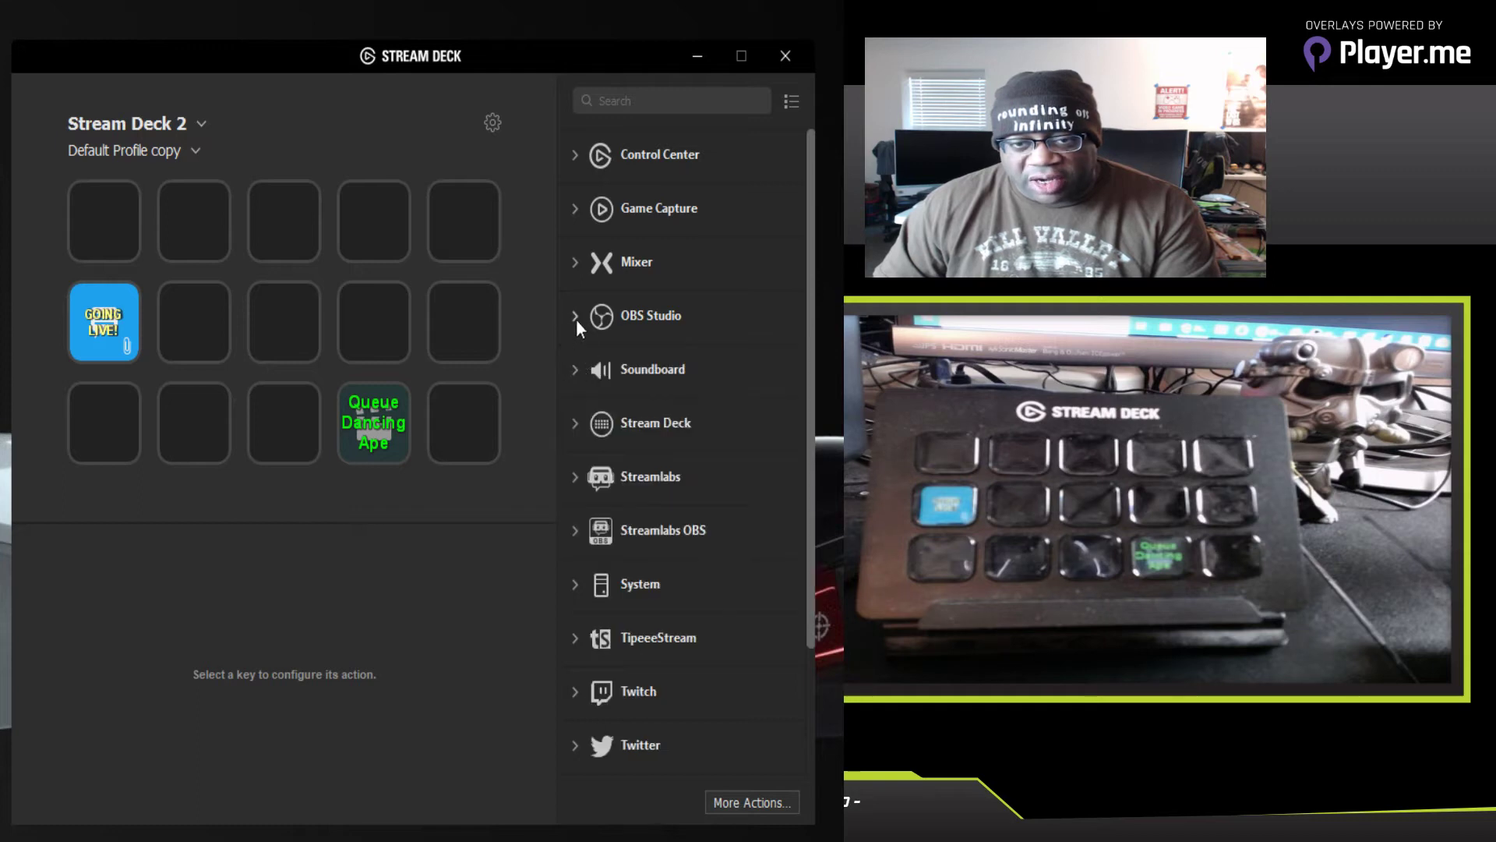
Step: Add the OBS Studio Scene action to the first key of the top row
{"action": "left_click", "coordinate": [574, 318]}
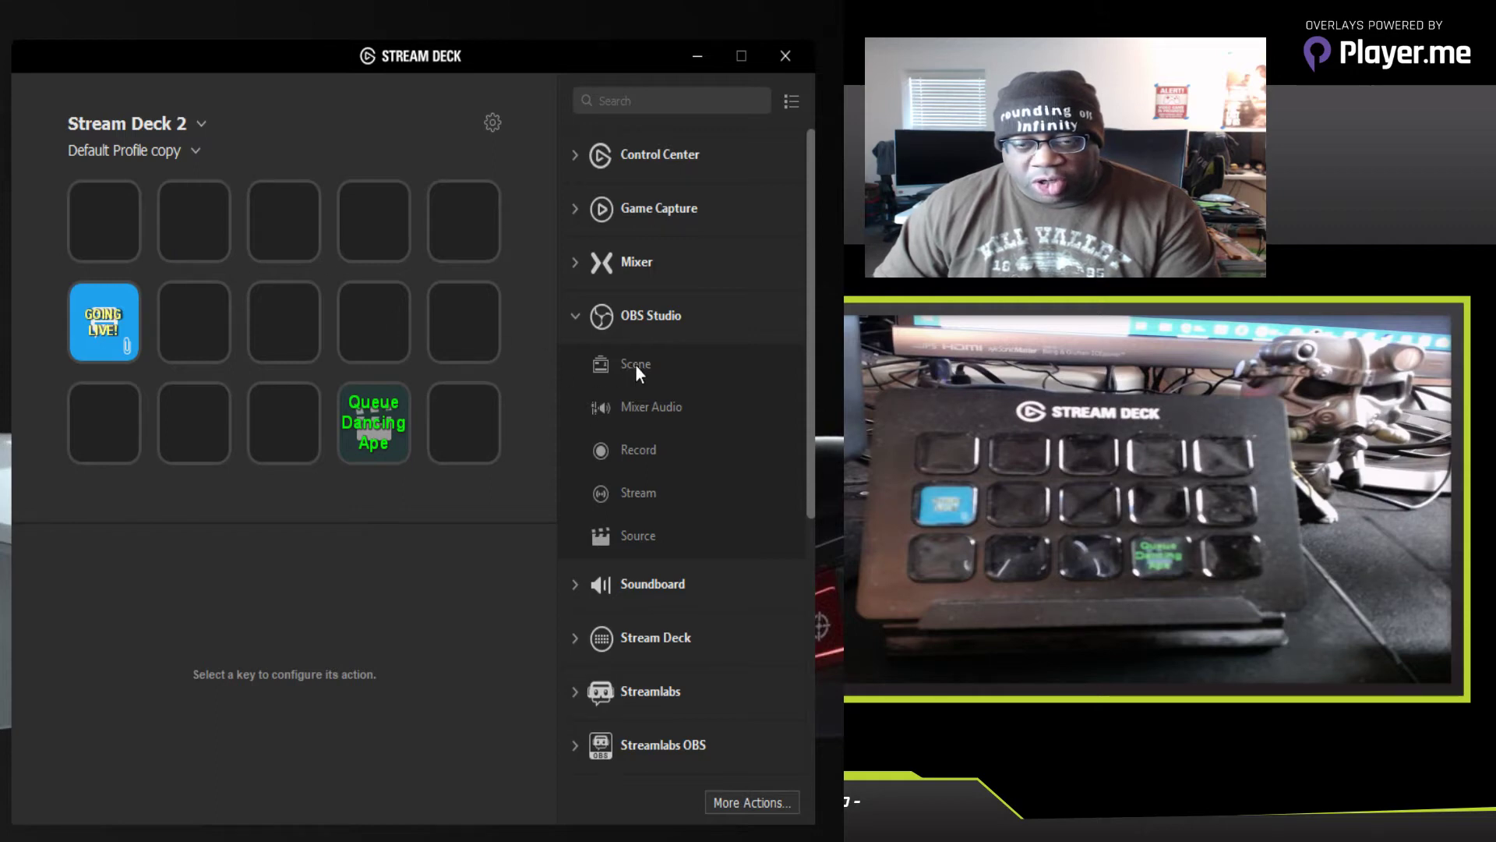
{"action": "left_click_drag", "start_coordinate": [634, 365], "coordinate": [89, 224]}
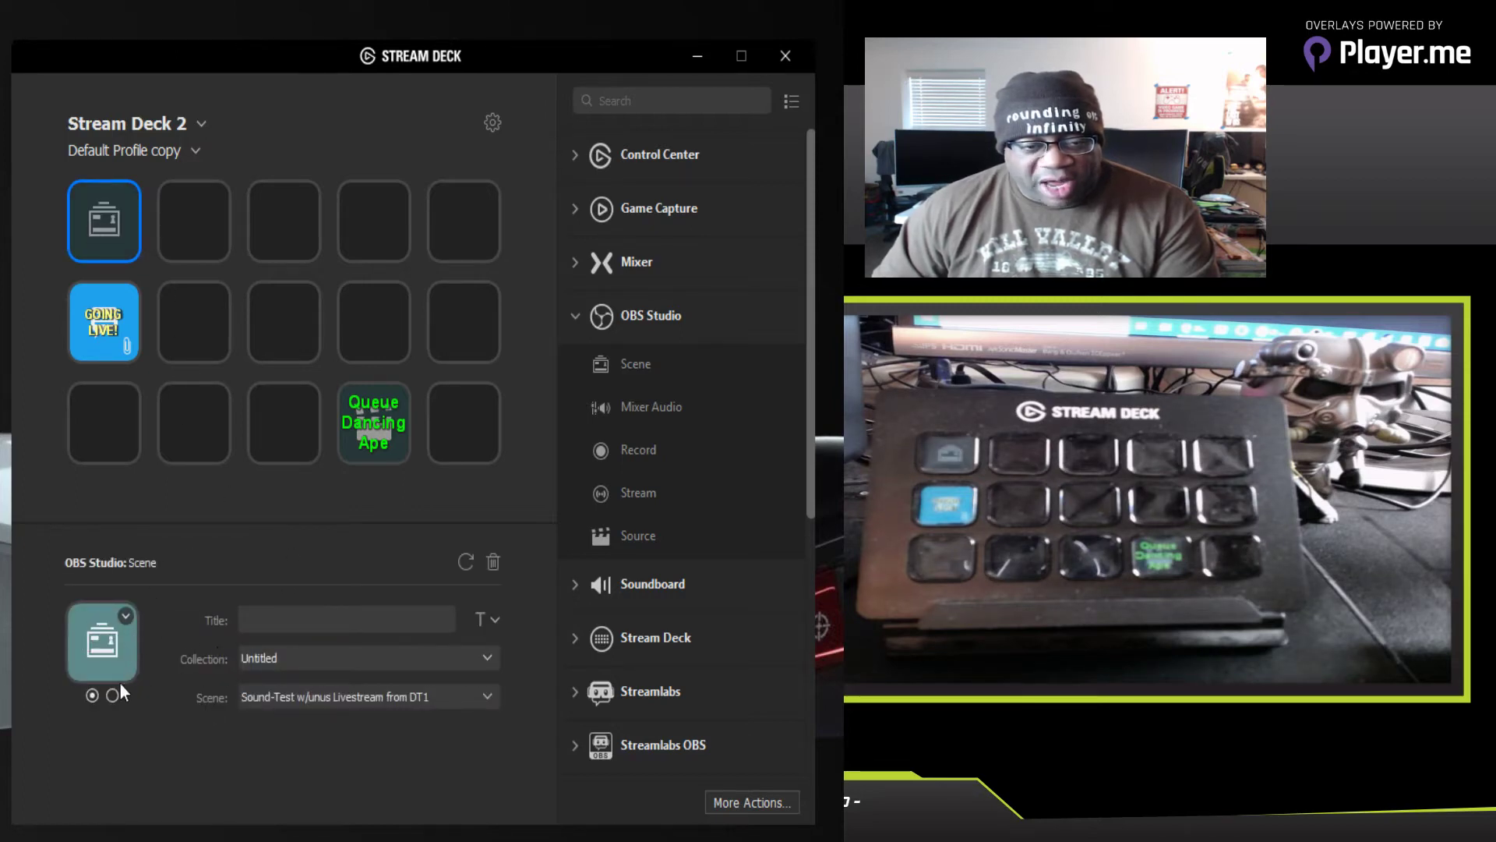
Step: Set the Scene key's first-state icon from the "hitman 2" image file and review its other icon options
{"action": "left_click", "coordinate": [127, 616]}
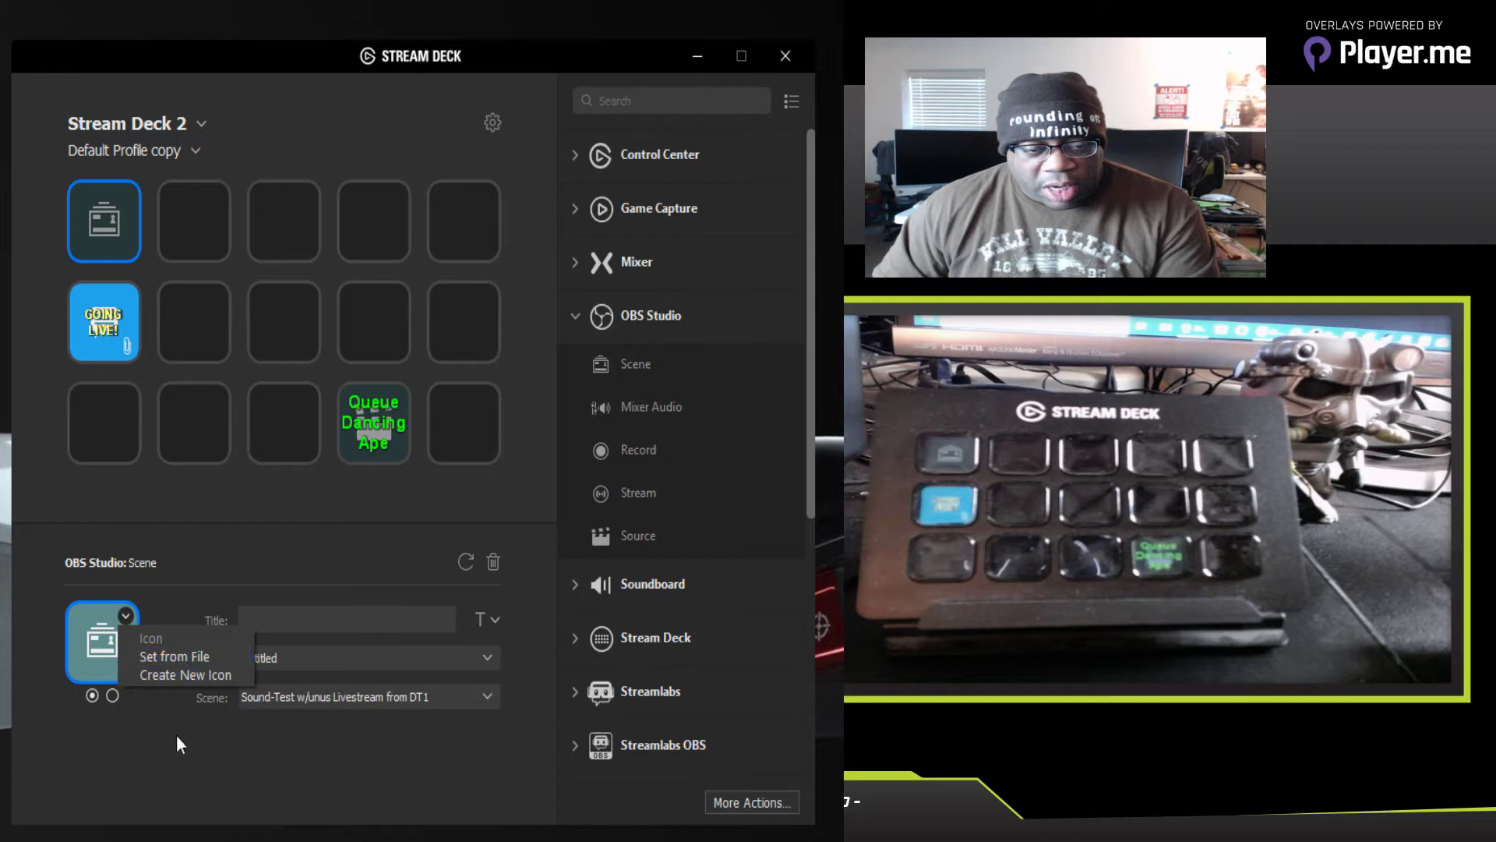
{"action": "left_click", "coordinate": [179, 656]}
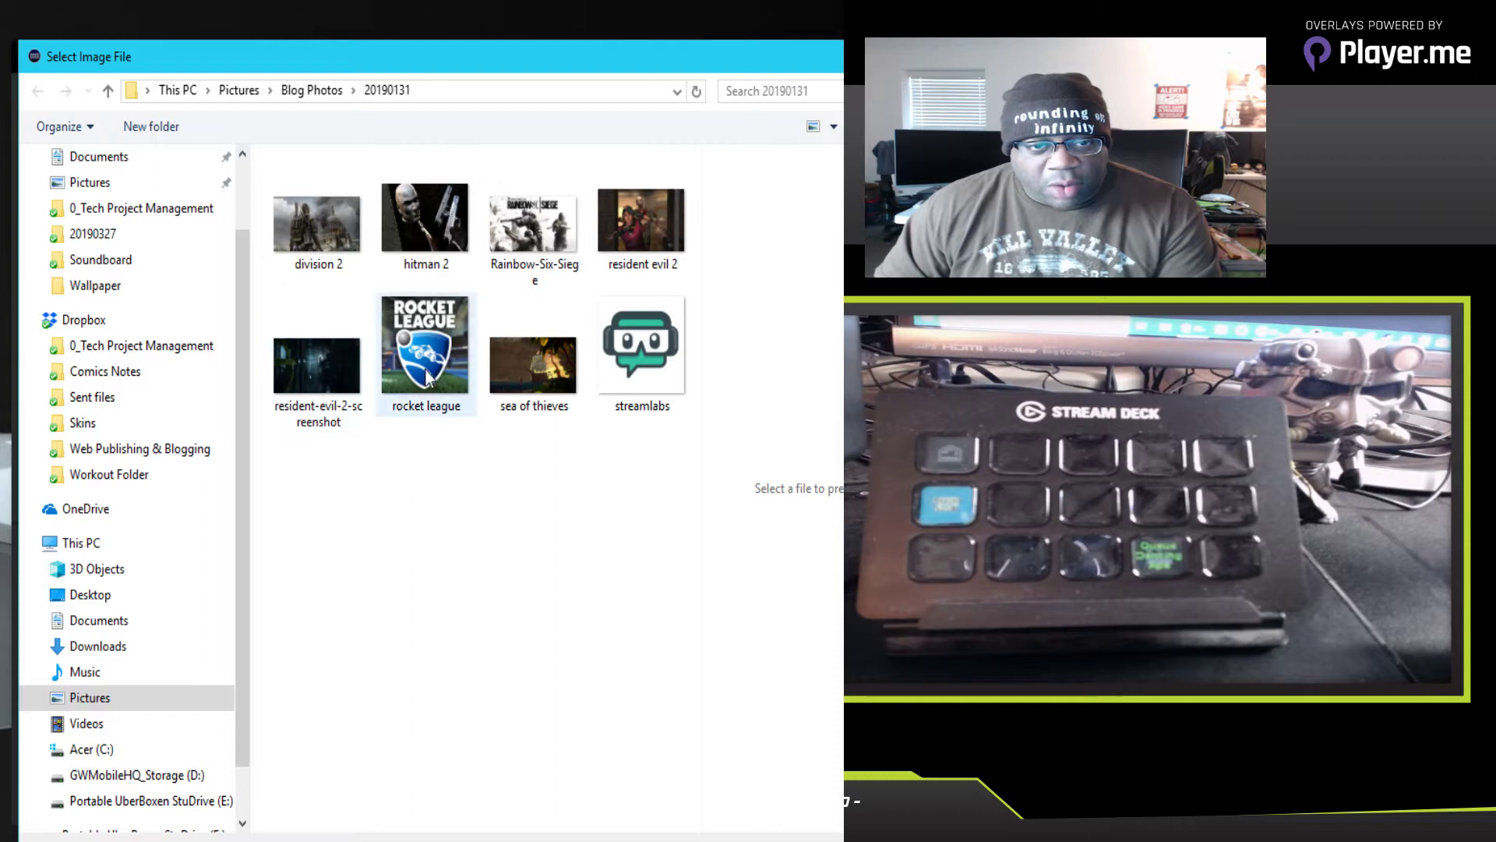
{"action": "double_click", "coordinate": [419, 226]}
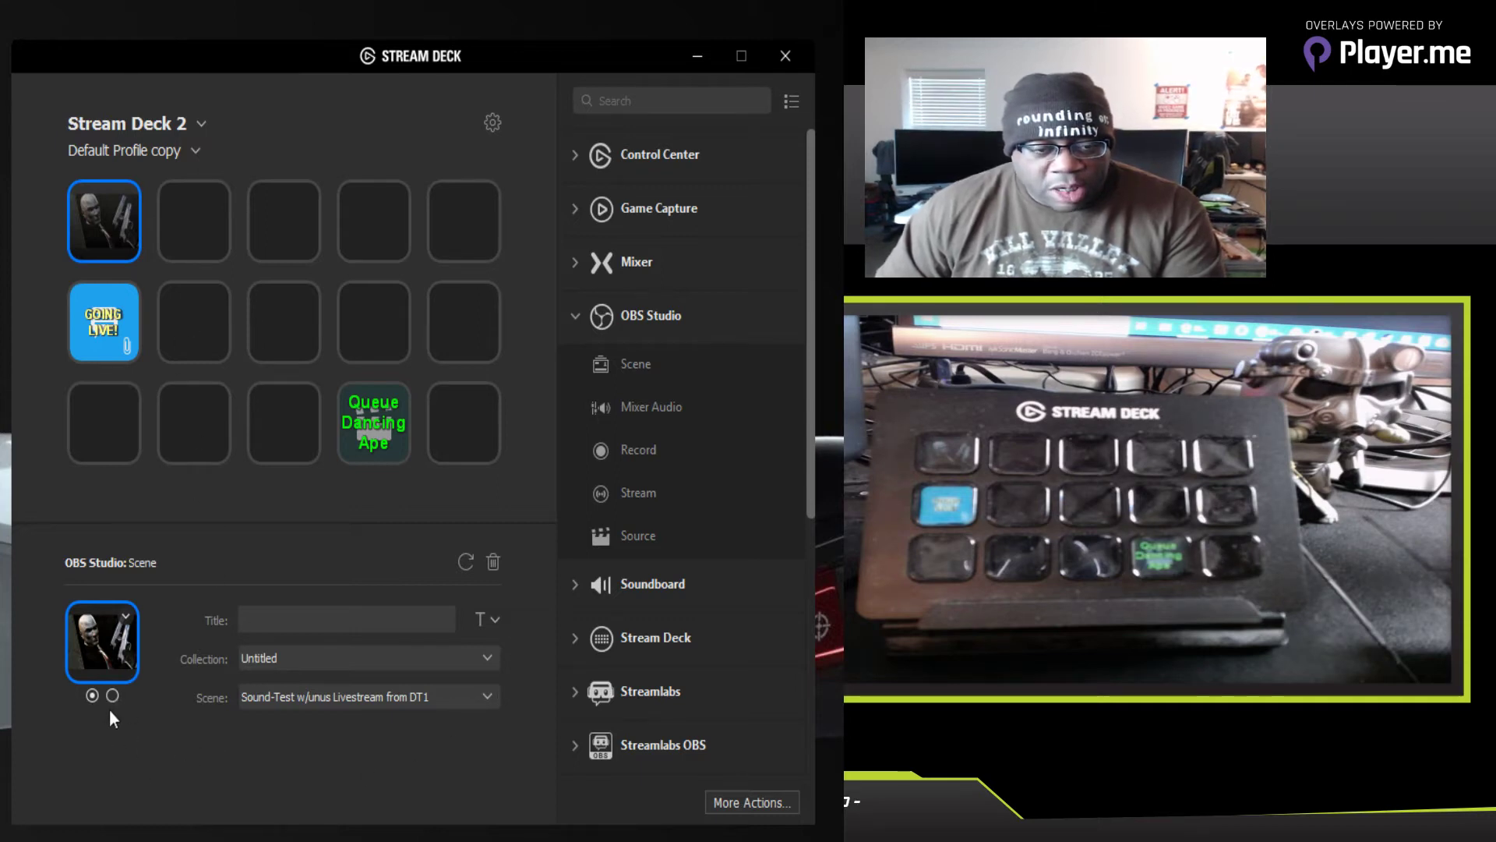
{"action": "left_click", "coordinate": [127, 617]}
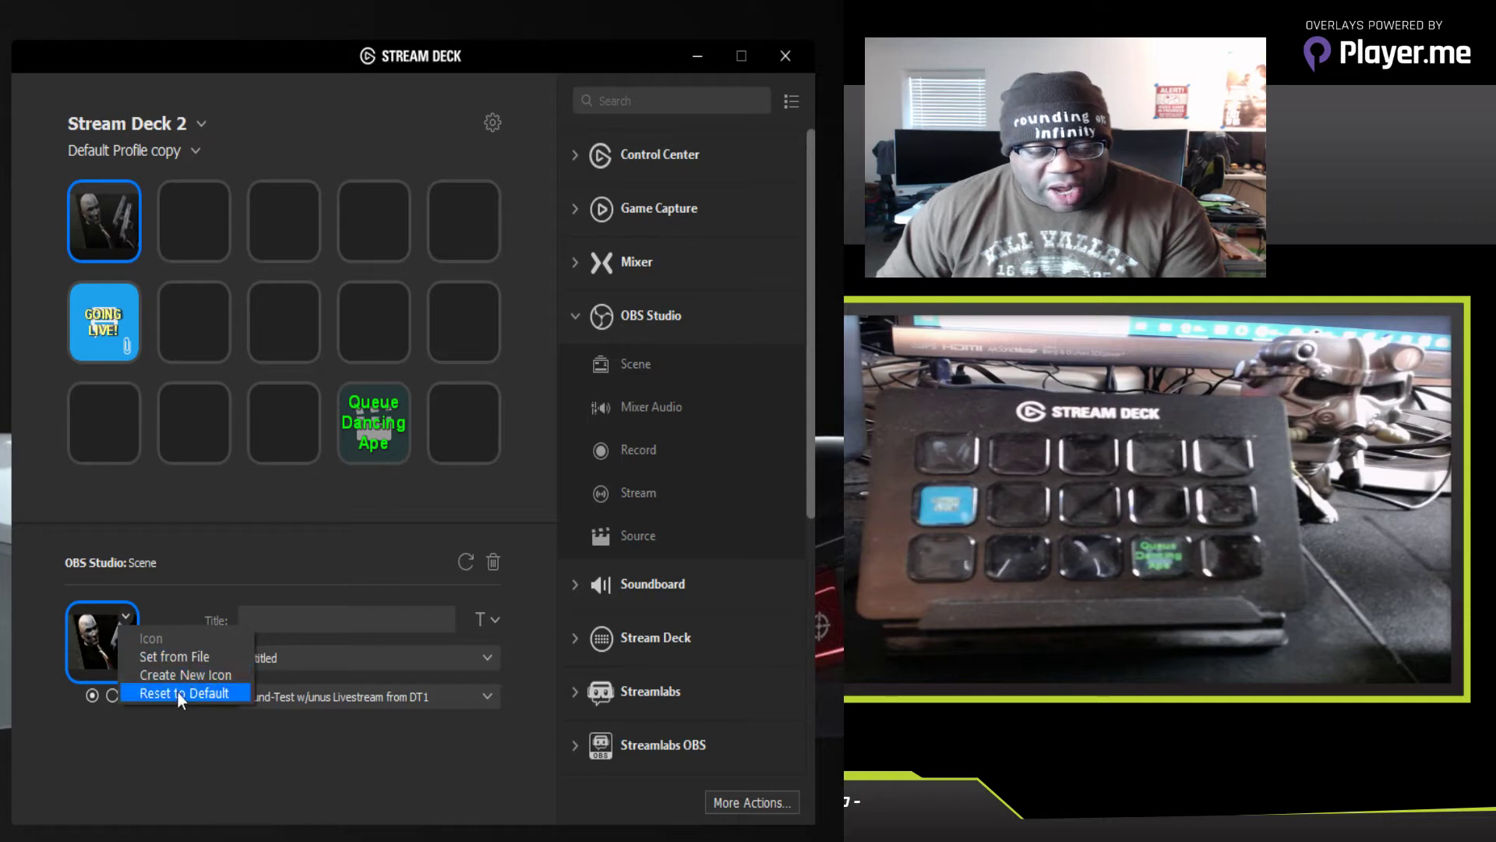
{"action": "left_click", "coordinate": [217, 679]}
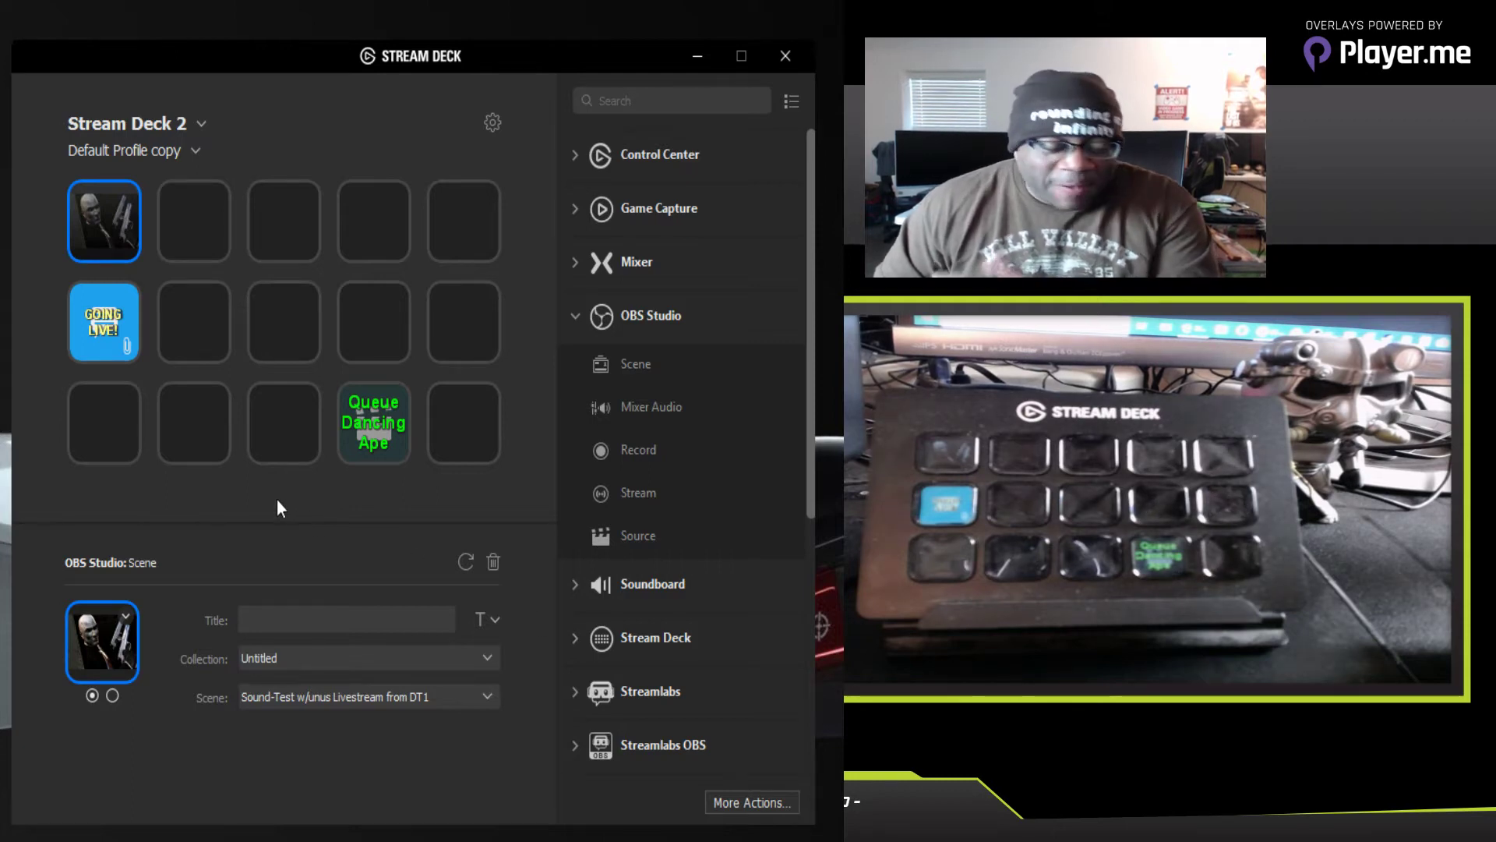
Step: Reset the icon of the Scene key's first state to default
{"action": "left_click", "coordinate": [126, 615]}
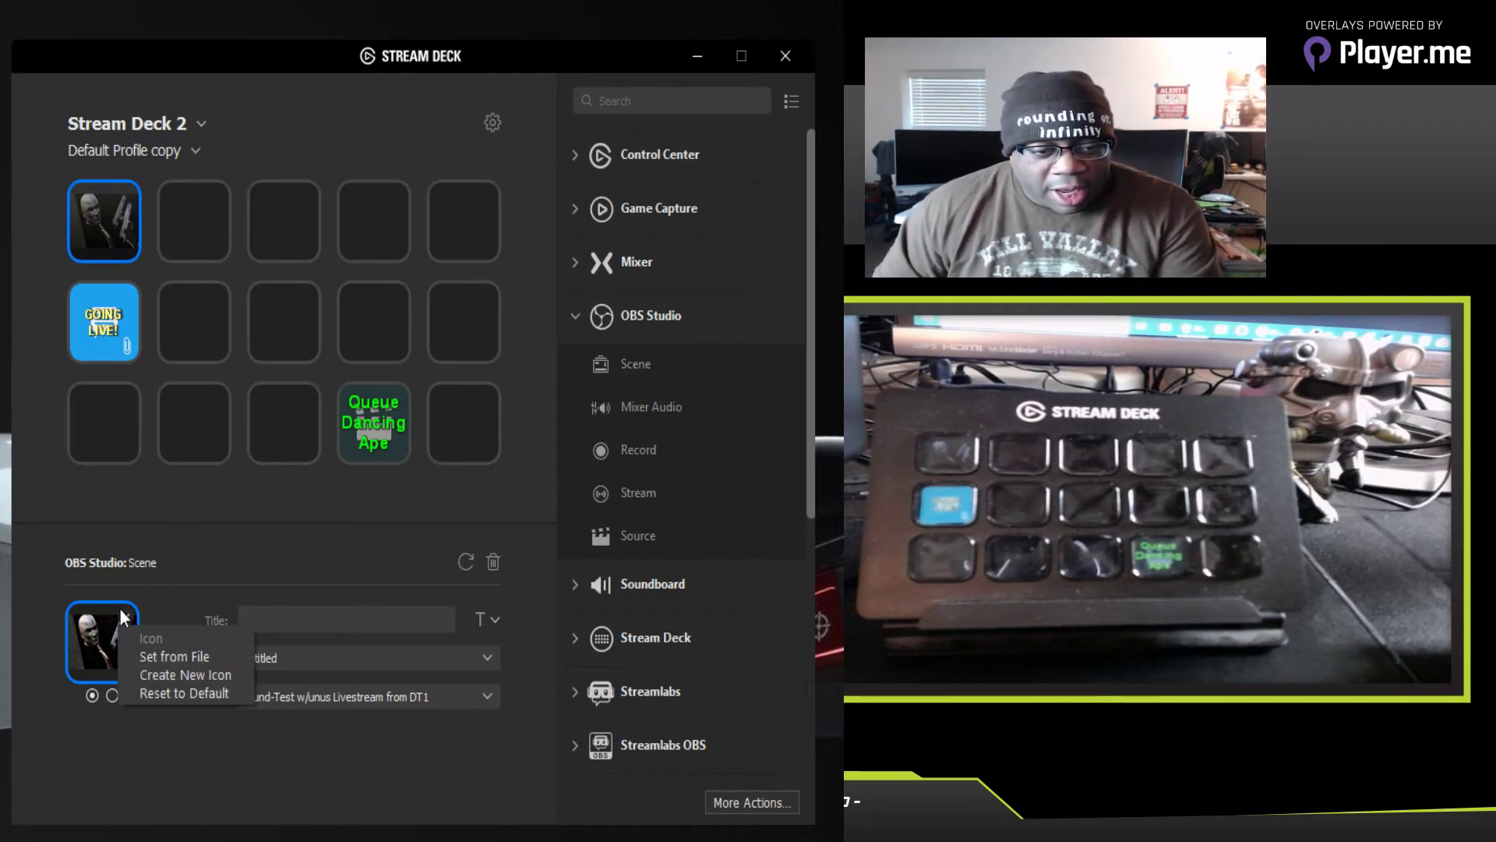
{"action": "left_click", "coordinate": [175, 691]}
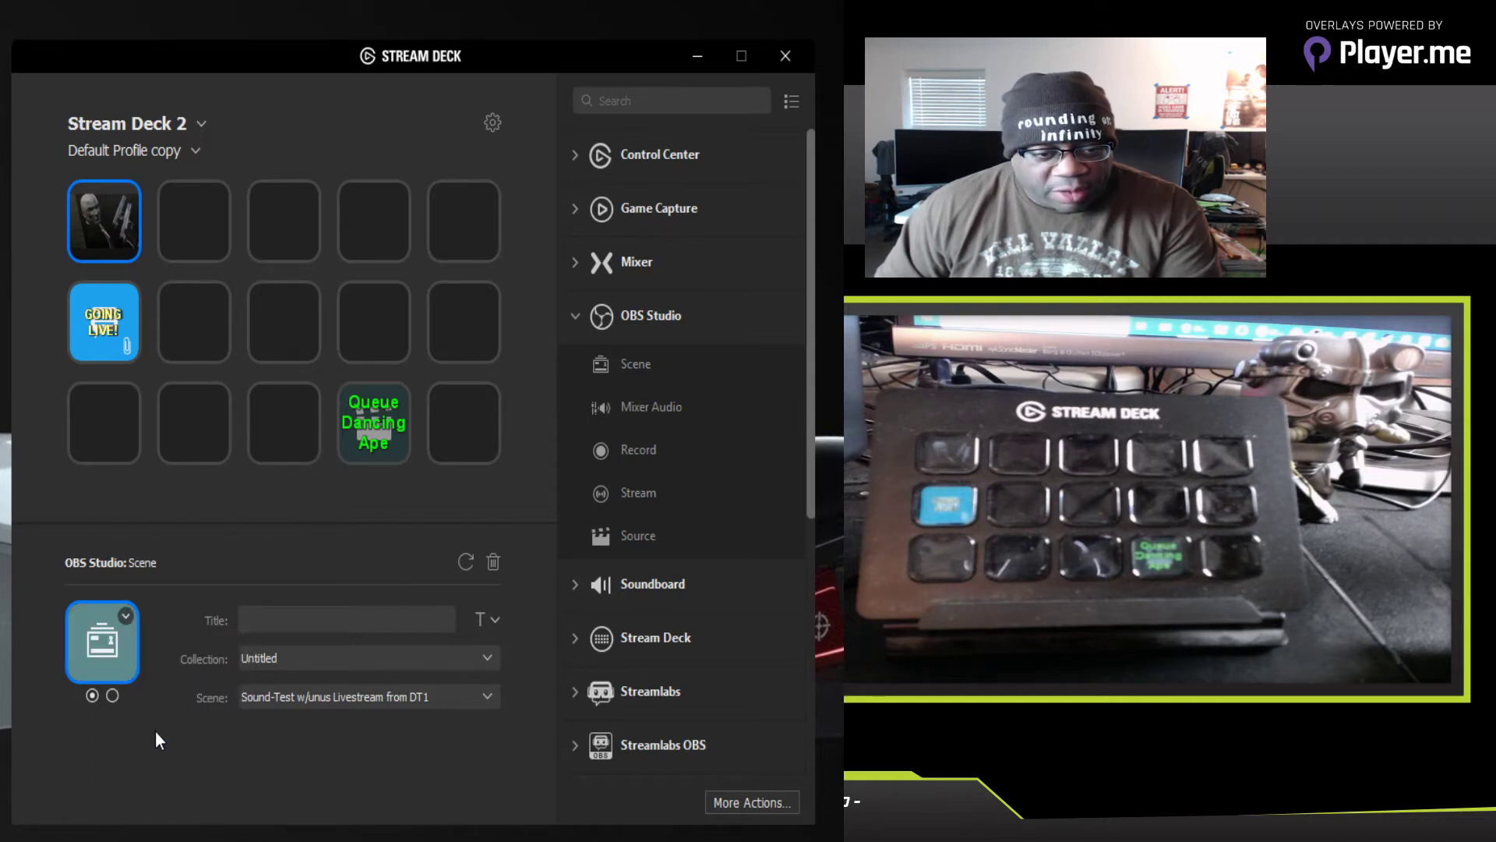
Step: Compare the icons of the Scene key's two states by switching between them
{"action": "left_click", "coordinate": [113, 695]}
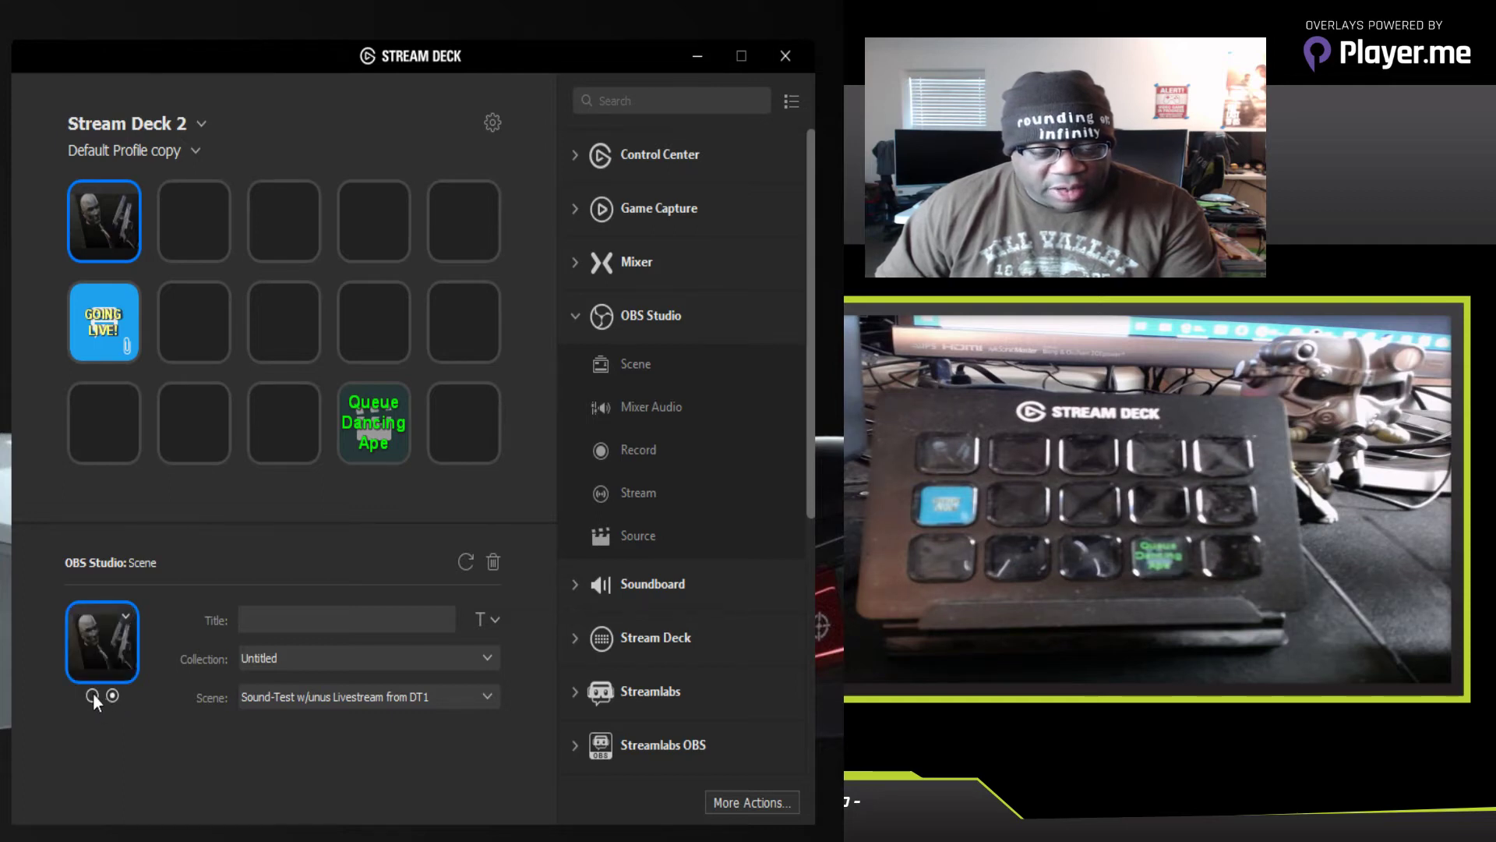
{"action": "left_click", "coordinate": [92, 695]}
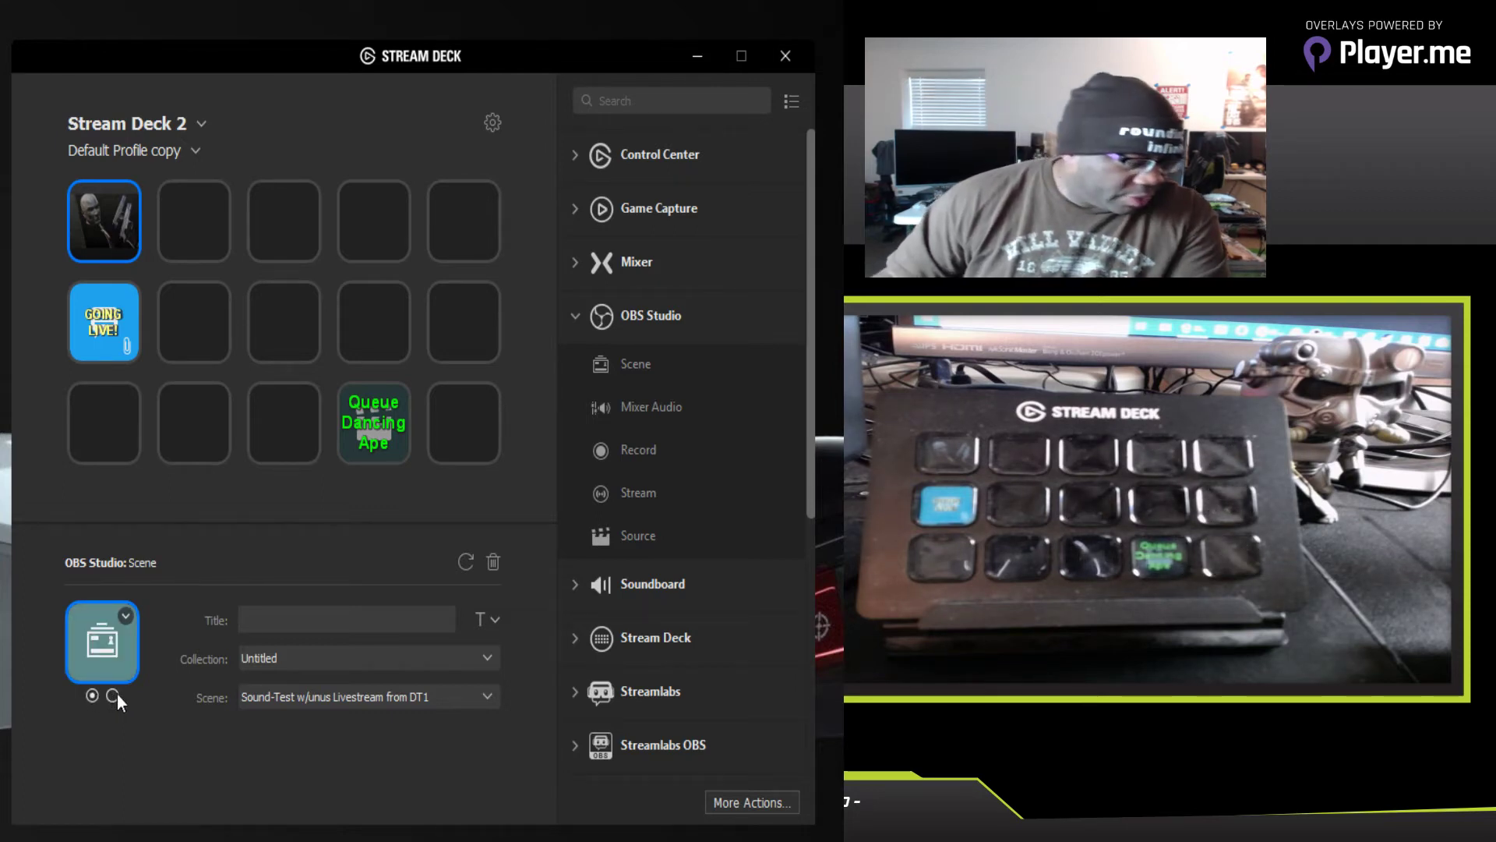
{"action": "left_click", "coordinate": [114, 694]}
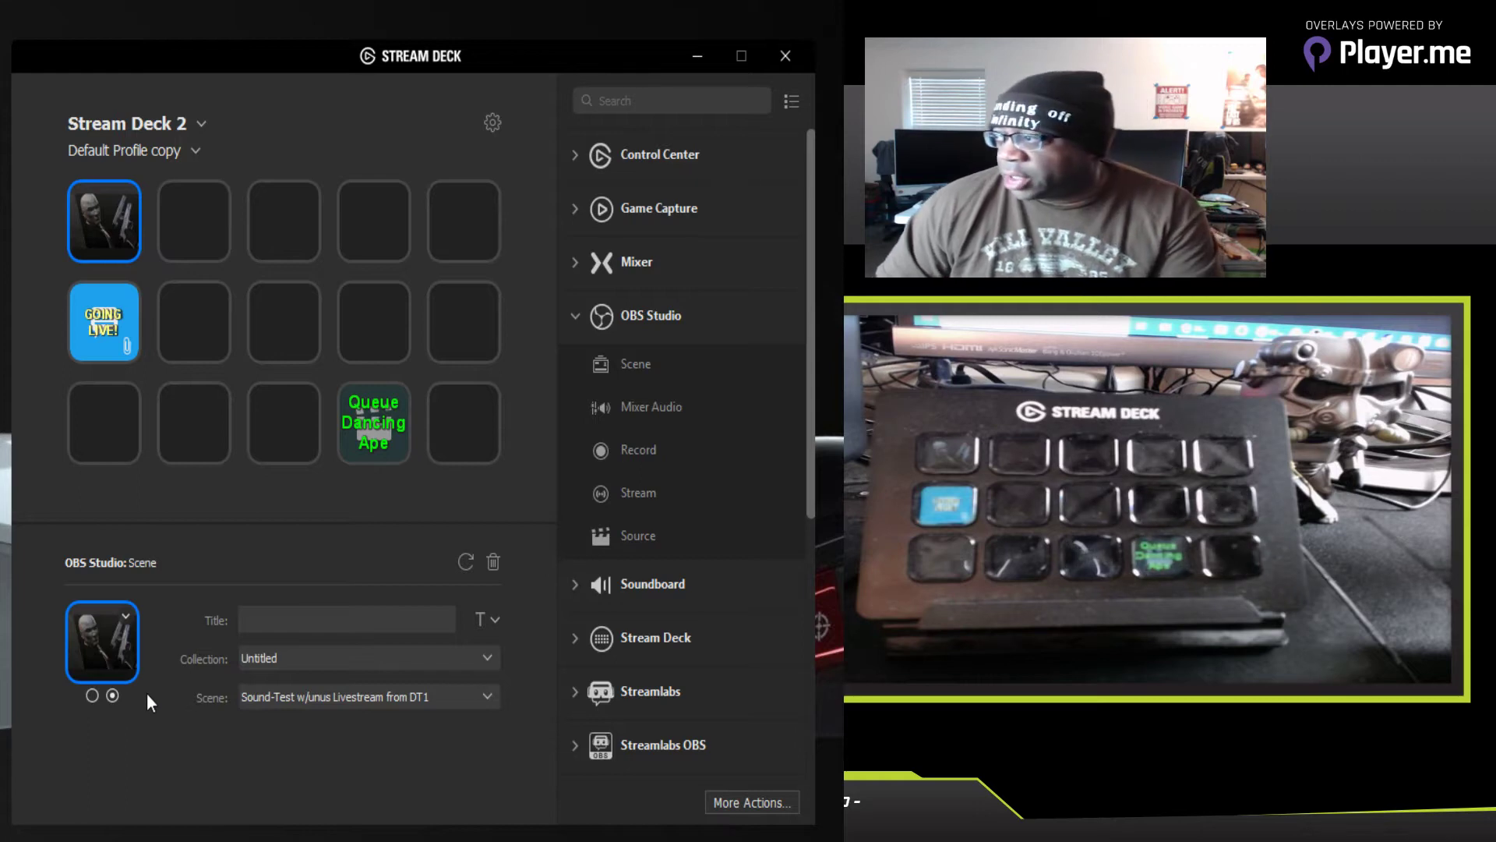
{"action": "left_click", "coordinate": [91, 697]}
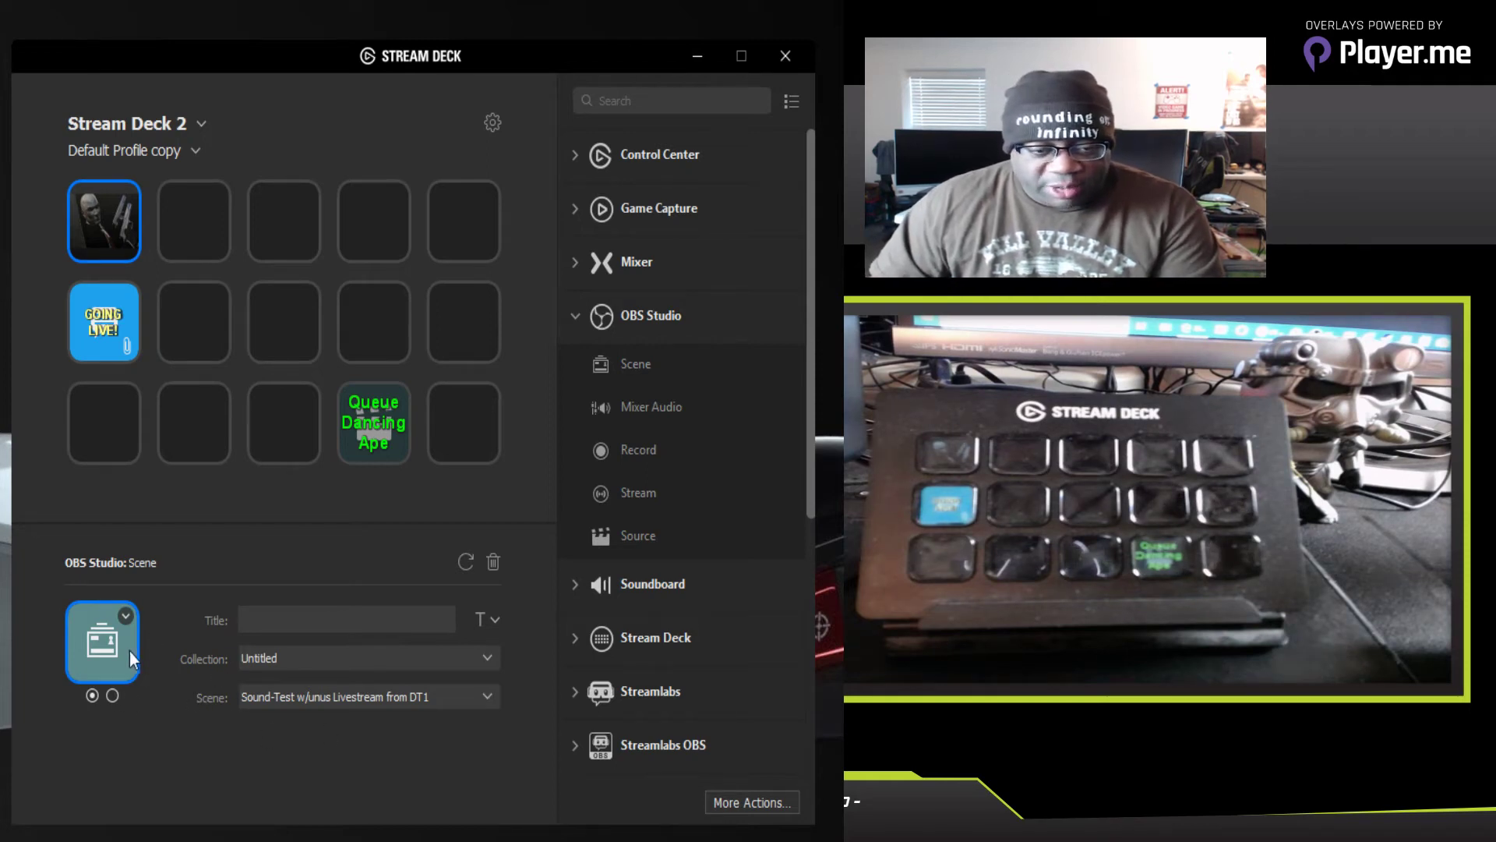
{"action": "left_click", "coordinate": [112, 694]}
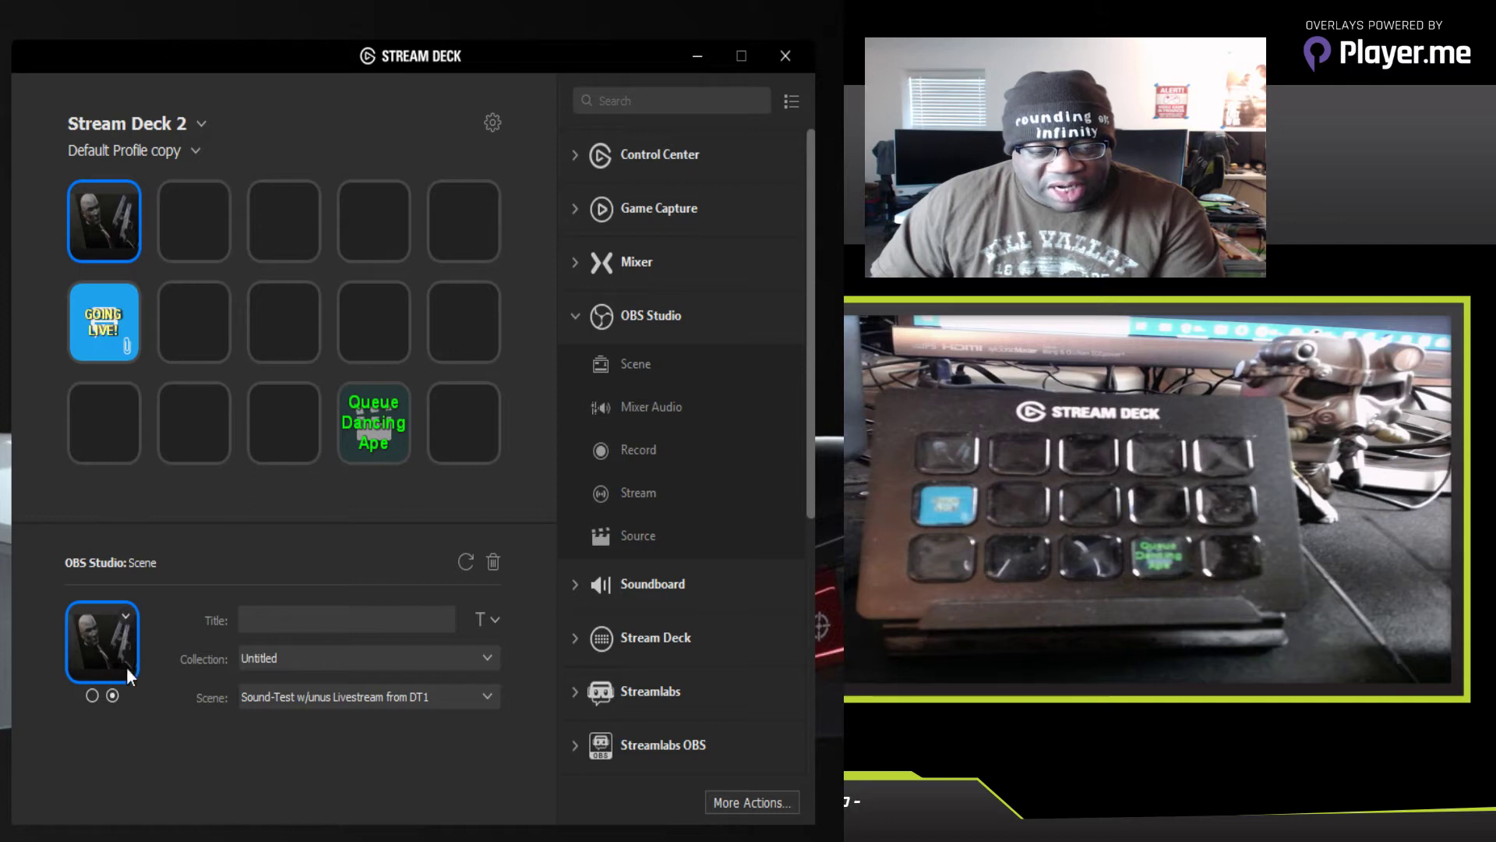
{"action": "left_click", "coordinate": [92, 695]}
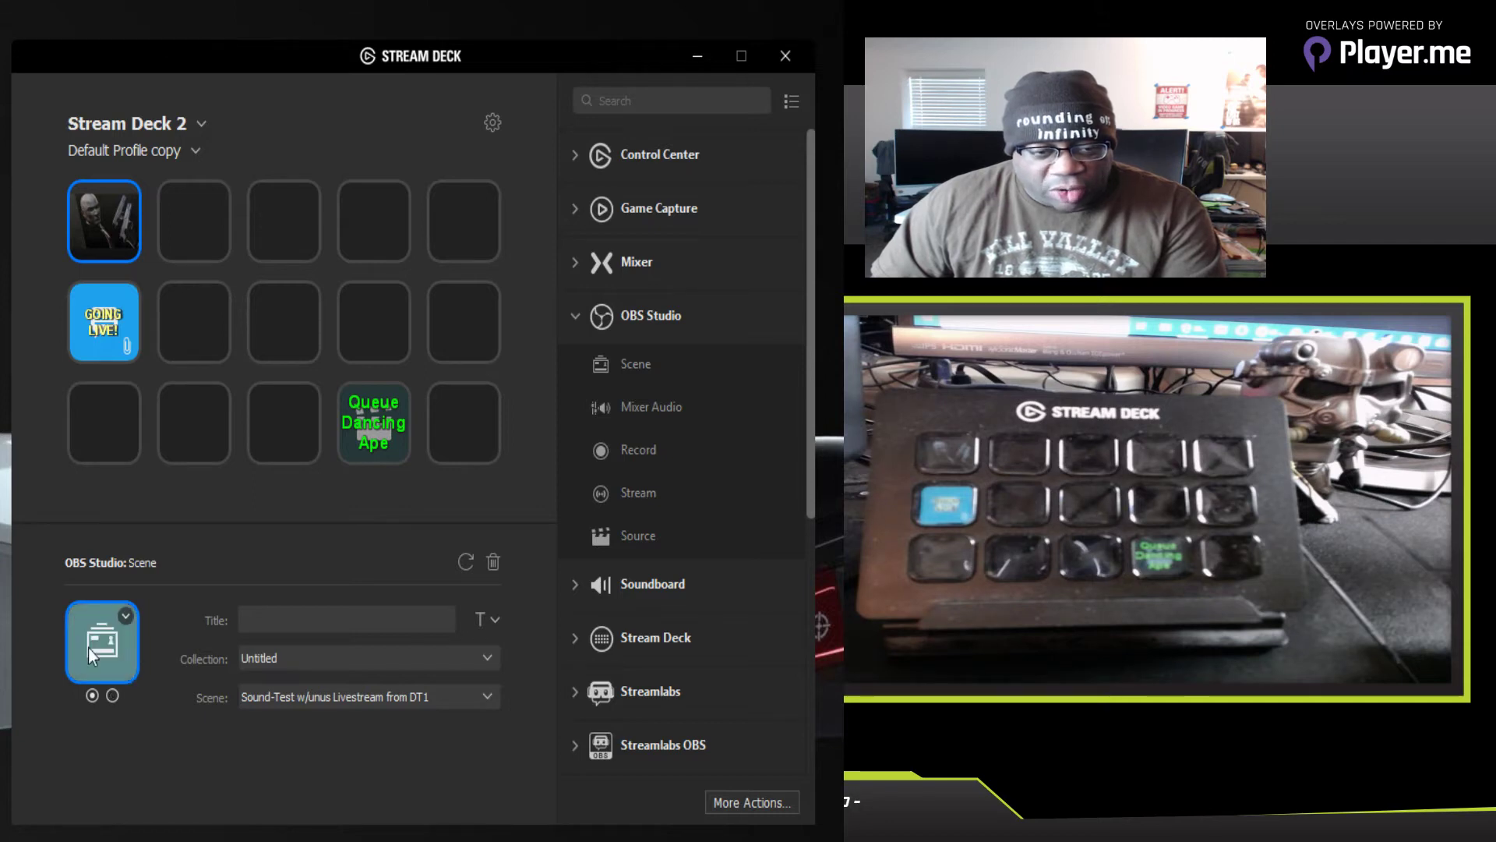
{"action": "left_click", "coordinate": [112, 694]}
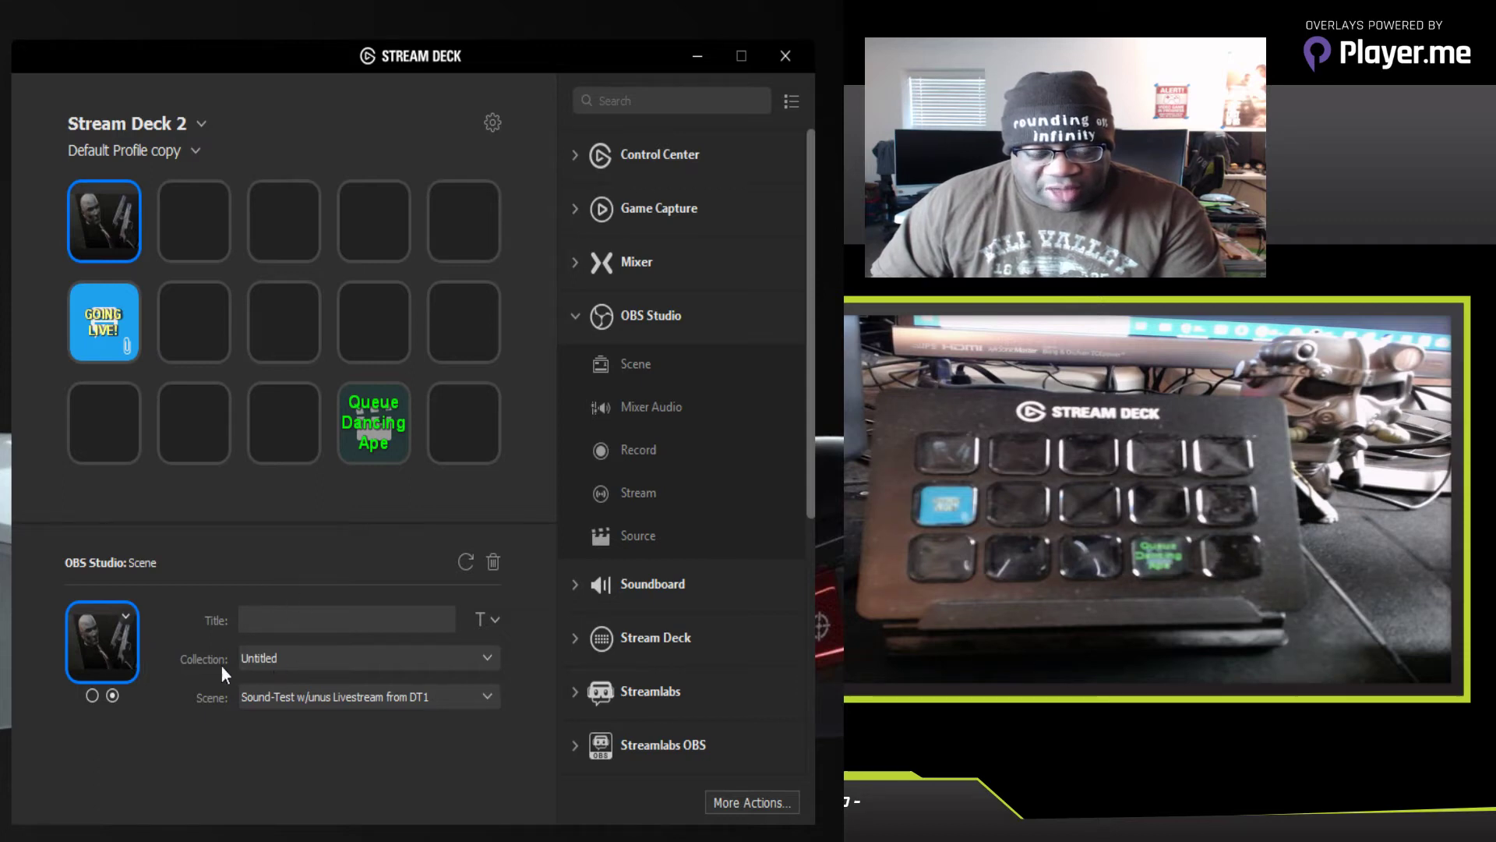
{"action": "left_click", "coordinate": [92, 695]}
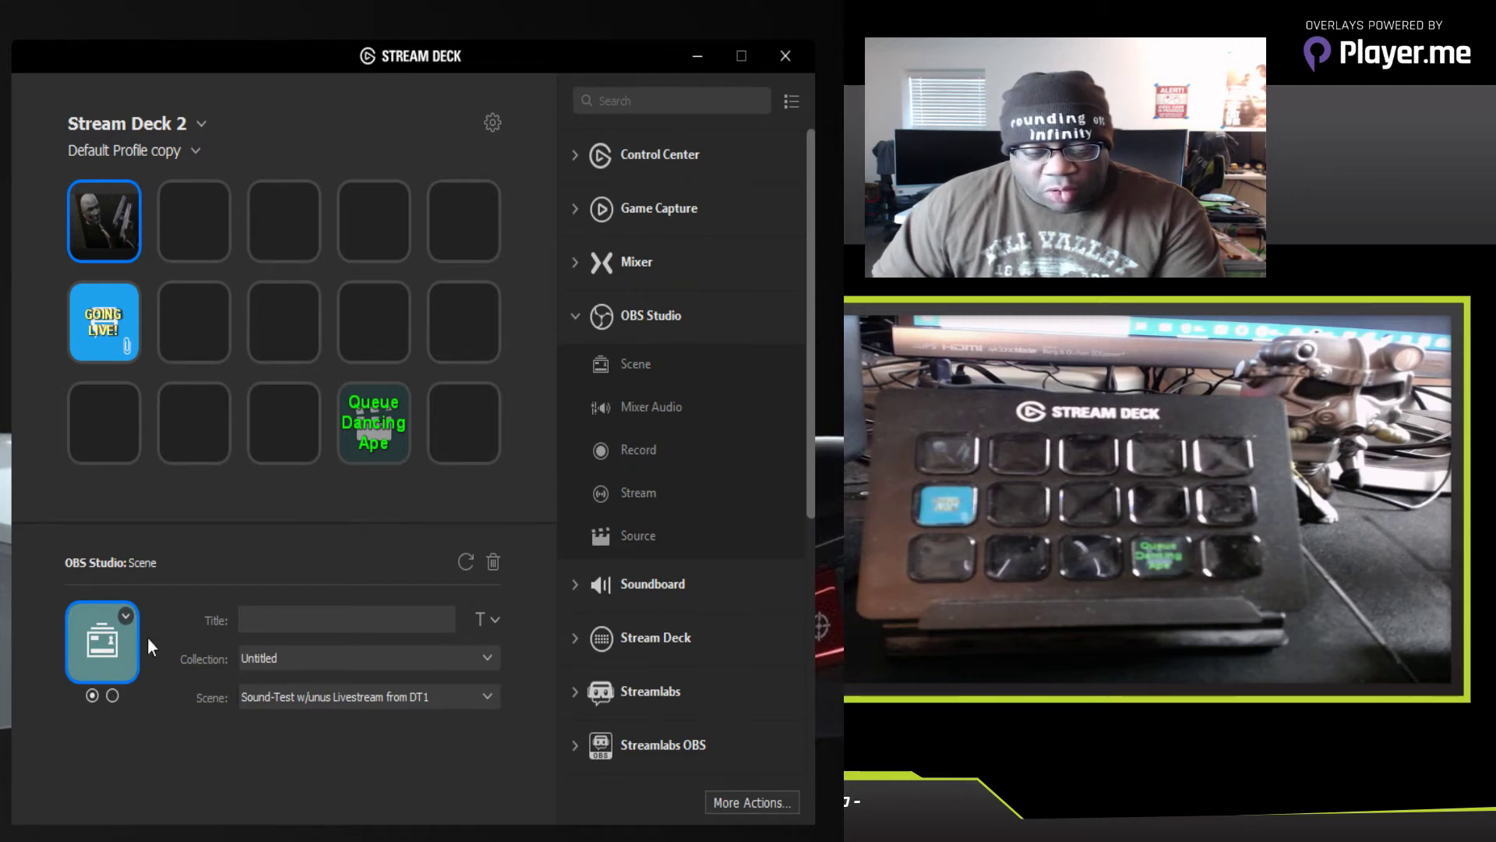
Step: Reset the icon of the Scene key's second state to default
{"action": "left_click", "coordinate": [114, 695]}
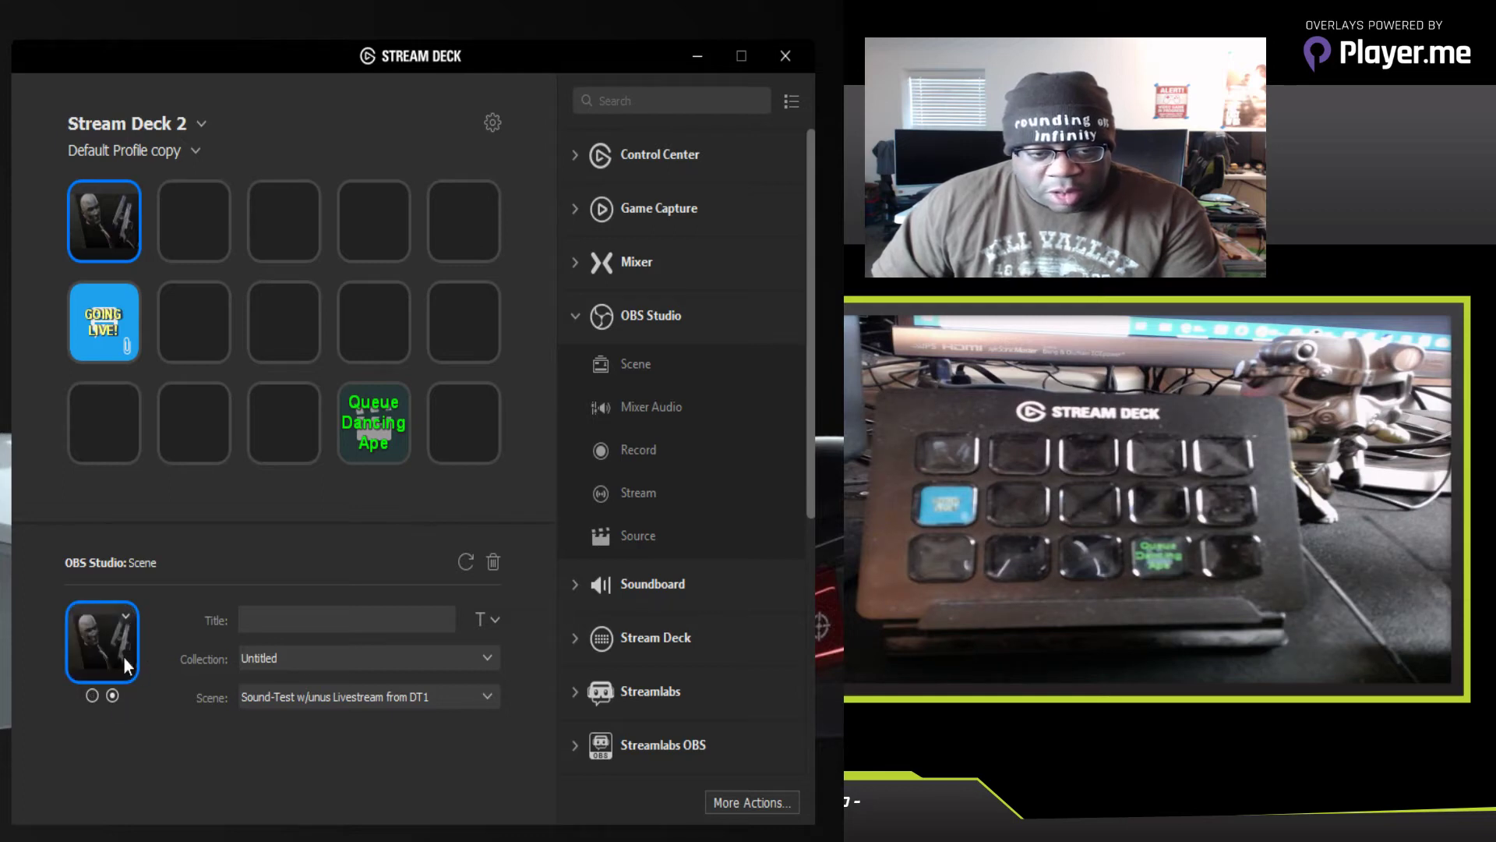
{"action": "left_click", "coordinate": [125, 617]}
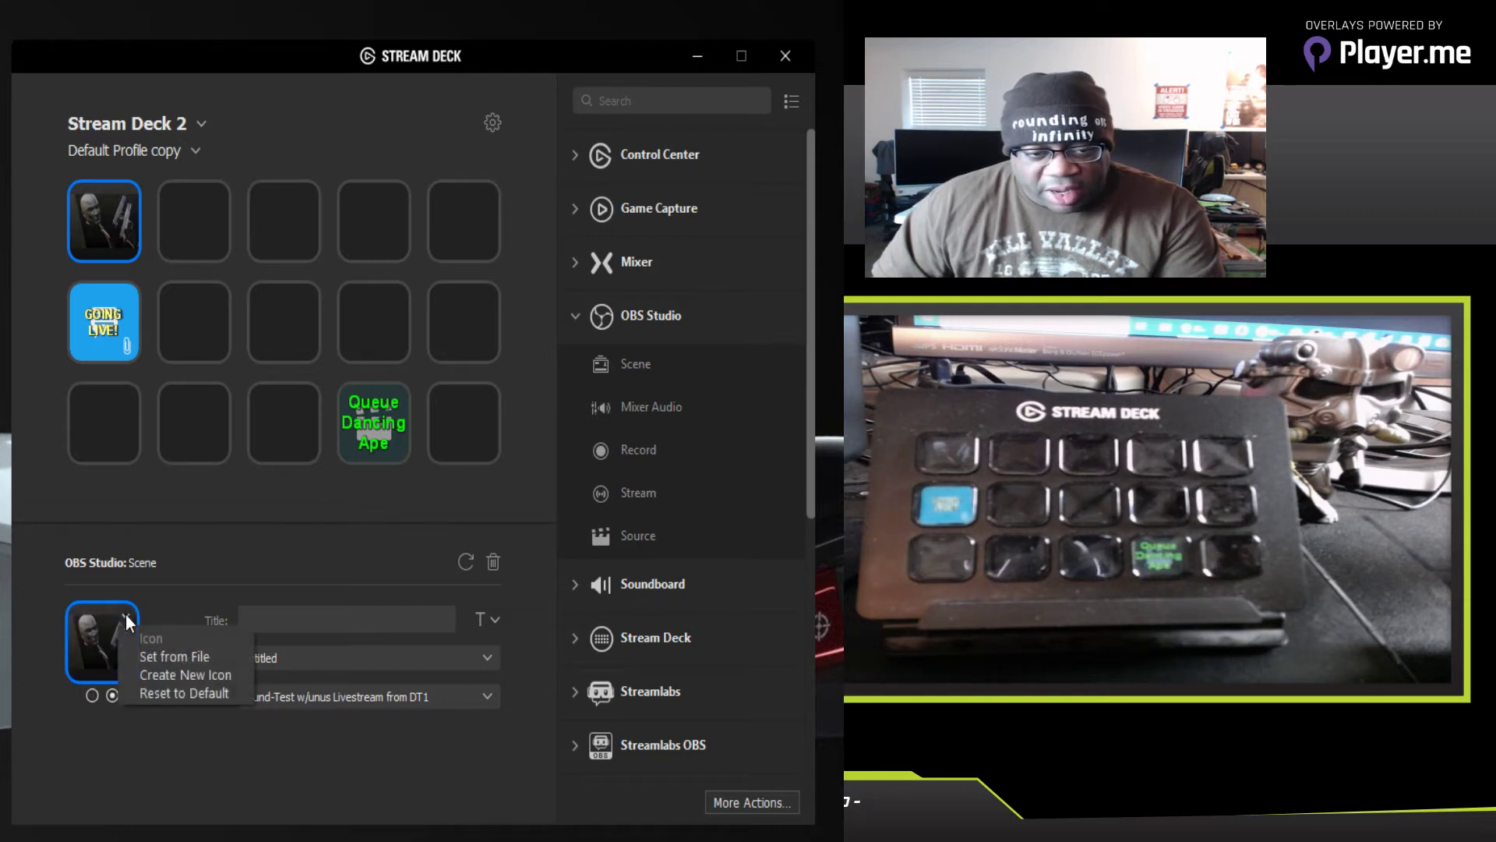
{"action": "left_click", "coordinate": [159, 695]}
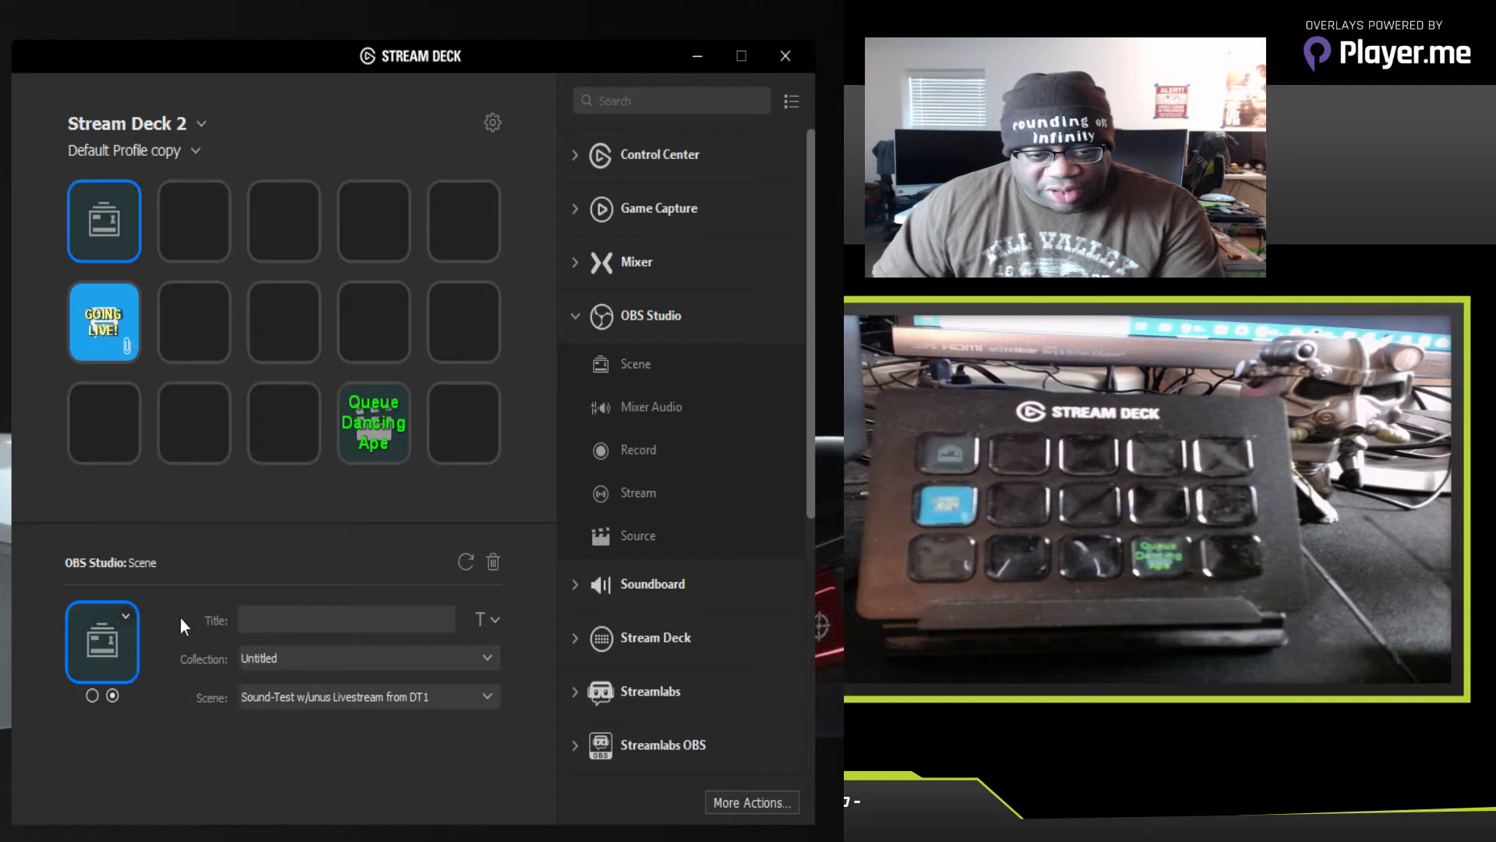
Step: Examine the default icons of the Scene key's first and second states, finishing on the first state
{"action": "left_click", "coordinate": [92, 695]}
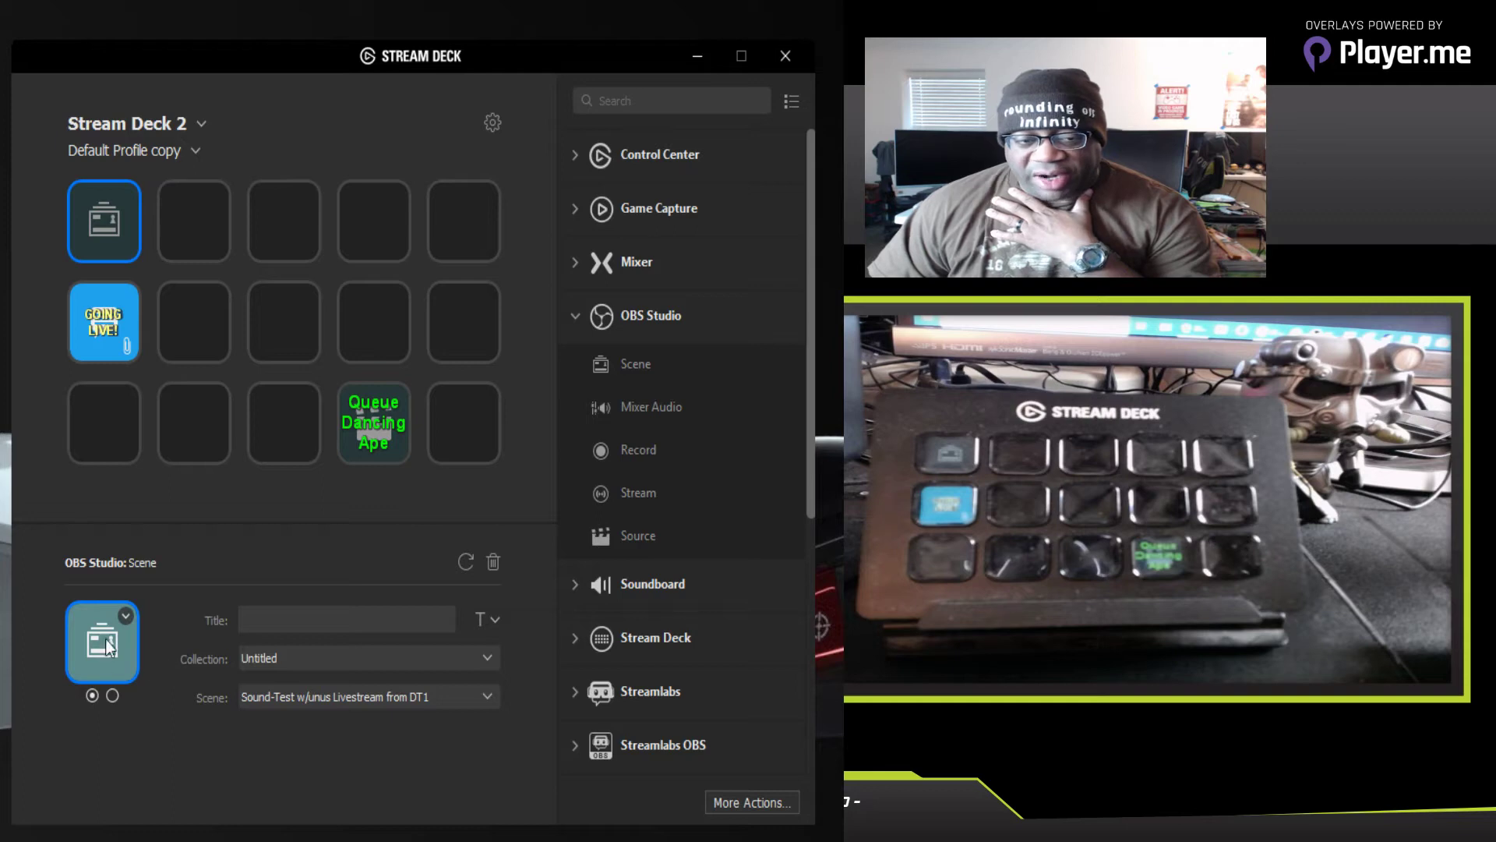
{"action": "left_click", "coordinate": [113, 694]}
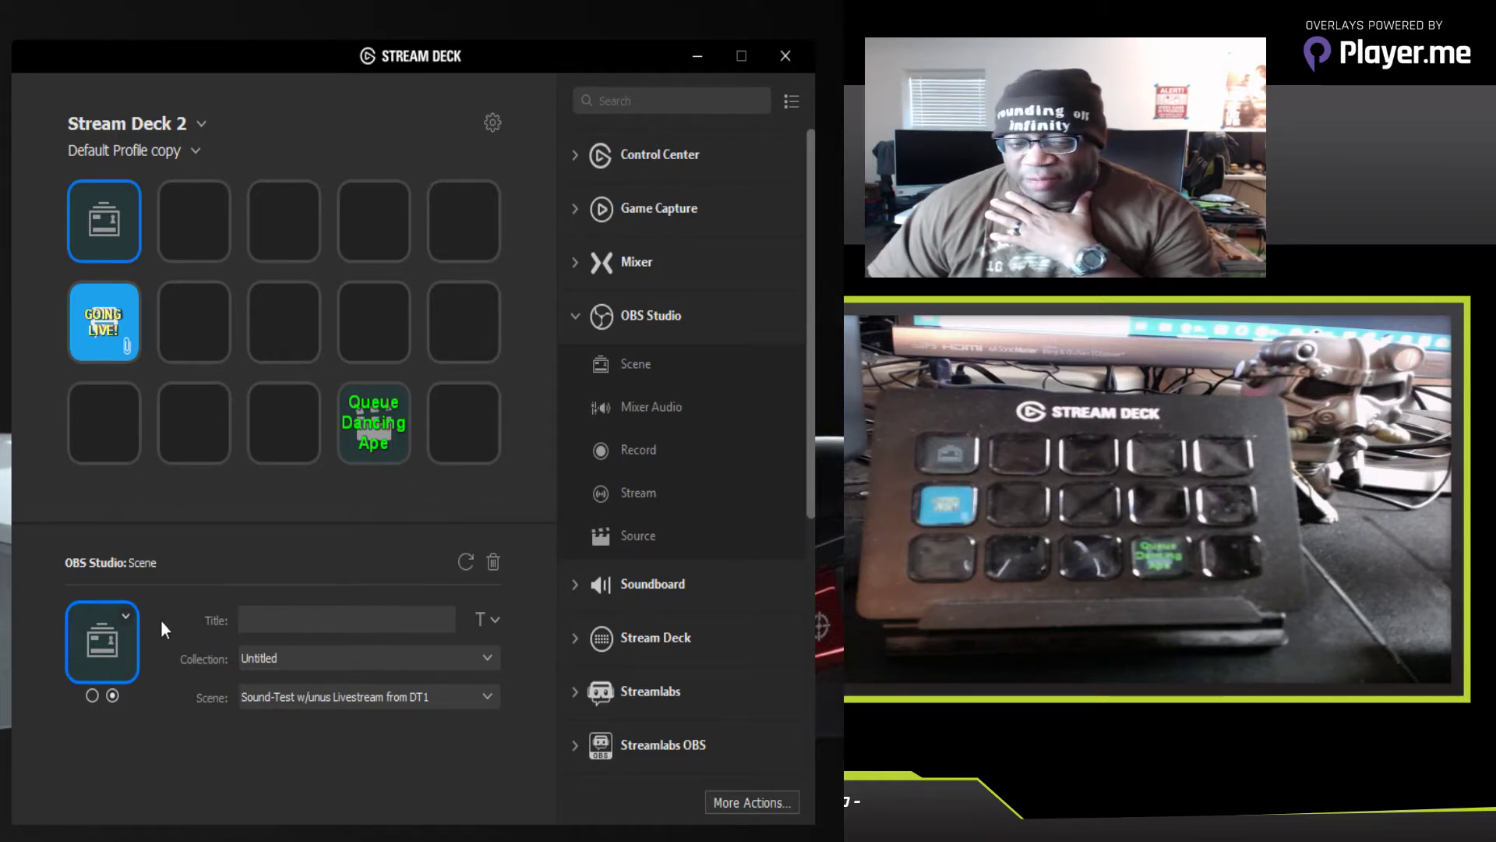
{"action": "left_click", "coordinate": [92, 695]}
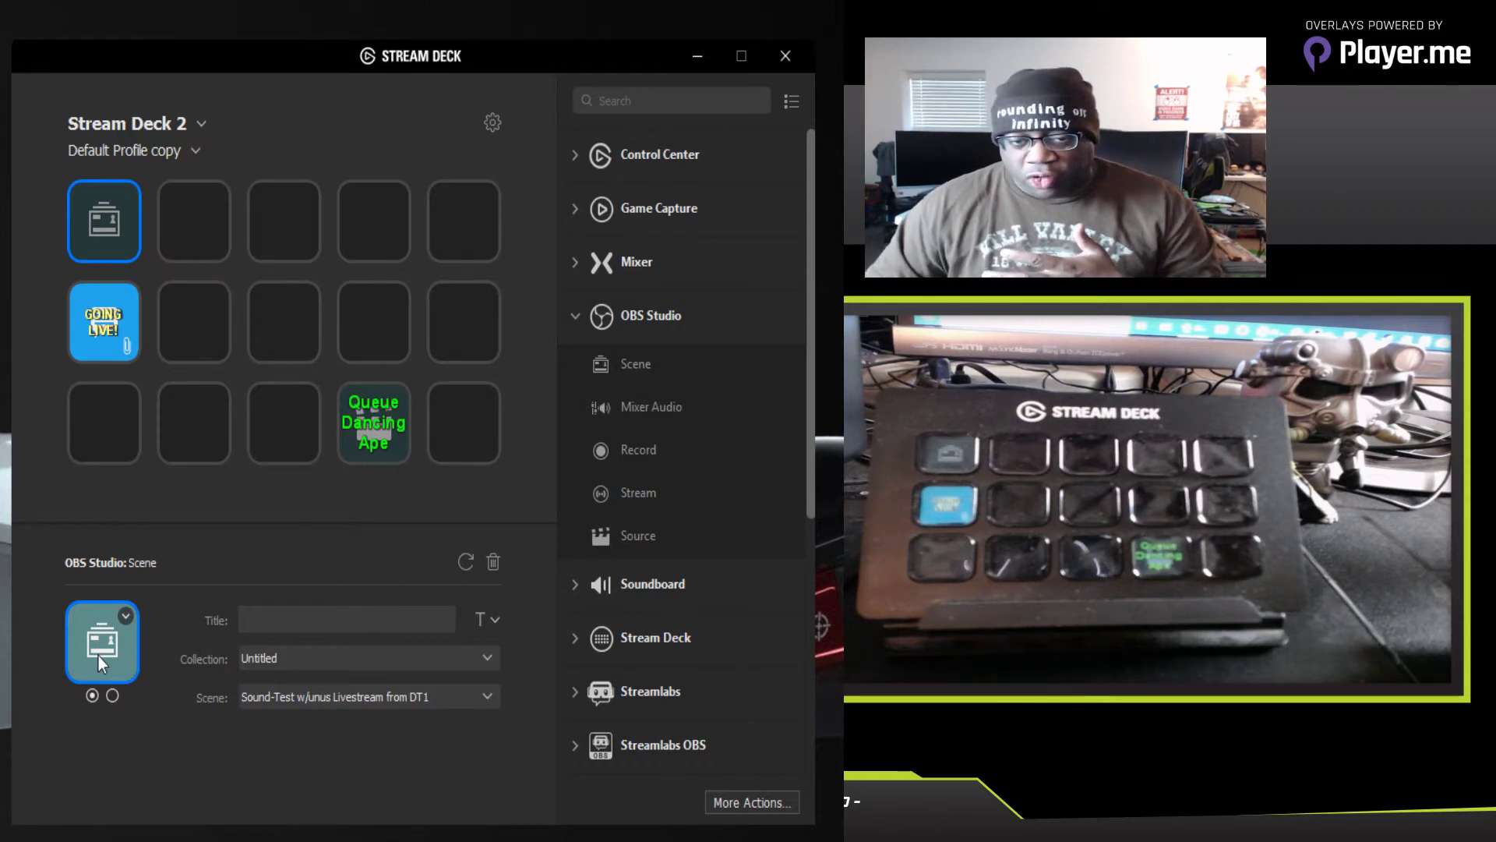
{"action": "left_click", "coordinate": [112, 694]}
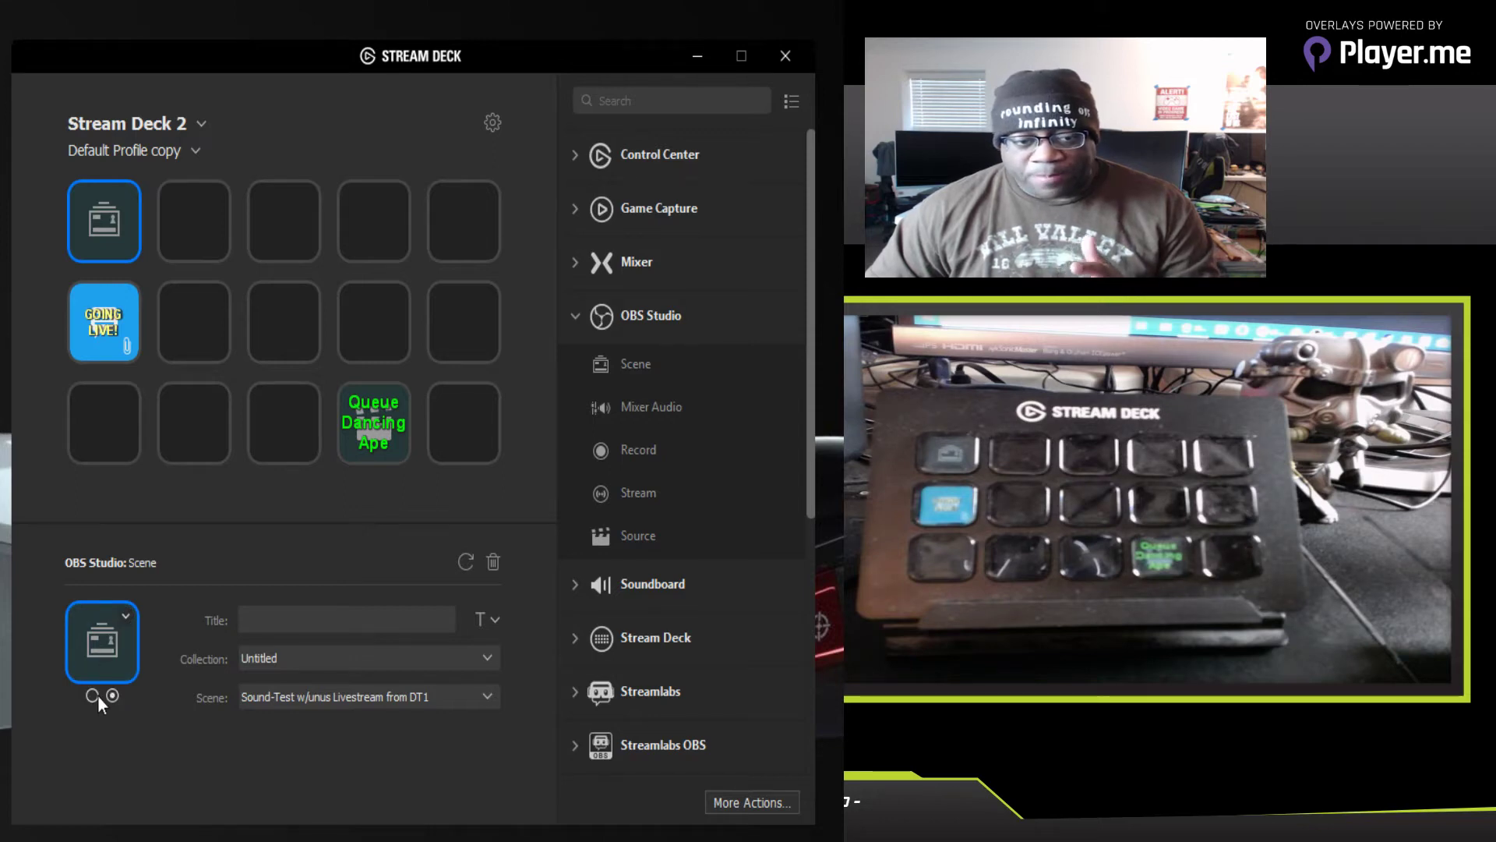
{"action": "left_click", "coordinate": [94, 694]}
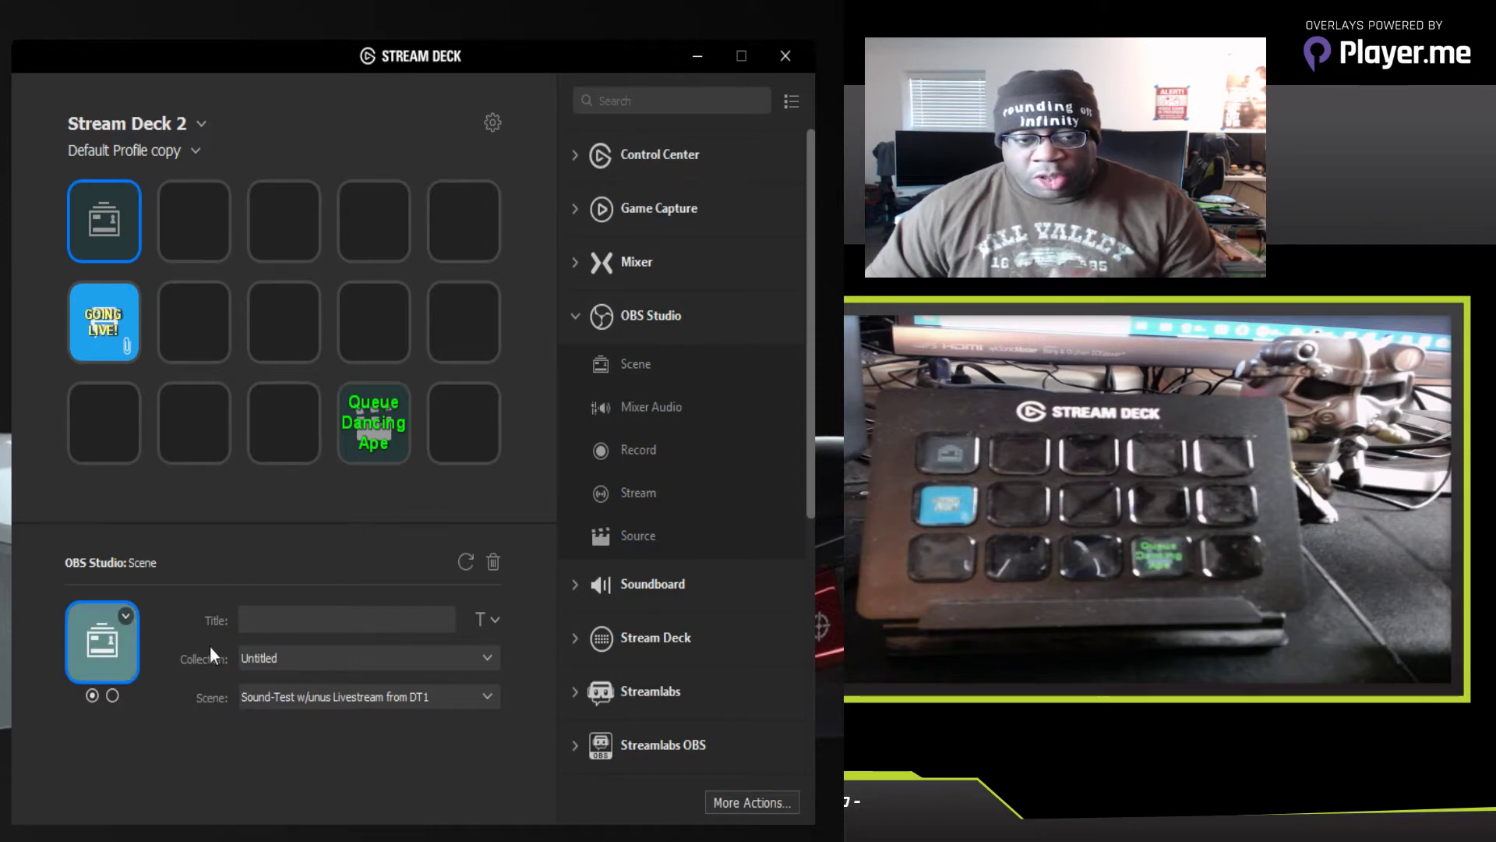
Step: Title the Scene key's first state "Waiting To Start Scene ACTIVE" on four lines, with "Start Scene" sharing one line
{"action": "left_click", "coordinate": [283, 620]}
{"action": "type", "text": "Waiting"}
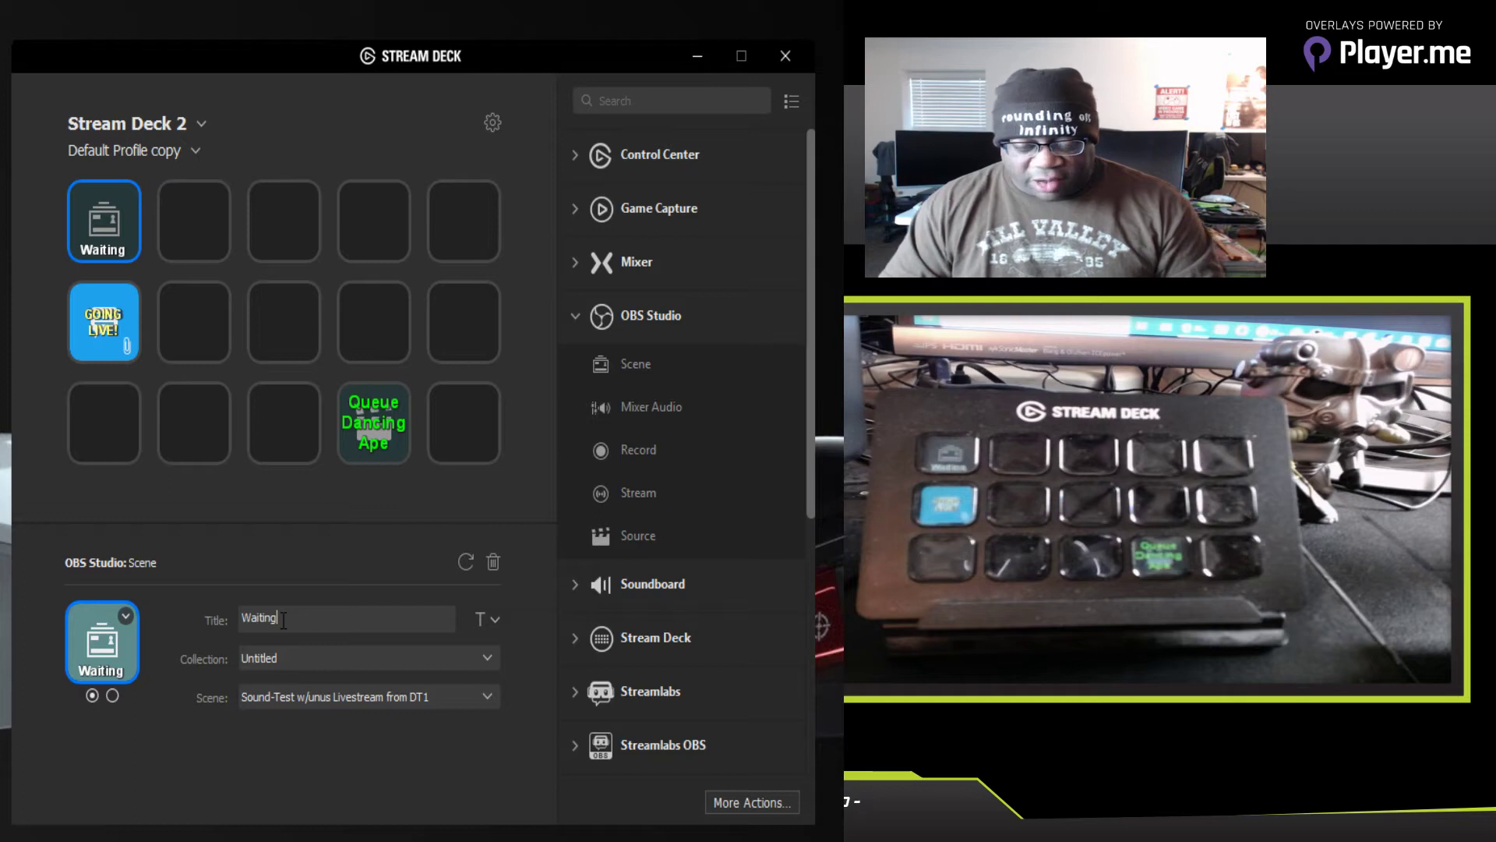
{"action": "key", "text": "Return"}
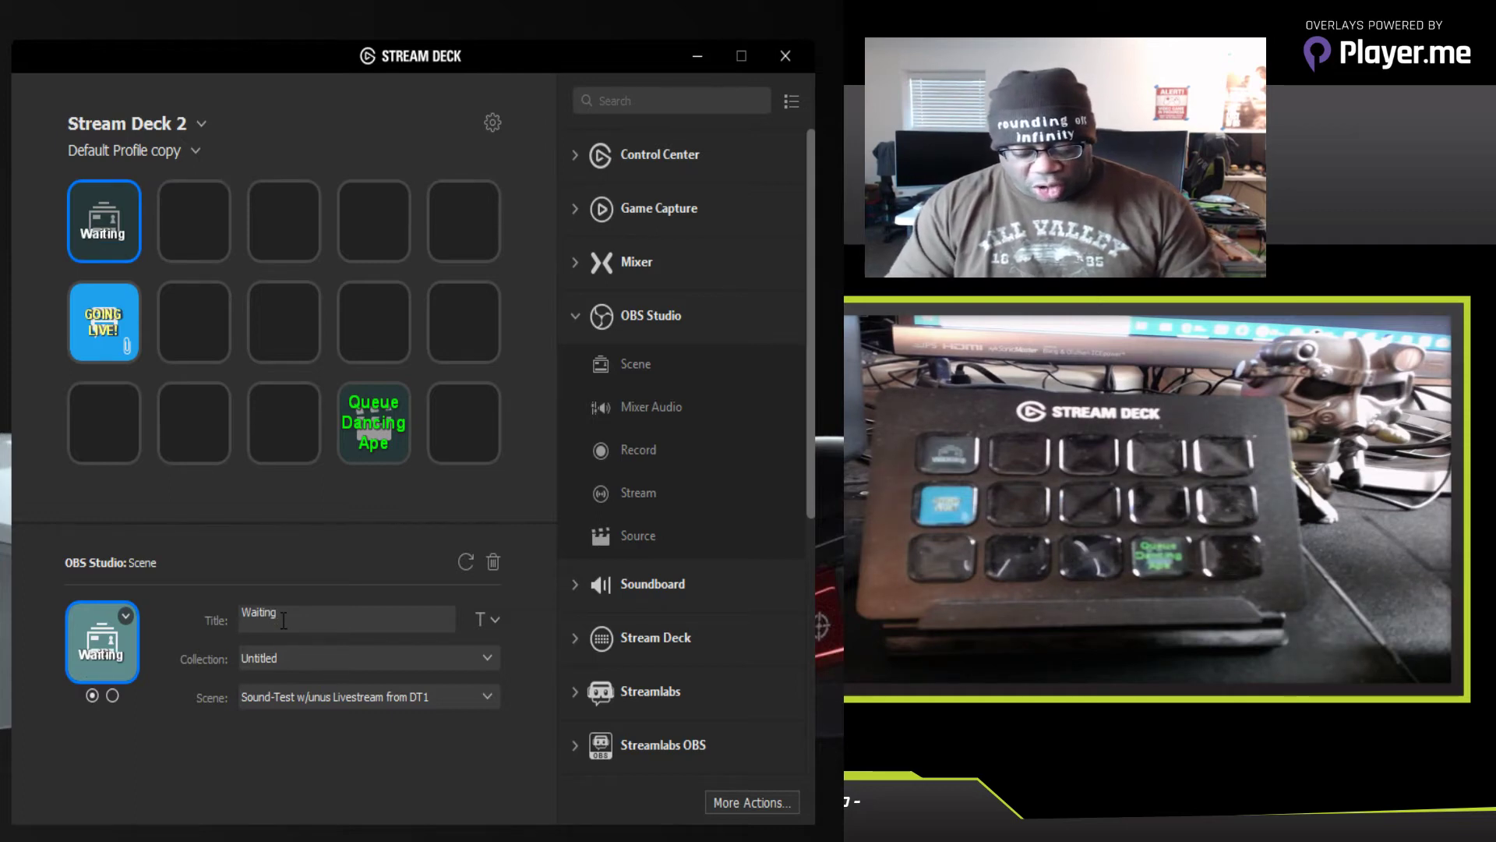
{"action": "type", "text": "To"}
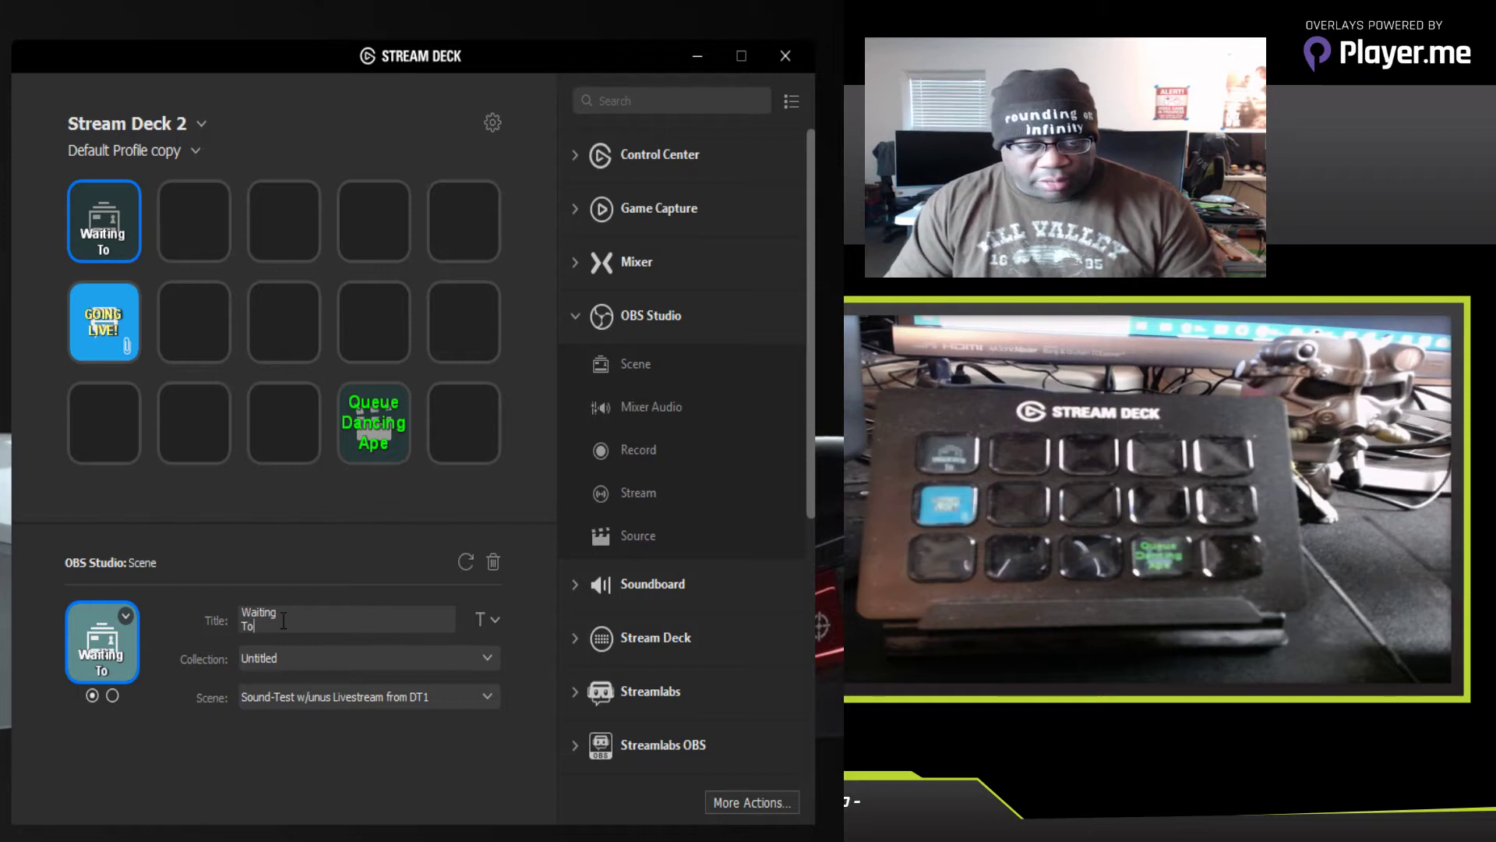
{"action": "key", "text": "Return"}
{"action": "type", "text": "Sta"}
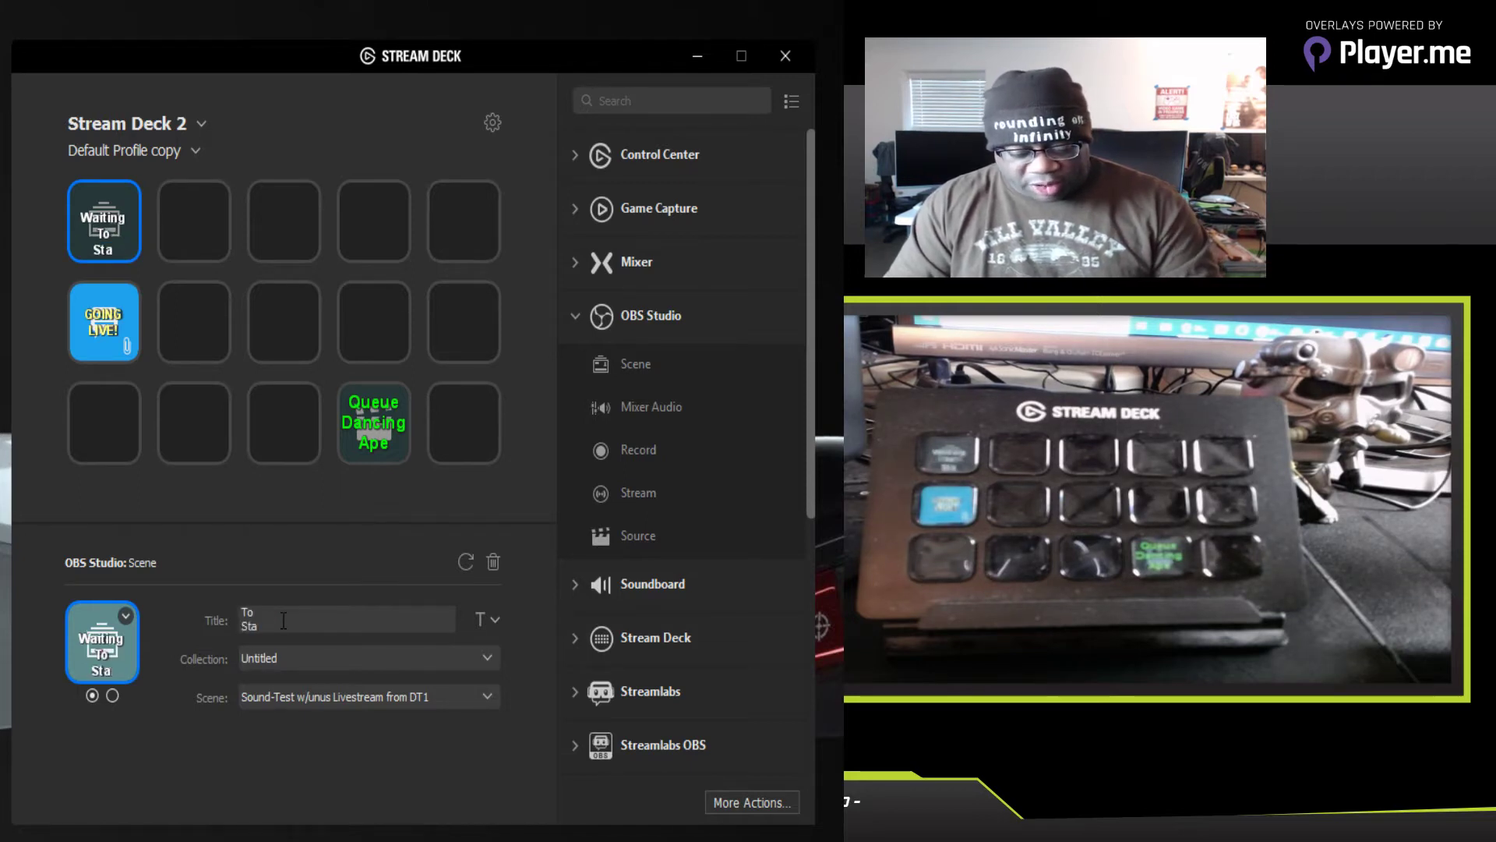
{"action": "type", "text": "rt Scene"}
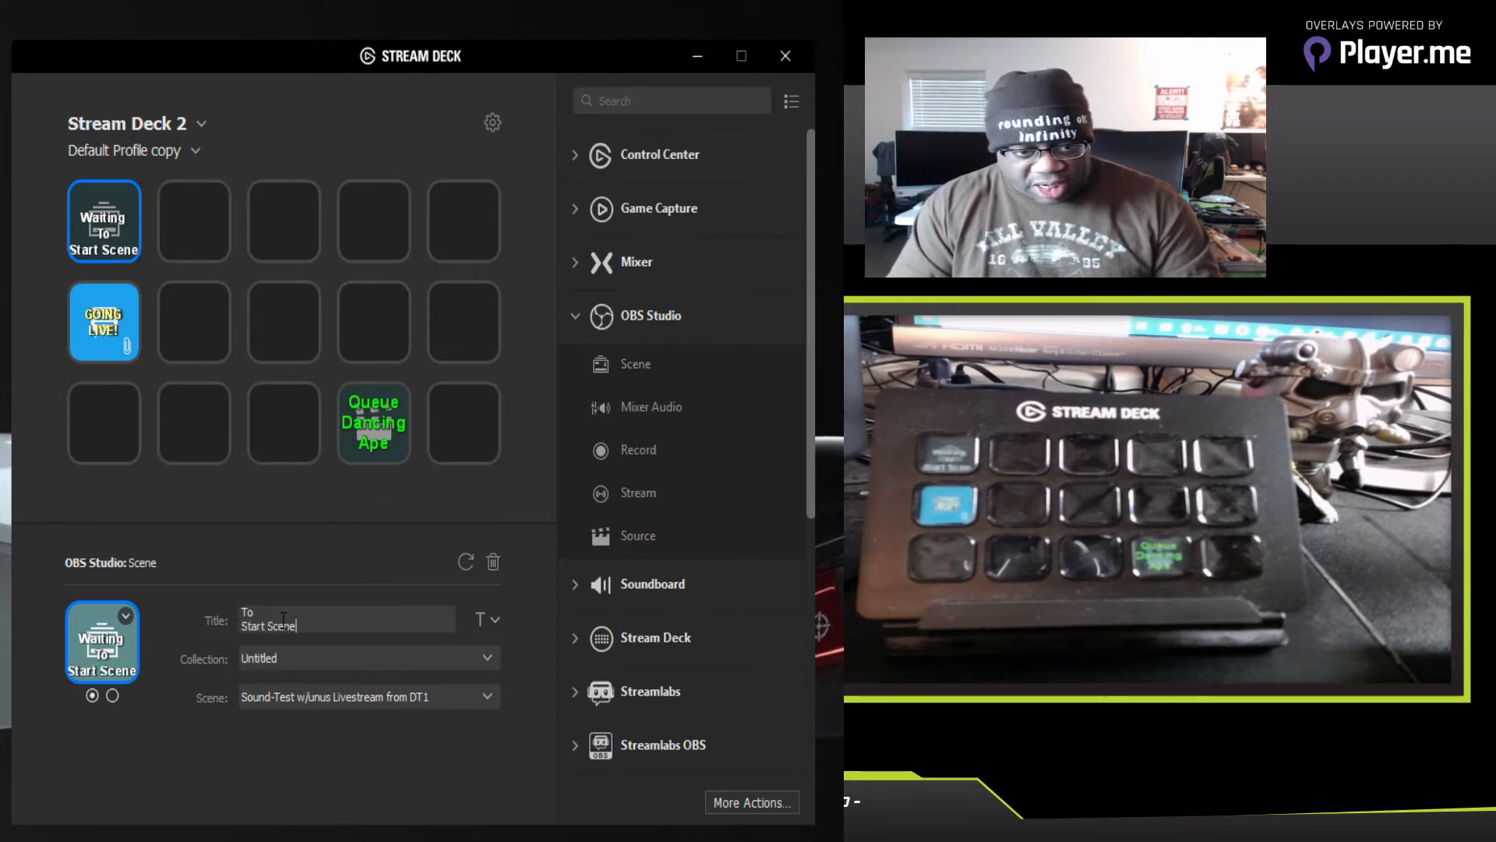
{"action": "key", "text": "Return"}
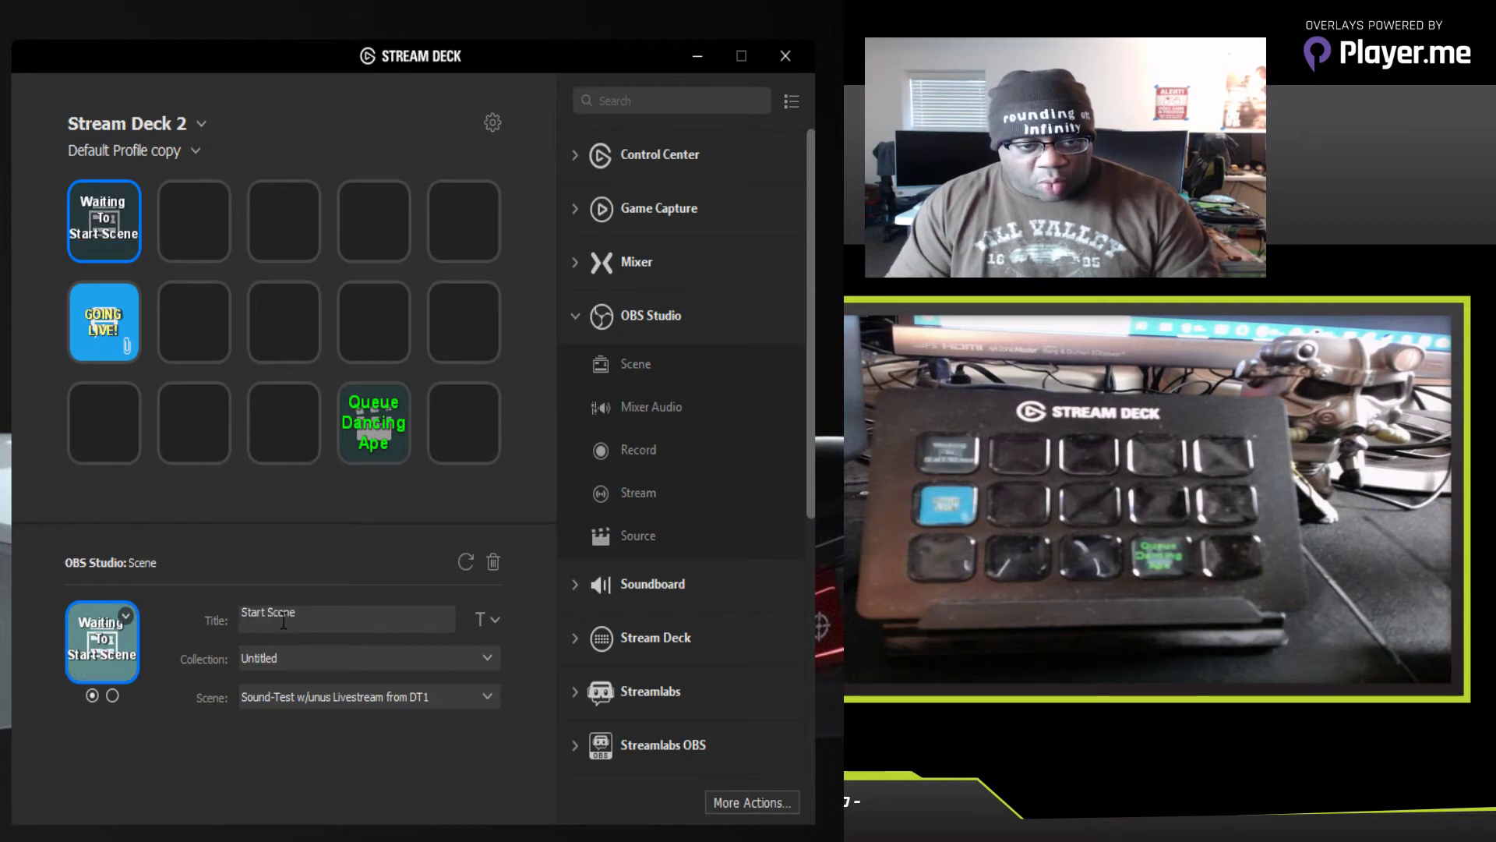
{"action": "type", "text": "ACTIVE"}
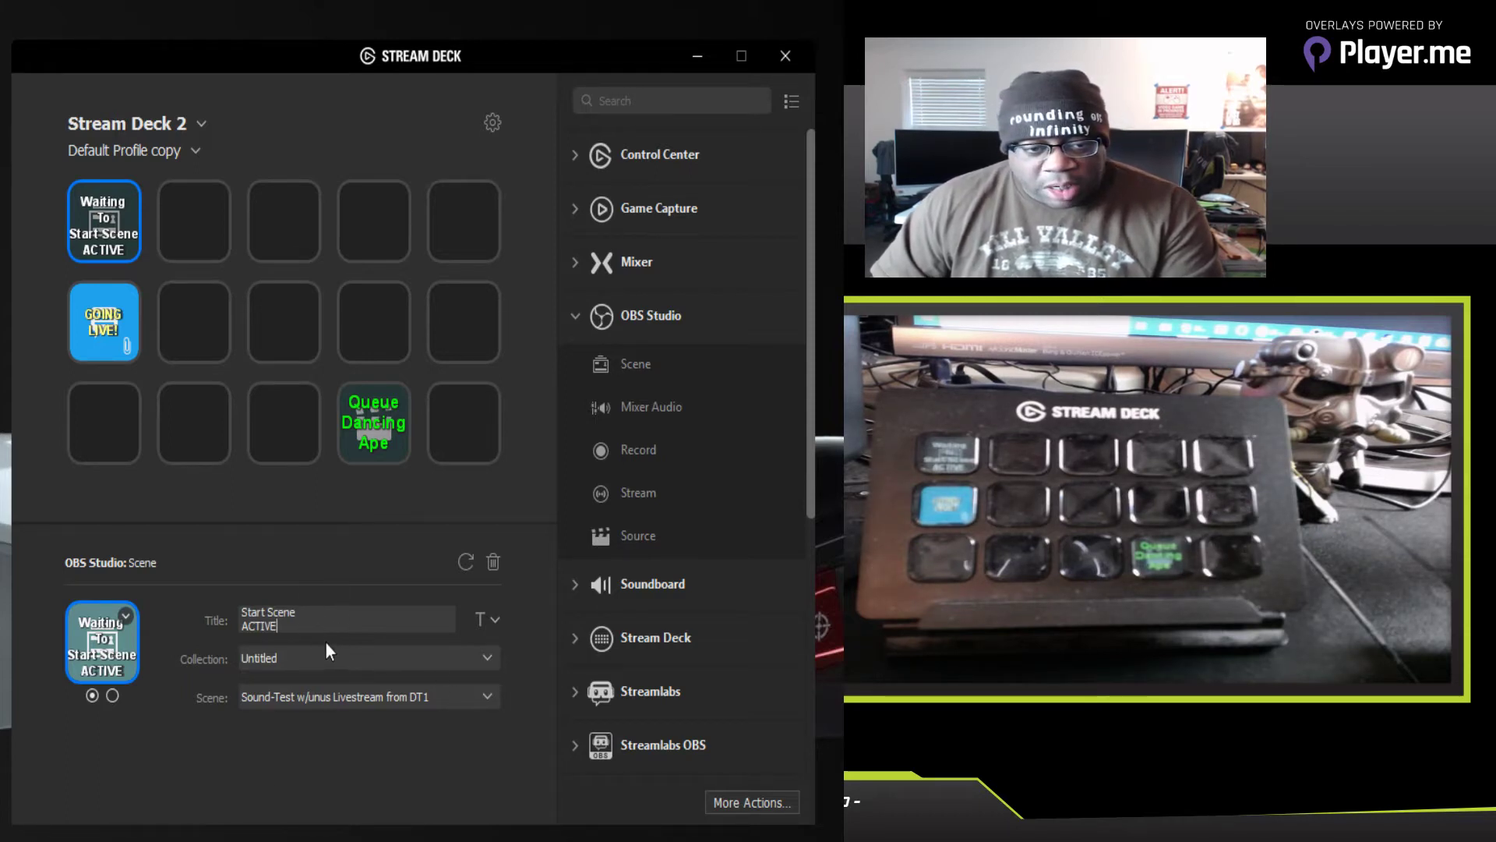
Step: Hide the Scene key's title and show it again, and set its vertical alignment to middle after trying top
{"action": "left_click", "coordinate": [494, 618]}
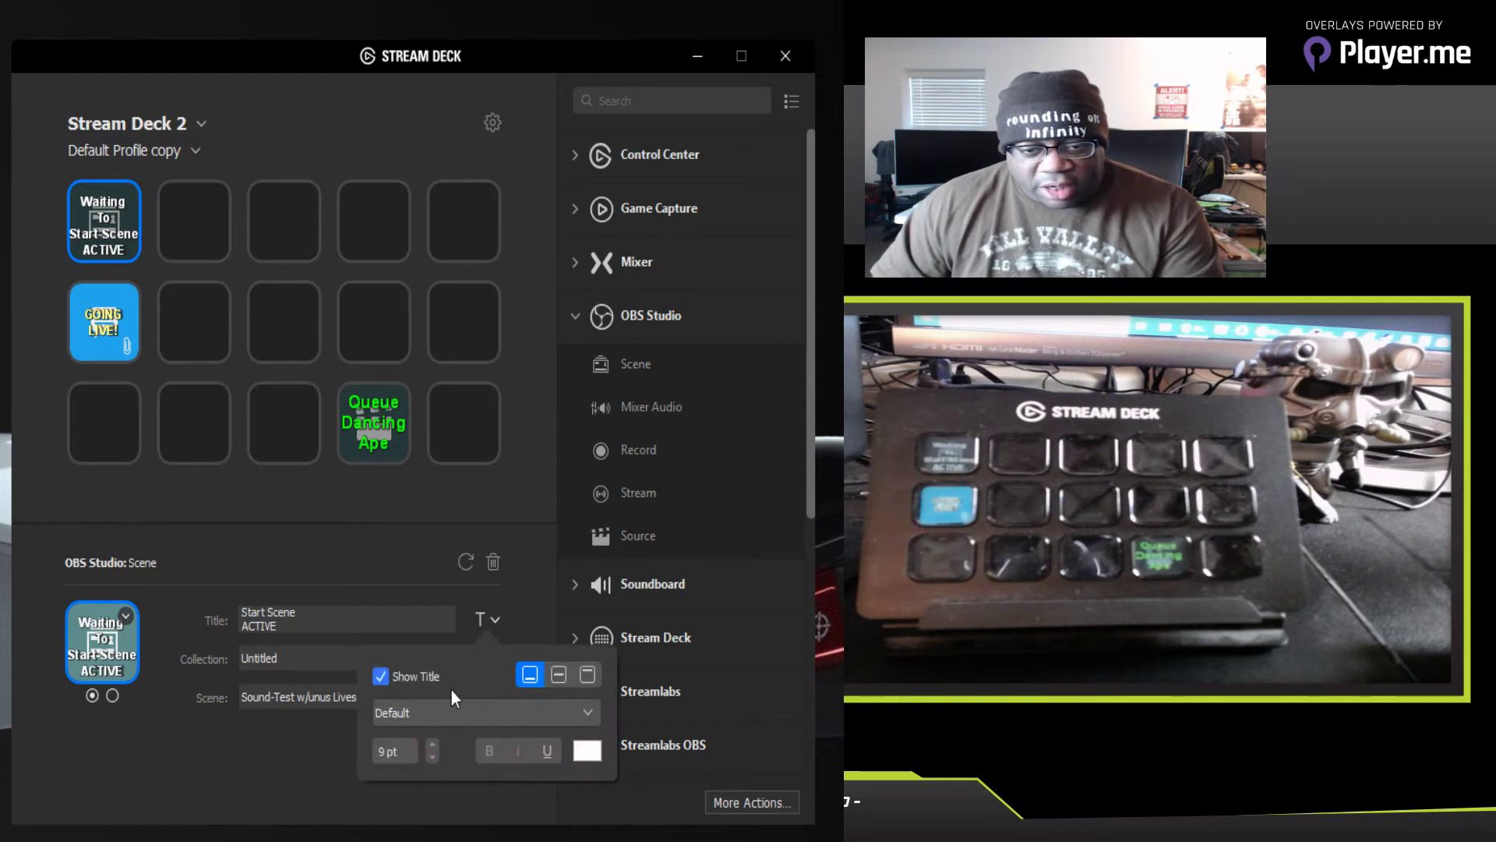
{"action": "left_click", "coordinate": [381, 675]}
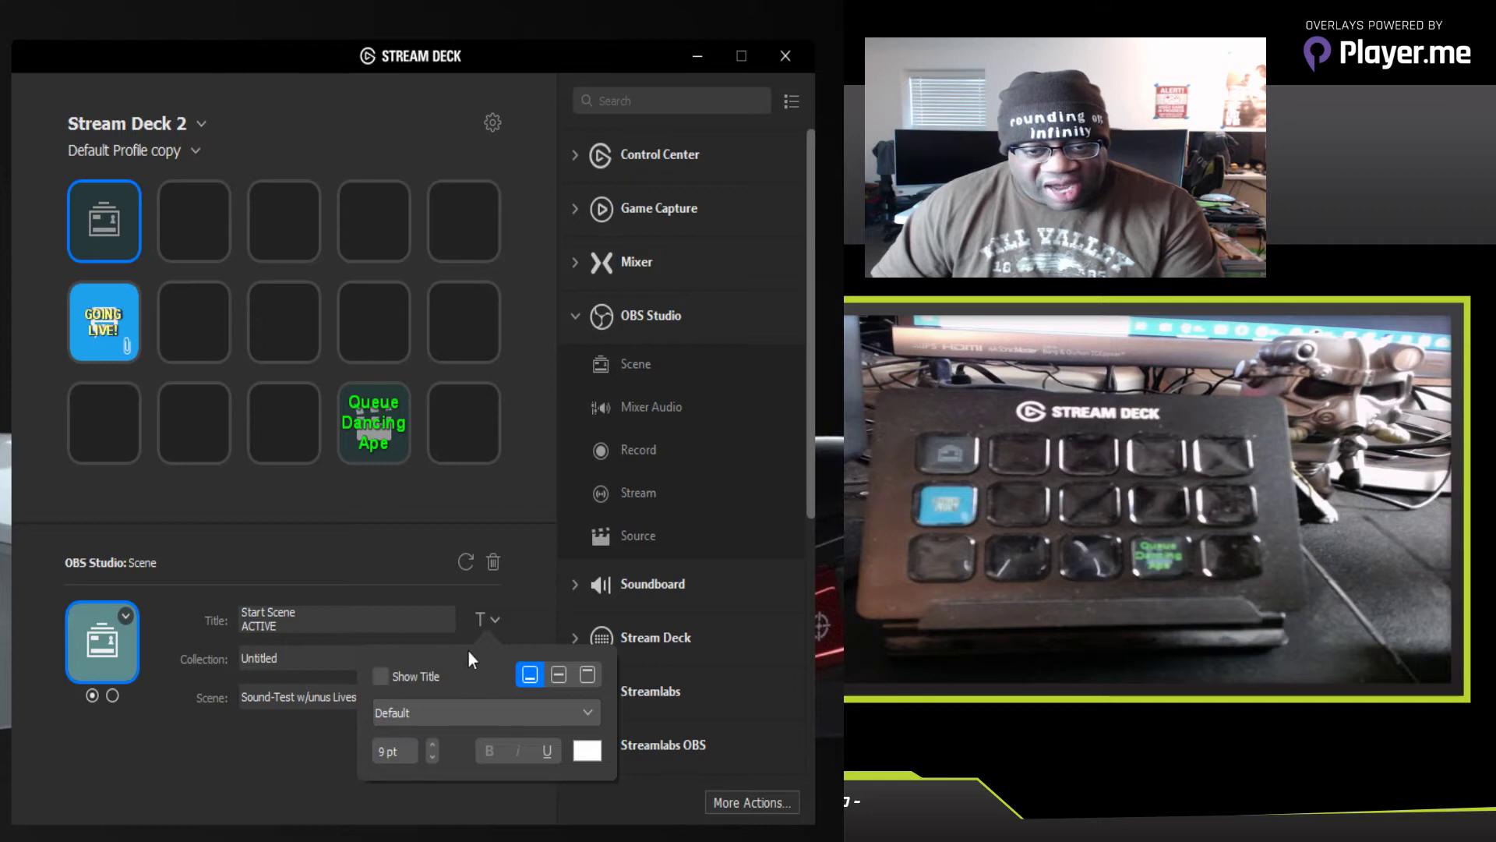
{"action": "left_click", "coordinate": [384, 676]}
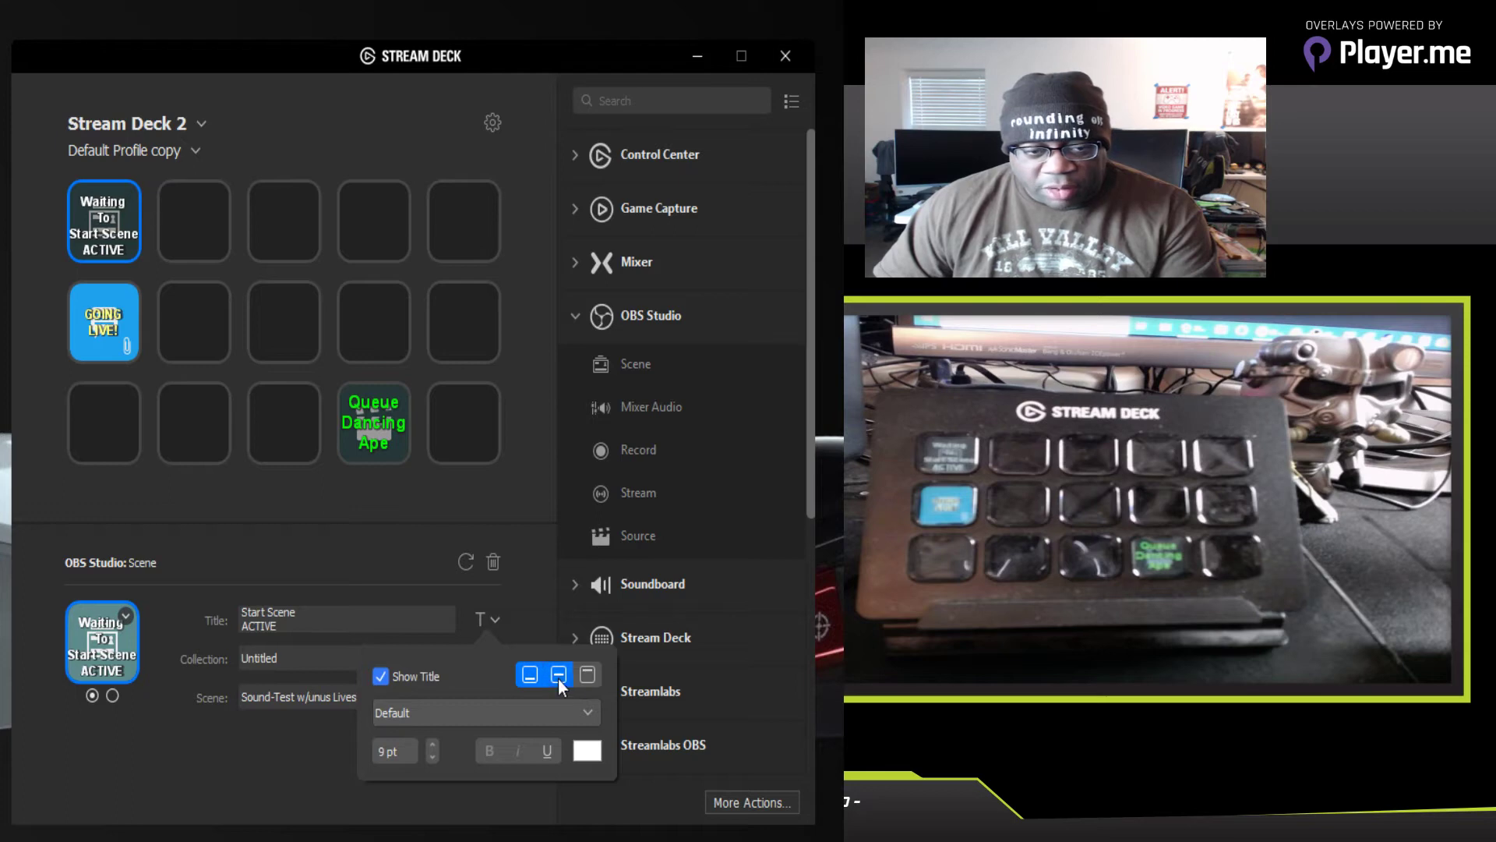
{"action": "left_click", "coordinate": [586, 678]}
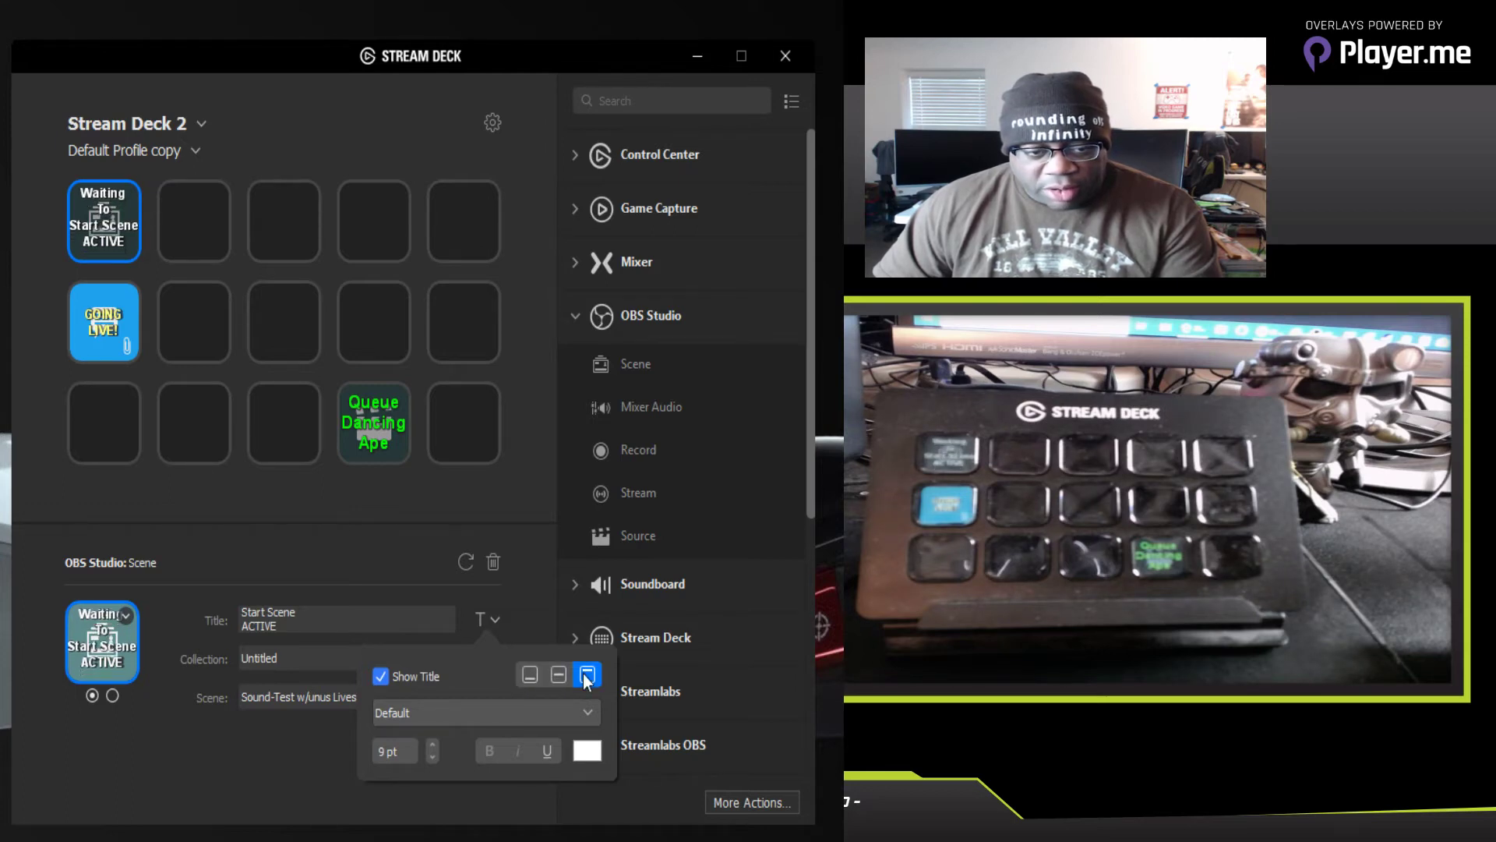
{"action": "left_click", "coordinate": [559, 674]}
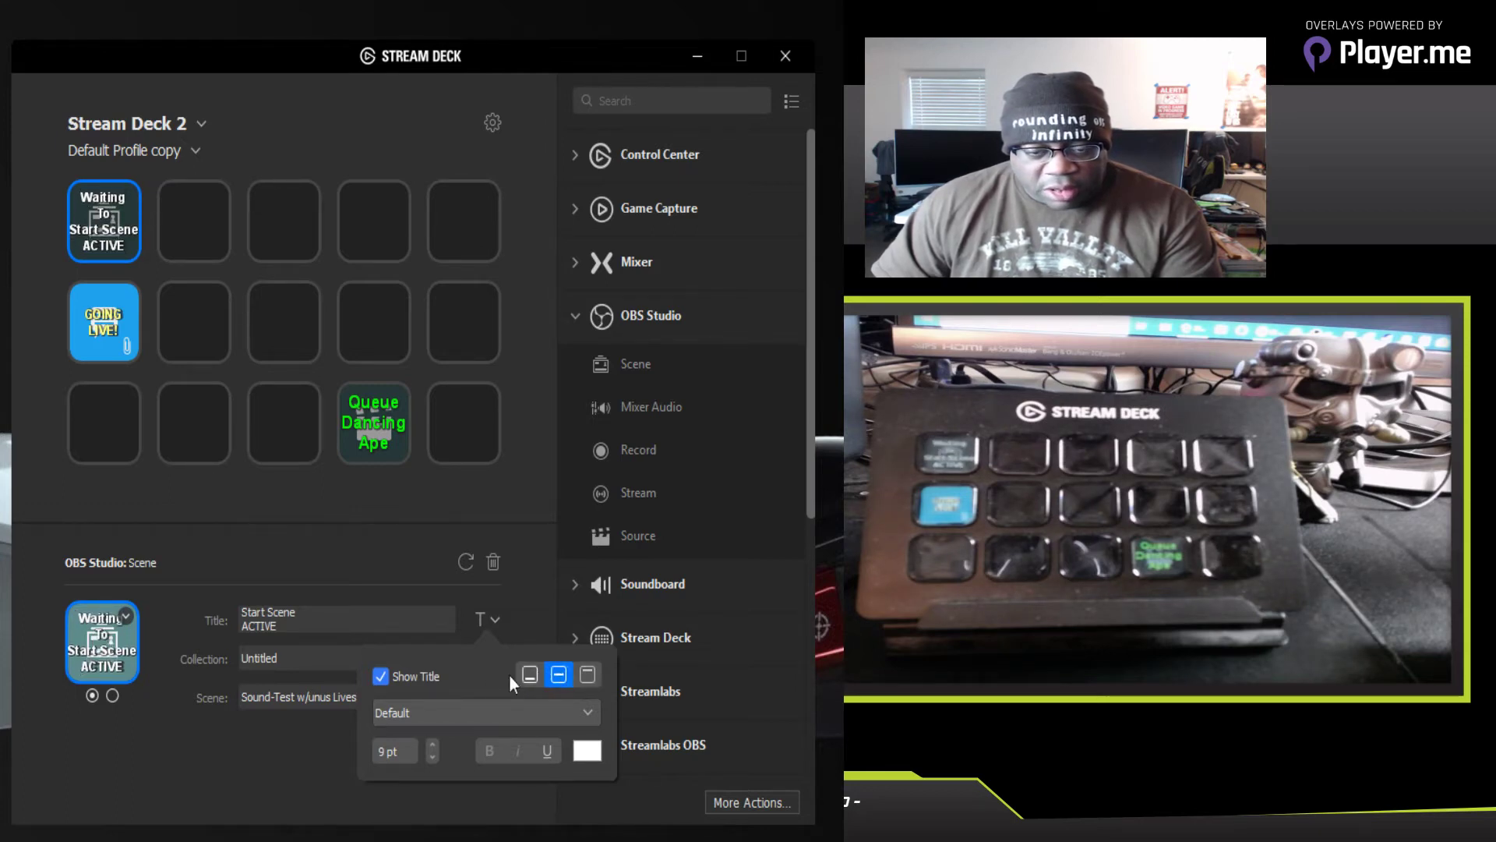
Step: Try the Wingdings, Symbol and Microsoft Sans Serif fonts on the Scene key's title, and settle on Arial
{"action": "left_click", "coordinate": [587, 712]}
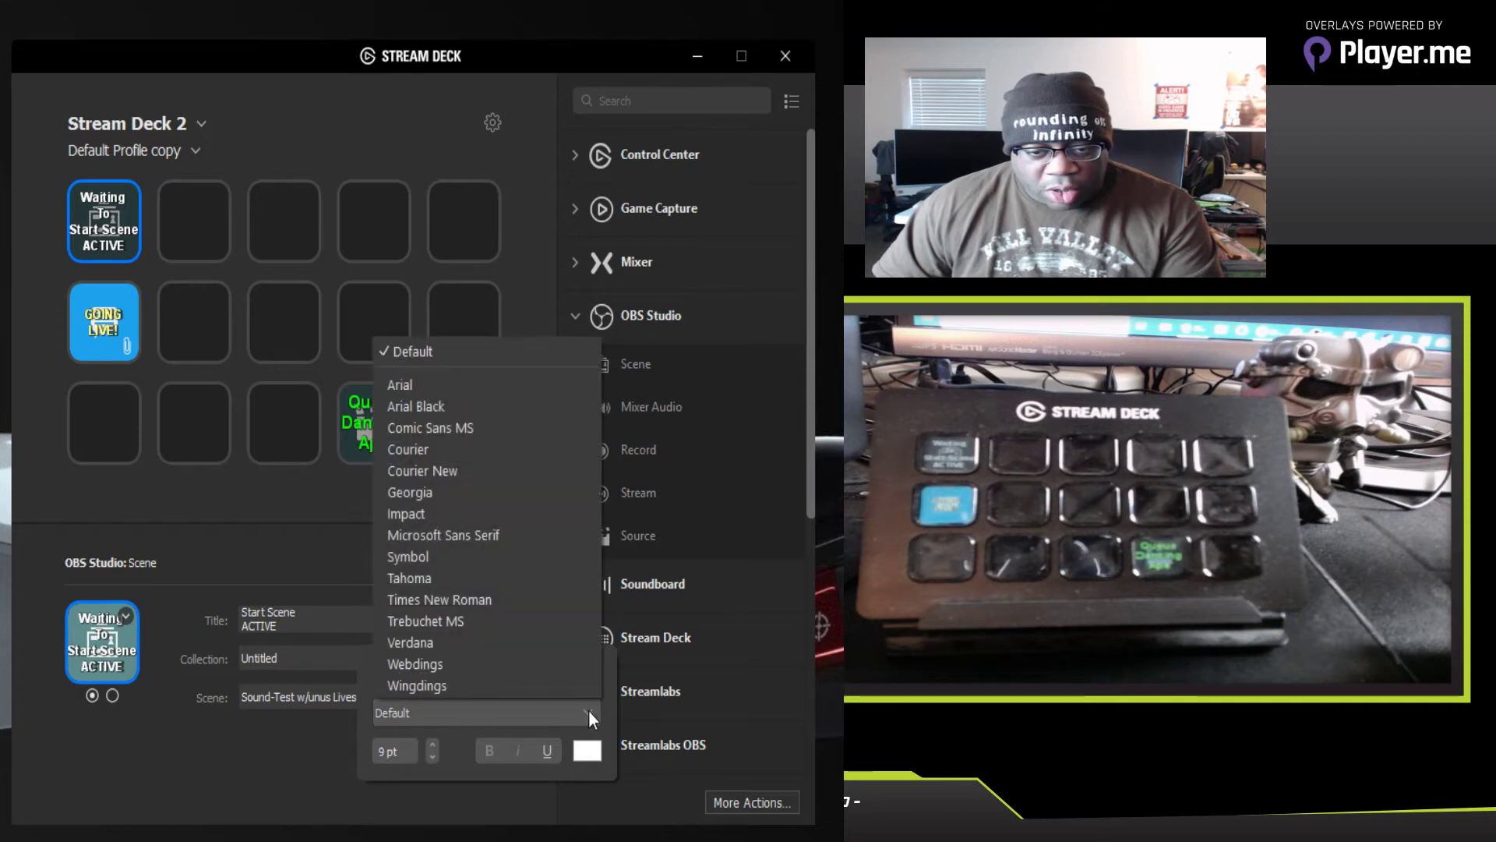
{"action": "left_click", "coordinate": [452, 689]}
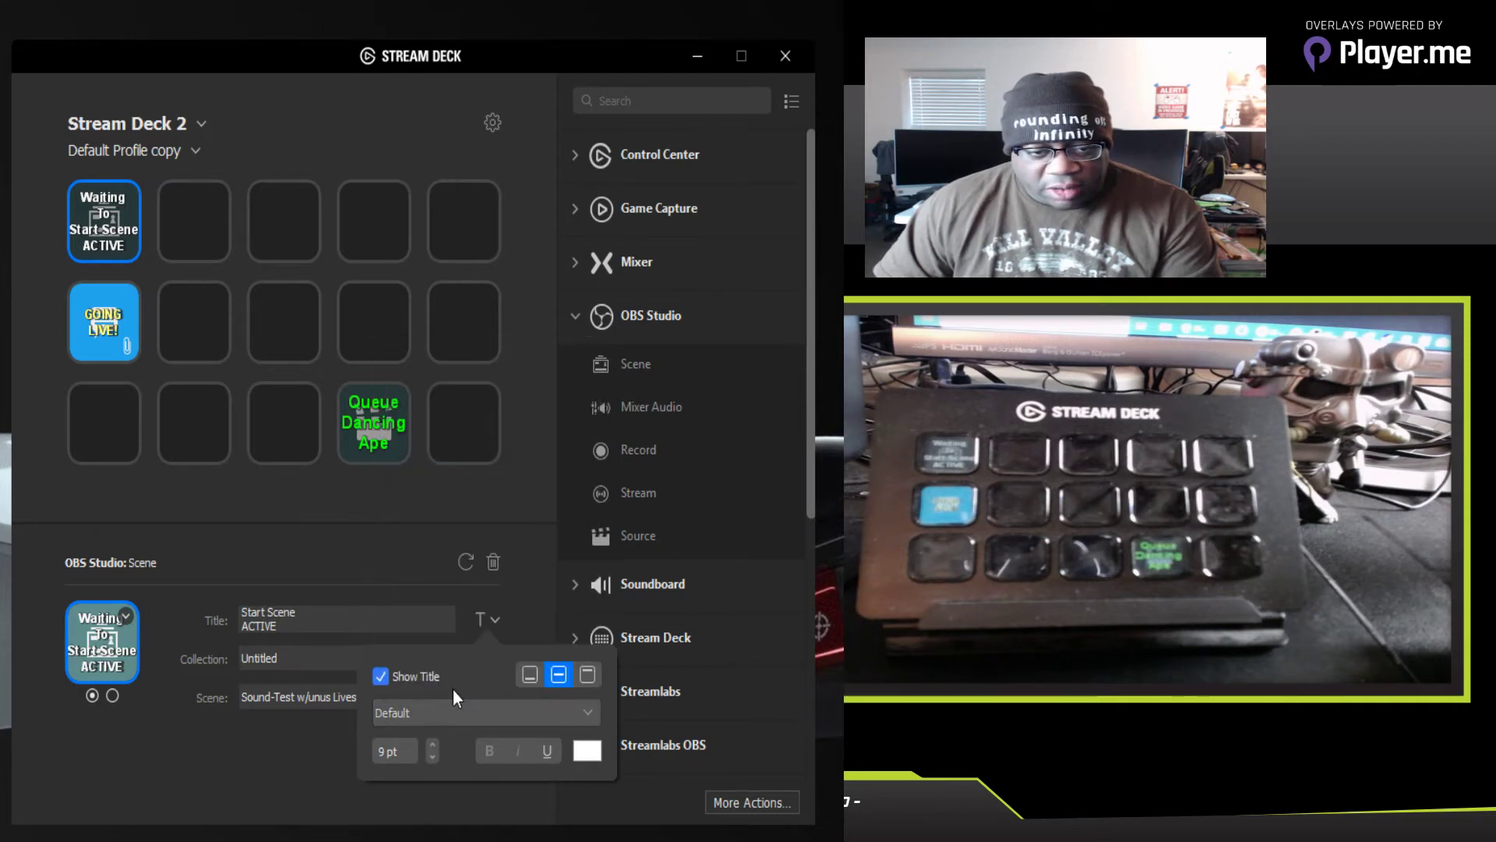
{"action": "left_click", "coordinate": [589, 714]}
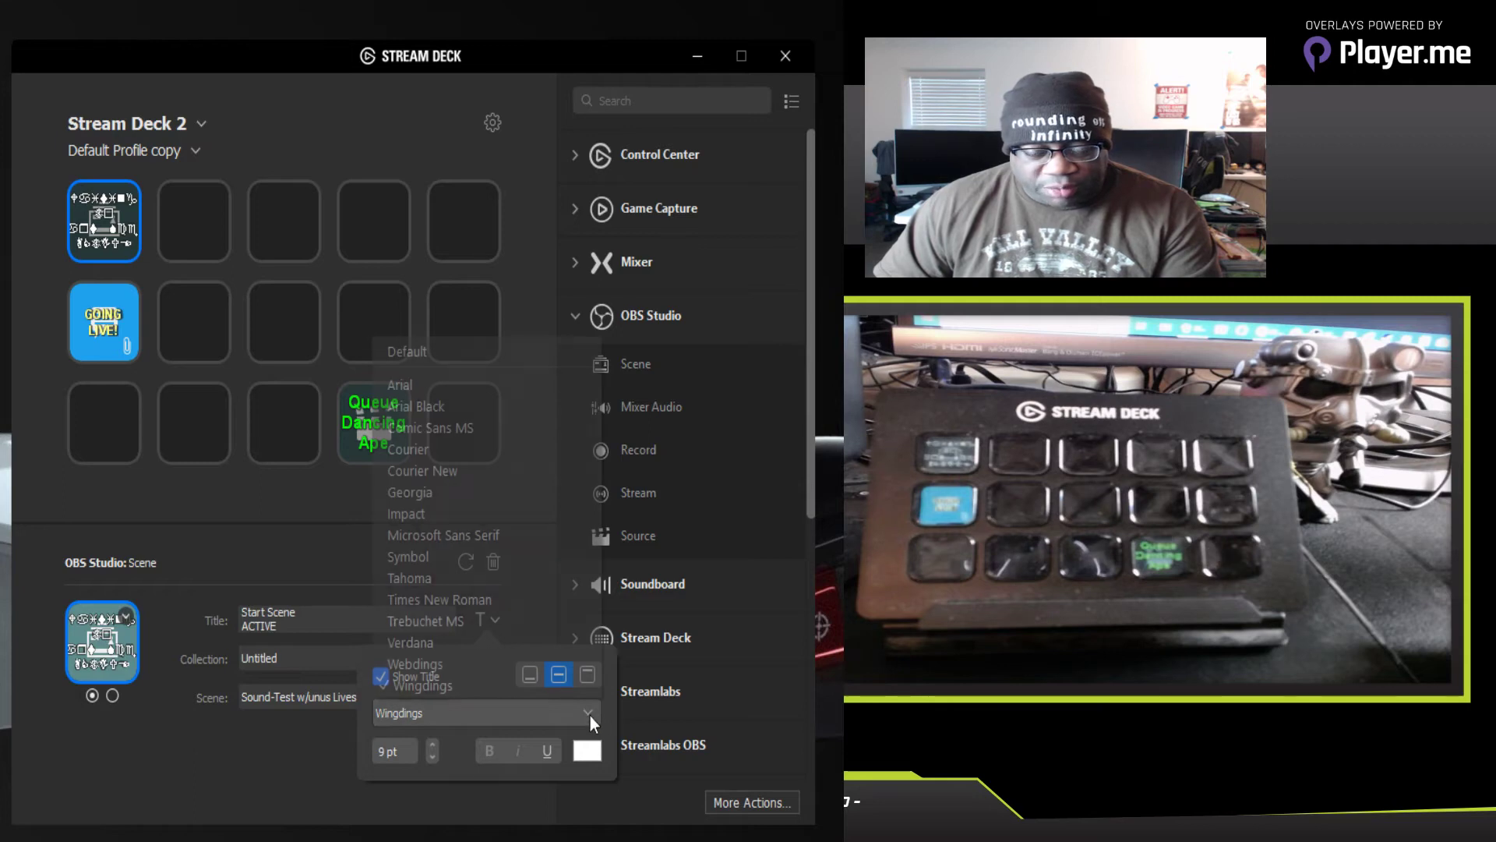
{"action": "left_click", "coordinate": [422, 557]}
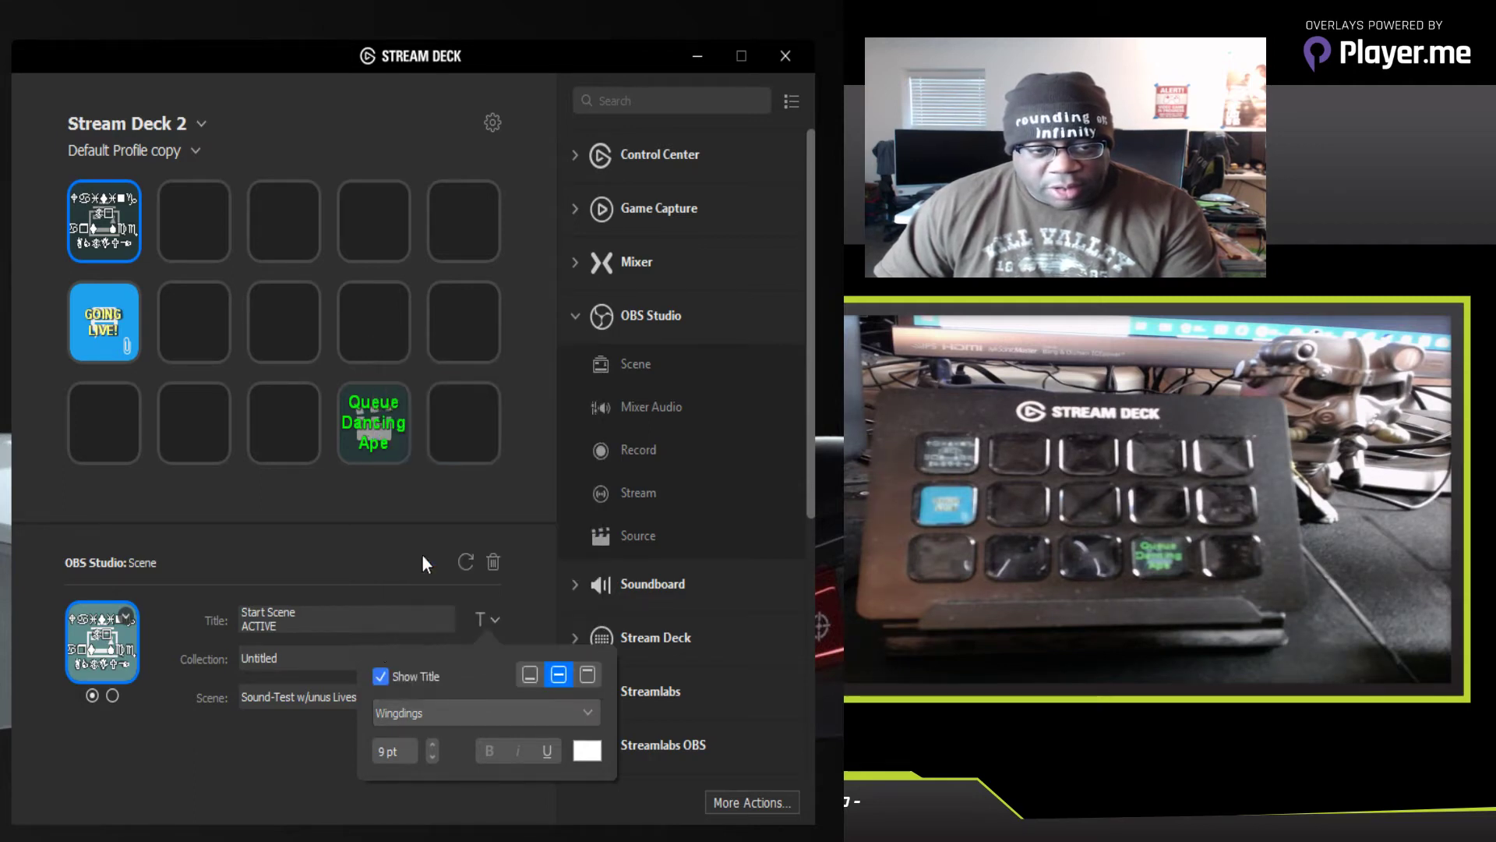
{"action": "left_click", "coordinate": [591, 710]}
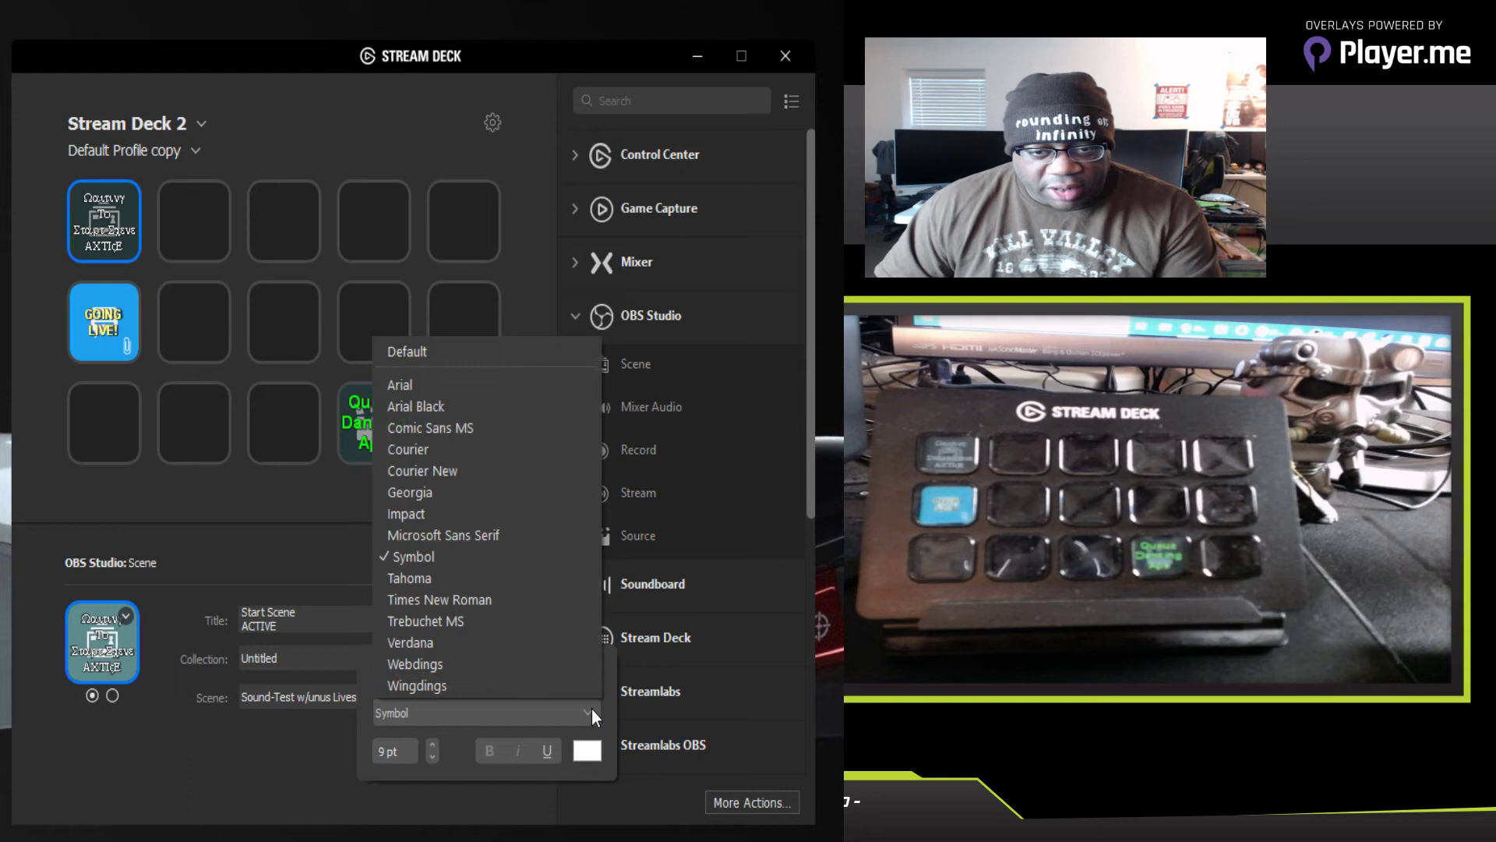
{"action": "left_click", "coordinate": [421, 530]}
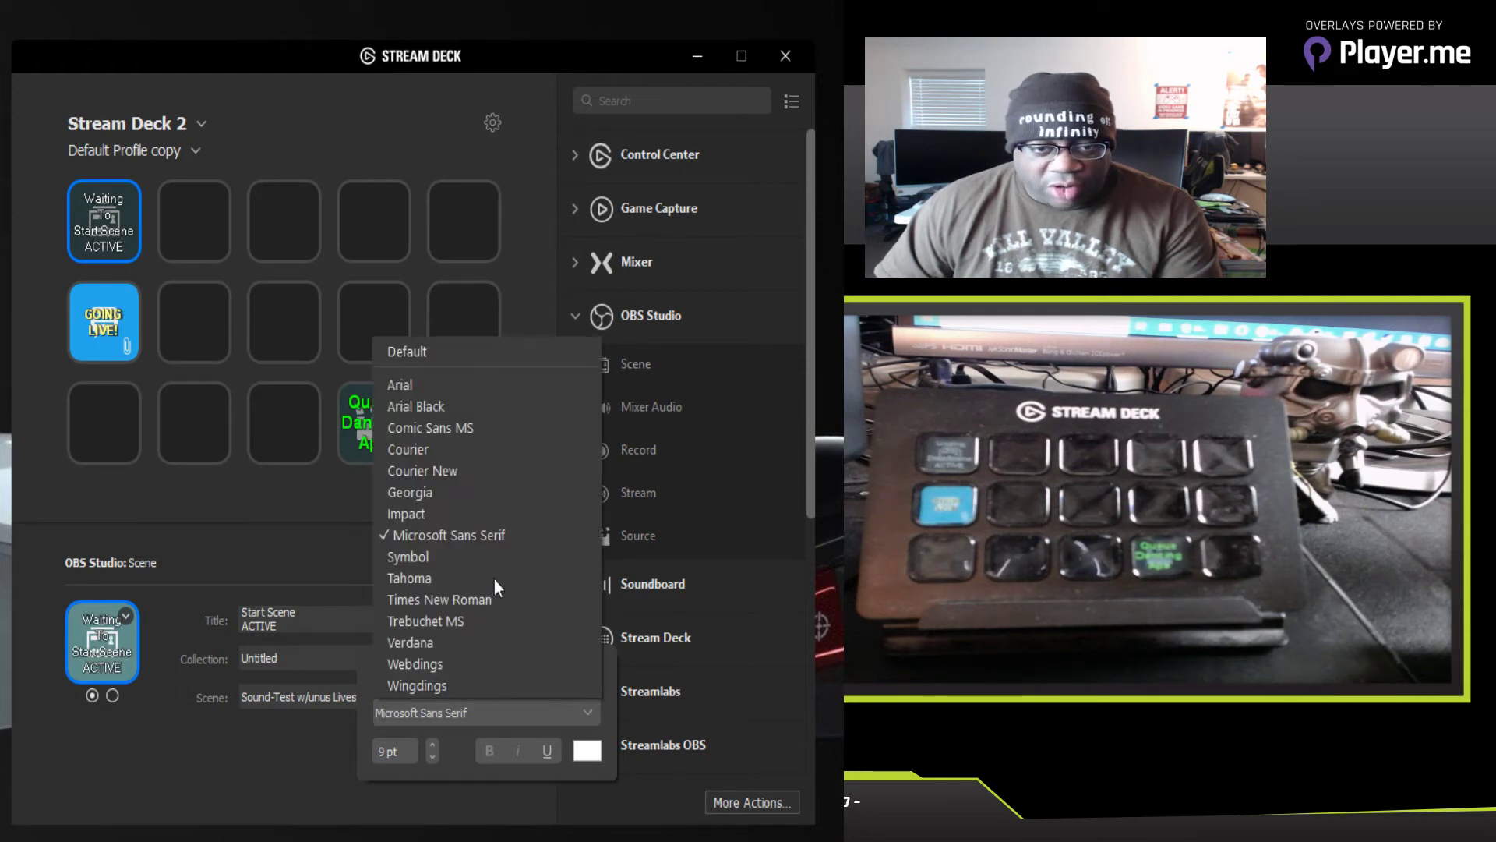
{"action": "left_click", "coordinate": [475, 390]}
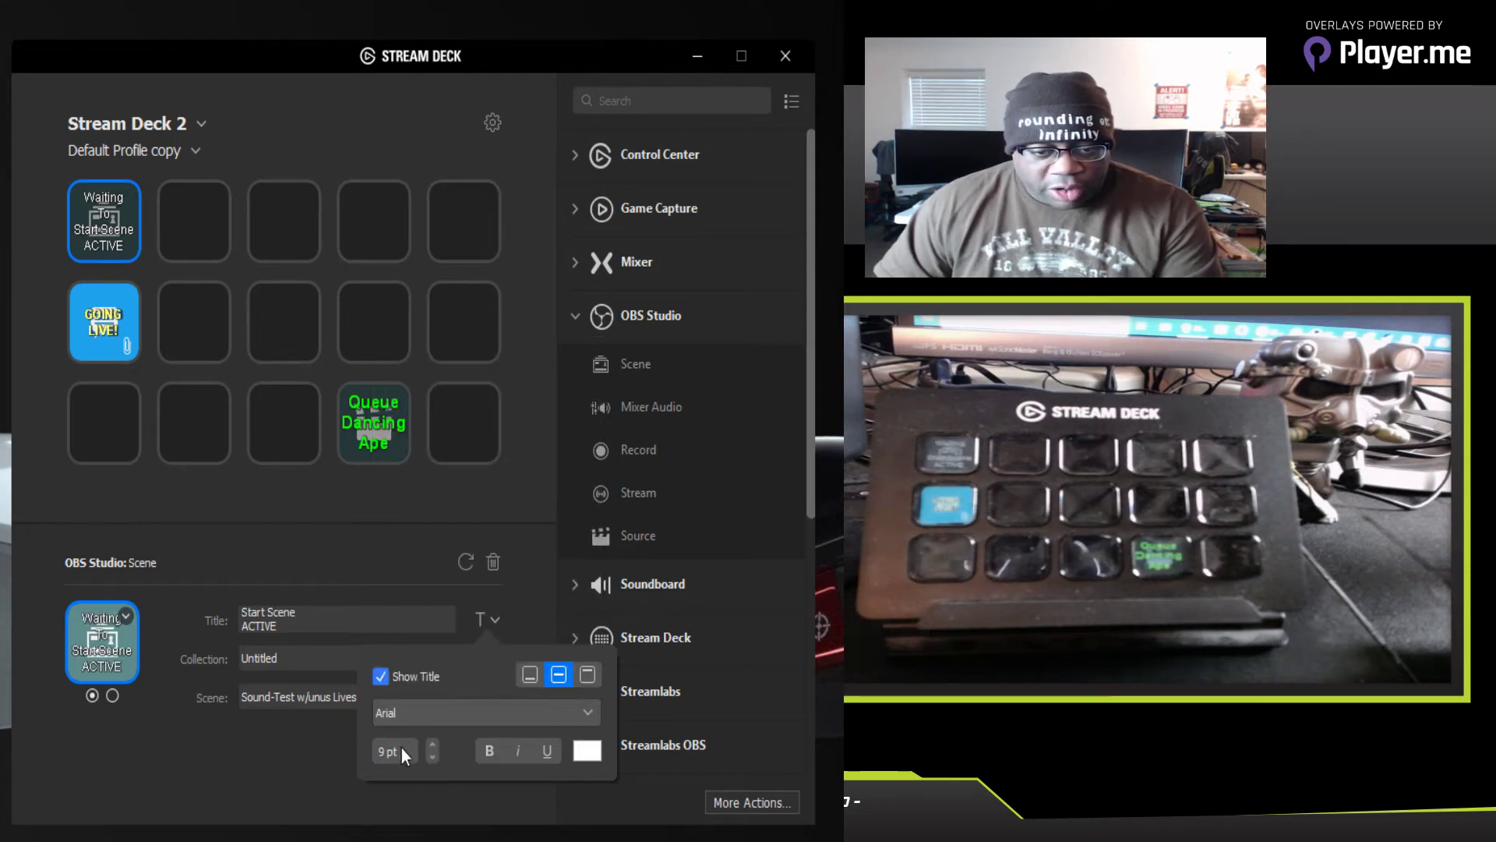
Step: Try larger font sizes up to 13 pt on the Scene key's title, and set the size to 10 pt
{"action": "left_click", "coordinate": [433, 743]}
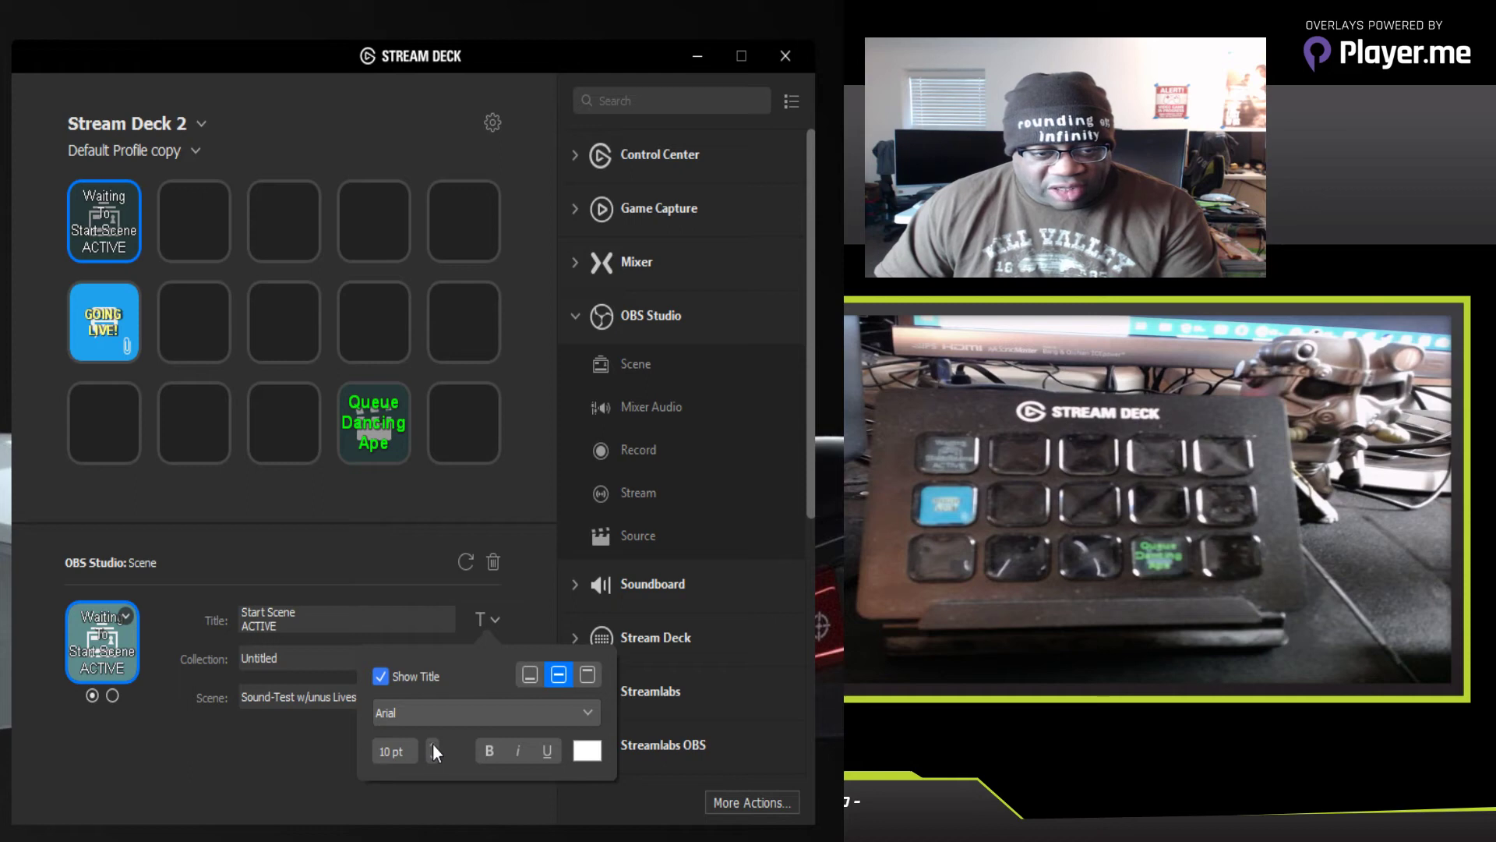
{"action": "left_click", "coordinate": [432, 742]}
{"action": "left_click", "coordinate": [436, 745]}
{"action": "left_click", "coordinate": [436, 745]}
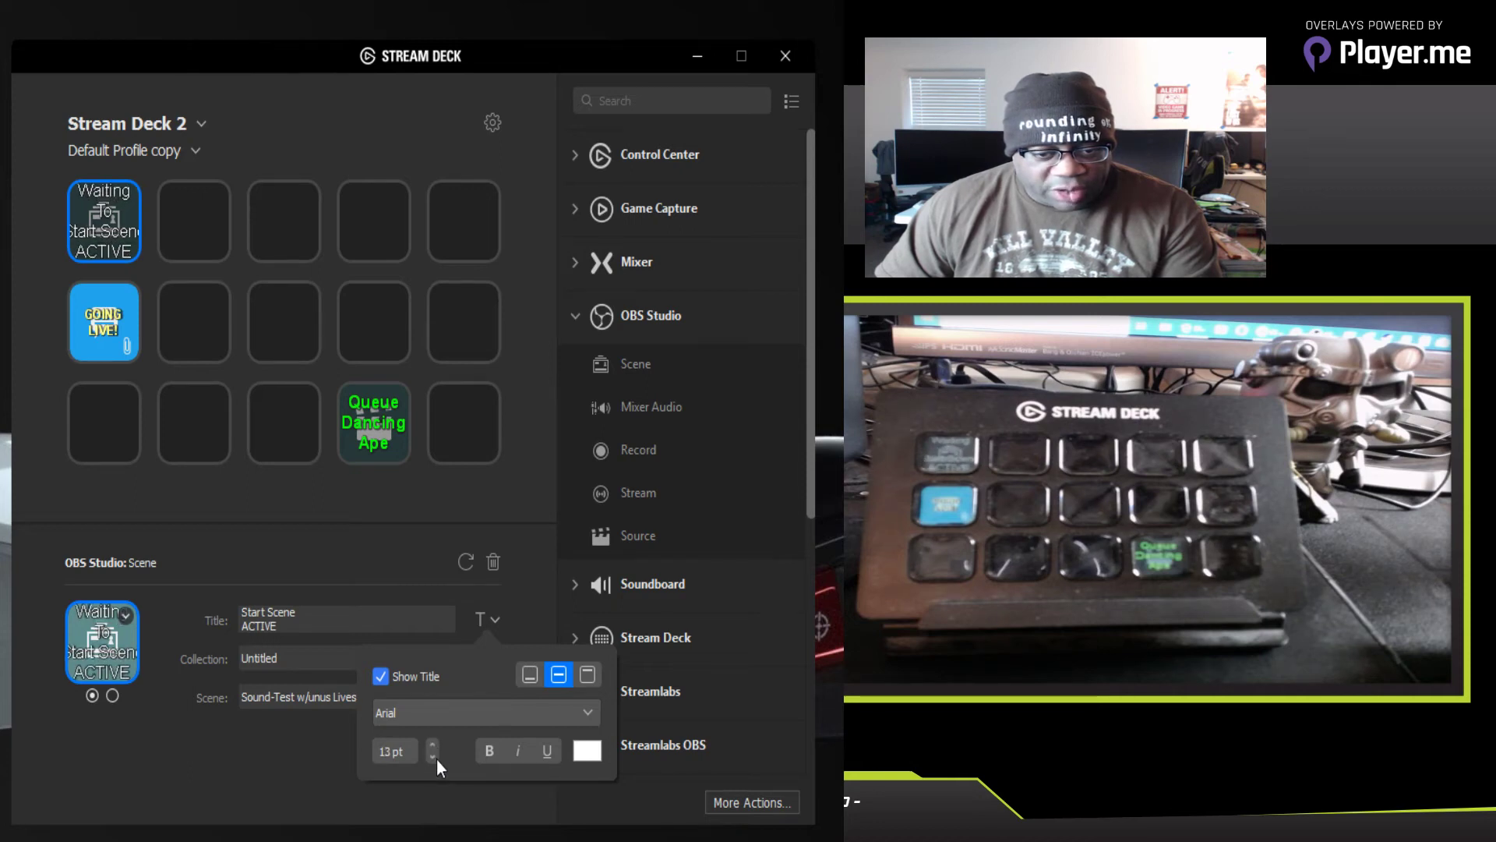
{"action": "left_click", "coordinate": [434, 756]}
{"action": "left_click", "coordinate": [435, 756]}
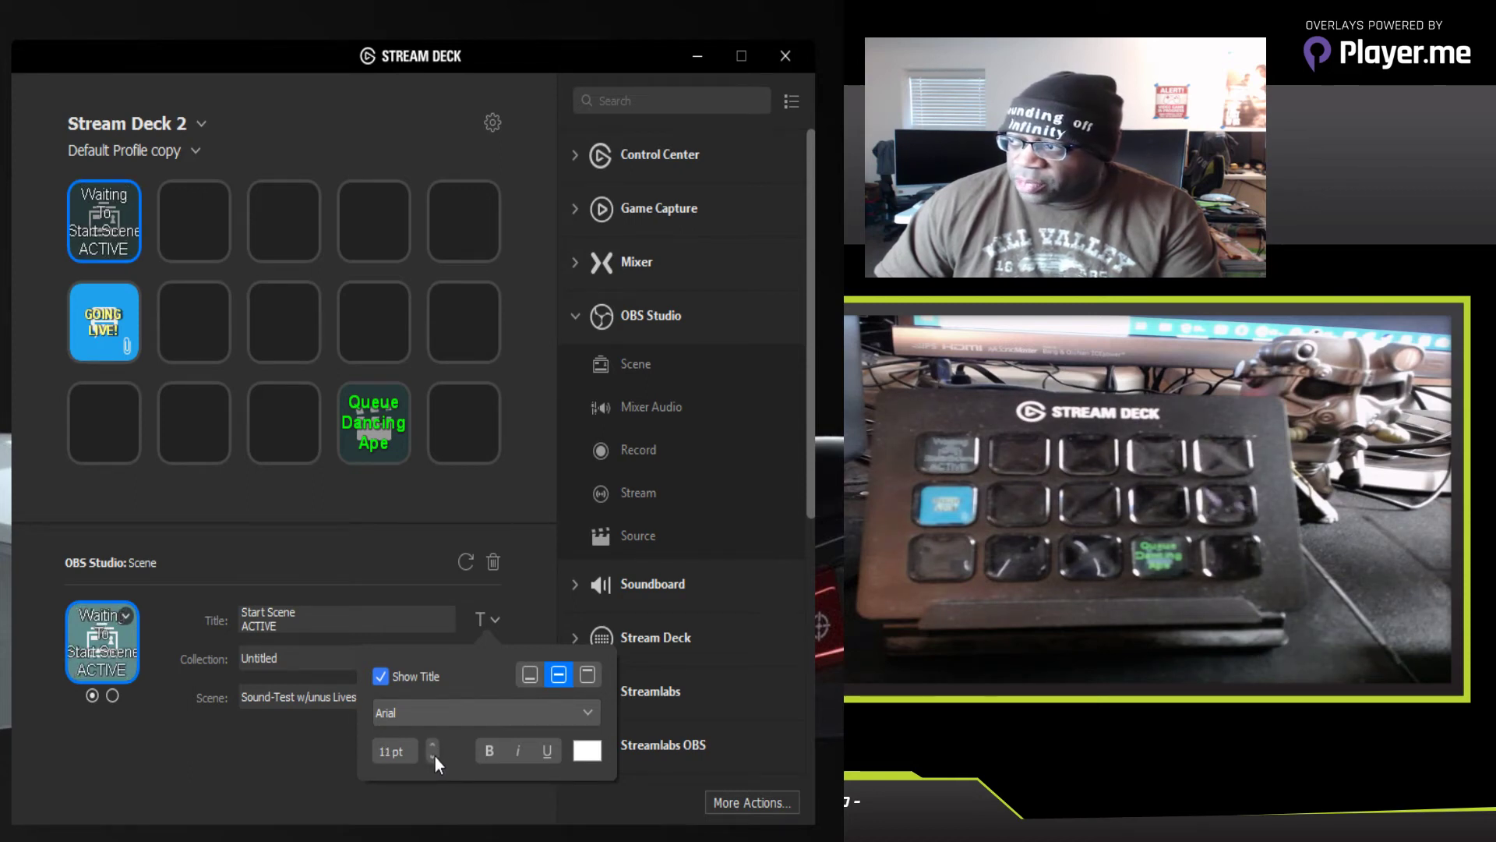
{"action": "left_click", "coordinate": [436, 755]}
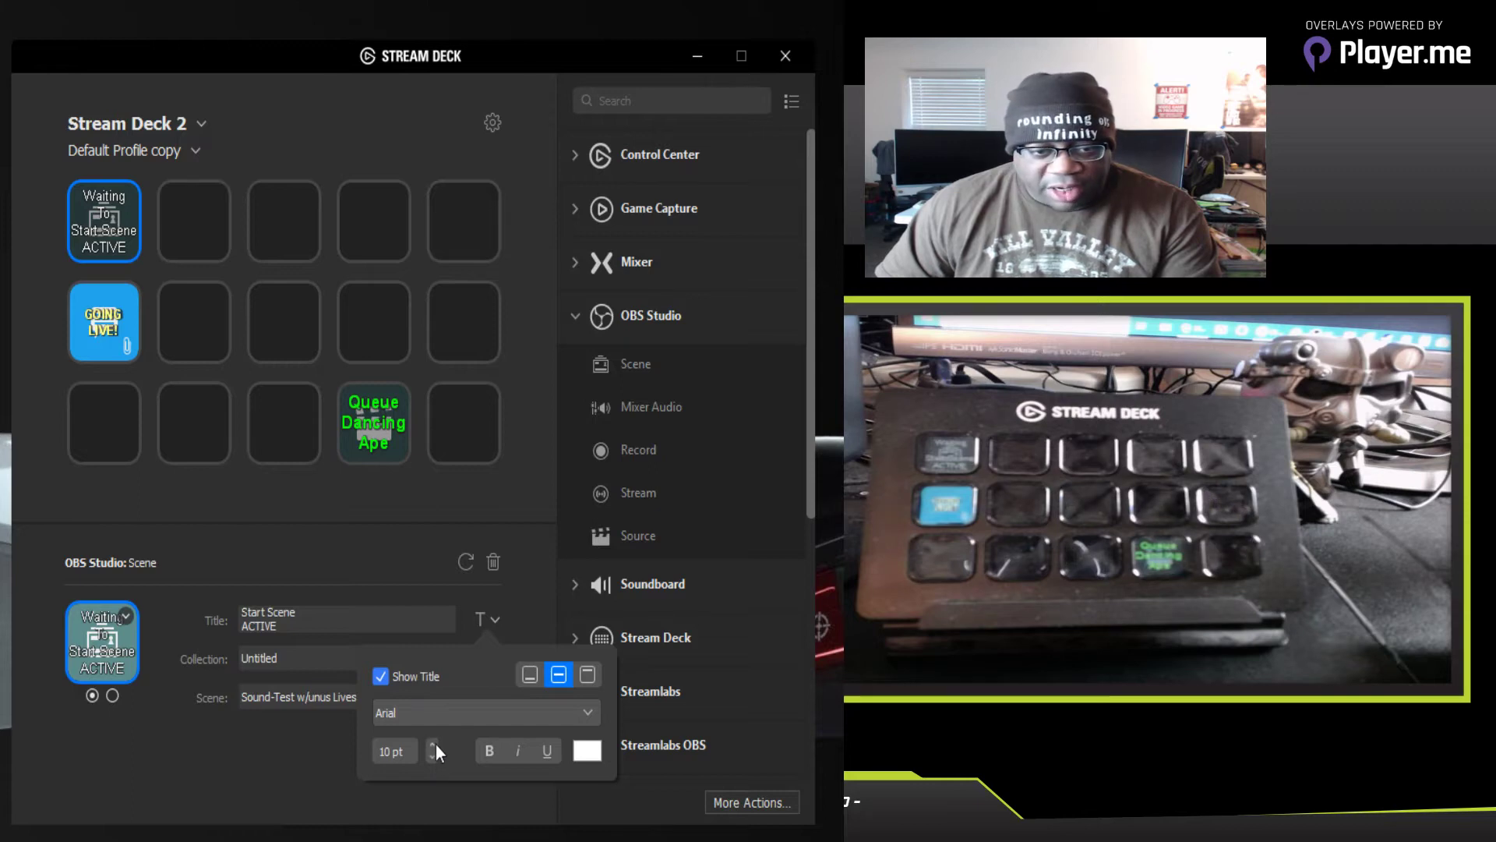
{"action": "left_click", "coordinate": [436, 745]}
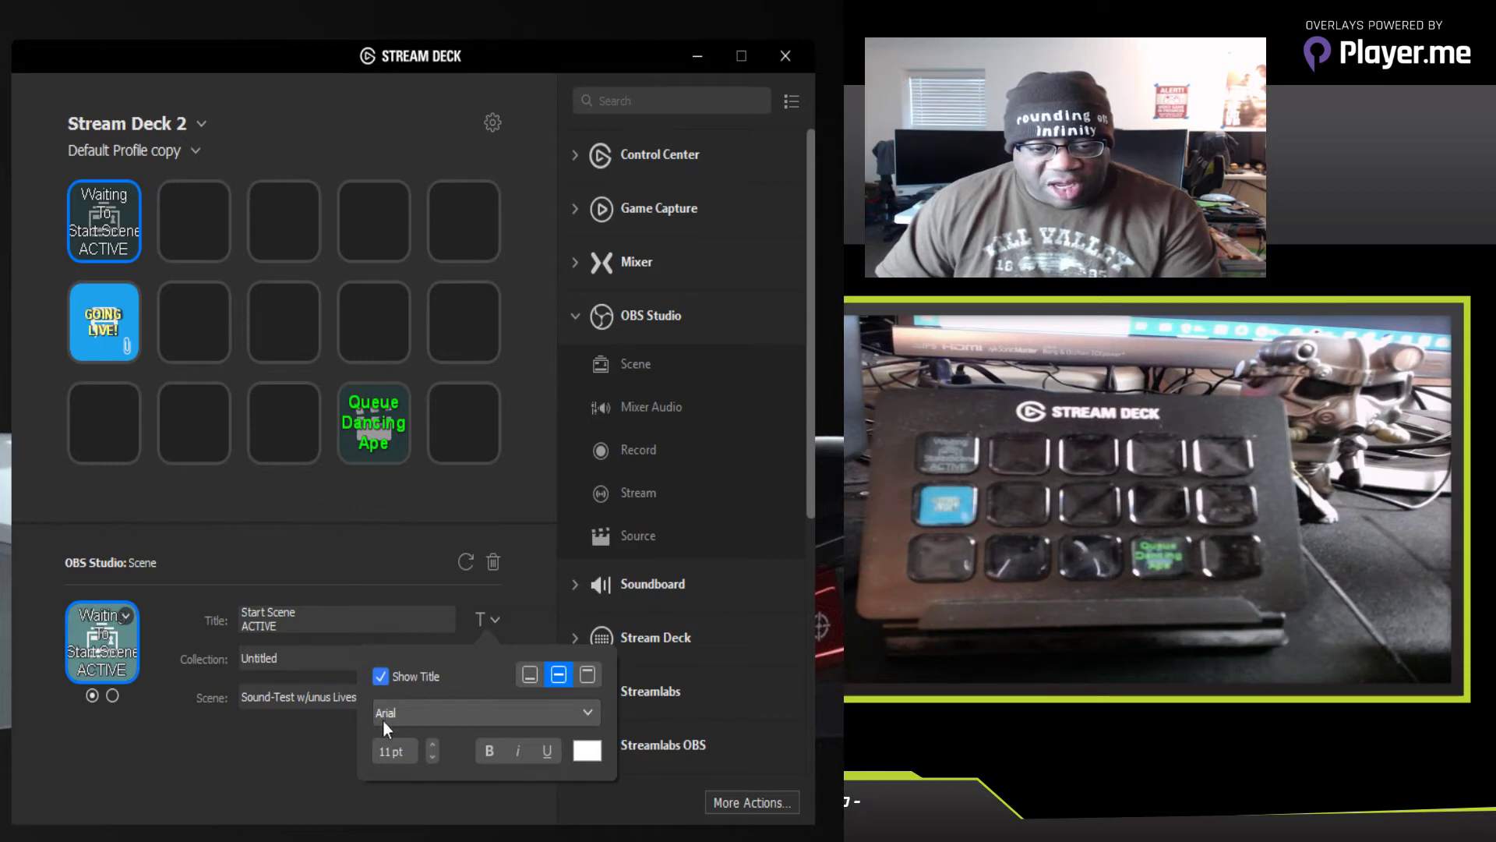
{"action": "left_click", "coordinate": [433, 756]}
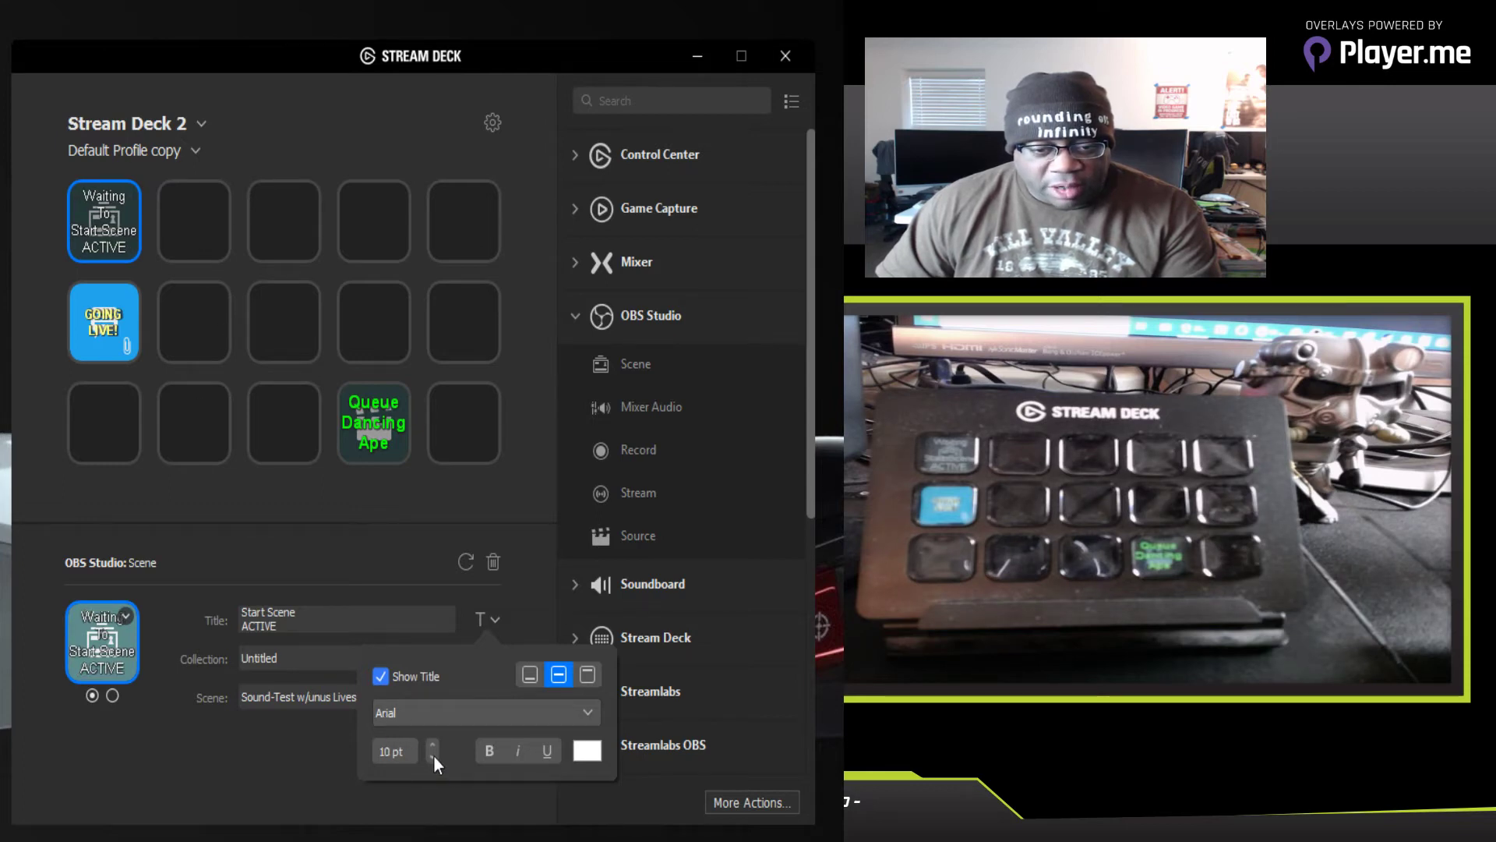
Step: Try the bold, italic and underline styles on the Scene key's title, leaving it in regular style
{"action": "left_click", "coordinate": [490, 751]}
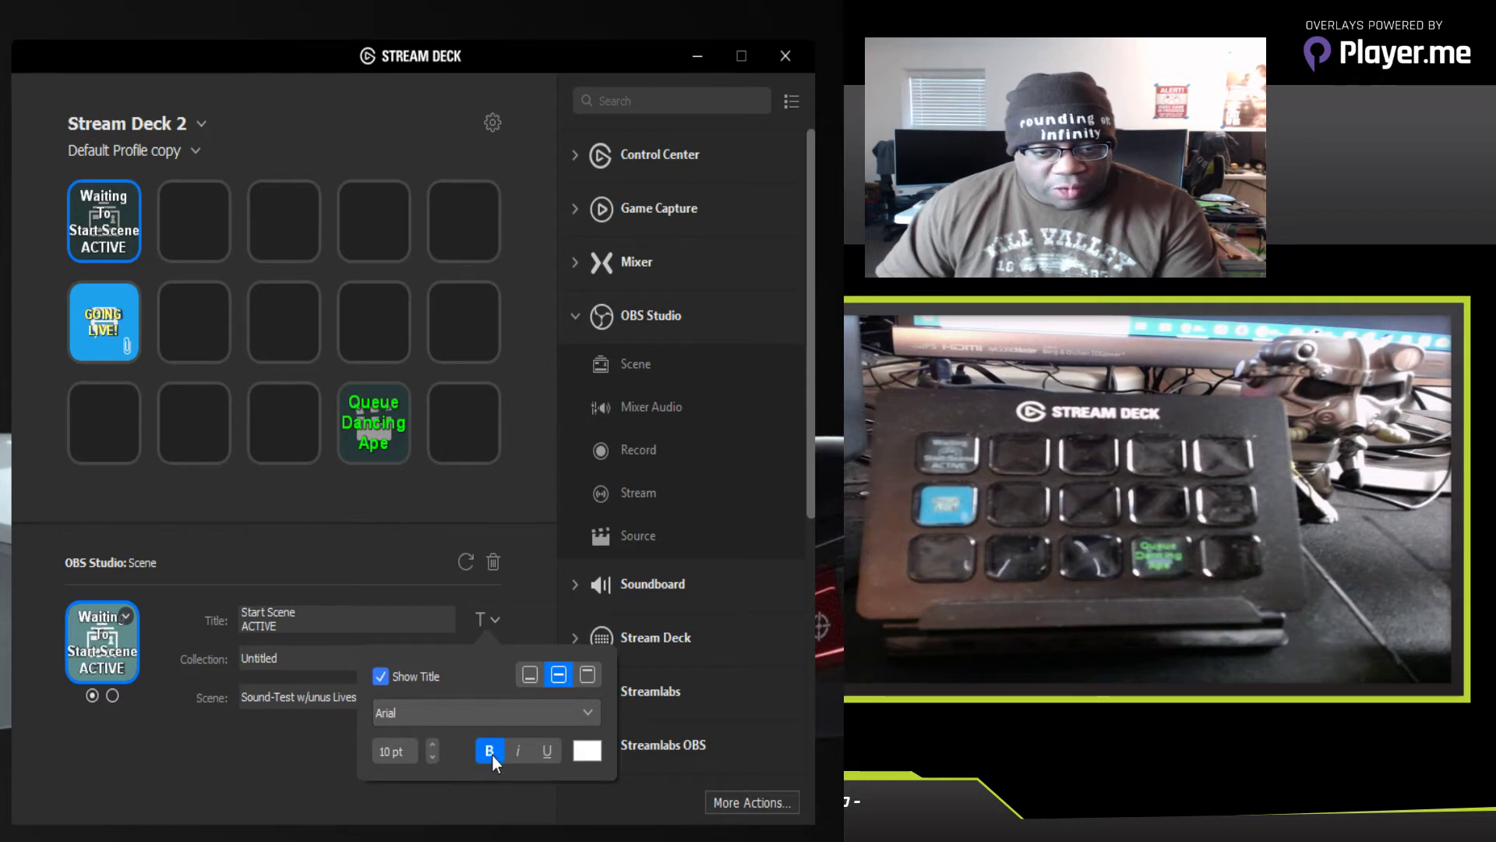
{"action": "left_click", "coordinate": [491, 754]}
{"action": "left_click", "coordinate": [522, 751]}
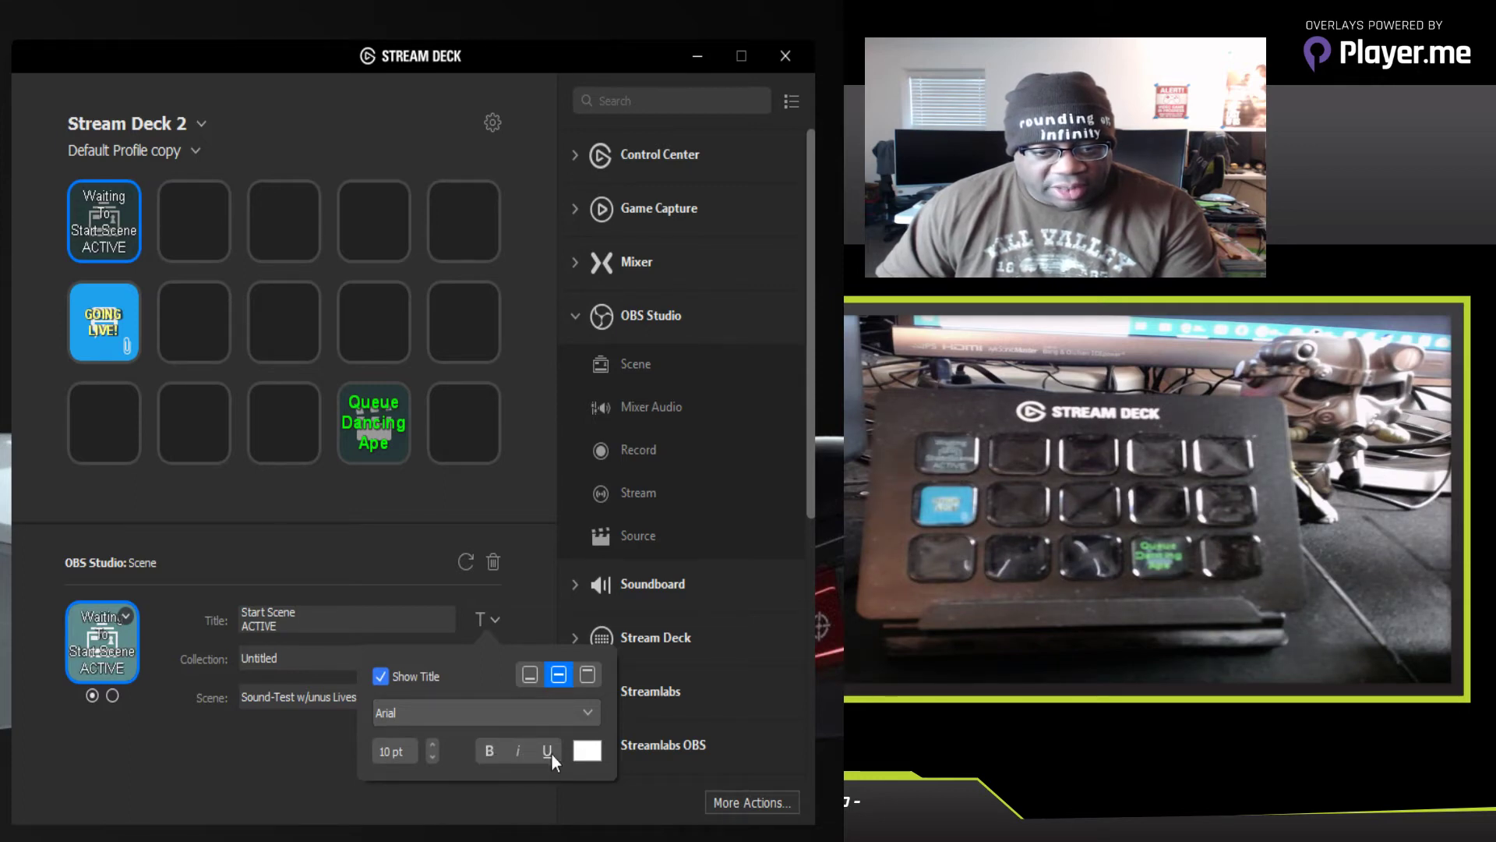
{"action": "left_click", "coordinate": [550, 748]}
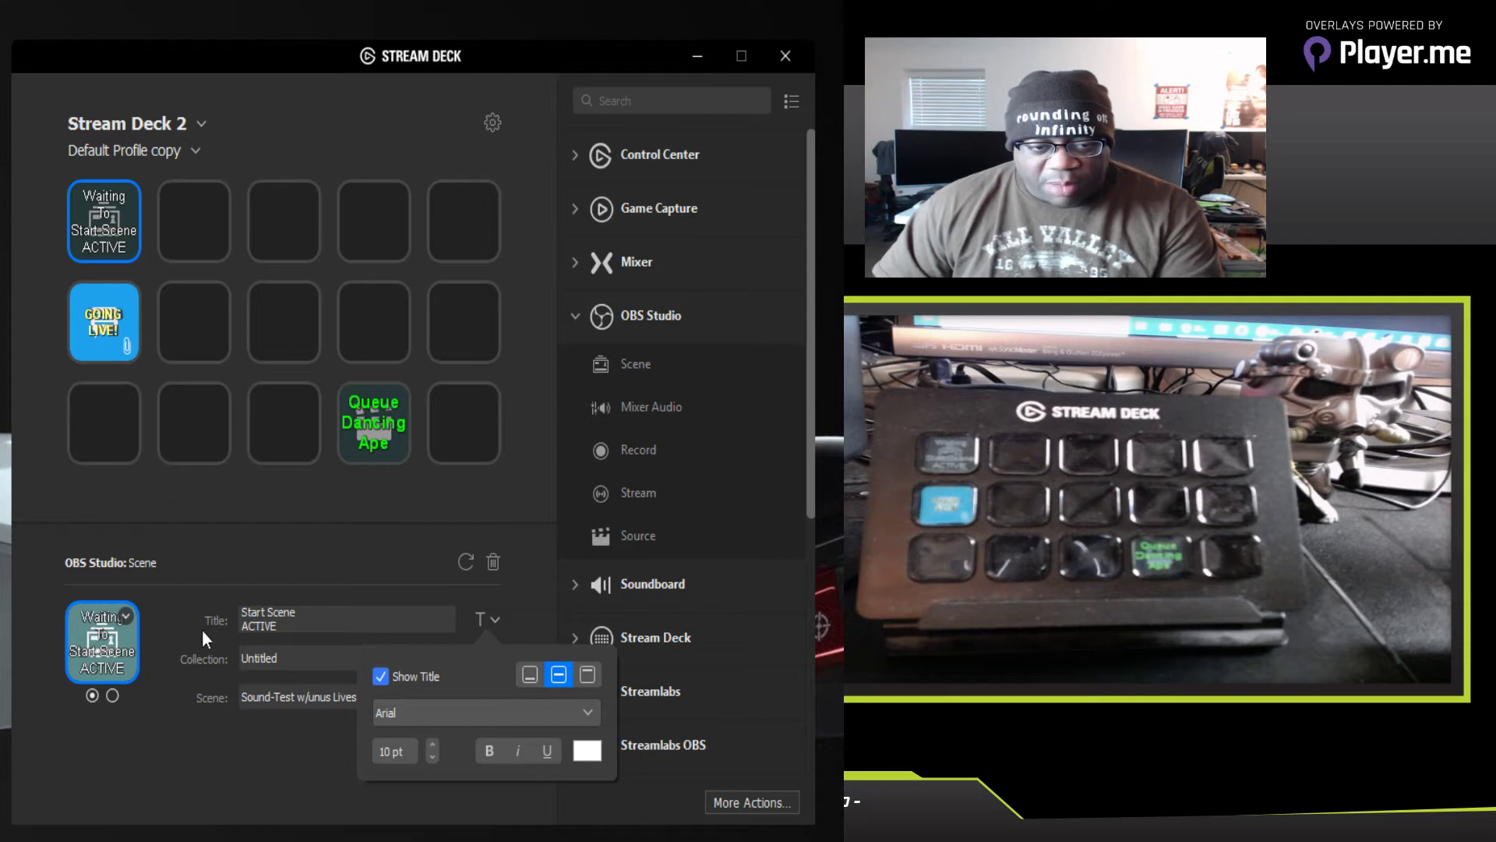
{"action": "left_click", "coordinate": [125, 616]}
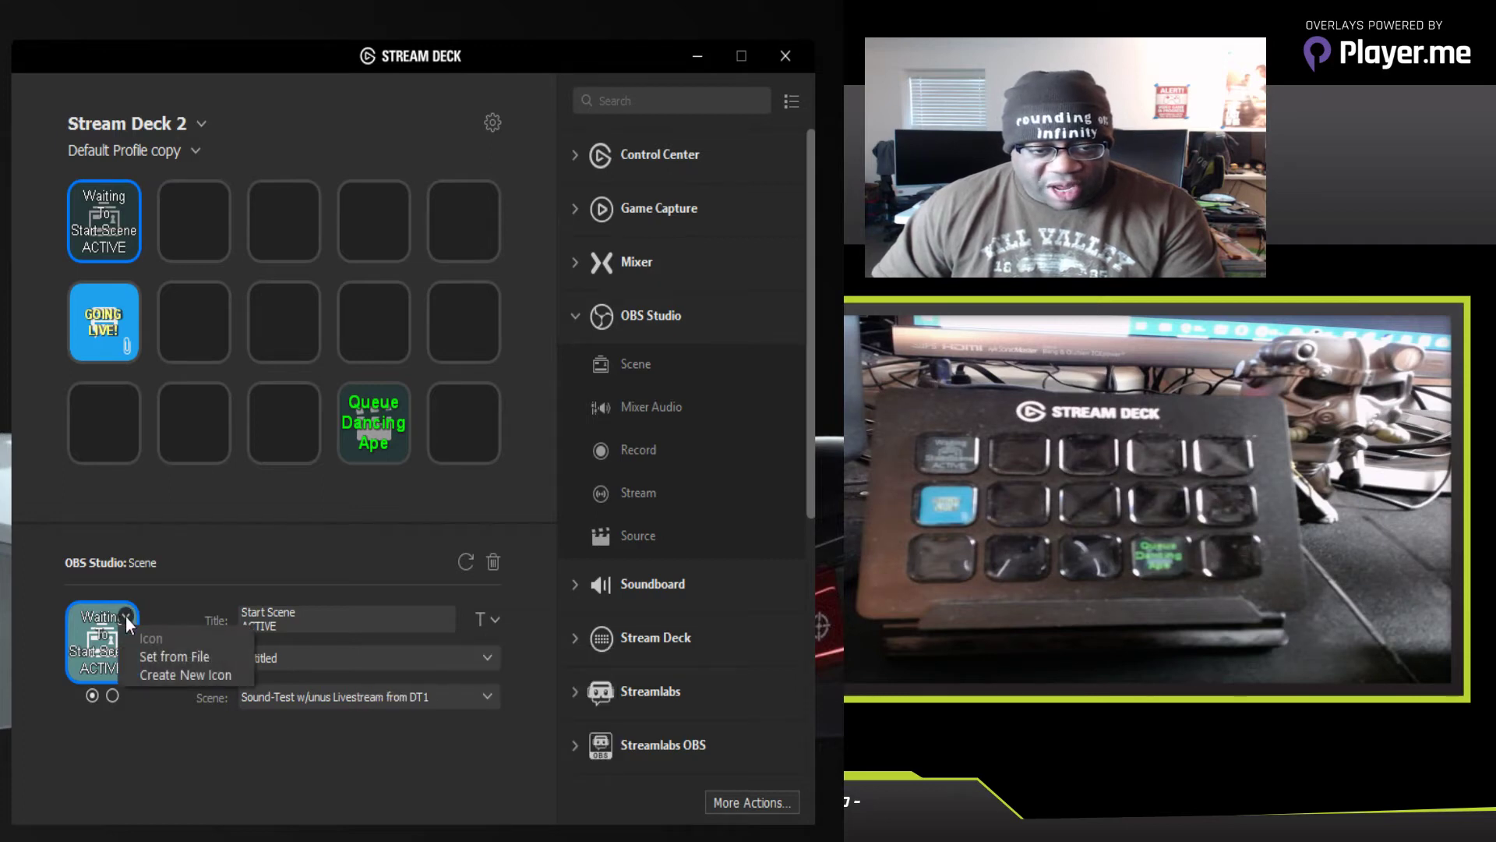
{"action": "left_click", "coordinate": [126, 616]}
{"action": "left_click", "coordinate": [126, 617]}
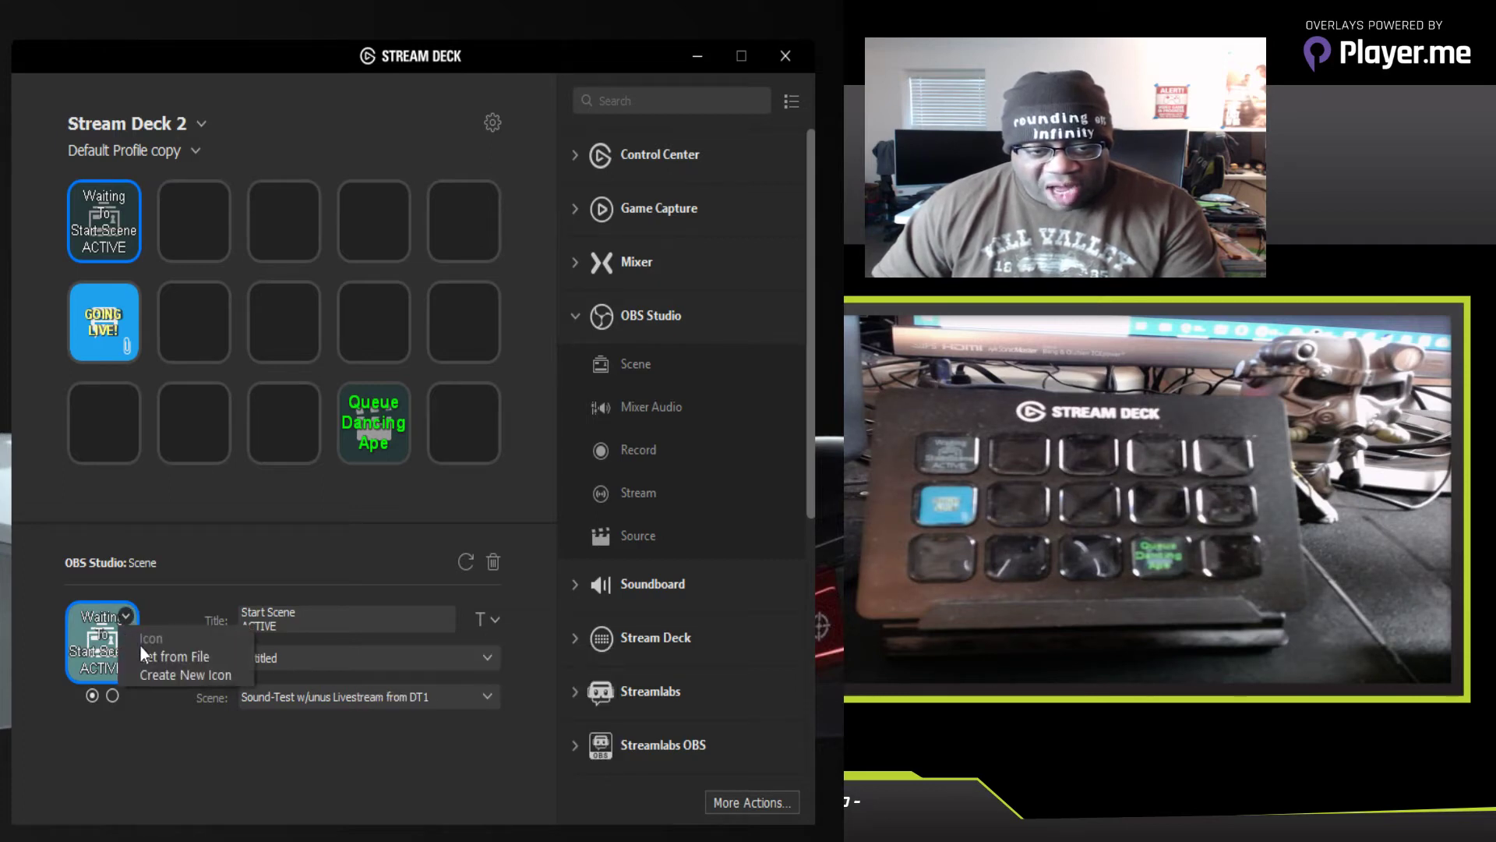
{"action": "left_click", "coordinate": [172, 608]}
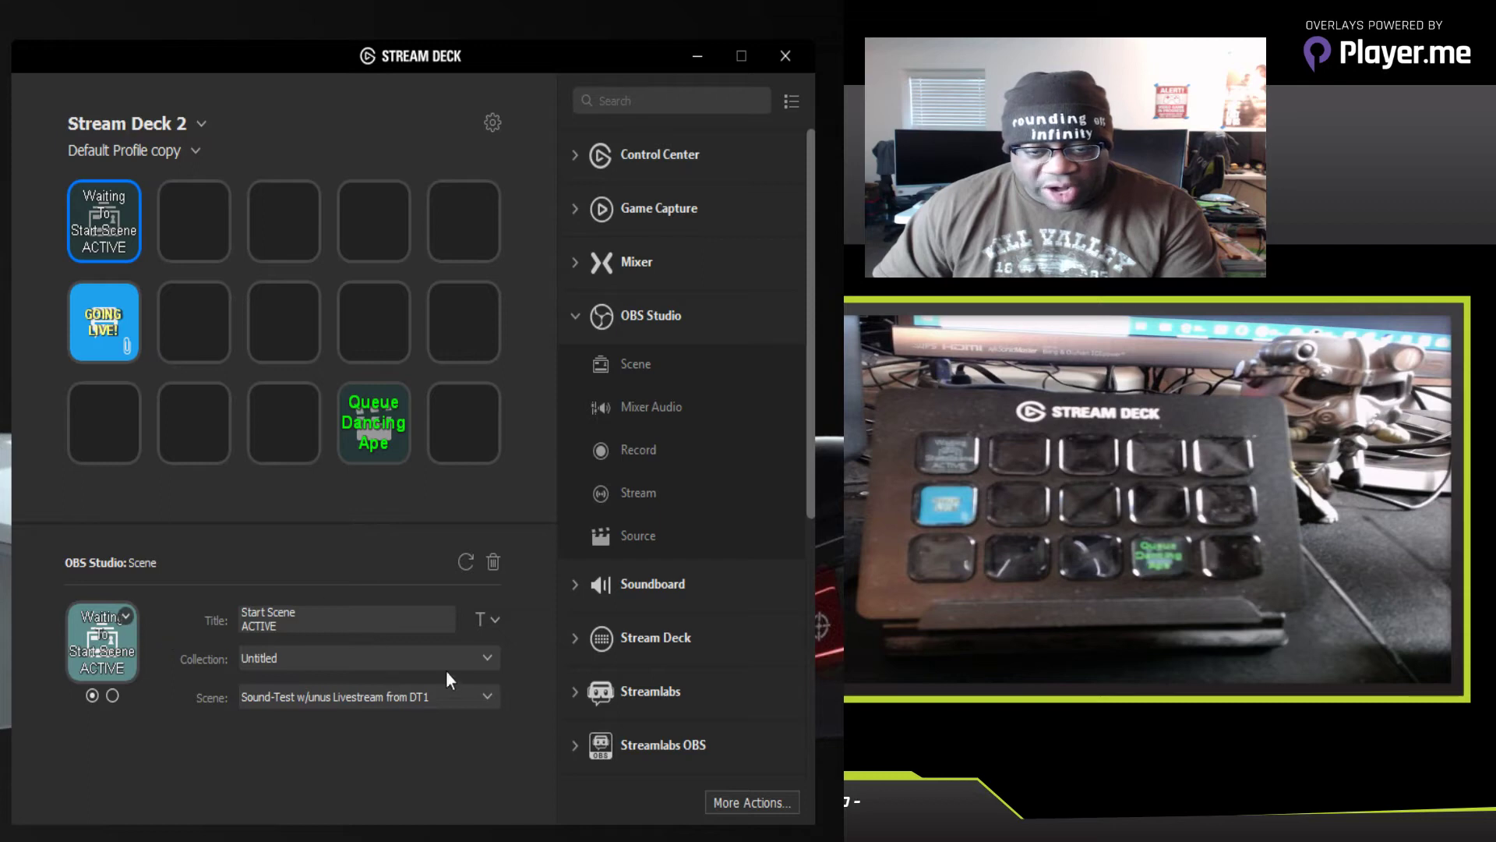
Step: Set the Scene key's title color to a dark yellow with RGB values 199, 187, 16
{"action": "left_click", "coordinate": [495, 620]}
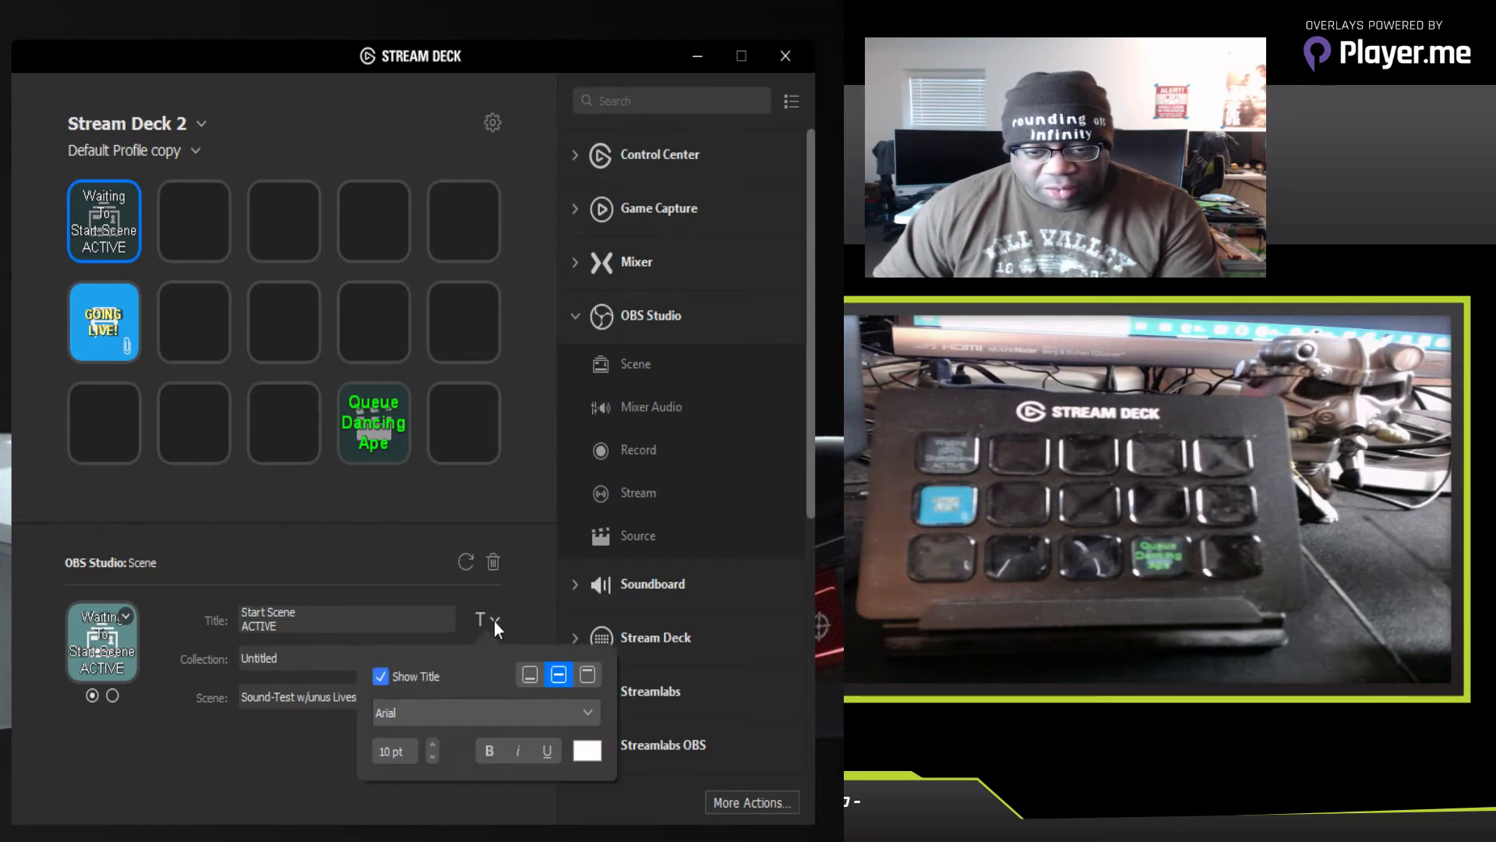
{"action": "left_click", "coordinate": [587, 751]}
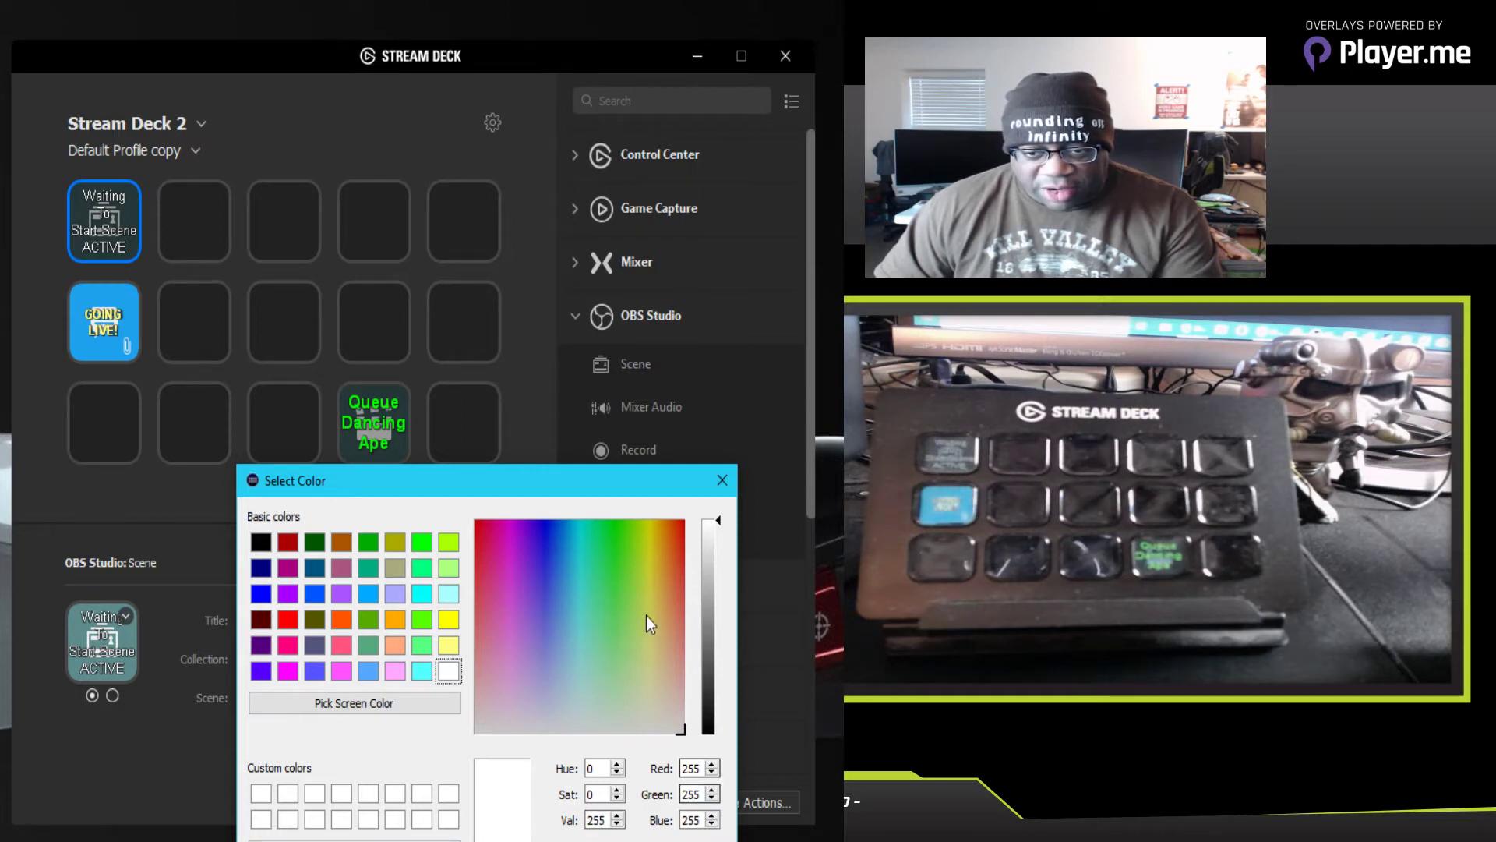
{"action": "left_click", "coordinate": [652, 537]}
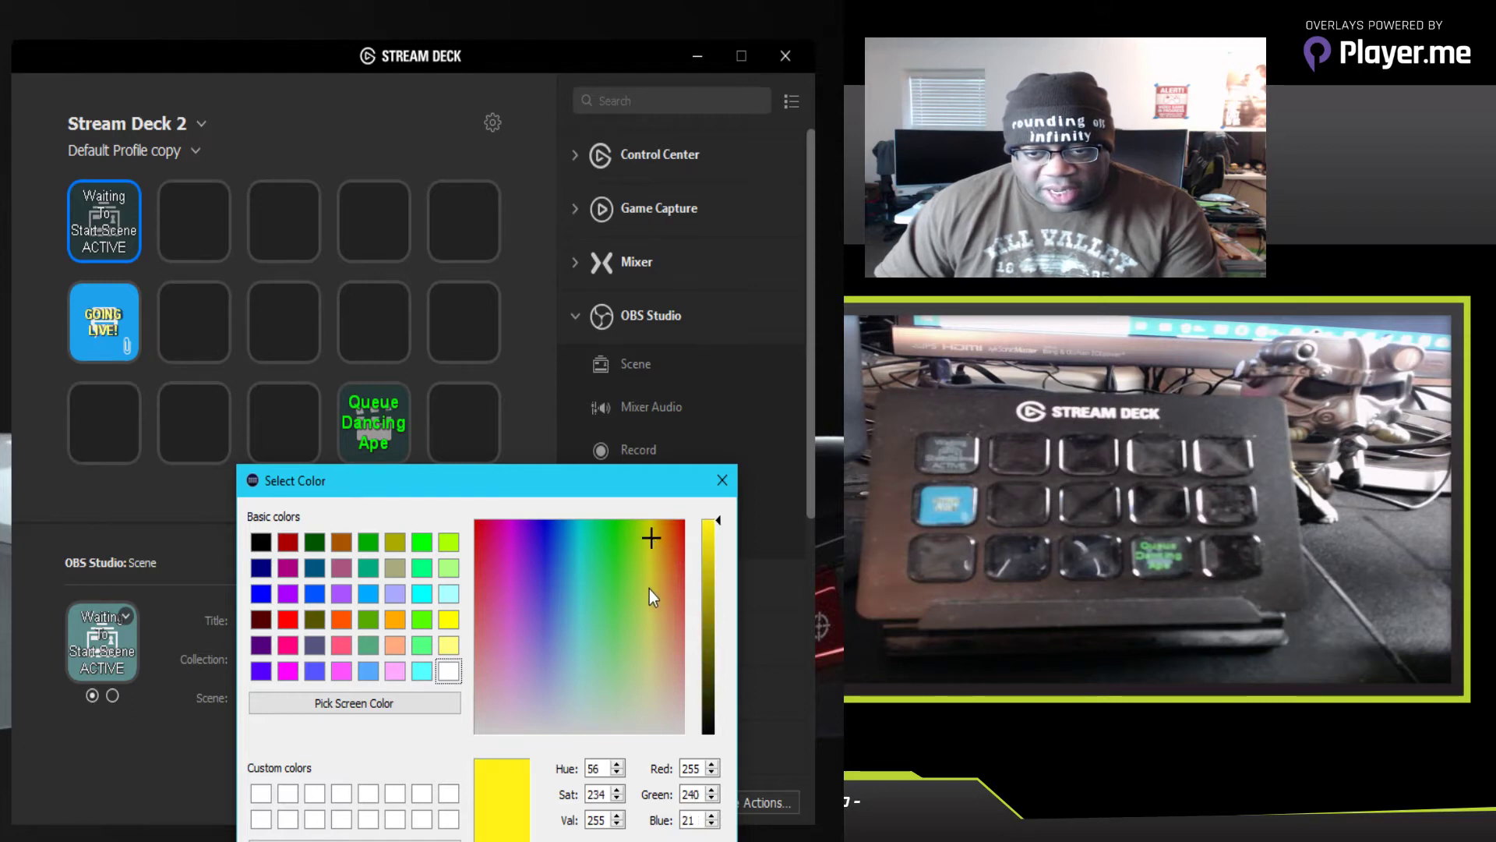
{"action": "left_click_drag", "start_coordinate": [706, 624], "coordinate": [709, 568]}
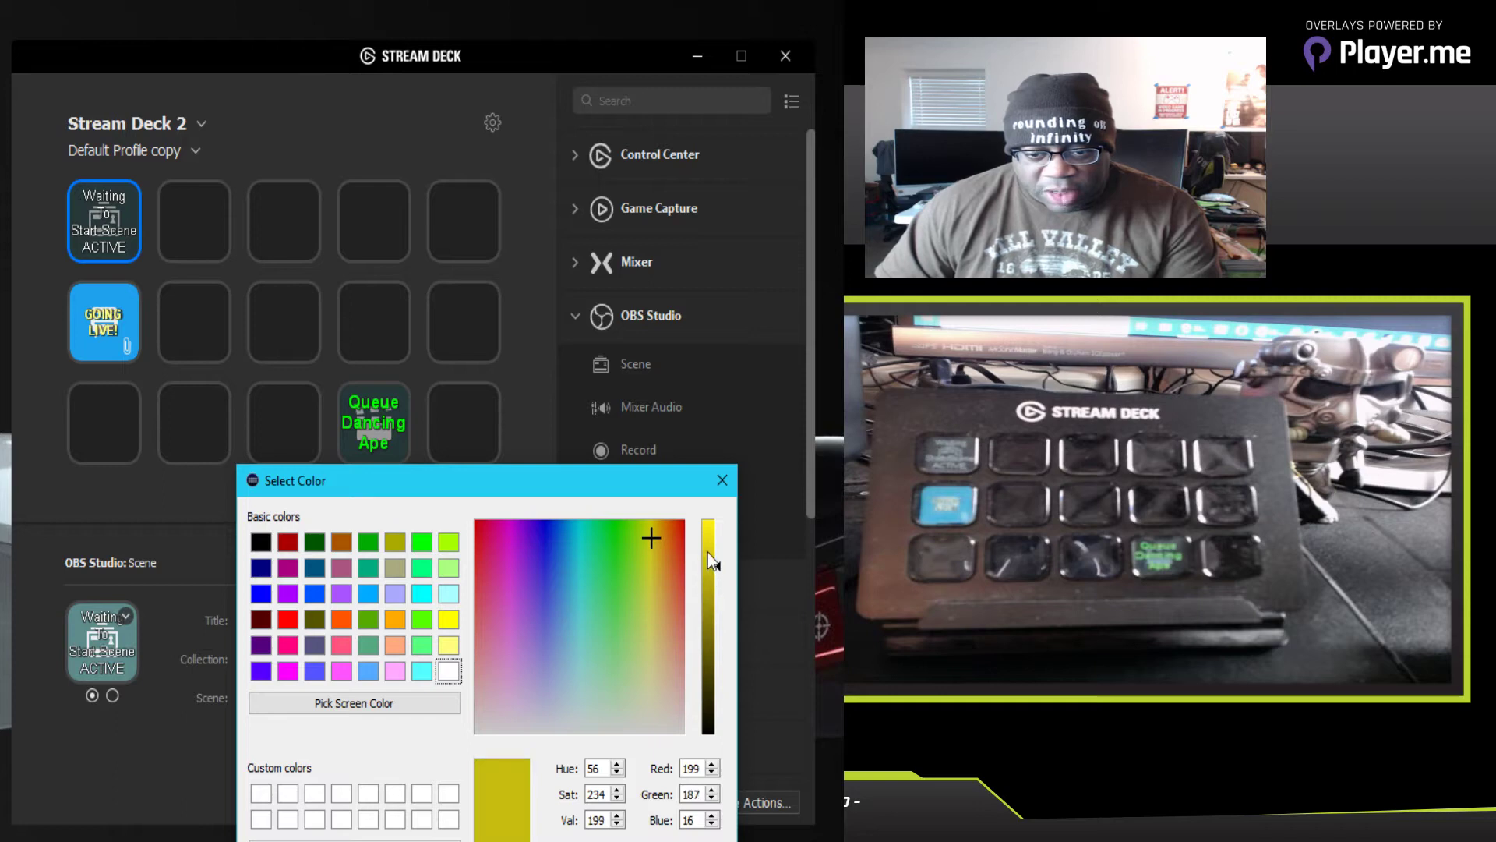
{"action": "left_click", "coordinate": [639, 841]}
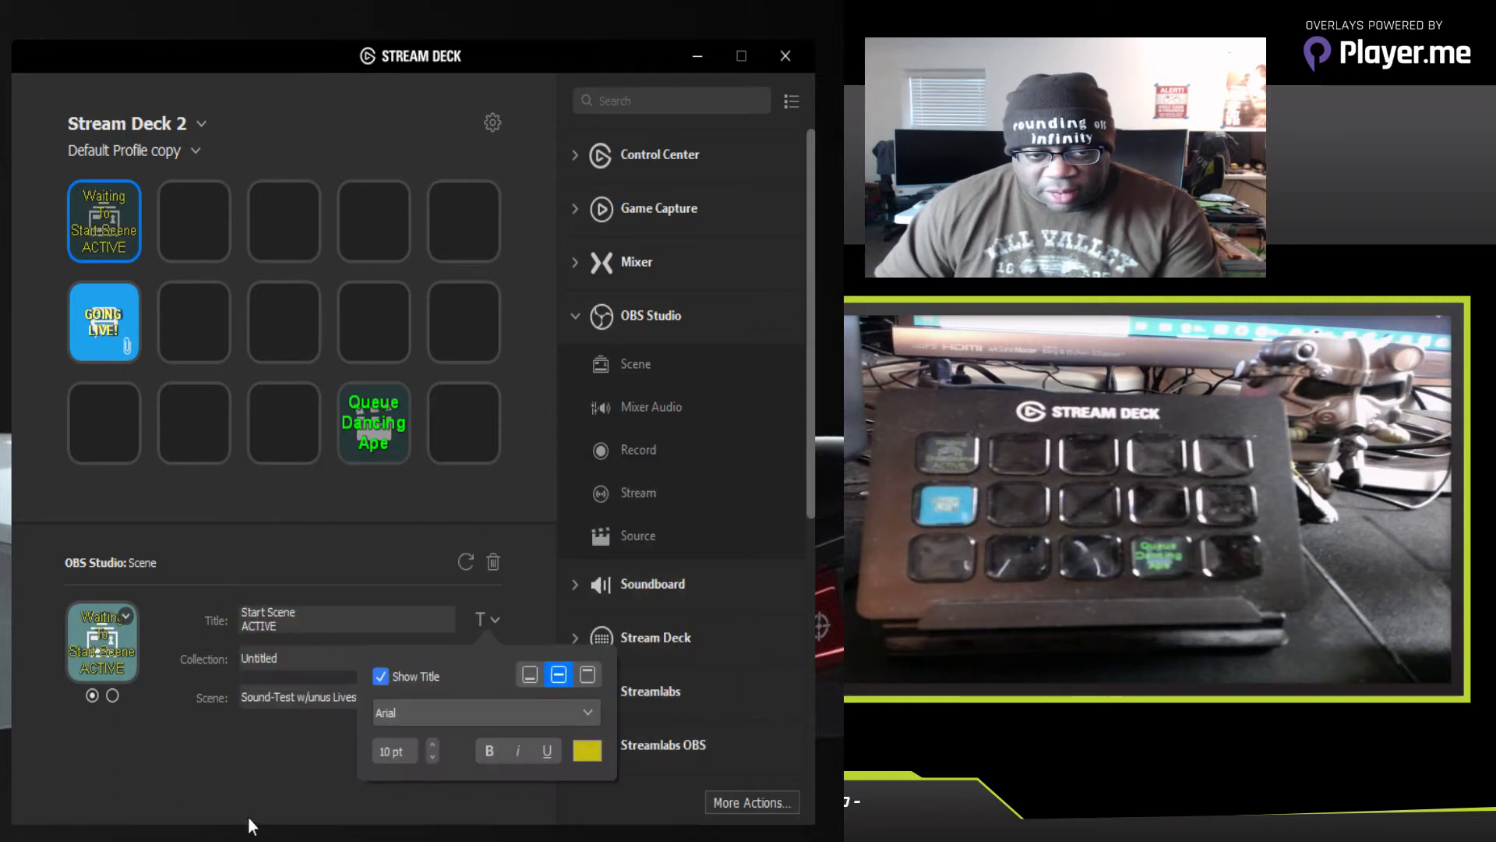
Step: Change the Scene key's title color to bright green (RGB 0, 255, 0) and make the title bold
{"action": "left_click", "coordinate": [586, 750]}
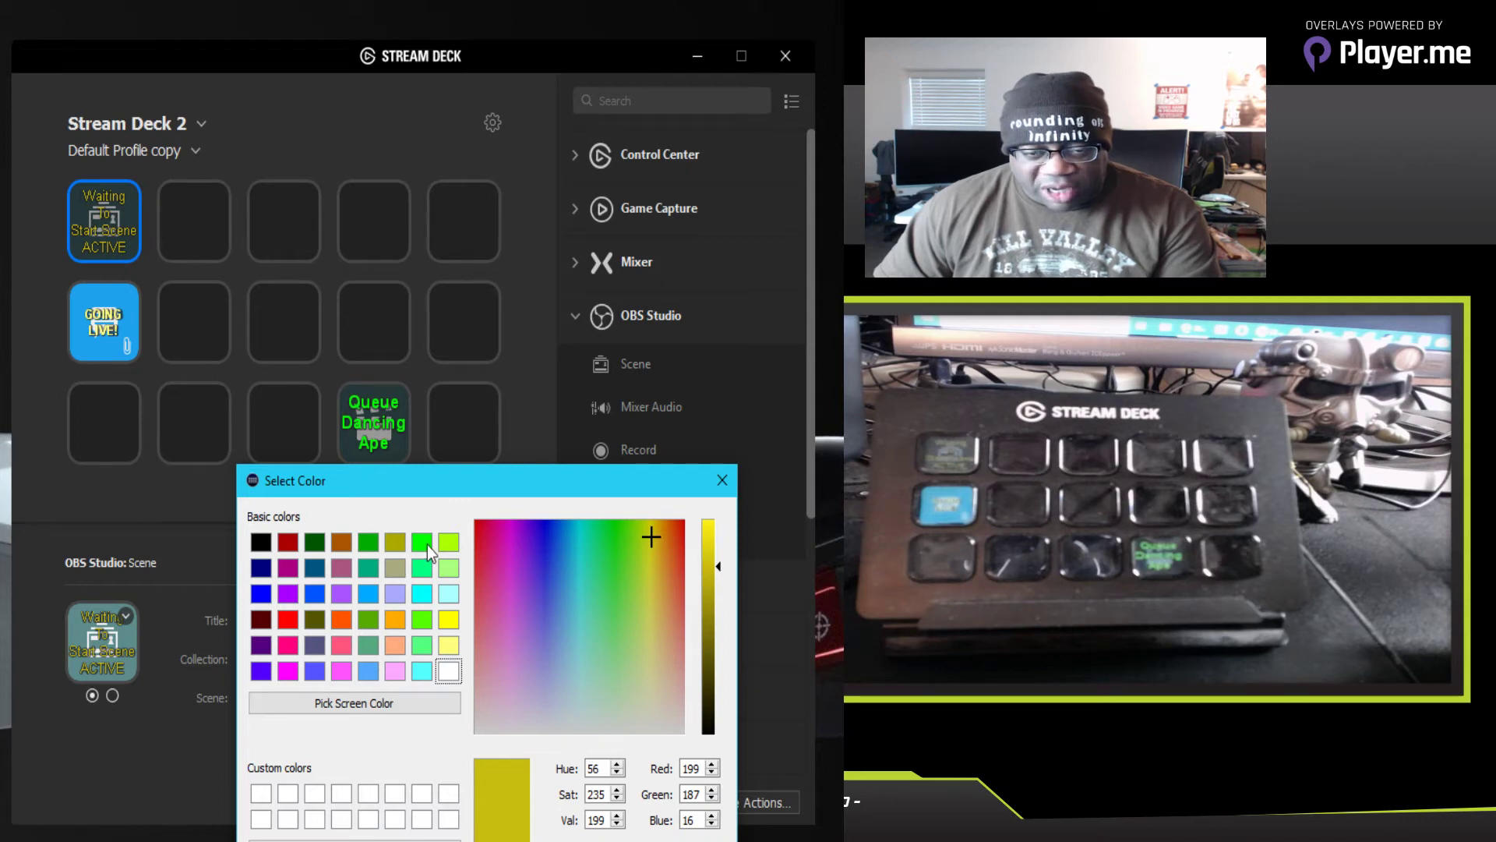
{"action": "left_click", "coordinate": [427, 545]}
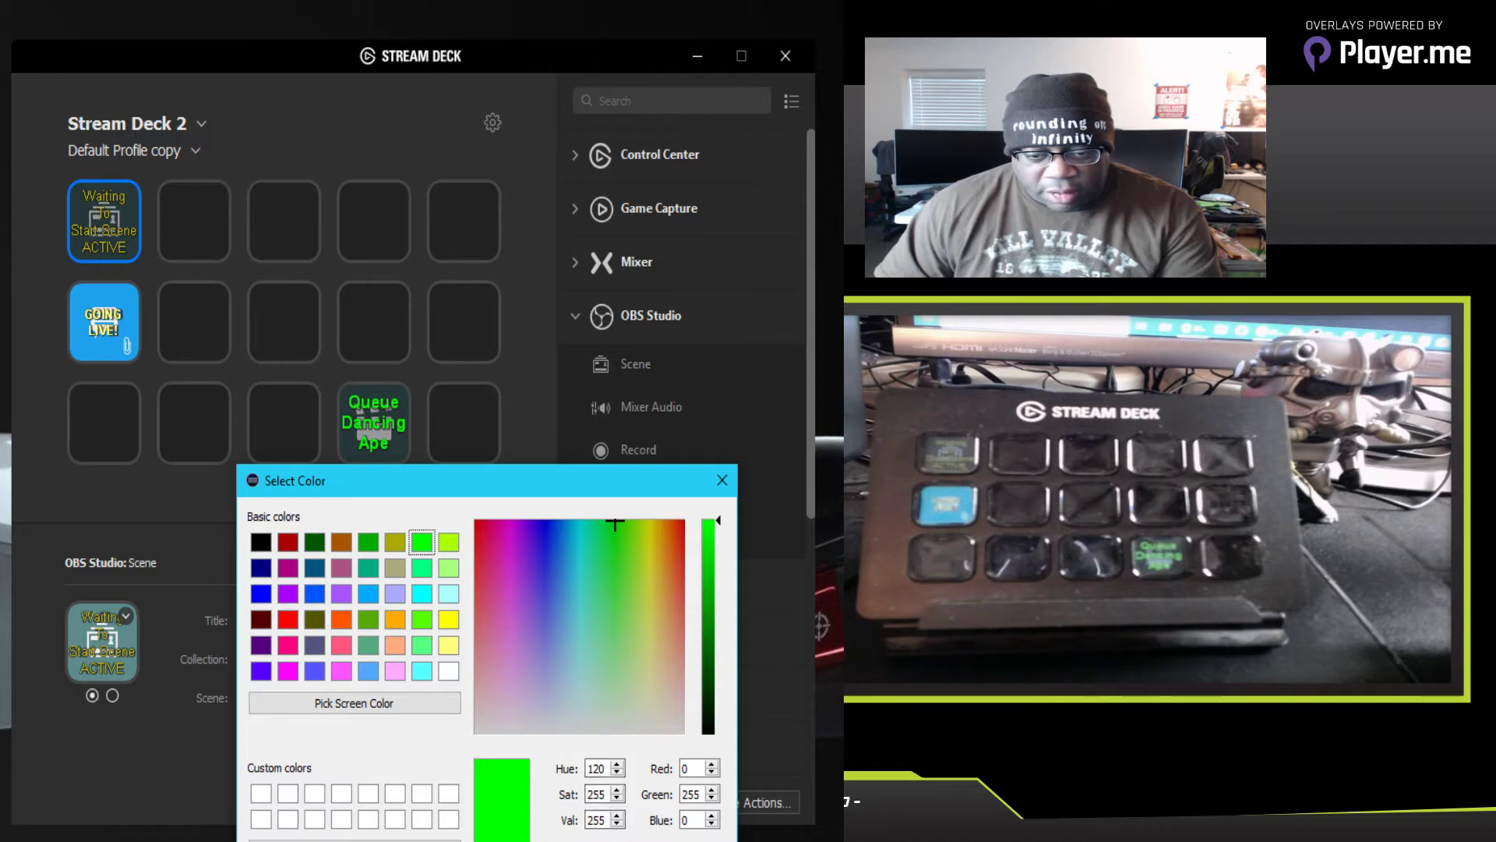
{"action": "key", "text": "Return"}
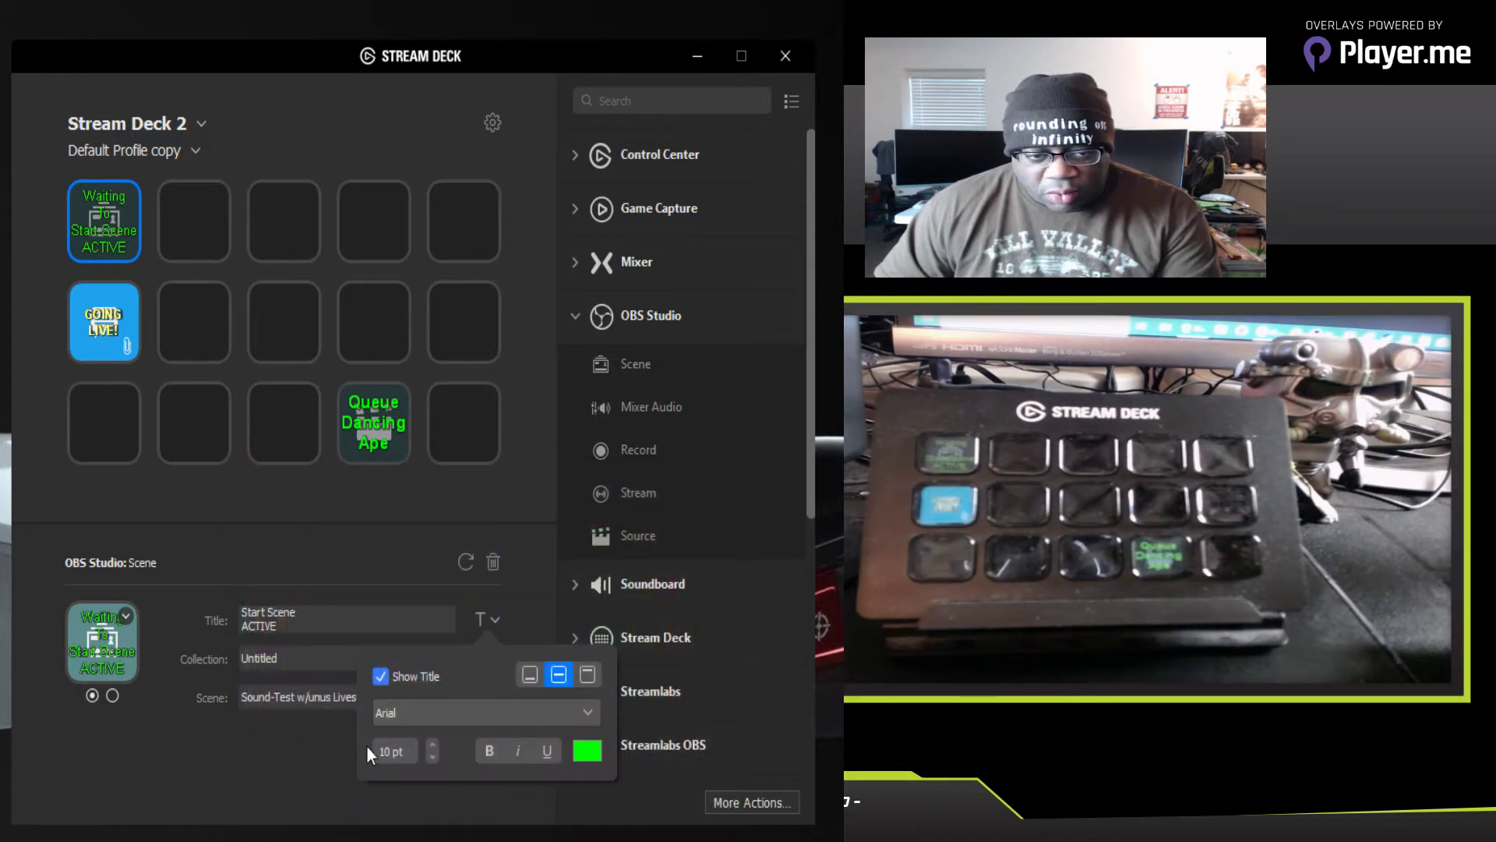
{"action": "left_click", "coordinate": [489, 752]}
{"action": "left_click", "coordinate": [236, 754]}
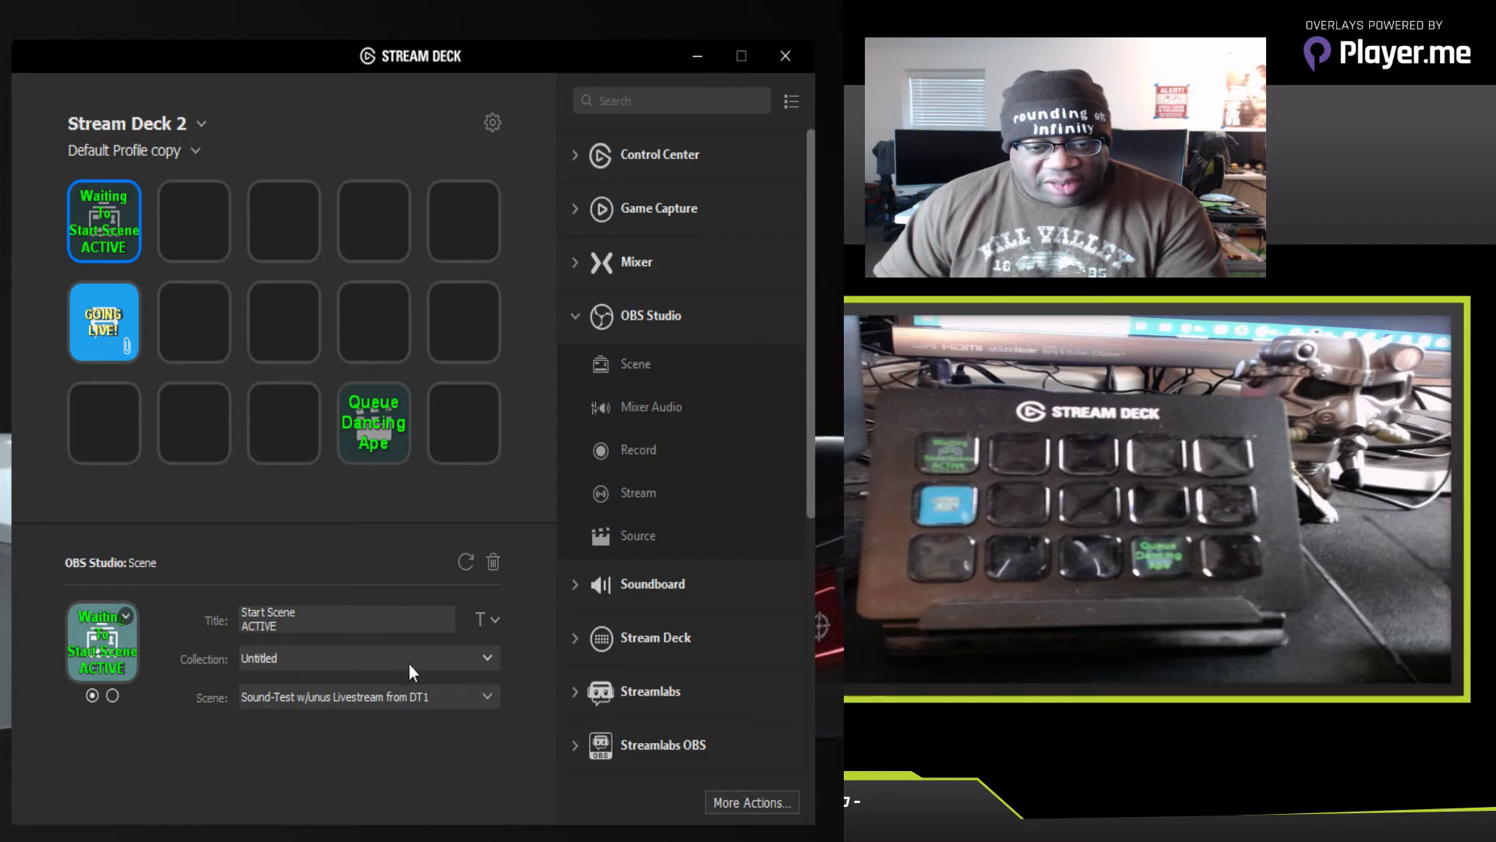
Step: Check the available collections, keep Untitled, and assign the scene "The Stream is gonna start" to the key
{"action": "left_click", "coordinate": [491, 661]}
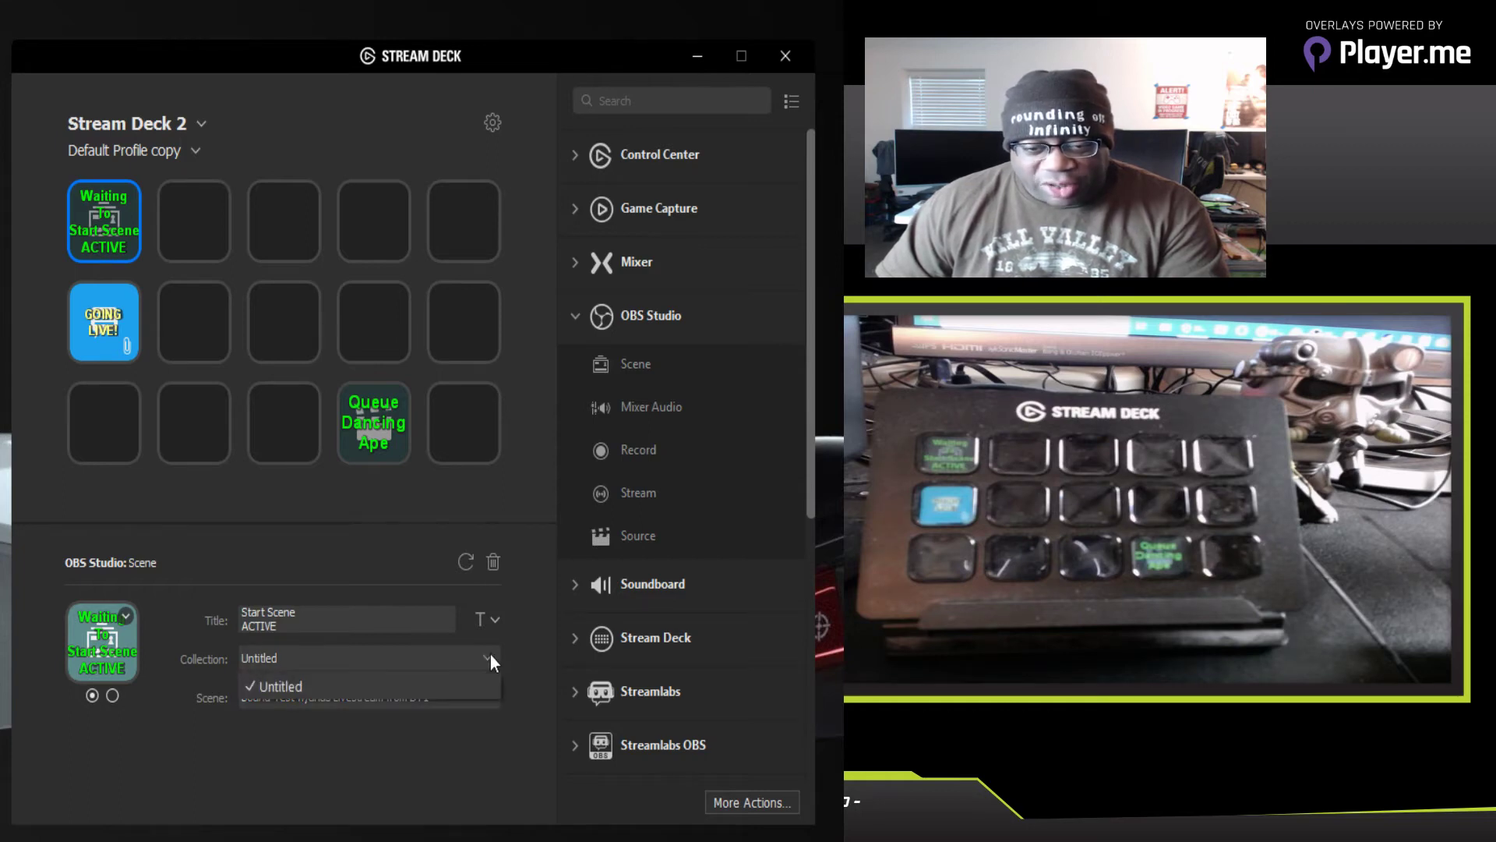
{"action": "left_click", "coordinate": [490, 658]}
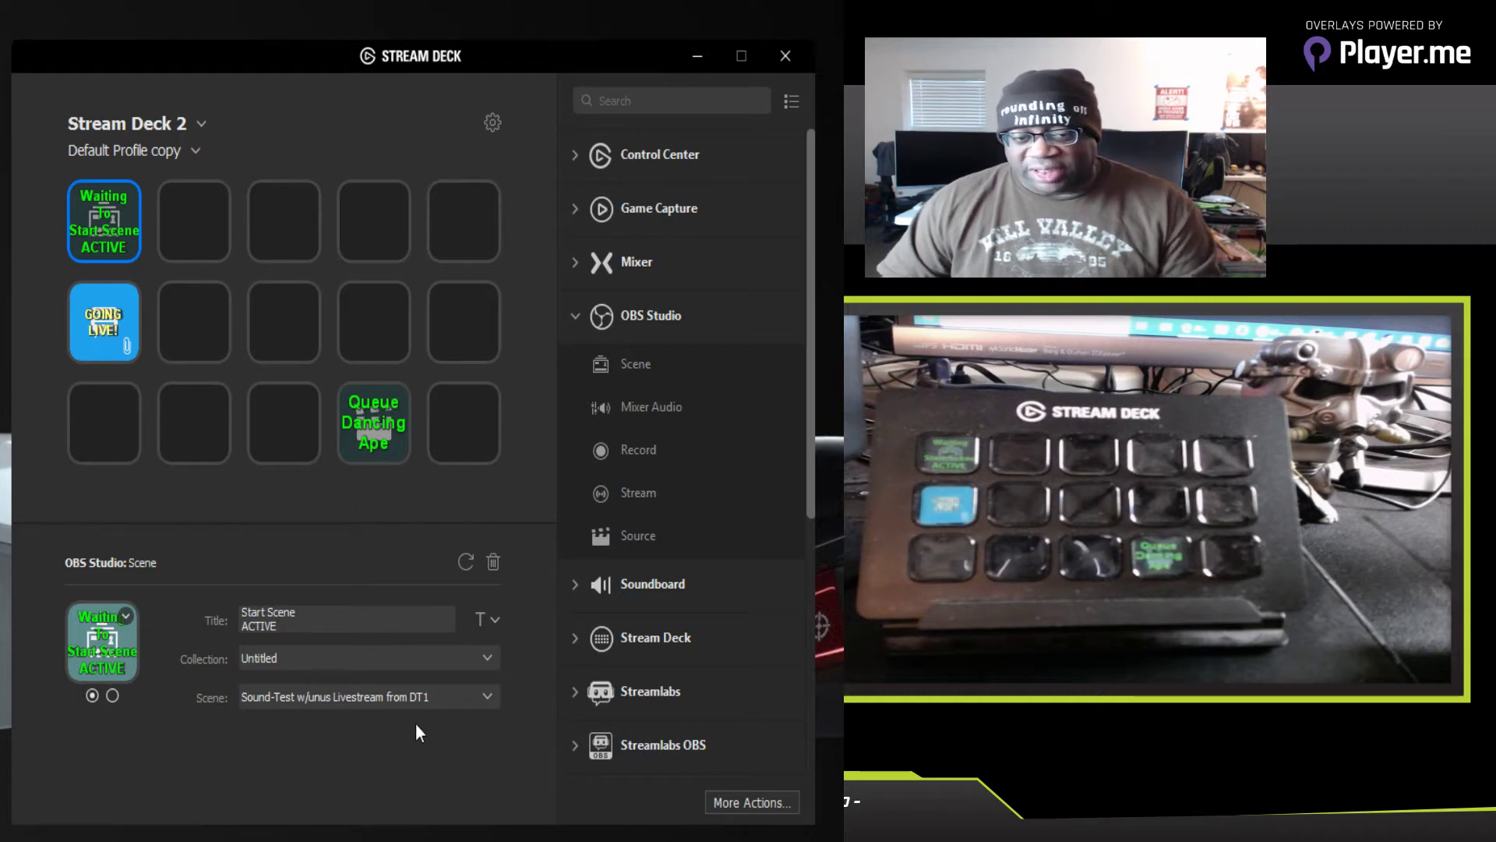
{"action": "left_click", "coordinate": [488, 697]}
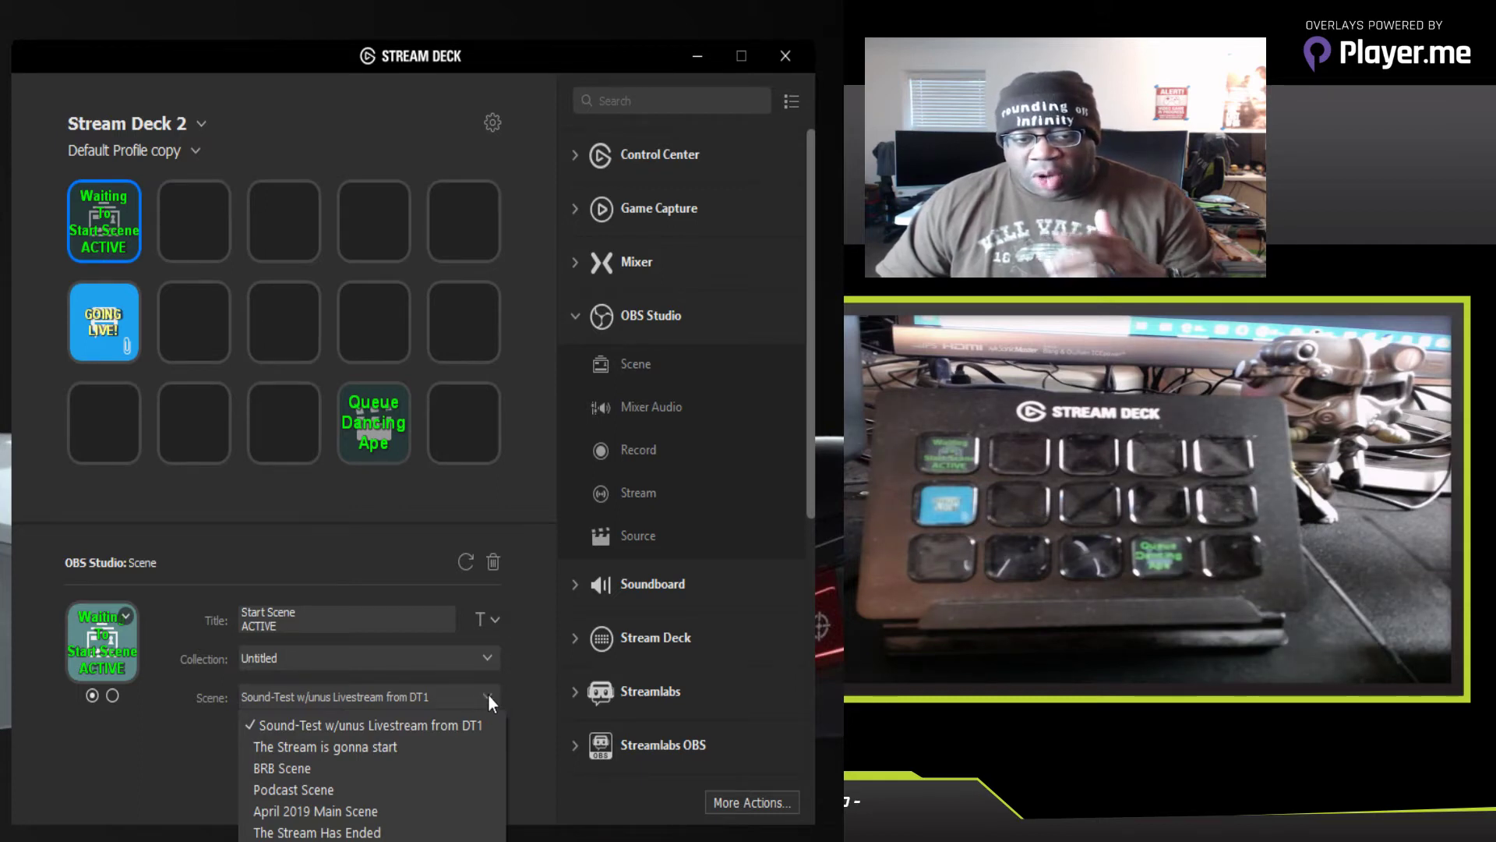
{"action": "left_click", "coordinate": [319, 750]}
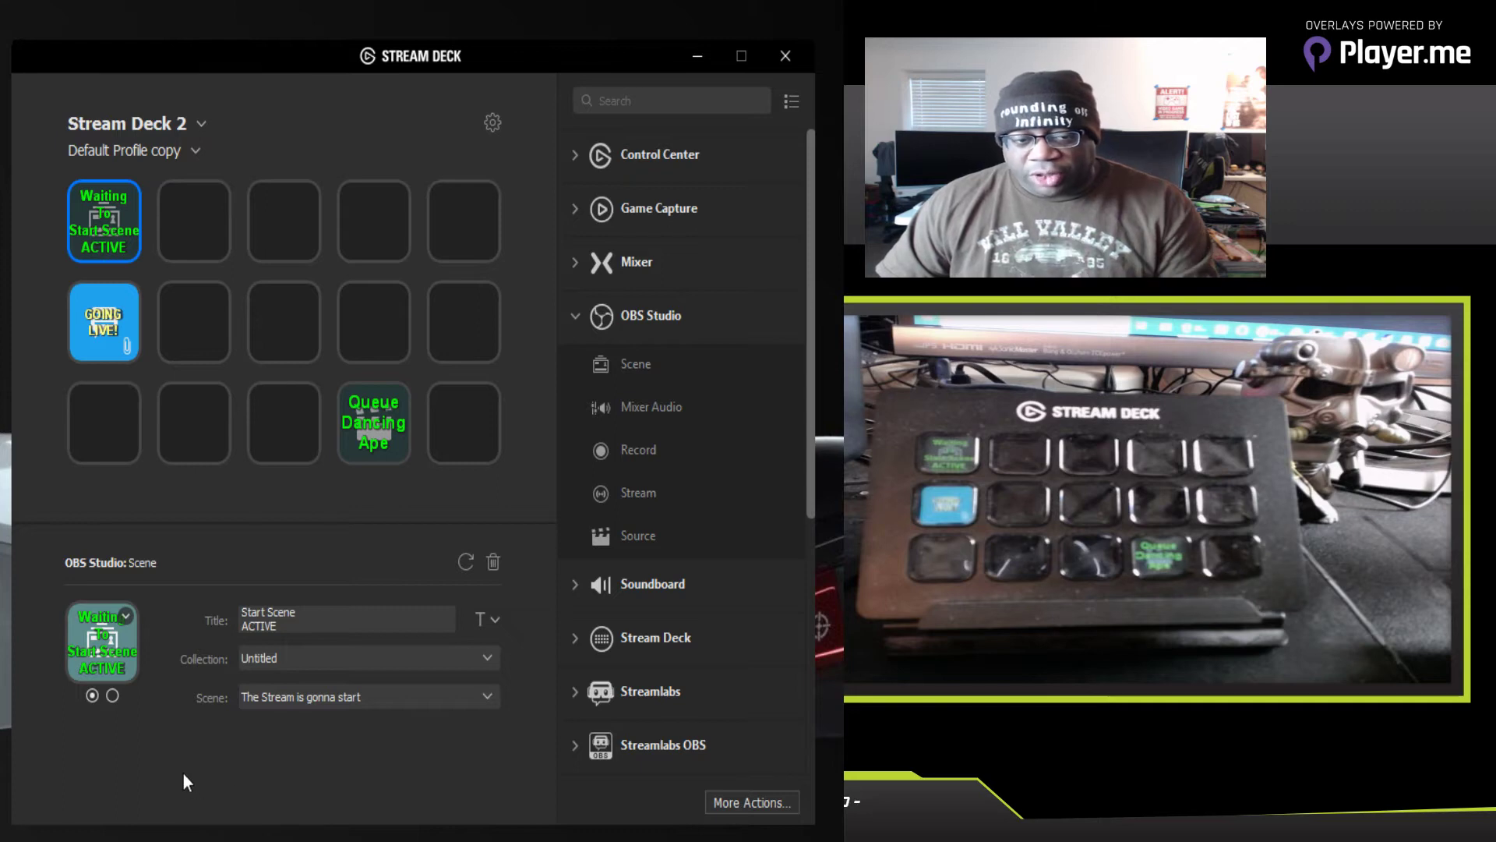
Step: Replace ACTIVE with INACTIVE in the title of the Scene key's second state, and compare both states
{"action": "left_click", "coordinate": [113, 695]}
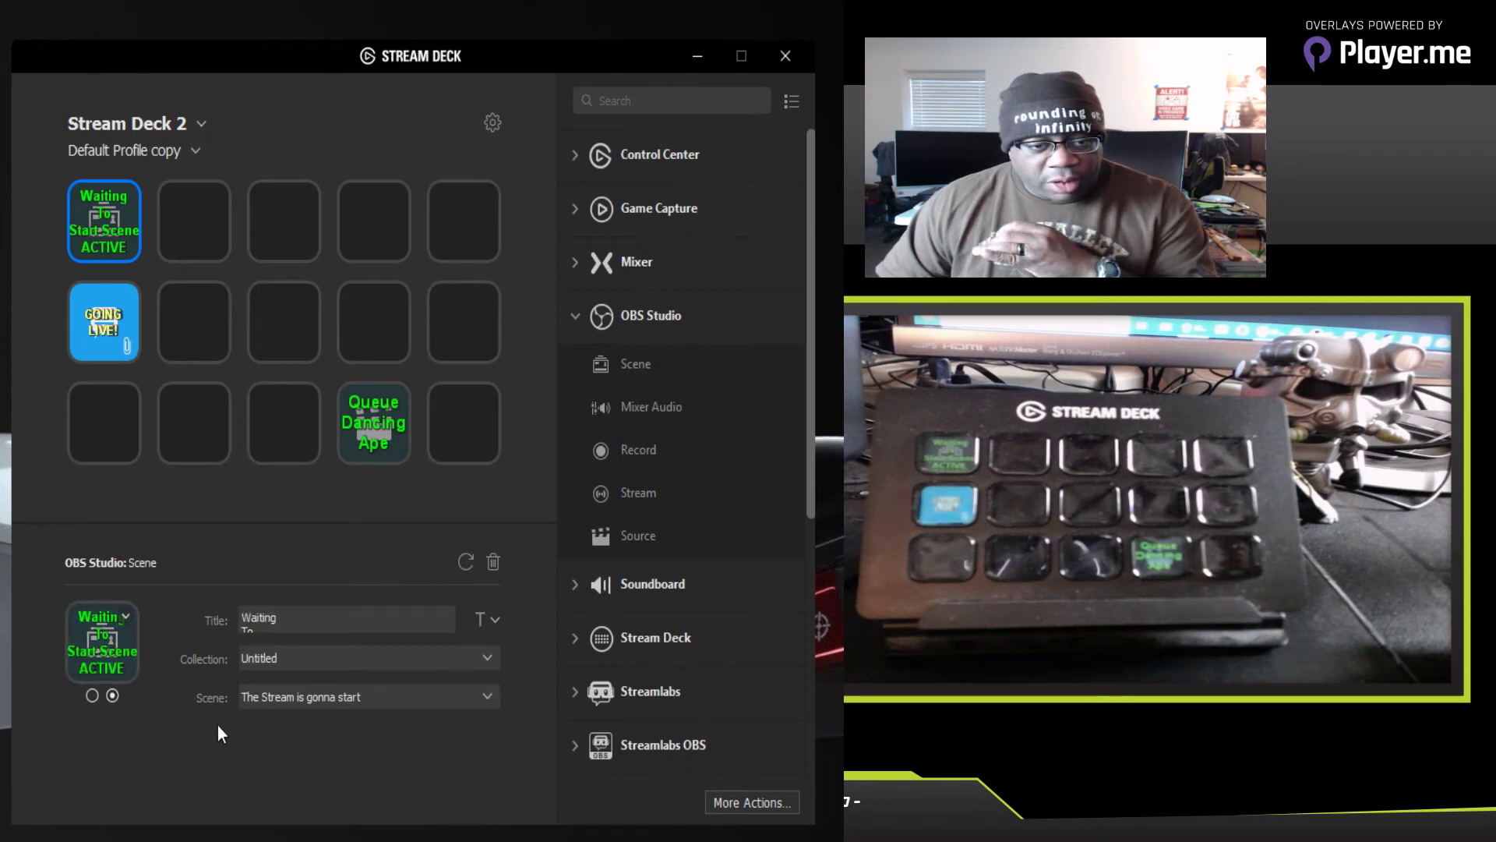
{"action": "left_click", "coordinate": [322, 631]}
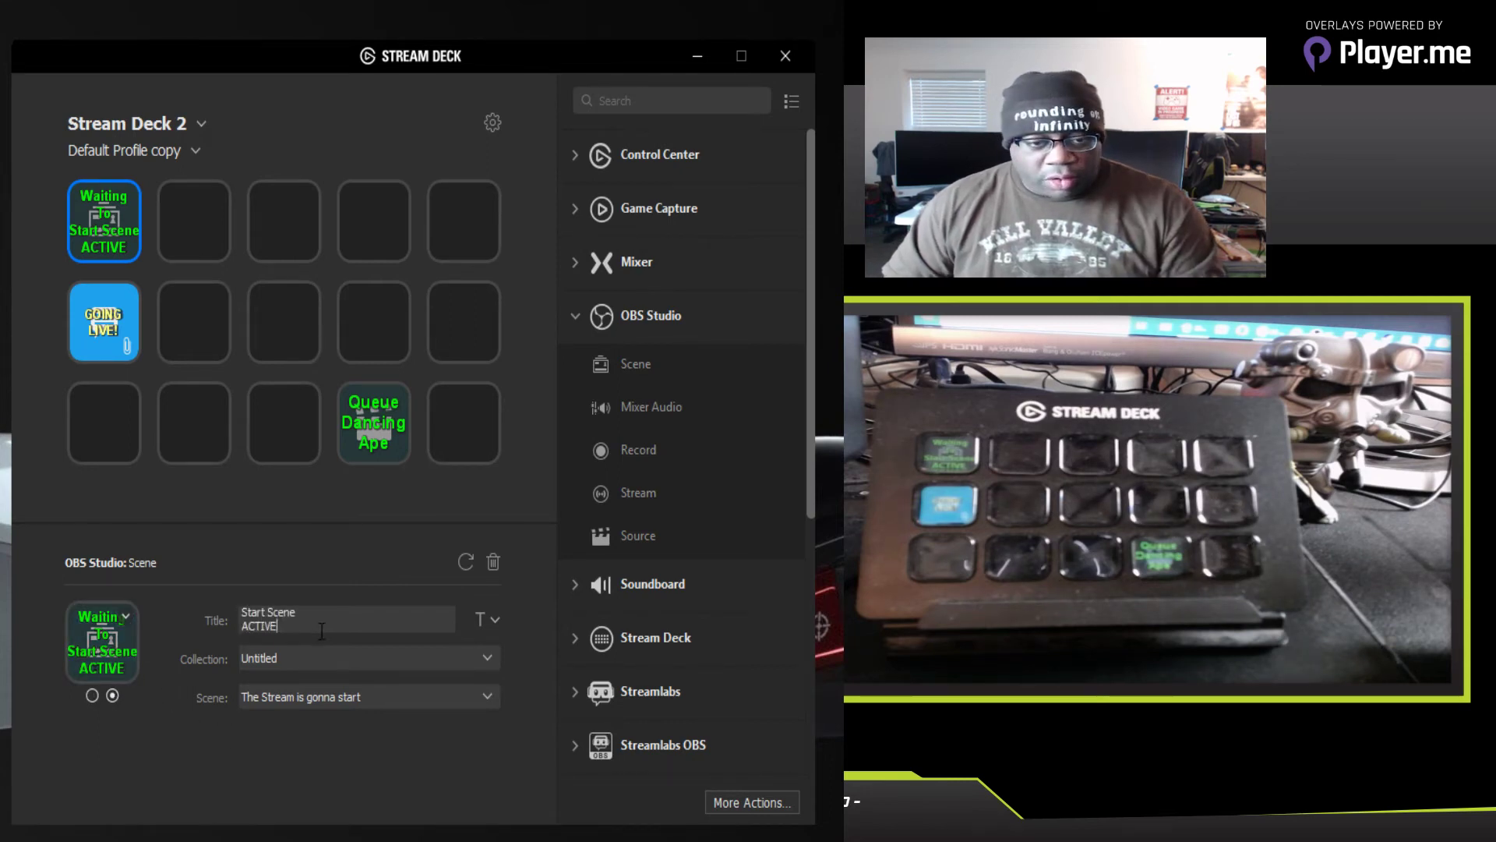
{"action": "key", "text": "BackSpace"}
{"action": "key", "text": "BackSpace"}
{"action": "key", "text": "BackSpace"}
{"action": "key", "text": "BackSpace"}
{"action": "key", "text": "BackSpace"}
{"action": "key", "text": "BackSpace"}
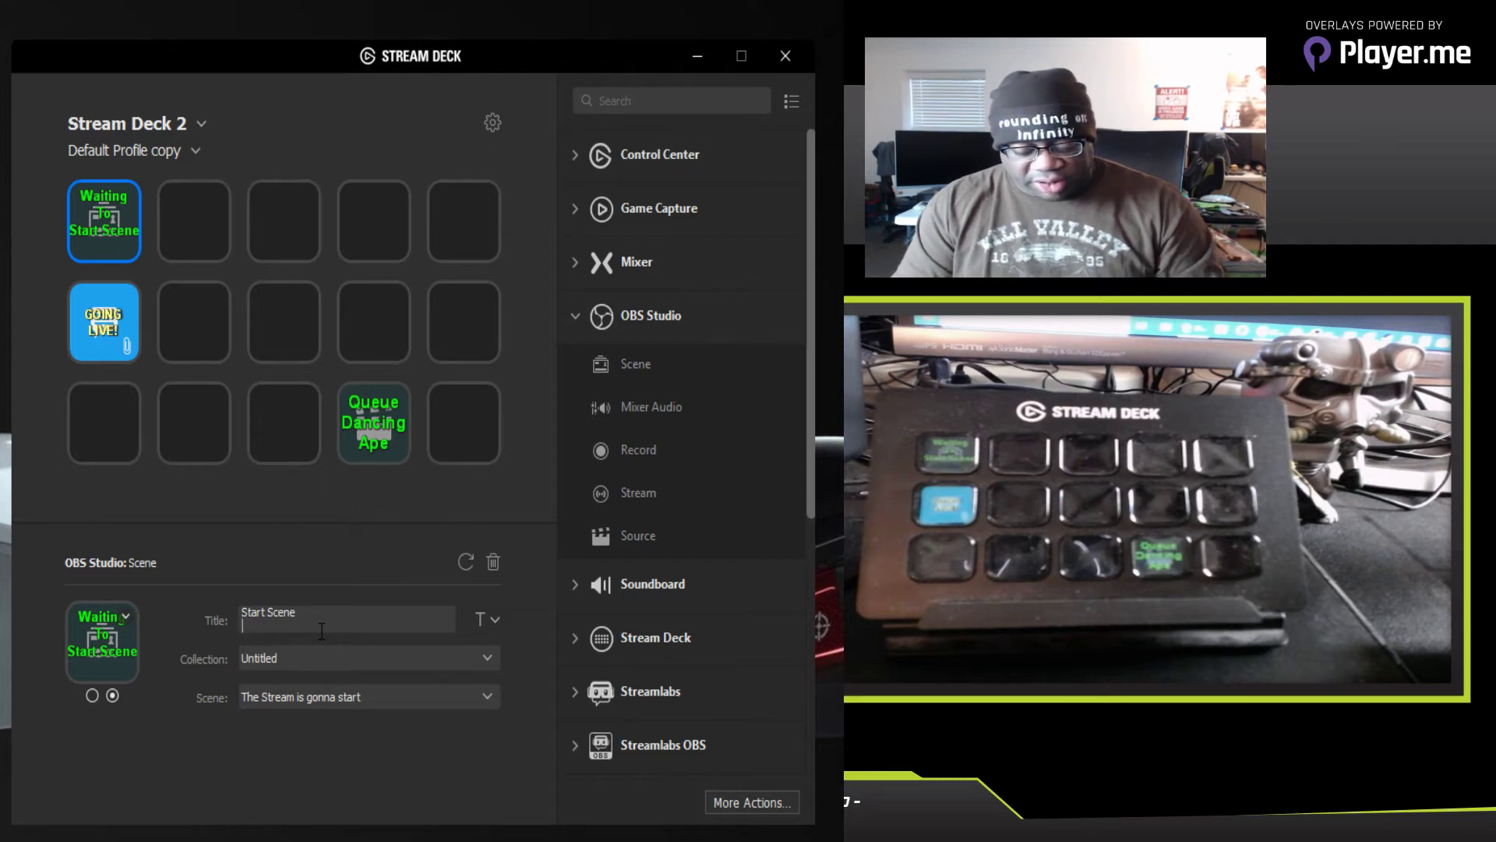
{"action": "type", "text": "INACTIVE"}
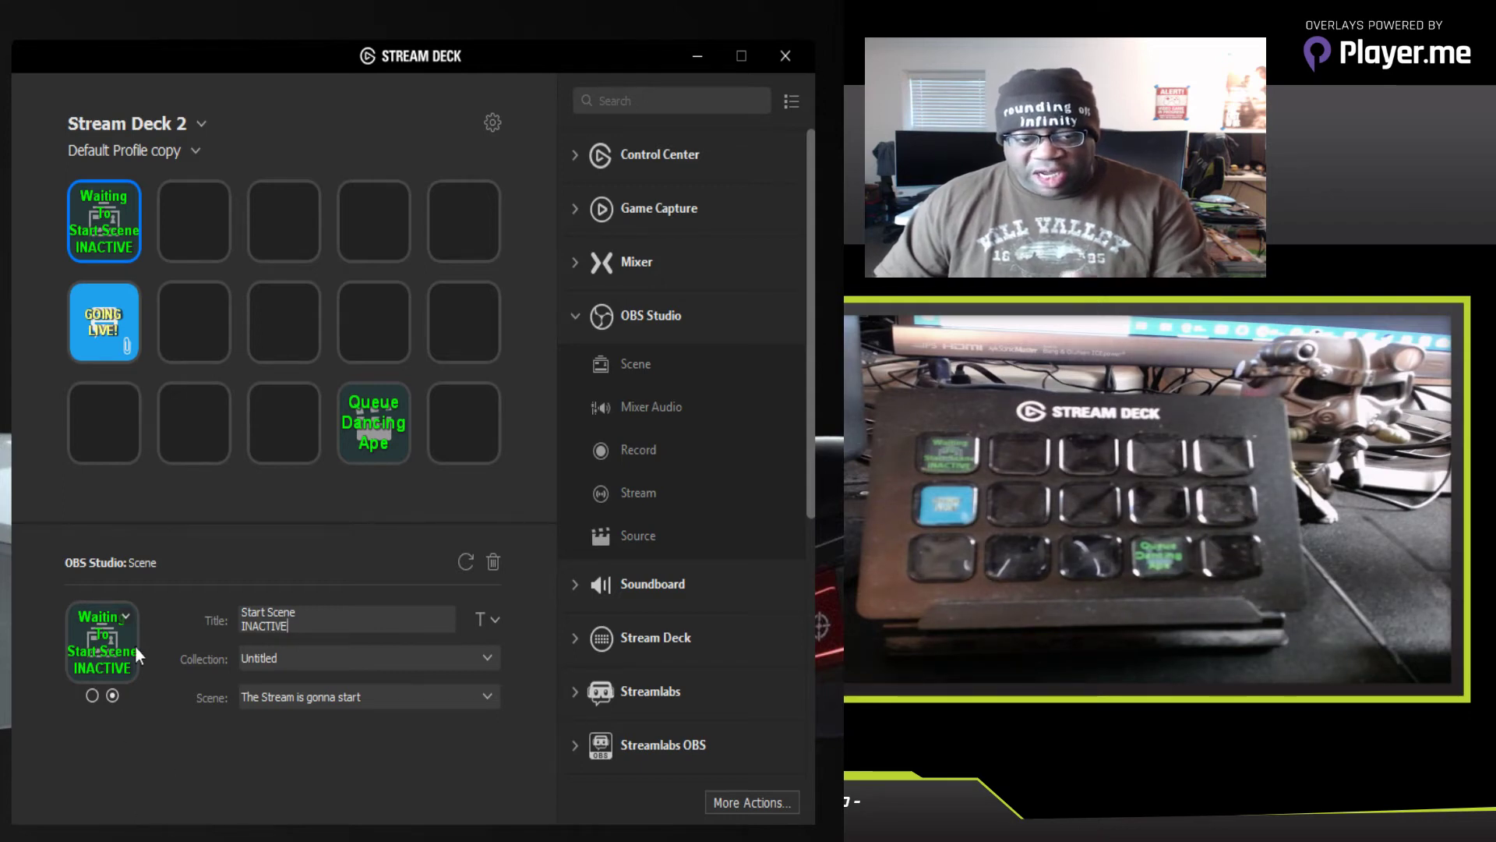
{"action": "left_click", "coordinate": [92, 695]}
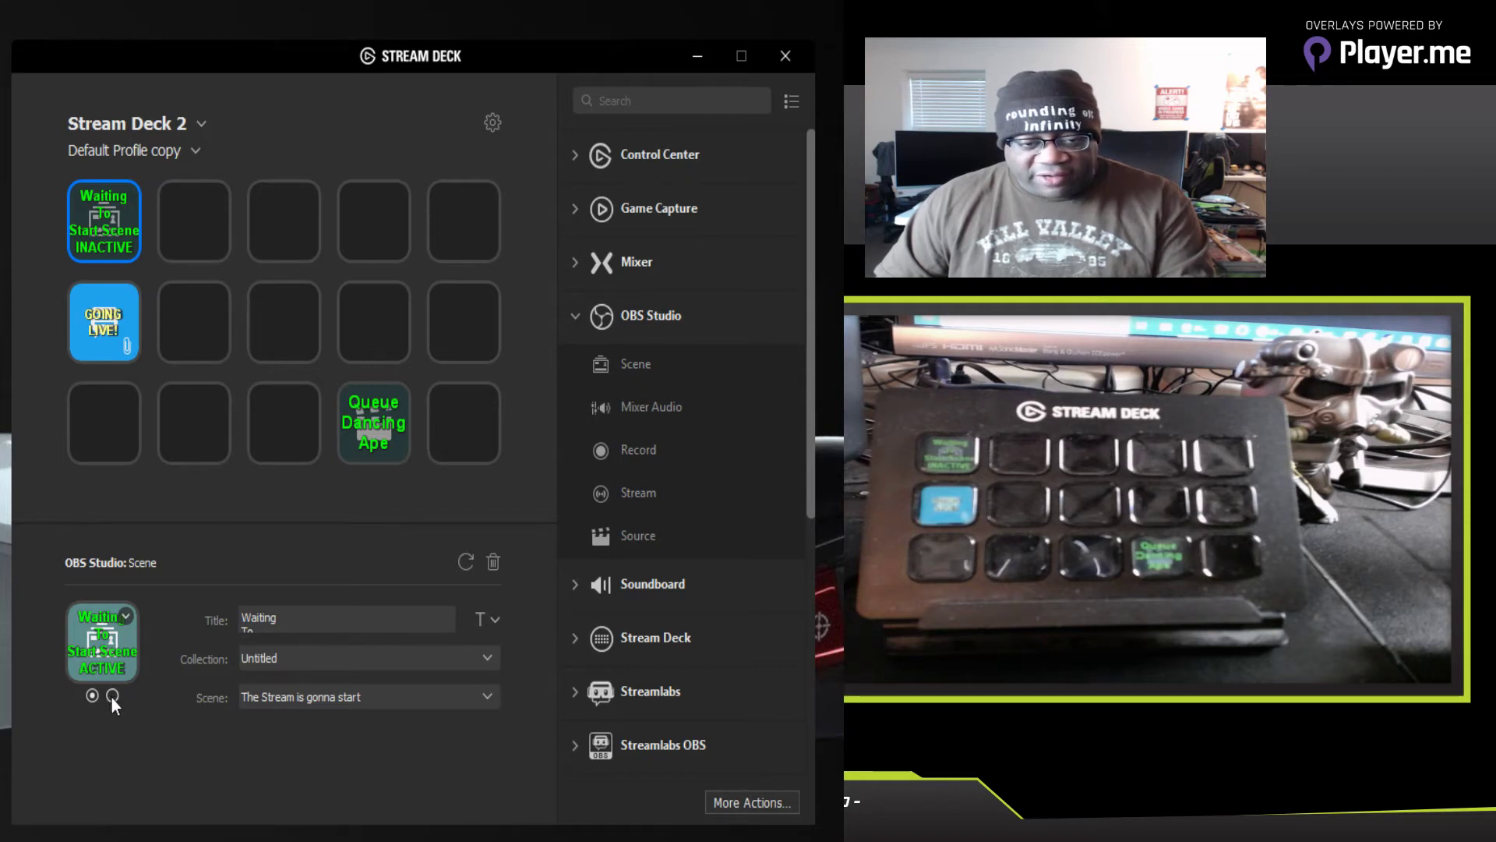
{"action": "left_click", "coordinate": [112, 695]}
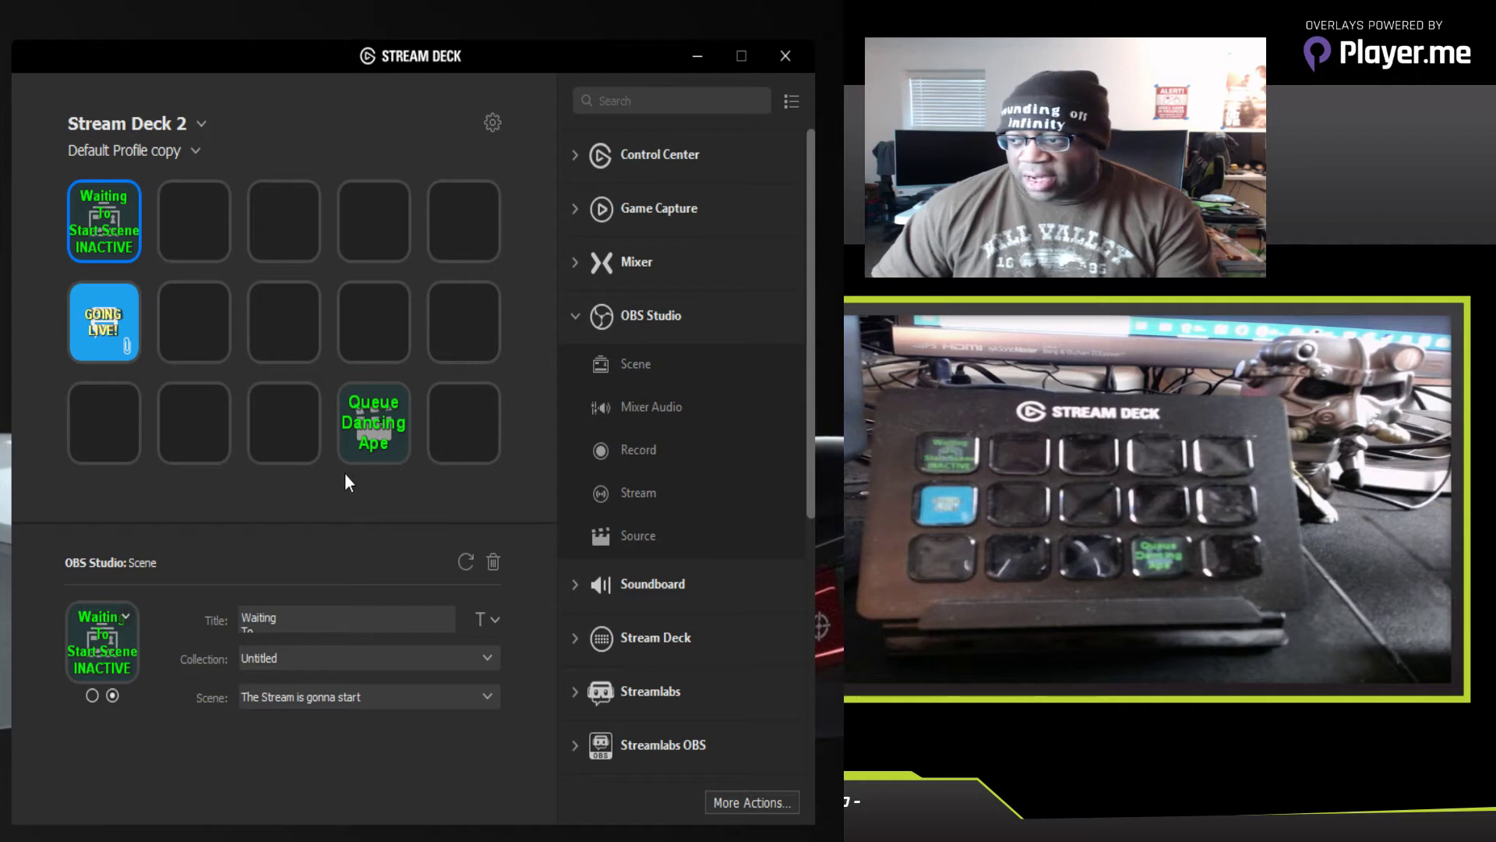
Step: Add an OBS Studio Scene action to the second key of the top row, titled "April", "Main Scene" and "ACTIVE" on three lines
{"action": "left_click", "coordinate": [201, 226]}
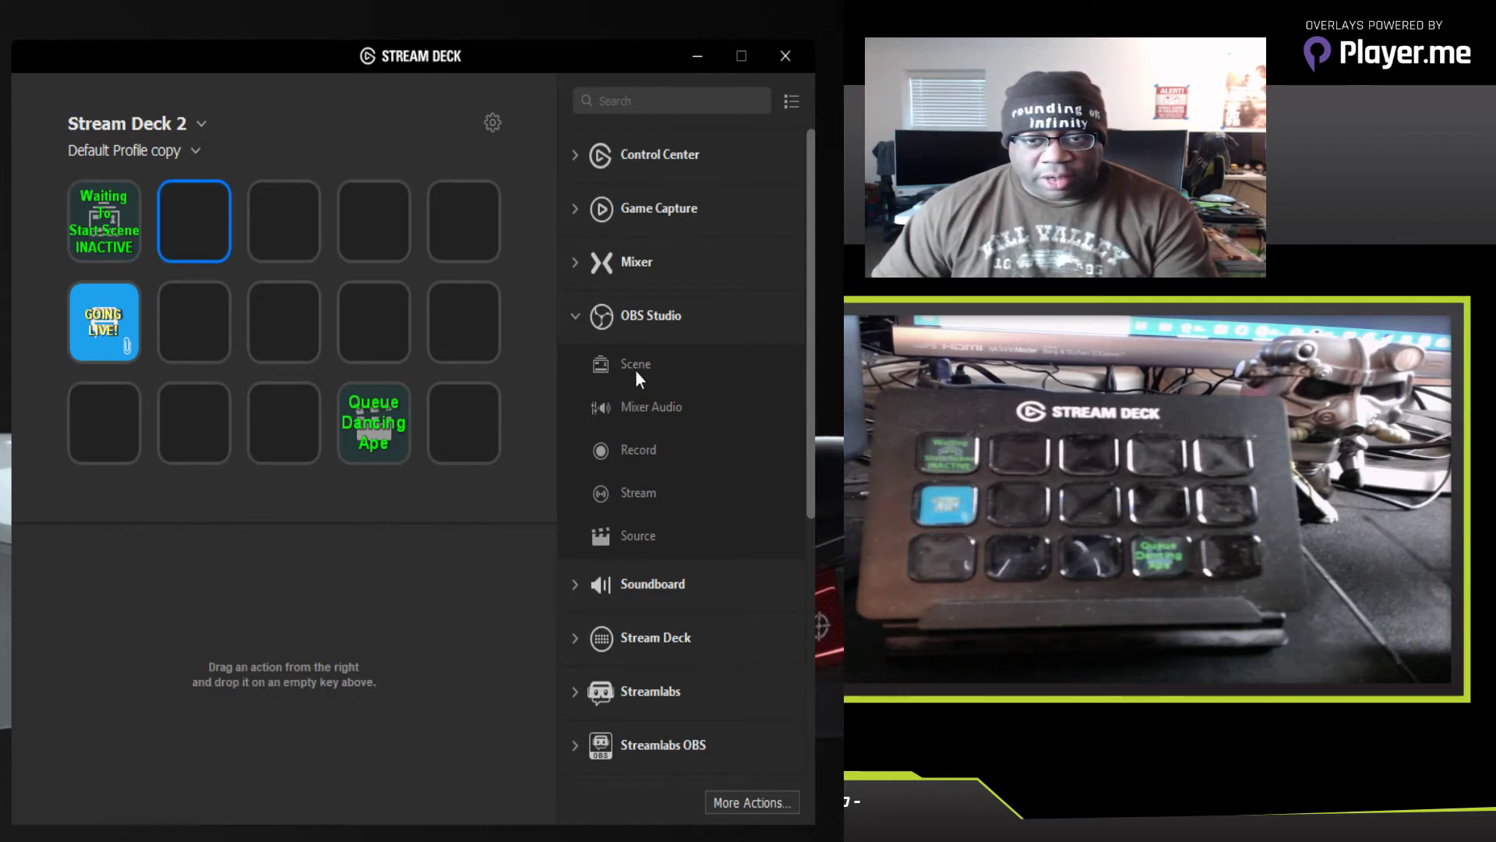
{"action": "left_click_drag", "start_coordinate": [635, 371], "coordinate": [181, 230]}
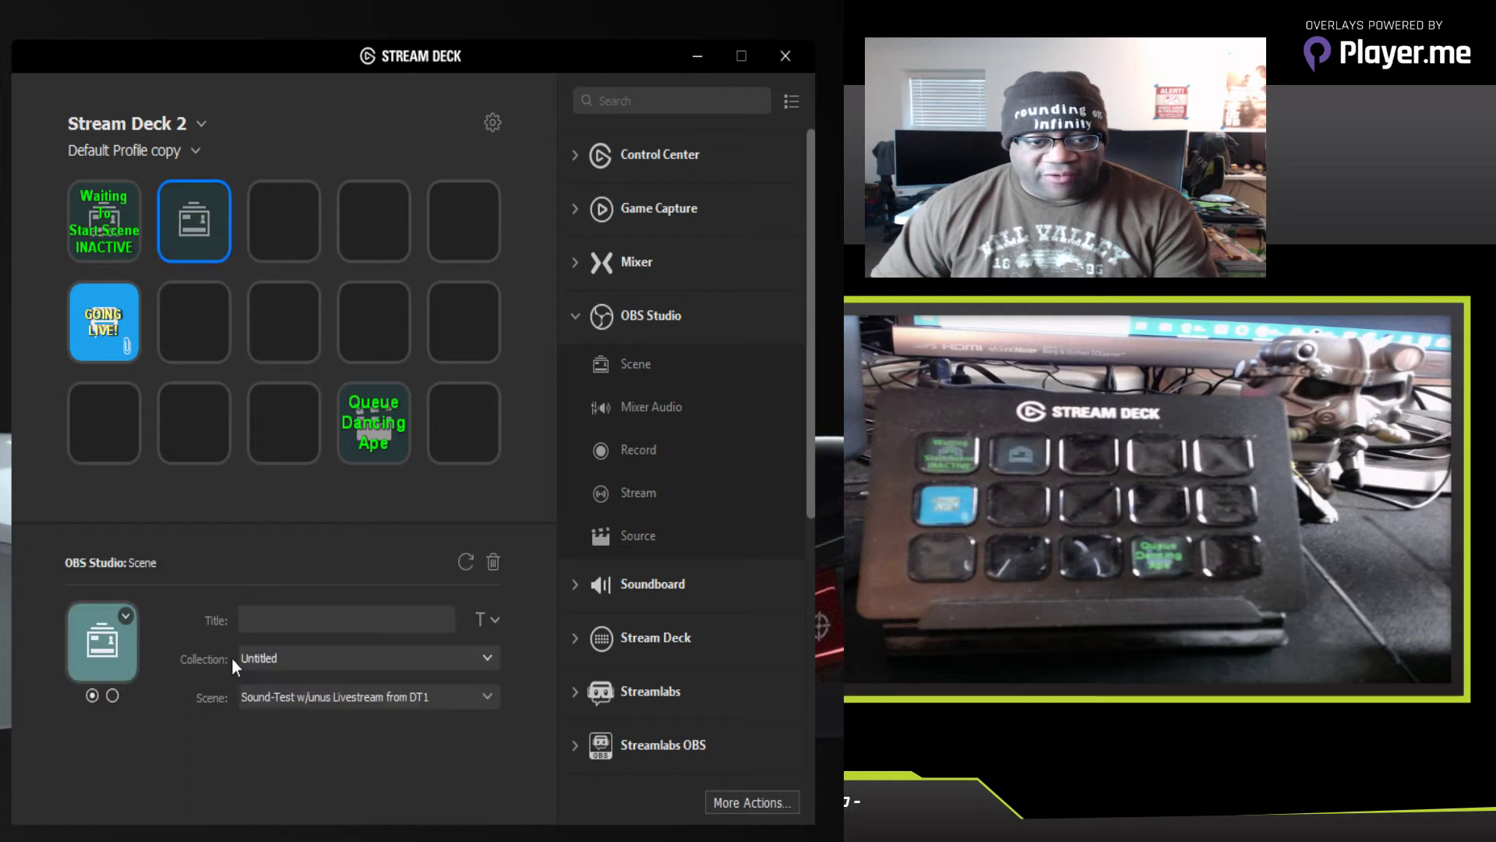
{"action": "left_click", "coordinate": [324, 621]}
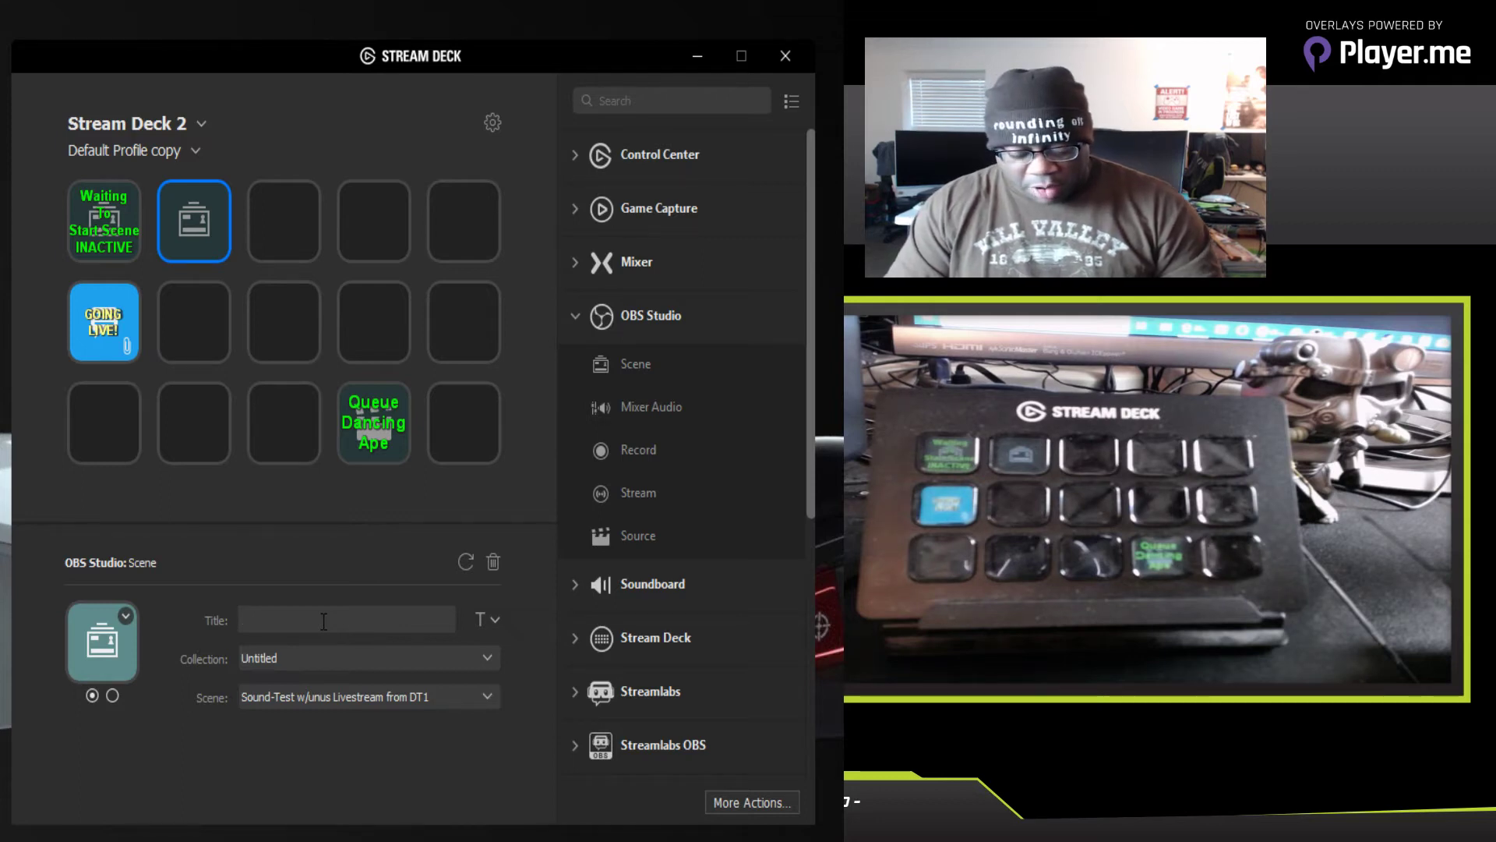
{"action": "type", "text": "April"}
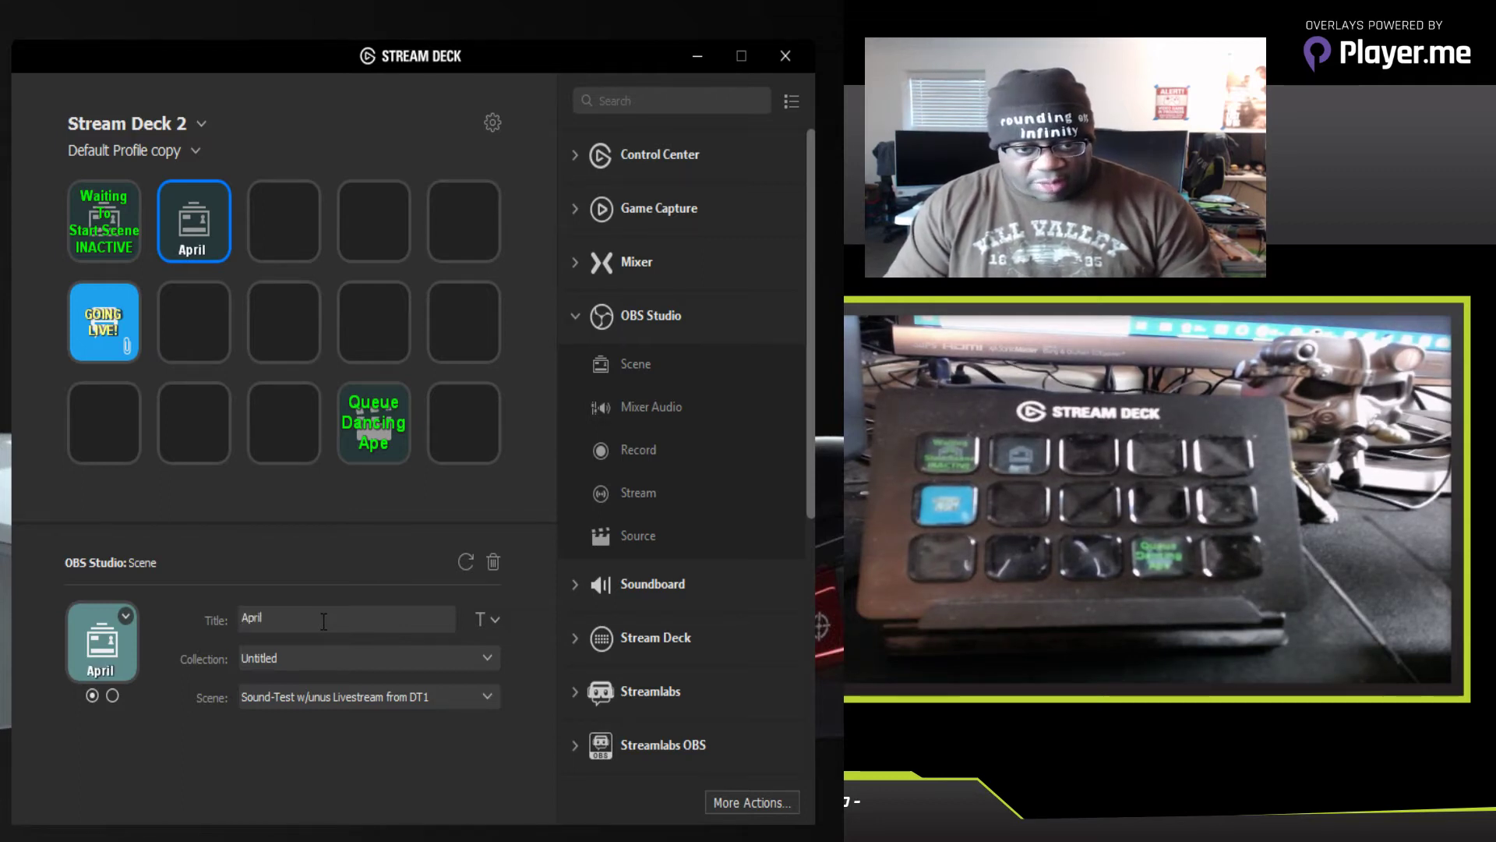
{"action": "key", "text": "Return"}
{"action": "type", "text": "Main Scene"}
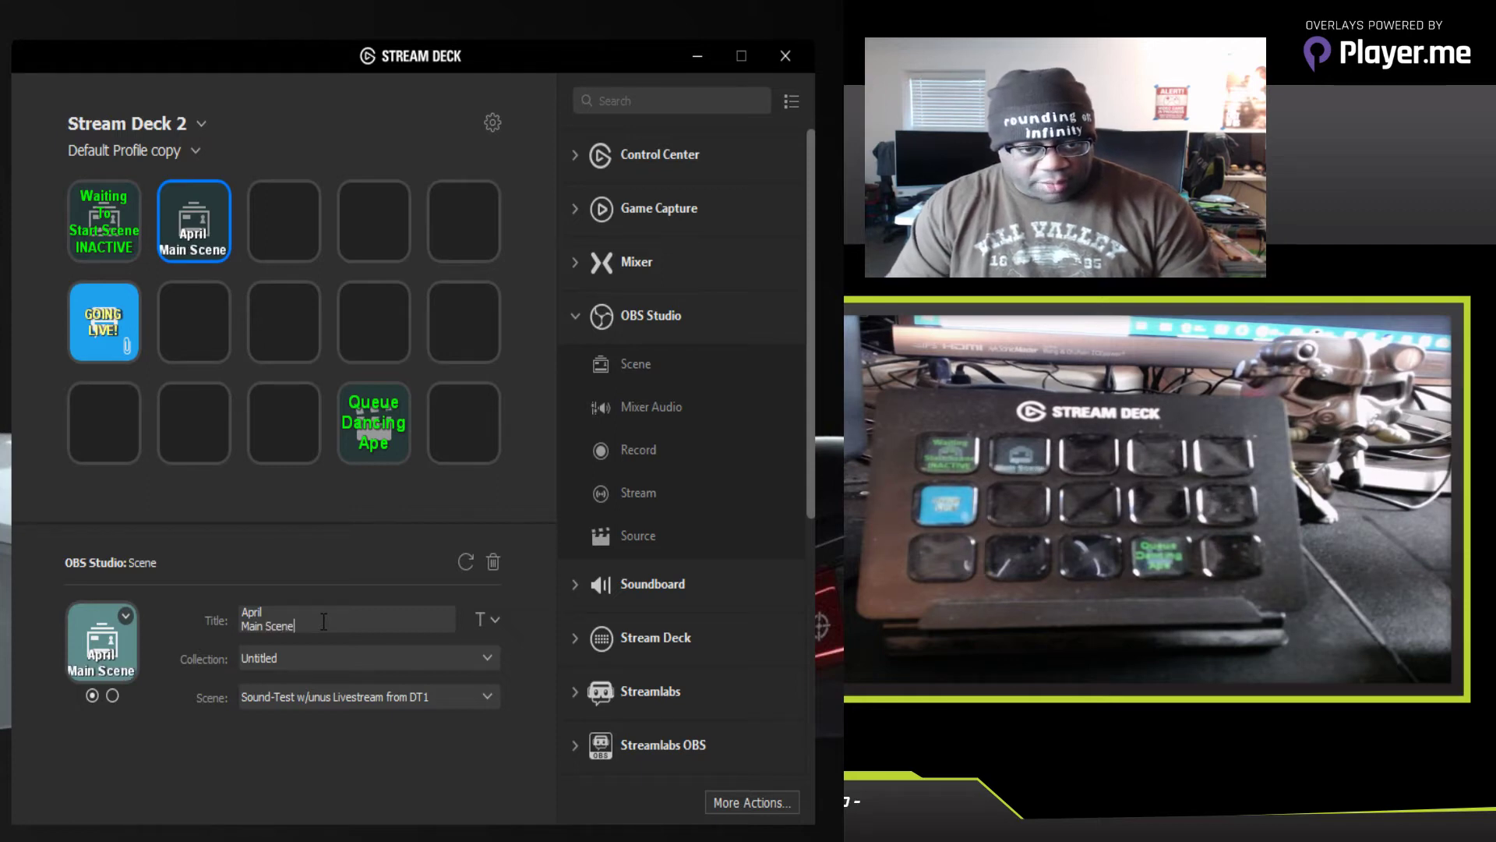
{"action": "key", "text": "Return"}
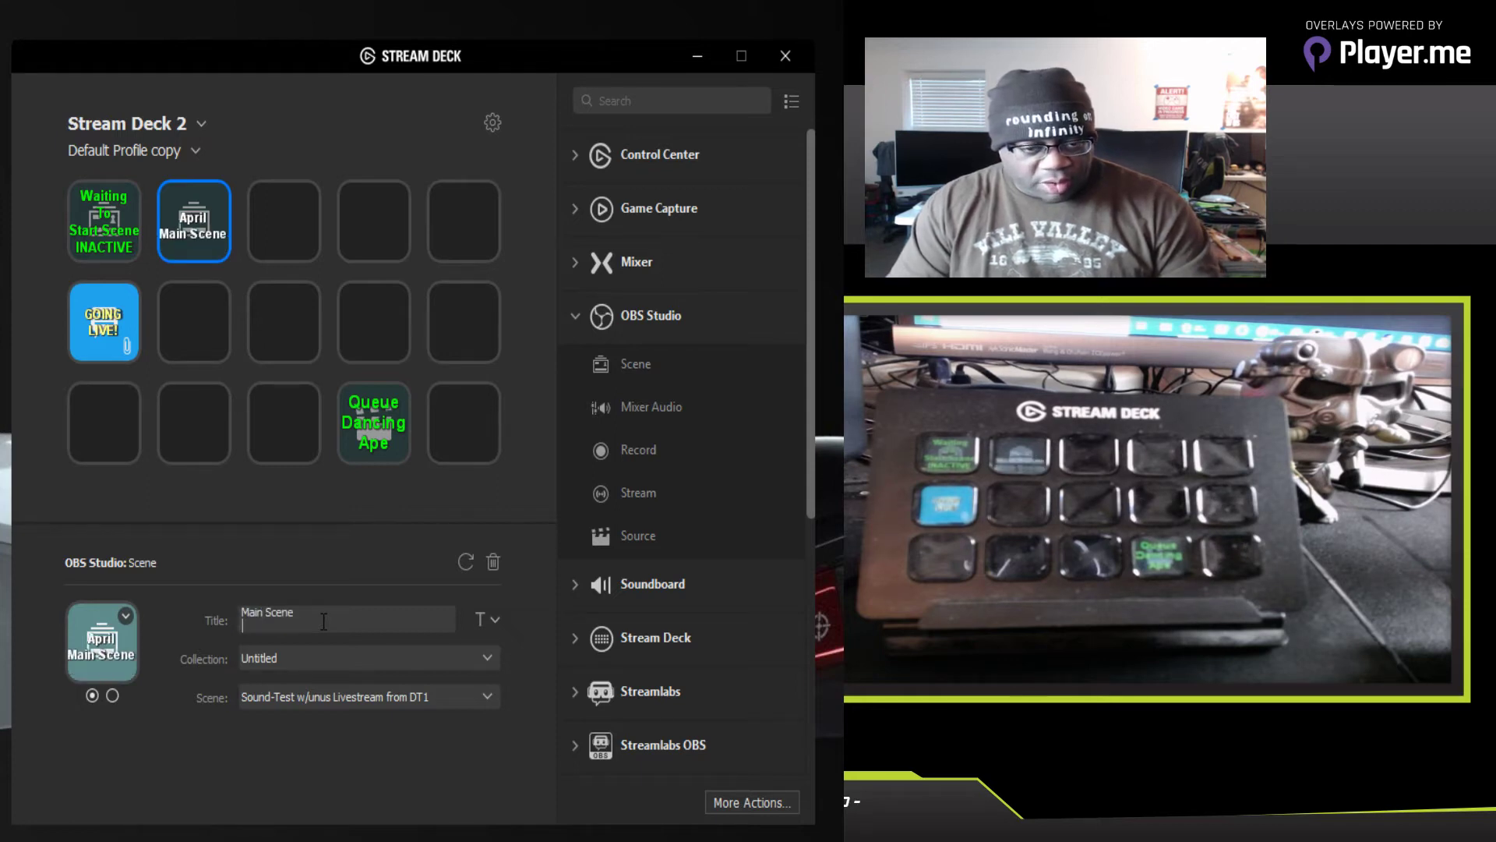
{"action": "type", "text": "ACTIVE"}
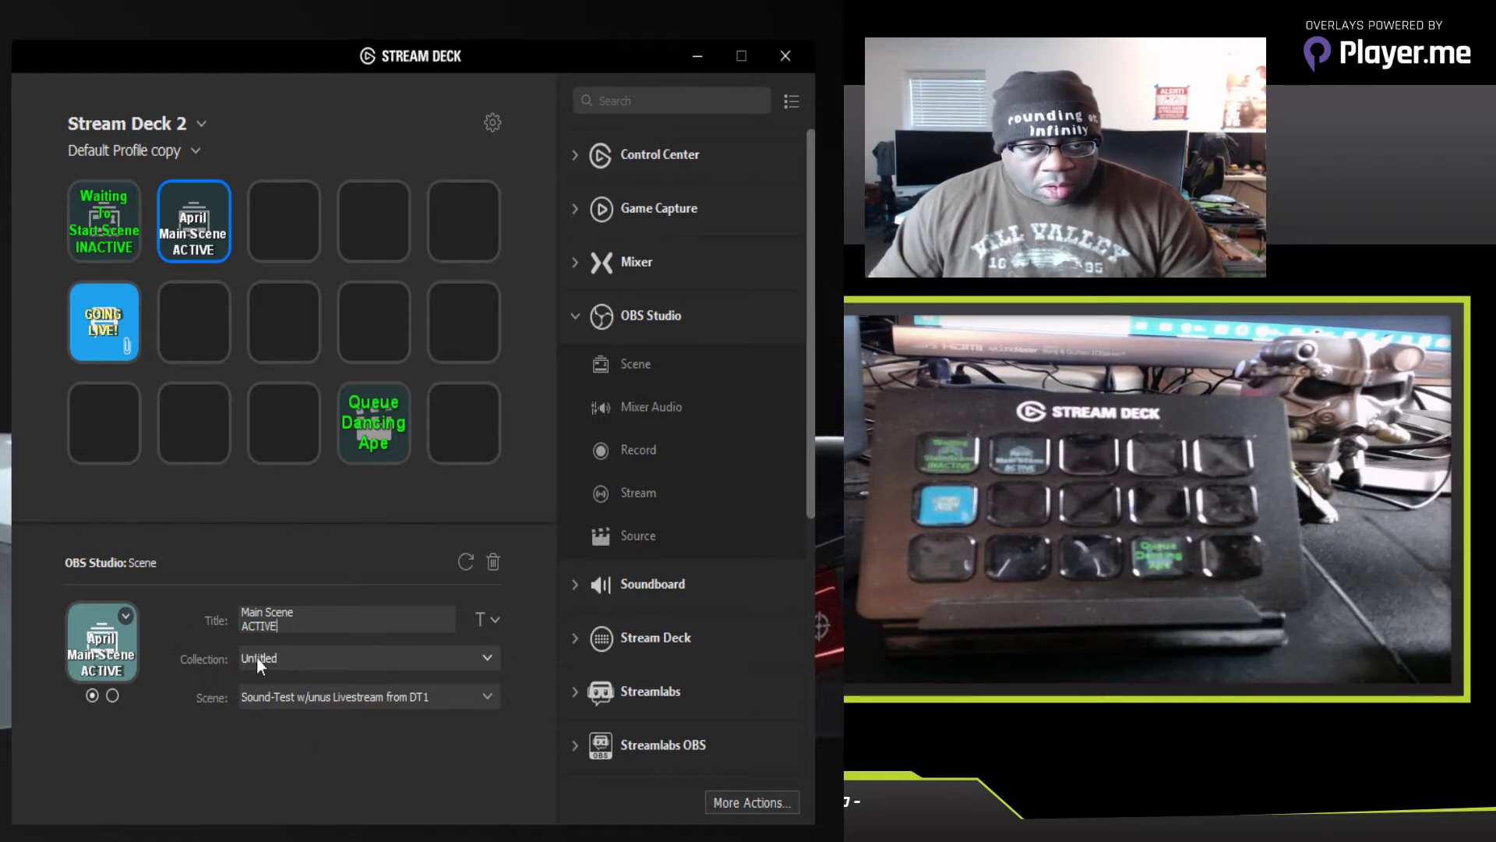
Step: Align the April Main Scene key's title to the middle, and keep its size at 9 pt after trying 10 pt
{"action": "left_click", "coordinate": [494, 624]}
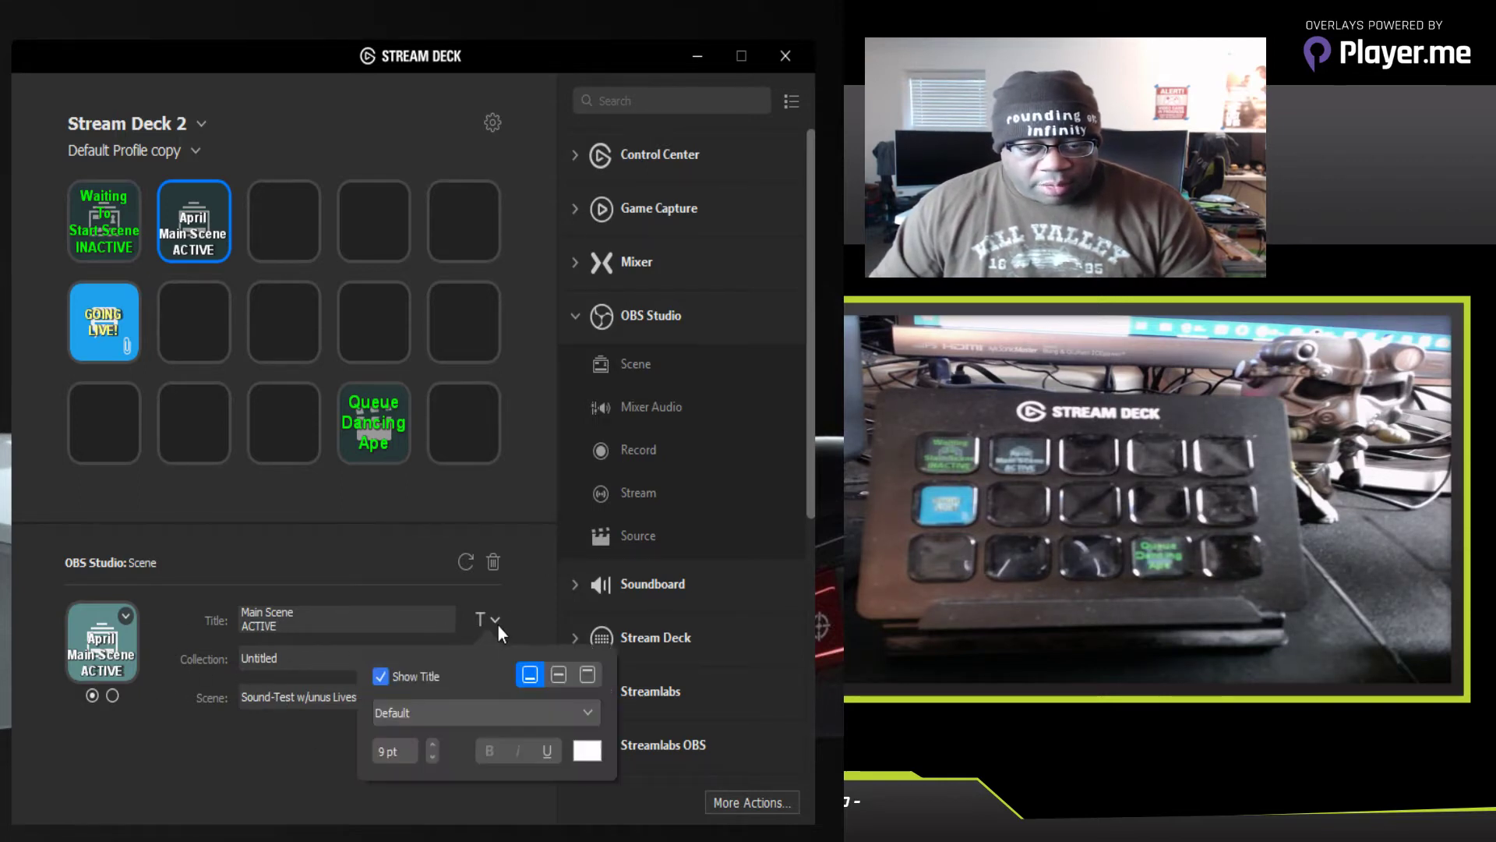
{"action": "left_click", "coordinate": [558, 674]}
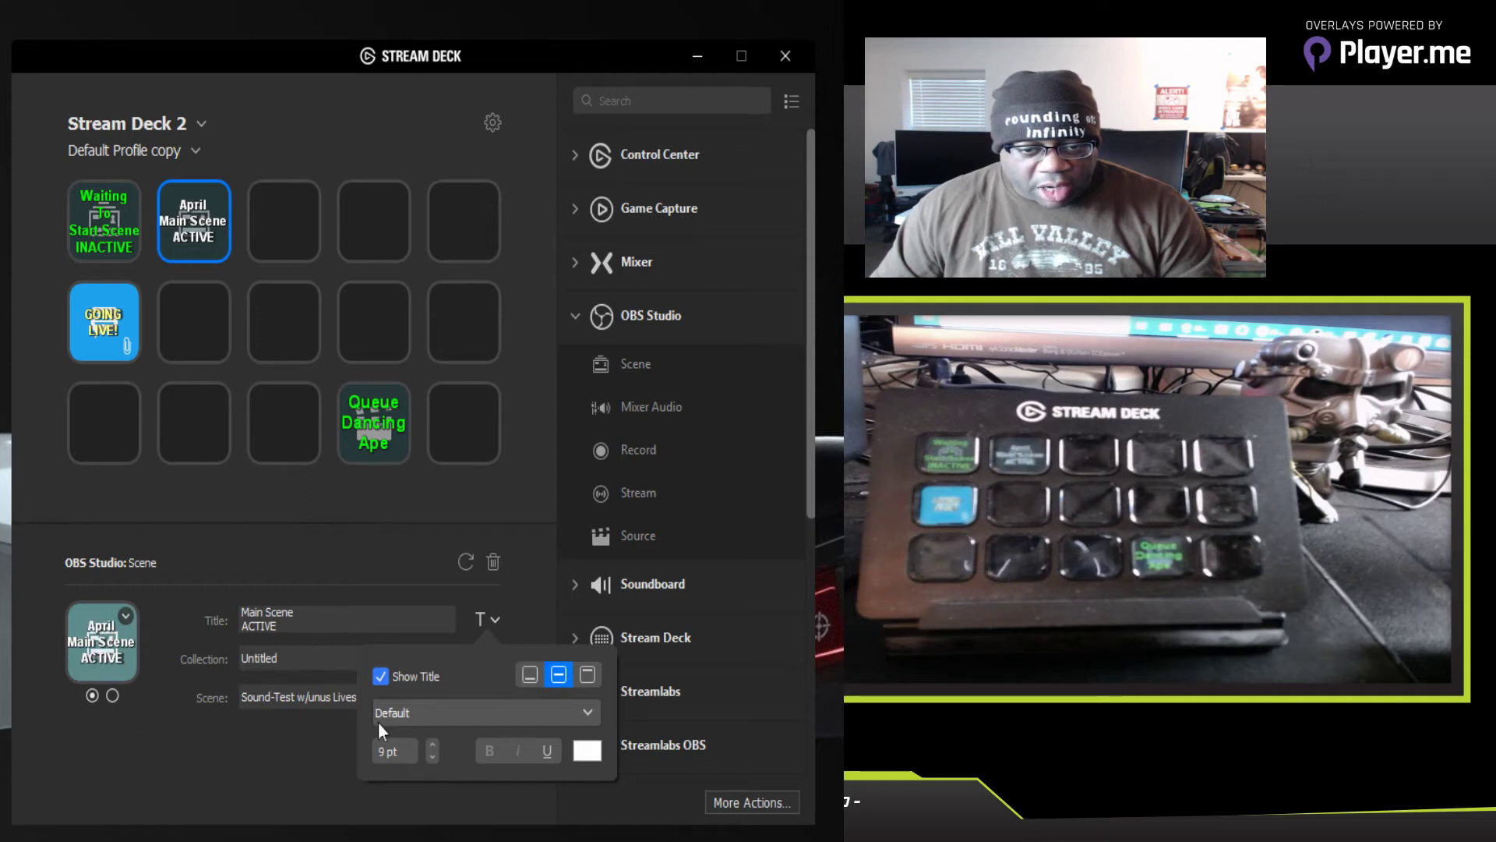
{"action": "left_click", "coordinate": [432, 744]}
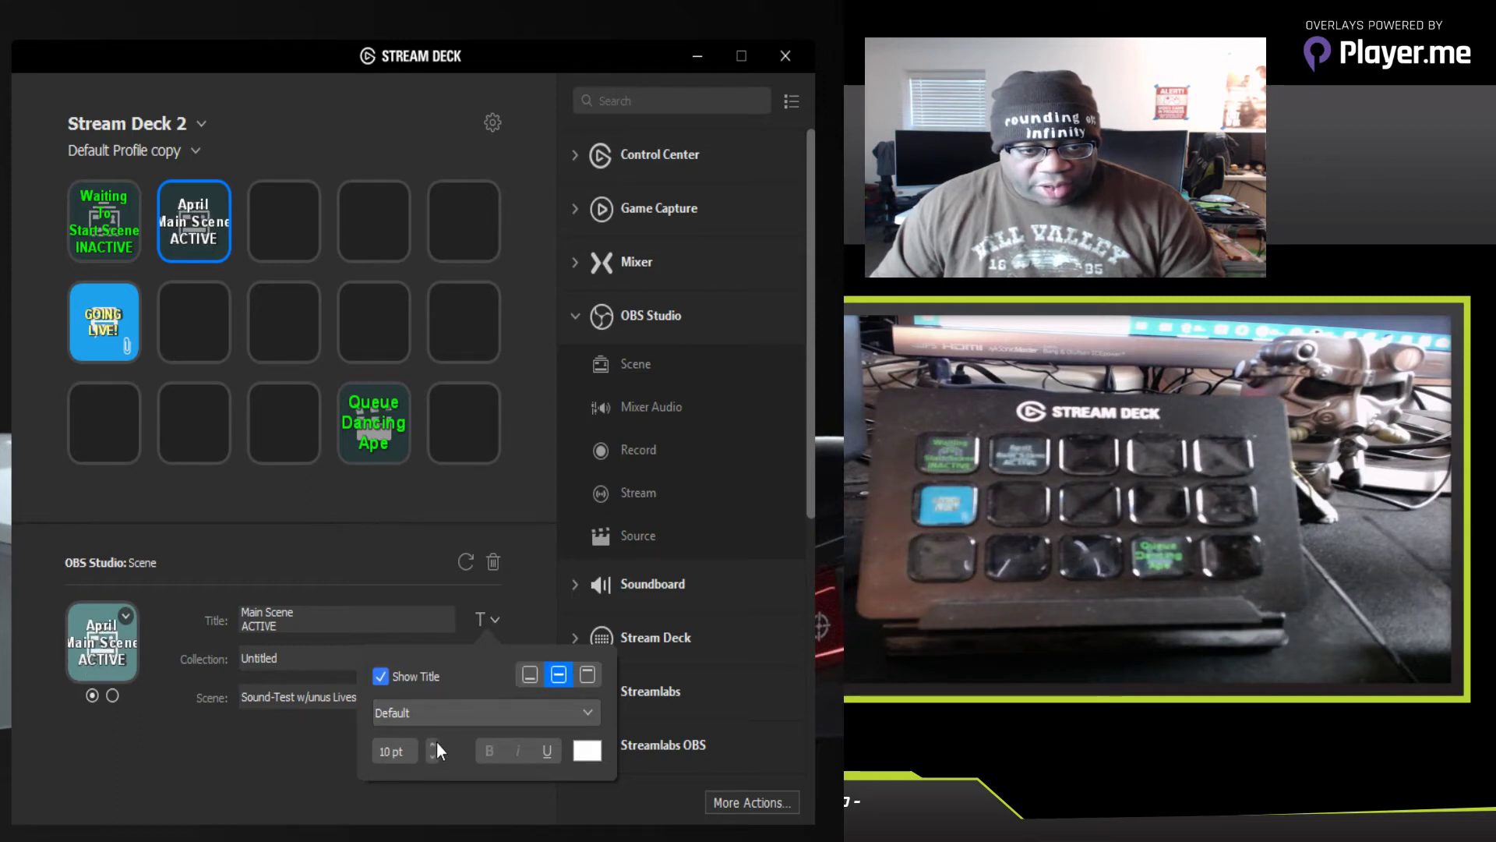
{"action": "left_click", "coordinate": [432, 756]}
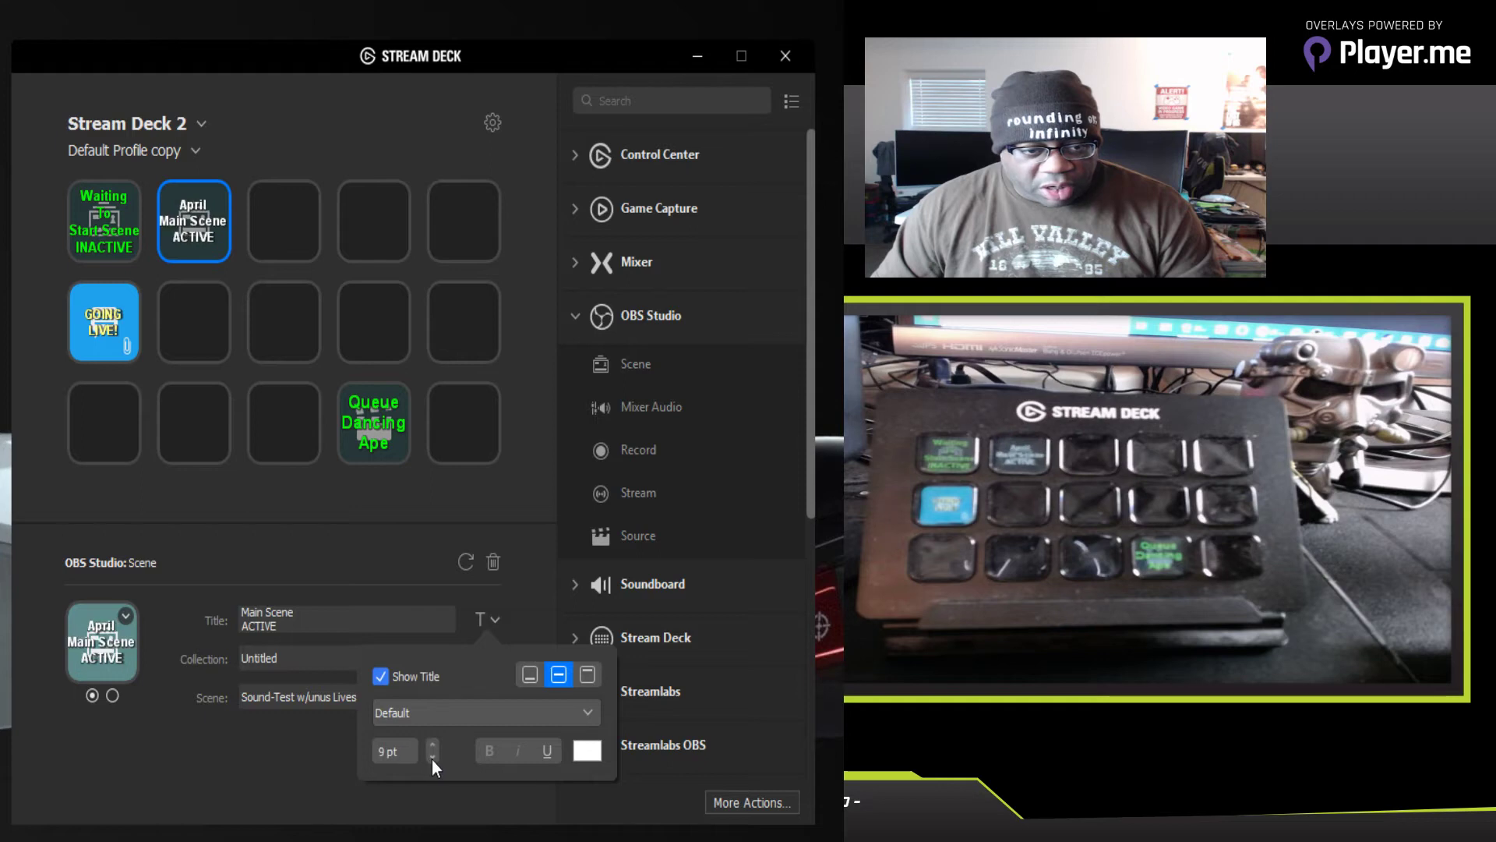
Step: Color the April Main Scene key's title bright green and assign the scene "April 2019 Main Scene" to the key
{"action": "left_click", "coordinate": [586, 750]}
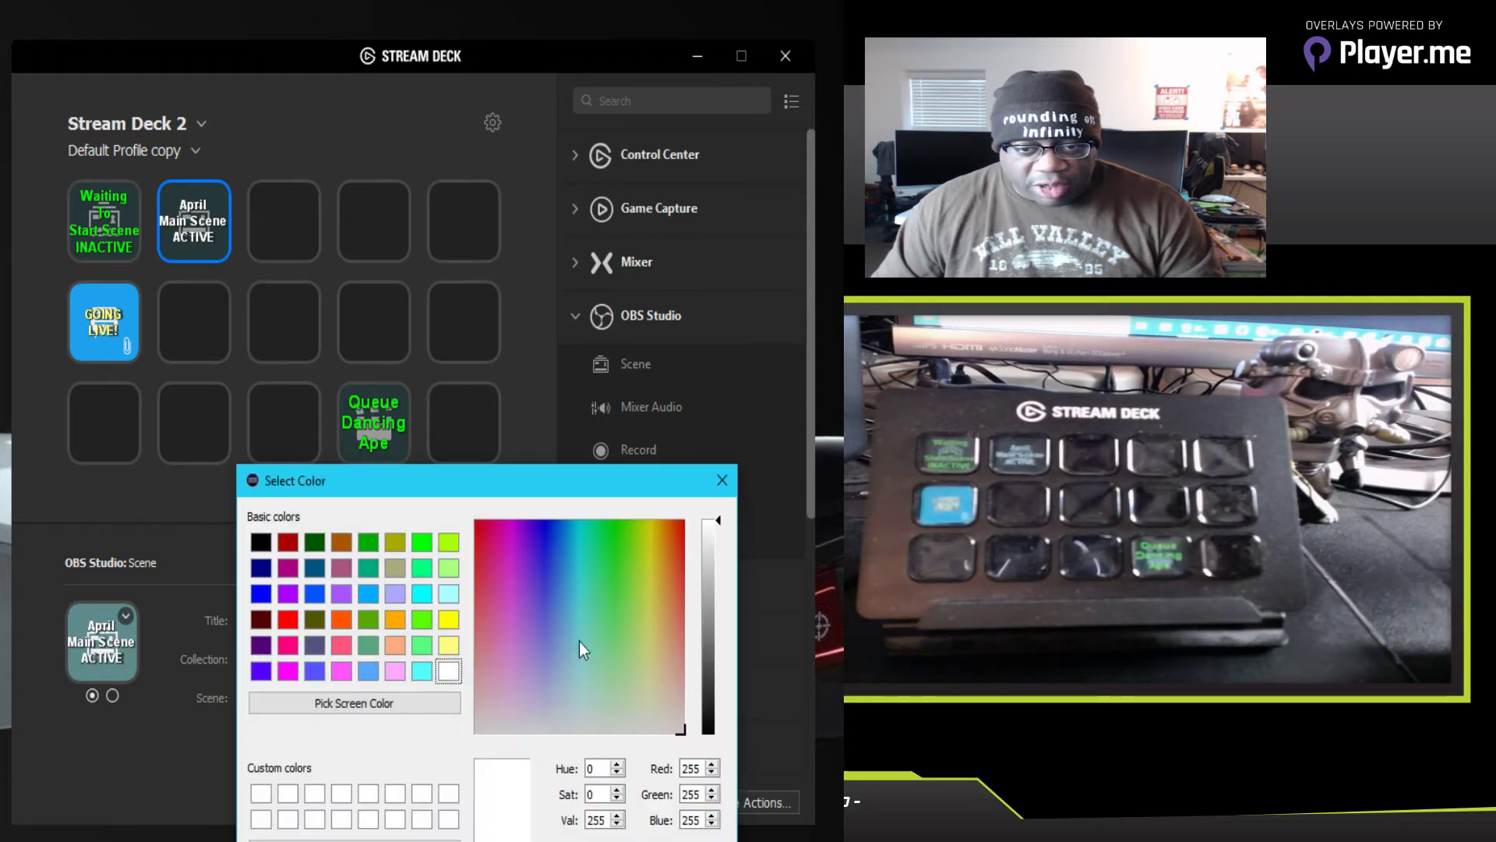
{"action": "left_click", "coordinate": [421, 541]}
{"action": "key", "text": "Return"}
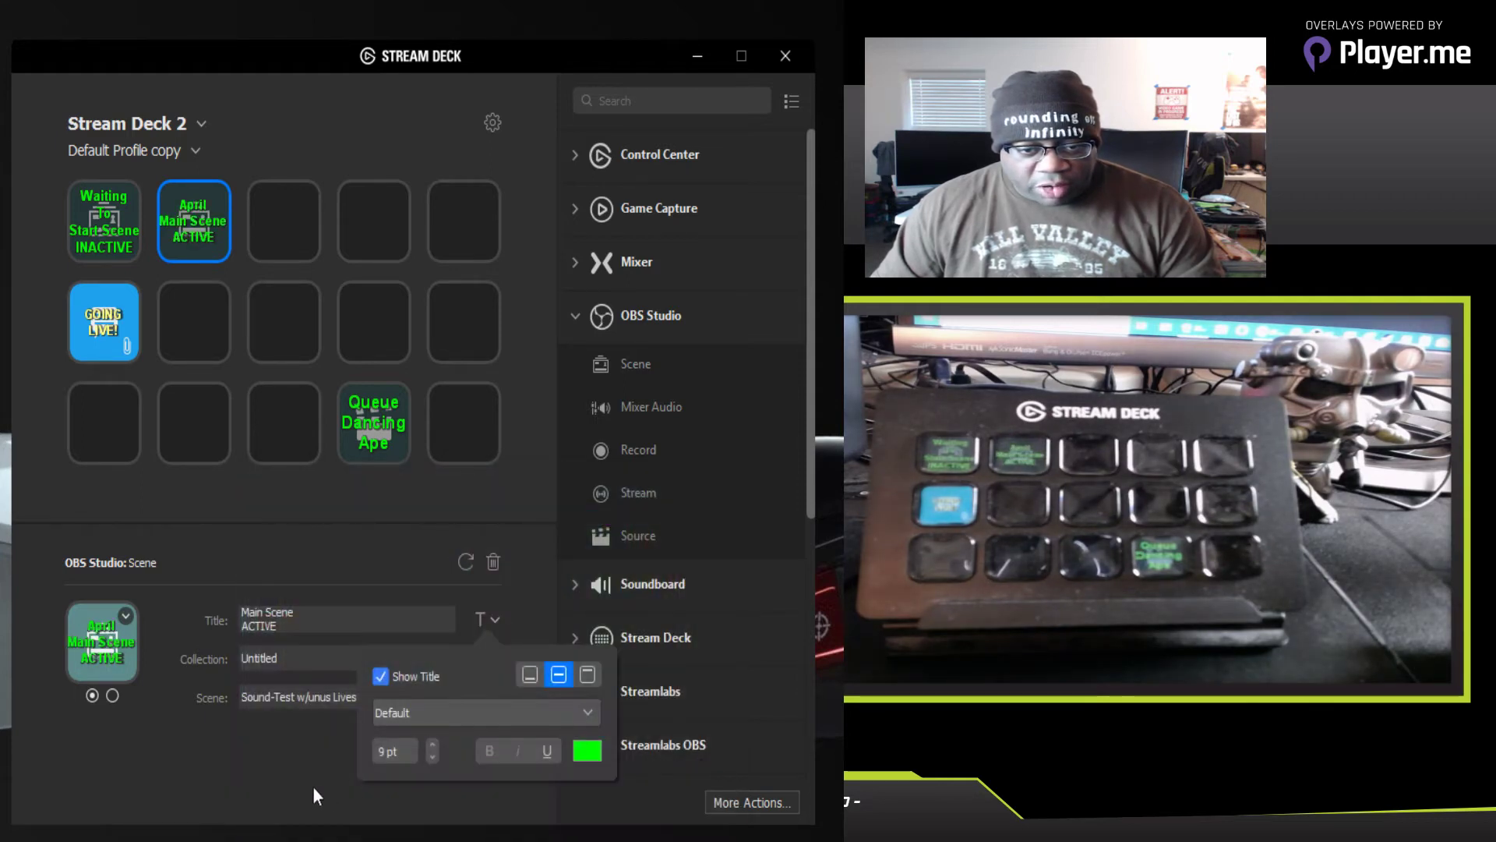
{"action": "left_click", "coordinate": [375, 816]}
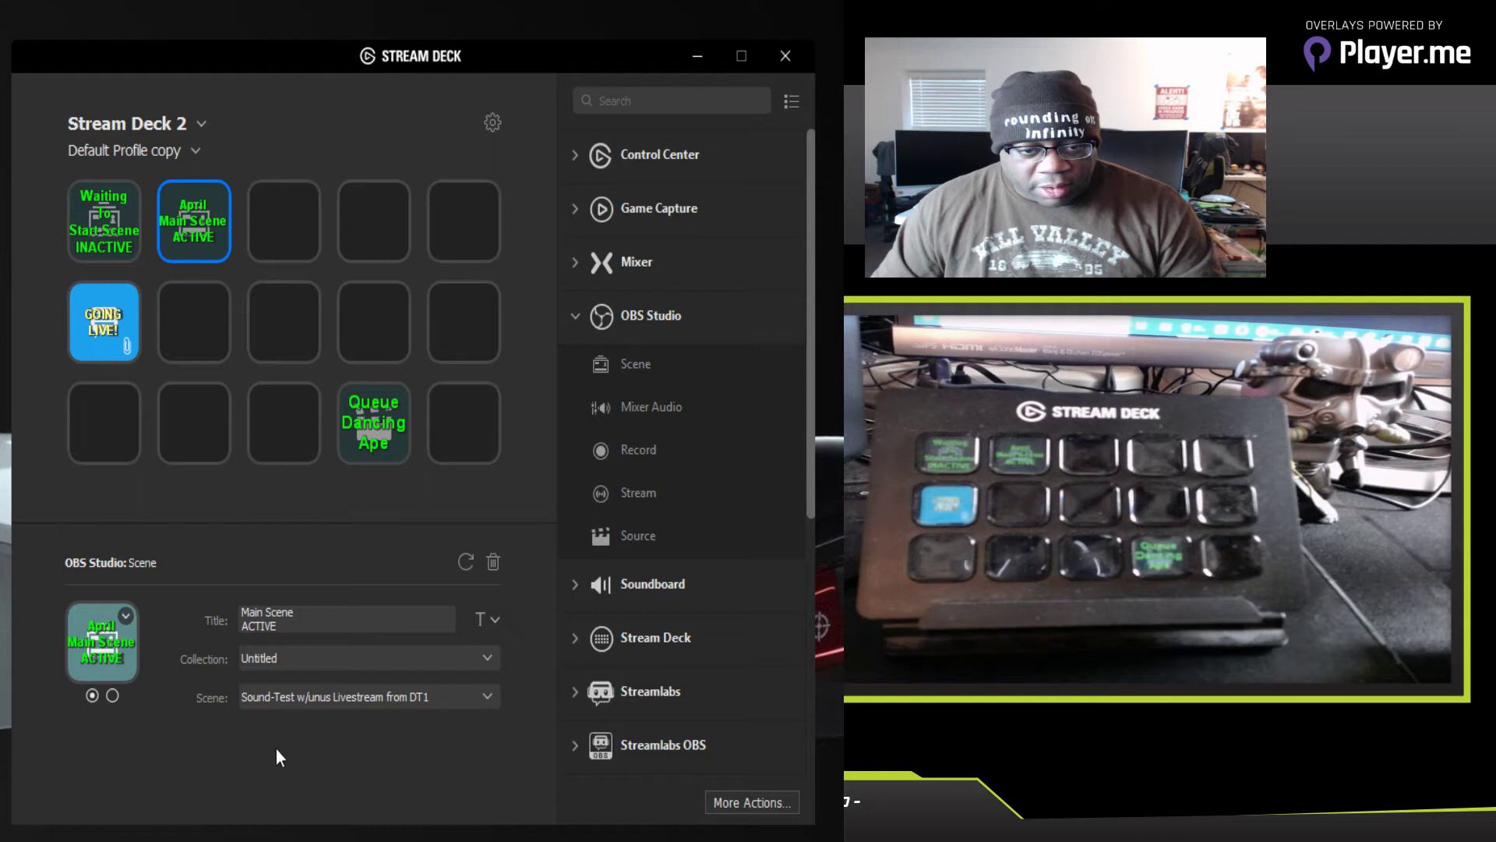
{"action": "left_click", "coordinate": [485, 699]}
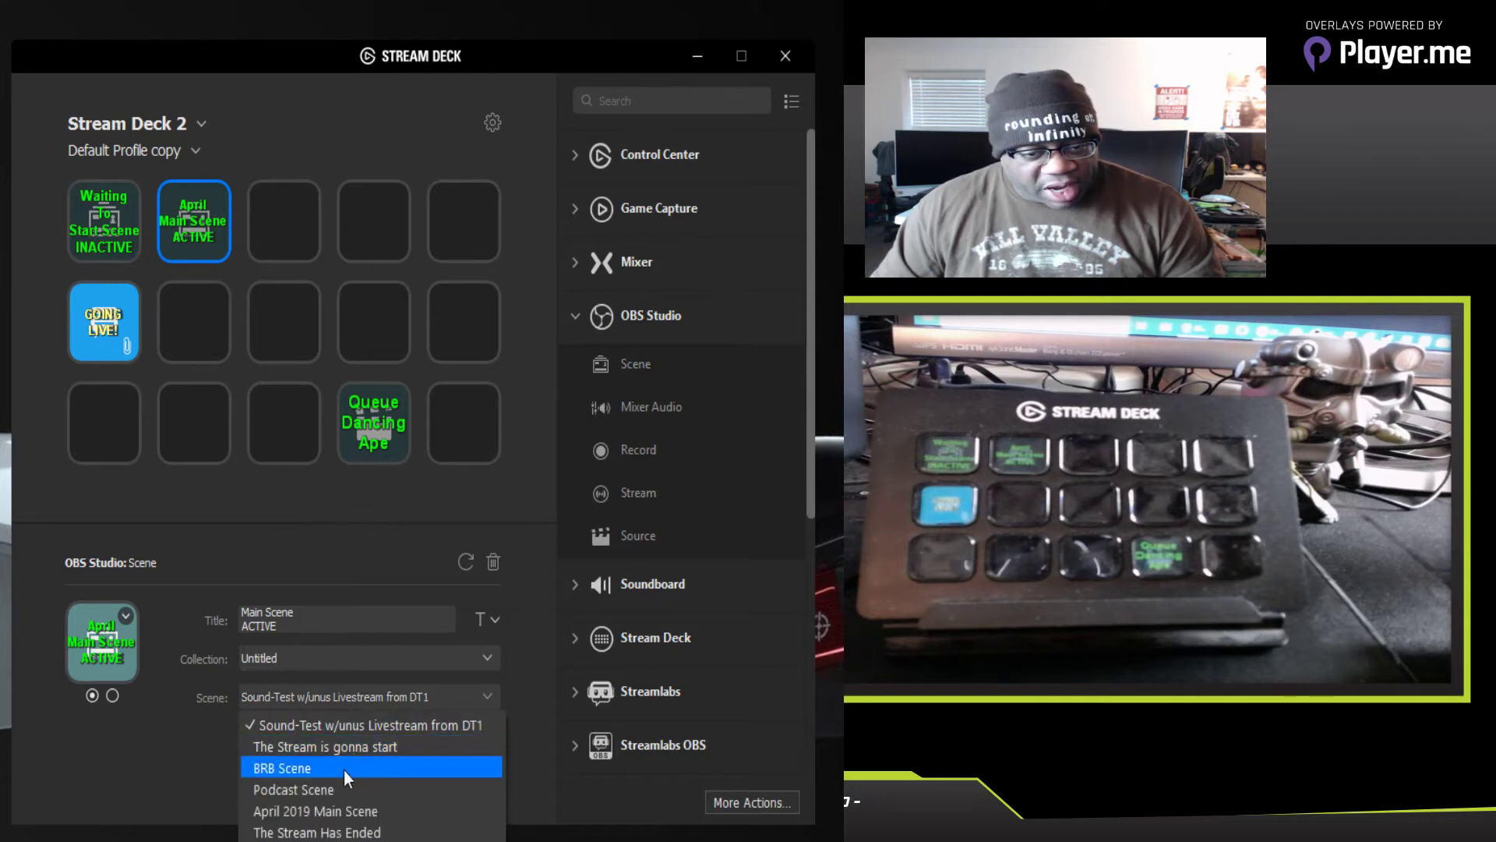
{"action": "left_click", "coordinate": [340, 814]}
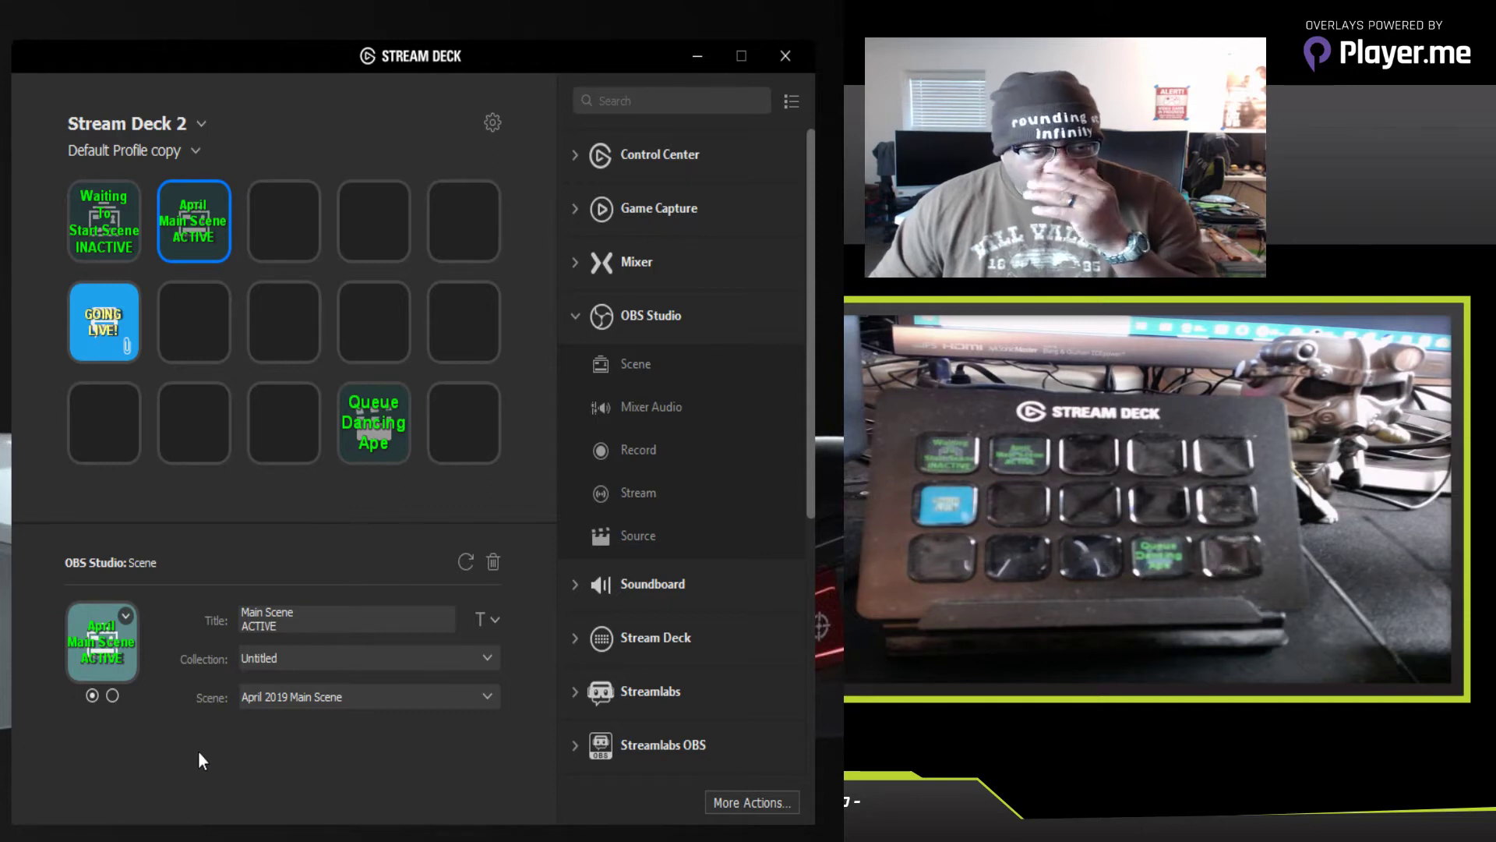
Step: Remove the ACTIVE line from the title of the April Main Scene key's second state
{"action": "left_click", "coordinate": [113, 696]}
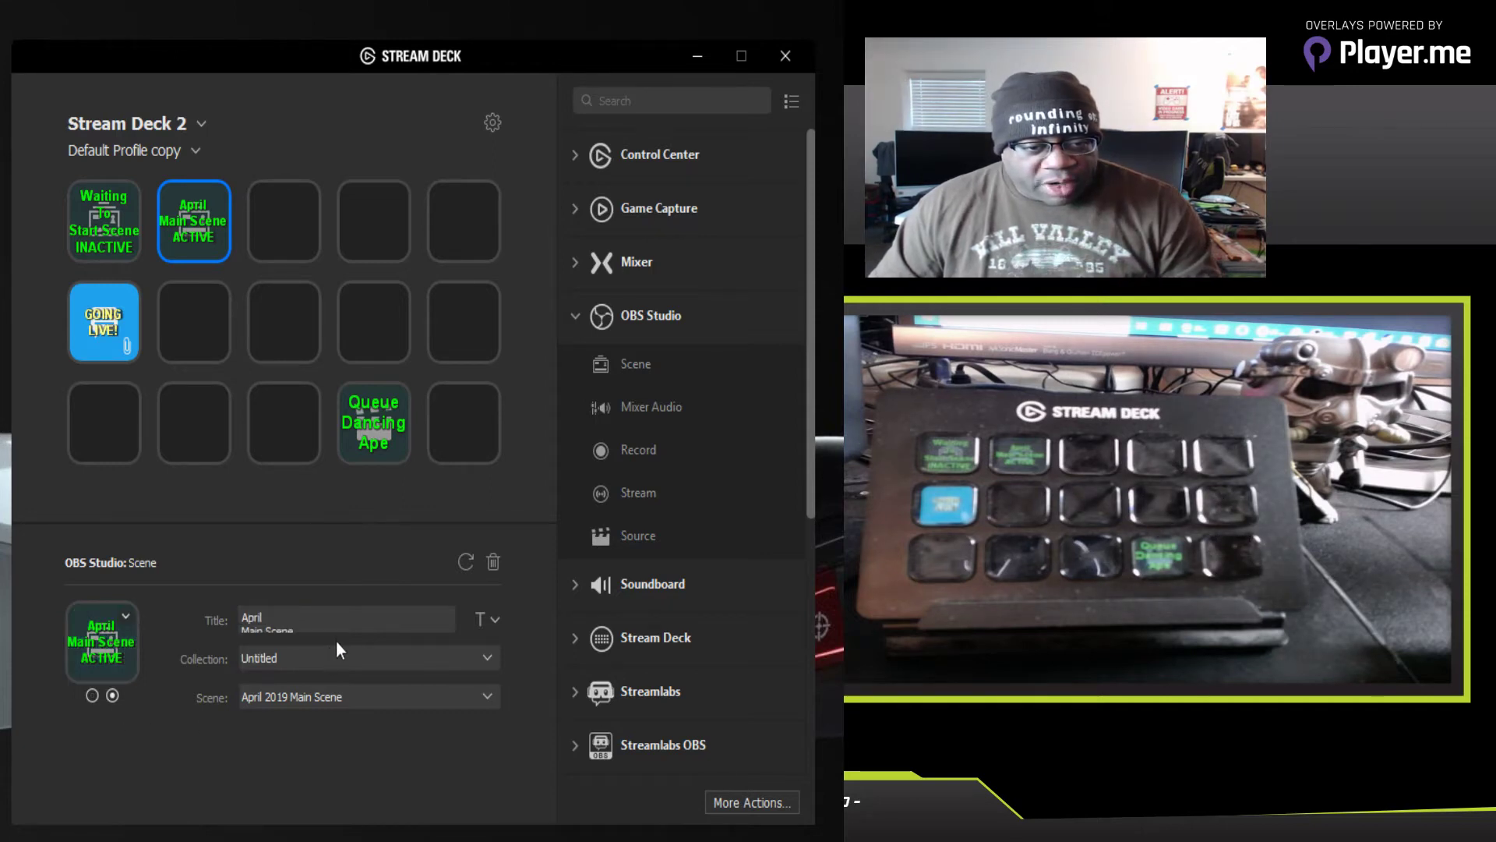
{"action": "scroll", "coordinate": [340, 622], "scroll_direction": "down", "scroll_amount": 1}
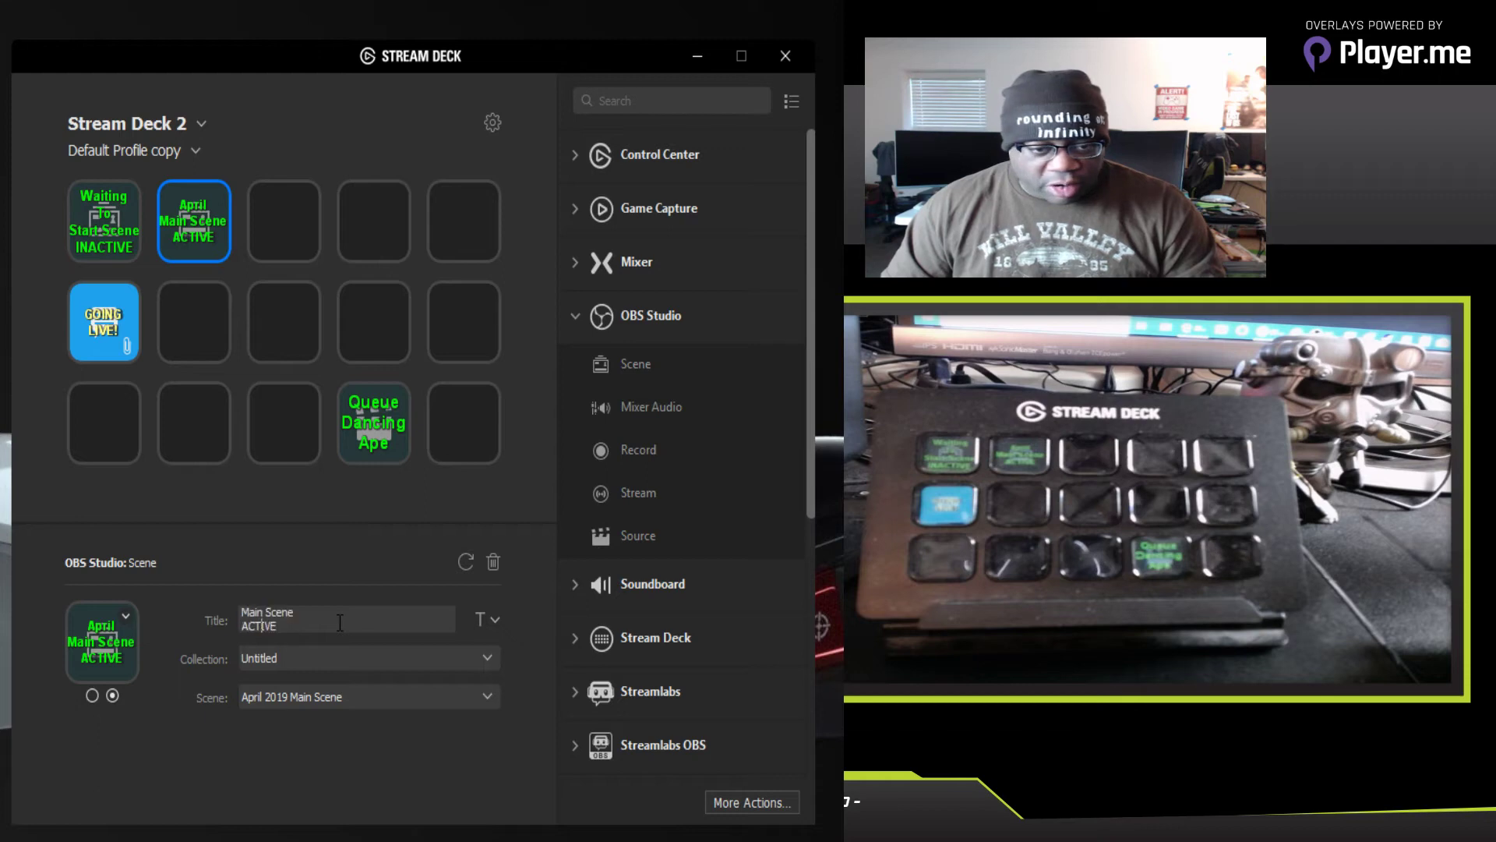
{"action": "key", "text": "BackSpace"}
{"action": "key", "text": "BackSpace"}
{"action": "key", "text": "BackSpace"}
{"action": "key", "text": "BackSpace"}
{"action": "key", "text": "BackSpace"}
{"action": "key", "text": "BackSpace"}
{"action": "key", "text": "BackSpace"}
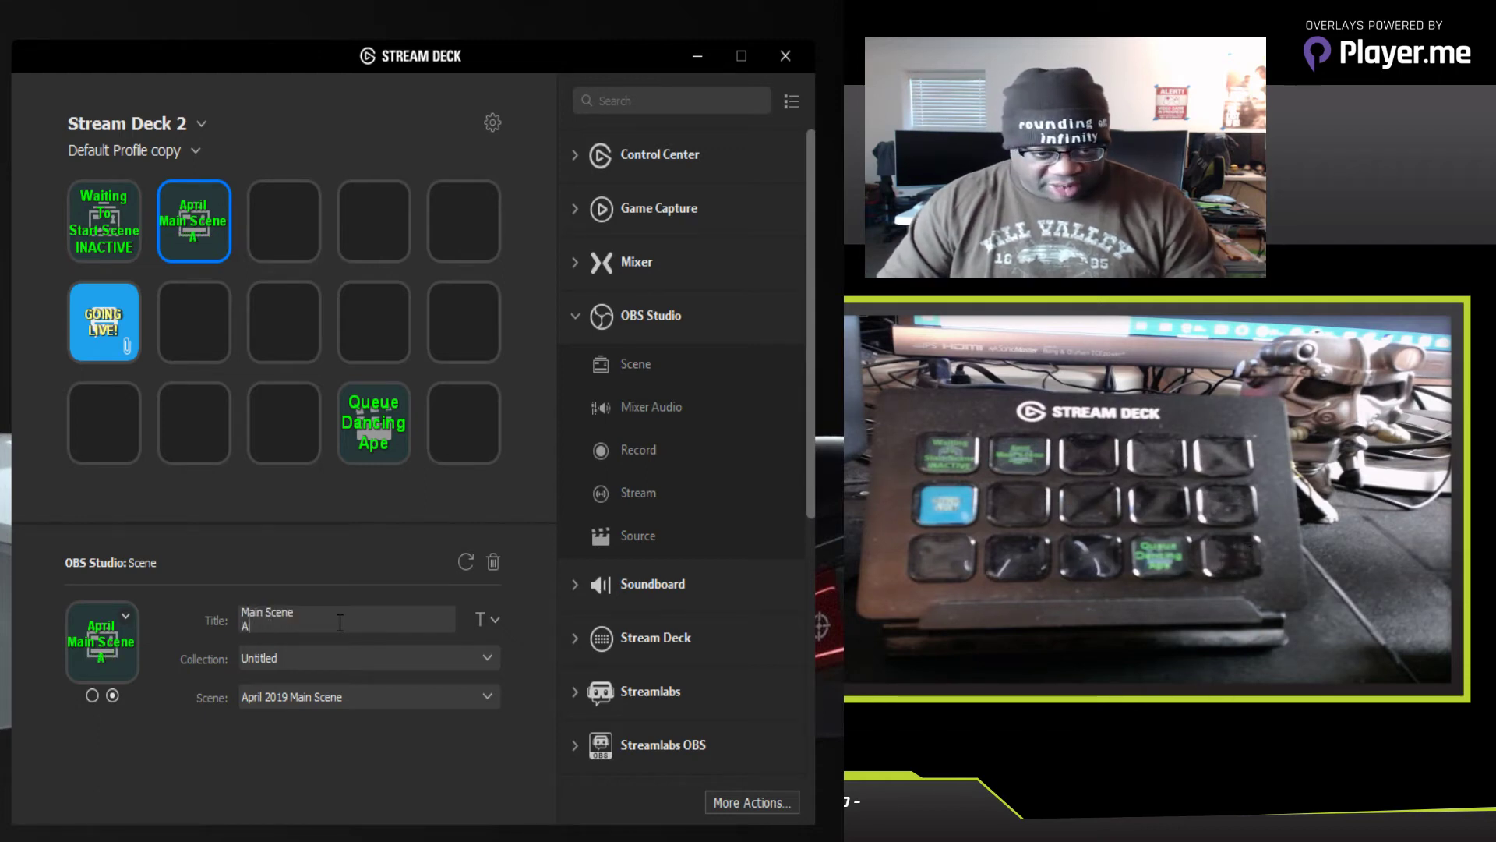
{"action": "key", "text": "BackSpace"}
{"action": "type", "text": "ene"}
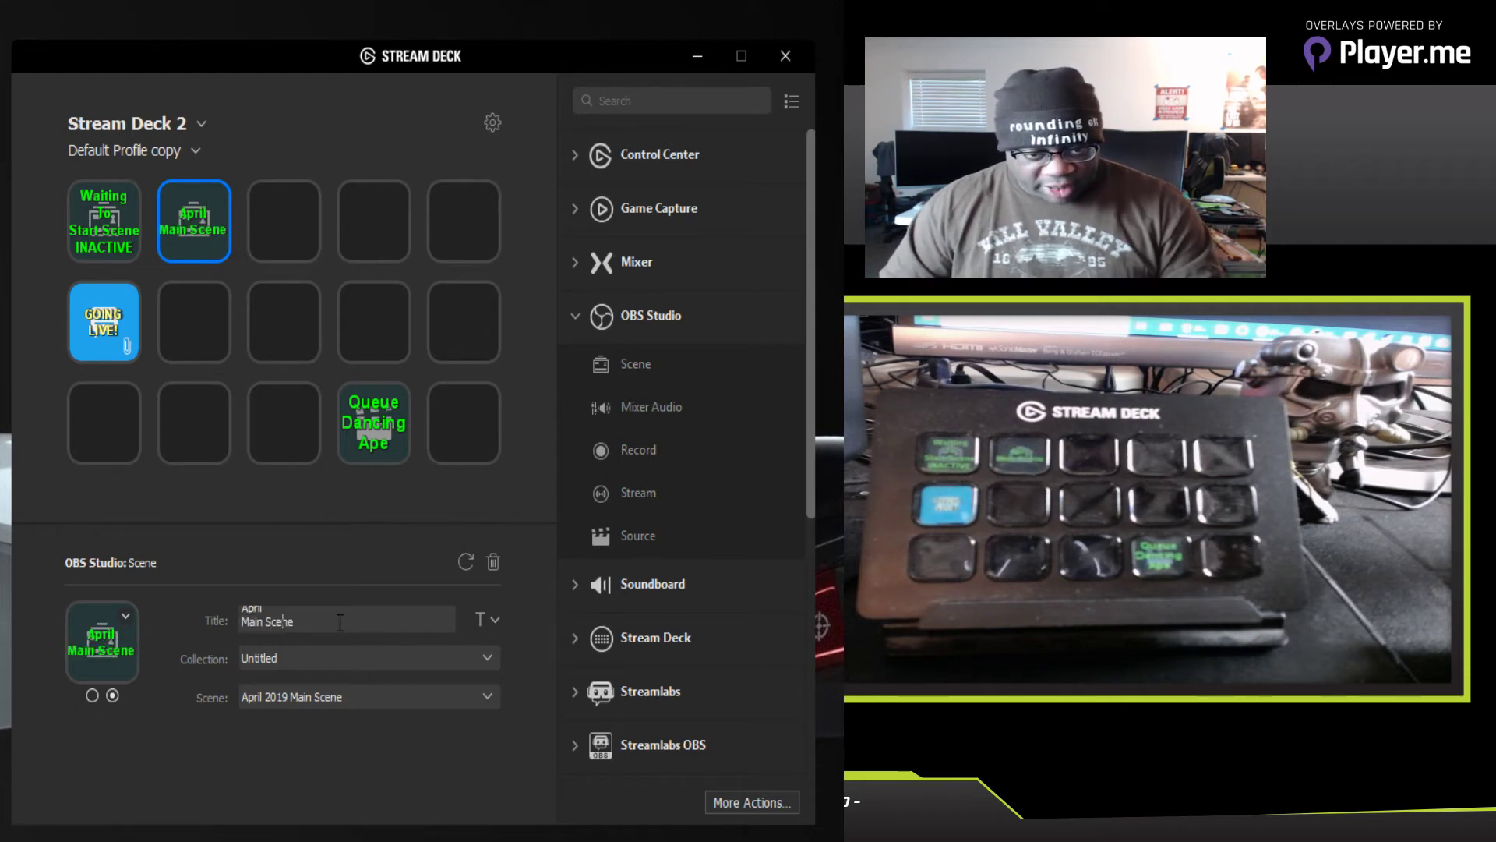
Step: Split "Main Scene" onto two lines in the second state's title of the April key
{"action": "key", "text": "Left"}
{"action": "key", "text": "Left"}
{"action": "key", "text": "Left"}
{"action": "key", "text": "Left"}
{"action": "key", "text": "Left"}
{"action": "key", "text": "BackSpace"}
{"action": "key", "text": "Return"}
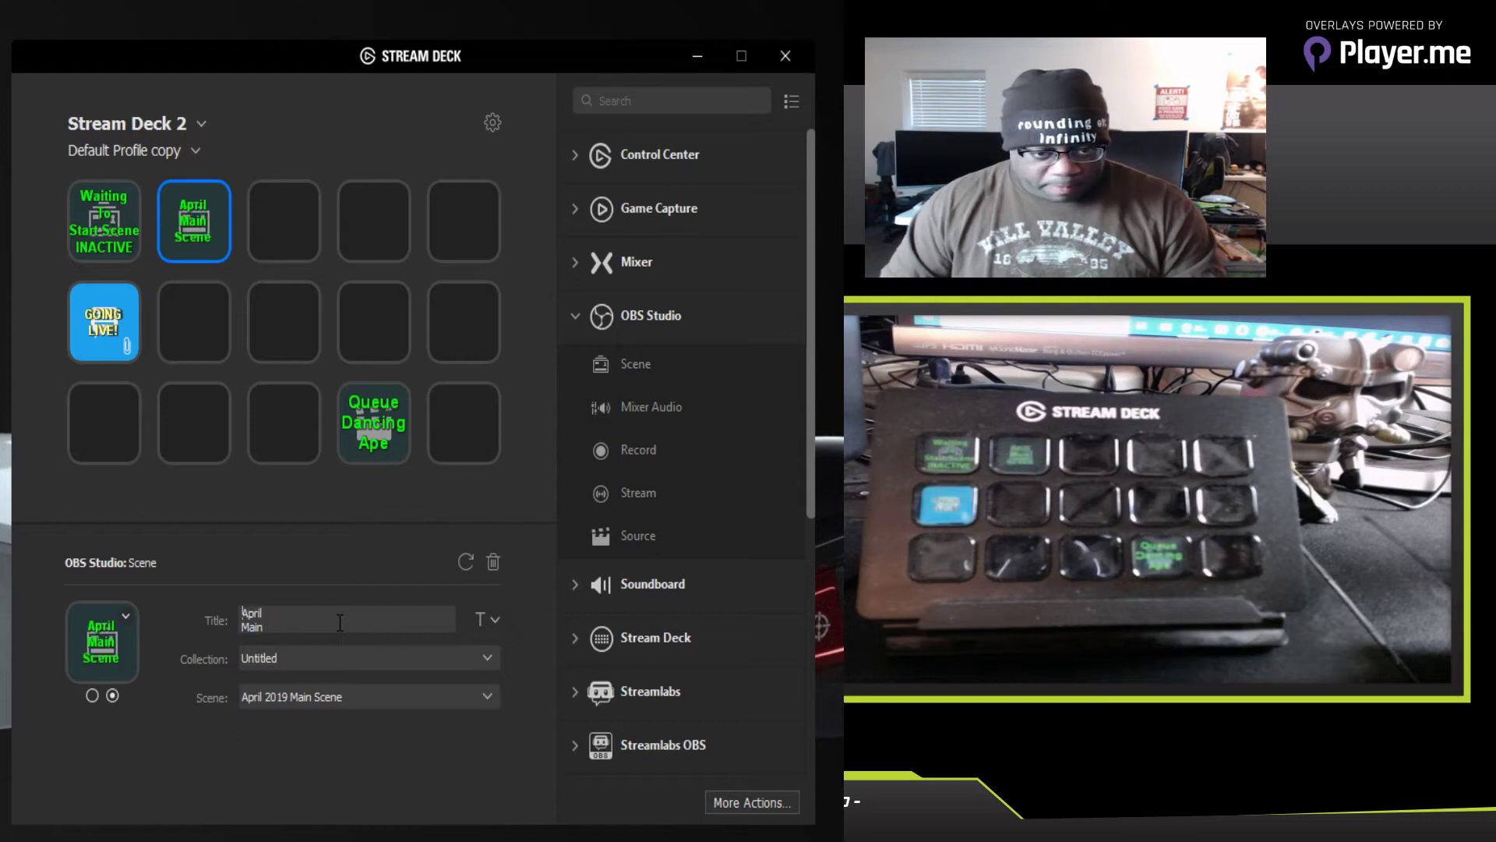
Step: Add the line "Activate" above "April" in the second state's title, and view the key's first state
{"action": "key", "text": "Return"}
{"action": "key", "text": "Up"}
{"action": "type", "text": "Act"}
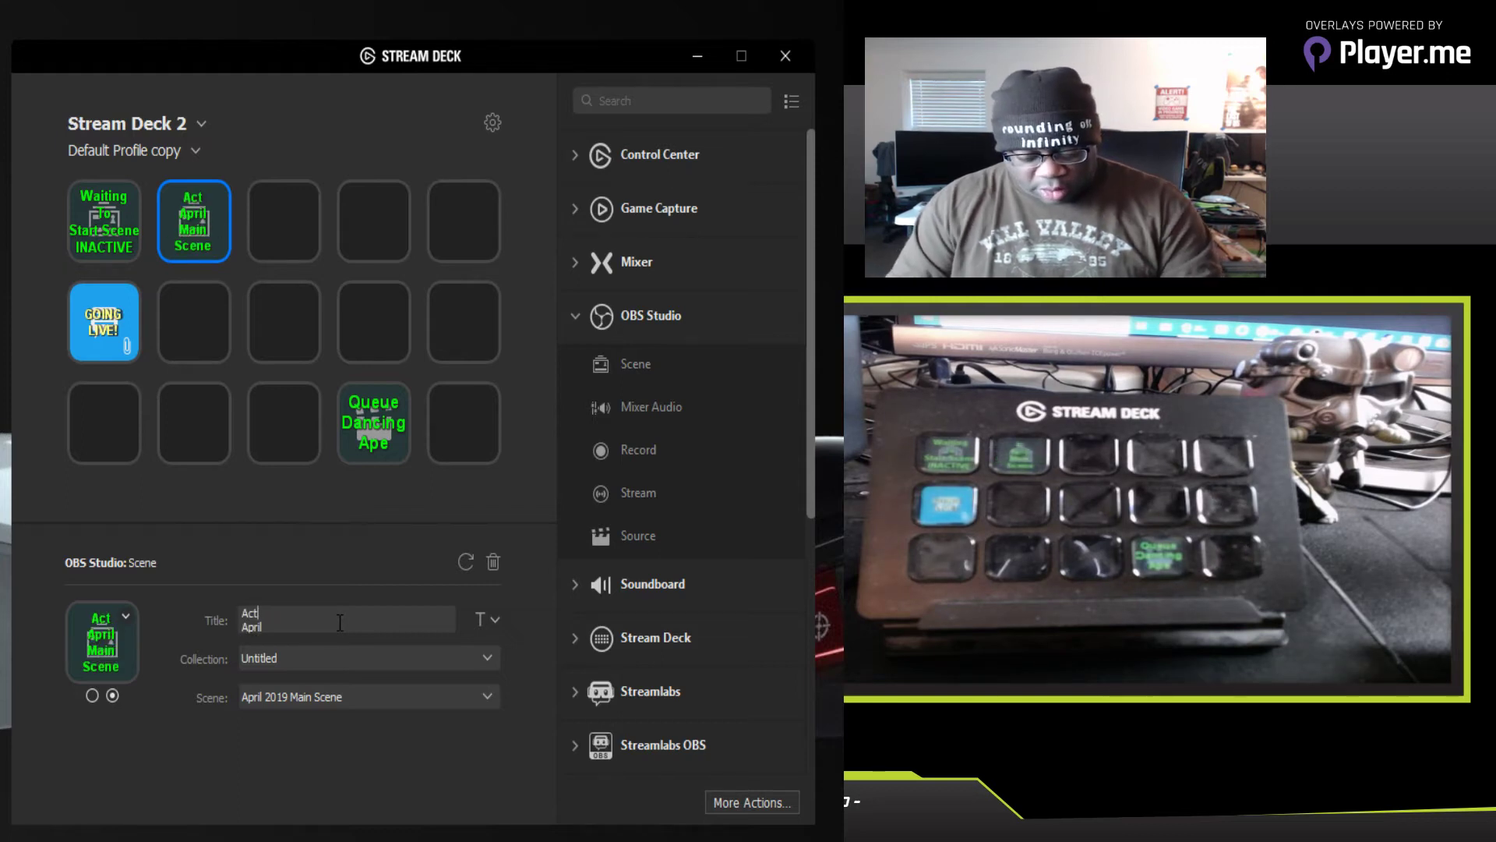
{"action": "type", "text": "ivate"}
{"action": "key", "text": "Down"}
{"action": "key", "text": "Down"}
{"action": "key", "text": "Down"}
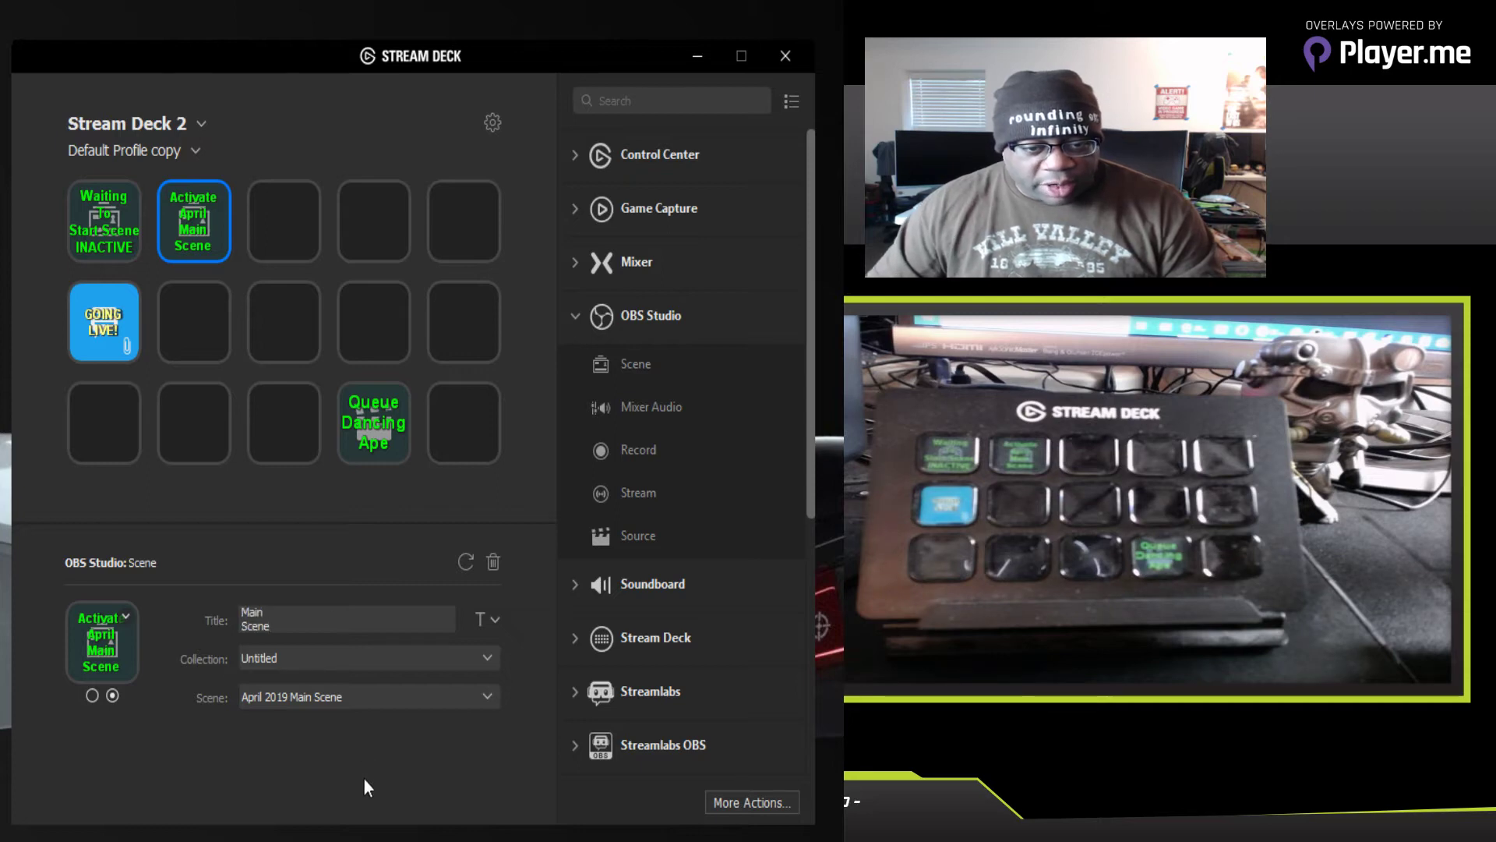
{"action": "left_click", "coordinate": [92, 694]}
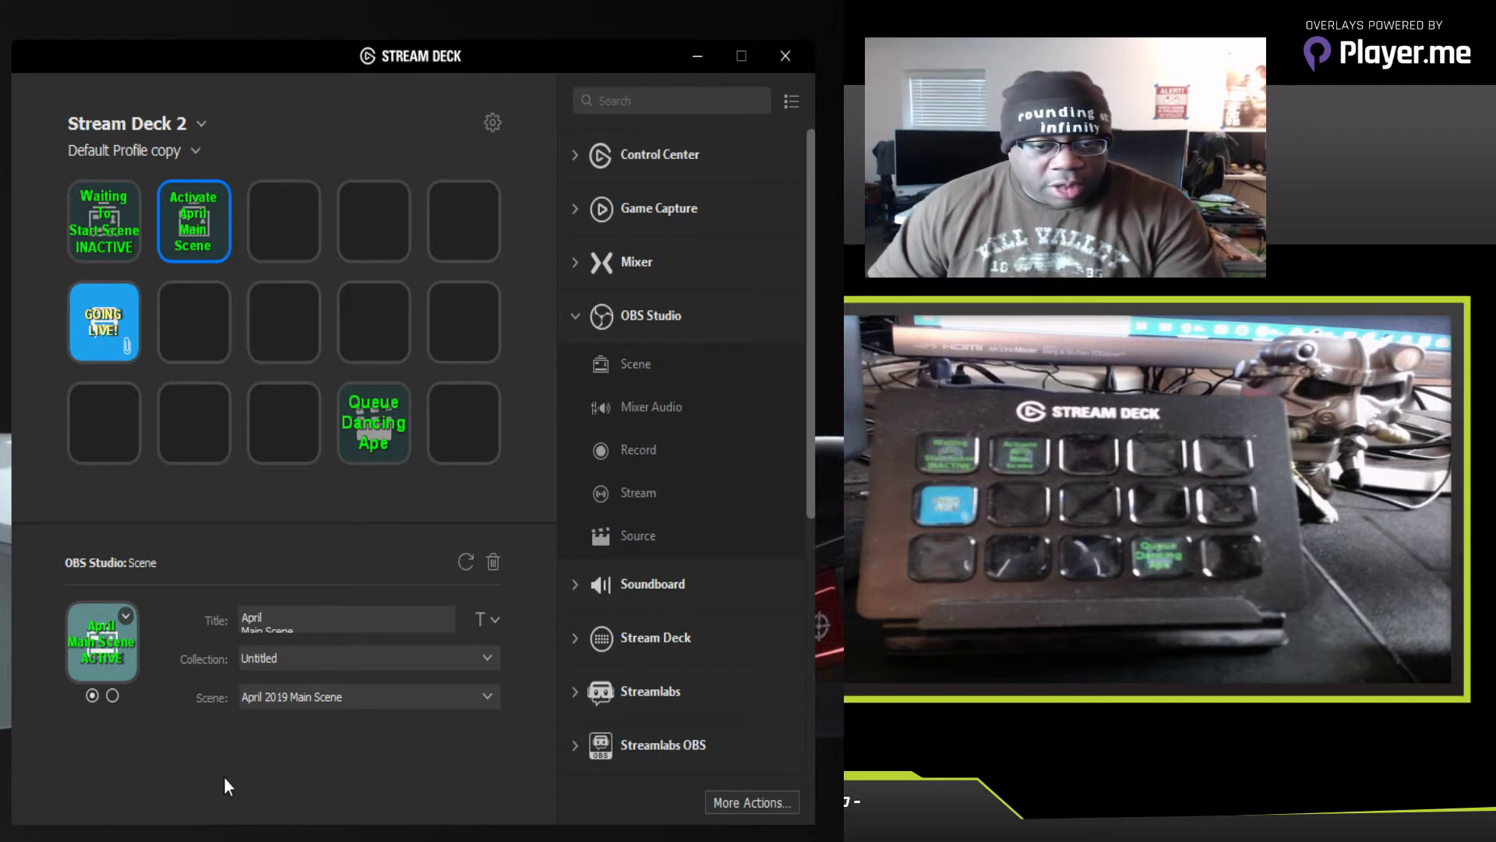
Step: Add an OBS Studio Scene action to the third key of the top row, titled "BRB", "Scene" and "ACTIVE" on three lines
{"action": "left_click", "coordinate": [291, 216]}
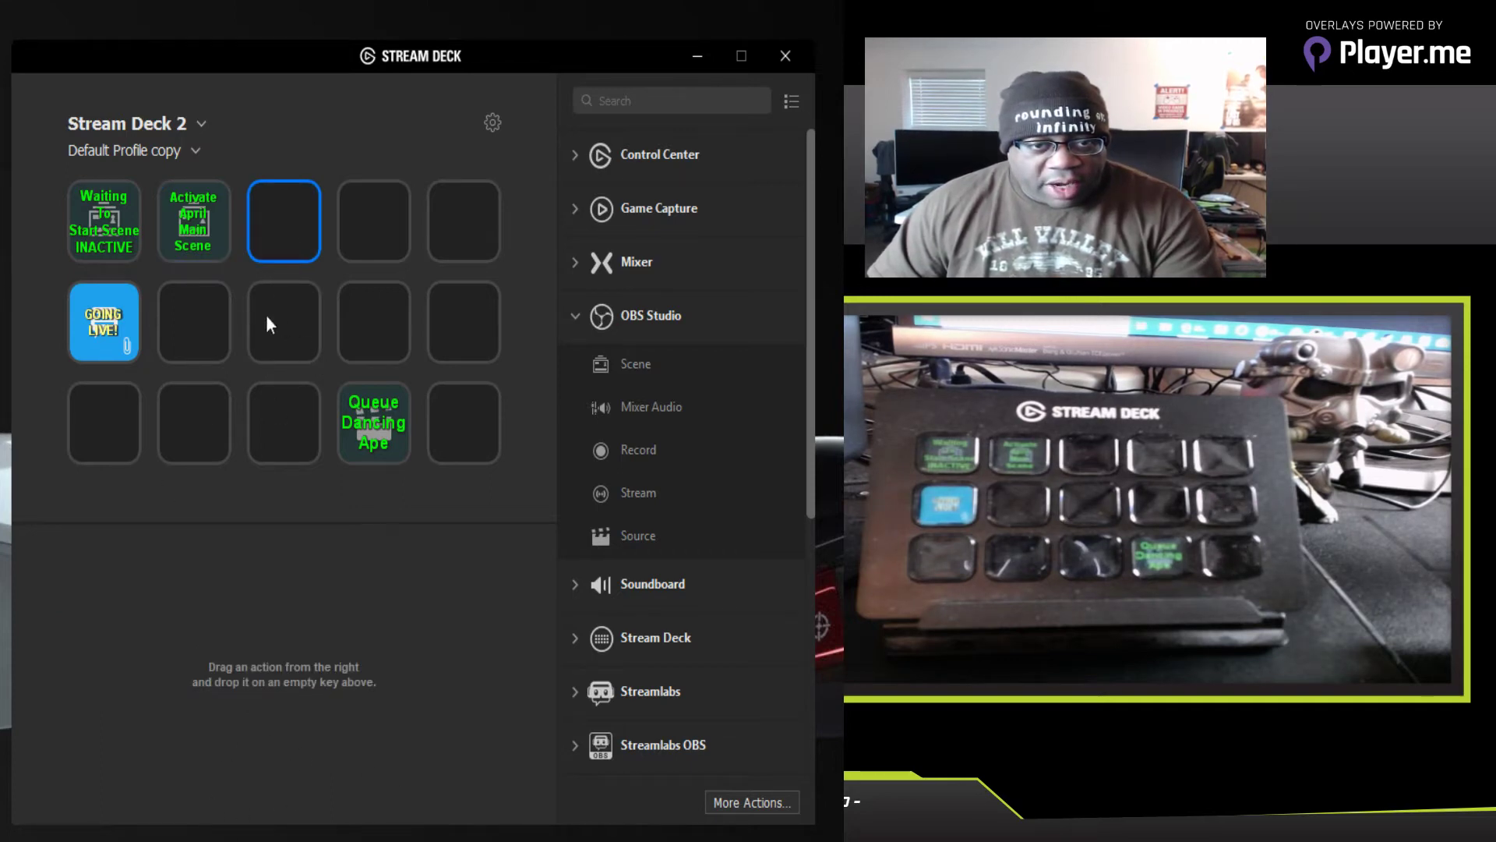
{"action": "left_click_drag", "start_coordinate": [653, 363], "coordinate": [272, 251]}
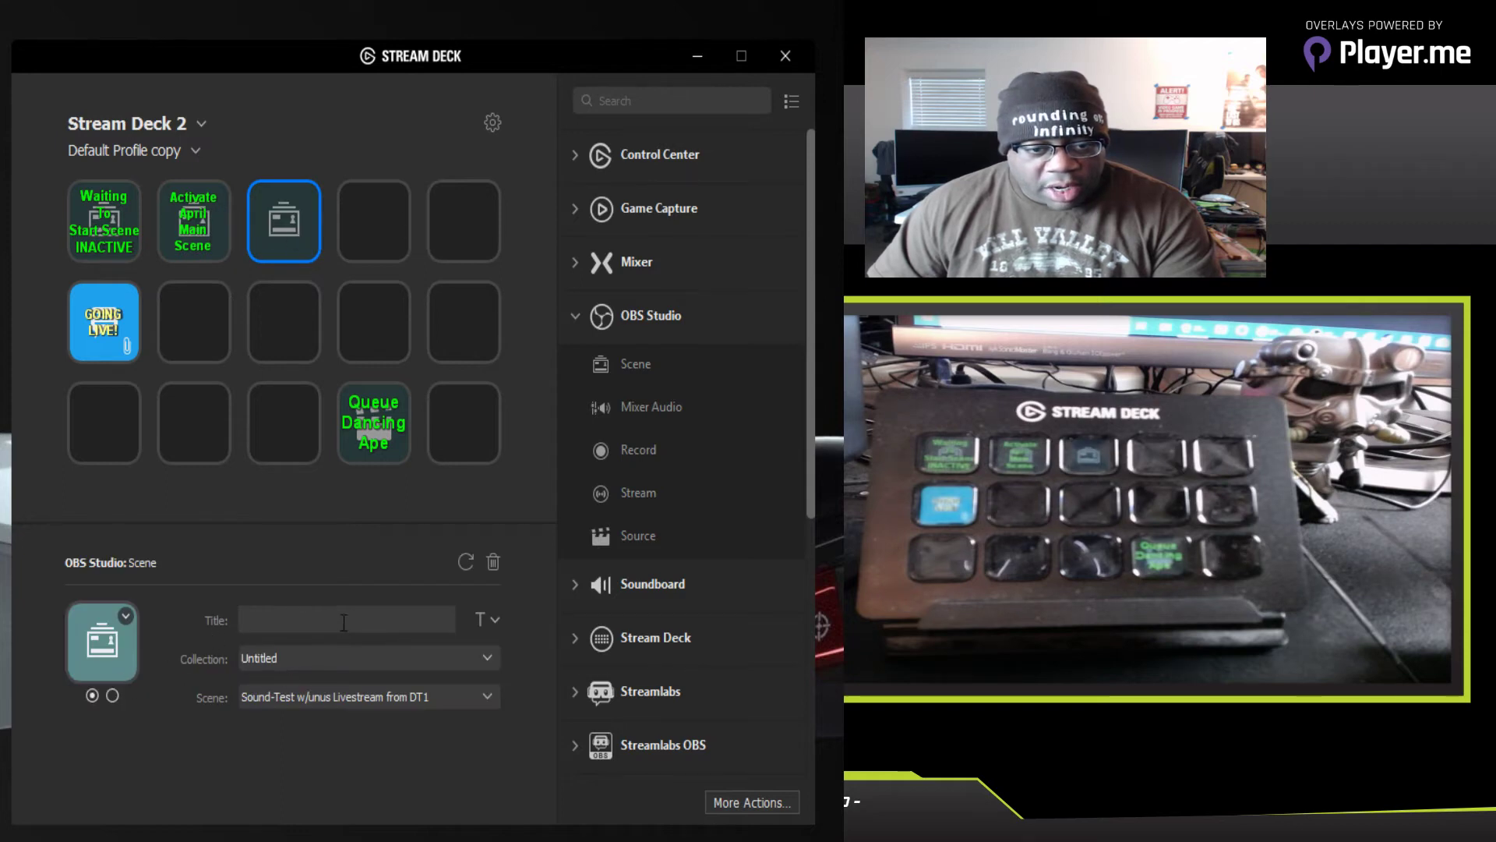
{"action": "left_click", "coordinate": [274, 630]}
{"action": "type", "text": "BRB"}
{"action": "key", "text": "Return"}
{"action": "type", "text": "Scene"}
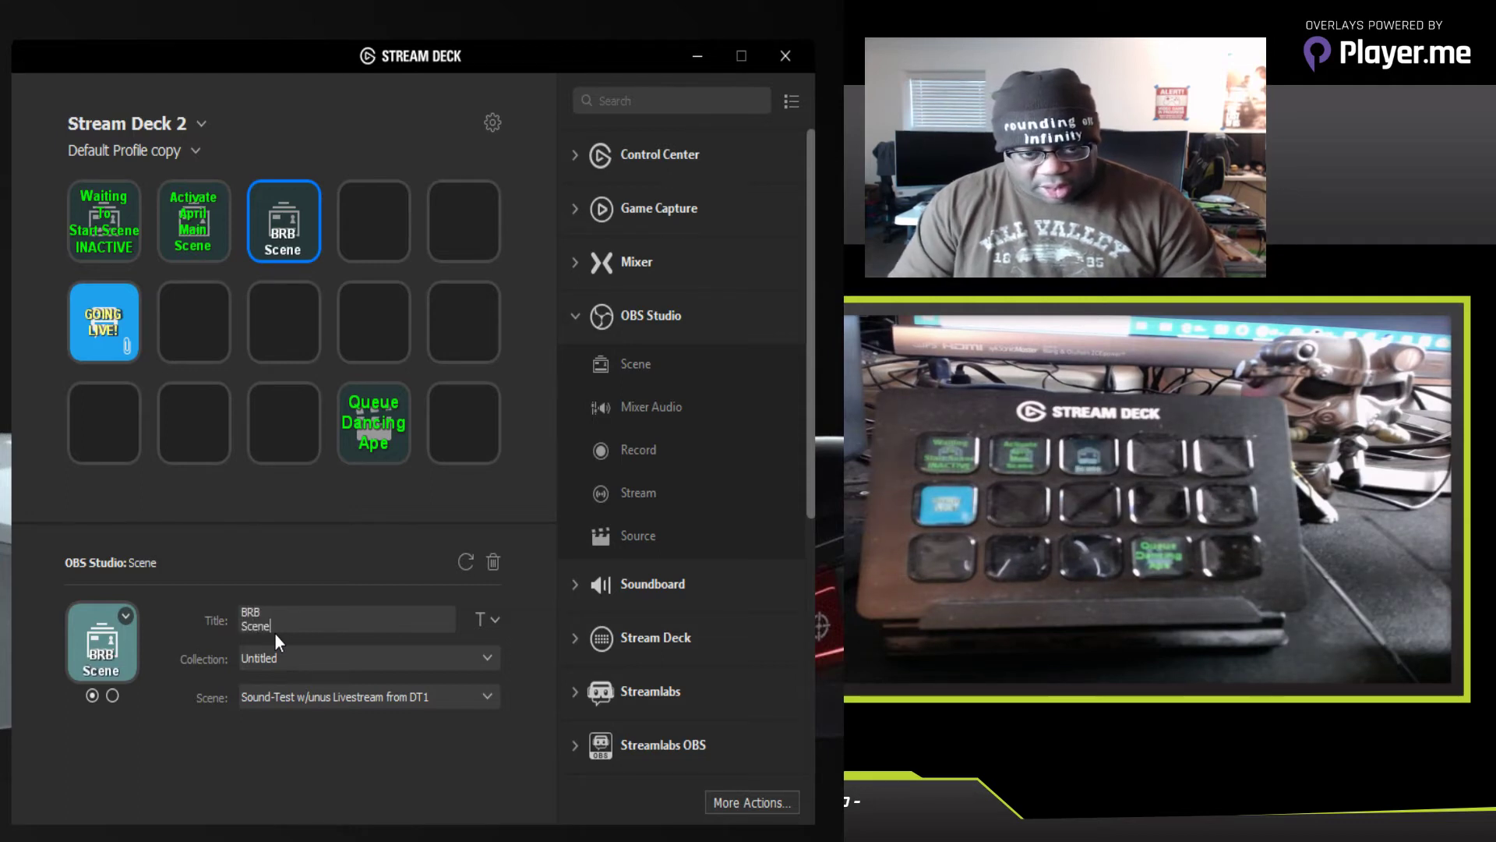
{"action": "key", "text": "Return"}
{"action": "type", "text": "ACT"}
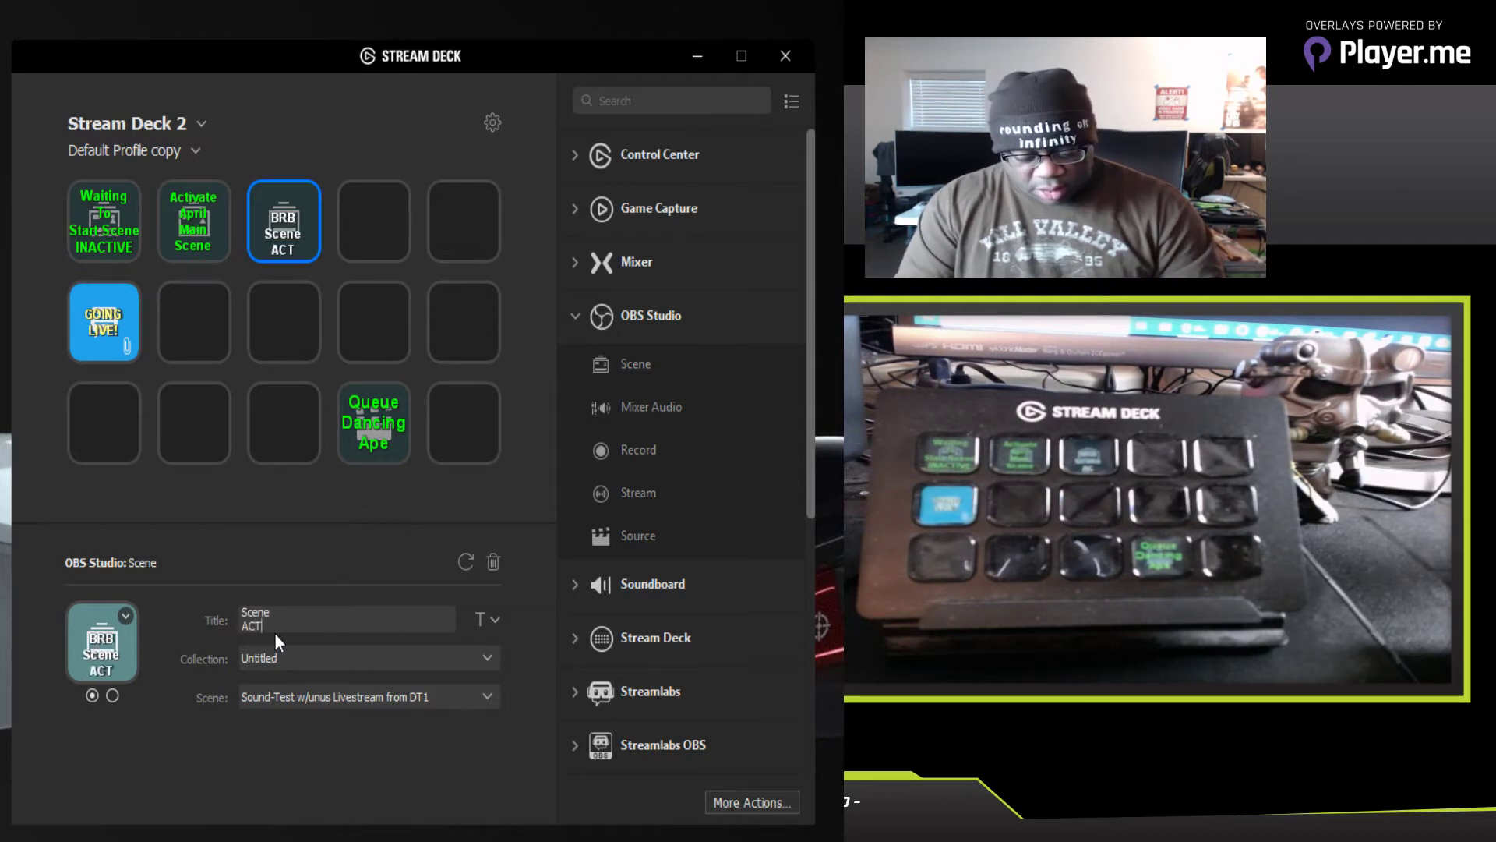
{"action": "type", "text": "IVE"}
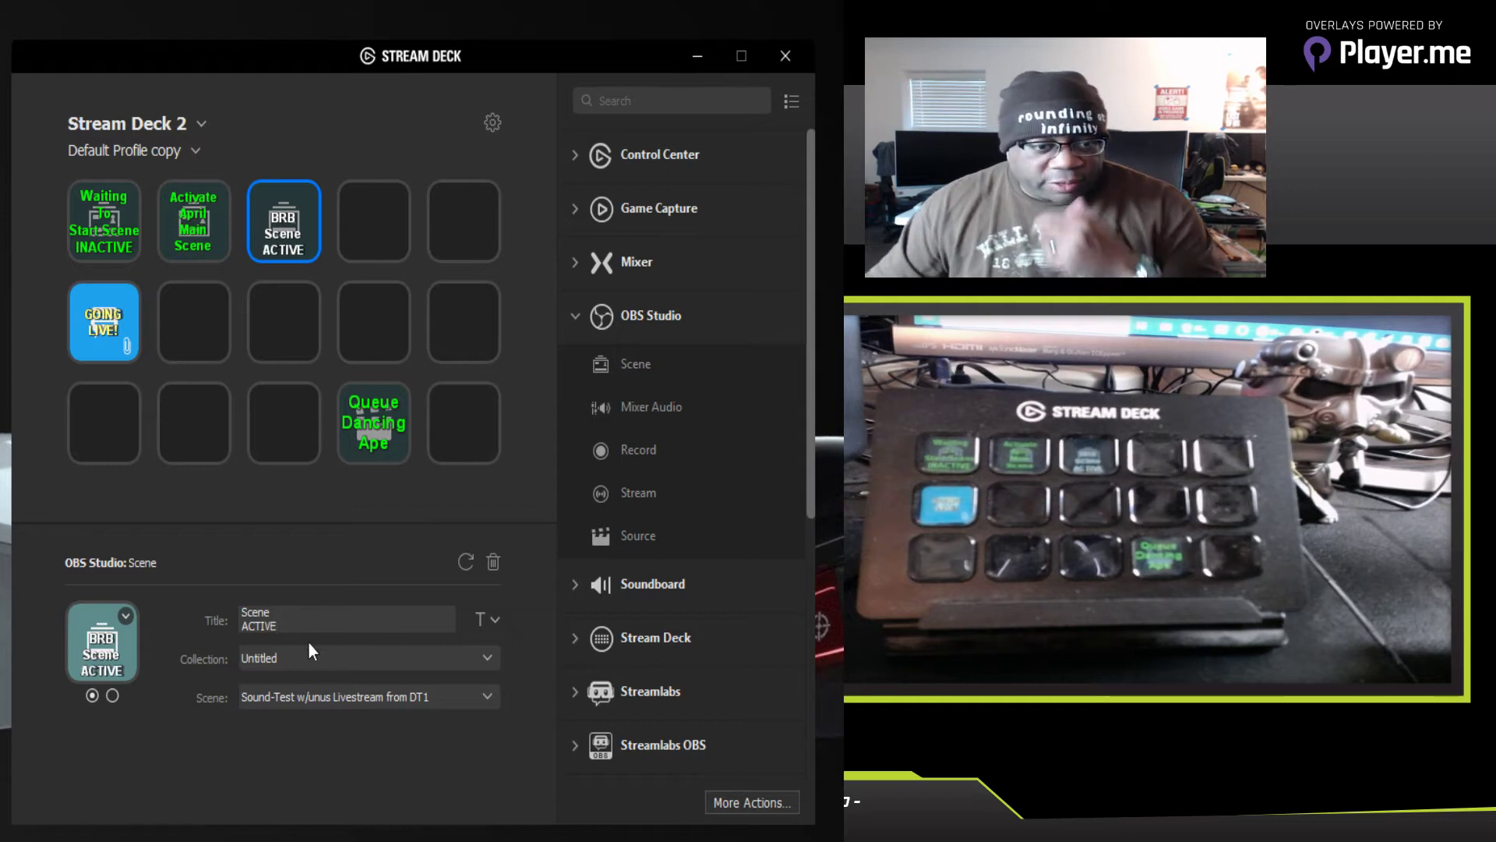
Step: Align the BRB Scene key's title to the middle and set its size to 12 pt
{"action": "left_click", "coordinate": [494, 618]}
{"action": "left_click", "coordinate": [559, 677]}
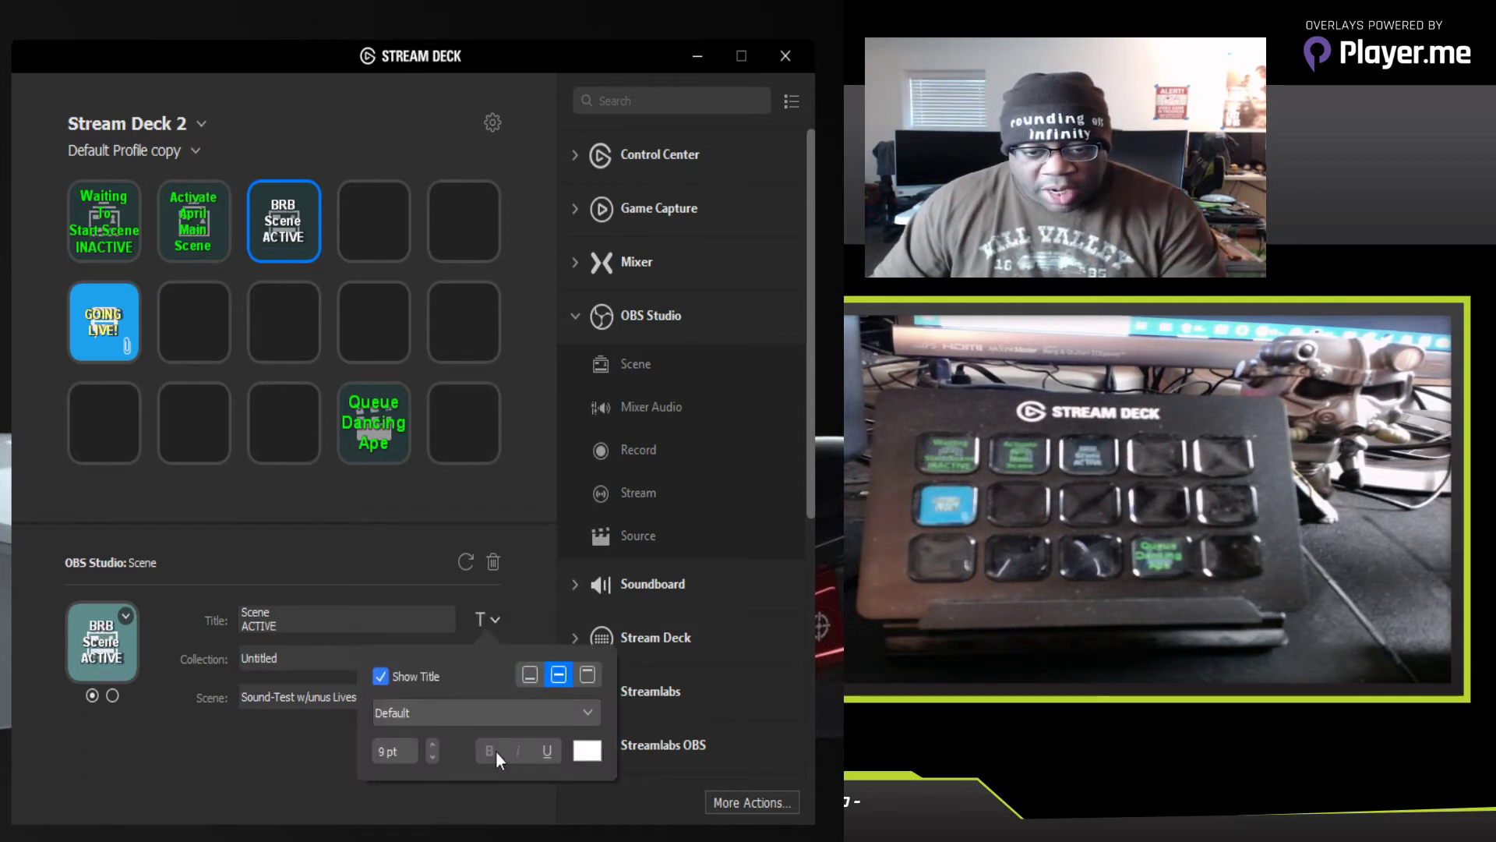
{"action": "left_click", "coordinate": [432, 744]}
{"action": "left_click", "coordinate": [433, 743]}
{"action": "left_click", "coordinate": [433, 745]}
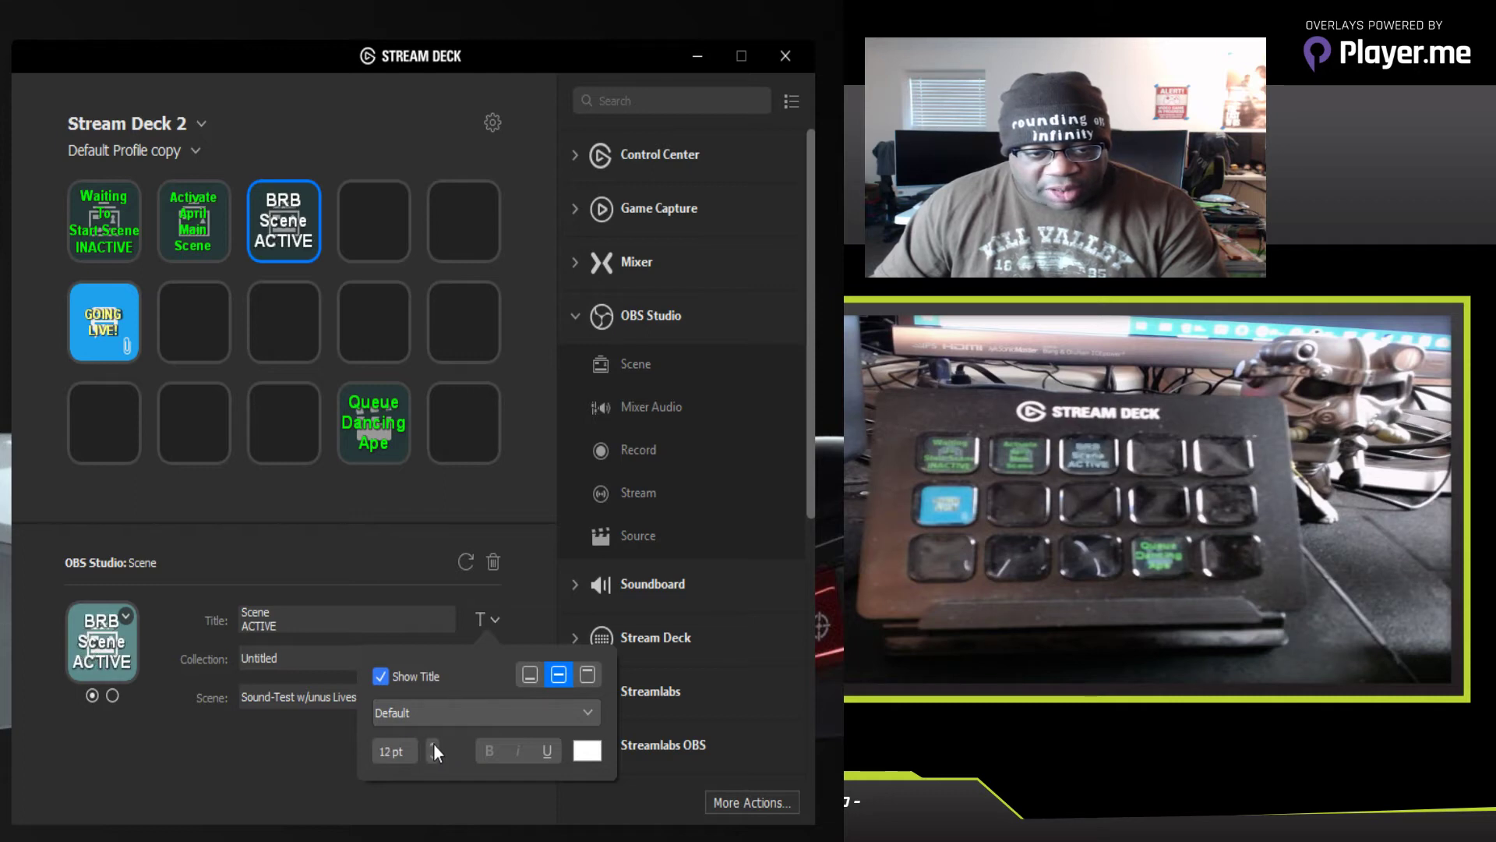
Step: Color the BRB Scene key's title bright green
{"action": "left_click", "coordinate": [596, 749]}
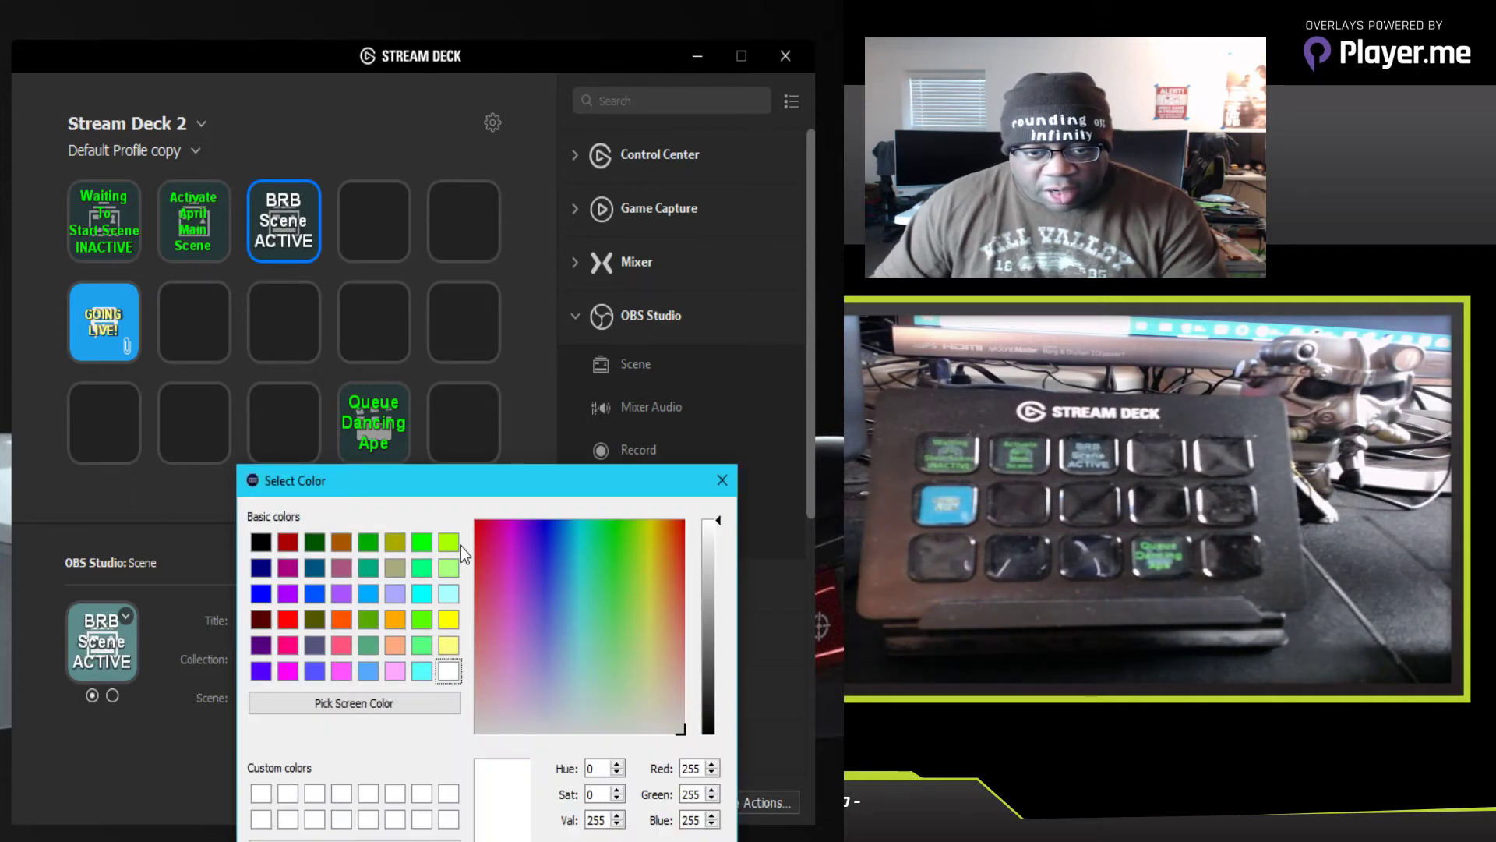
{"action": "left_click", "coordinate": [427, 541]}
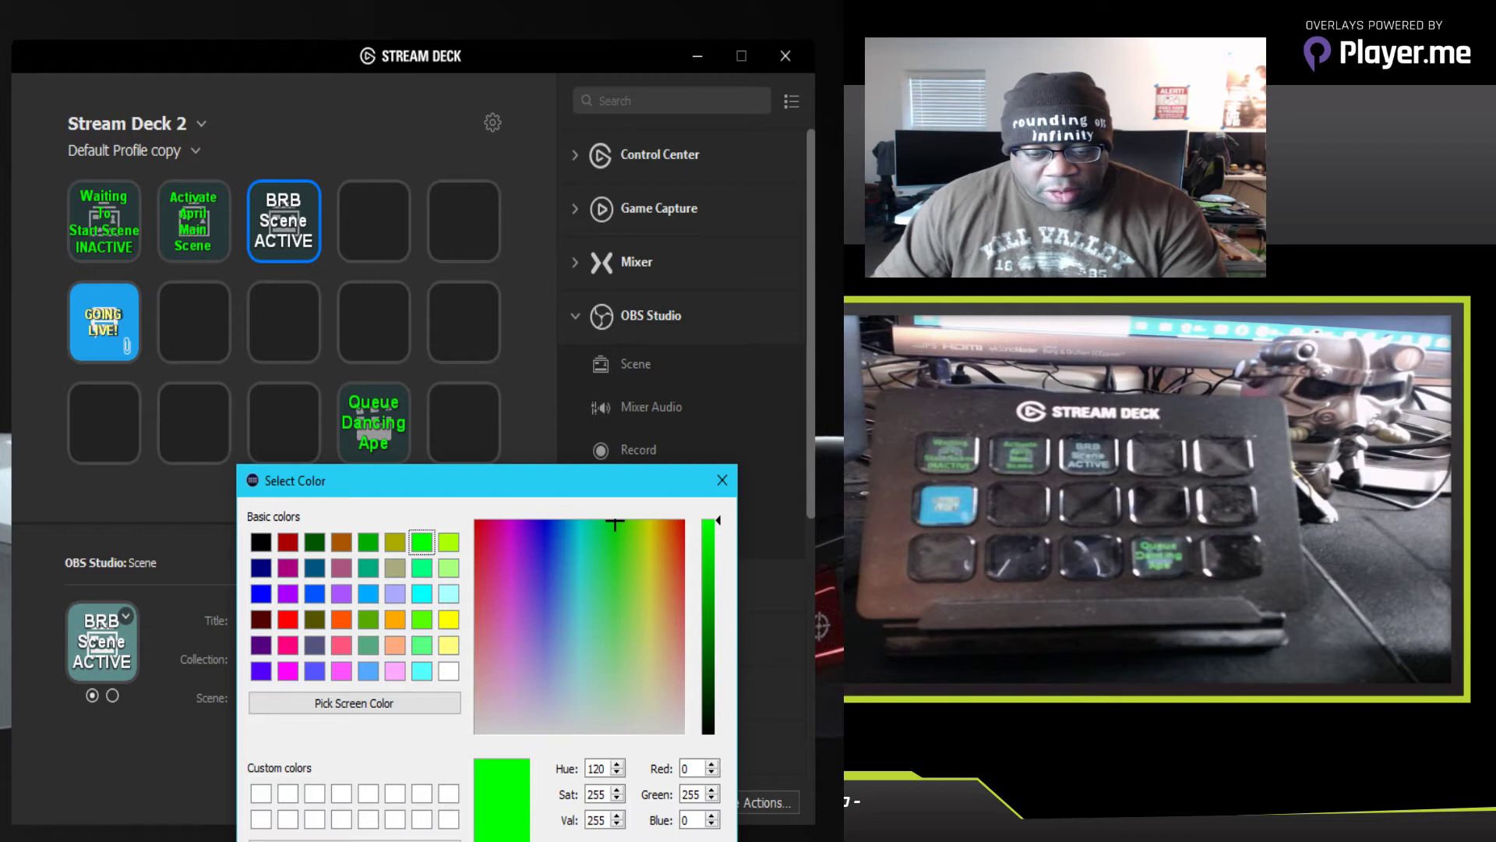
{"action": "key", "text": "Return"}
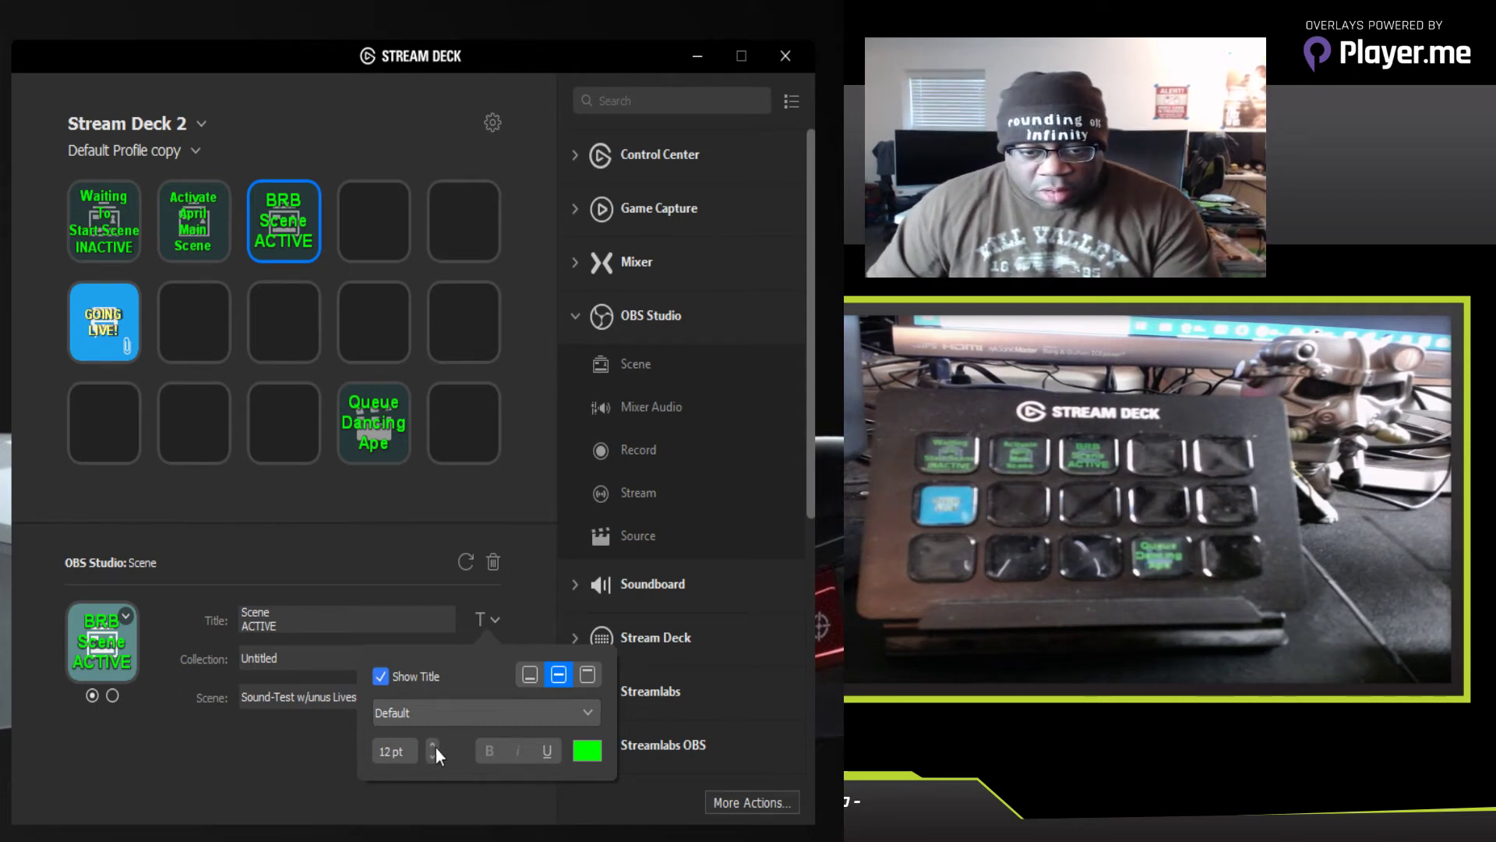
Step: Set the BRB key's title font to Arial Black and assign the scene "BRB Scene" to the key
{"action": "left_click", "coordinate": [587, 713]}
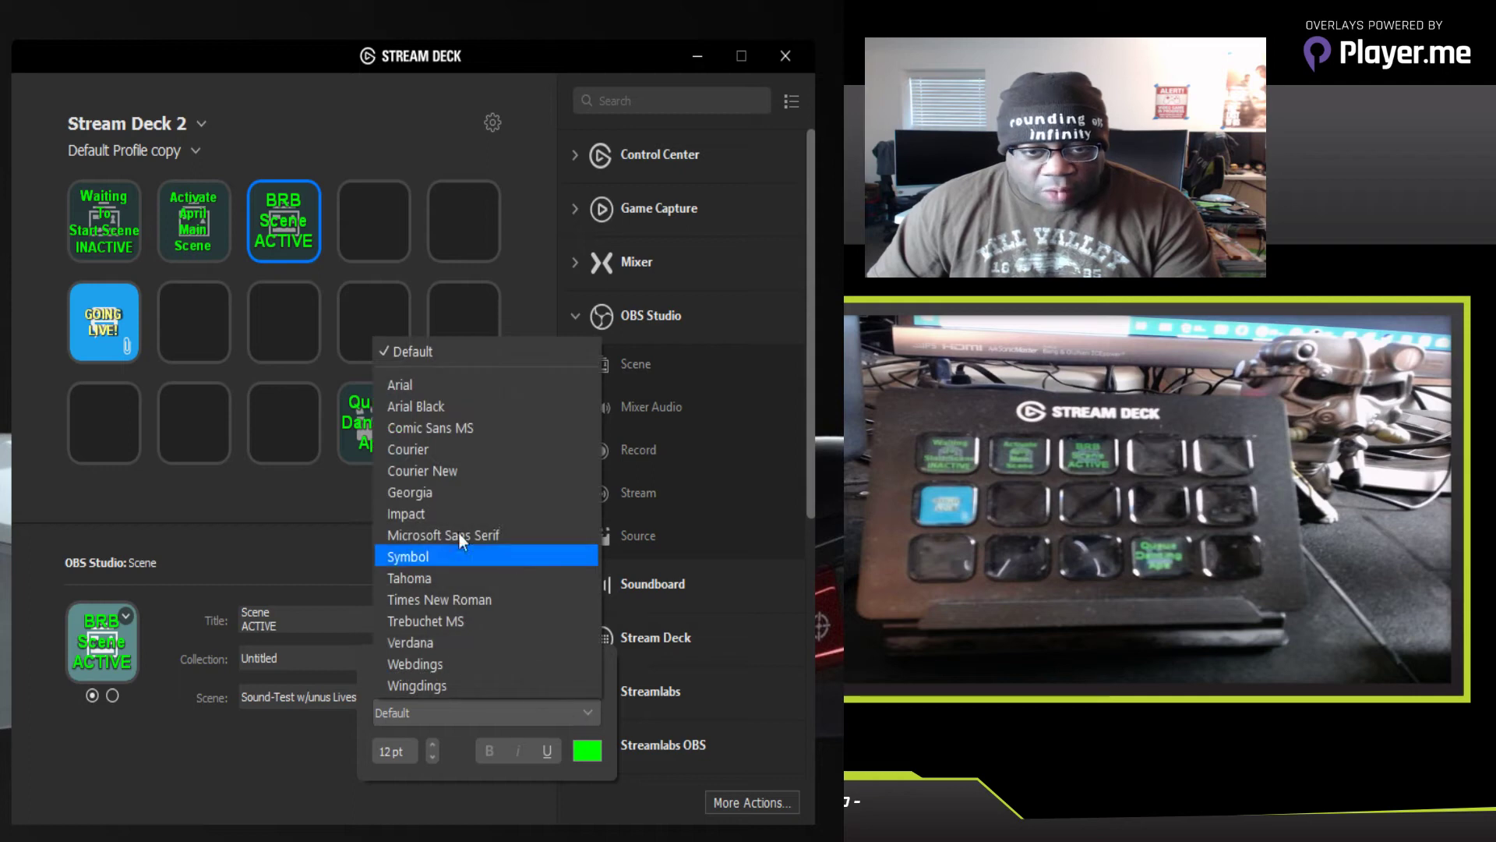
{"action": "left_click", "coordinate": [404, 405]}
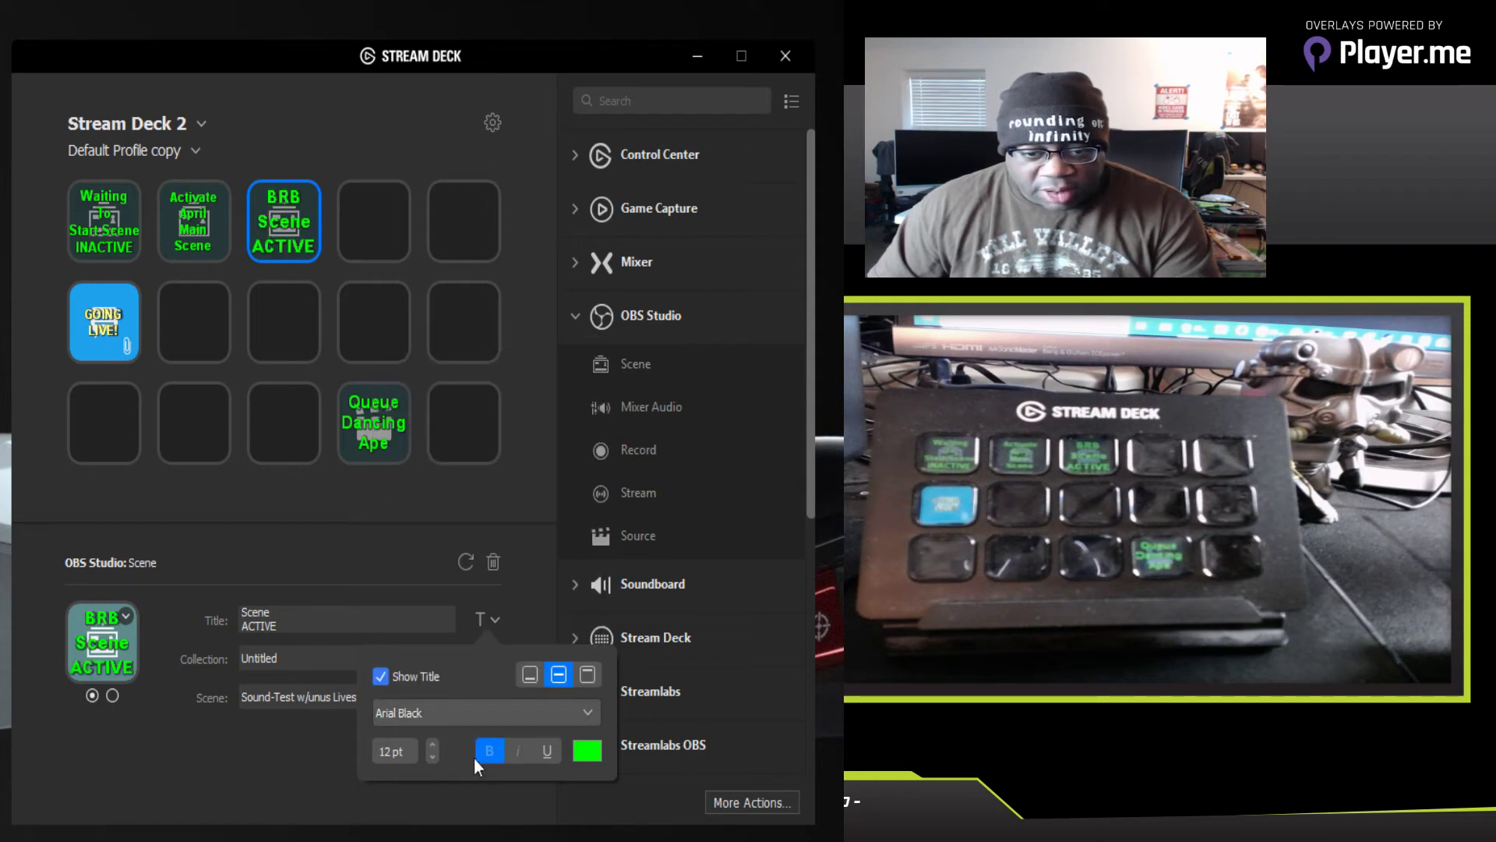
{"action": "left_click", "coordinate": [303, 750]}
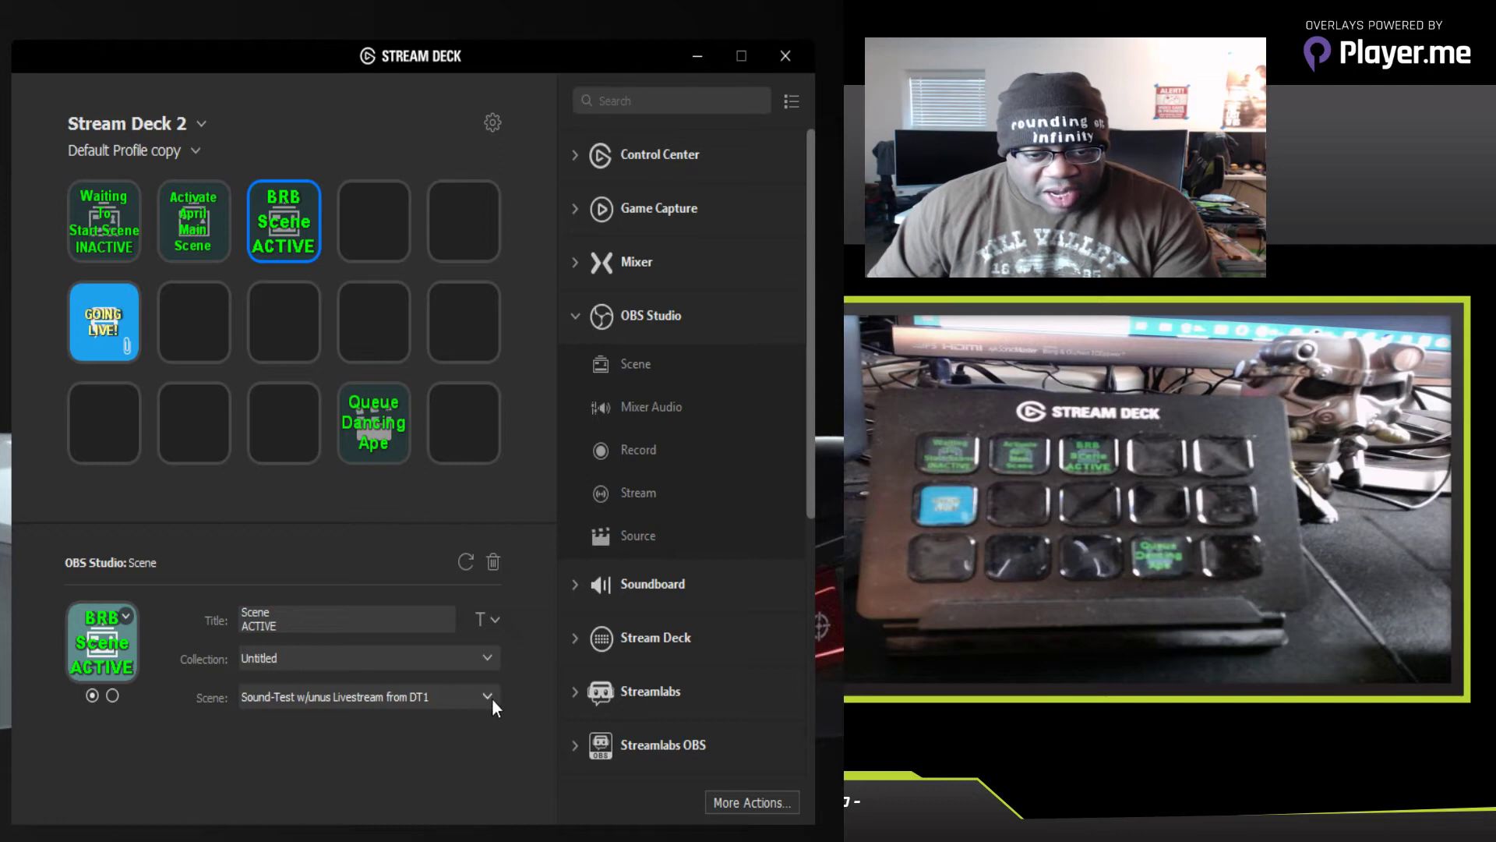
{"action": "left_click", "coordinate": [488, 695]}
{"action": "left_click", "coordinate": [288, 769]}
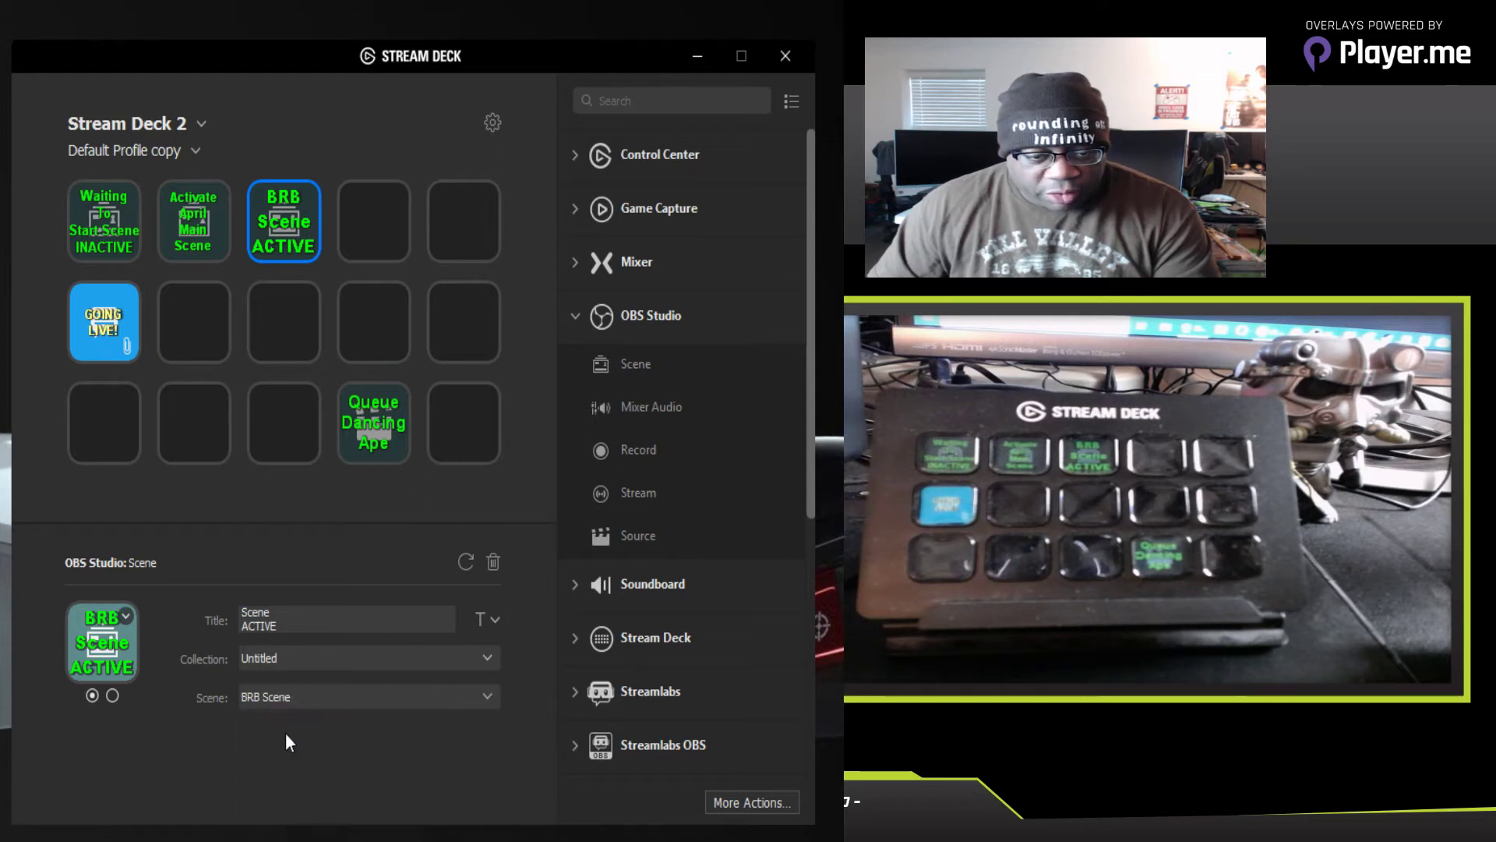
Step: Retitle the BRB key's second state as "ACTIVATE", "BRB" and "Scene" on three lines, dropping the ACTIVE line
{"action": "left_click", "coordinate": [113, 695]}
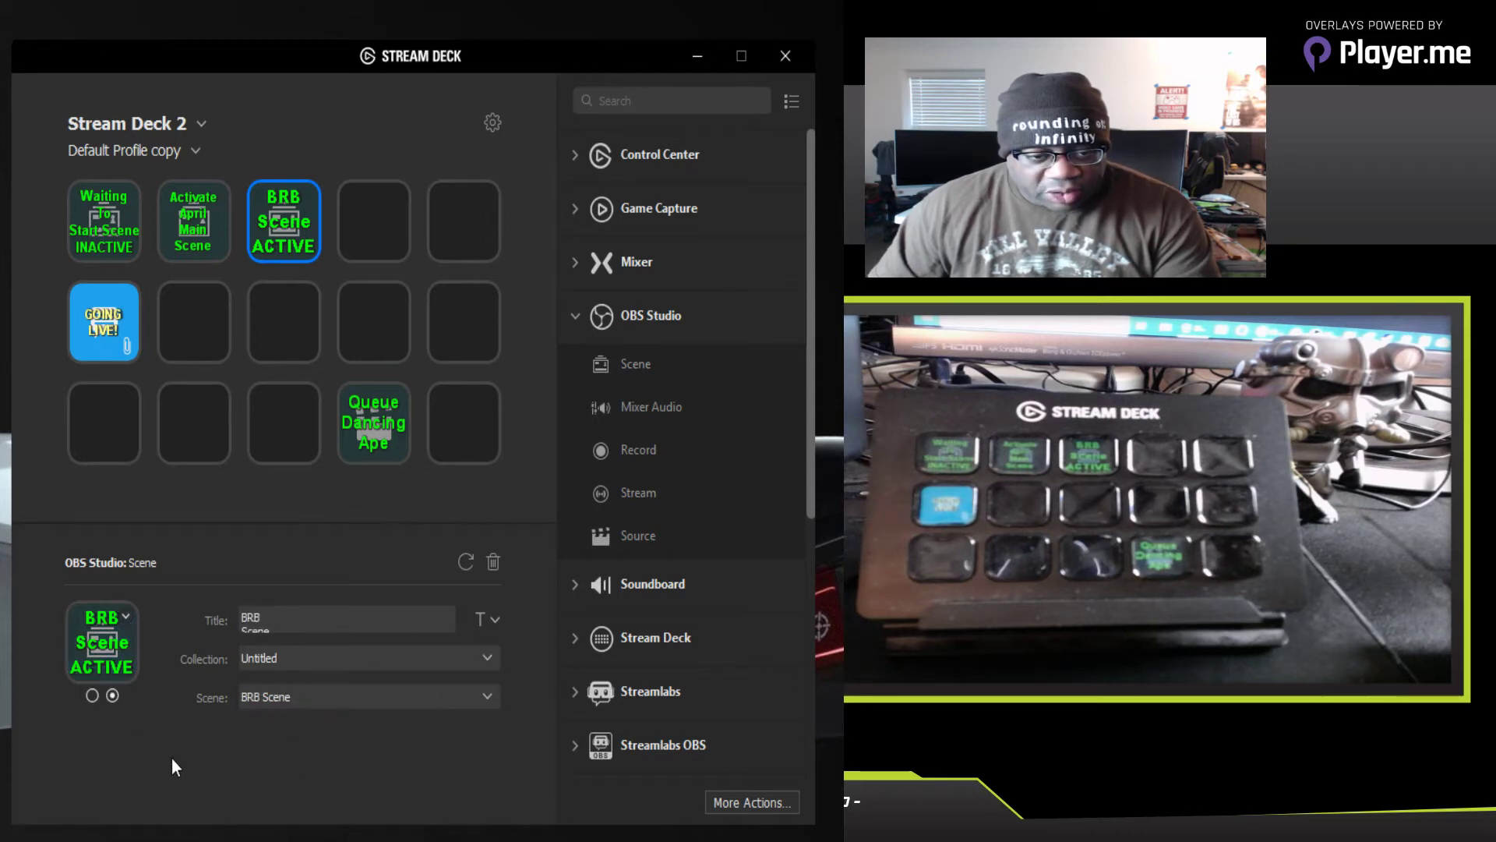
{"action": "left_click", "coordinate": [310, 630]}
{"action": "key", "text": "BackSpace"}
{"action": "key", "text": "BackSpace"}
{"action": "key", "text": "BackSpace"}
{"action": "key", "text": "BackSpace"}
{"action": "key", "text": "BackSpace"}
{"action": "key", "text": "BackSpace"}
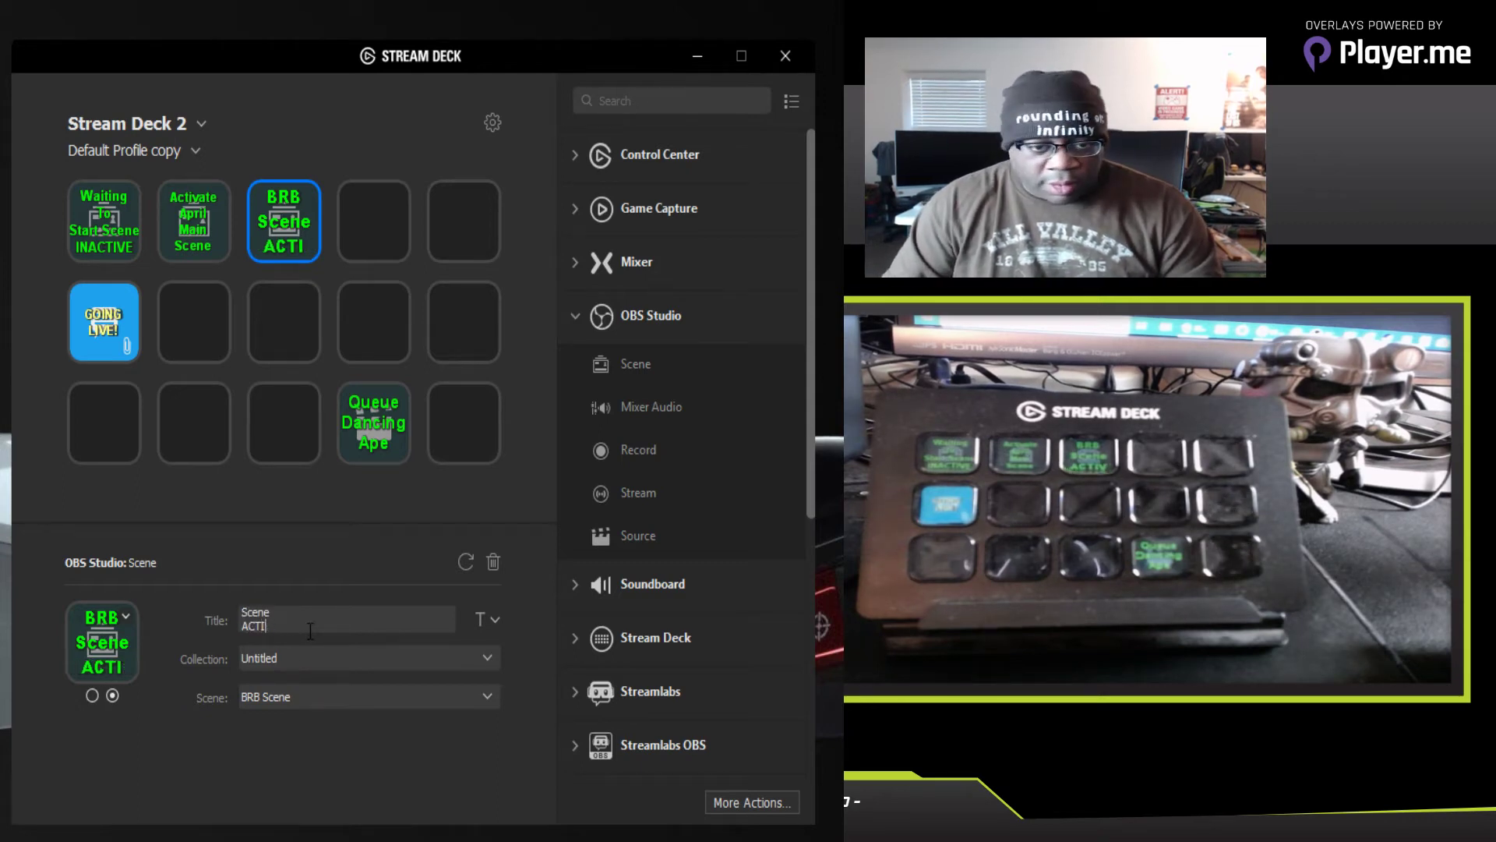
{"action": "key", "text": "BackSpace"}
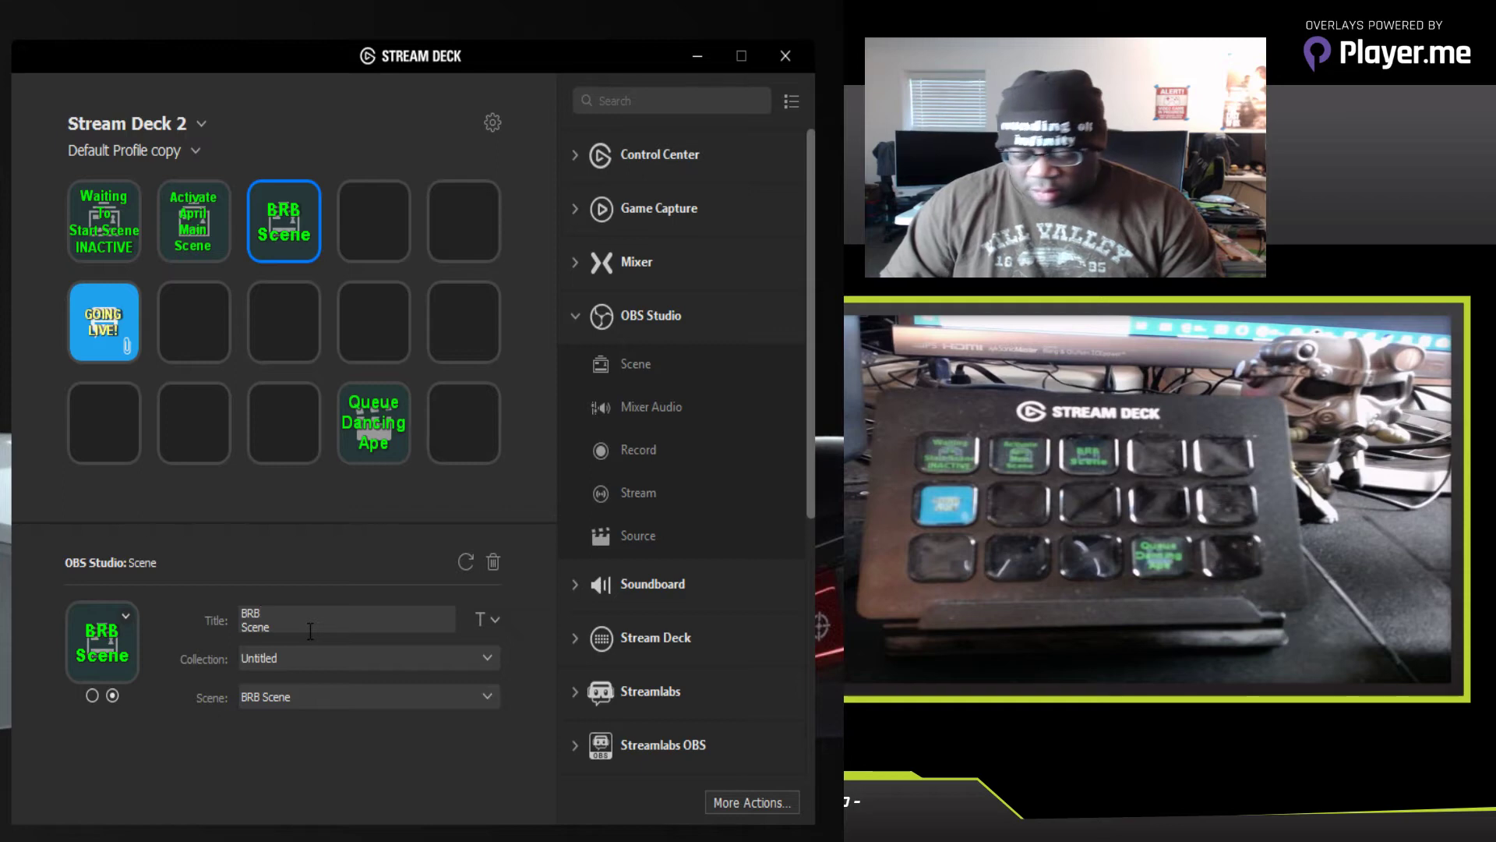
{"action": "type", "text": "ACTIV"}
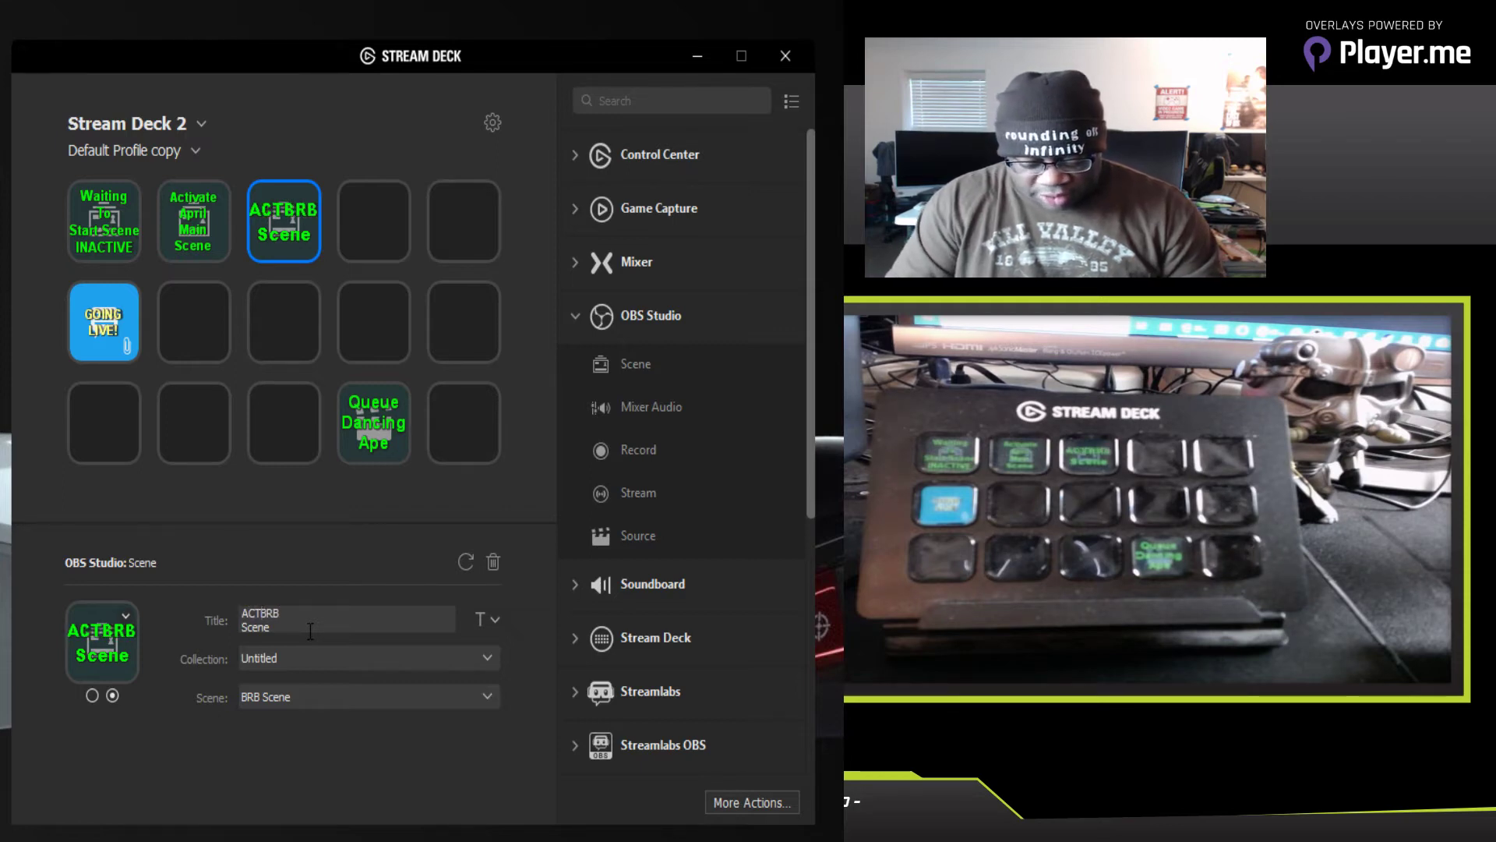
{"action": "type", "text": "ATE"}
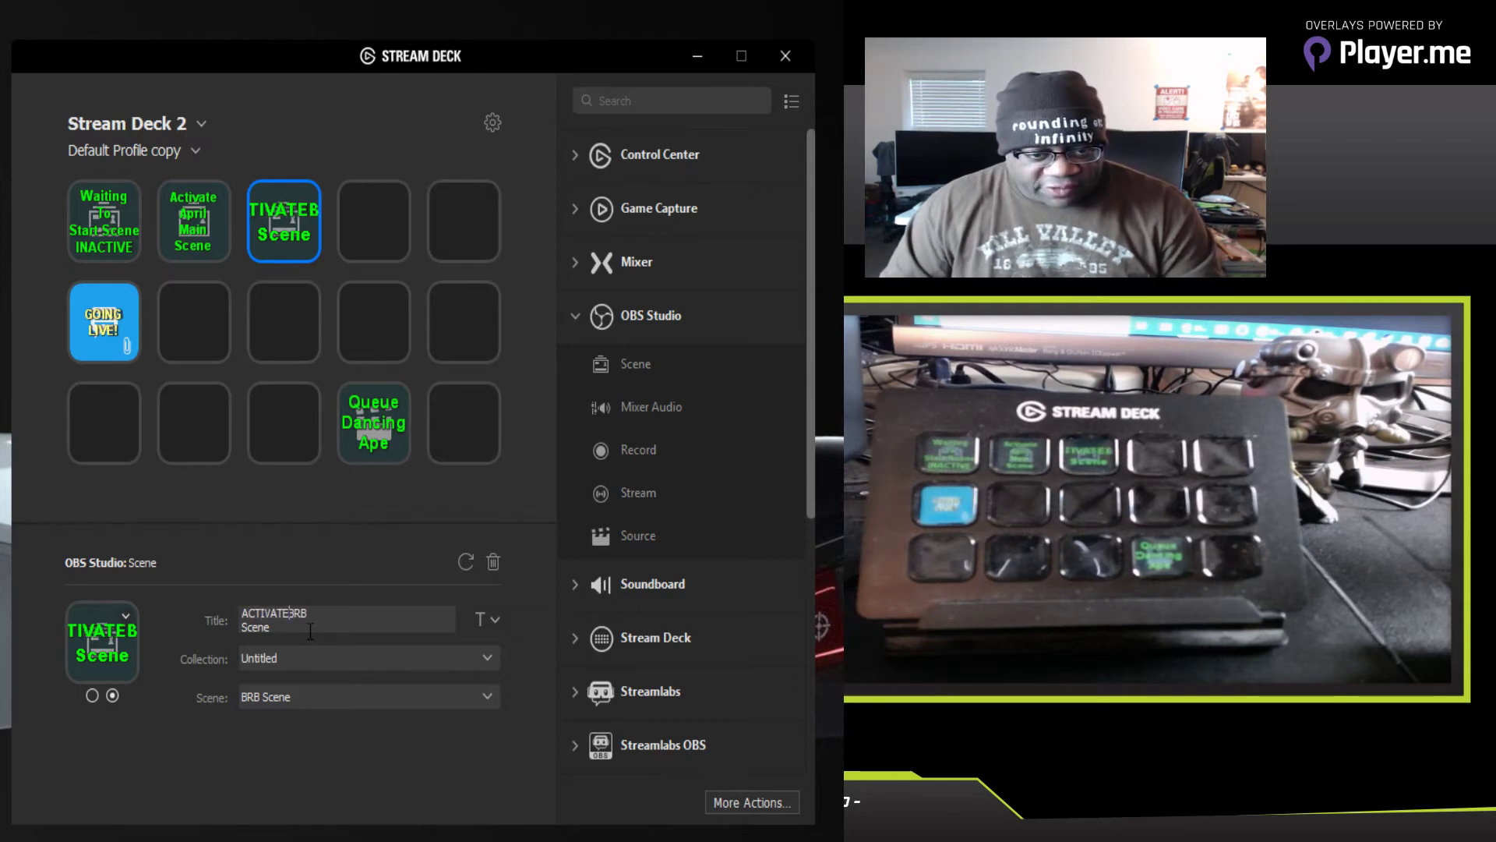
{"action": "key", "text": "Return"}
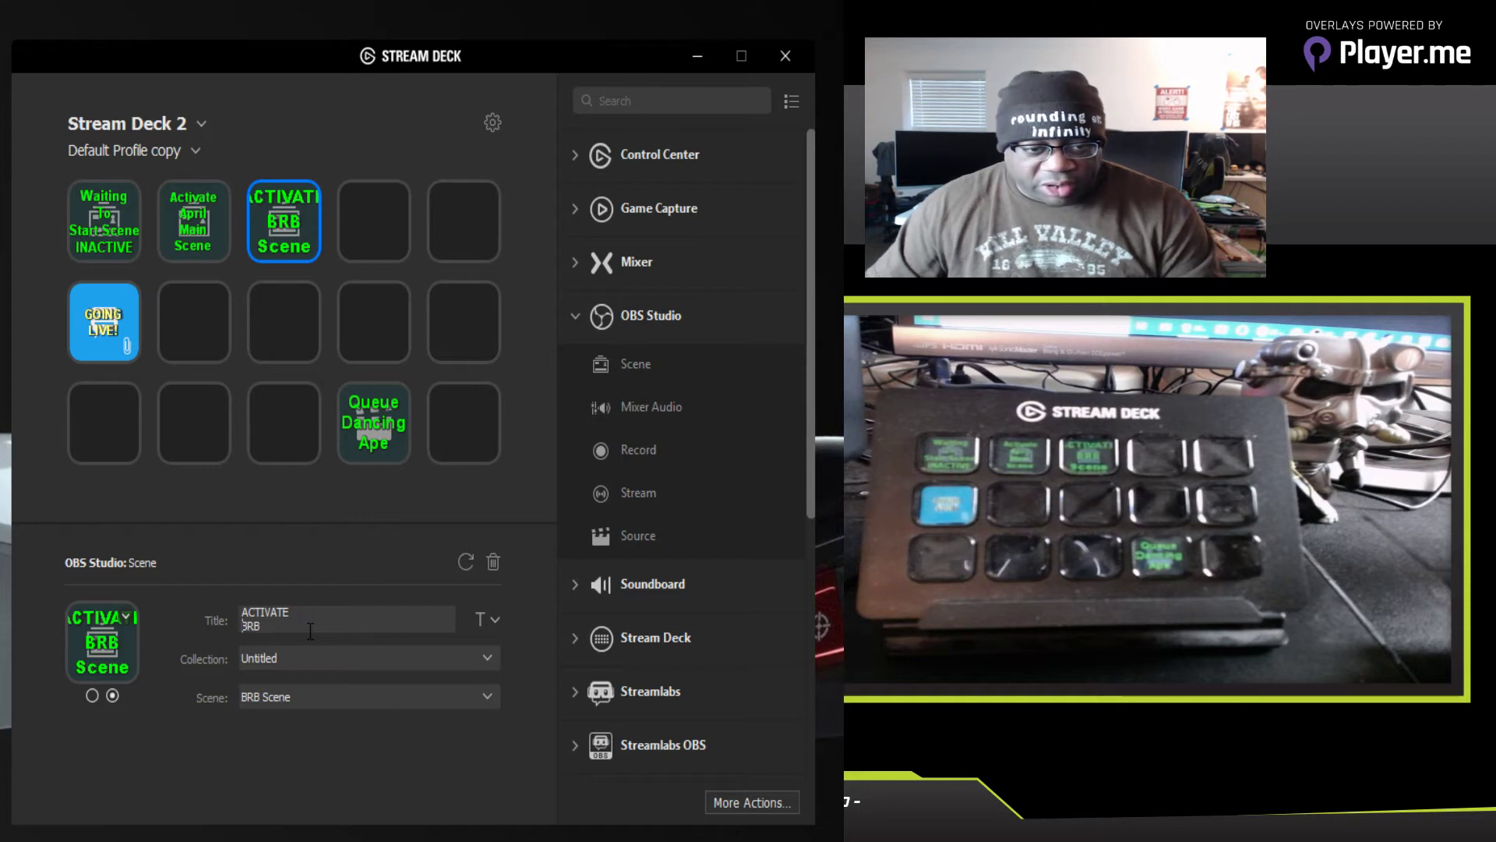
Step: Reduce the title size of the BRB key's second state to 10 pt, after trying 9 pt
{"action": "left_click", "coordinate": [495, 620]}
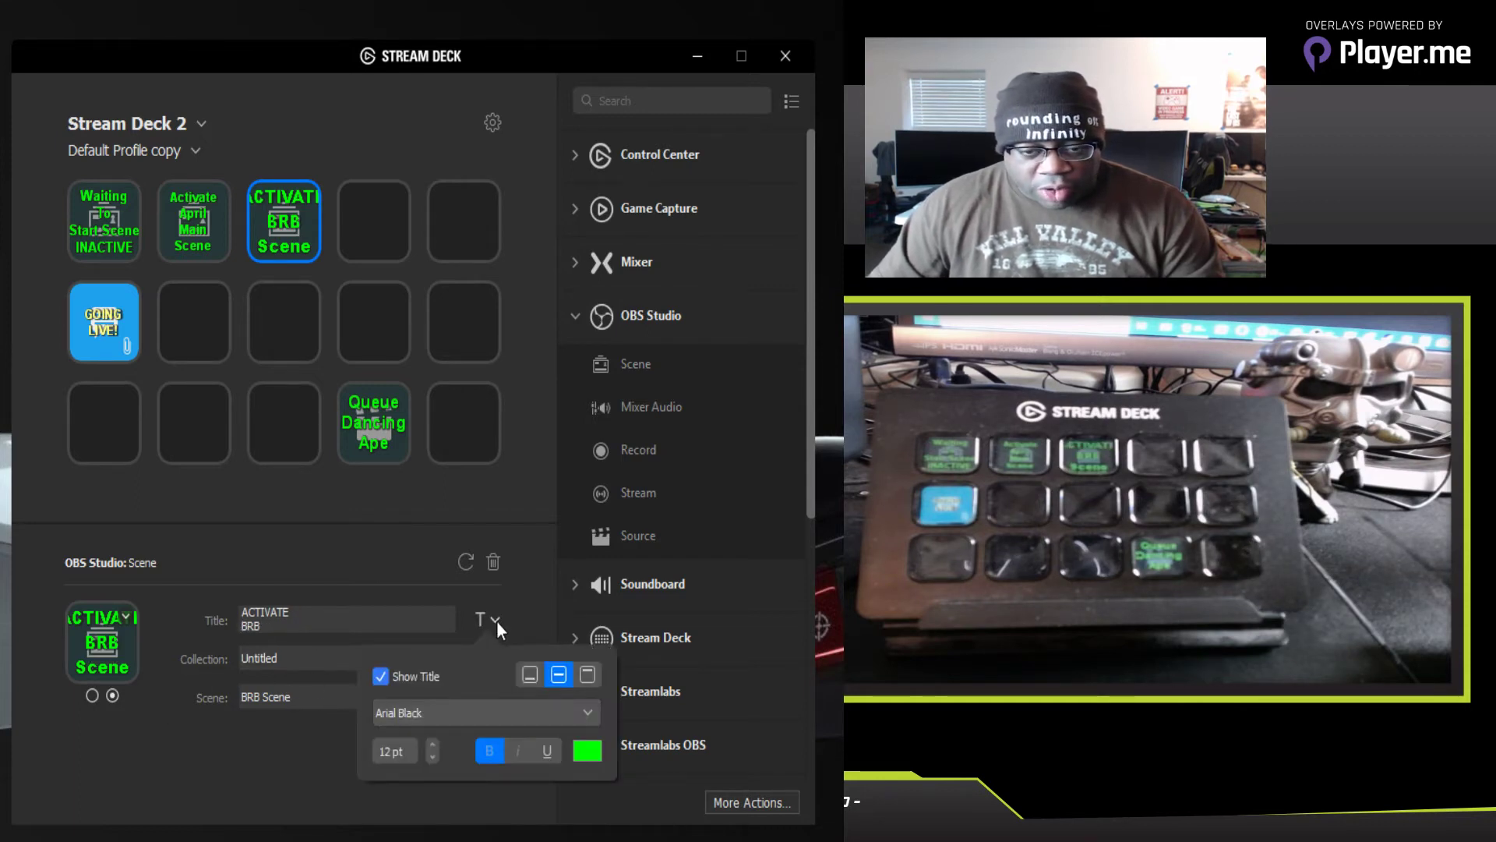
{"action": "left_click", "coordinate": [432, 757]}
{"action": "left_click", "coordinate": [432, 757]}
{"action": "left_click", "coordinate": [432, 756]}
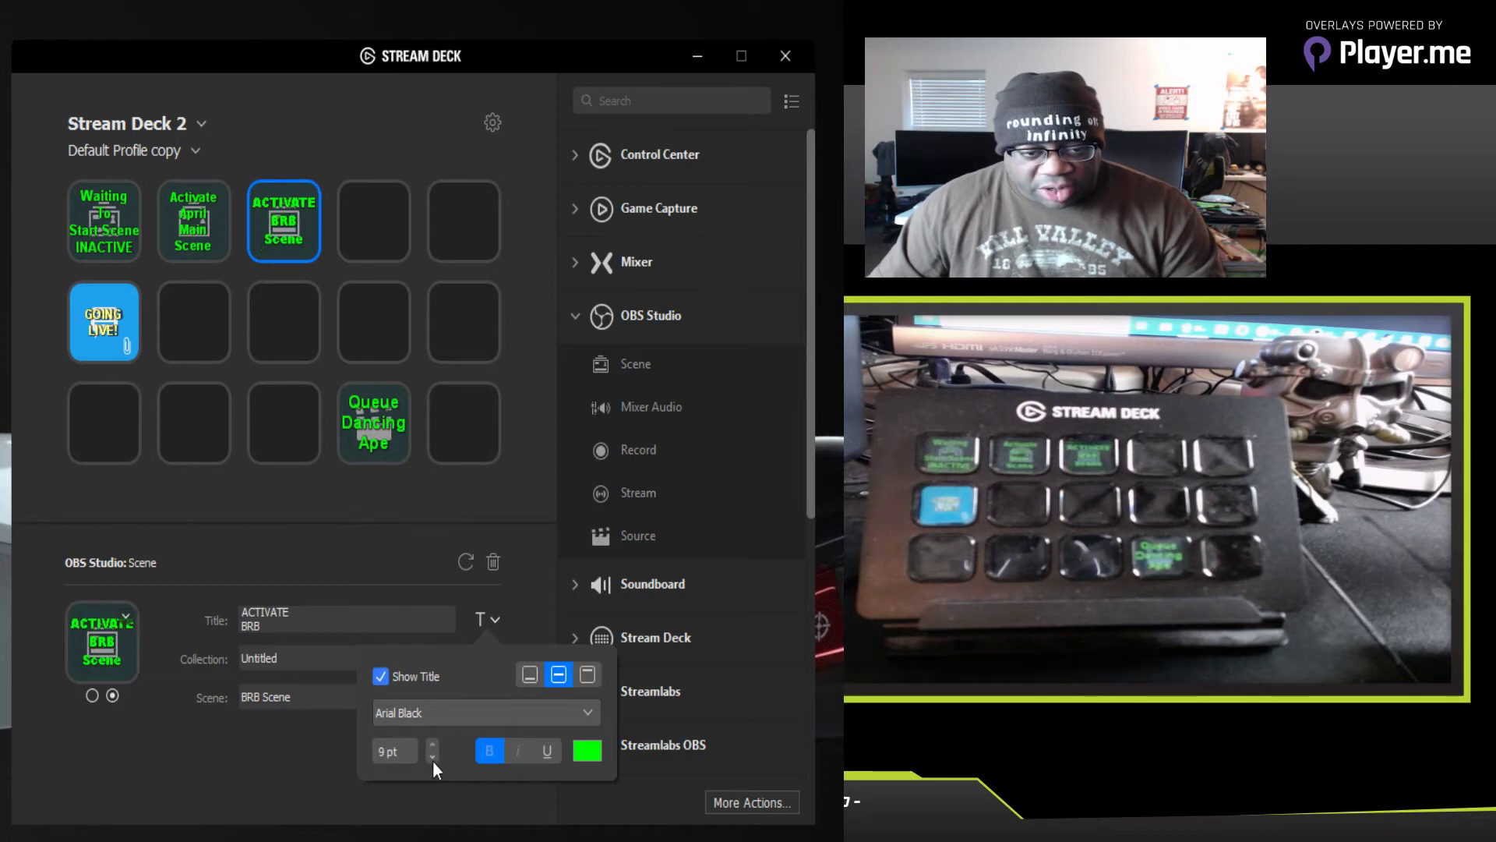
{"action": "left_click", "coordinate": [433, 742]}
{"action": "left_click", "coordinate": [318, 761]}
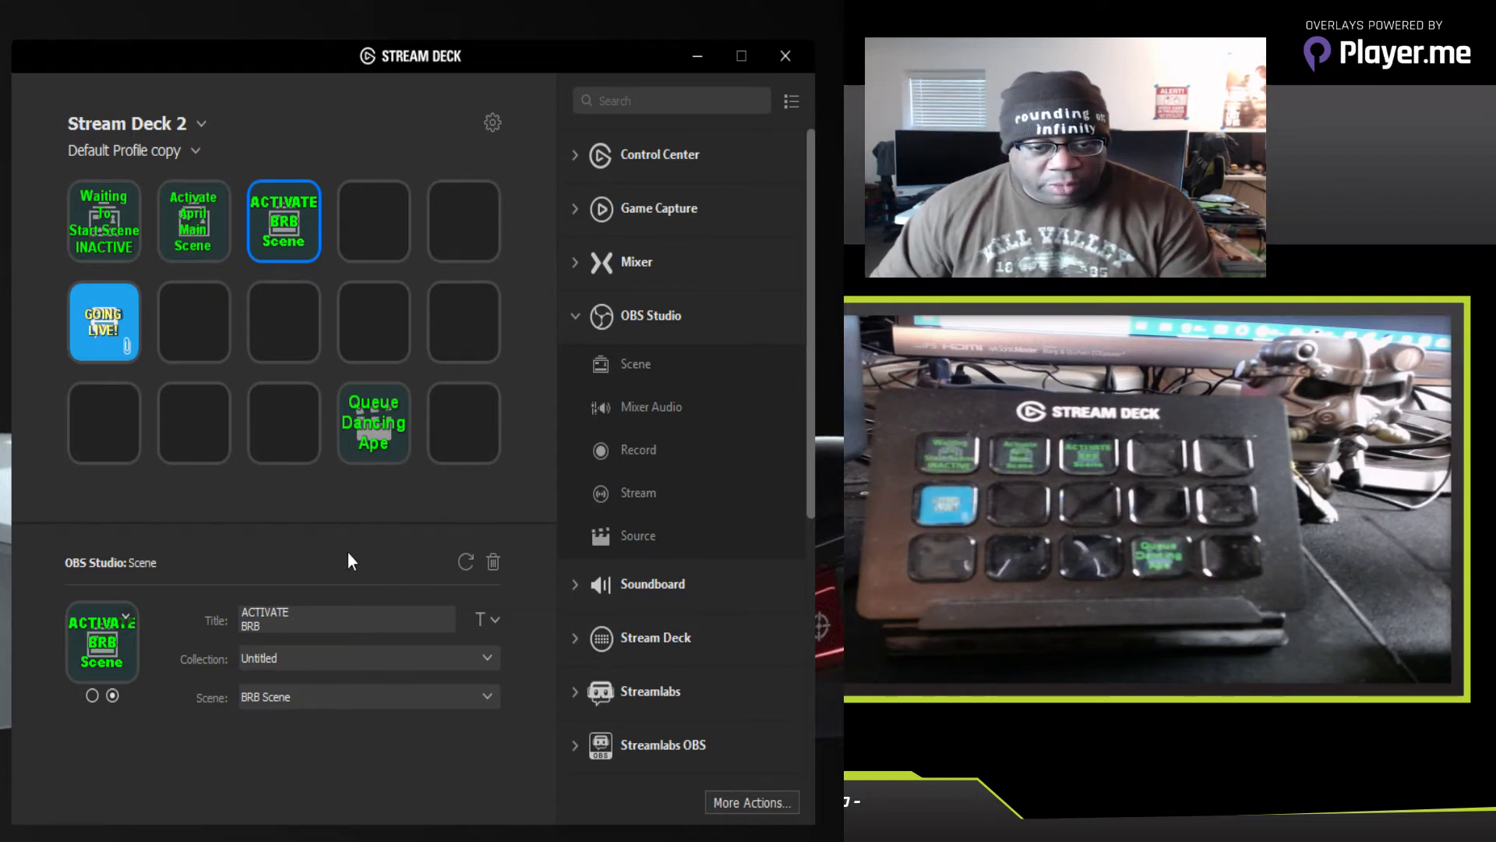
{"action": "left_click", "coordinate": [381, 223]}
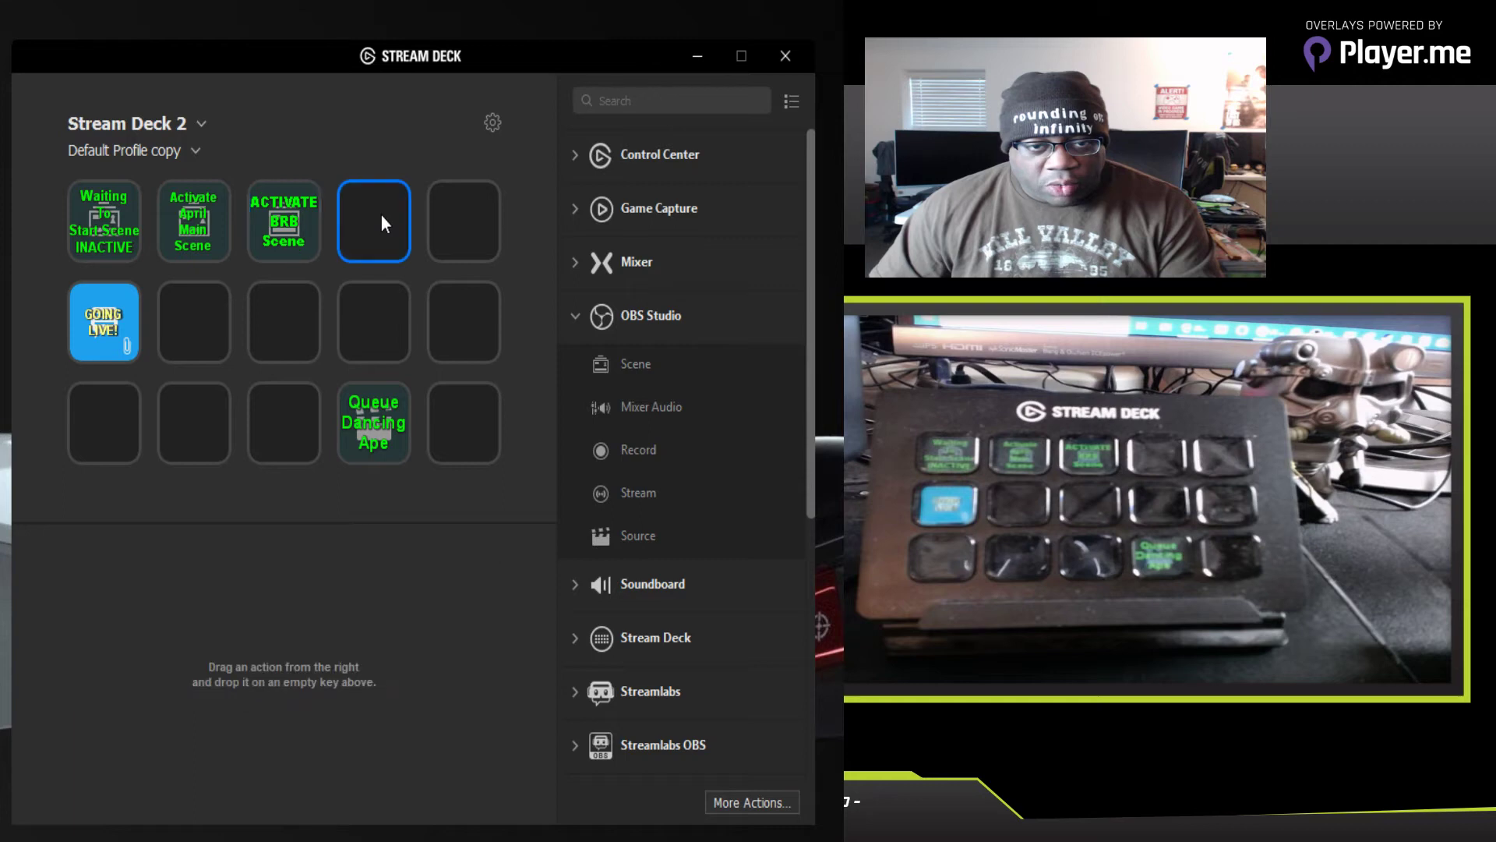
{"action": "left_click", "coordinate": [293, 232]}
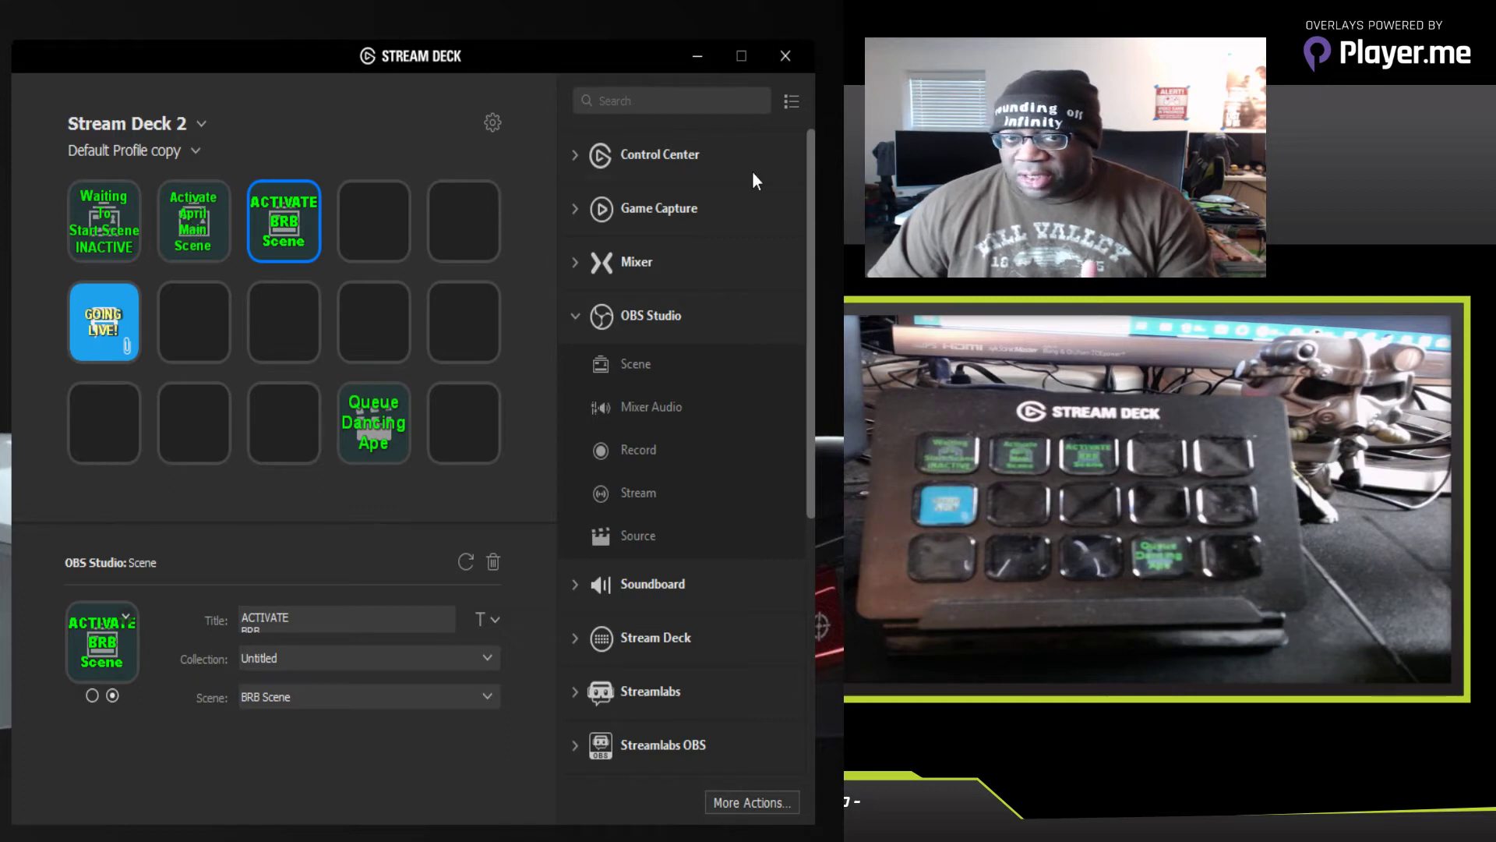
{"action": "left_click", "coordinate": [205, 226]}
{"action": "left_click", "coordinate": [285, 225]}
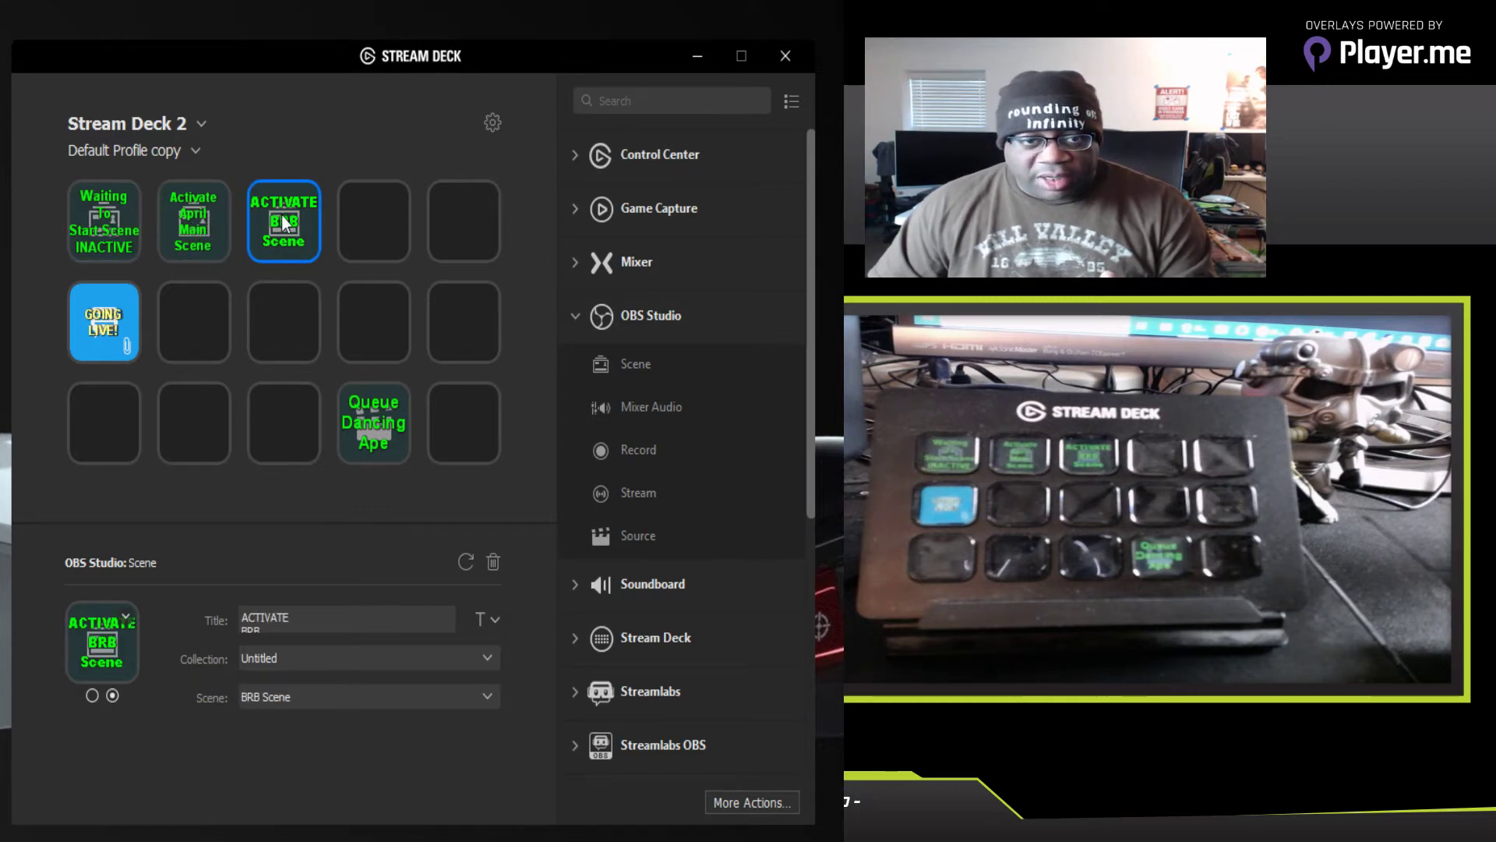
{"action": "left_click", "coordinate": [202, 240]}
{"action": "left_click", "coordinate": [284, 221]}
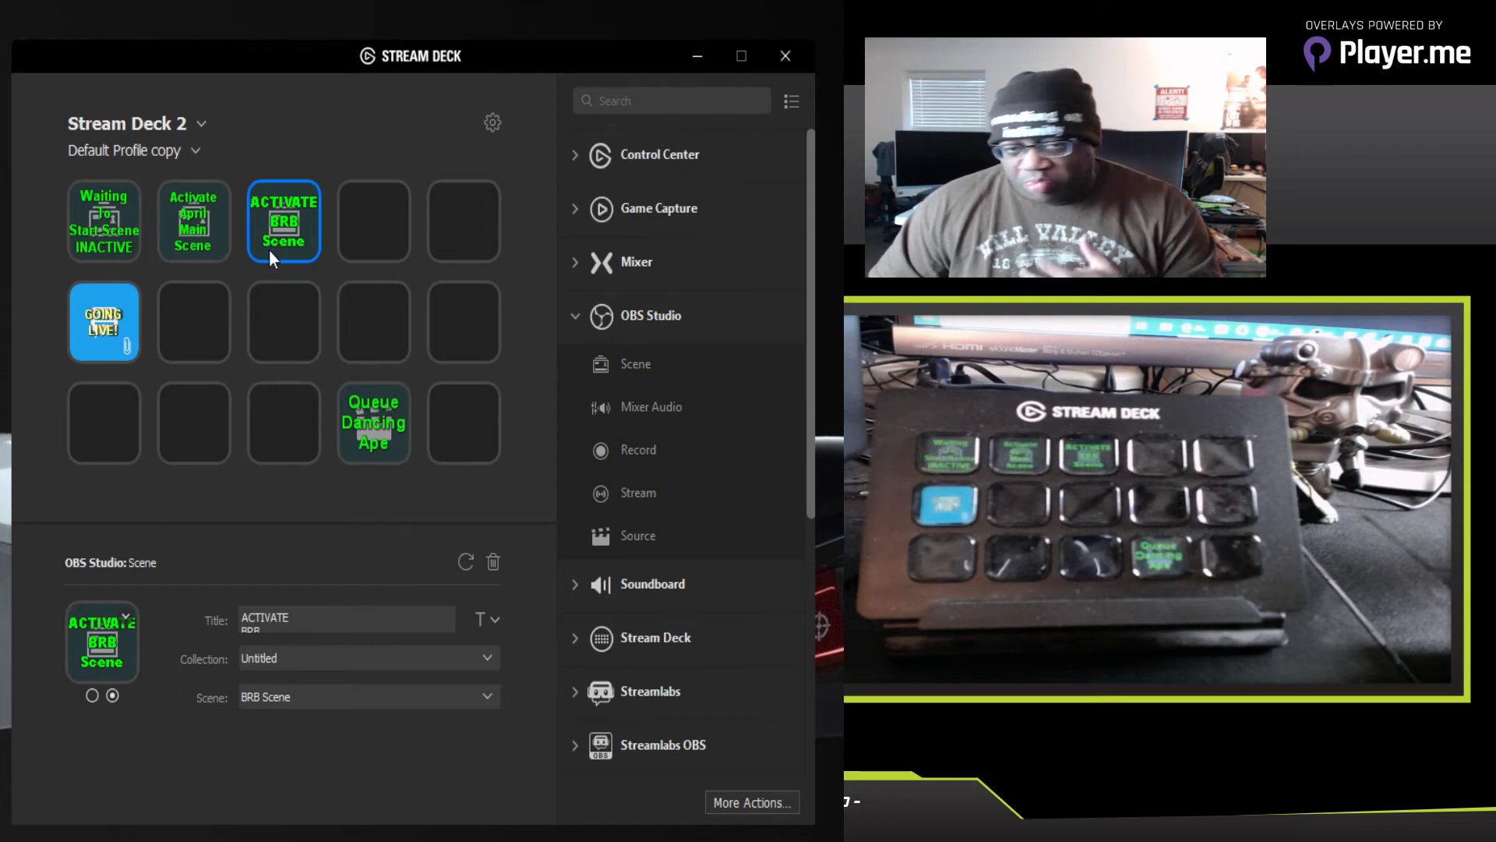
{"action": "left_click", "coordinate": [327, 493]}
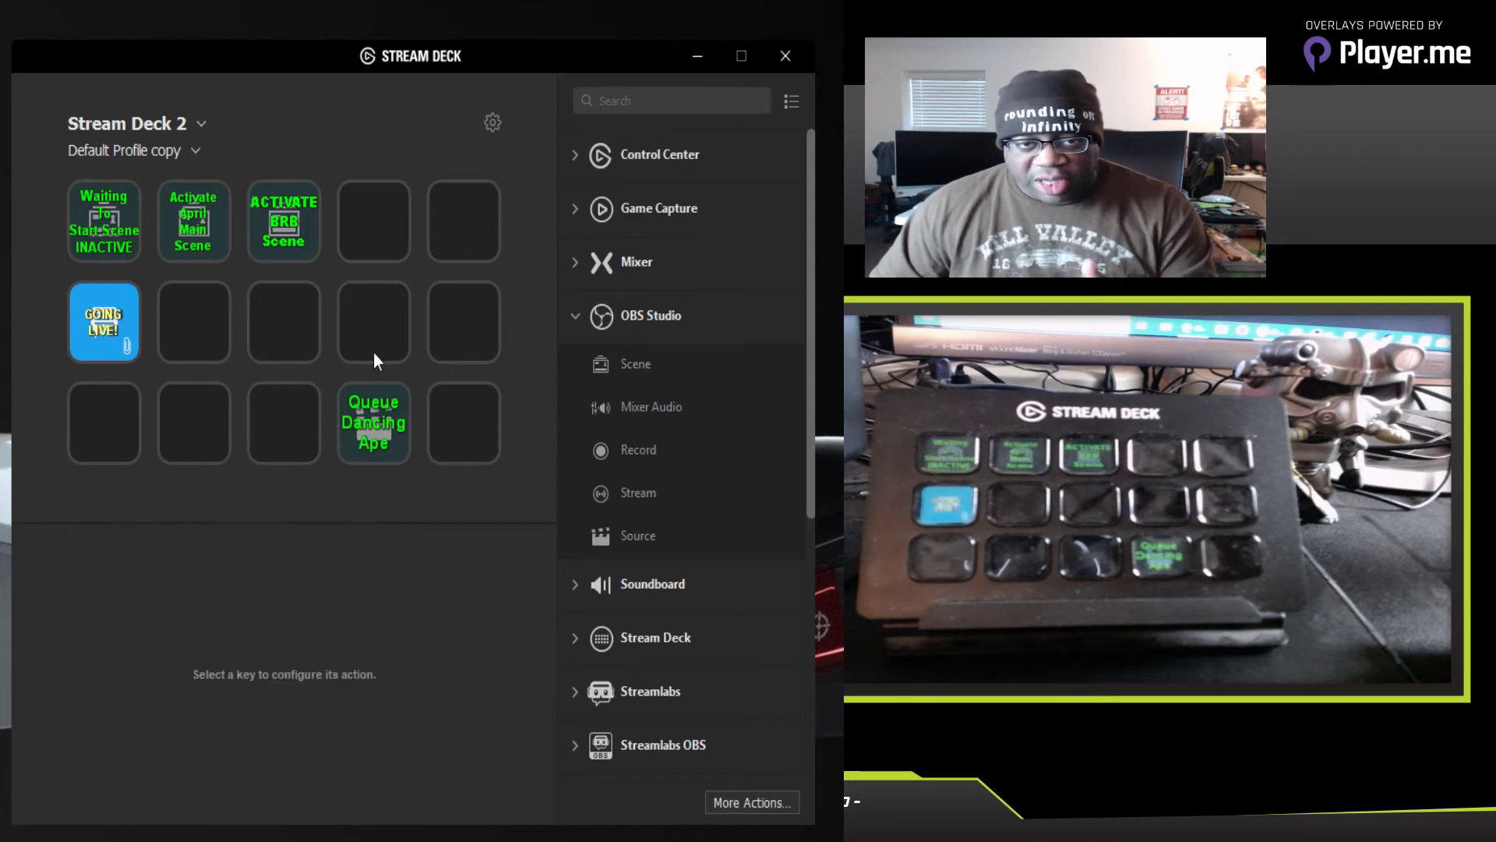
{"action": "left_click", "coordinate": [285, 221]}
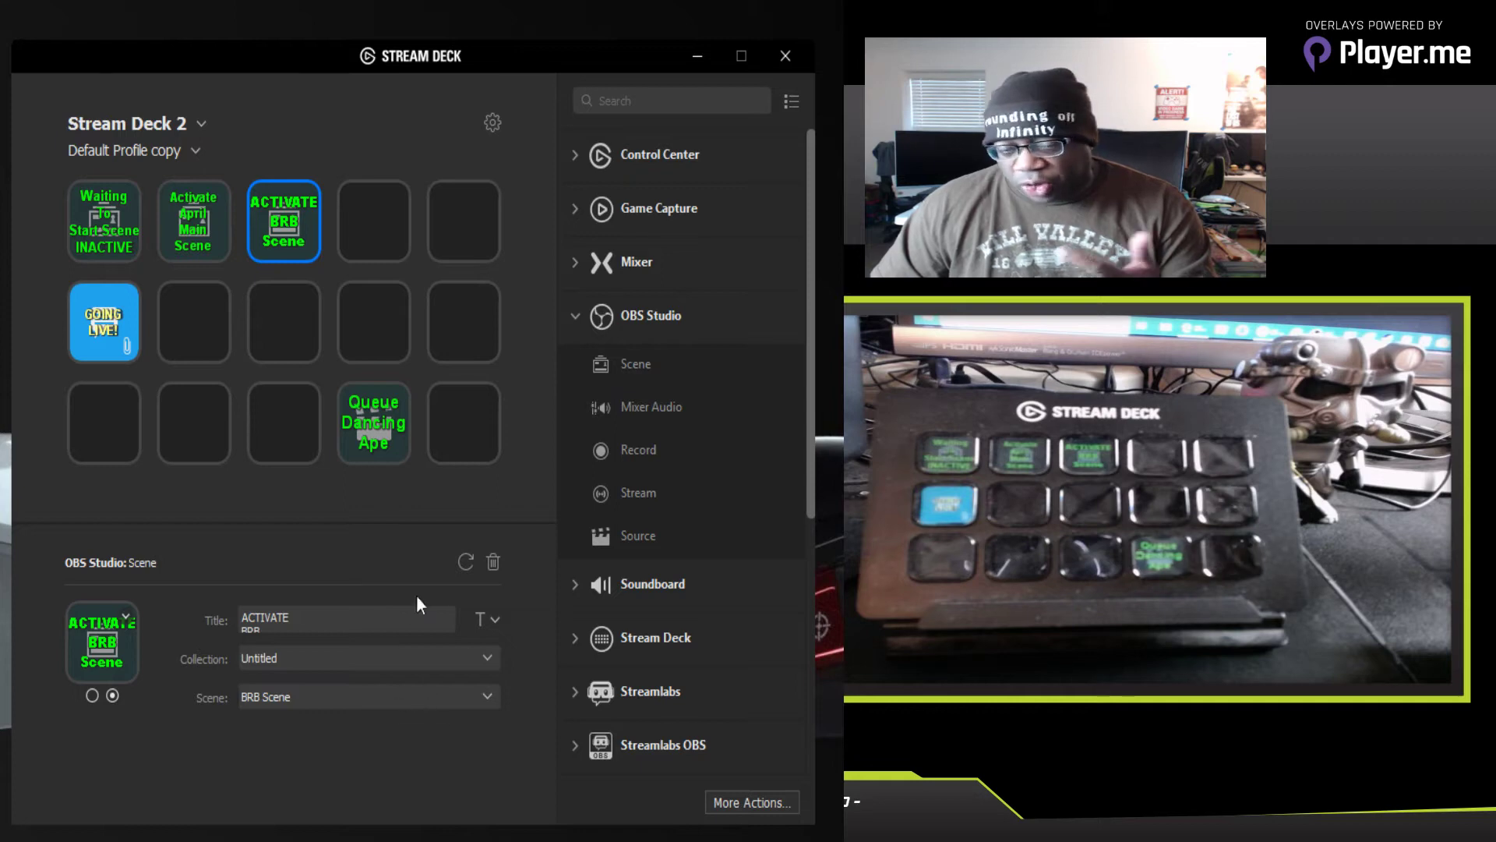
{"action": "left_click", "coordinate": [375, 503]}
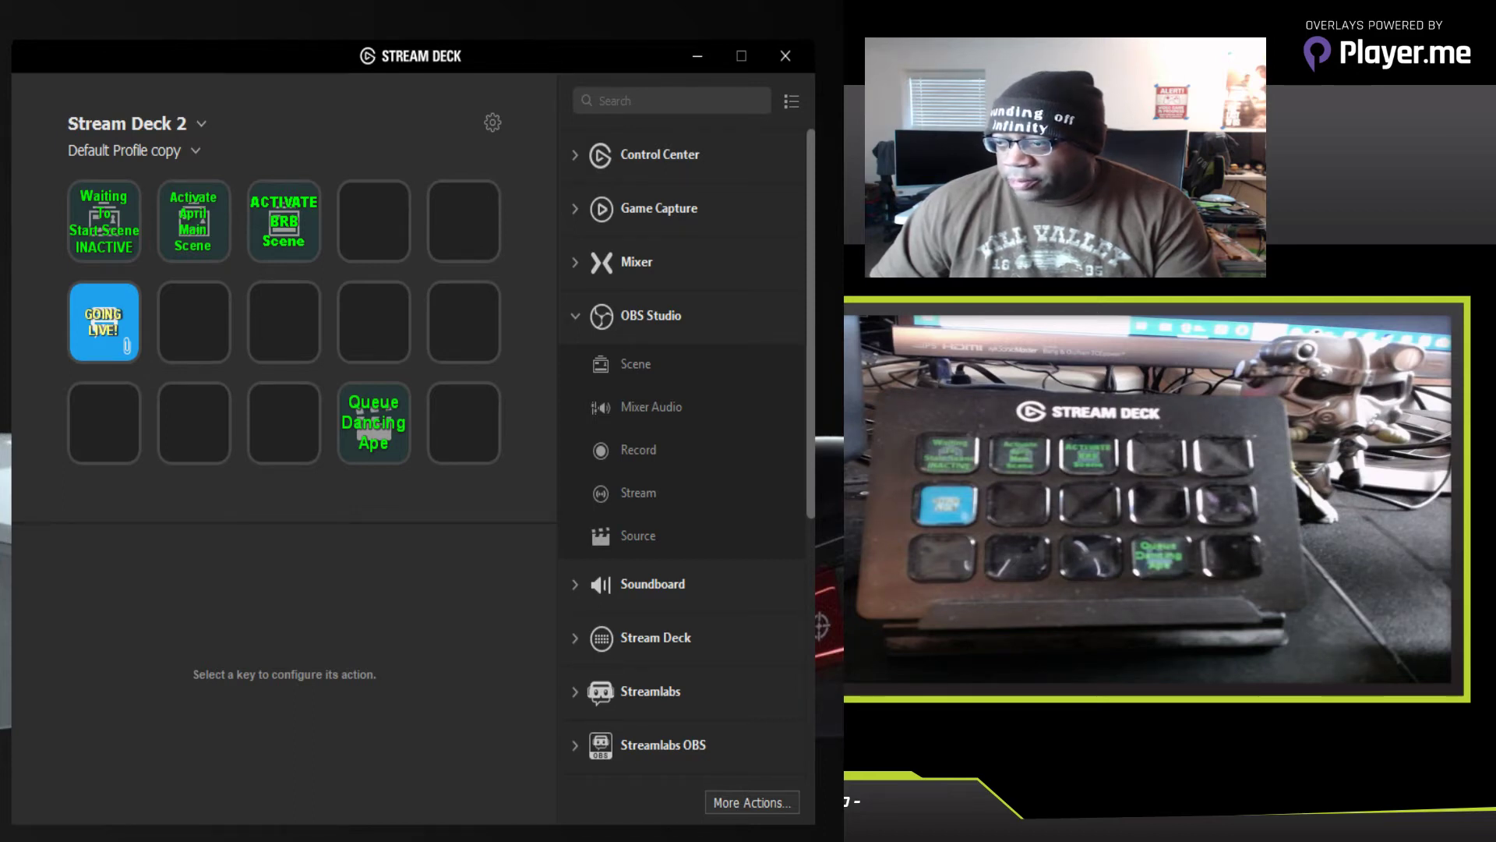
Step: Add an OBS Studio Scene action to the fourth key of the first row, titled "Activate", "End" and "Scene" on three lines
{"action": "left_click", "coordinate": [381, 218]}
{"action": "left_click_drag", "start_coordinate": [635, 363], "coordinate": [378, 226]}
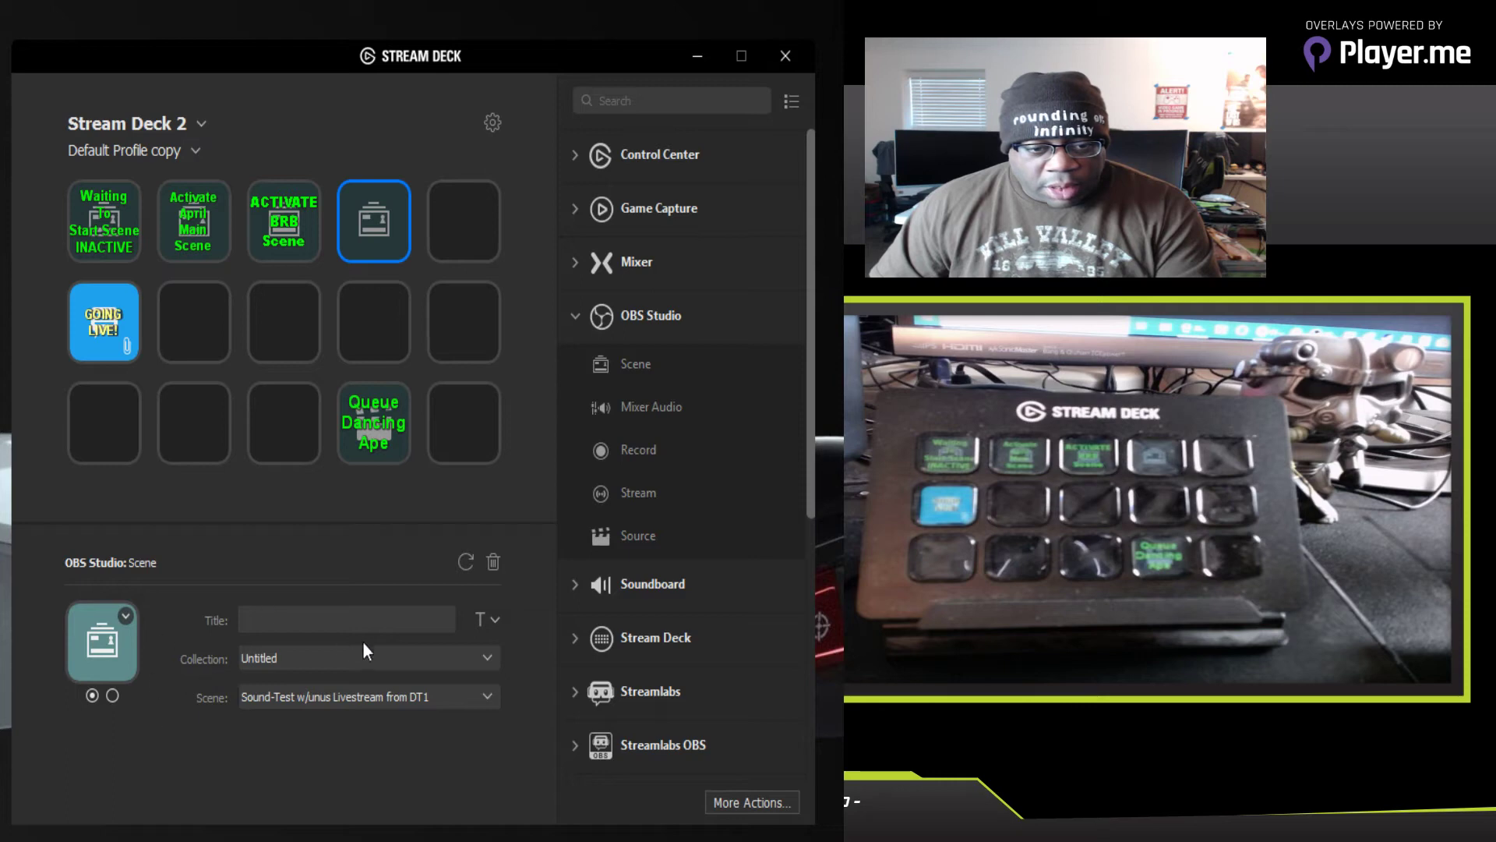
{"action": "left_click", "coordinate": [322, 618]}
{"action": "type", "text": "Ac"}
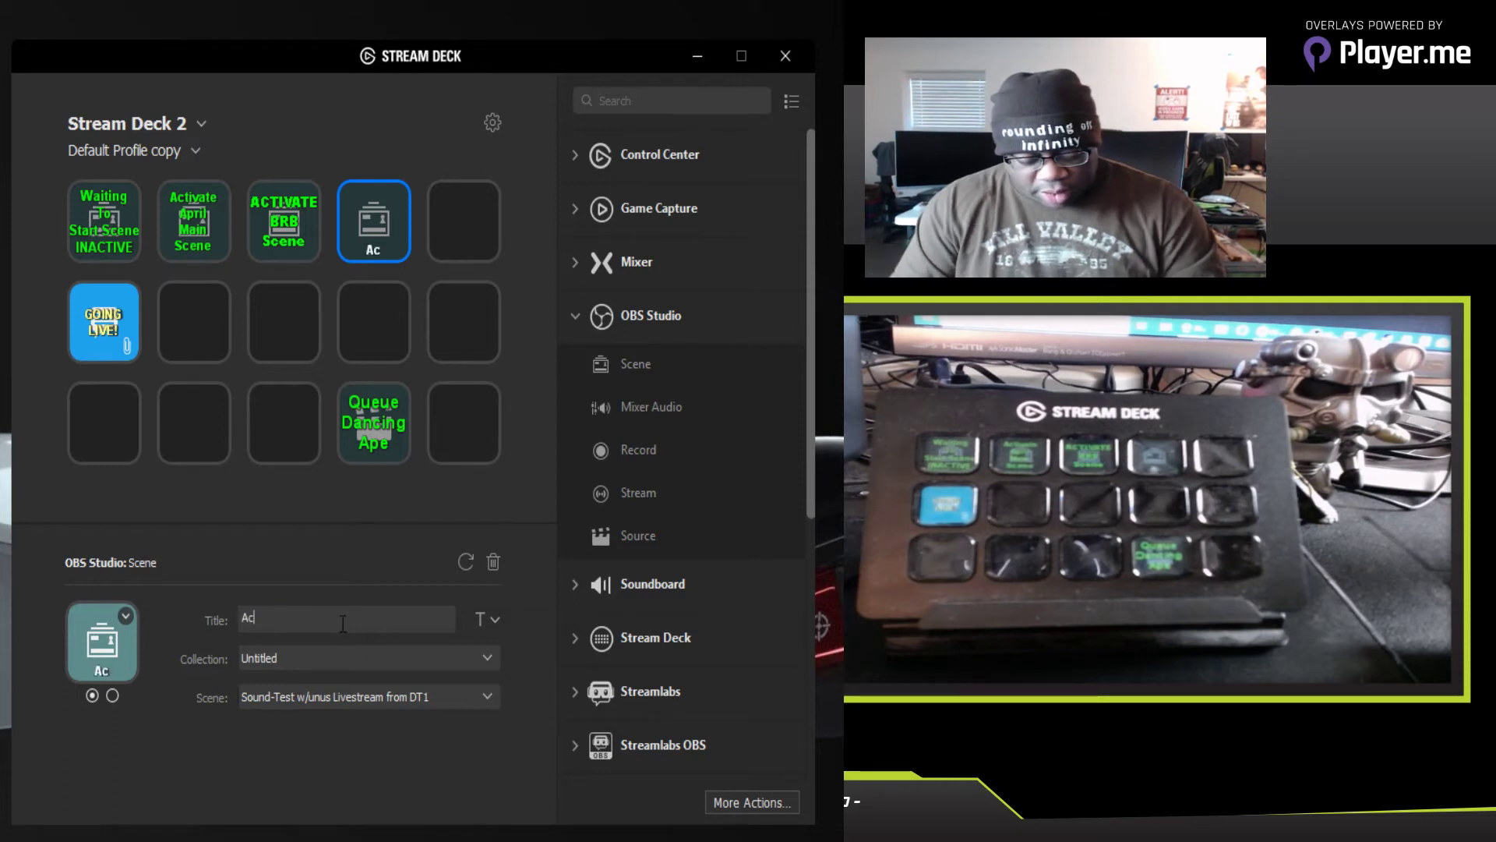
{"action": "type", "text": "tivate"}
{"action": "key", "text": "Return"}
{"action": "type", "text": "End"}
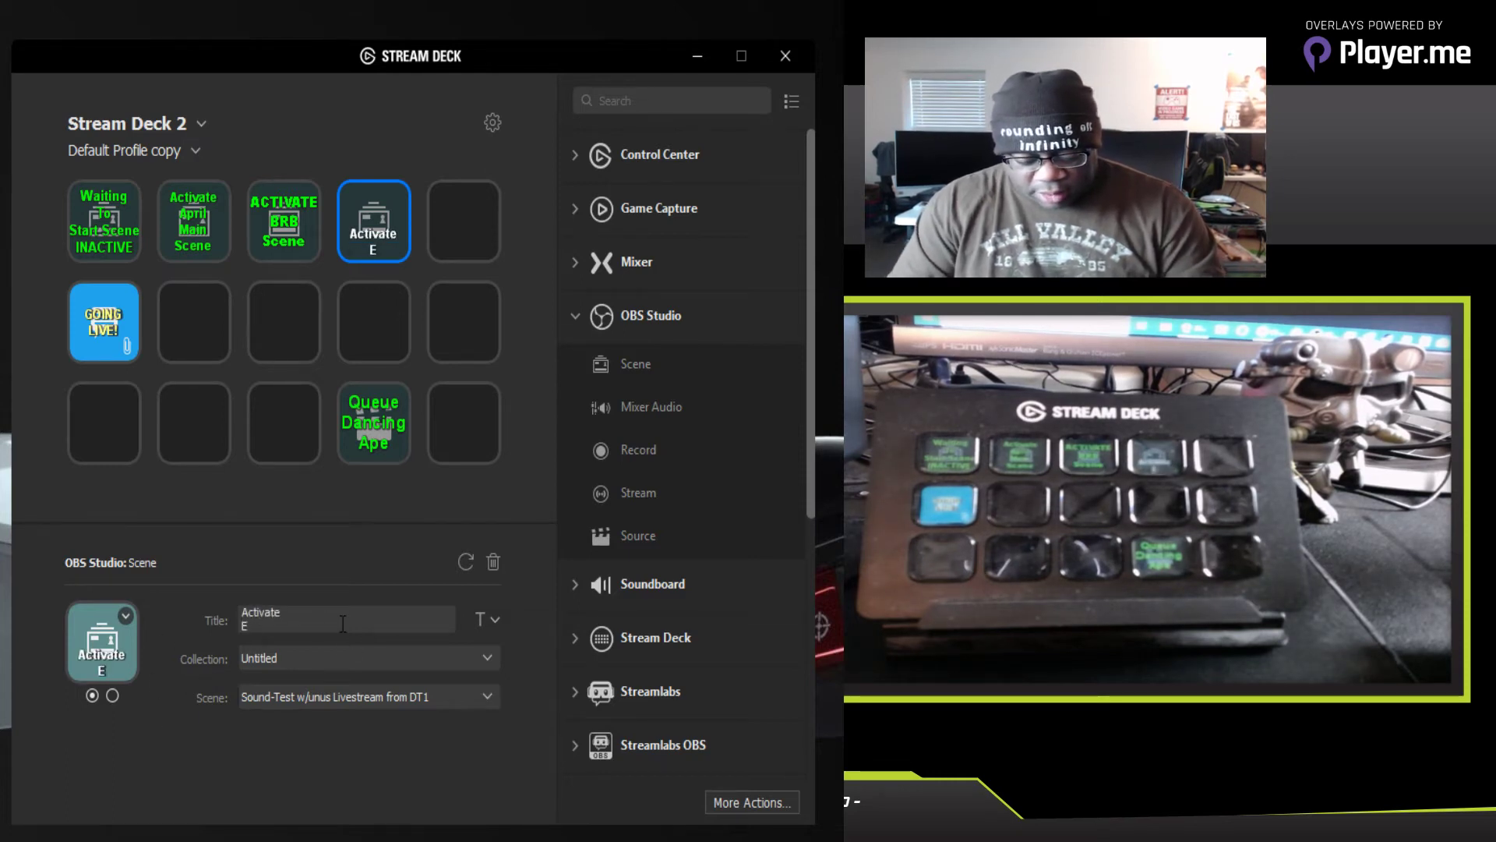
{"action": "key", "text": "Return"}
{"action": "type", "text": "Scene"}
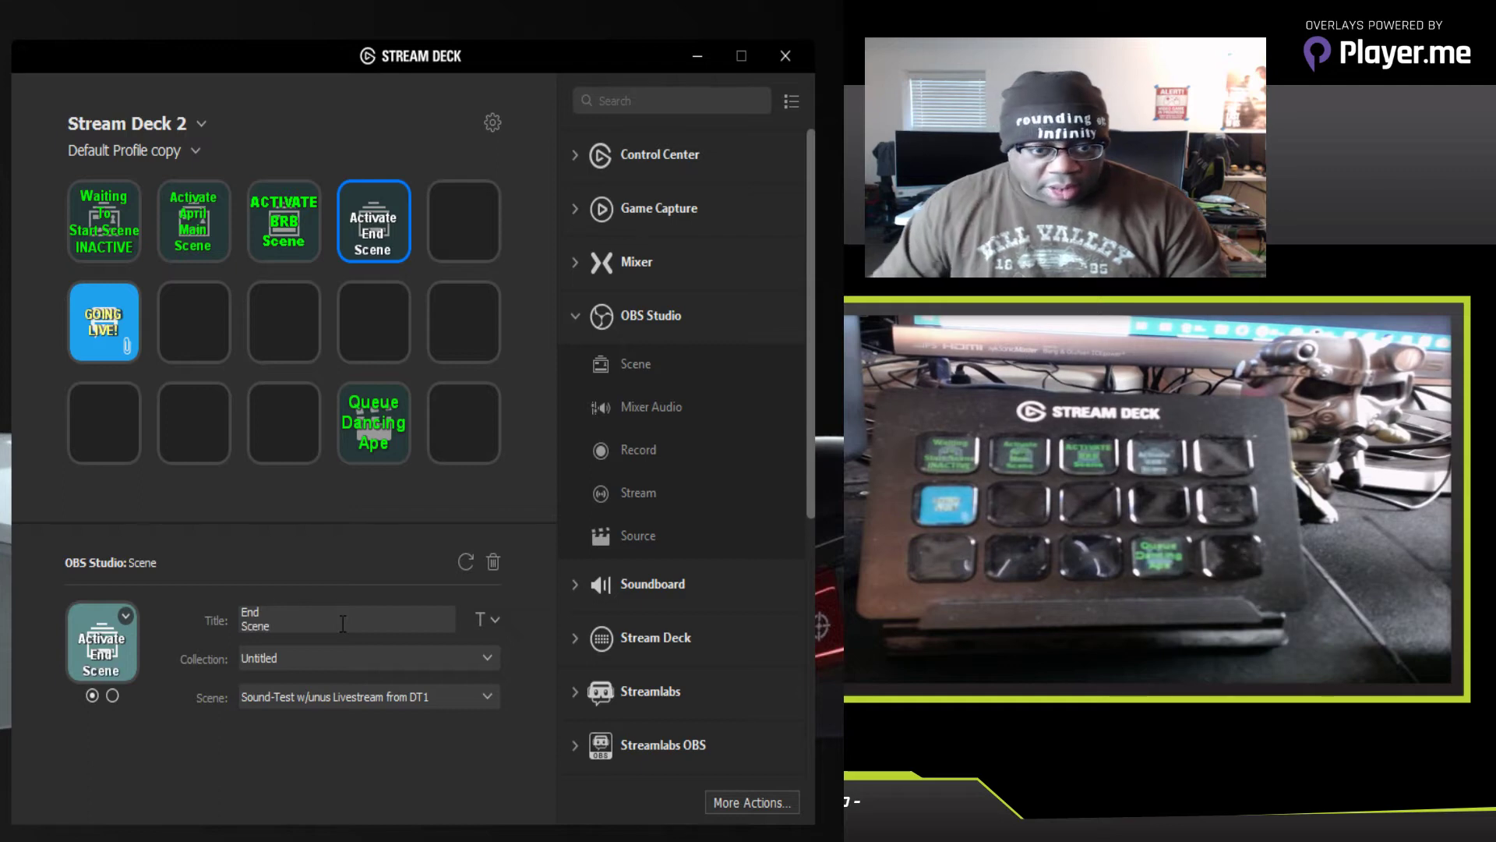
Step: Align the End Scene key's title to the middle and assign the scene "The Stream Has Ended" to the key
{"action": "left_click", "coordinate": [495, 617]}
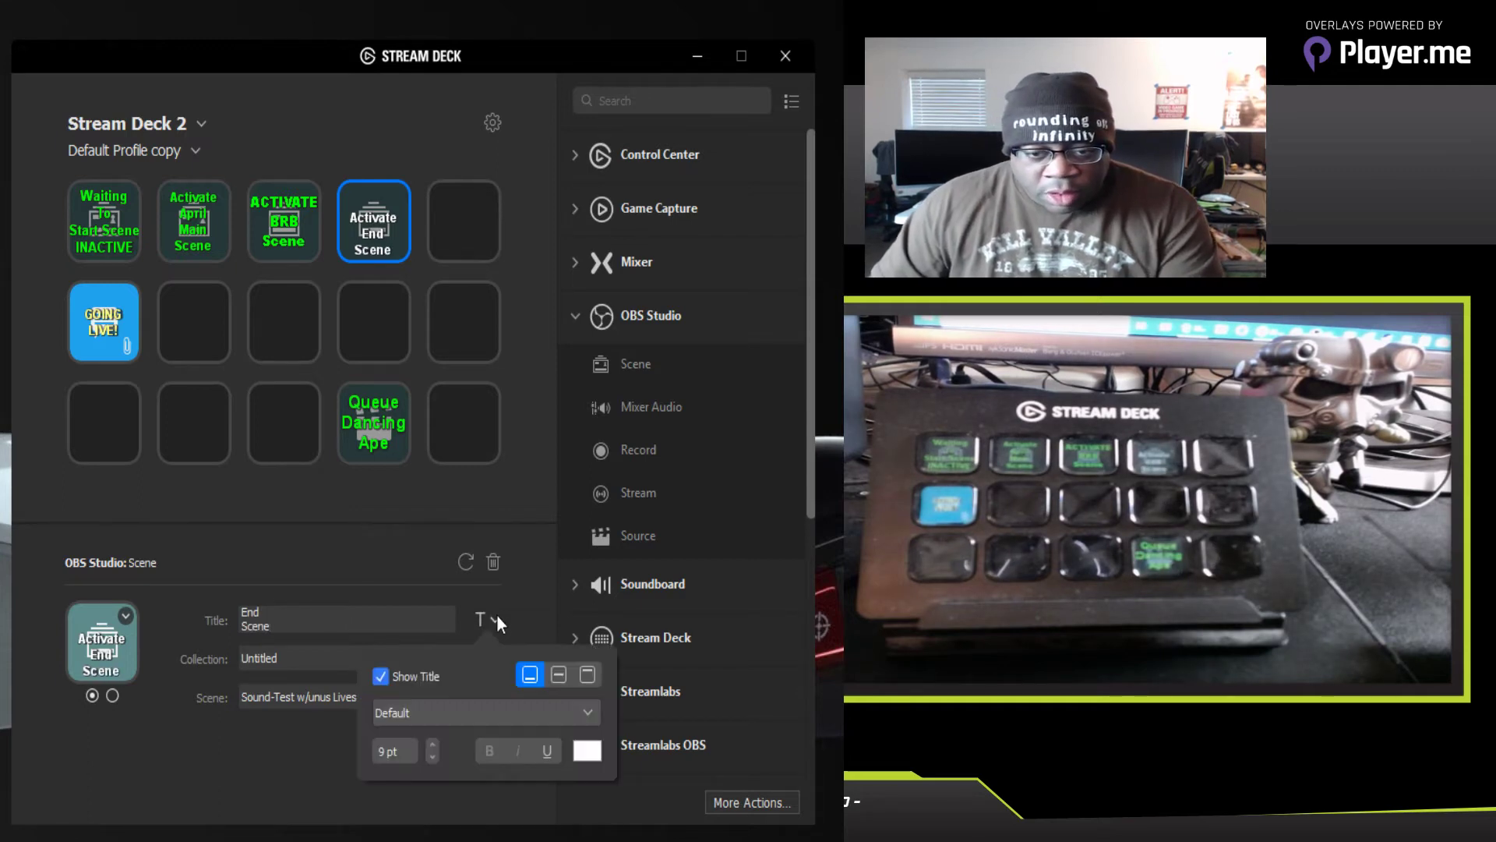
{"action": "left_click", "coordinate": [559, 676]}
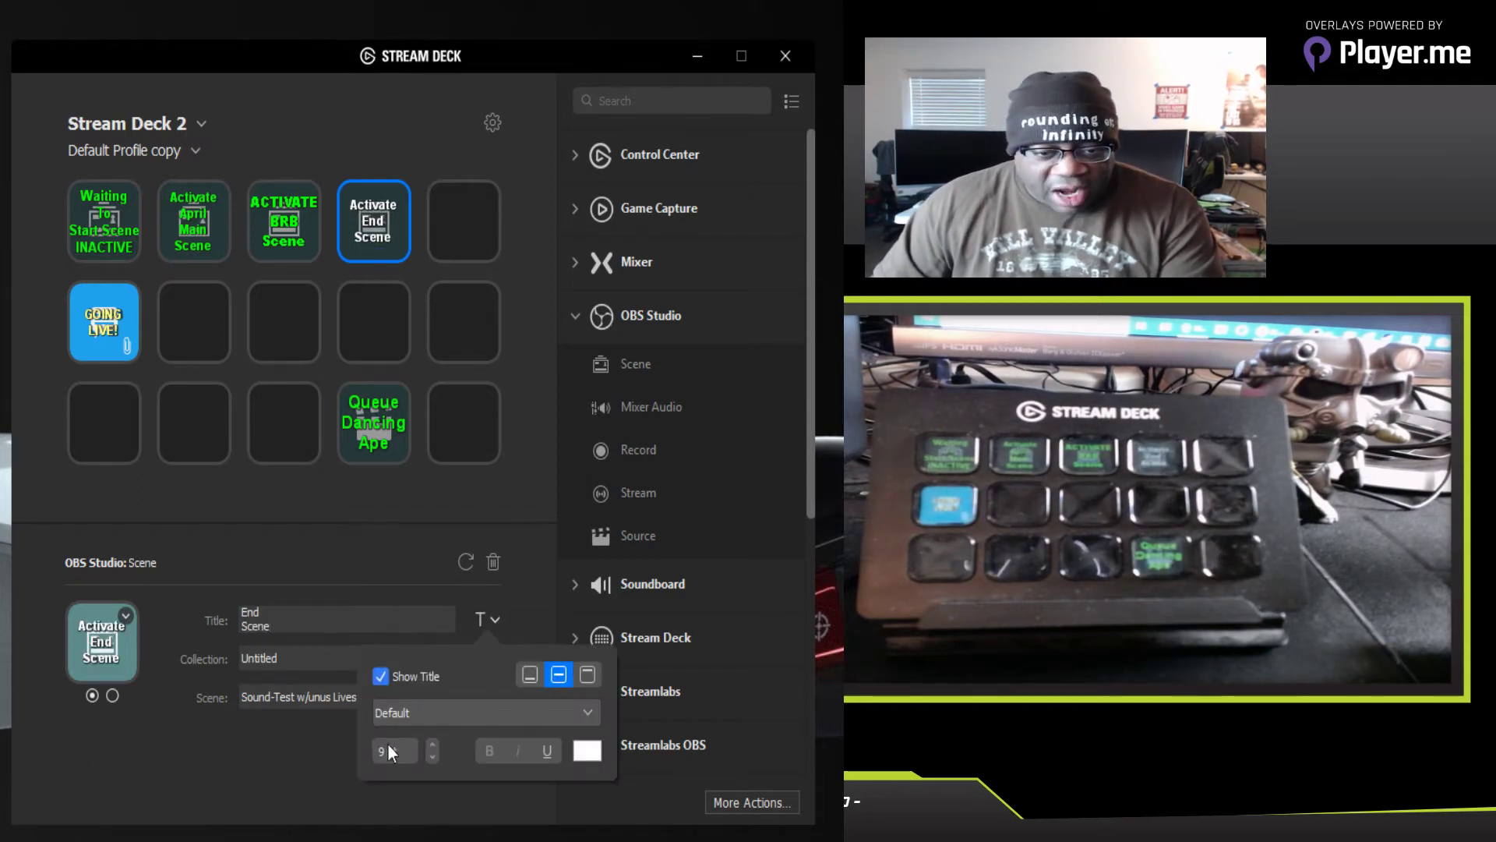
{"action": "left_click", "coordinate": [272, 755]}
{"action": "left_click", "coordinate": [487, 698]}
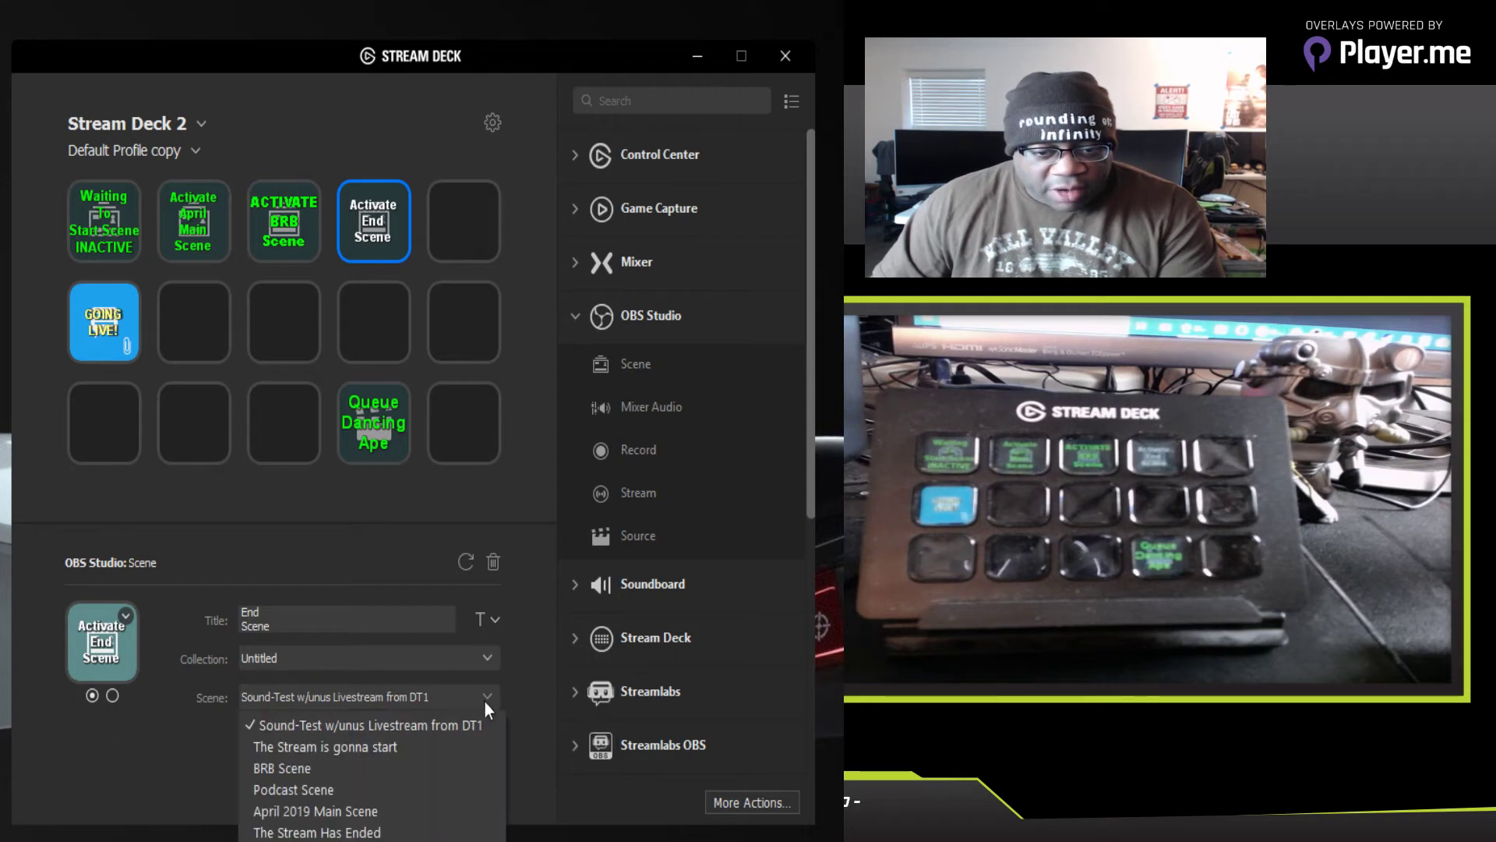
{"action": "left_click", "coordinate": [335, 832]}
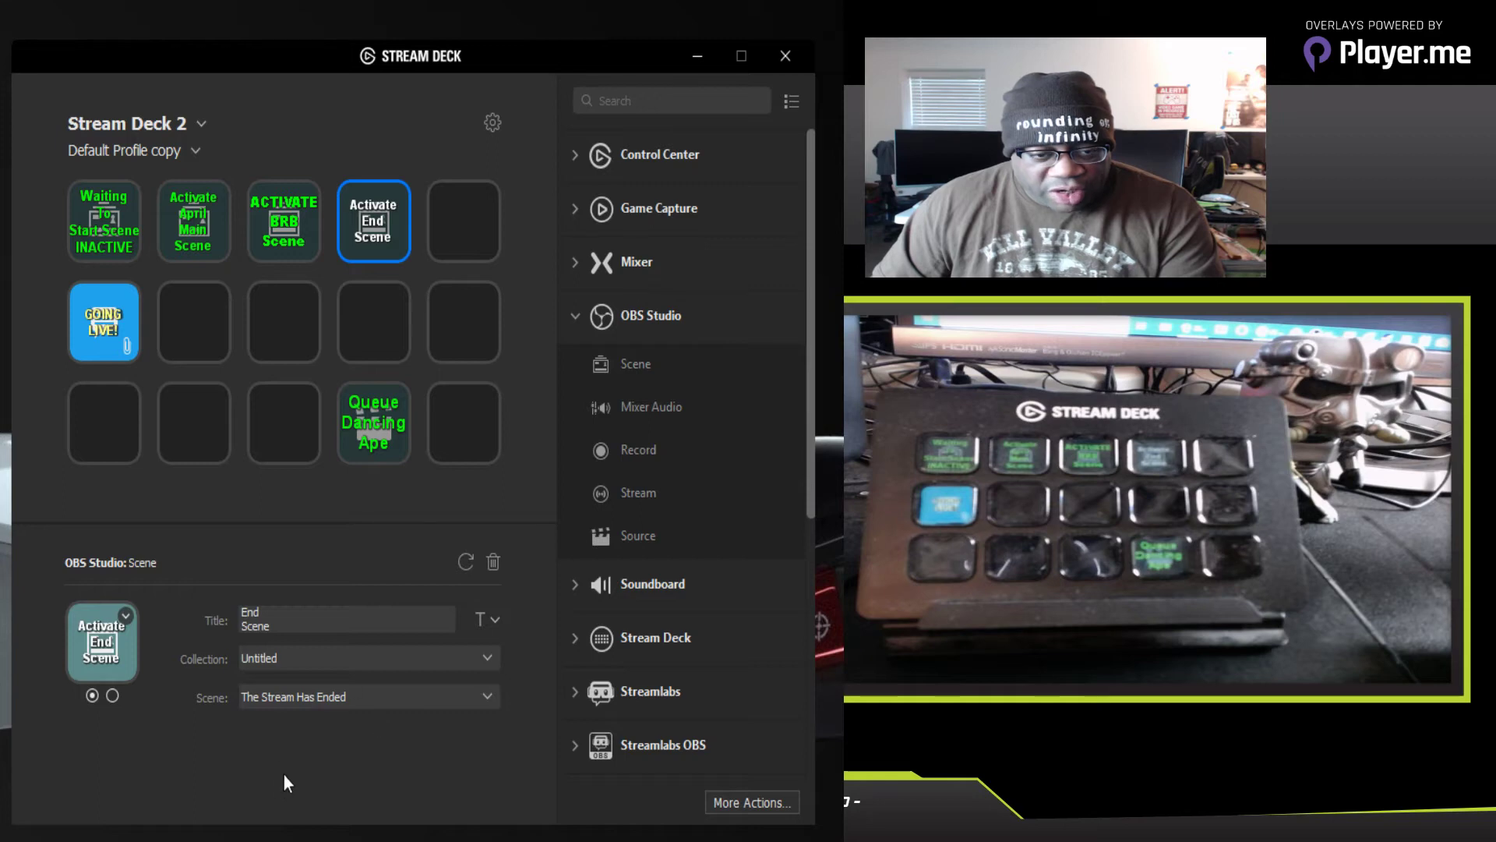
Step: Set the End Scene key's title size to 12 pt and its color to bright green
{"action": "left_click", "coordinate": [493, 621]}
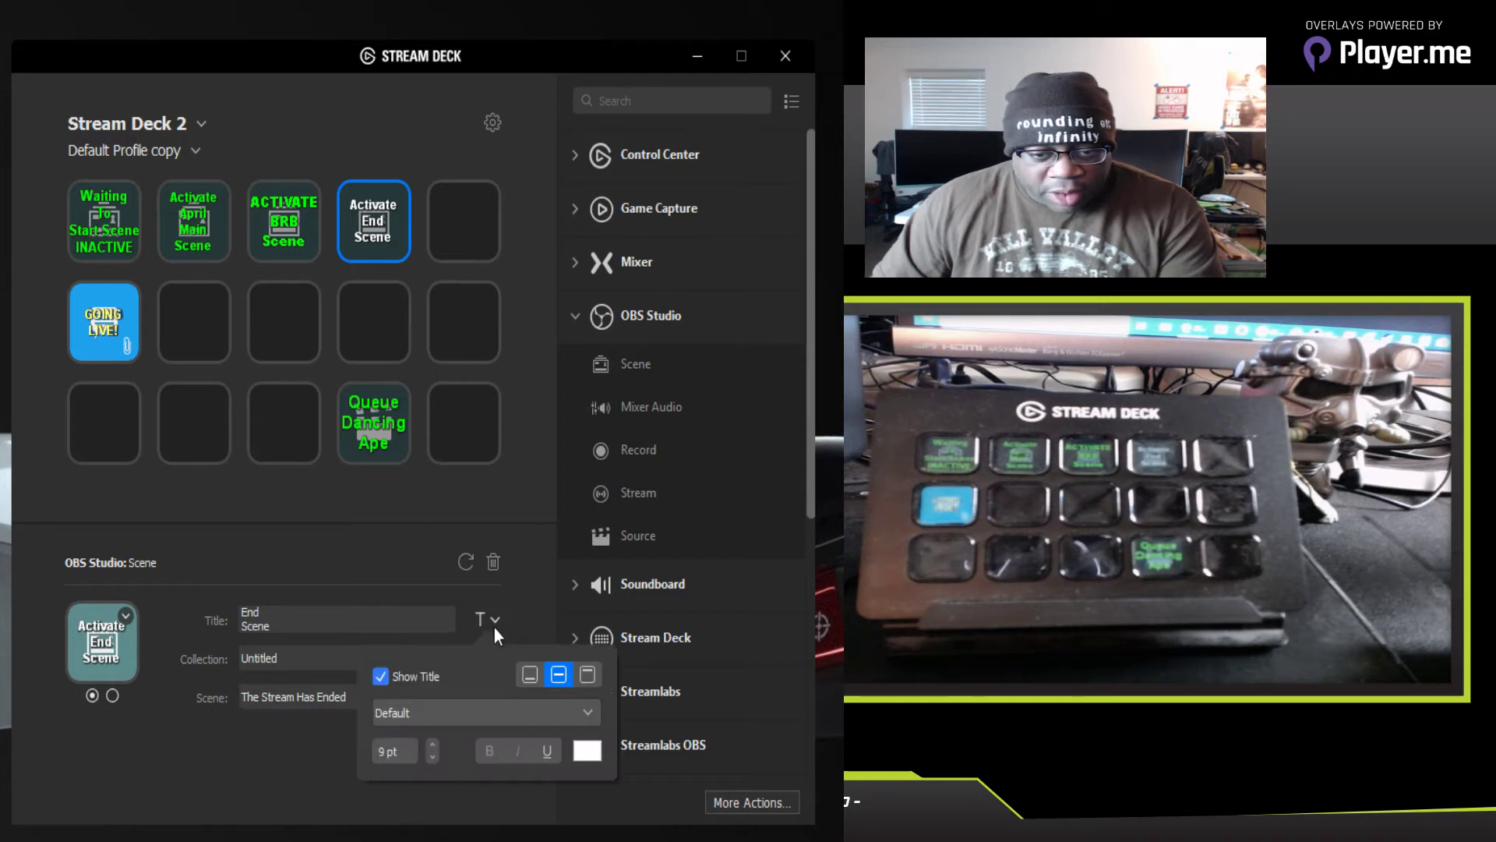
{"action": "left_click", "coordinate": [430, 742]}
{"action": "left_click", "coordinate": [430, 742]}
{"action": "left_click", "coordinate": [433, 742]}
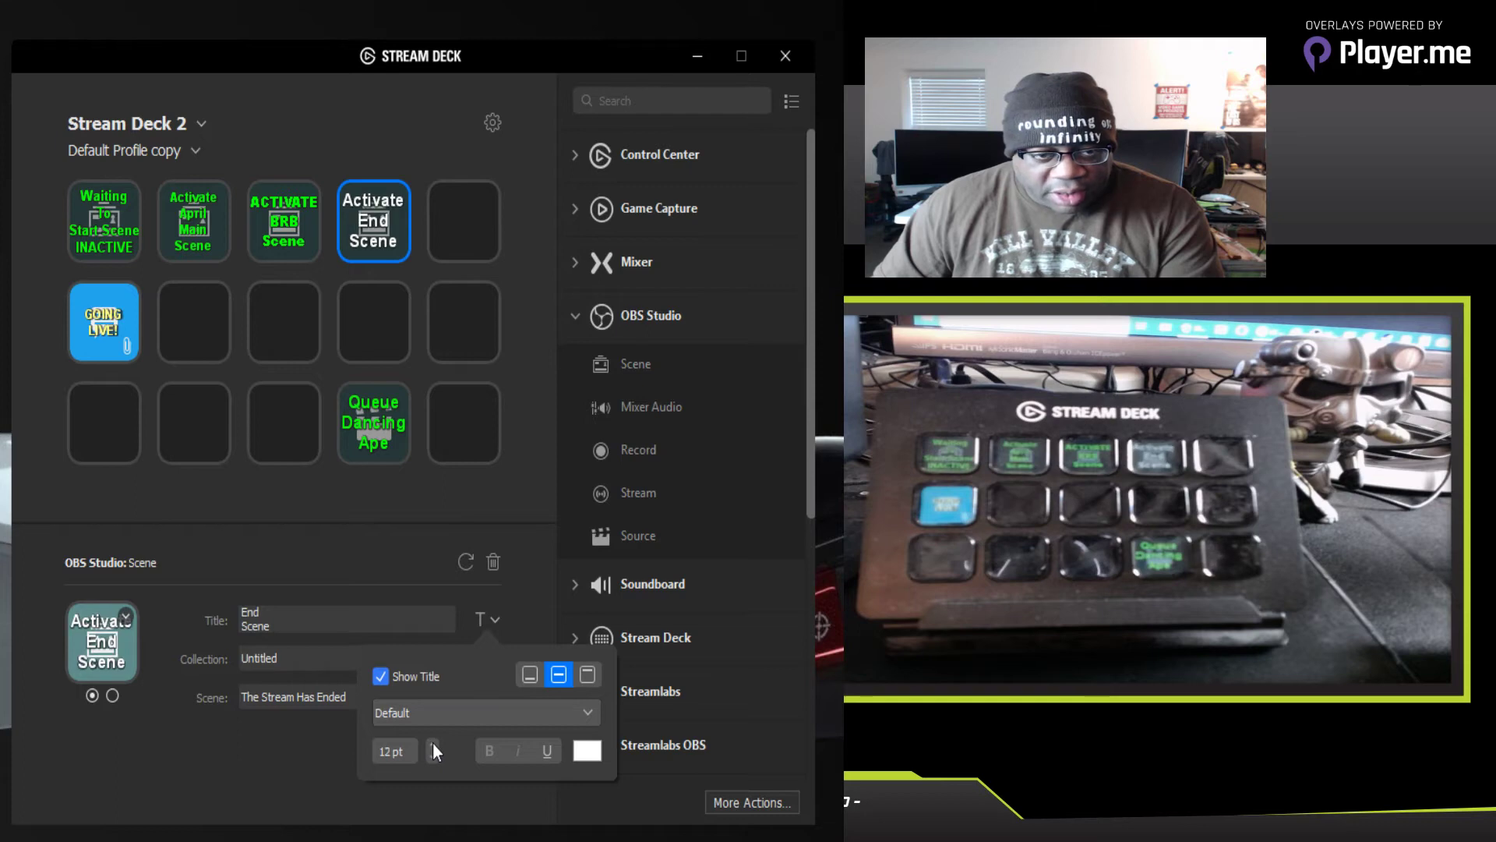
{"action": "left_click", "coordinate": [584, 751]}
{"action": "left_click", "coordinate": [421, 545]}
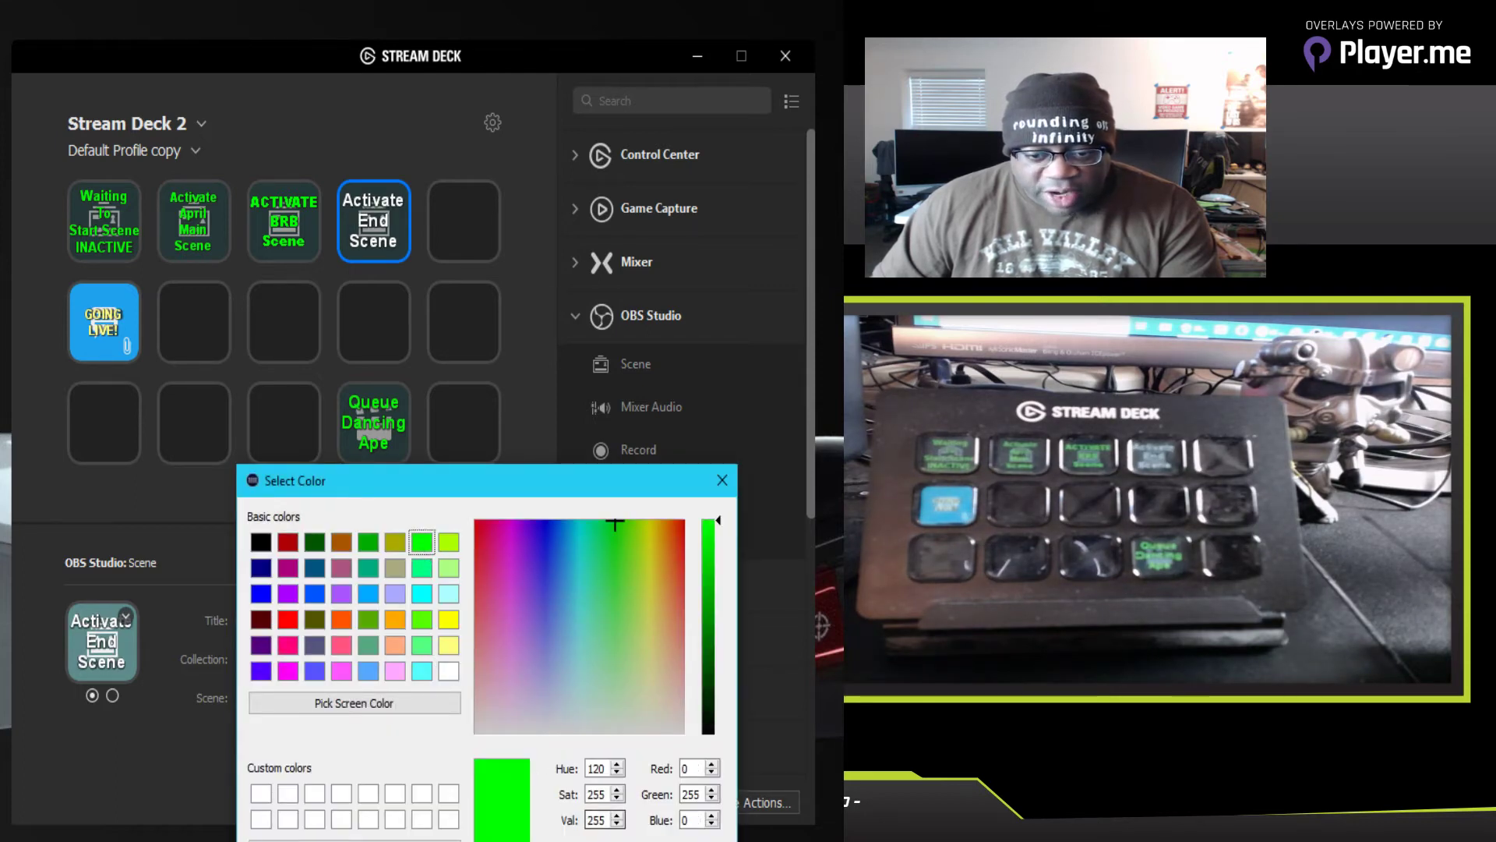
{"action": "key", "text": "Return"}
{"action": "left_click", "coordinate": [303, 771]}
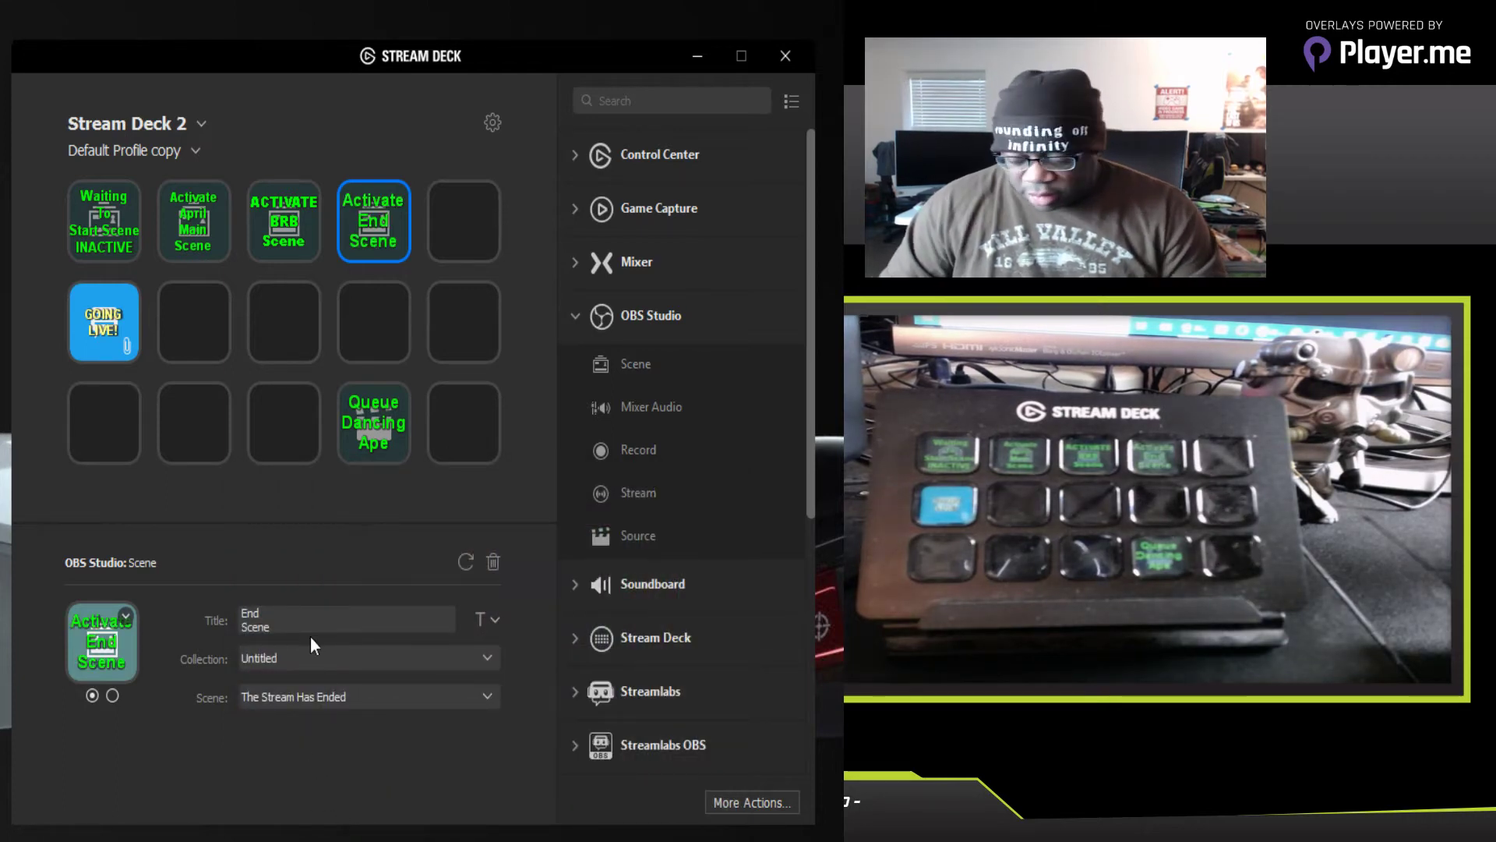
Step: Move the "Activate" line of the End Scene key's title from above "End" to below "Scene"
{"action": "scroll", "coordinate": [310, 636], "scroll_direction": "up", "scroll_amount": 1}
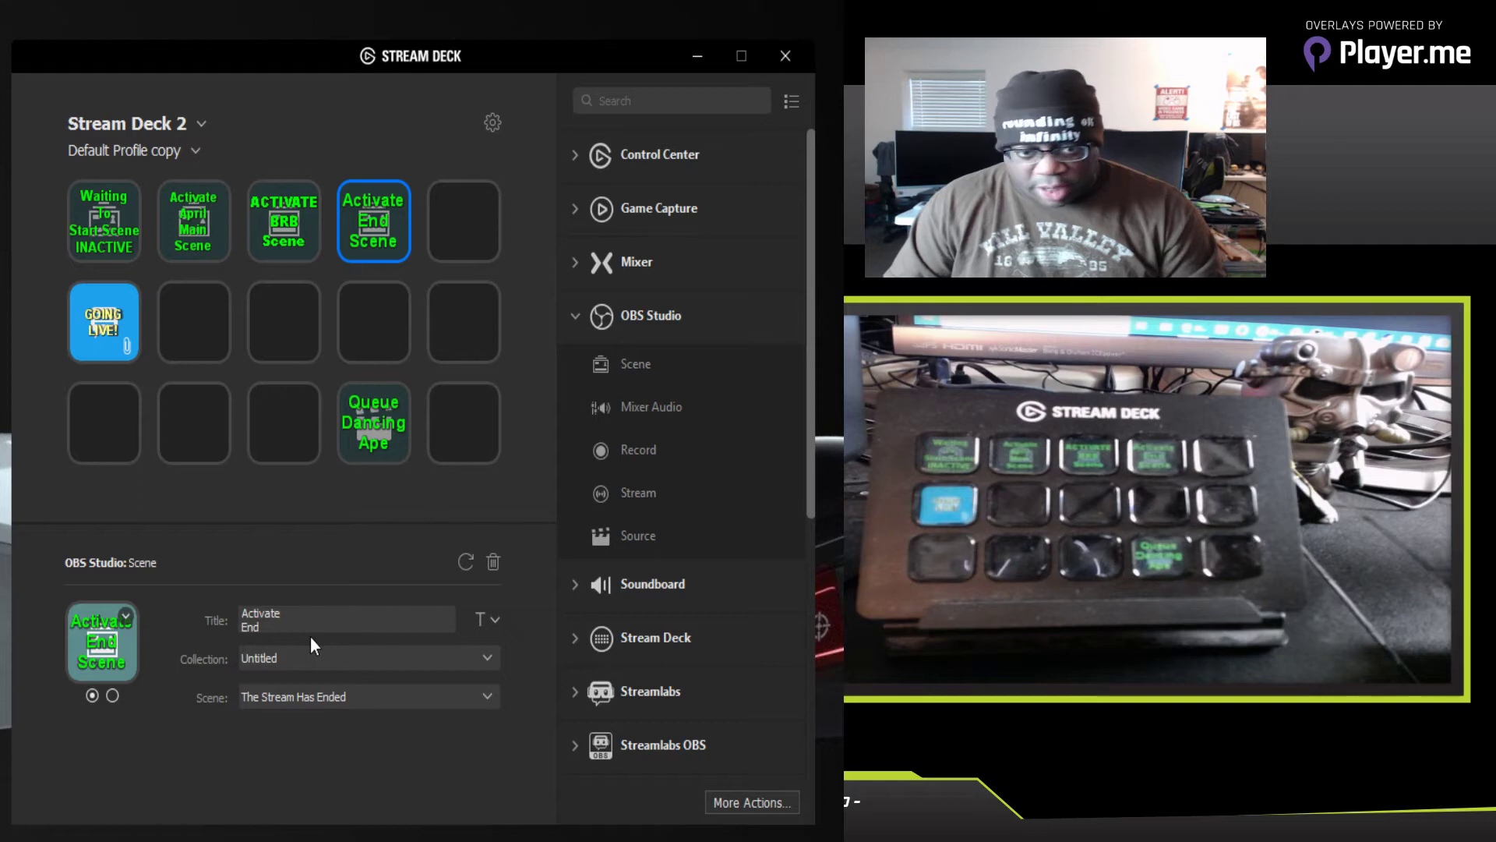
{"action": "key", "text": "shift+Home"}
{"action": "key", "text": "ctrl+c"}
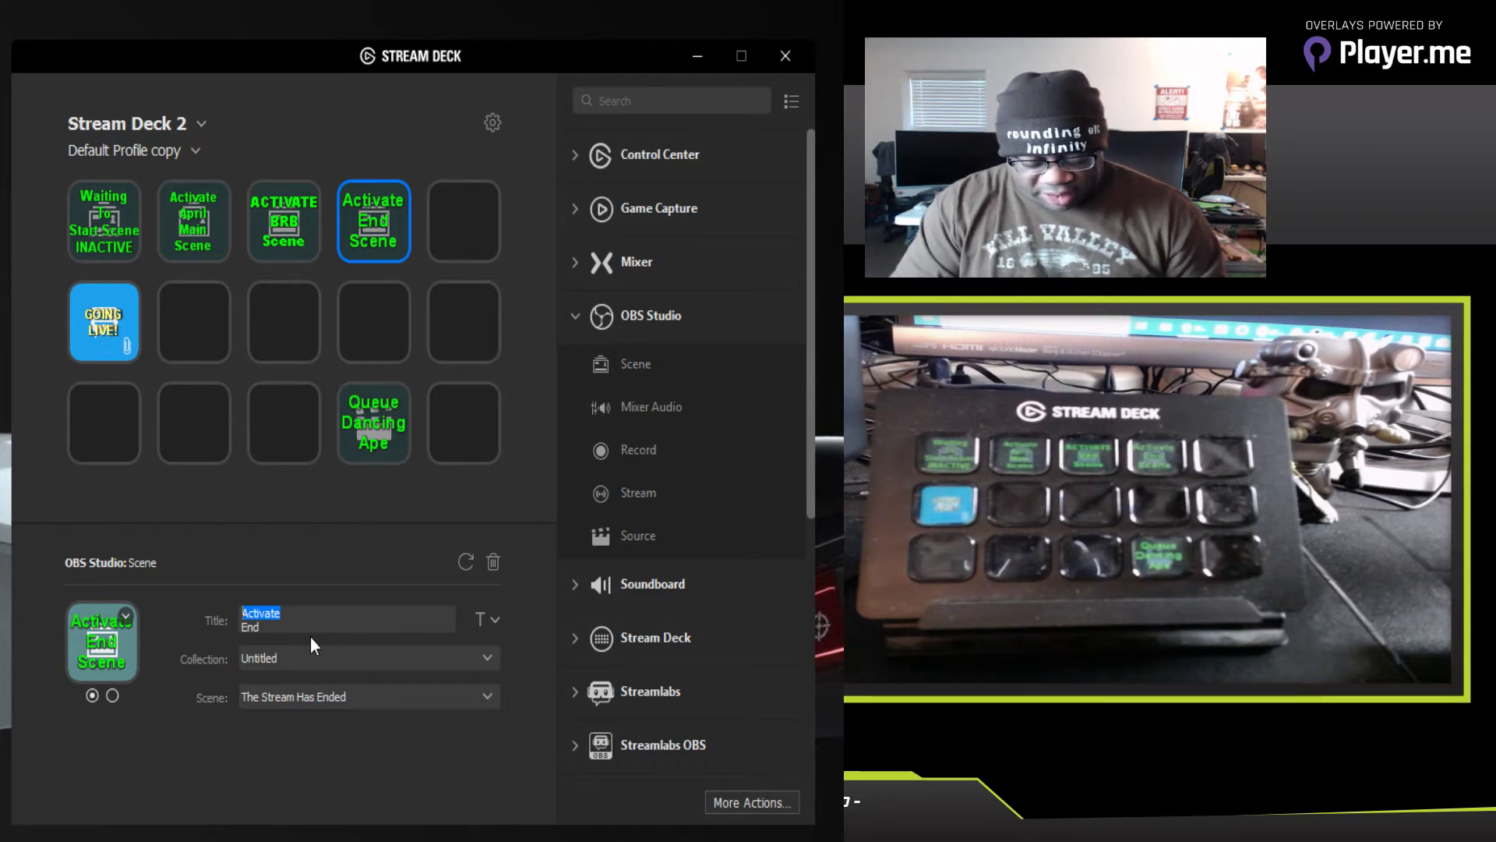
{"action": "key", "text": "Delete"}
{"action": "key", "text": "Delete"}
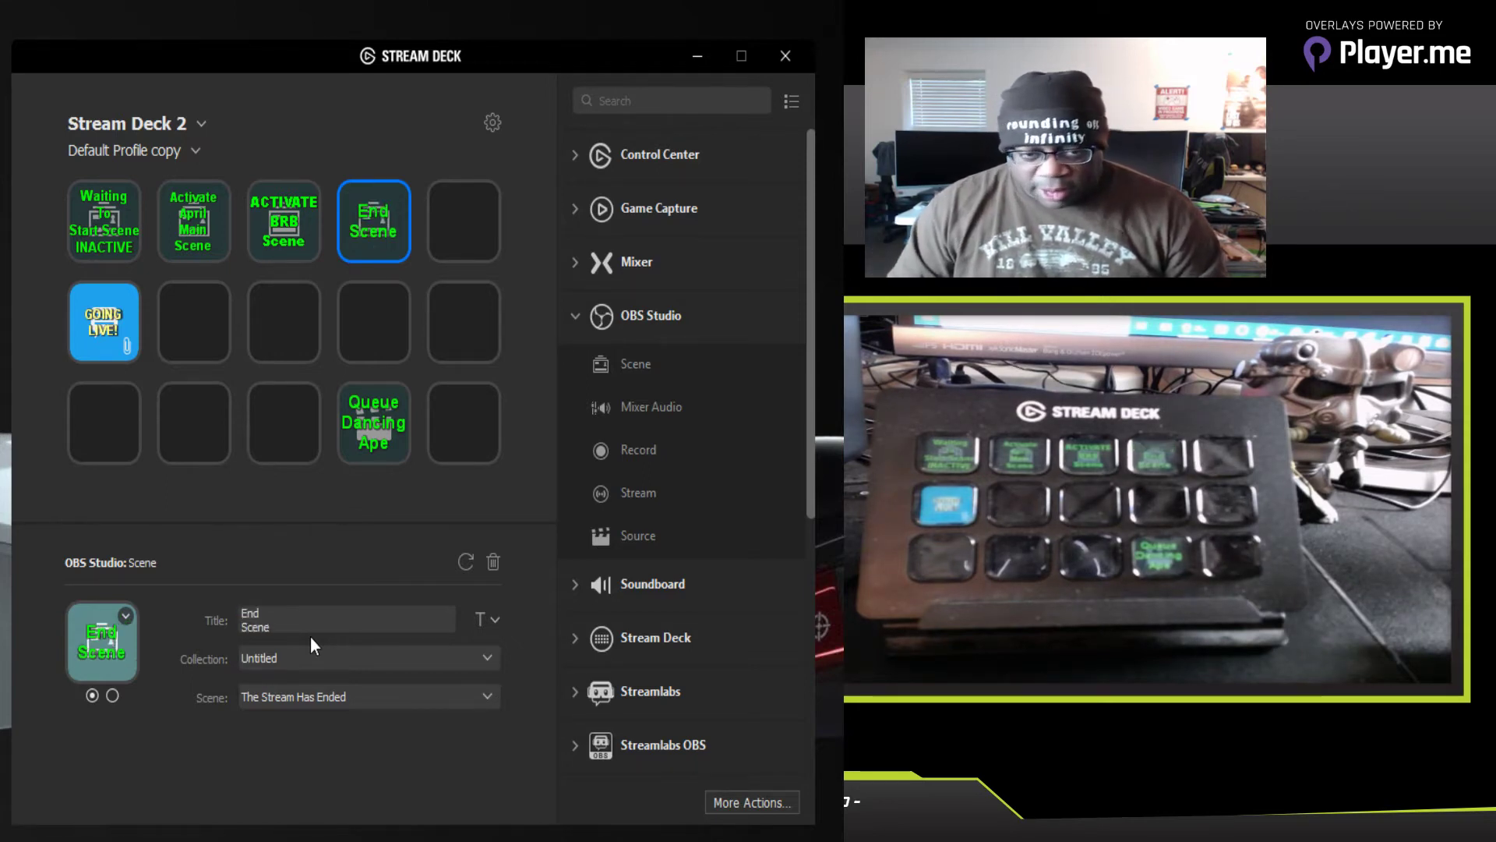
{"action": "key", "text": "BackSpace"}
{"action": "key", "text": "BackSpace"}
{"action": "key", "text": "BackSpace"}
{"action": "key", "text": "BackSpace"}
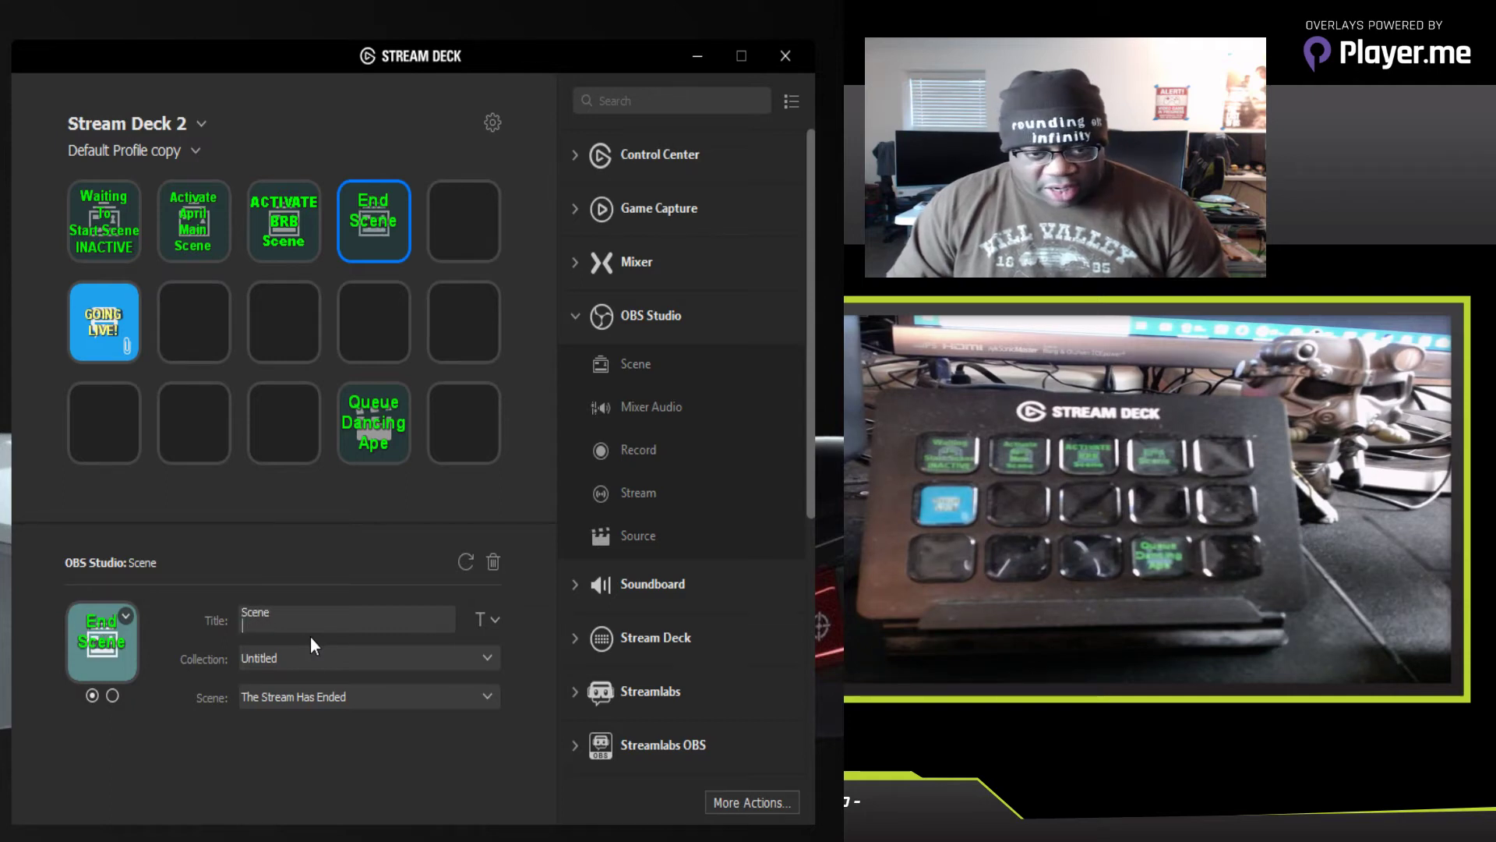
{"action": "key", "text": "ctrl+v"}
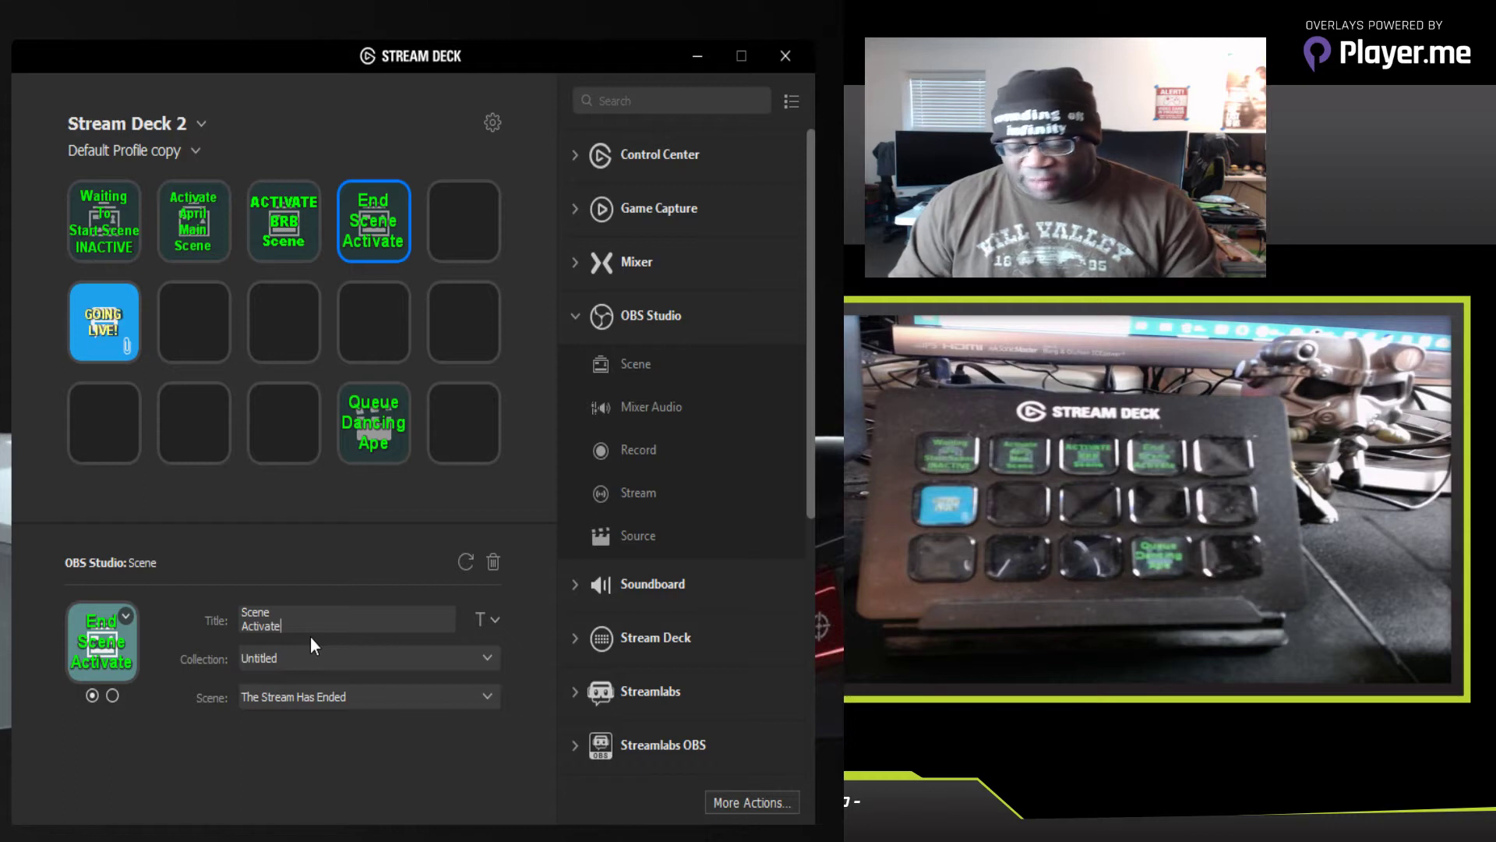
Step: Change the last line of the End Scene key's first-state title to "Active"
{"action": "key", "text": "Up"}
{"action": "key", "text": "Up"}
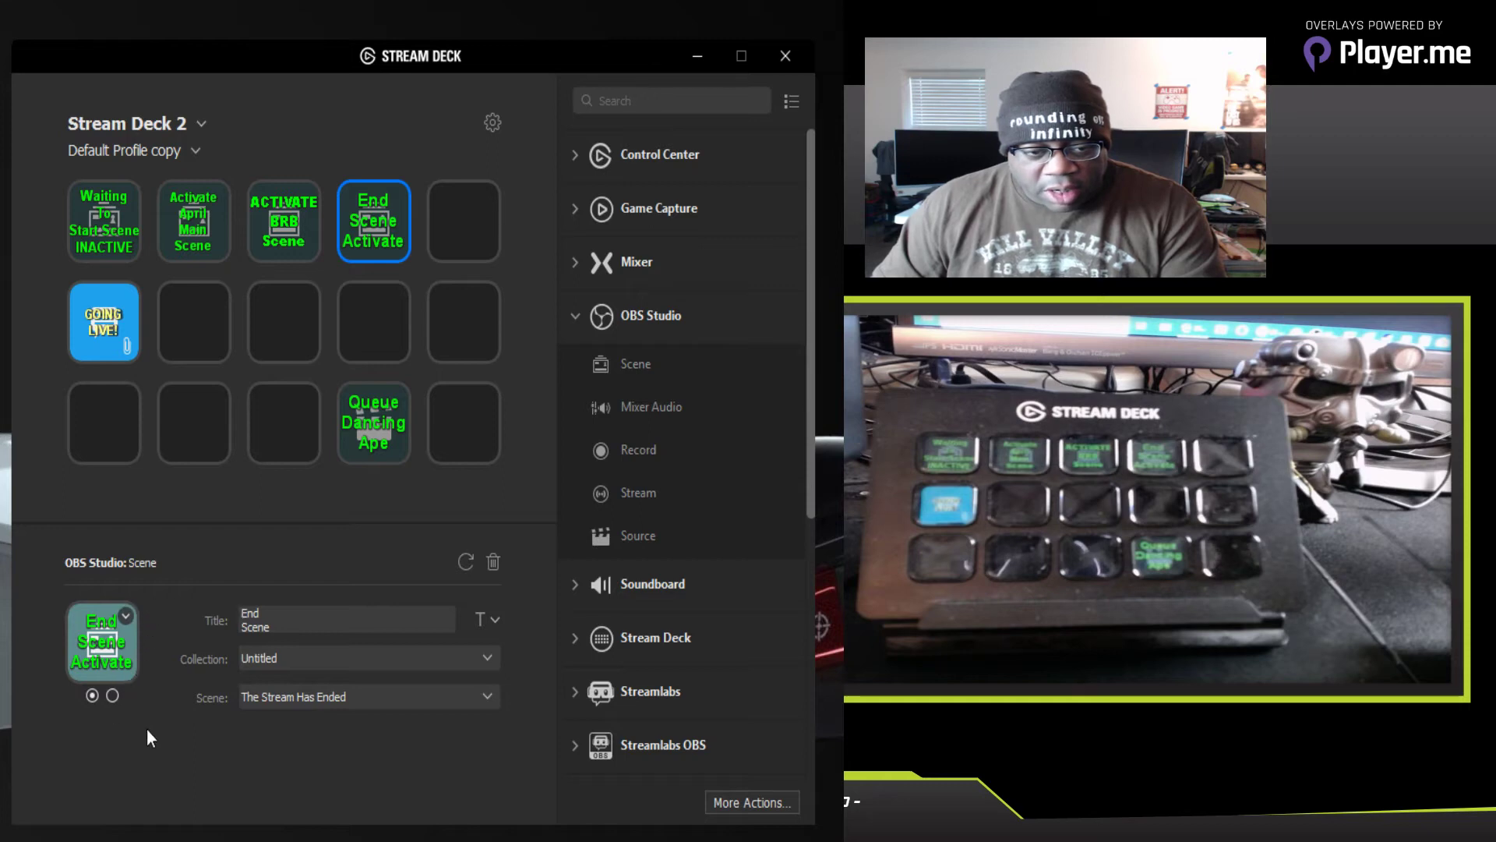
{"action": "key", "text": "Down"}
{"action": "key", "text": "Down"}
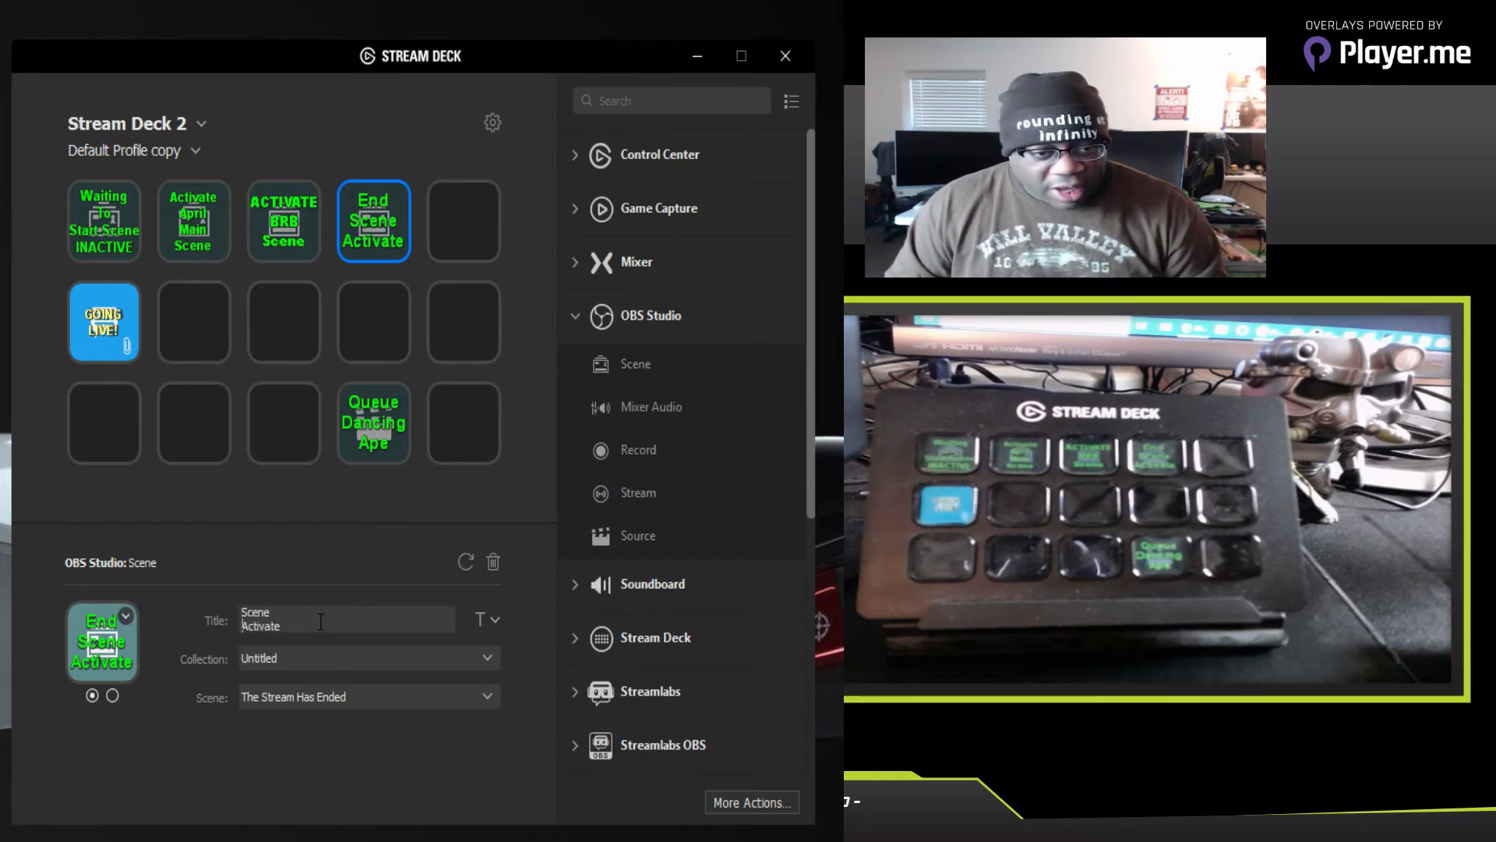
{"action": "key", "text": "Delete"}
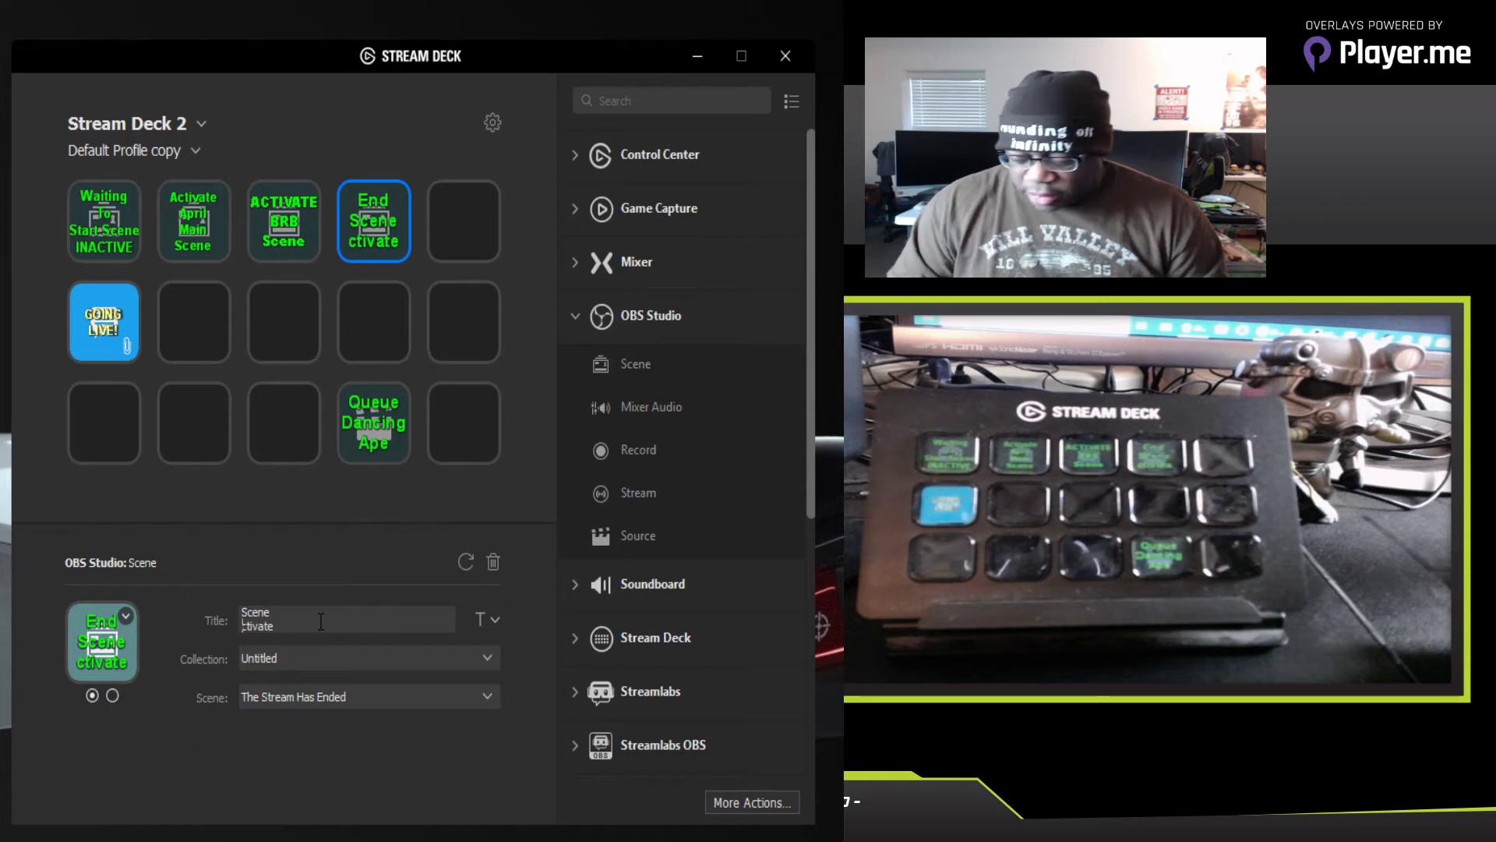
{"action": "type", "text": "A"}
{"action": "key", "text": "End"}
{"action": "key", "text": "BackSpace"}
{"action": "key", "text": "BackSpace"}
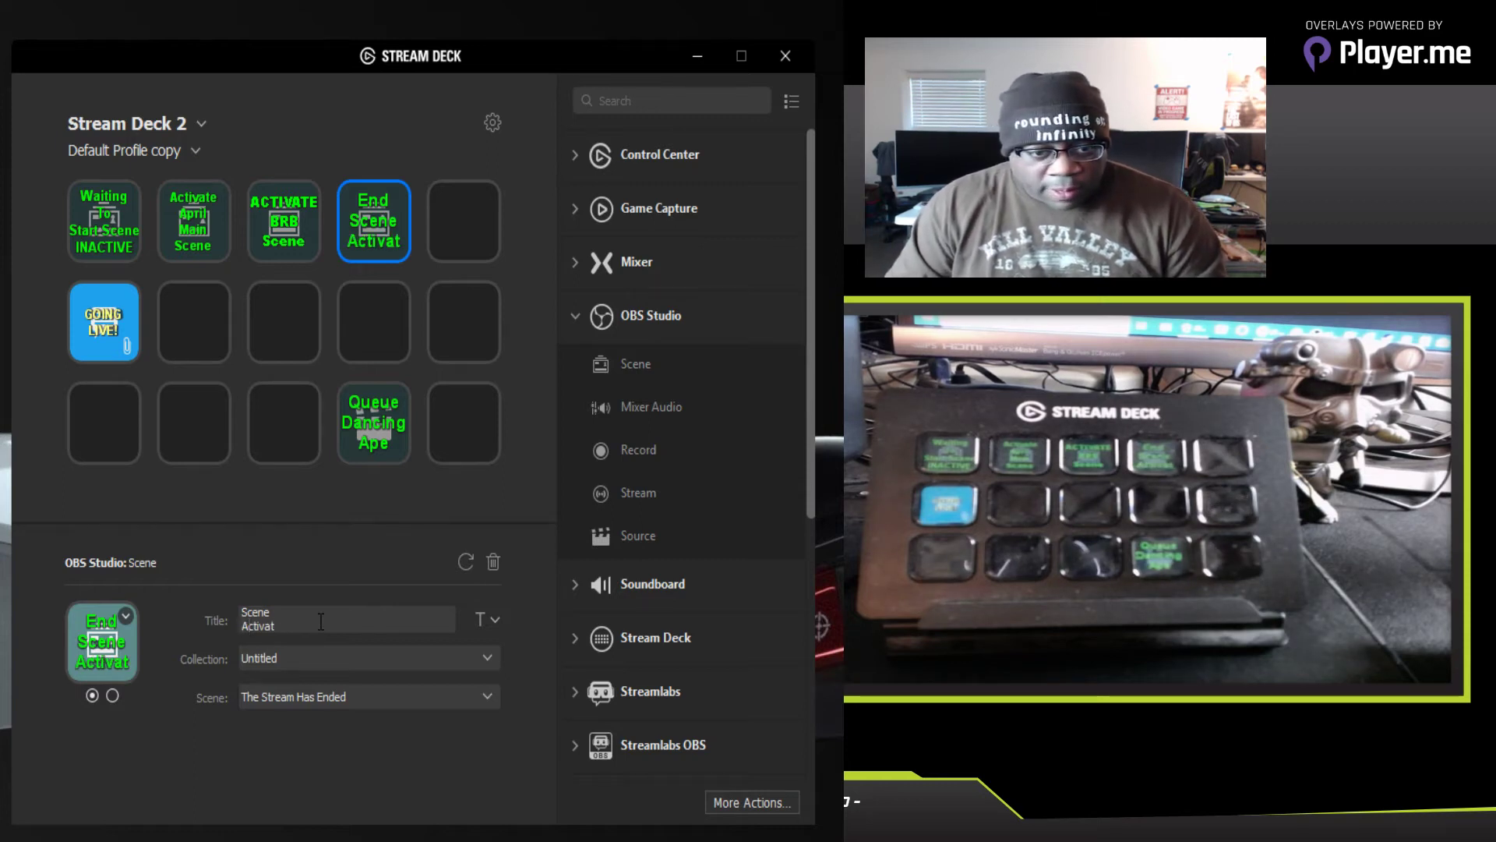
{"action": "type", "text": "e"}
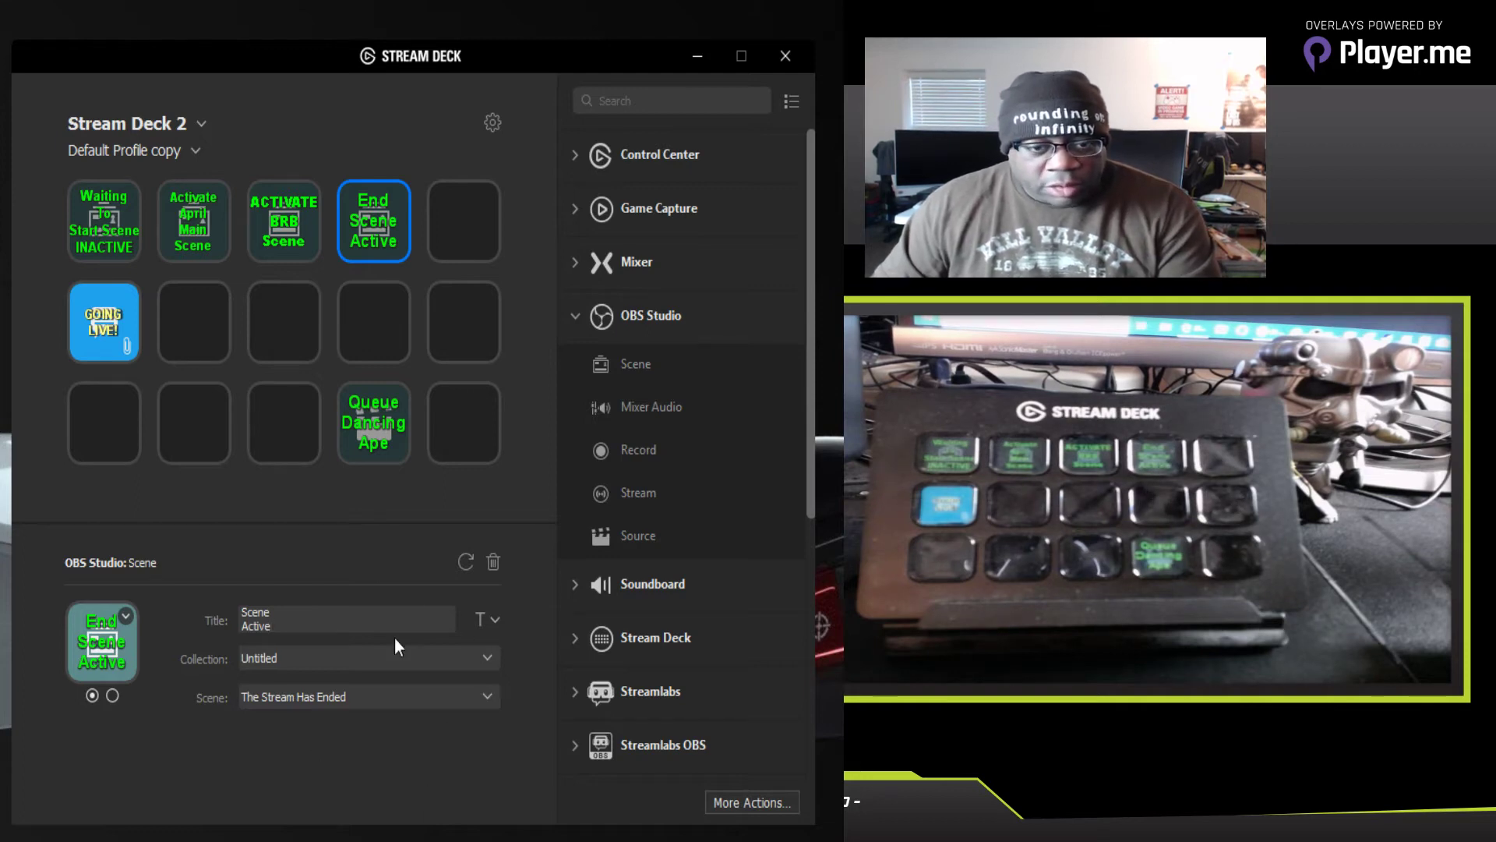
Step: Insert the line "ACTIVATE" above "End" in the title of the End Scene key's second state
{"action": "left_click", "coordinate": [113, 696]}
{"action": "left_click", "coordinate": [286, 621]}
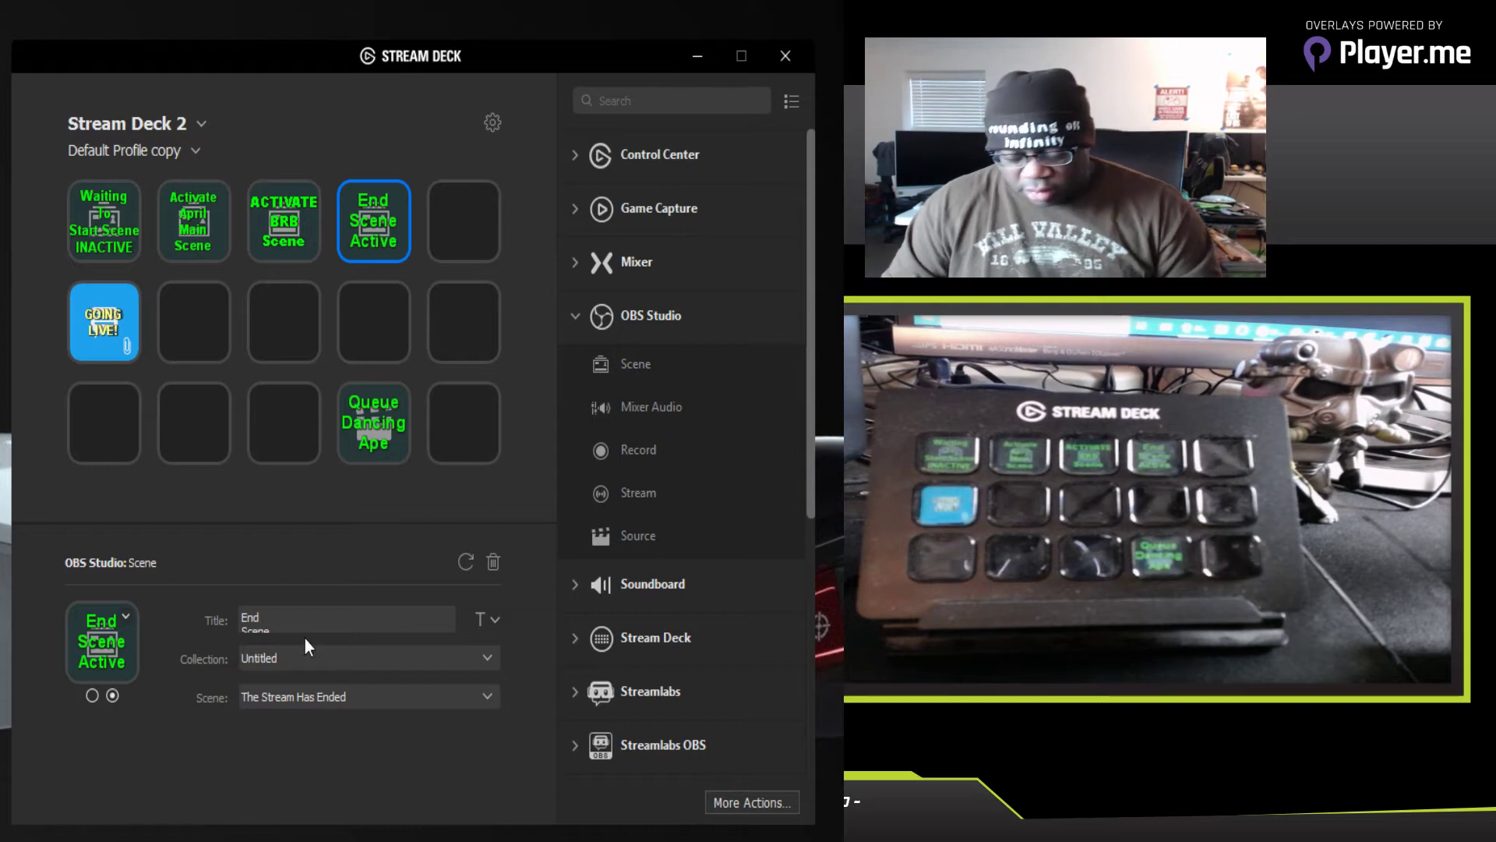
{"action": "key", "text": "Home"}
{"action": "key", "text": "Return"}
{"action": "key", "text": "Up"}
{"action": "type", "text": "A"}
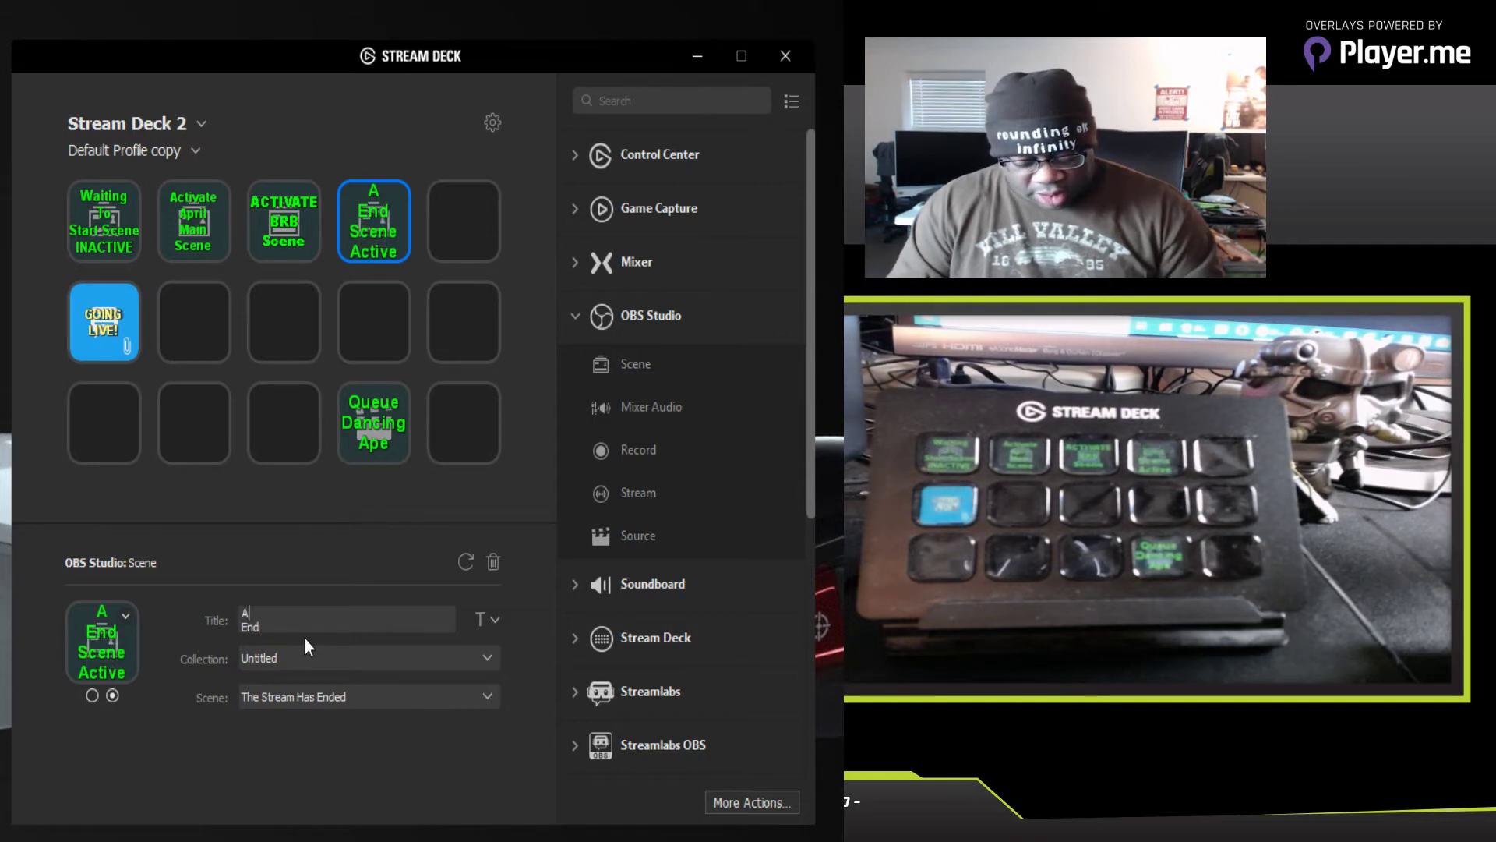
{"action": "type", "text": "CTIVATE"}
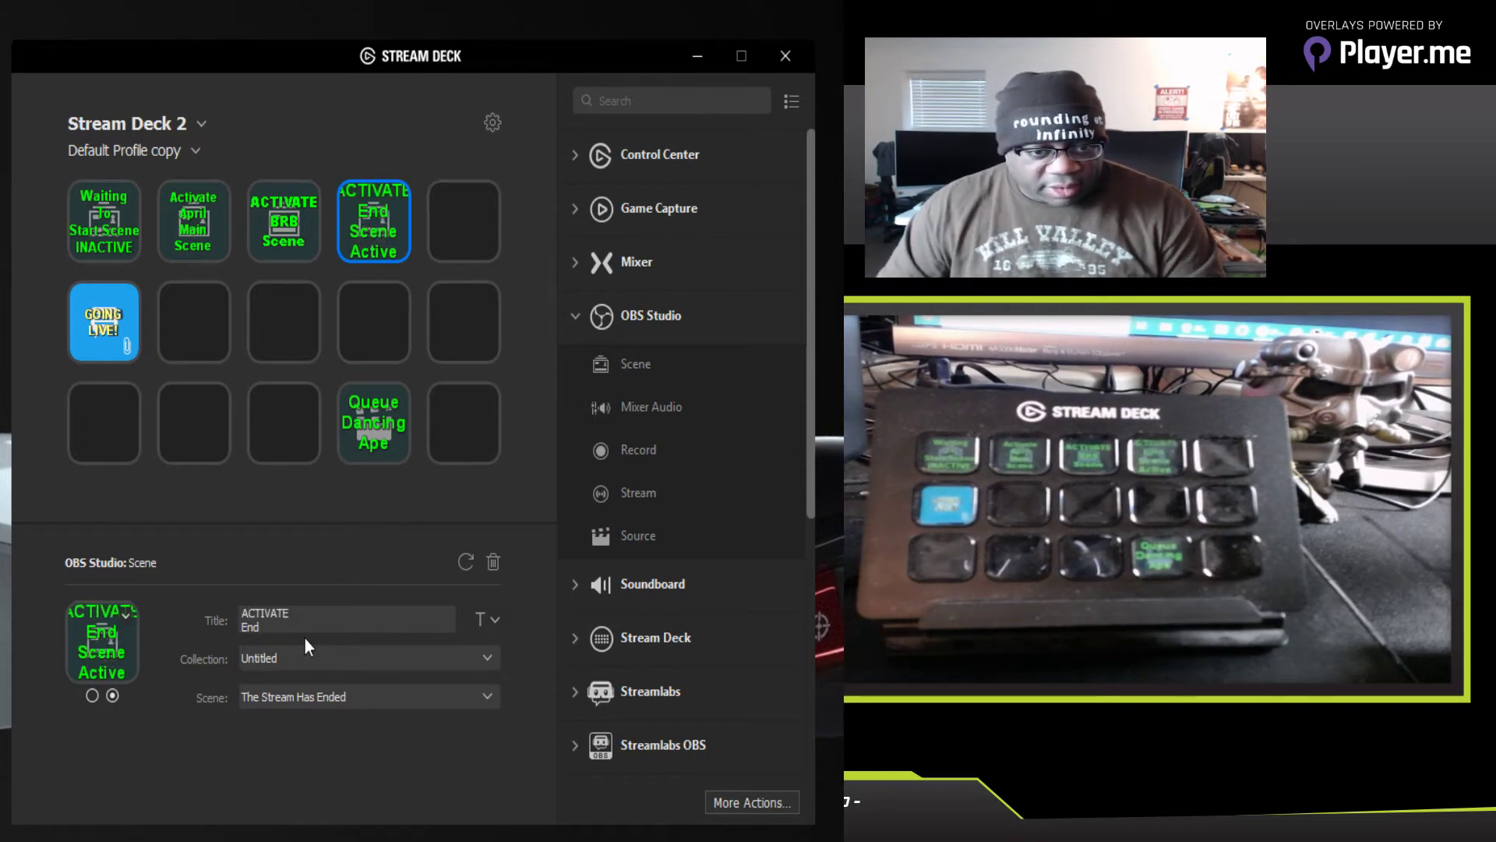
Step: Delete the "Active" line from the end of the End Scene key's second-state title
{"action": "key", "text": "Down"}
{"action": "key", "text": "Down"}
{"action": "key", "text": "Down"}
{"action": "key", "text": "BackSpace"}
{"action": "key", "text": "BackSpace"}
{"action": "key", "text": "BackSpace"}
{"action": "key", "text": "BackSpace"}
{"action": "key", "text": "BackSpace"}
{"action": "key", "text": "BackSpace"}
{"action": "key", "text": "BackSpace"}
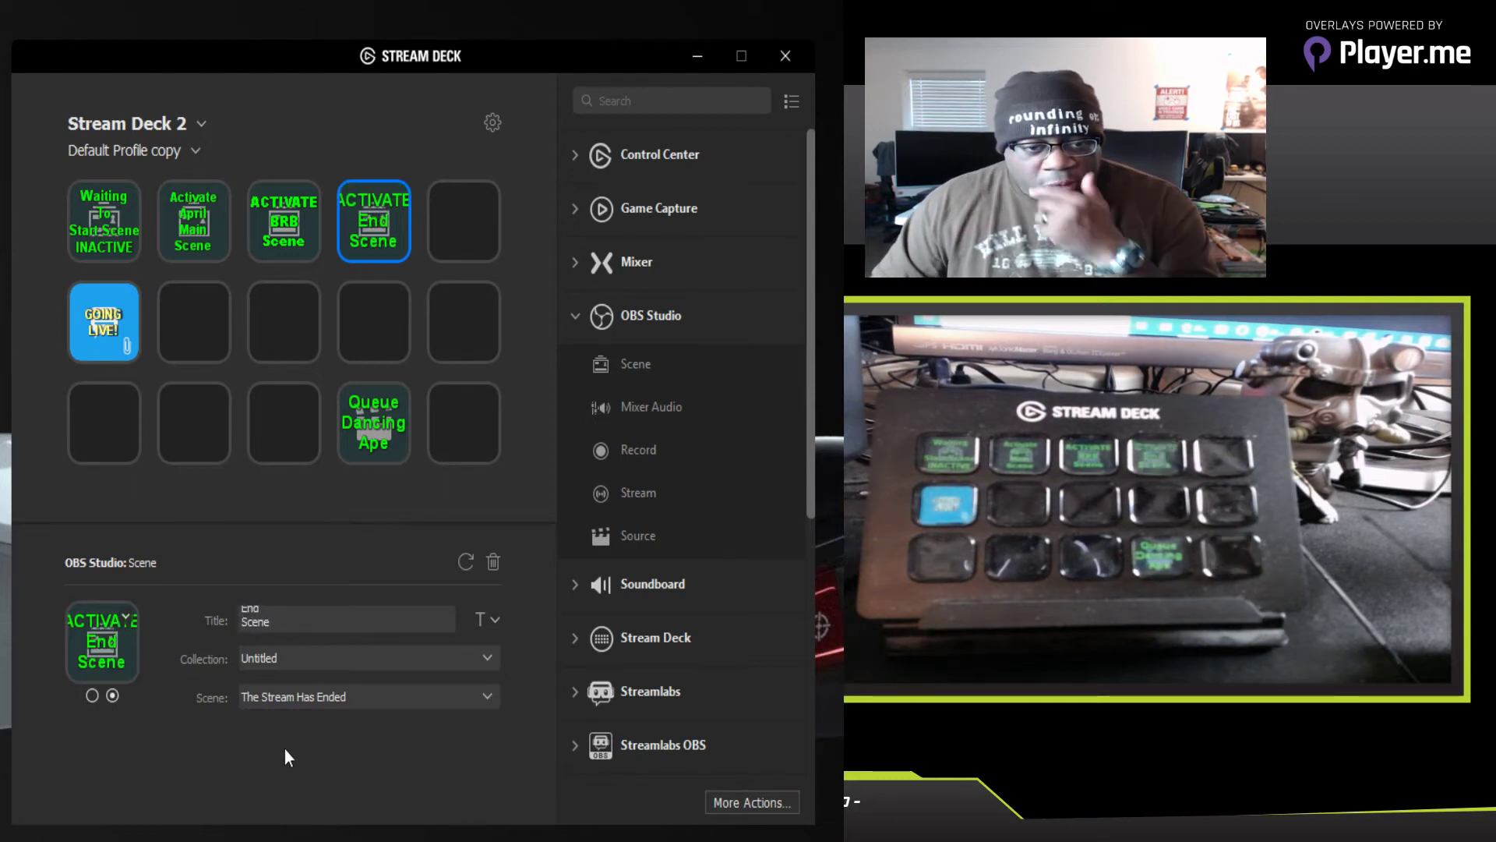
Step: Reduce the title size of the End Scene key's second state until "ACTIVATE" fits on the key, and check the first state
{"action": "left_click", "coordinate": [494, 621]}
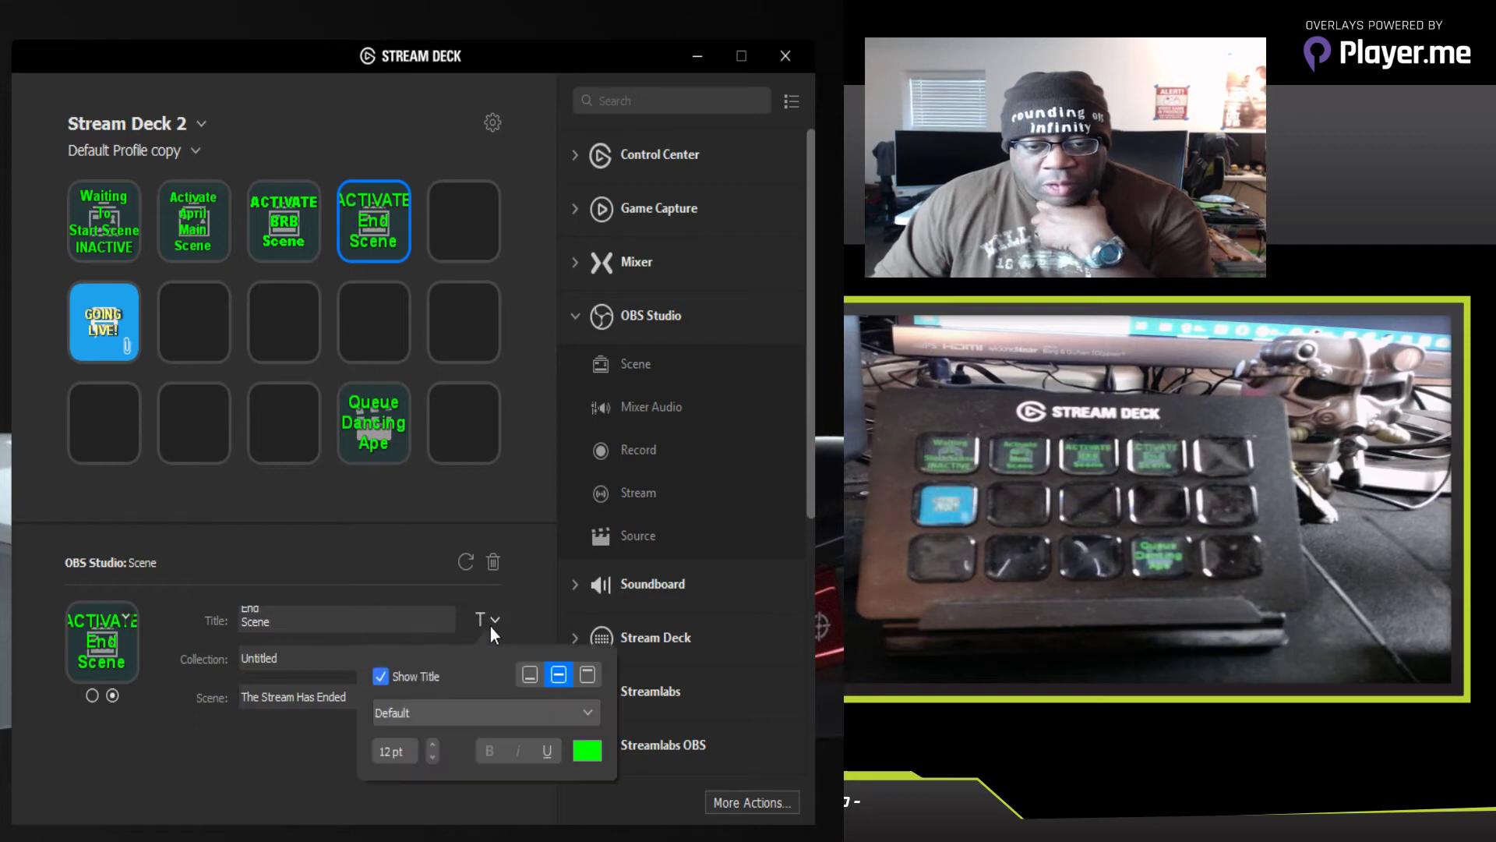
{"action": "left_click", "coordinate": [433, 755]}
{"action": "left_click", "coordinate": [433, 755]}
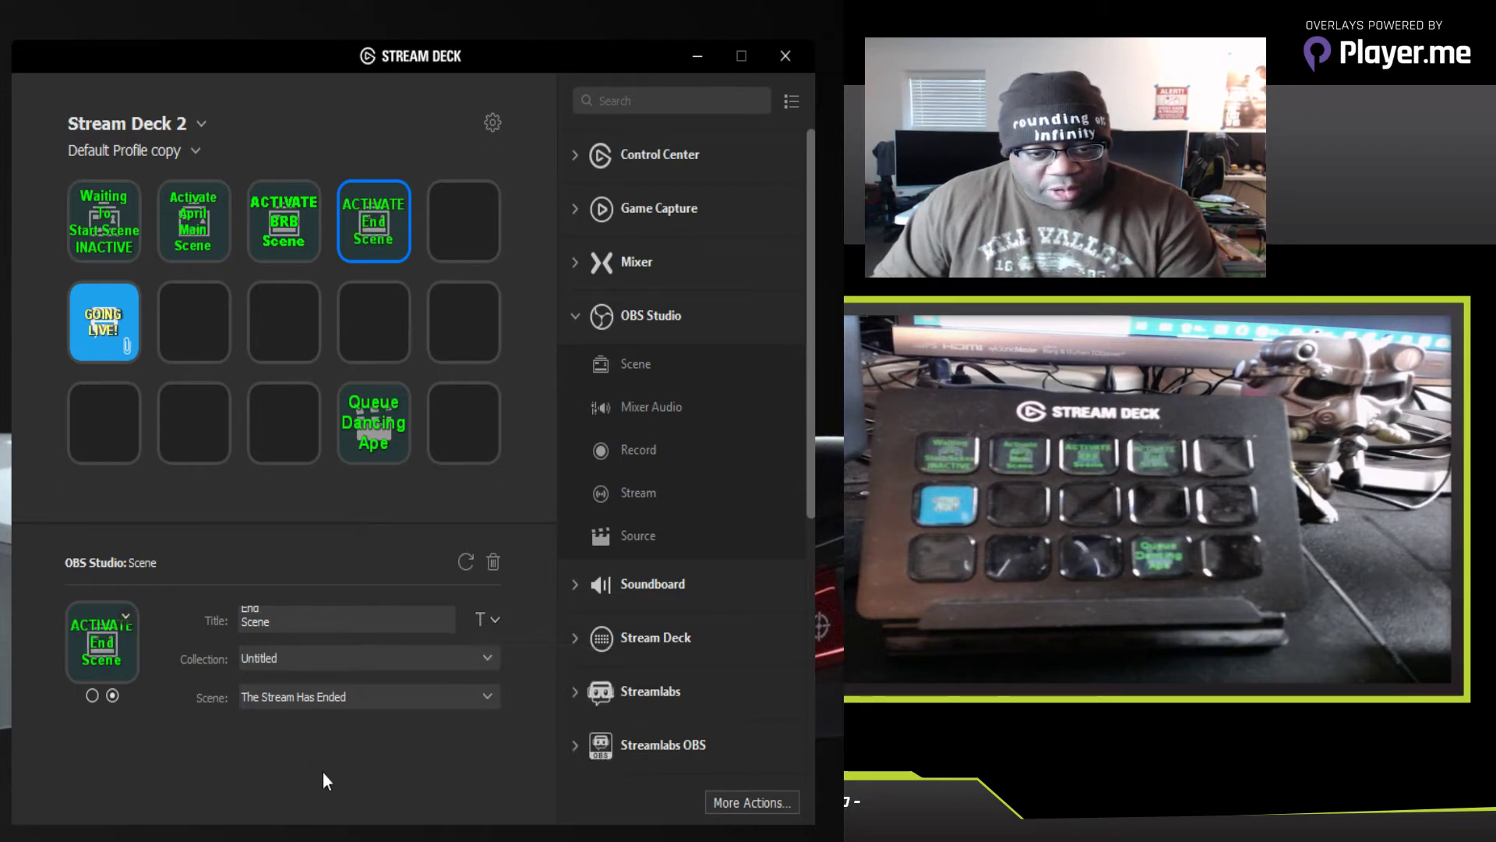
{"action": "left_click", "coordinate": [92, 694]}
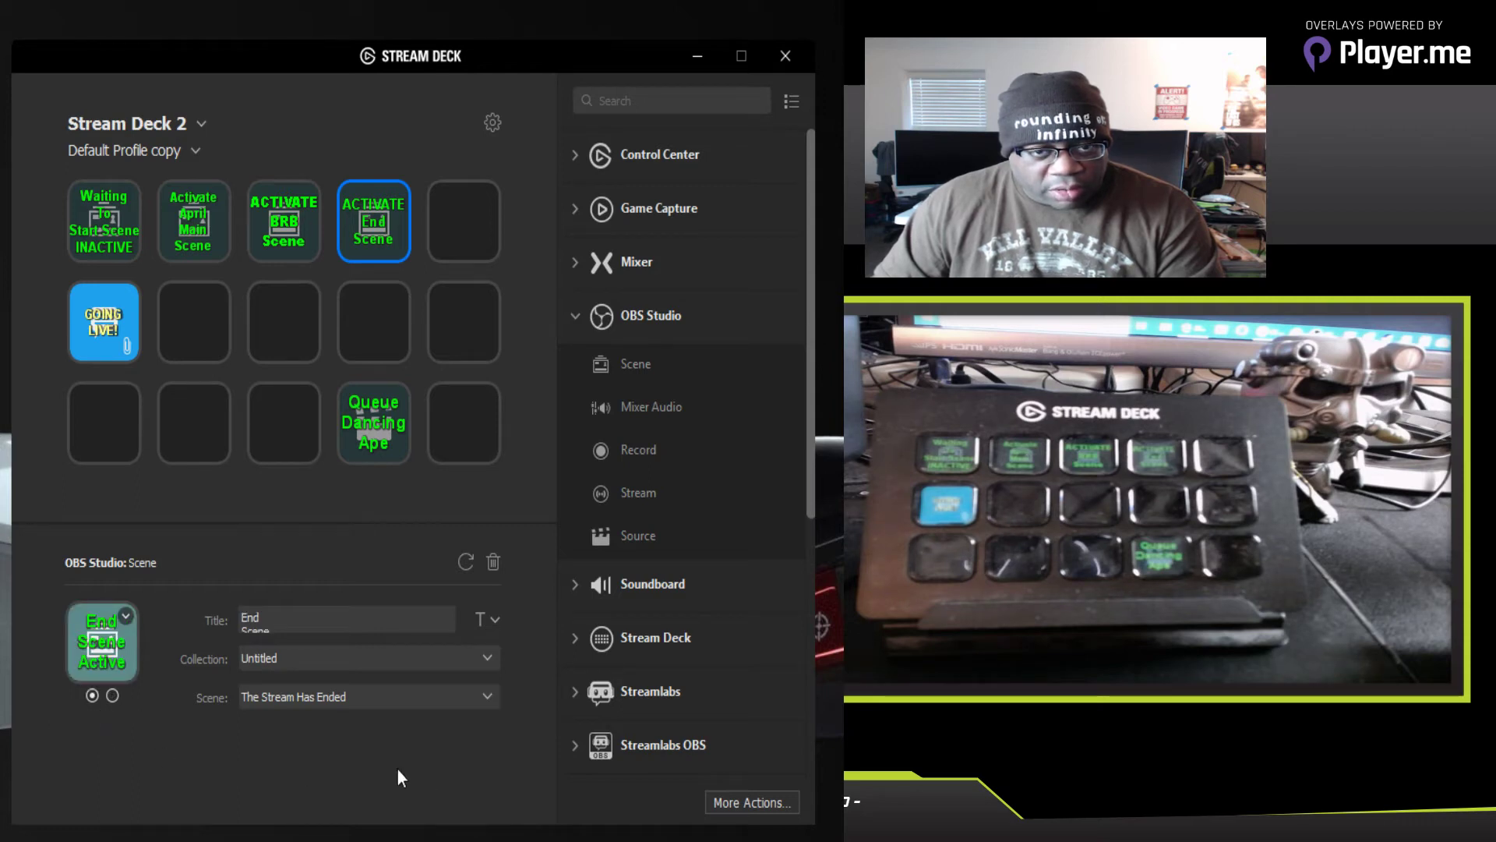
{"action": "left_click", "coordinate": [345, 495]}
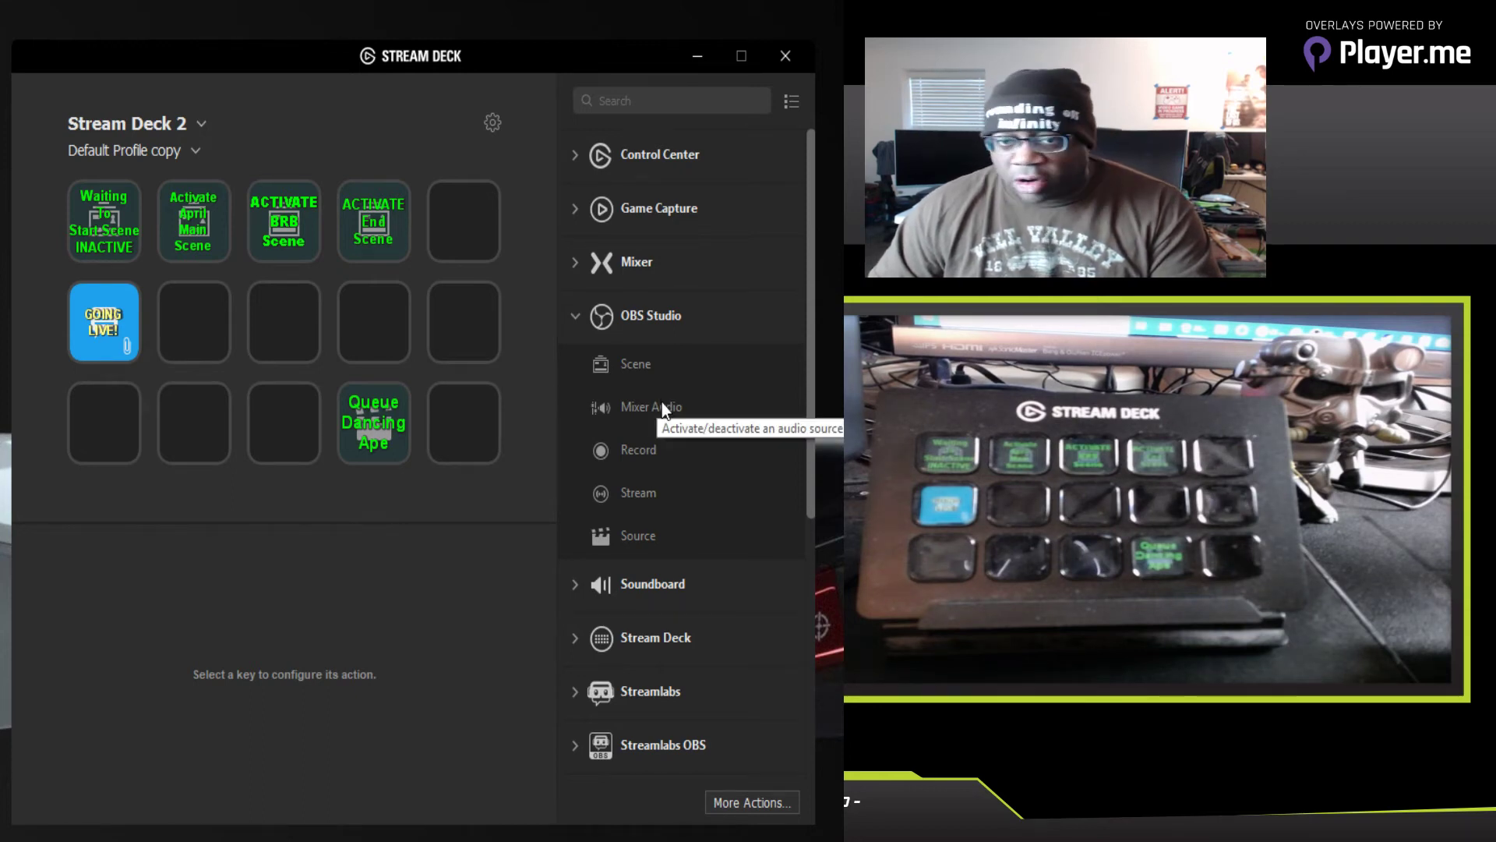
Step: Add a Mixer Audio action to the last key of the top row and title its first state "MUTE MIC" on two lines
{"action": "left_click_drag", "start_coordinate": [657, 404], "coordinate": [473, 219]}
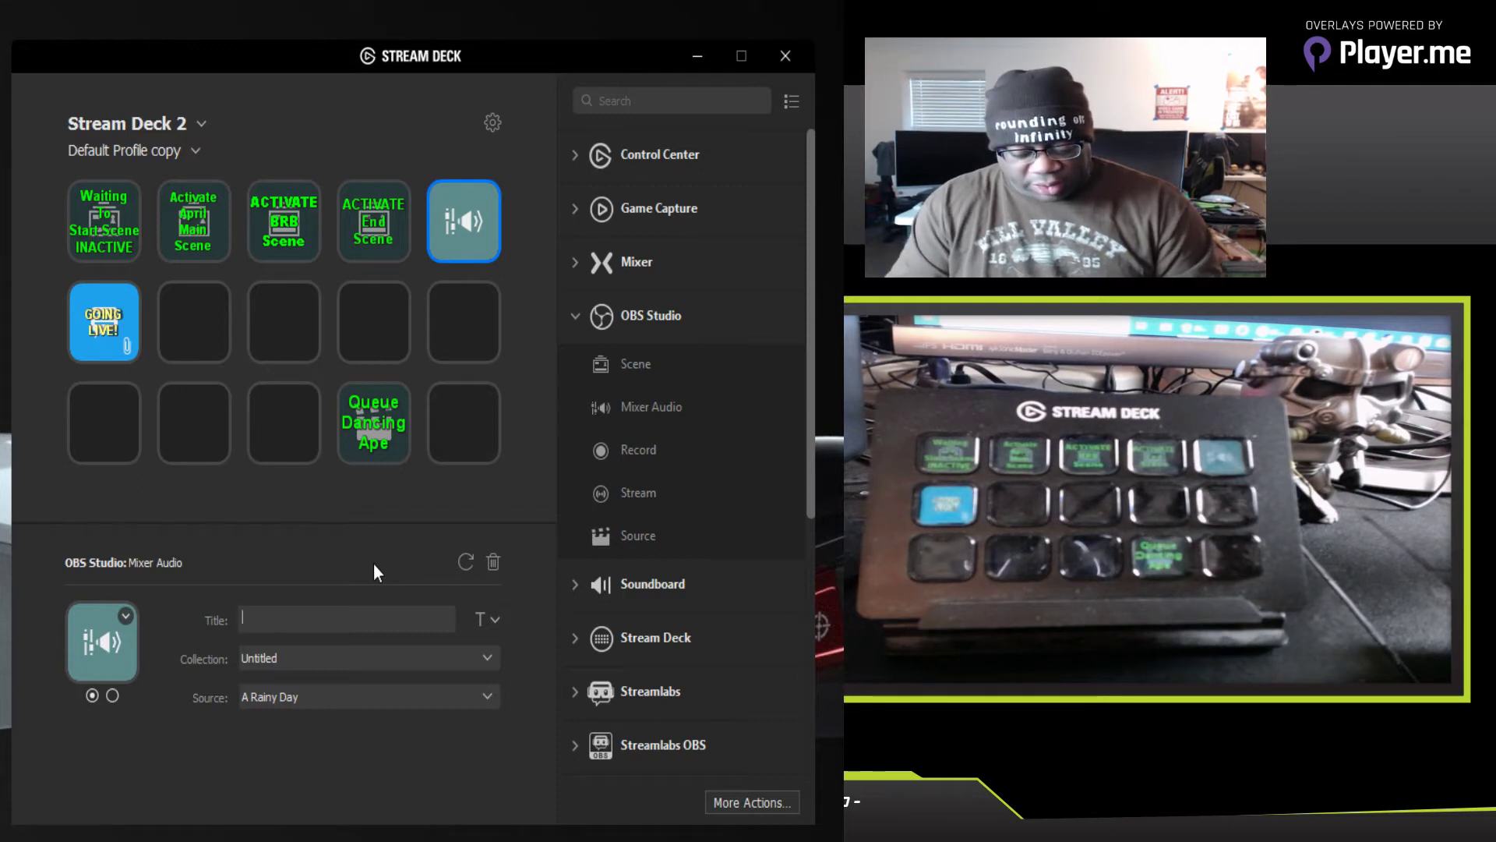
{"action": "type", "text": "MIC"}
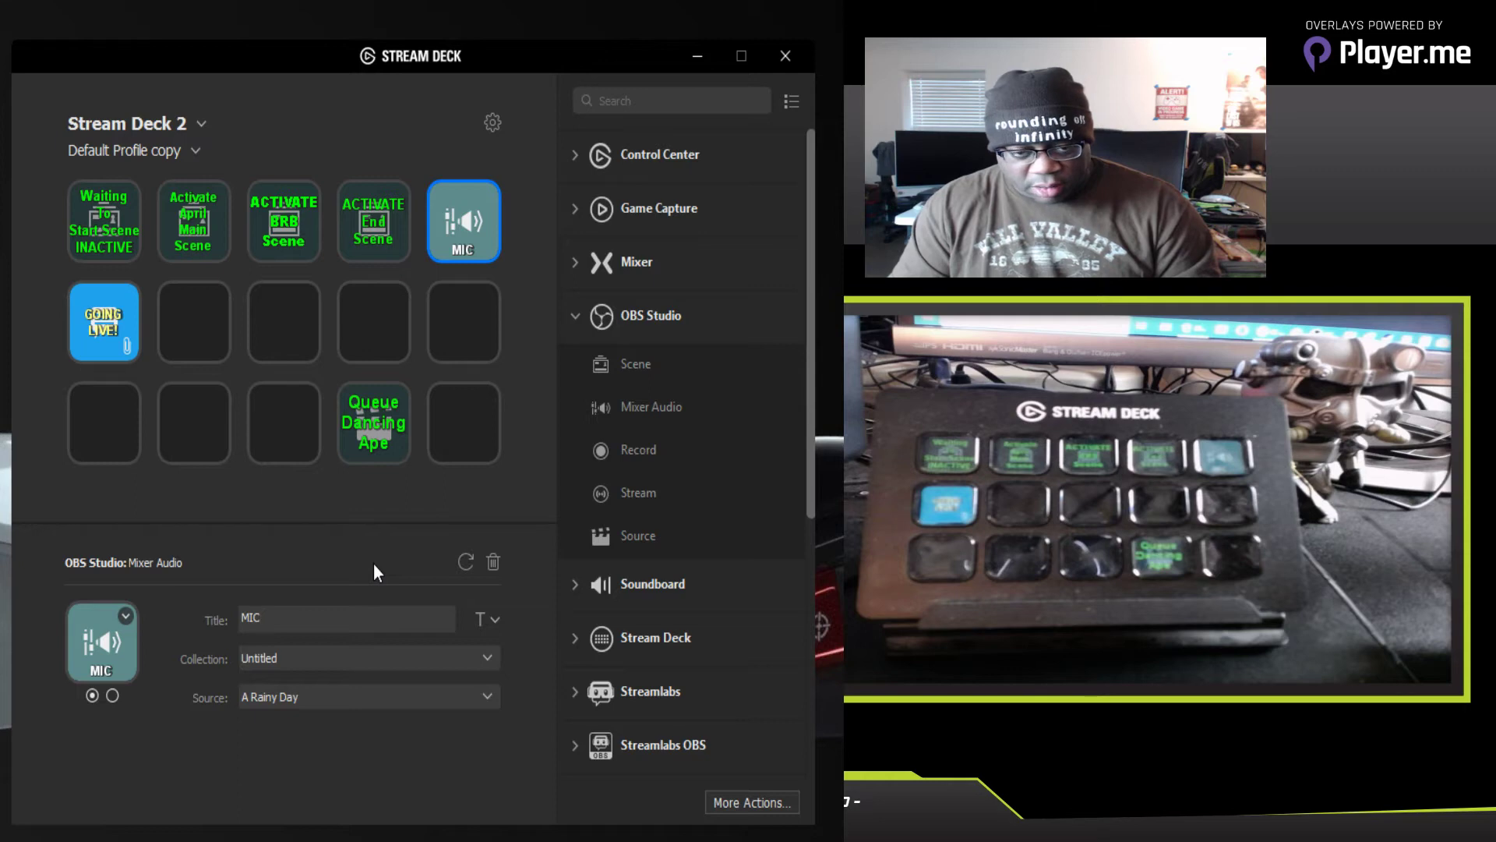
{"action": "key", "text": "BackSpace"}
{"action": "key", "text": "BackSpace"}
{"action": "type", "text": "UTE"}
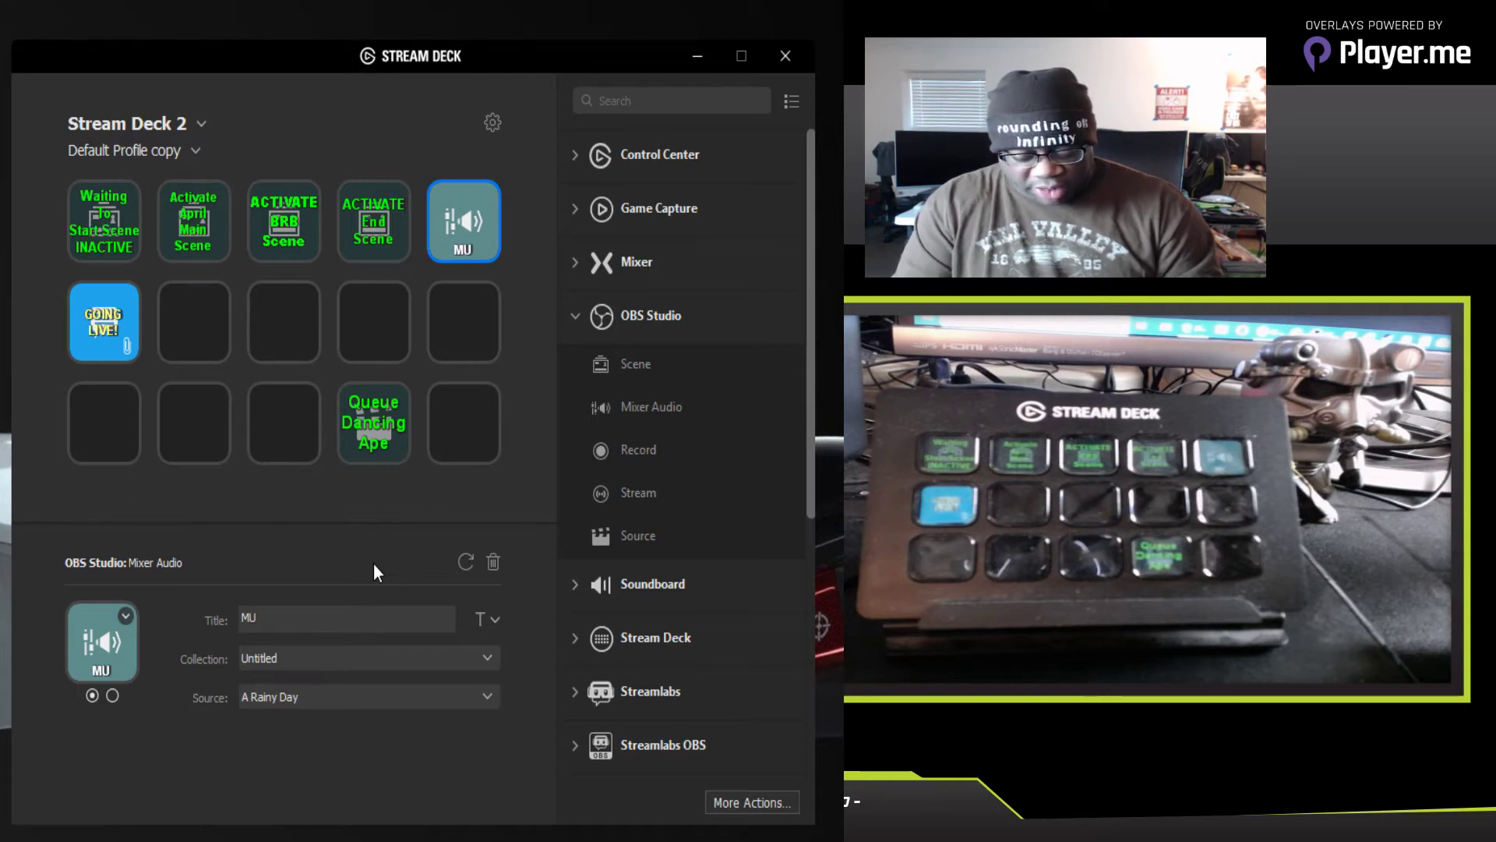
{"action": "key", "text": "BackSpace"}
{"action": "key", "text": "BackSpace"}
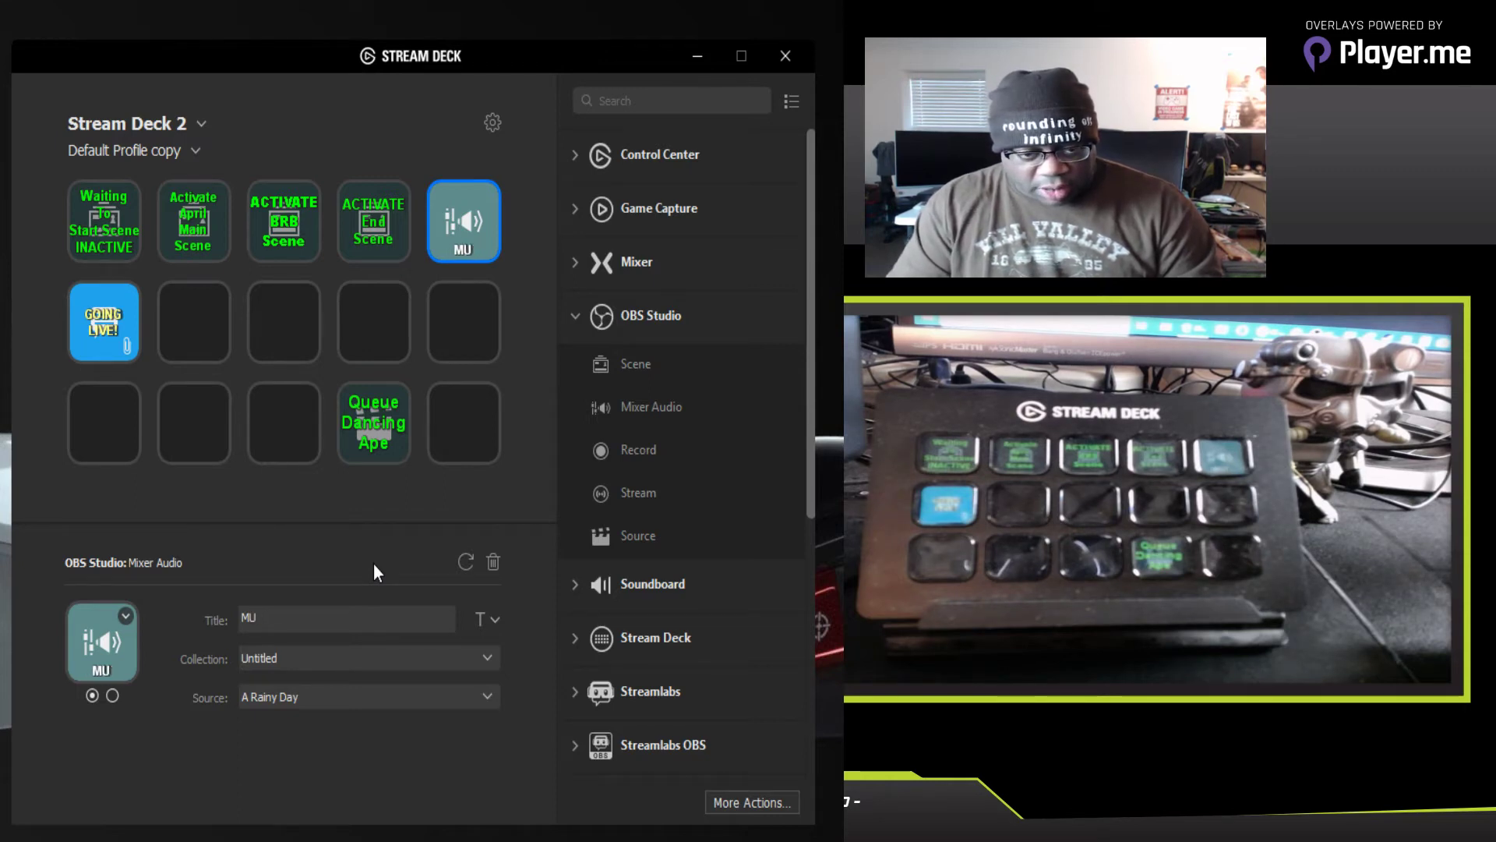
{"action": "type", "text": "TE"}
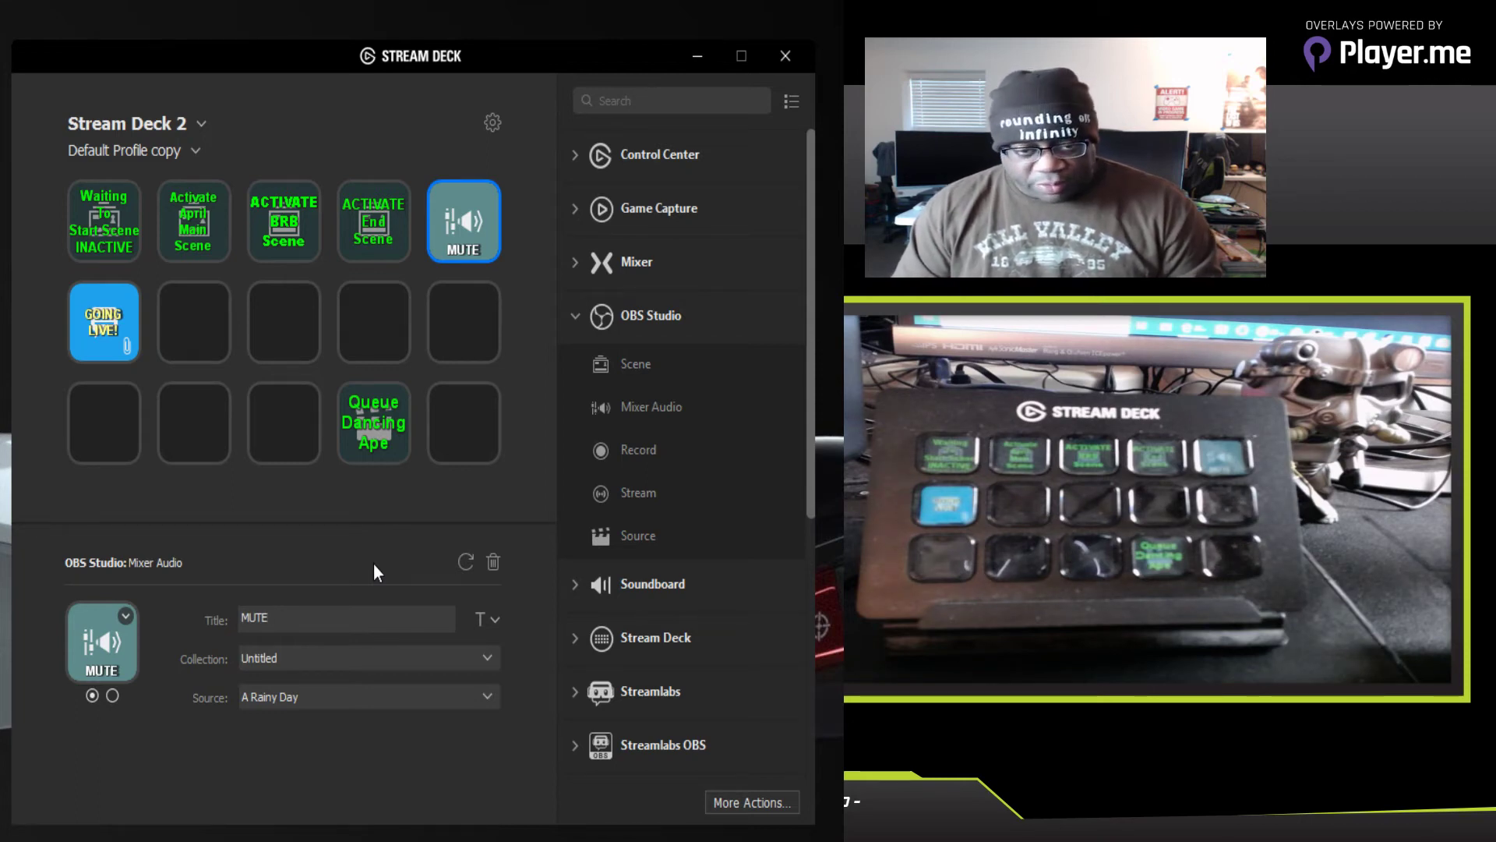
{"action": "key", "text": "Return"}
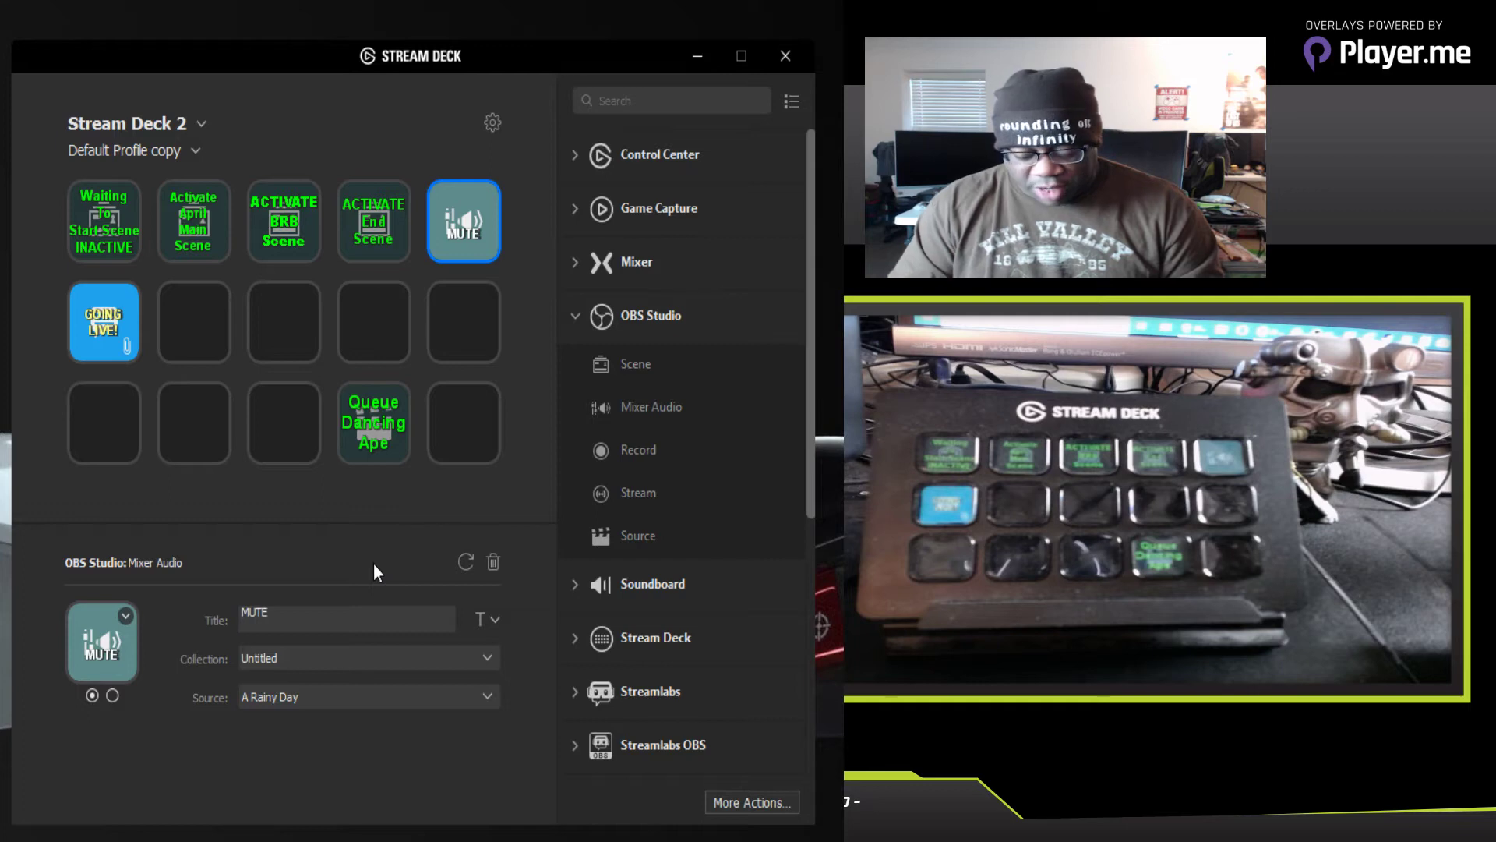
{"action": "type", "text": "MIC"}
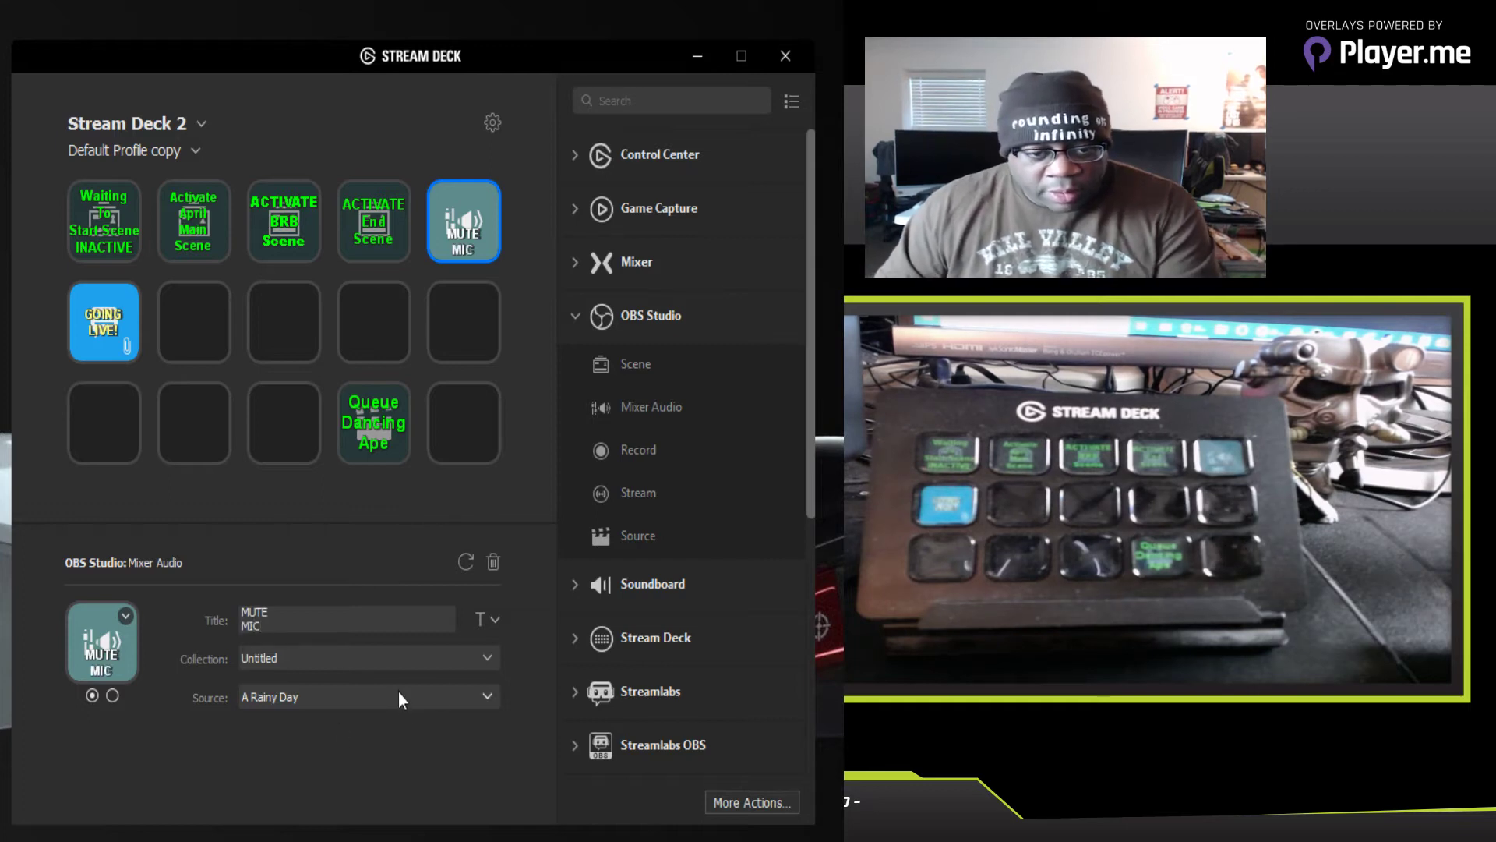
Step: Align the "MUTE MIC" title to the middle of the key and colour it bright green
{"action": "left_click", "coordinate": [494, 621]}
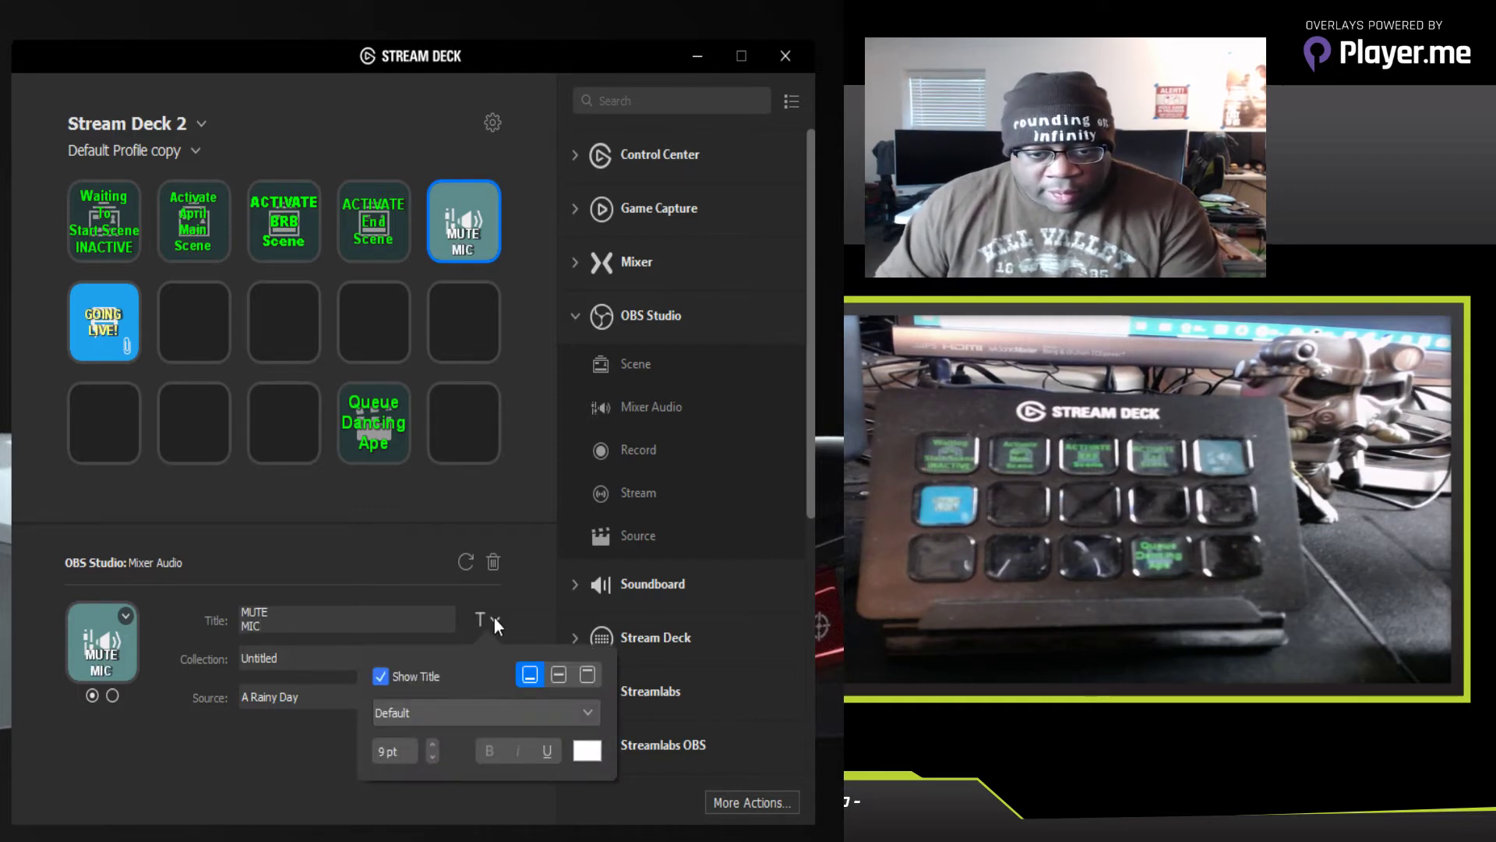
{"action": "left_click", "coordinate": [558, 673]}
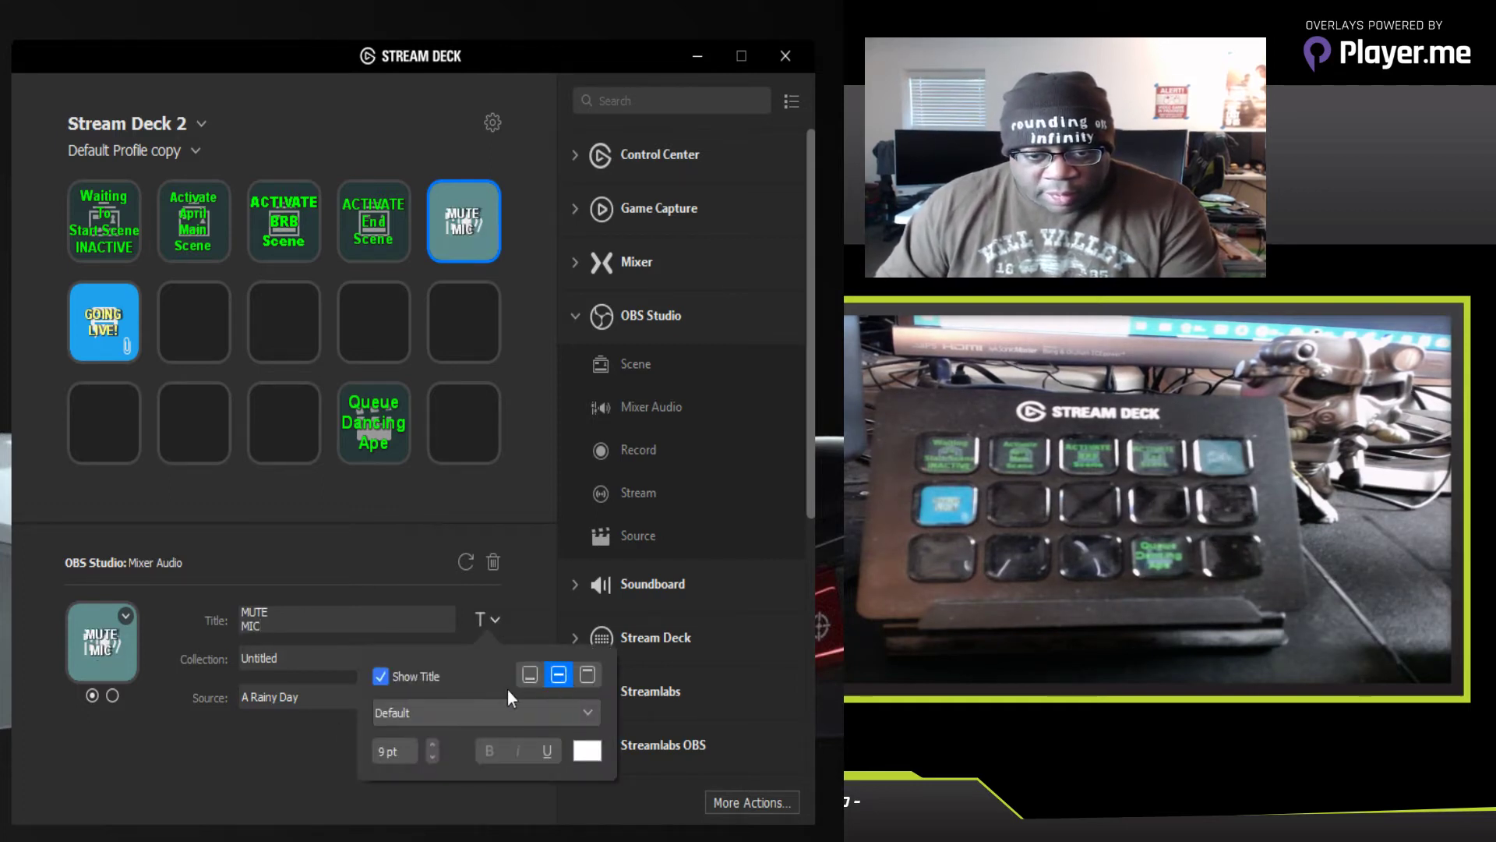
{"action": "left_click", "coordinate": [587, 751]}
{"action": "left_click", "coordinate": [427, 546]}
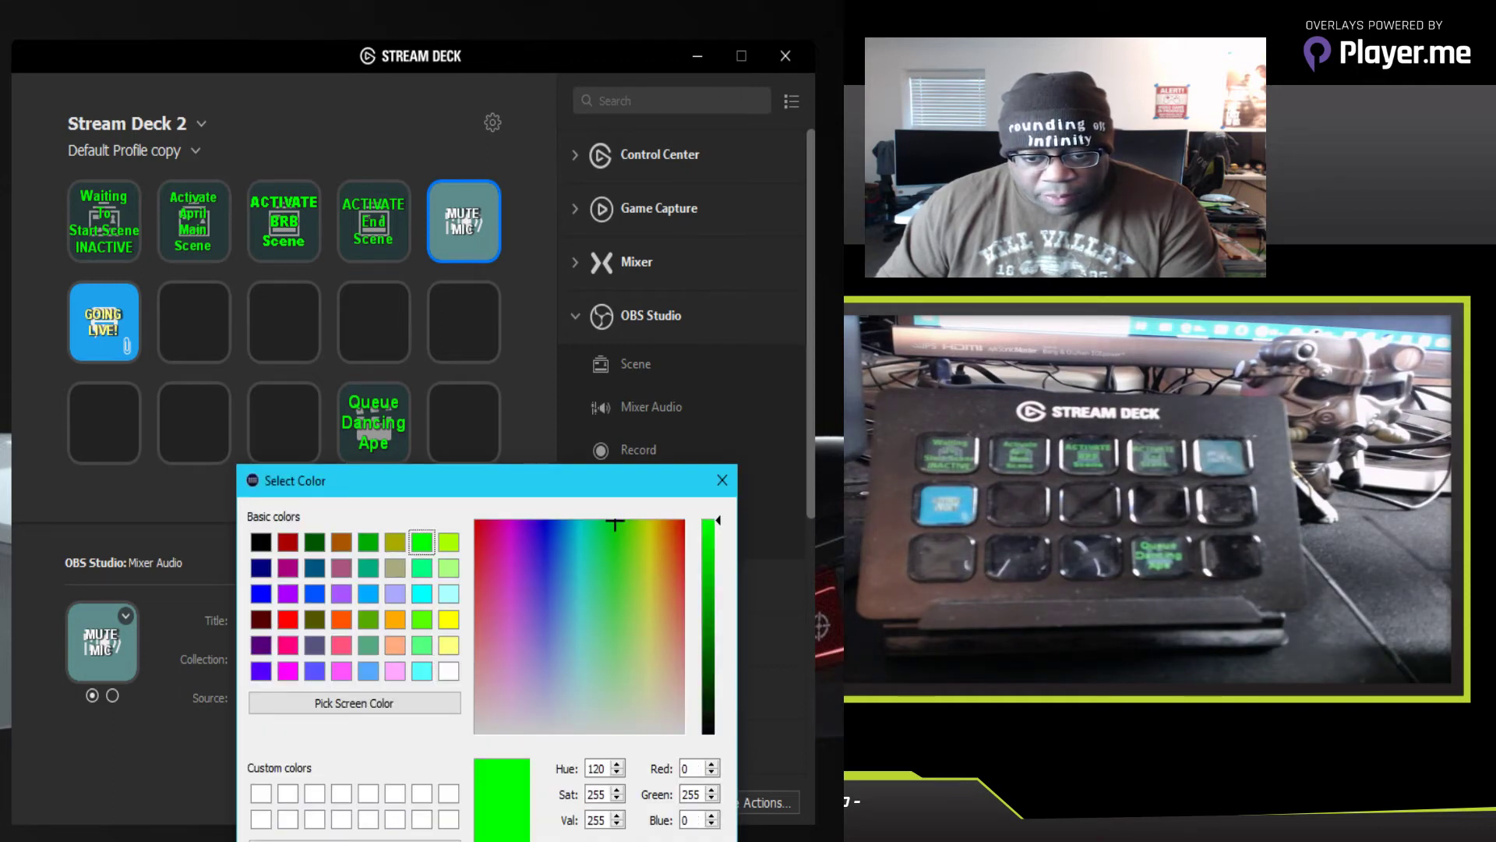
{"action": "key", "text": "Return"}
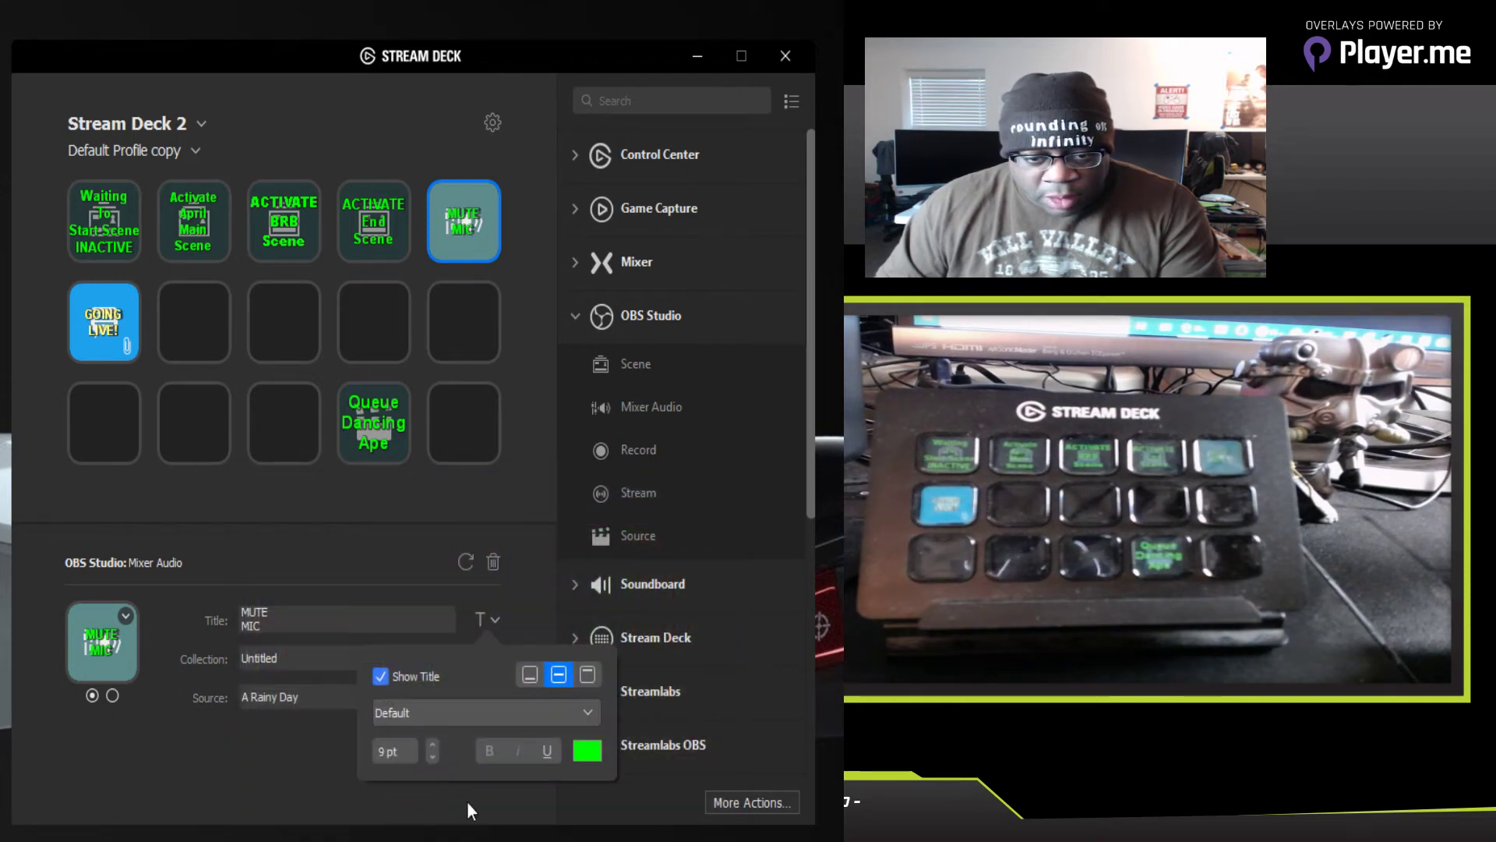
Step: Format the "MUTE MIC" title in 15 pt Comic Sans MS and set the key's audio source to Mic/Aux
{"action": "left_click", "coordinate": [434, 743]}
{"action": "left_click", "coordinate": [433, 743]}
{"action": "left_click", "coordinate": [434, 743]}
{"action": "left_click", "coordinate": [433, 743]}
{"action": "left_click", "coordinate": [433, 743]}
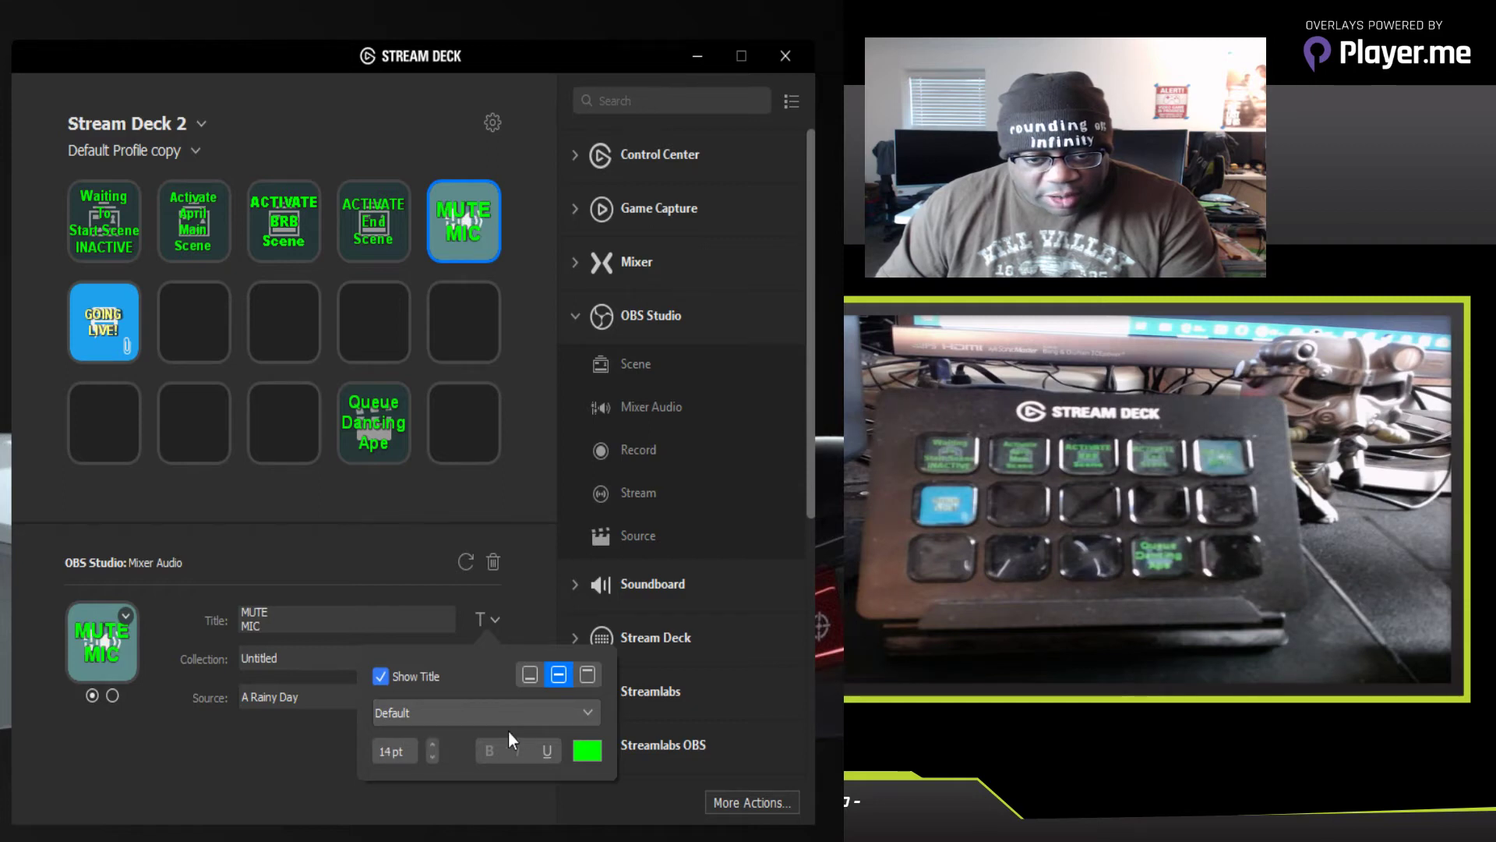
{"action": "left_click", "coordinate": [539, 713]}
{"action": "left_click", "coordinate": [433, 432]}
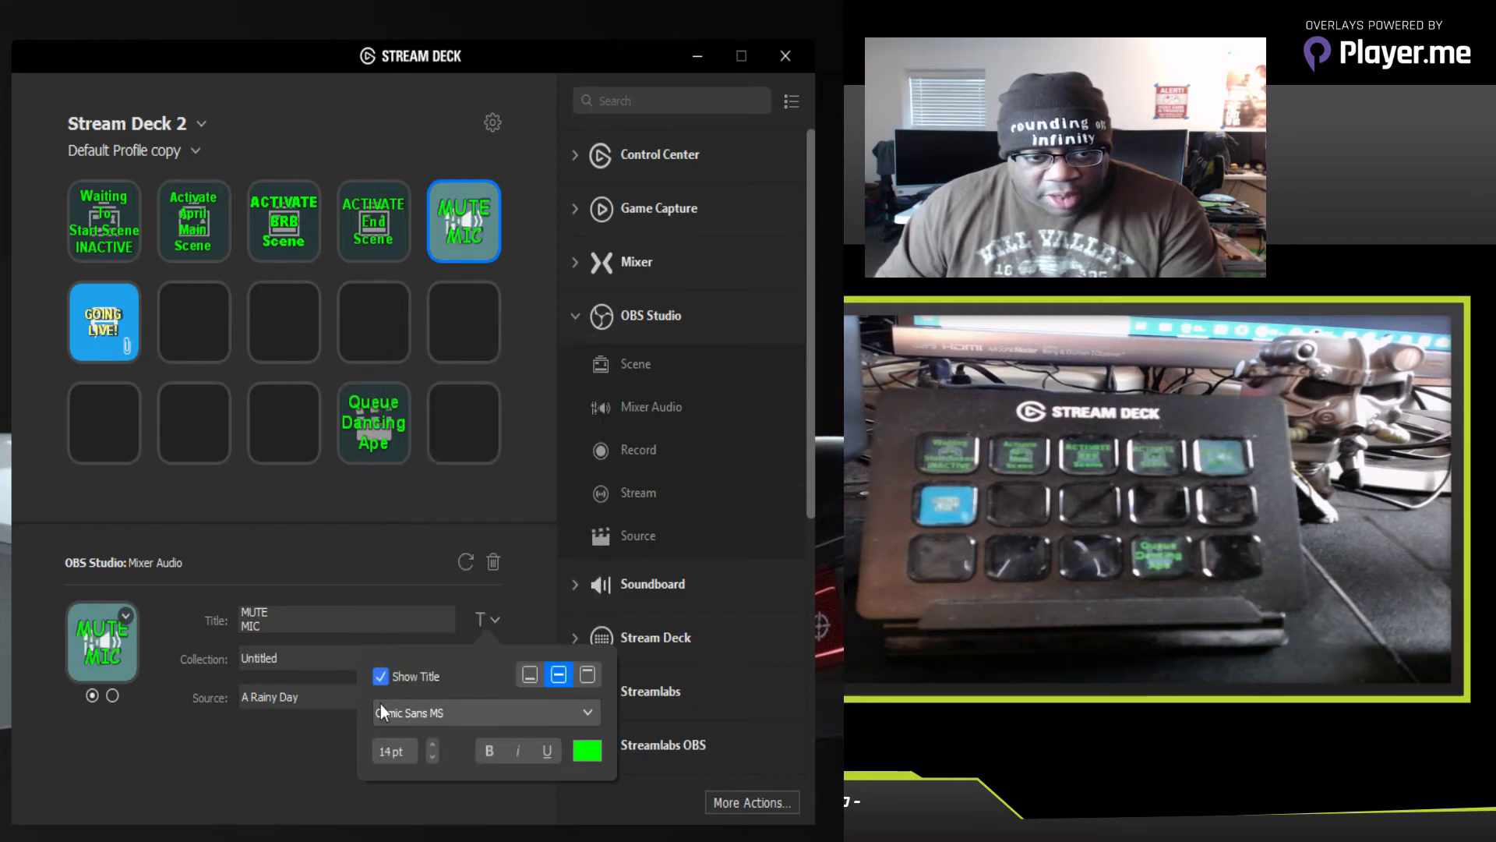
{"action": "left_click", "coordinate": [433, 744]}
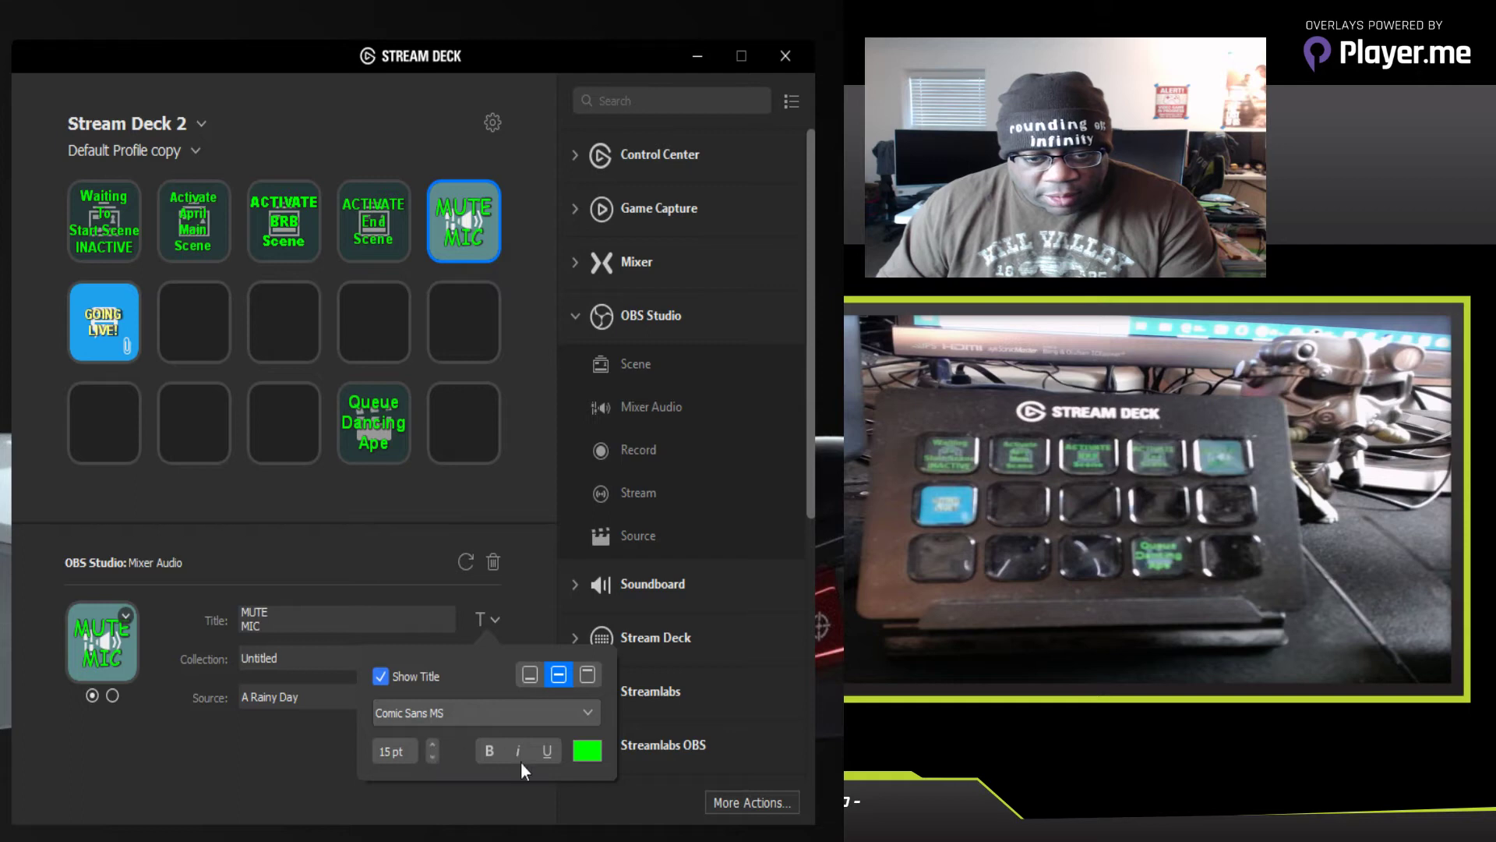
{"action": "left_click", "coordinate": [309, 740]}
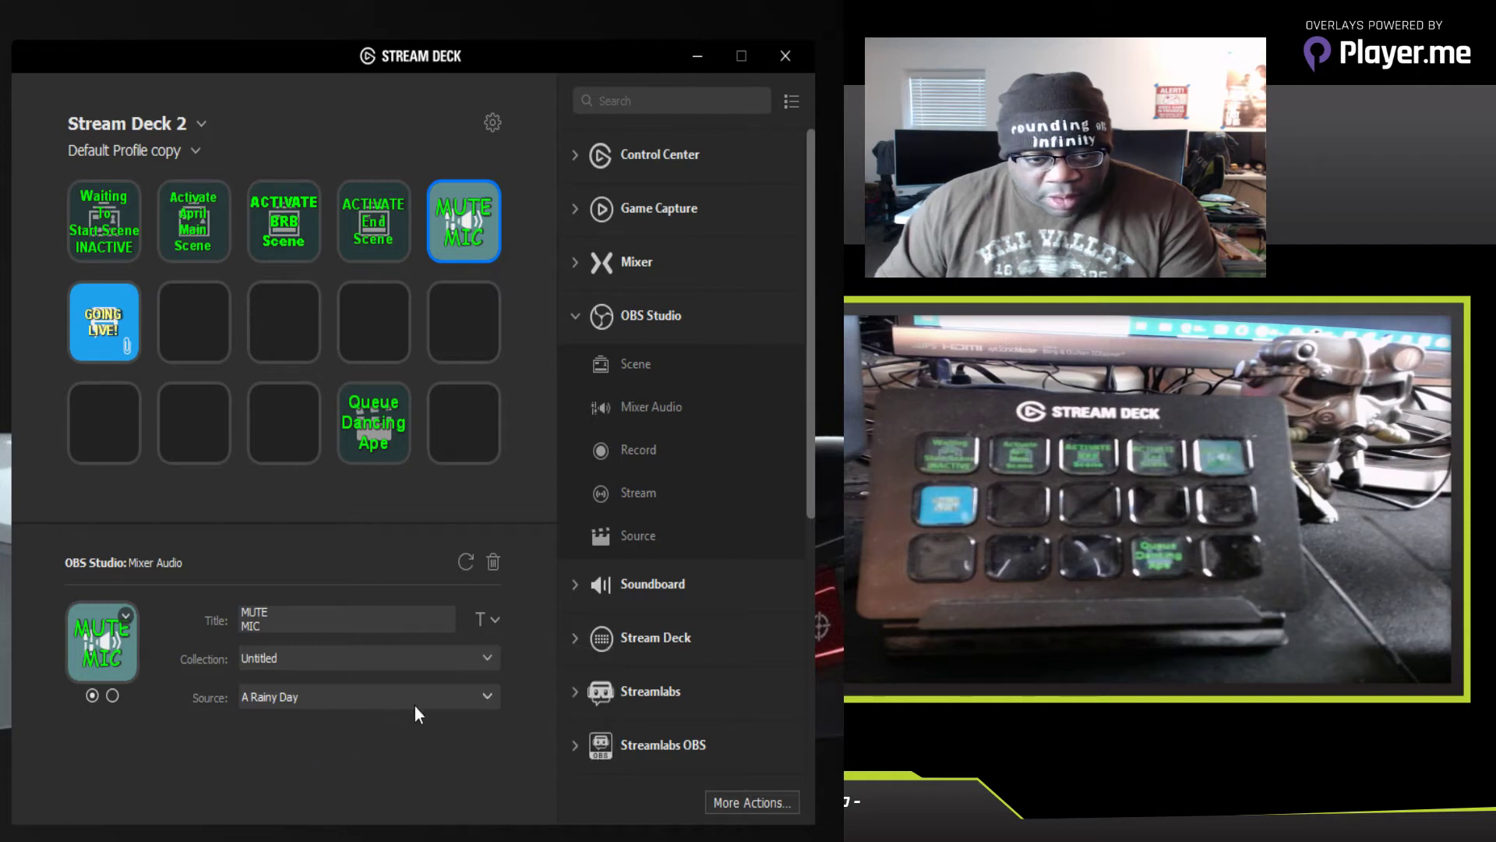
{"action": "left_click", "coordinate": [470, 695]}
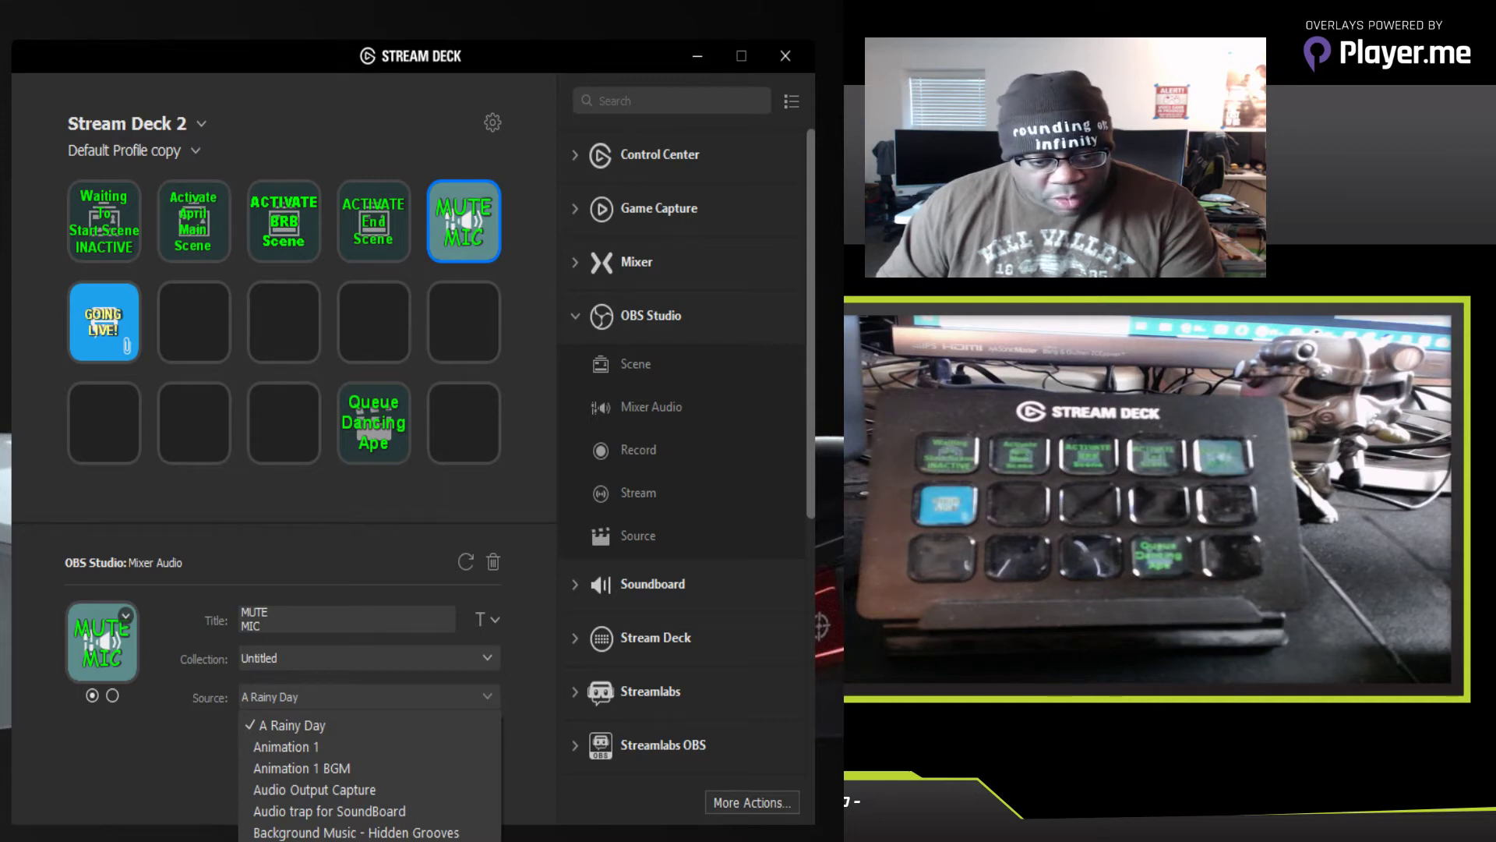
{"action": "left_click", "coordinate": [278, 840]}
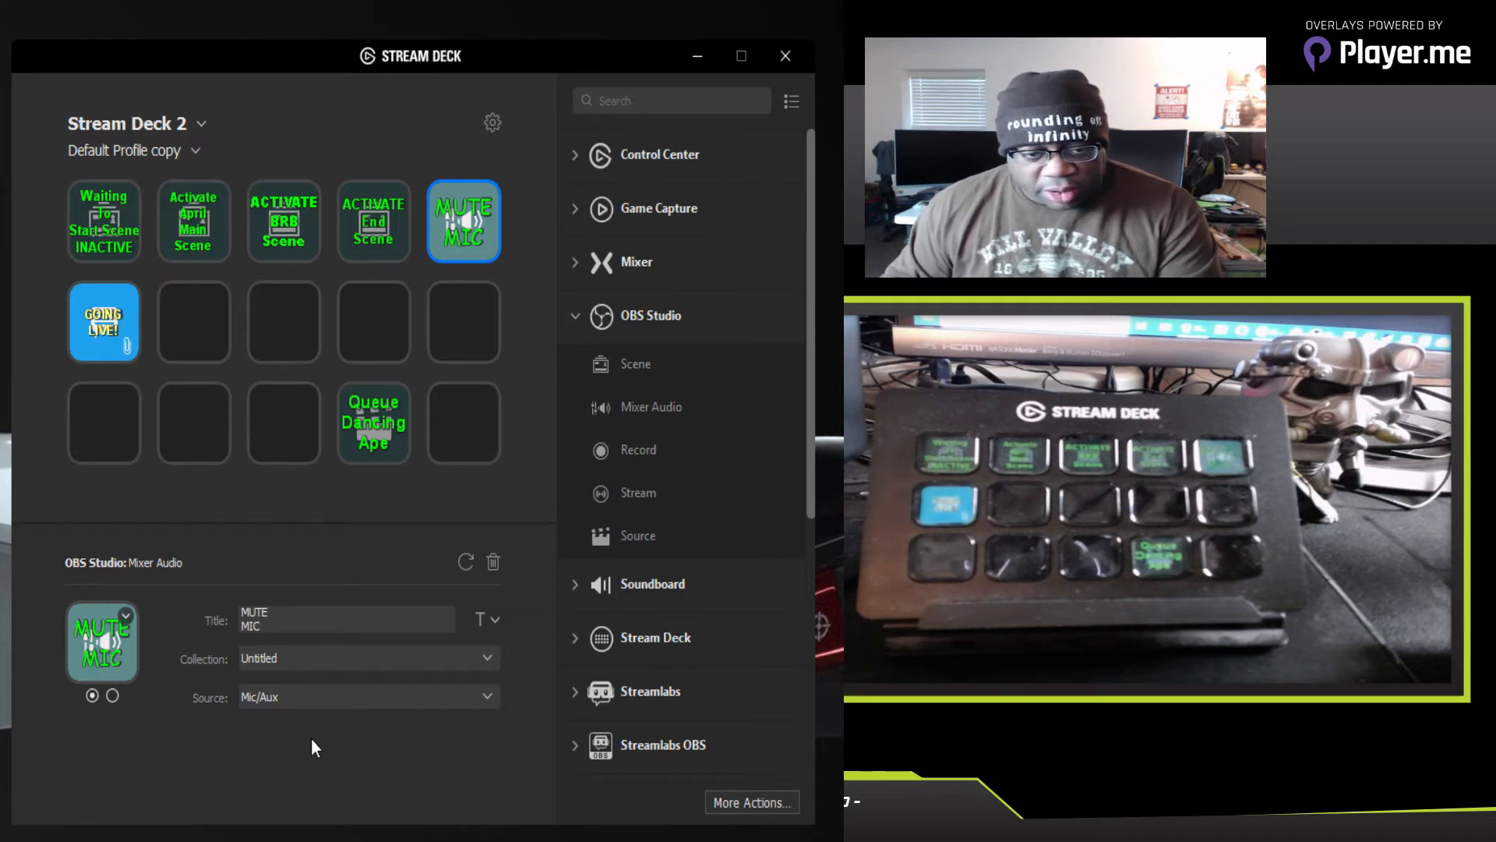
Step: Change the title of the Mixer Audio key's second state to "MIC IS MUTED" on three lines
{"action": "left_click", "coordinate": [112, 694]}
{"action": "left_click", "coordinate": [335, 622]}
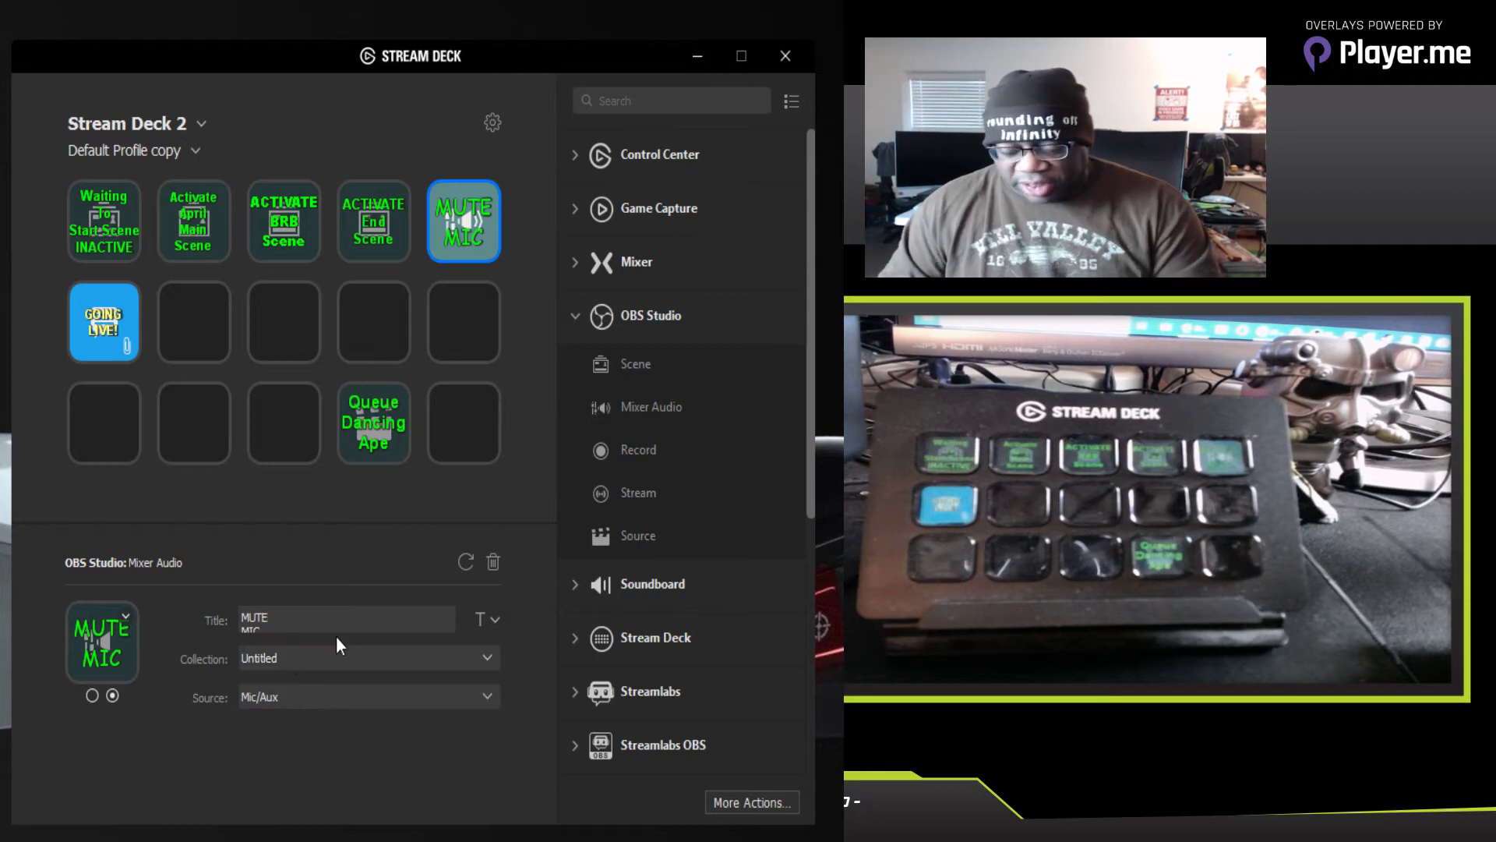
{"action": "key", "text": "BackSpace"}
{"action": "key", "text": "BackSpace"}
{"action": "key", "text": "BackSpace"}
{"action": "key", "text": "BackSpace"}
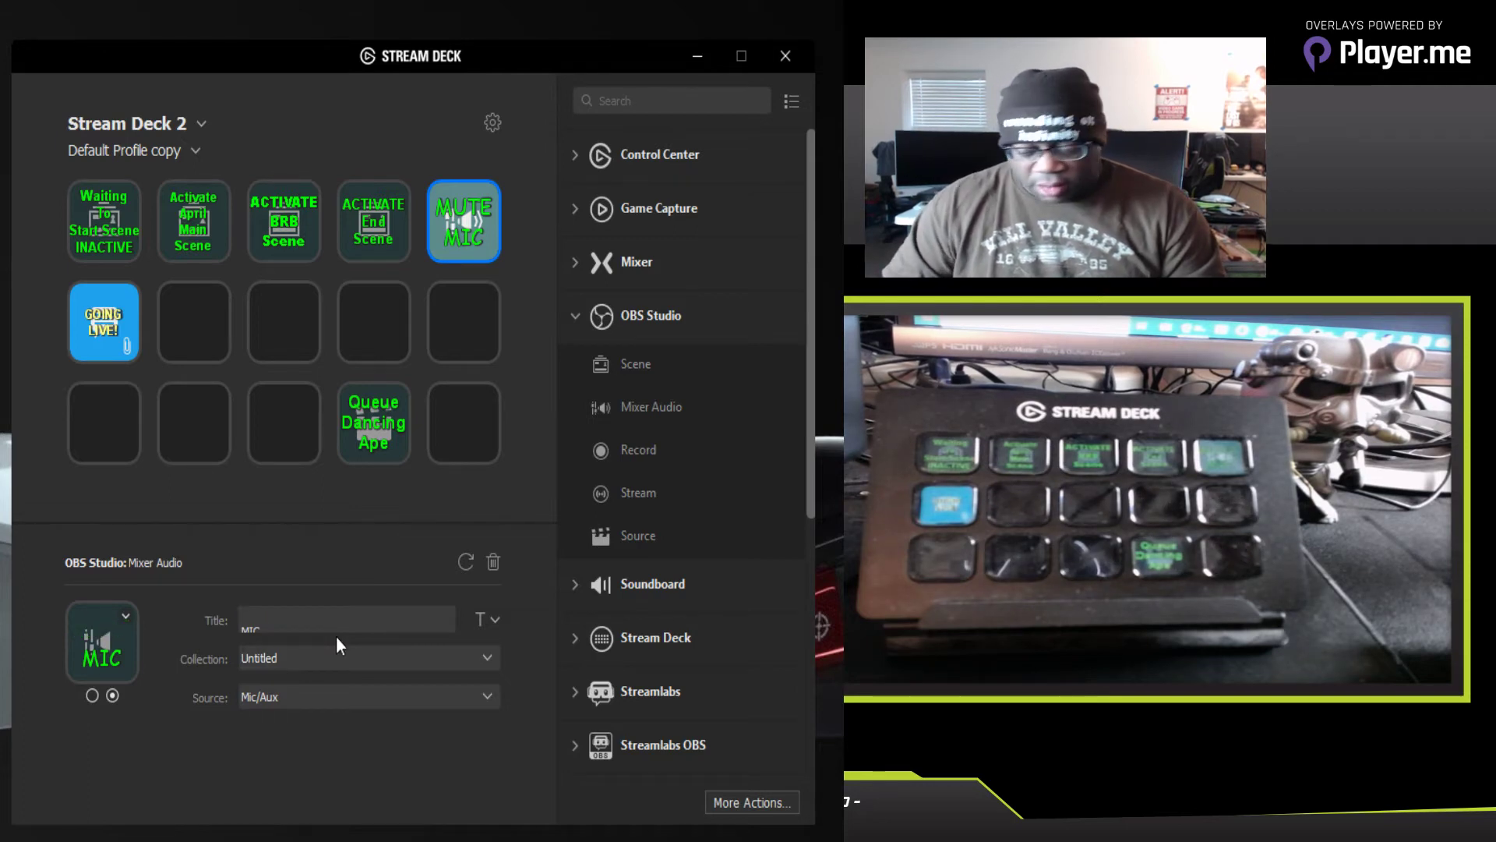
{"action": "key", "text": "Delete"}
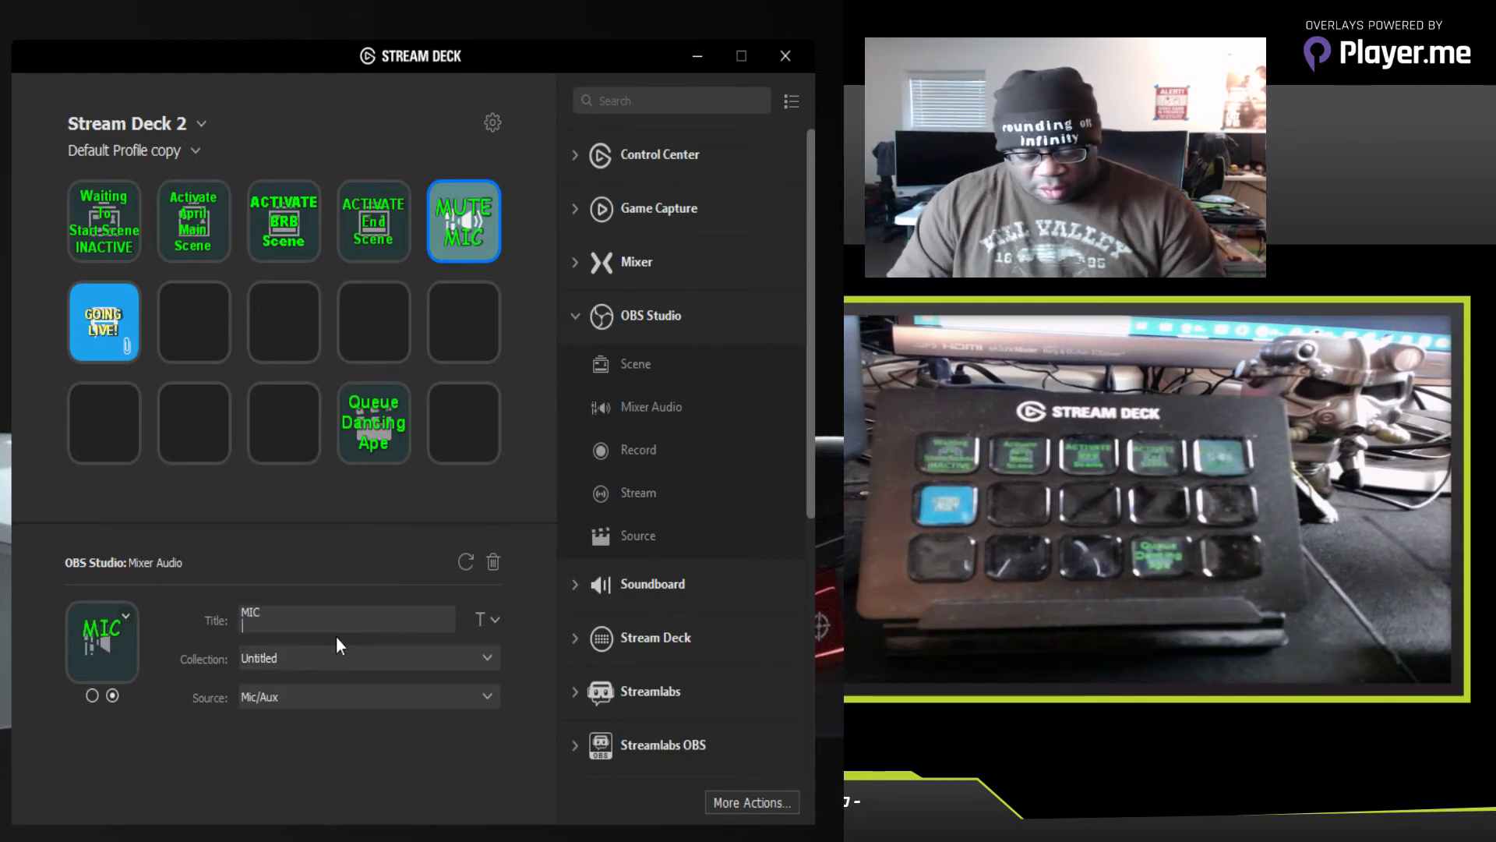
{"action": "key", "text": "Return"}
{"action": "type", "text": "IS"}
{"action": "key", "text": "Return"}
{"action": "type", "text": "MUTED"}
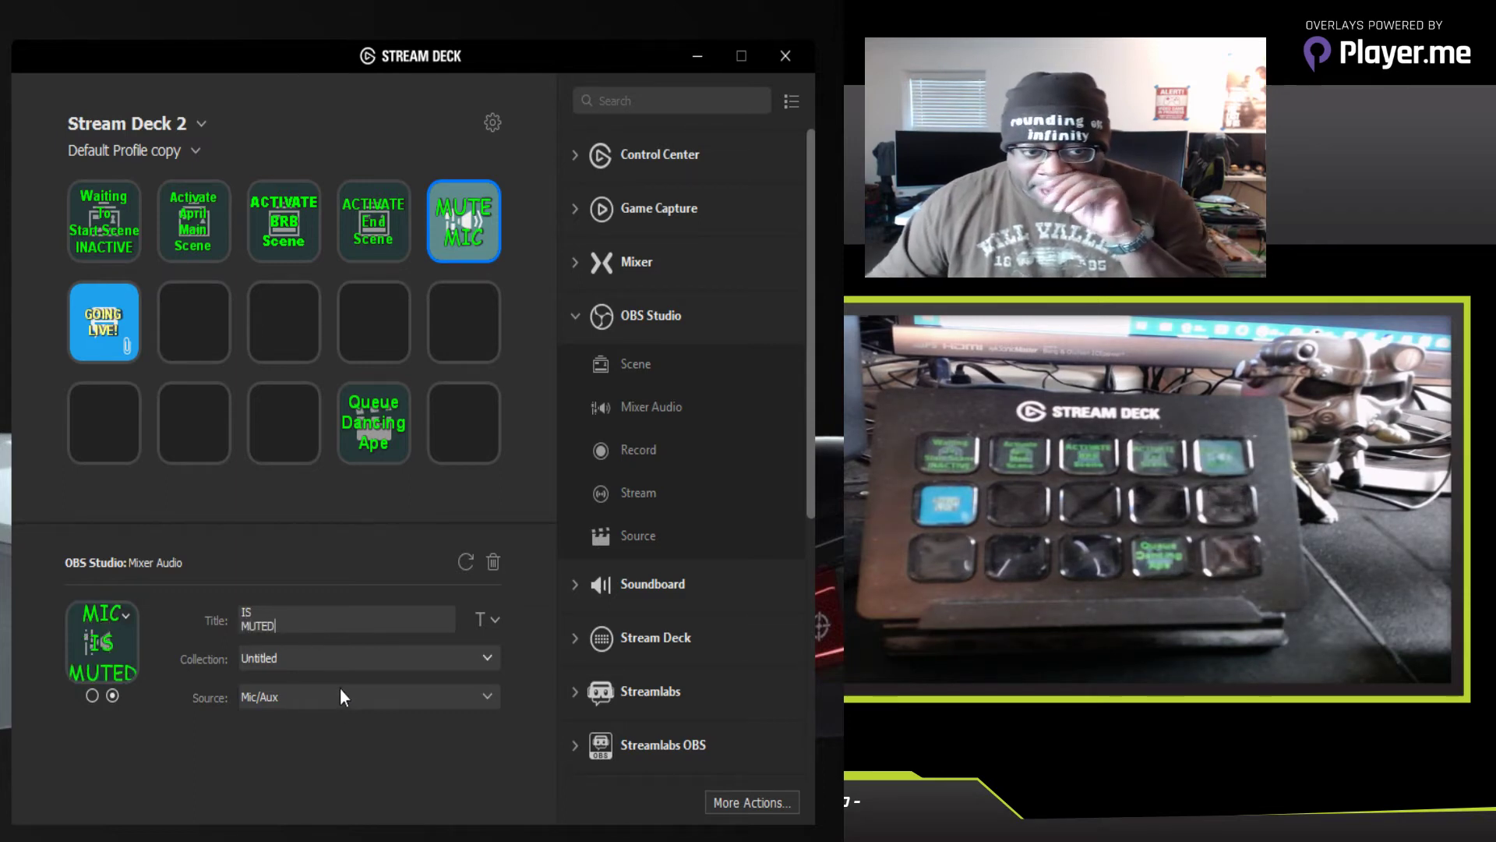
Step: Reduce the title size of the second state until "MIC IS MUTED" fits on the key, and return to the first state
{"action": "left_click", "coordinate": [493, 621]}
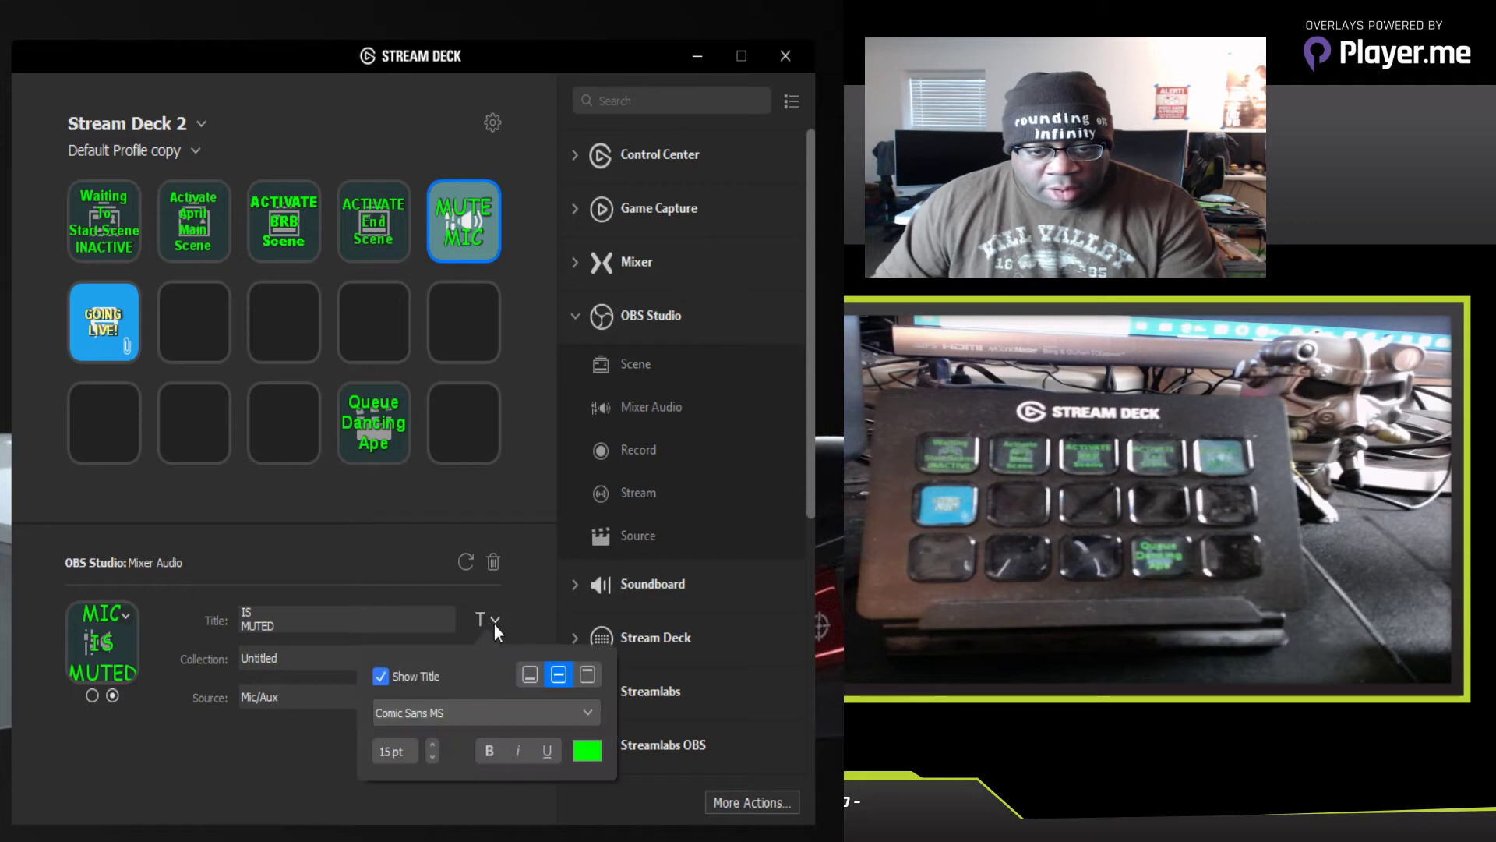
{"action": "left_click", "coordinate": [433, 752]}
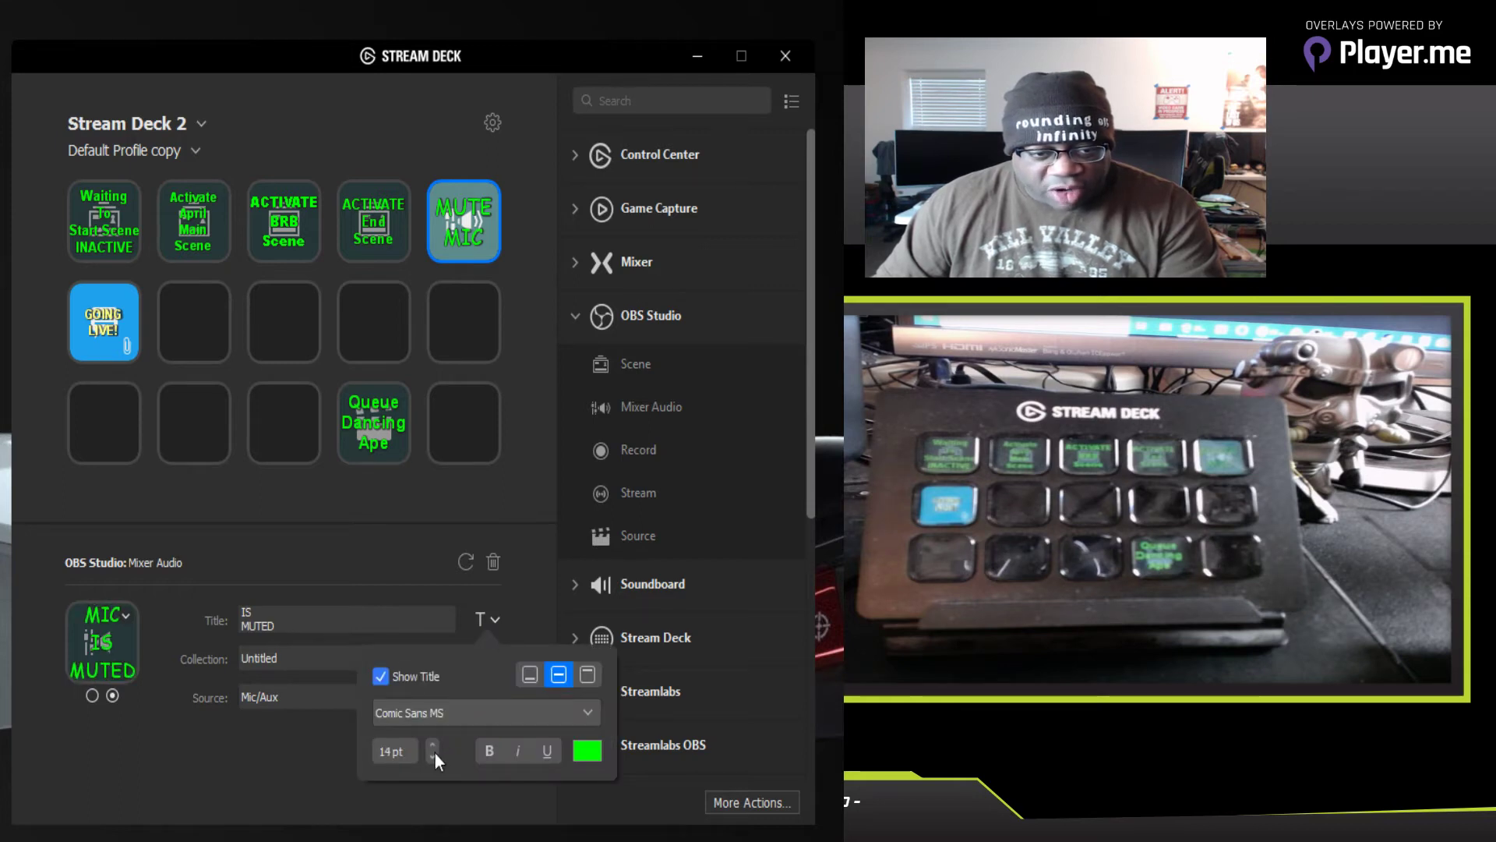
{"action": "left_click", "coordinate": [434, 751]}
{"action": "left_click", "coordinate": [306, 761]}
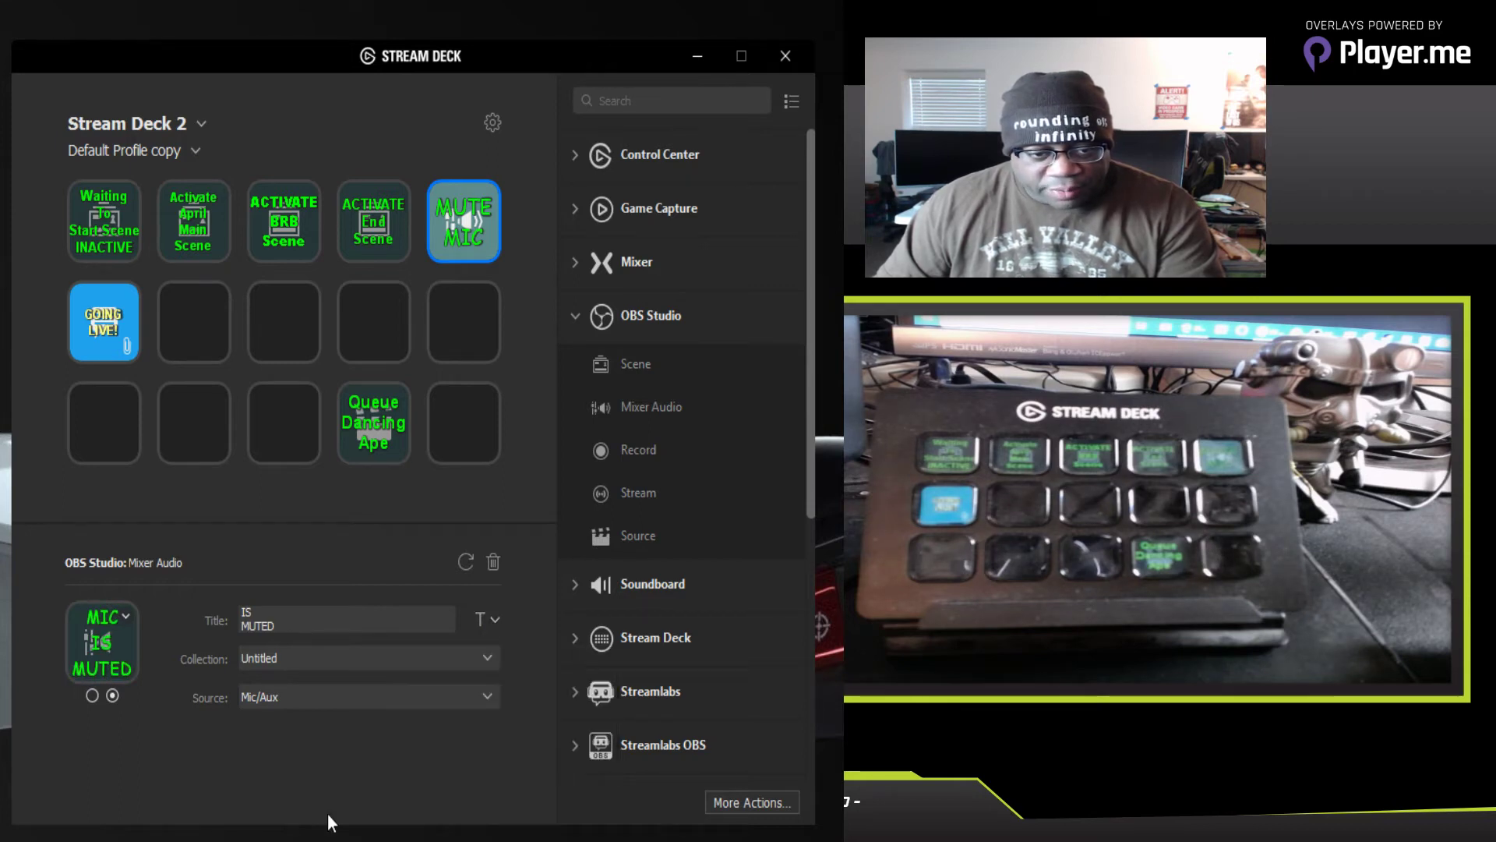
{"action": "left_click", "coordinate": [91, 694]}
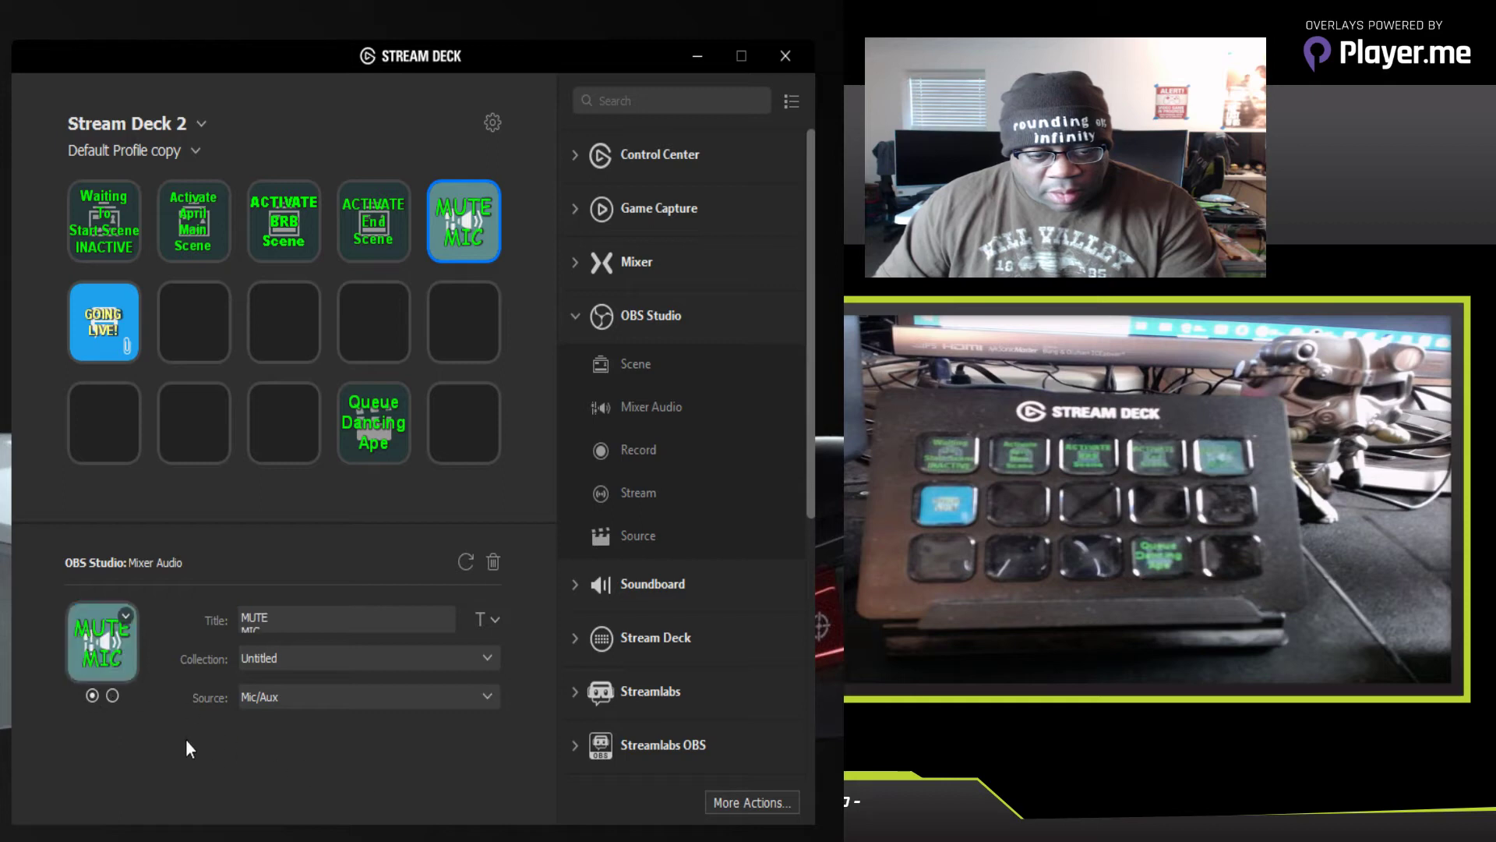
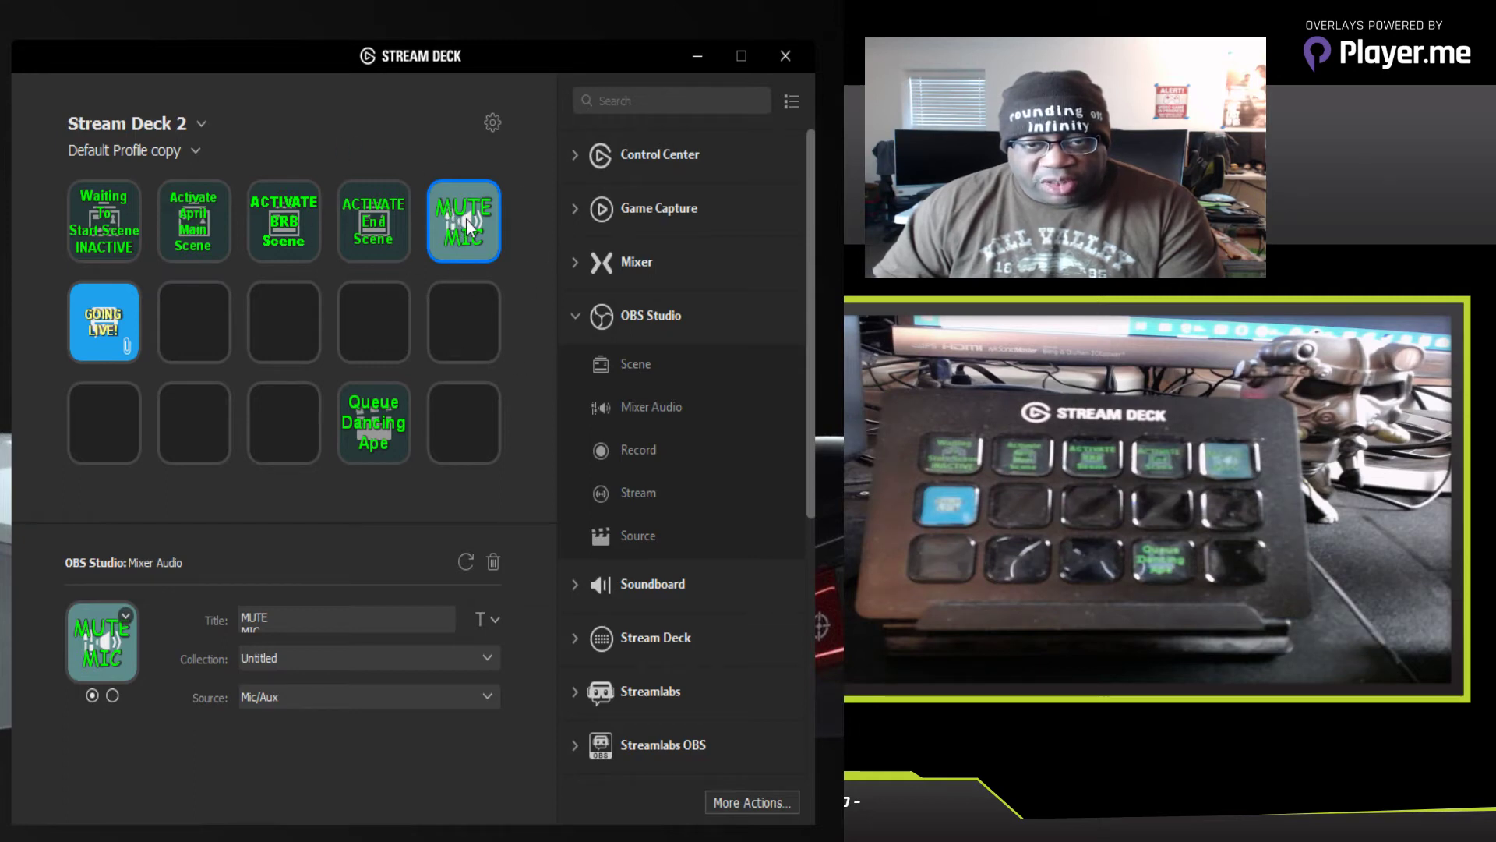
Step: Move the MUTE MIC key to the second slot of the second row, beside the GOING LIVE! key
{"action": "left_click_drag", "start_coordinate": [466, 219], "coordinate": [200, 330]}
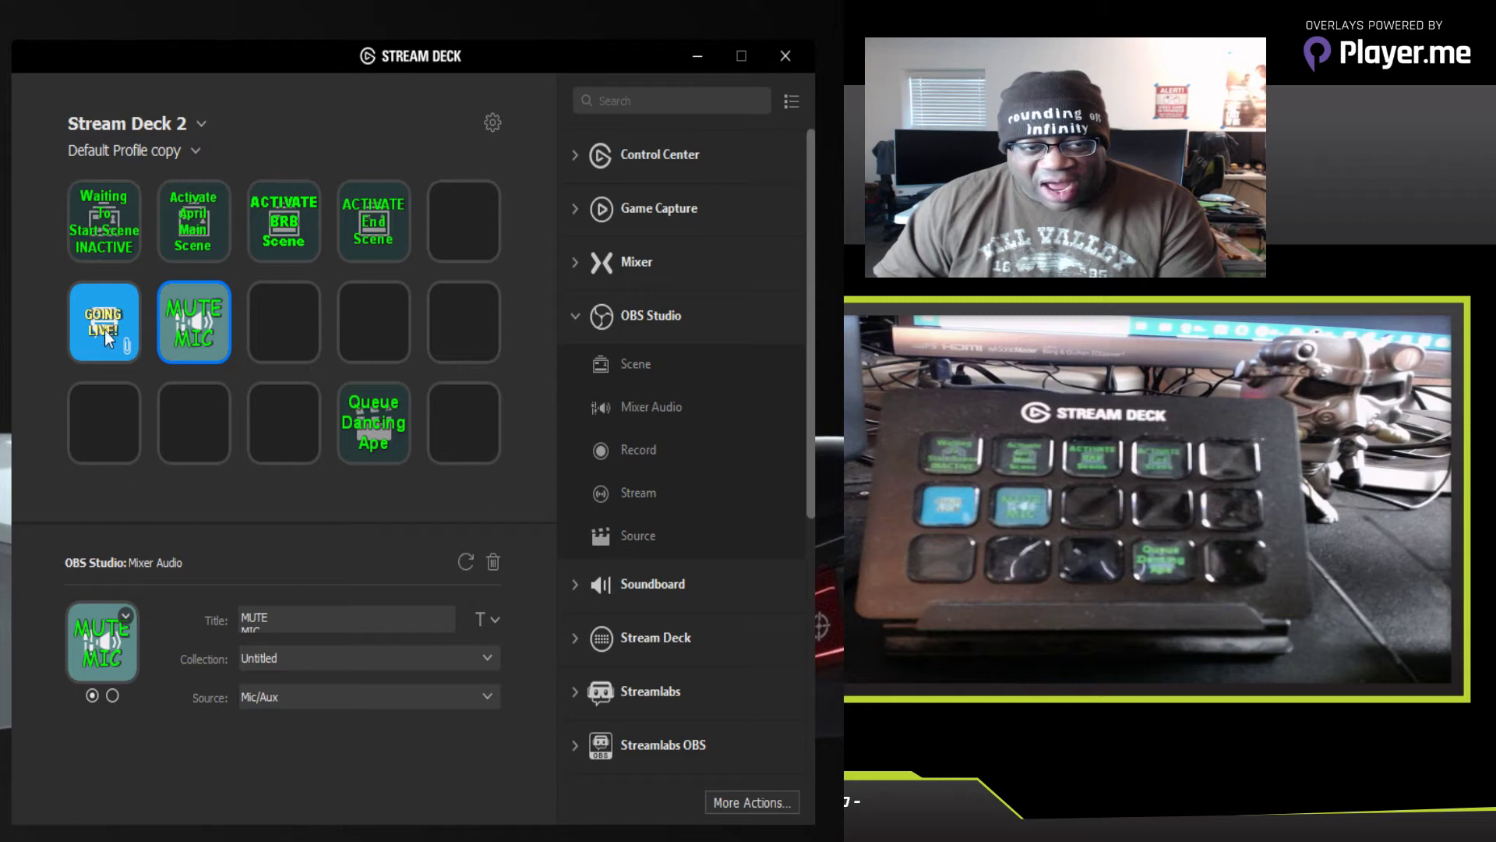
{"action": "mouse_move", "coordinate": [101, 330]}
{"action": "left_mouse_down"}
{"action": "mouse_move", "coordinate": [220, 331]}
{"action": "mouse_move", "coordinate": [120, 332]}
{"action": "left_mouse_up"}
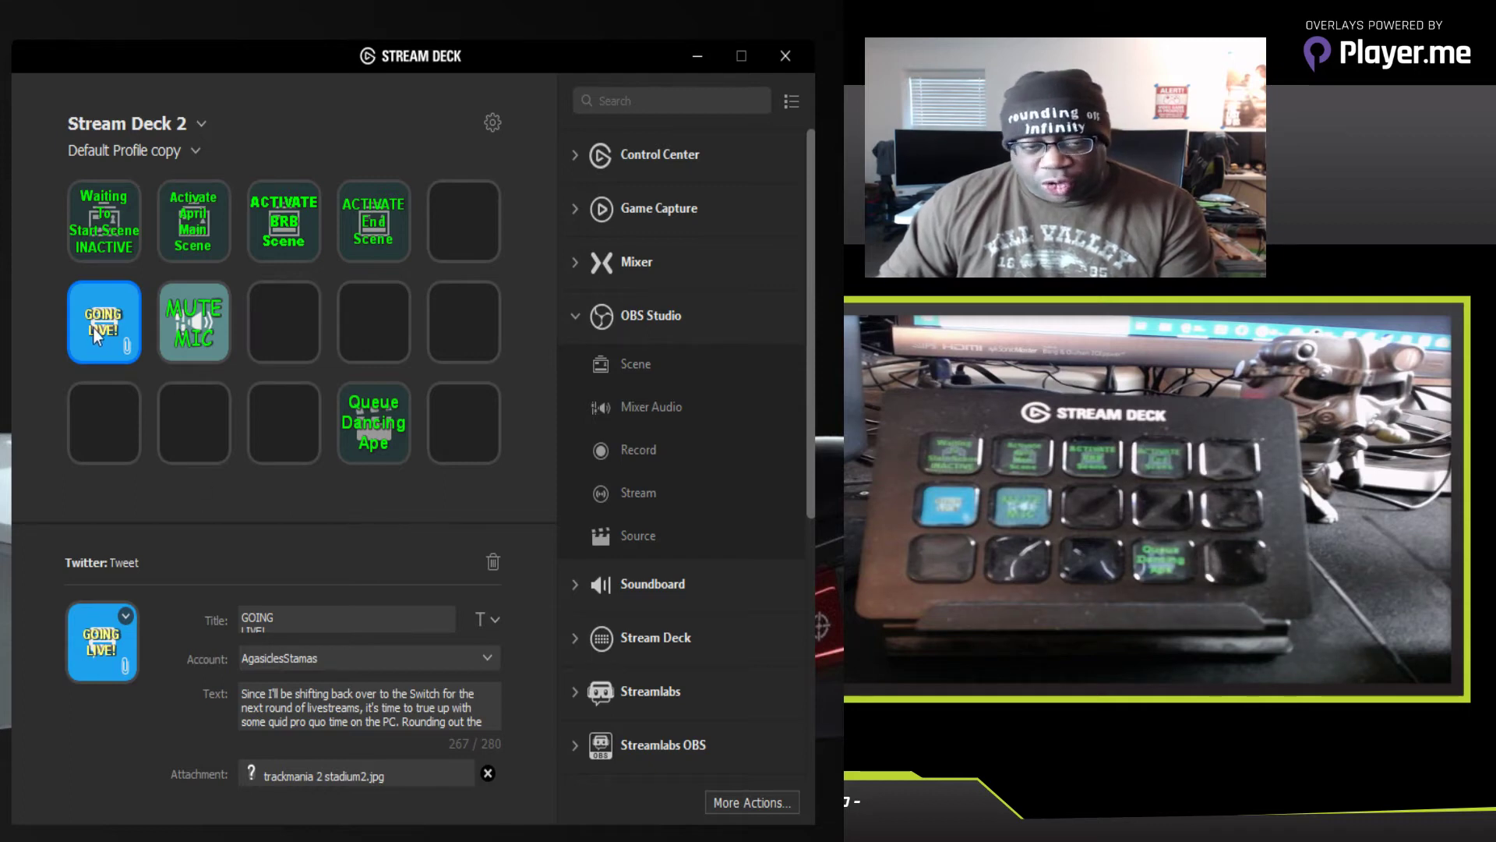
{"action": "left_click_drag", "start_coordinate": [92, 328], "coordinate": [187, 343]}
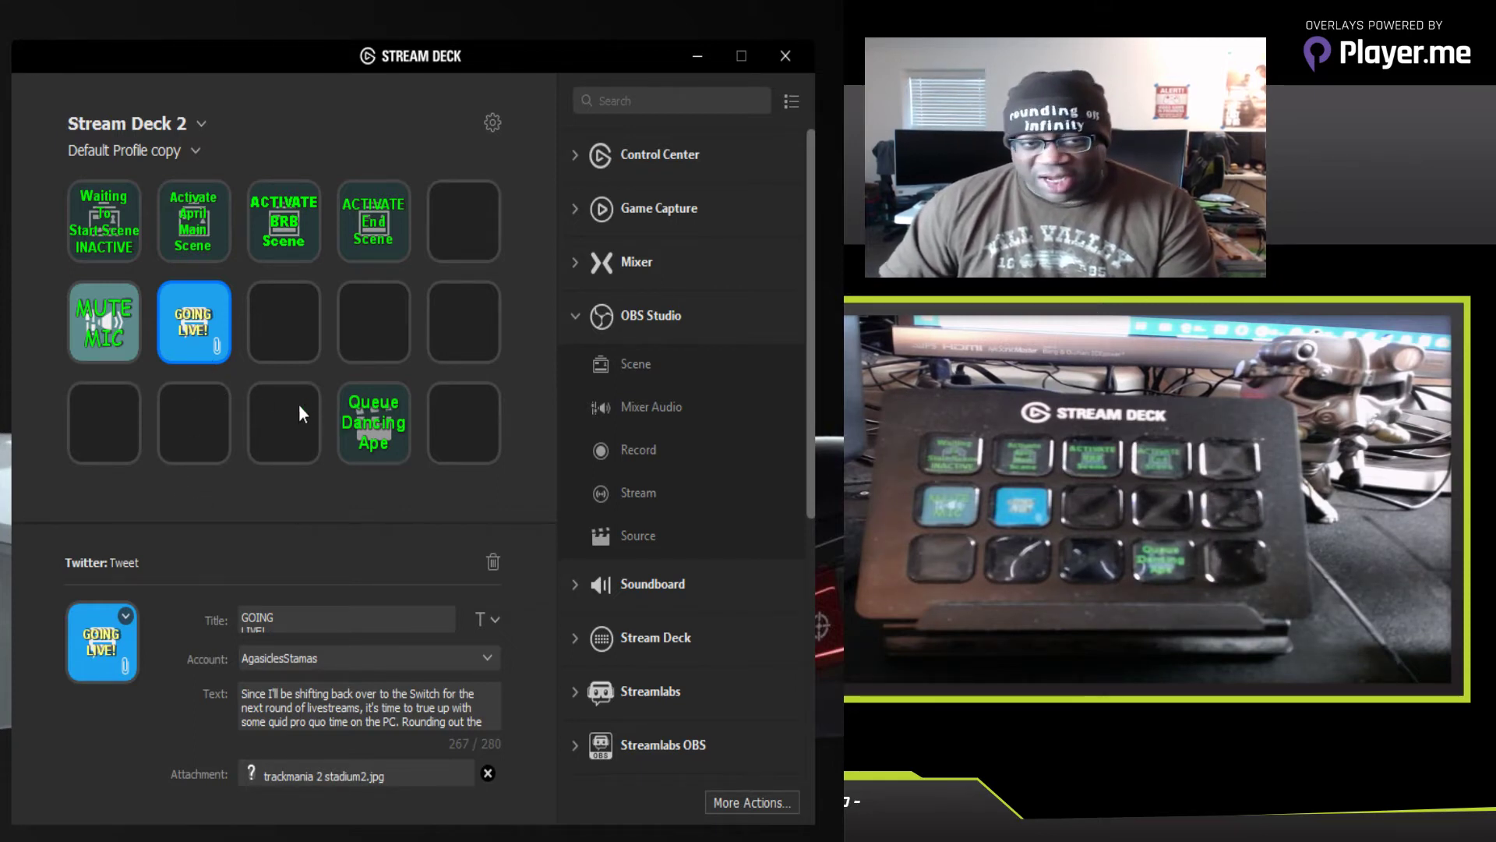
{"action": "left_click_drag", "start_coordinate": [206, 316], "coordinate": [102, 315]}
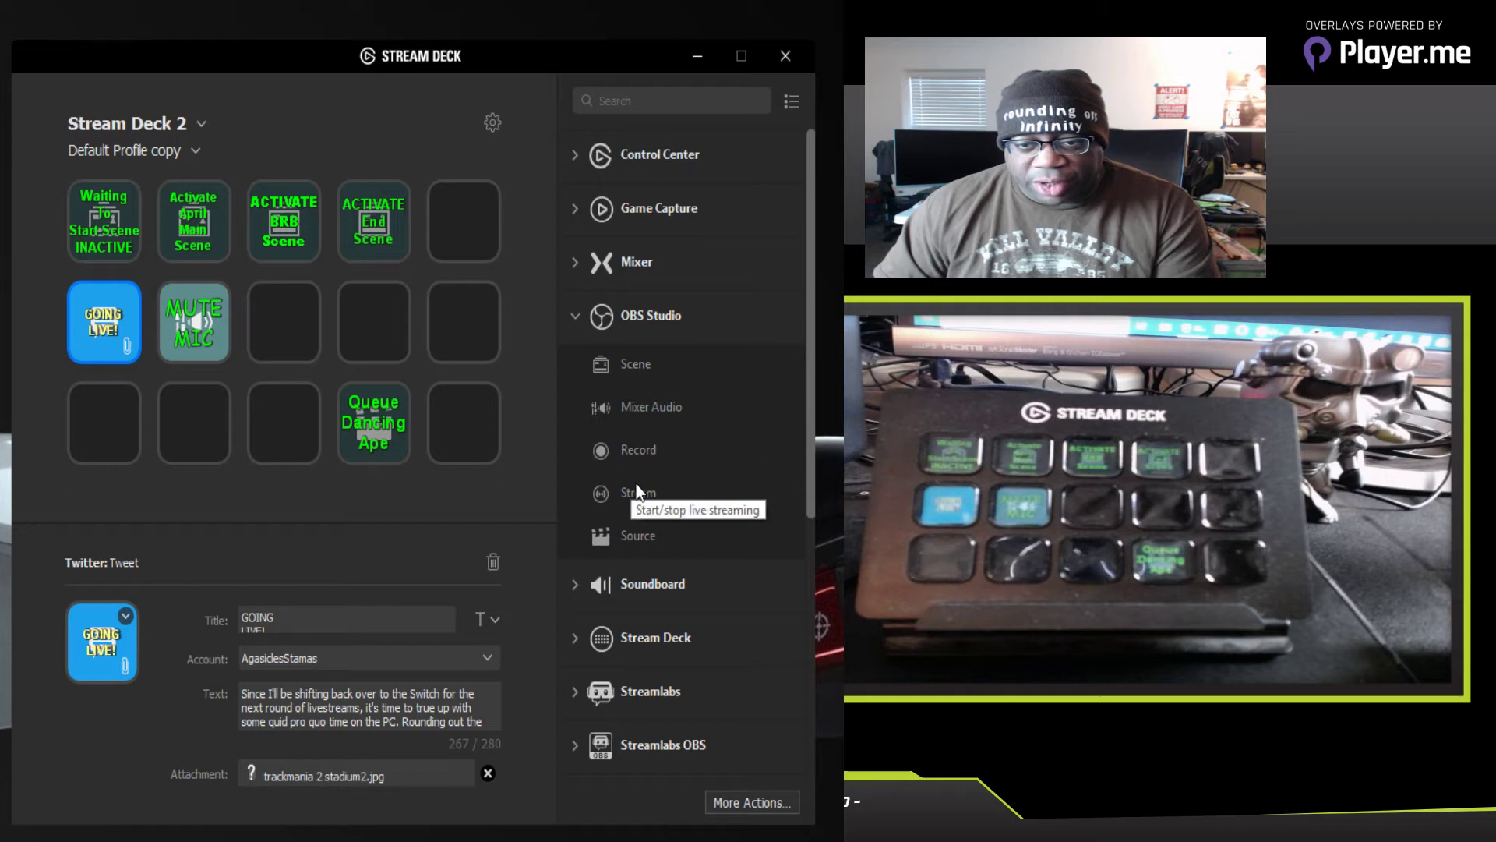
Step: Add an OBS Studio Stream action to the fifth key of the first row and title it "Stream is LIVE!" on two lines
{"action": "left_click_drag", "start_coordinate": [636, 492], "coordinate": [441, 222]}
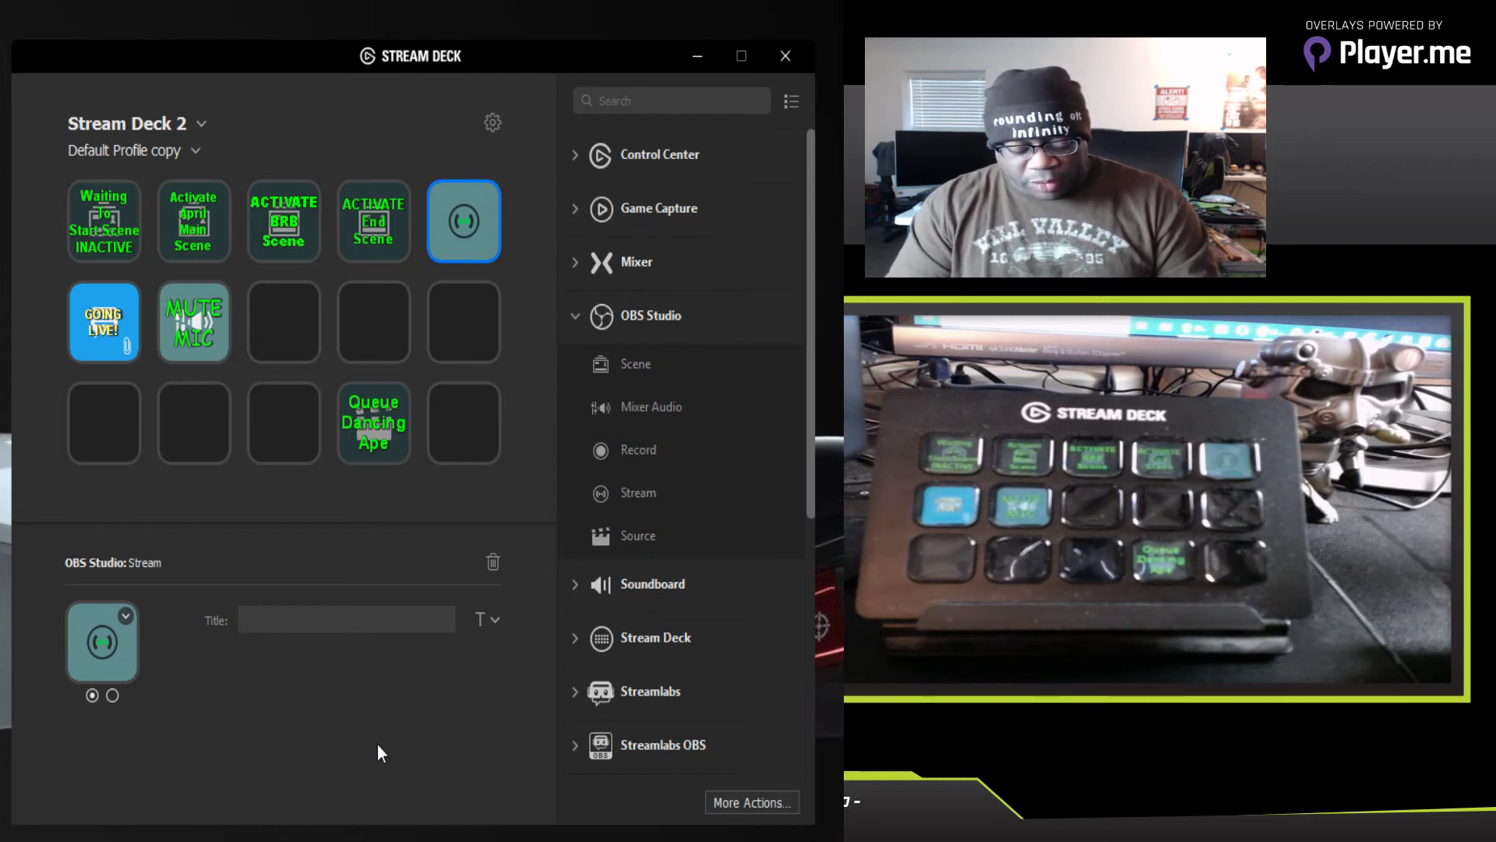
{"action": "type", "text": "Stream"}
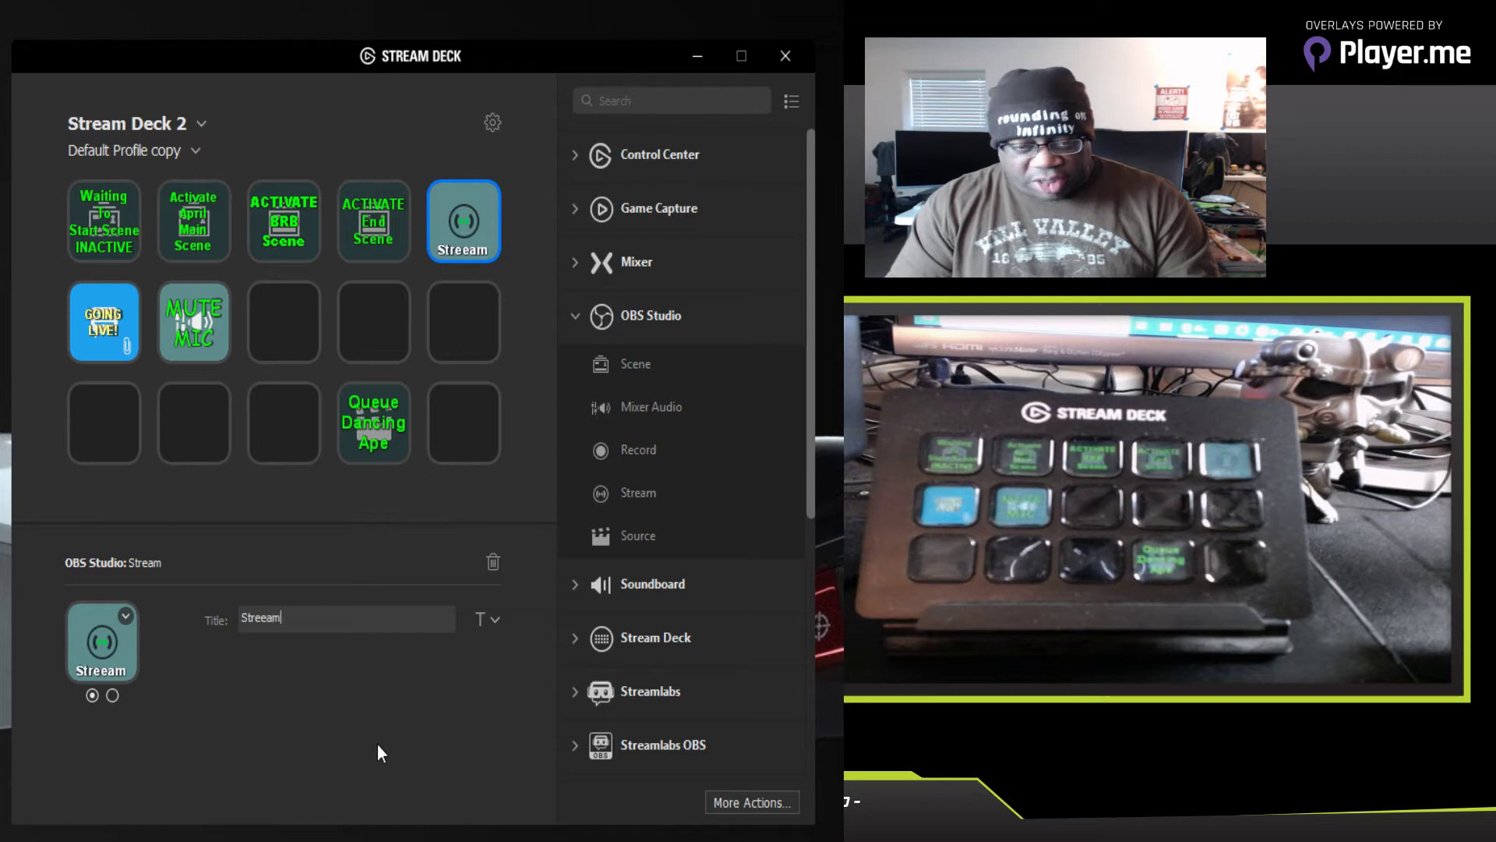
{"action": "key", "text": "BackSpace"}
{"action": "key", "text": "BackSpace"}
{"action": "key", "text": "BackSpace"}
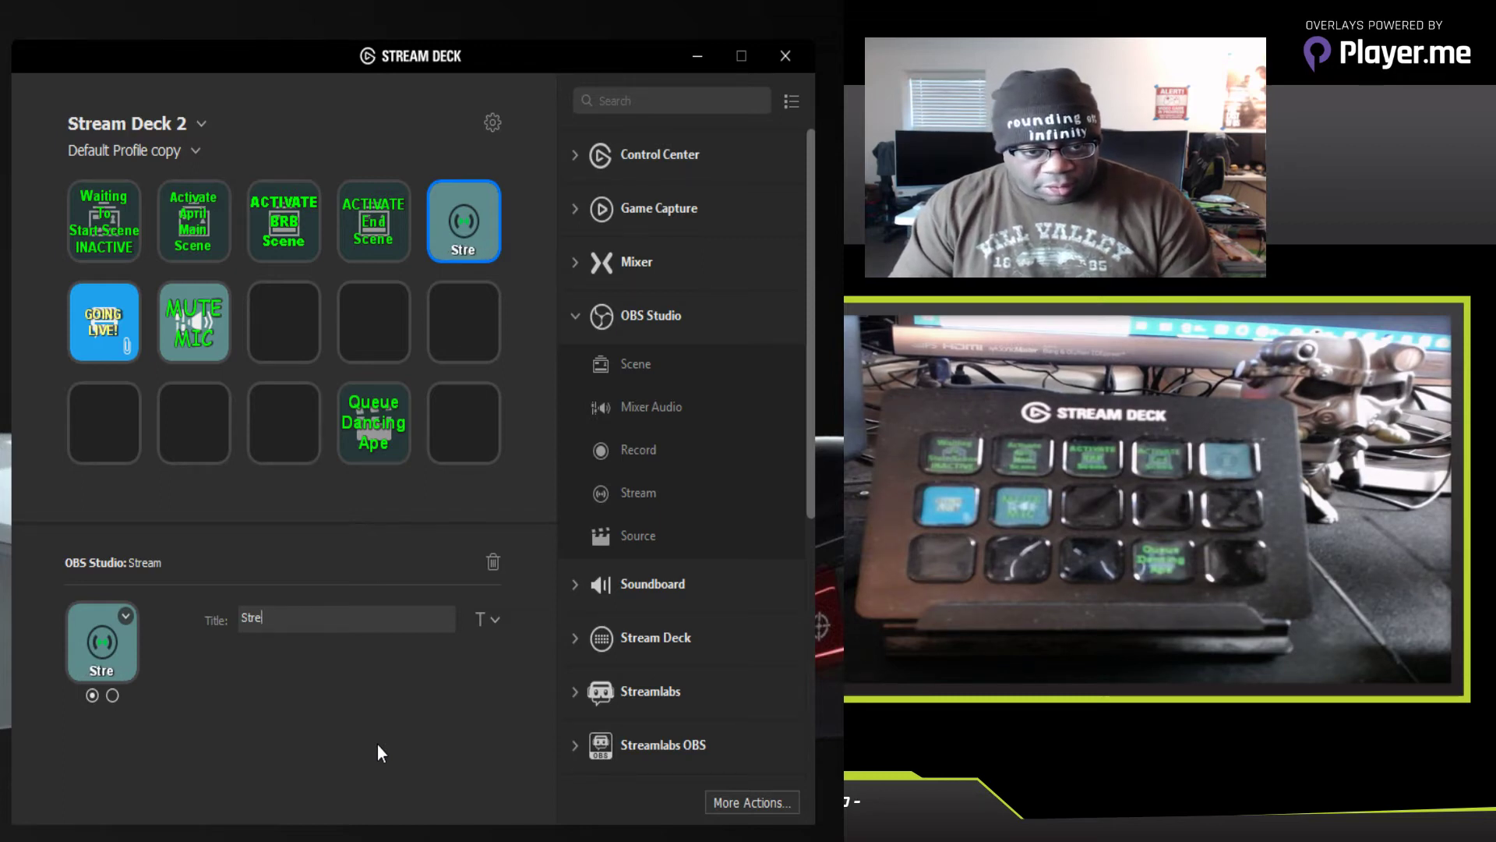
{"action": "type", "text": "am"}
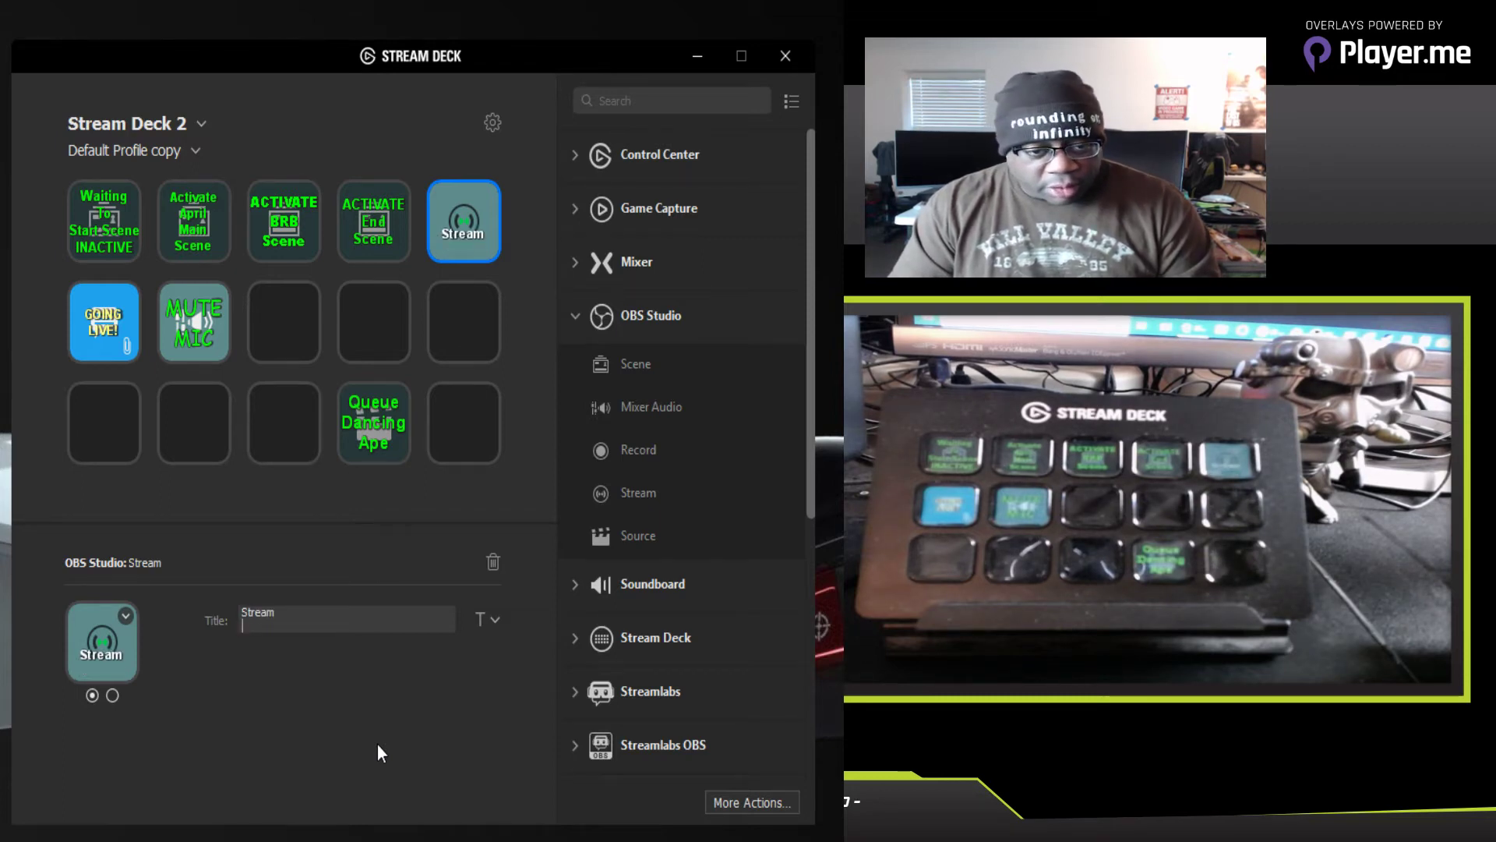
{"action": "key", "text": "Return"}
{"action": "type", "text": "is LIV"}
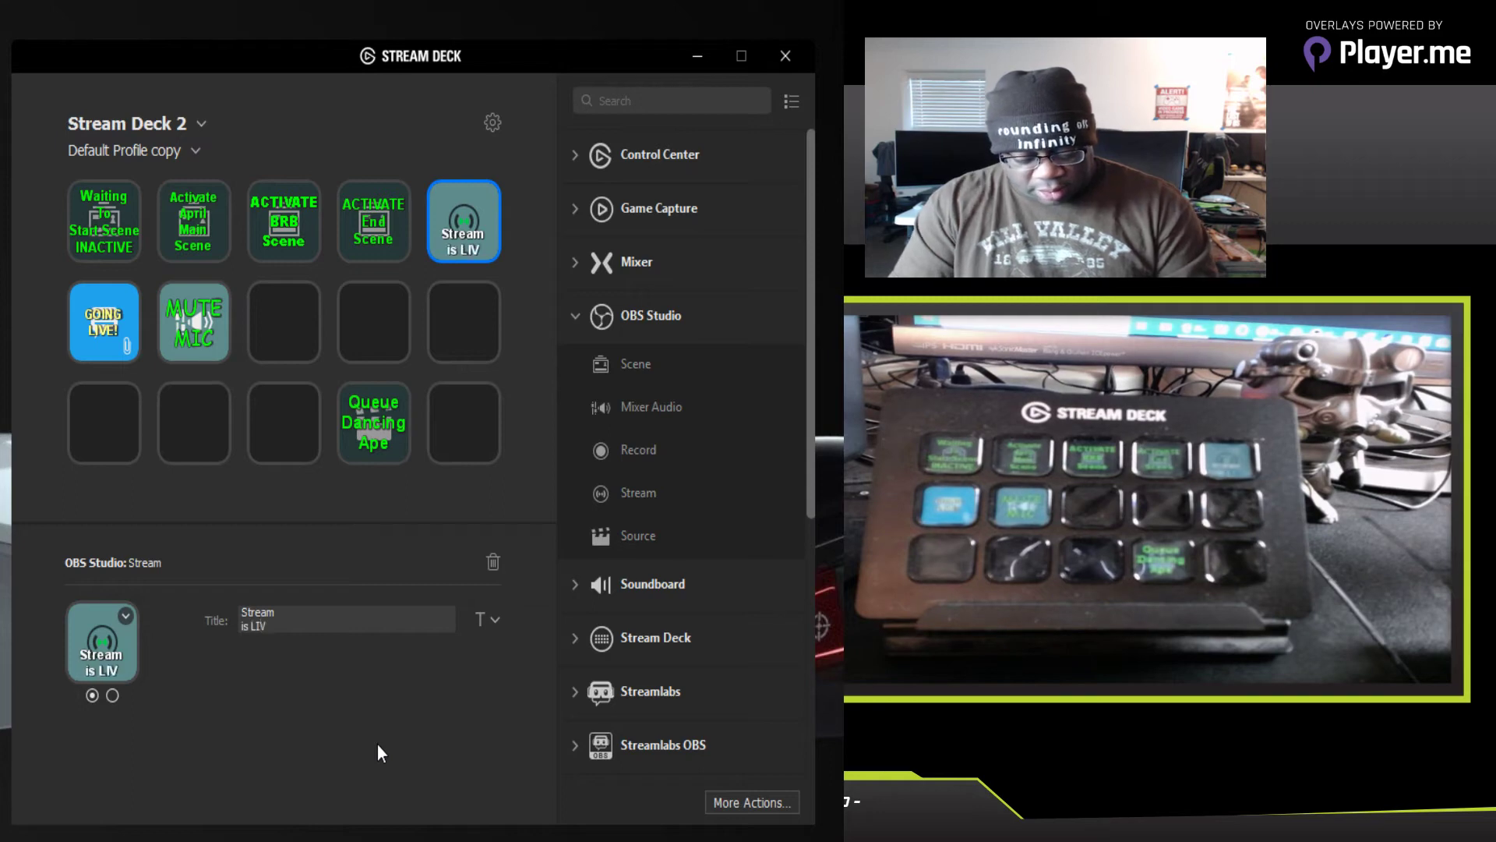
{"action": "type", "text": "E!"}
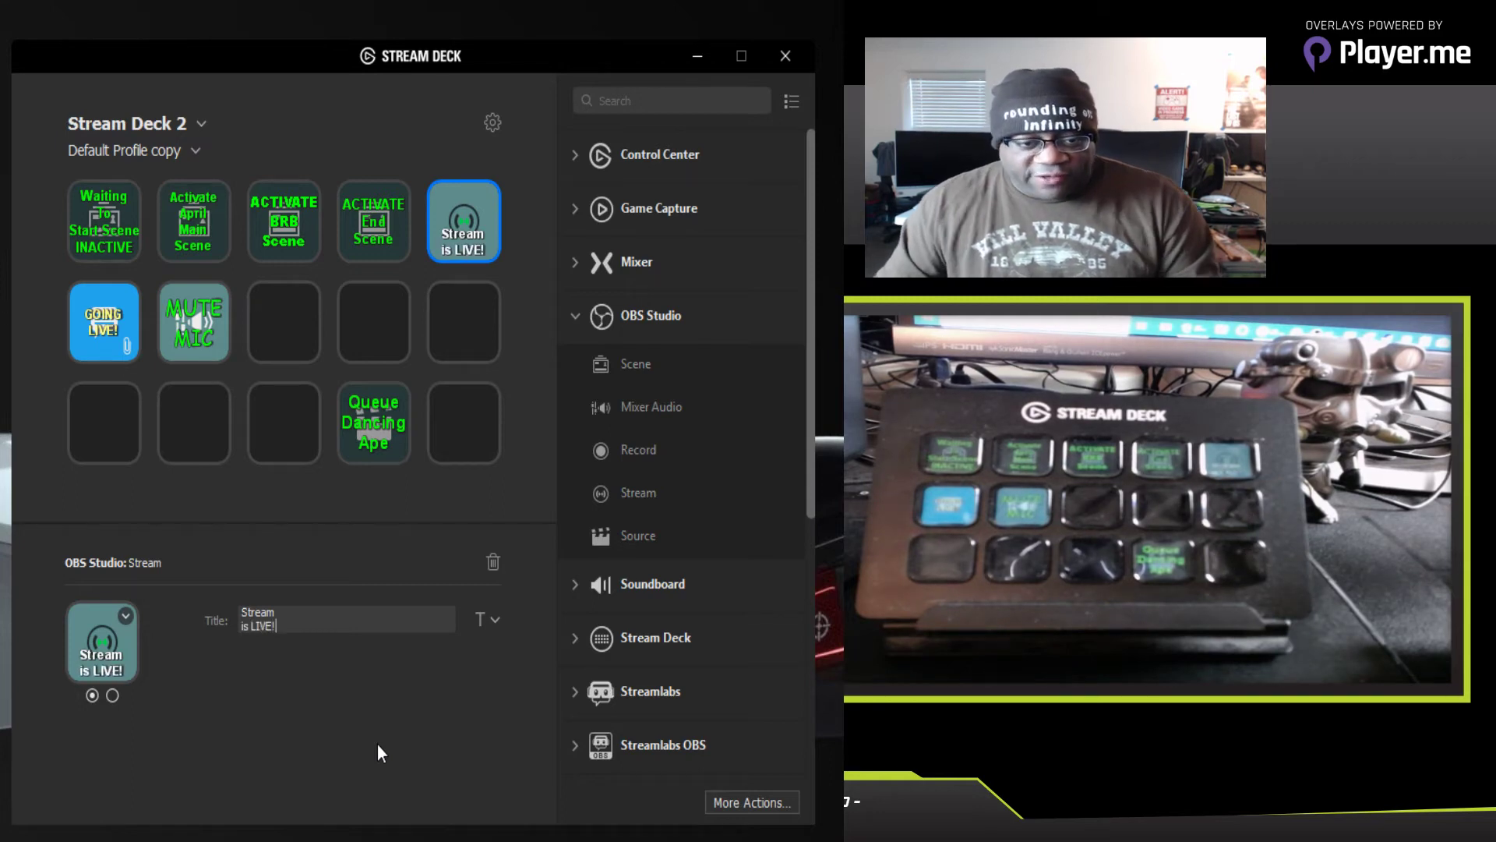
Step: Format the "Stream is LIVE!" title with middle alignment, 12 pt size and bright green text
{"action": "left_click", "coordinate": [493, 620]}
{"action": "left_click", "coordinate": [558, 675]}
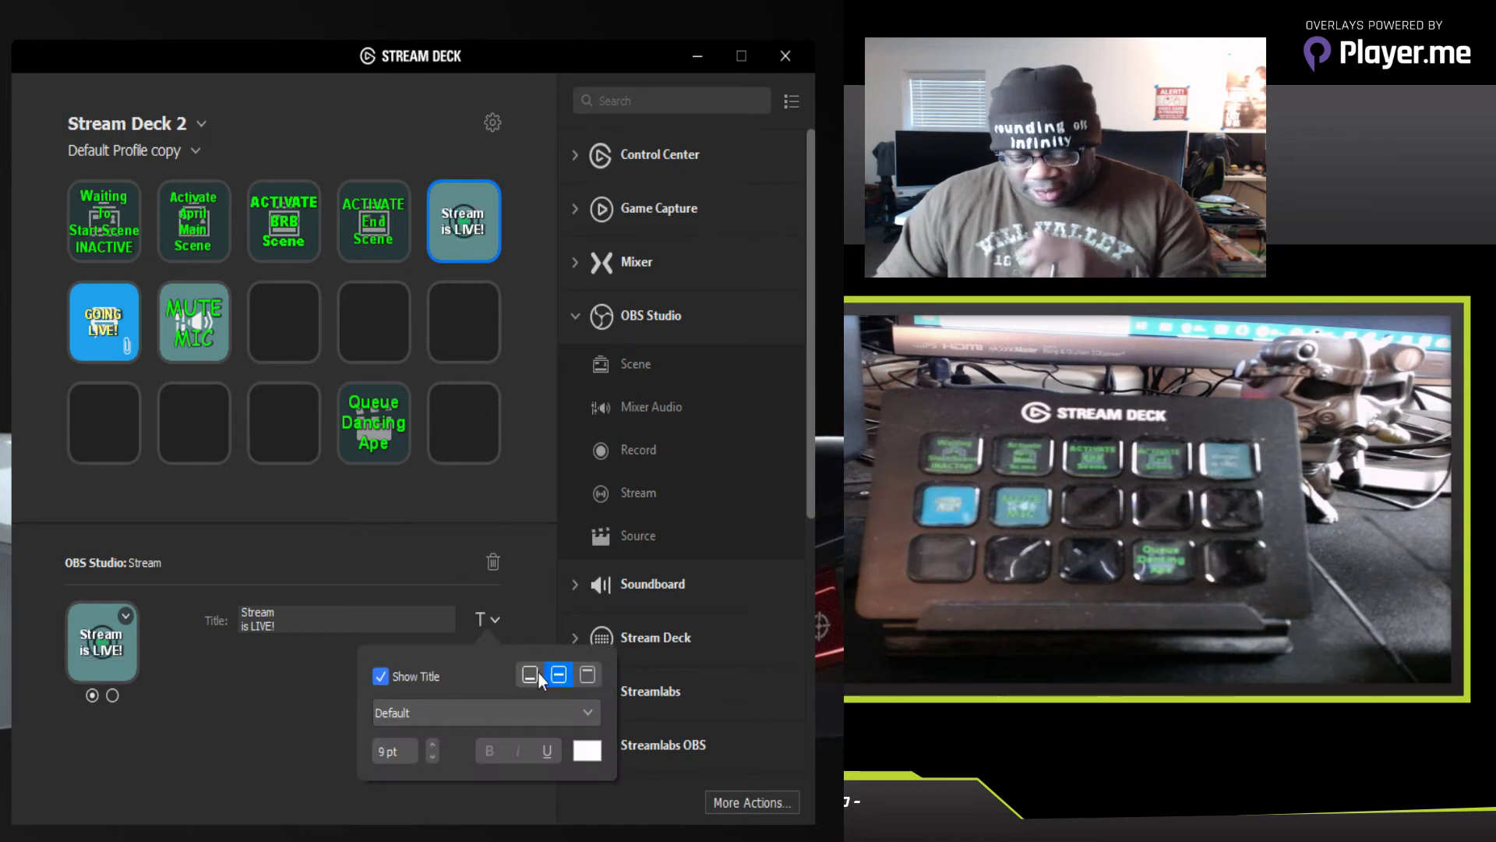
{"action": "left_click", "coordinate": [432, 746]}
{"action": "left_click", "coordinate": [432, 746]}
{"action": "left_click", "coordinate": [432, 746]}
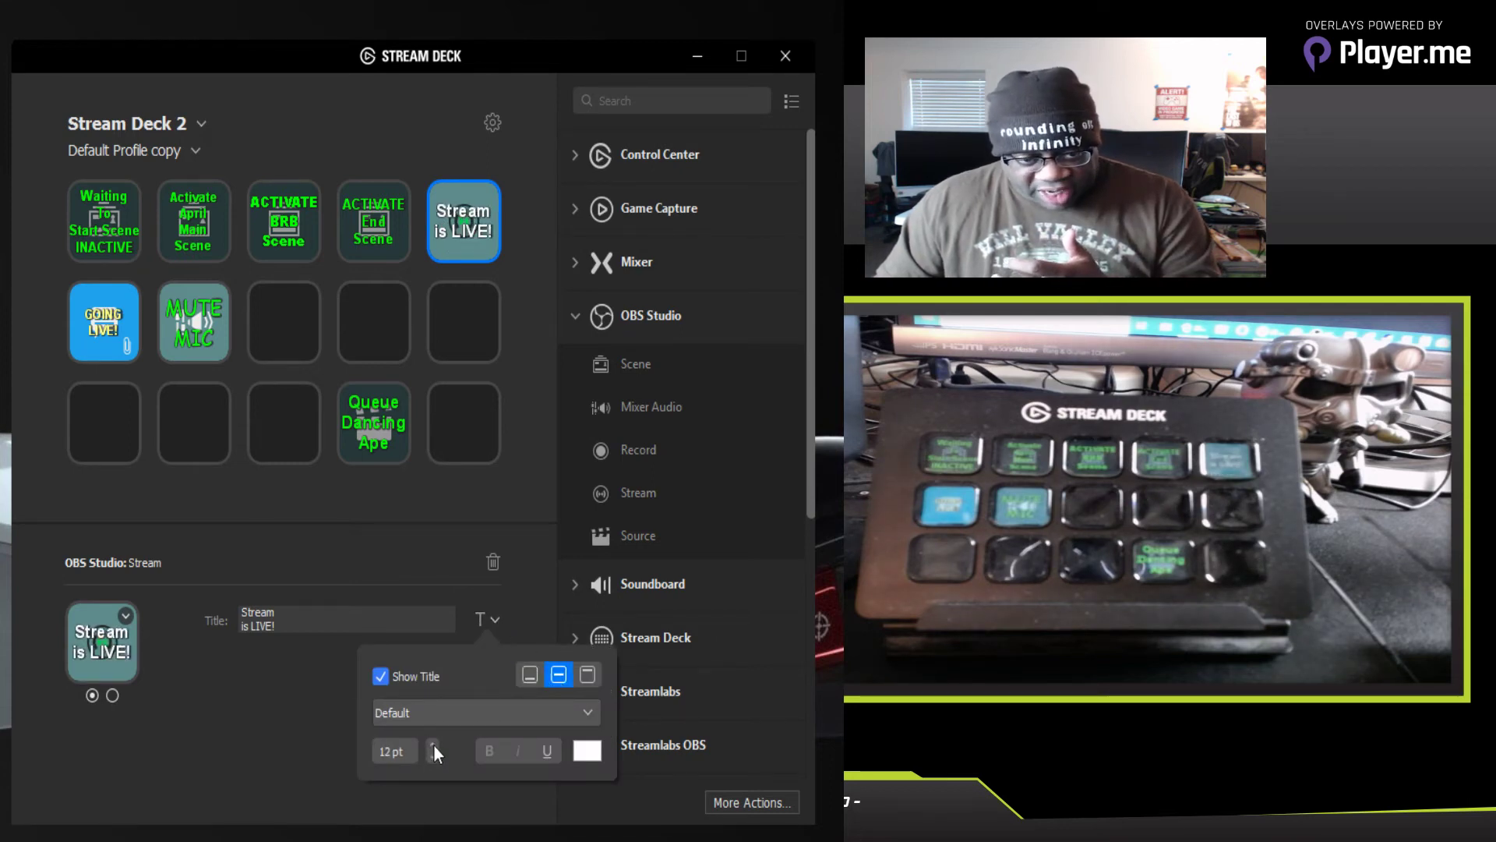
{"action": "left_click", "coordinate": [588, 750]}
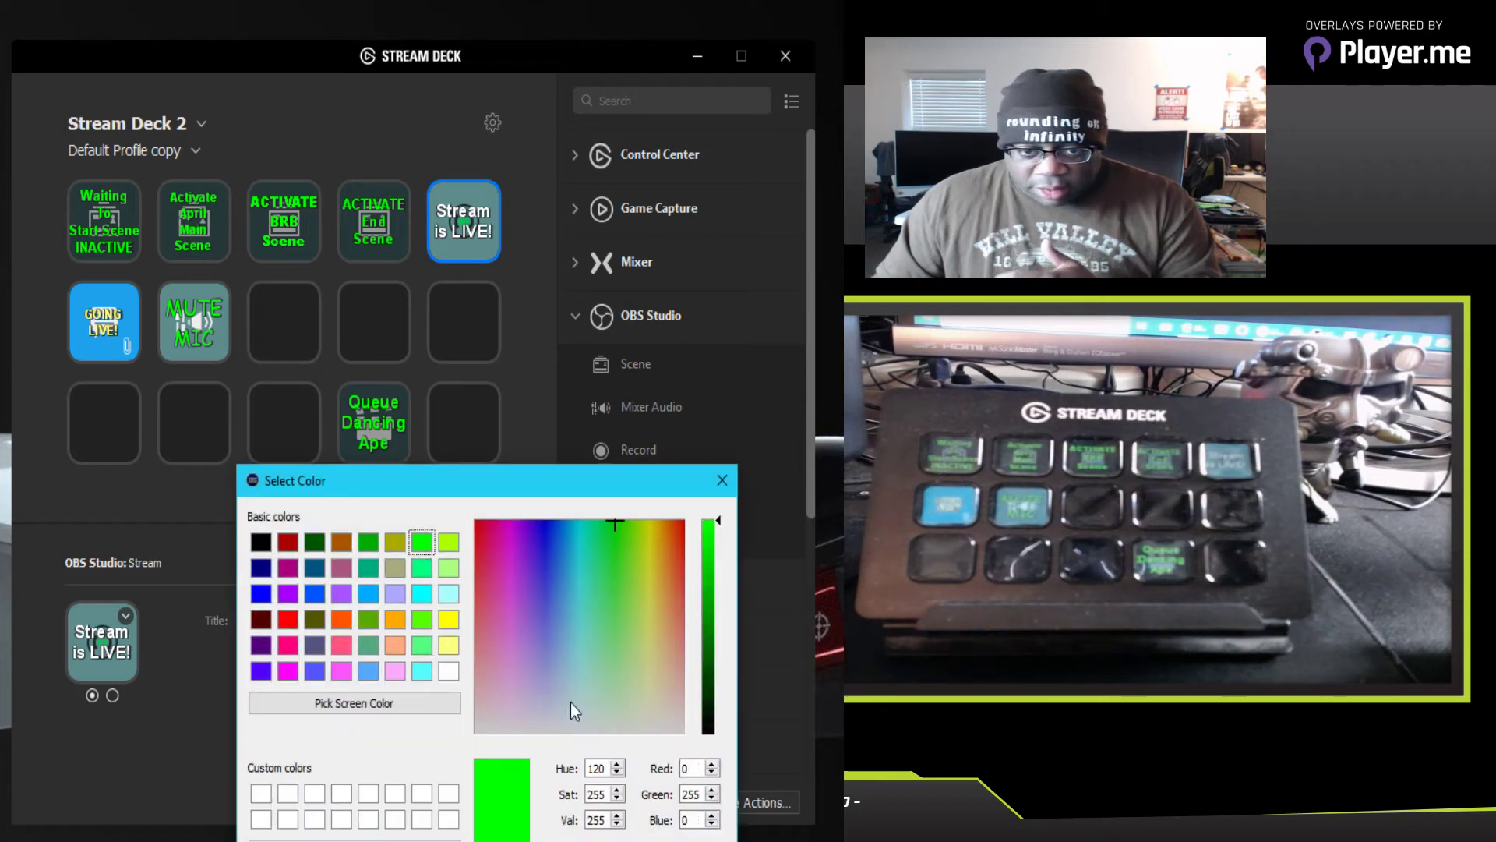
{"action": "key", "text": "Return"}
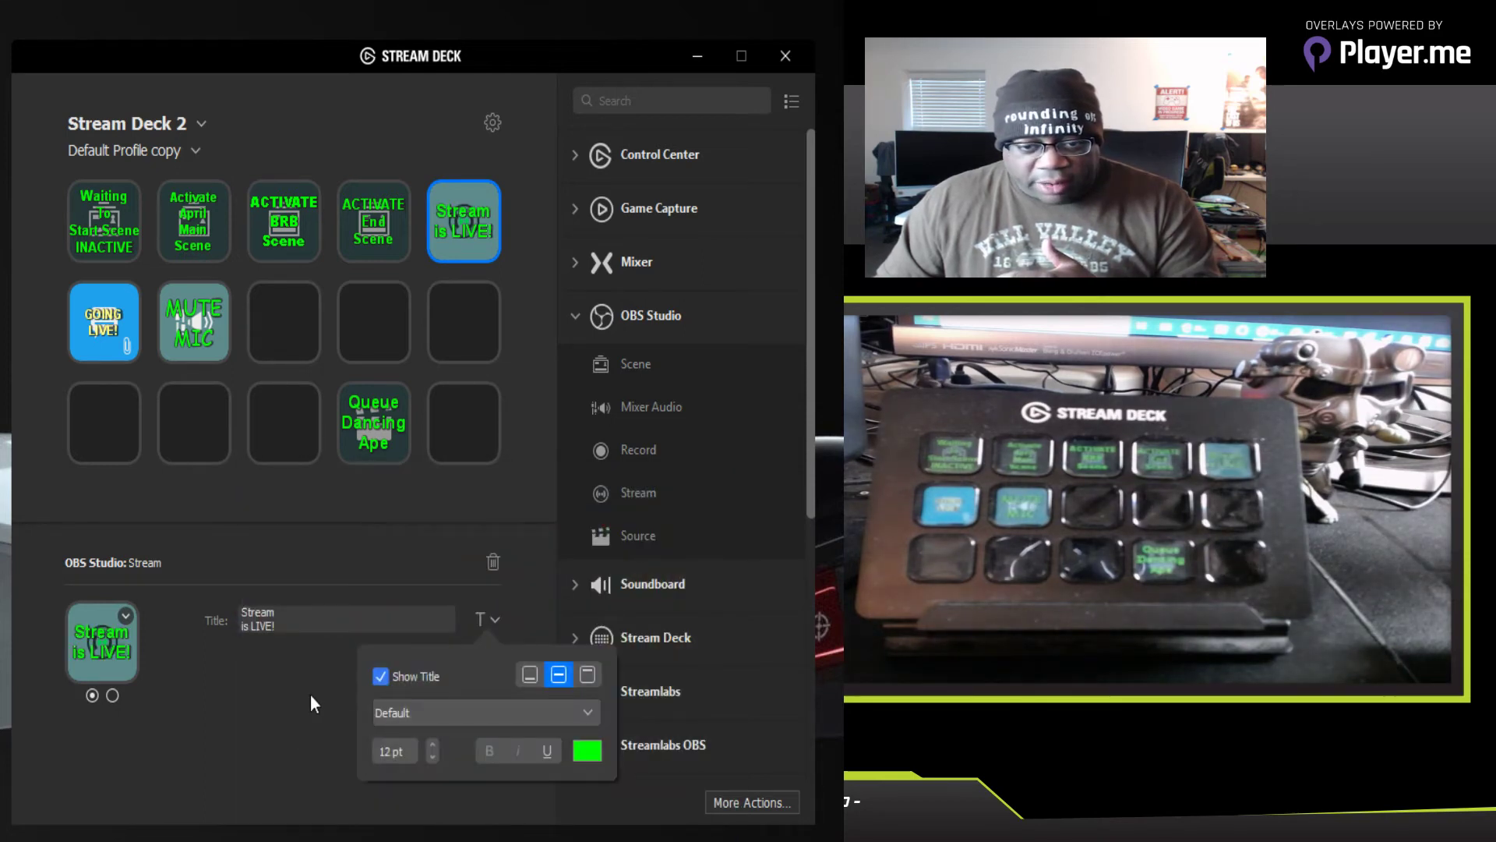
{"action": "left_click", "coordinate": [270, 703]}
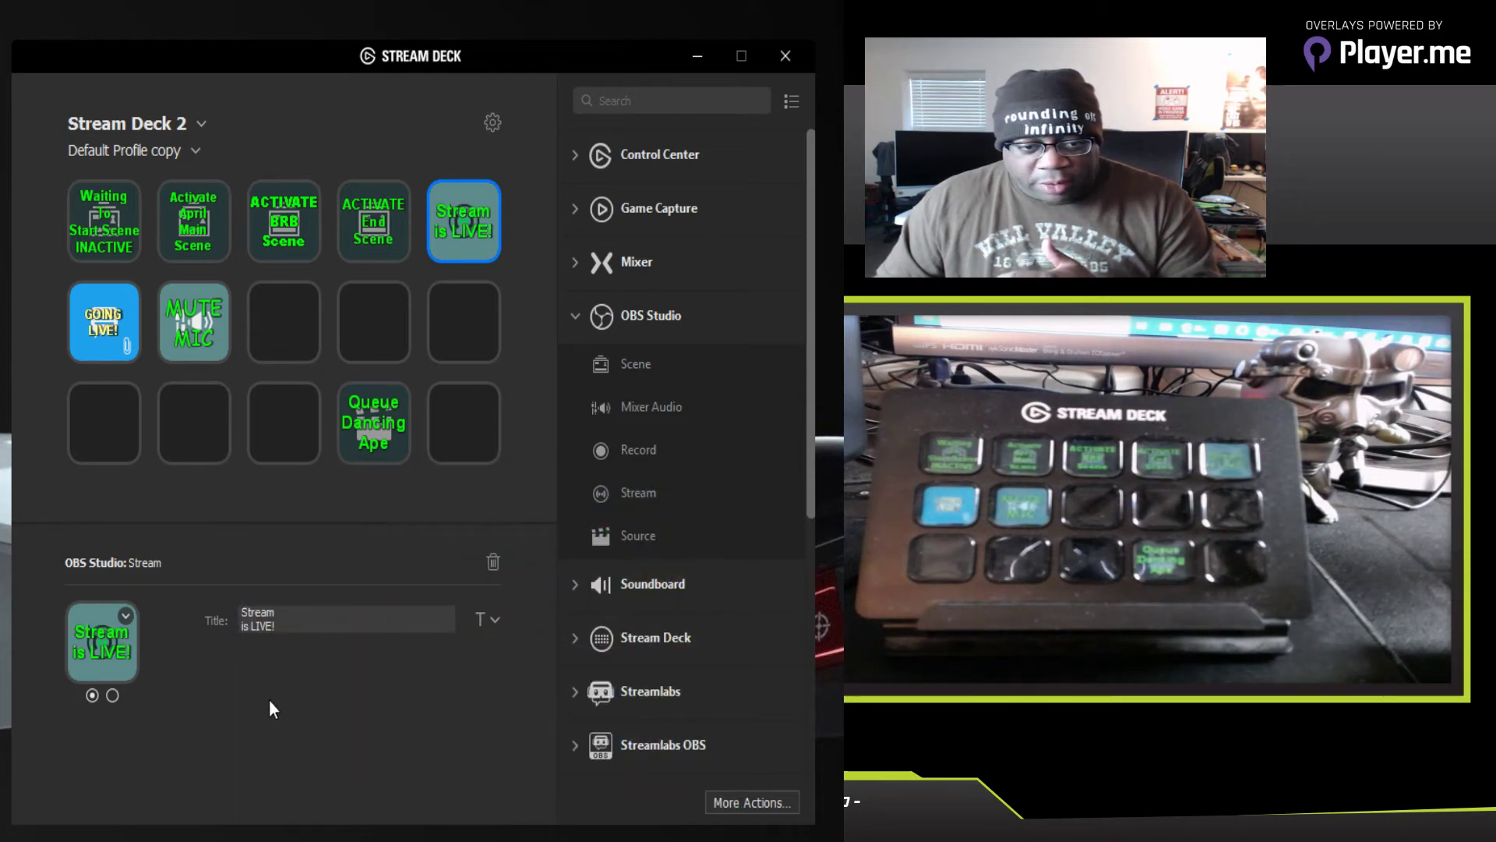
Step: Retitle the stream key's second state as "Start the LiveStream", with each word on its own line
{"action": "left_click", "coordinate": [113, 695]}
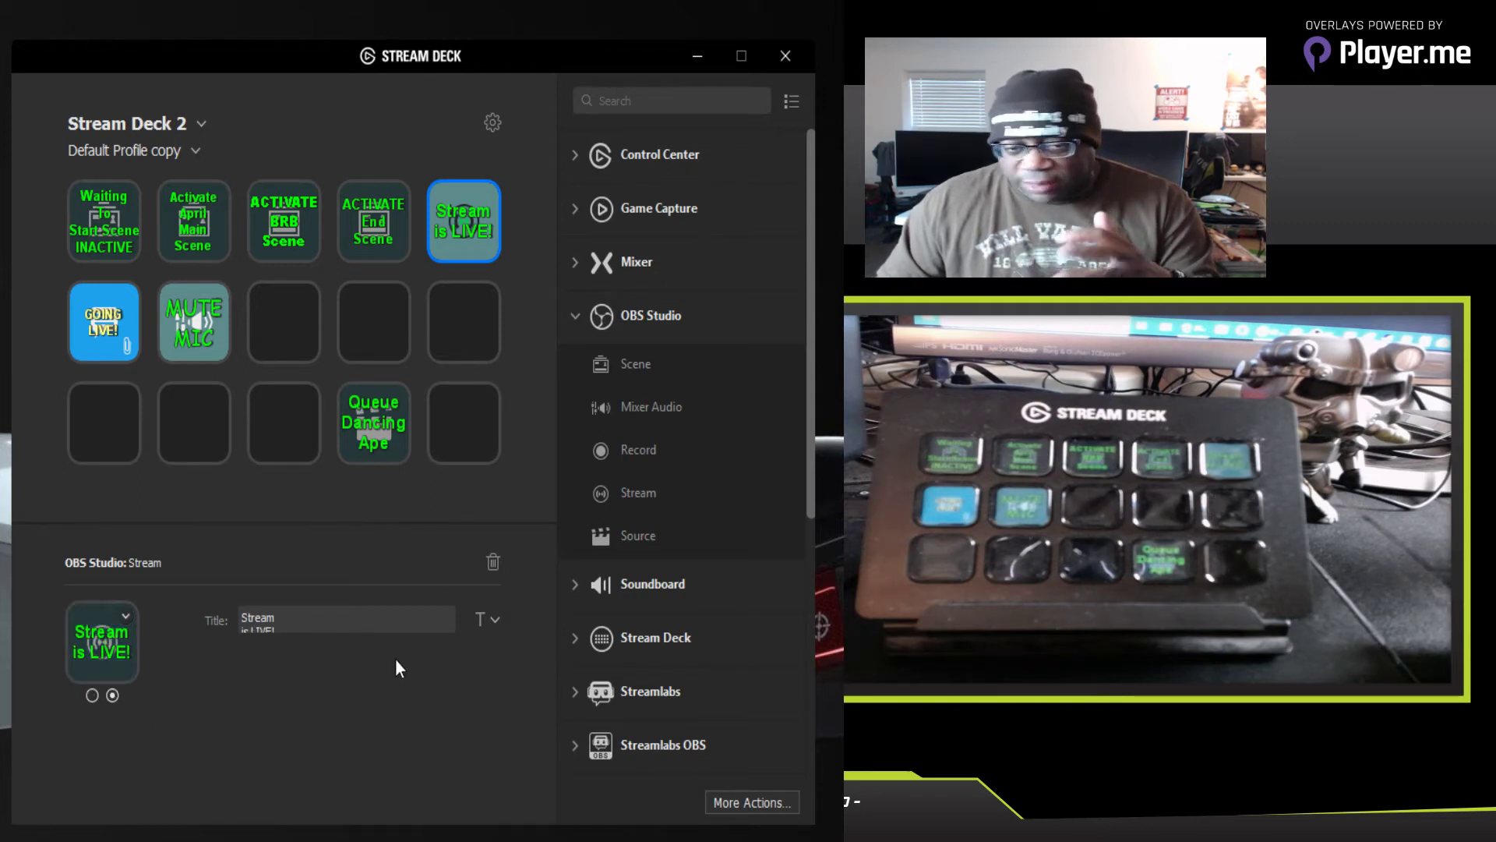
{"action": "left_click", "coordinate": [314, 614]}
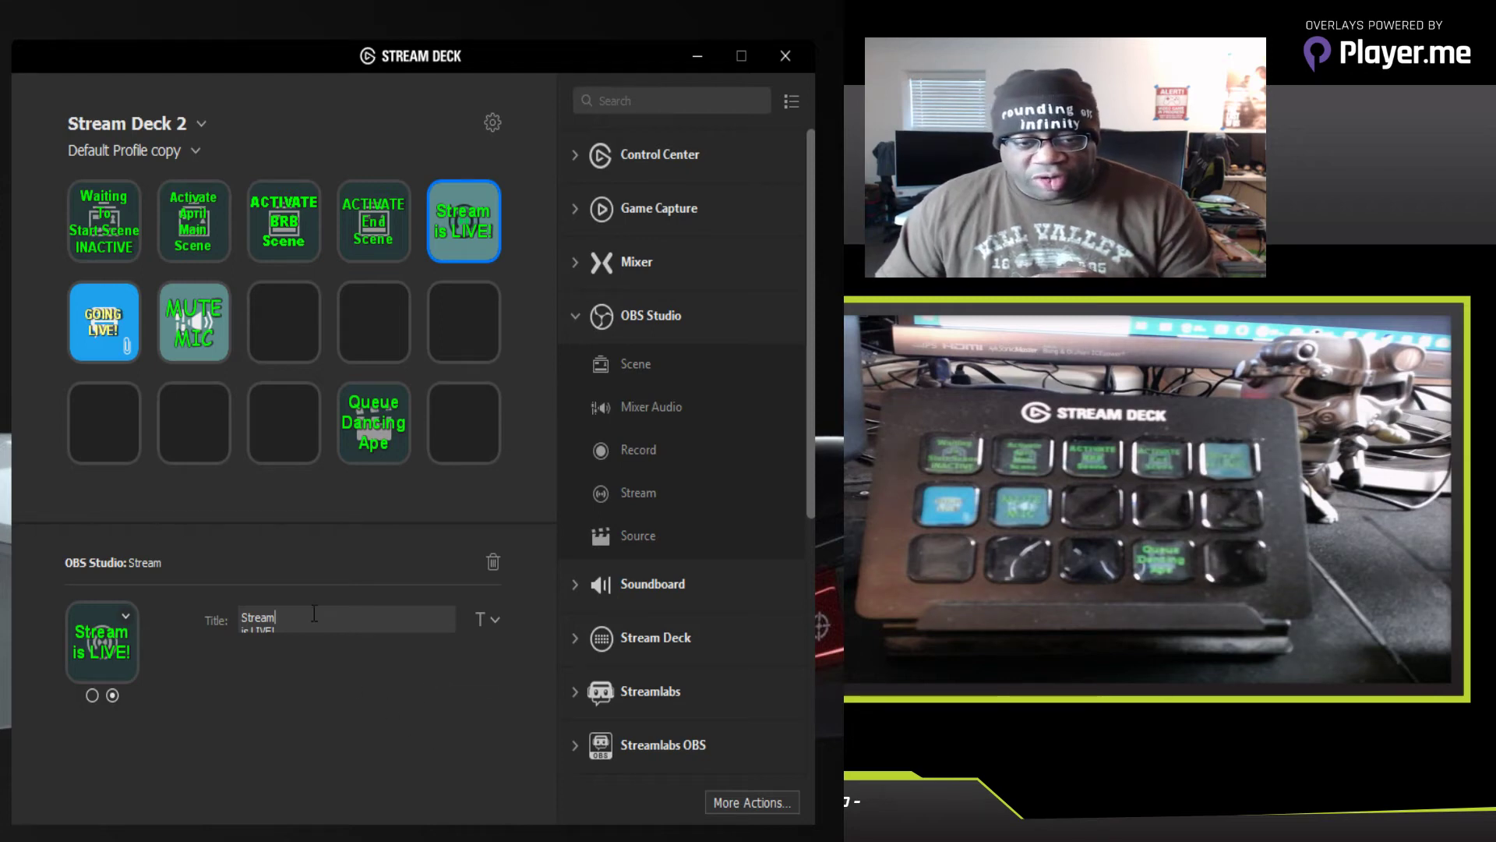
{"action": "key", "text": "Down"}
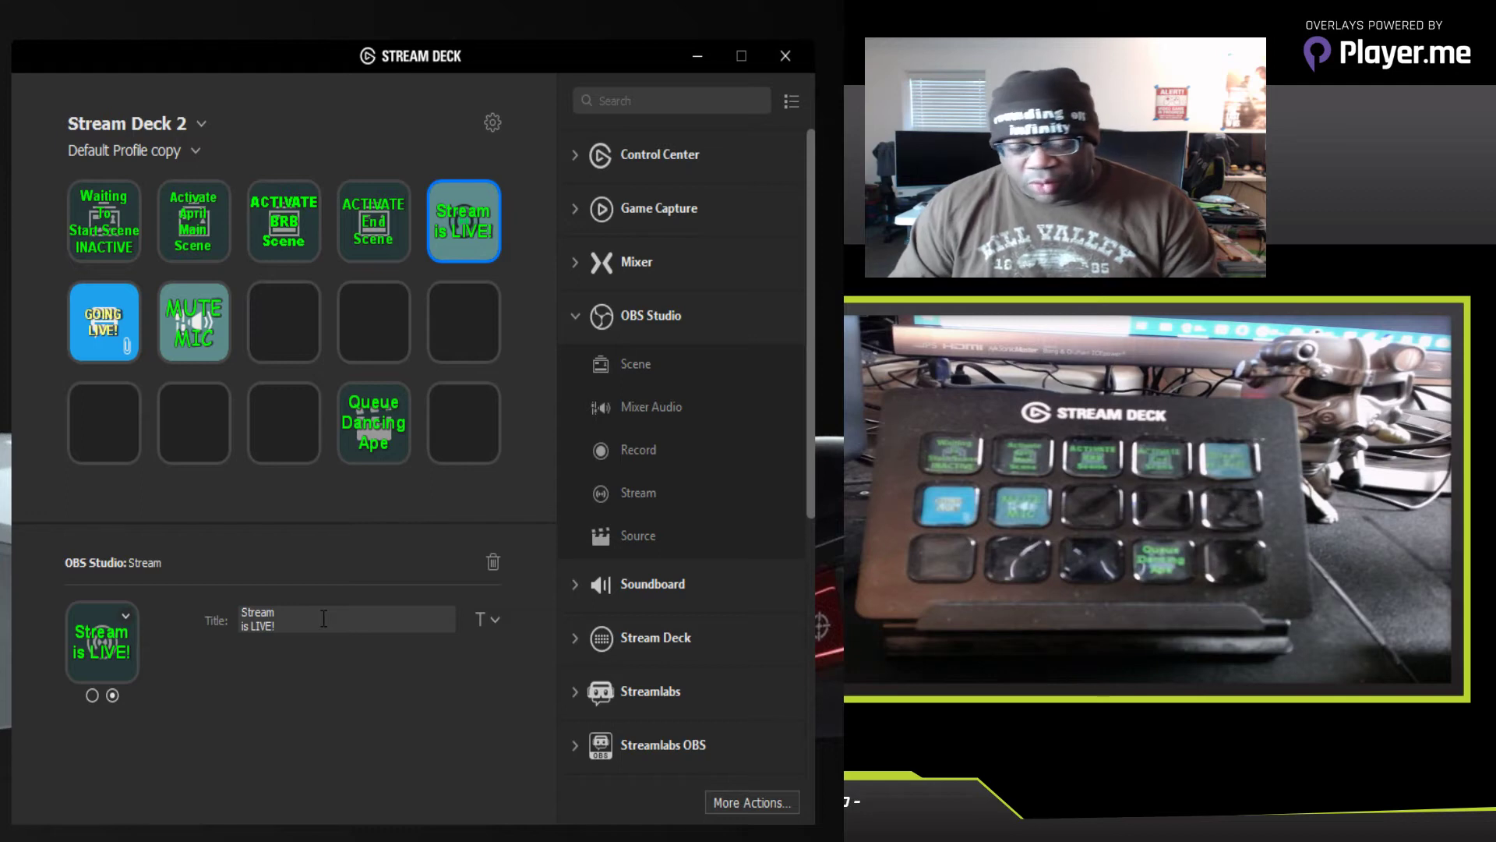
{"action": "key", "text": "BackSpace"}
{"action": "key", "text": "BackSpace"}
{"action": "key", "text": "BackSpace"}
{"action": "key", "text": "BackSpace"}
{"action": "key", "text": "BackSpace"}
{"action": "key", "text": "BackSpace"}
{"action": "key", "text": "BackSpace"}
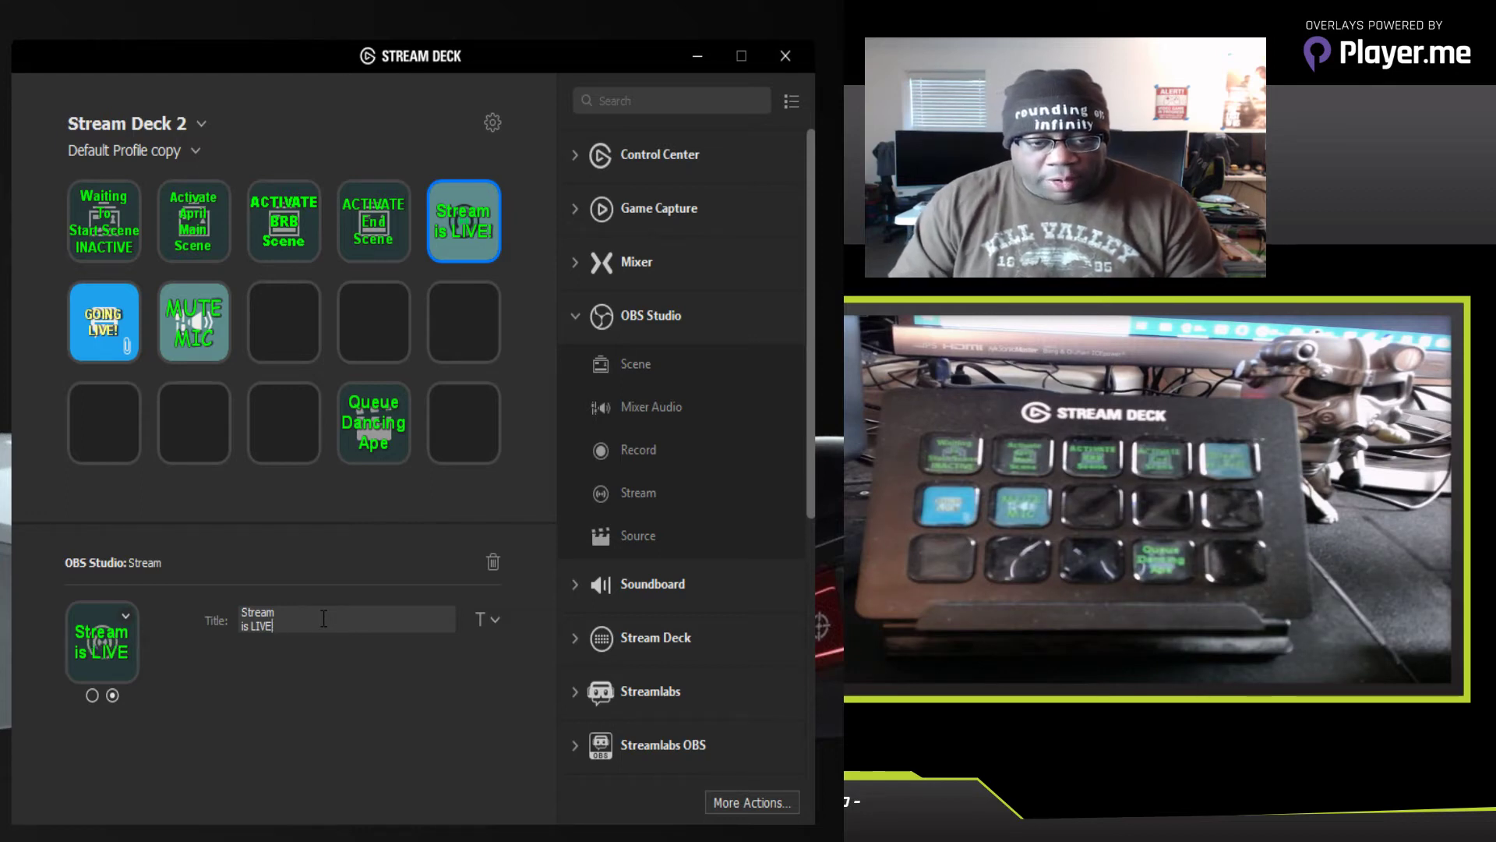
{"action": "key", "text": "BackSpace"}
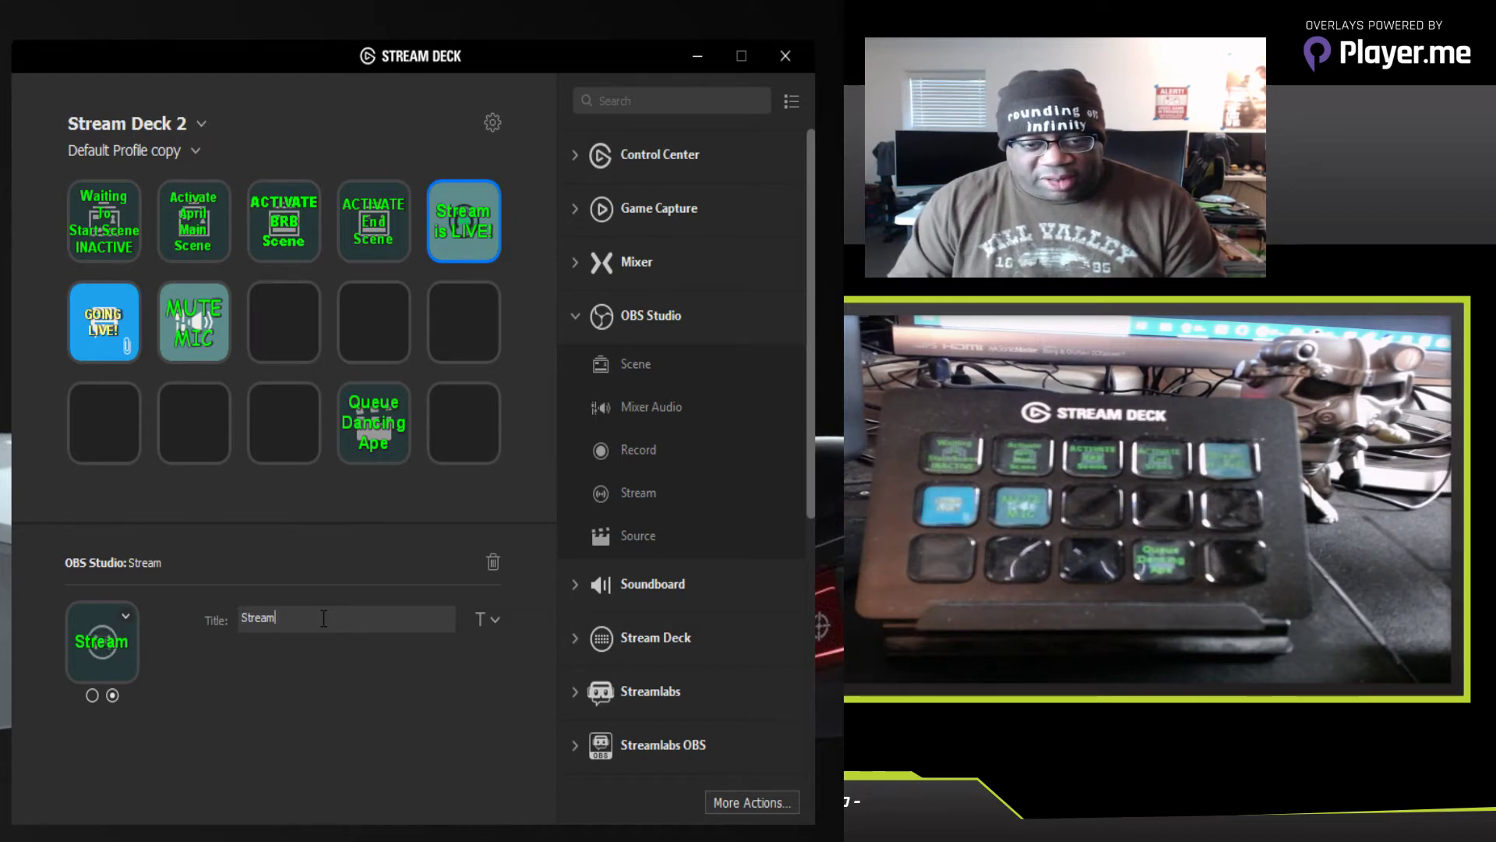
{"action": "key", "text": "Home"}
{"action": "key", "text": "Return"}
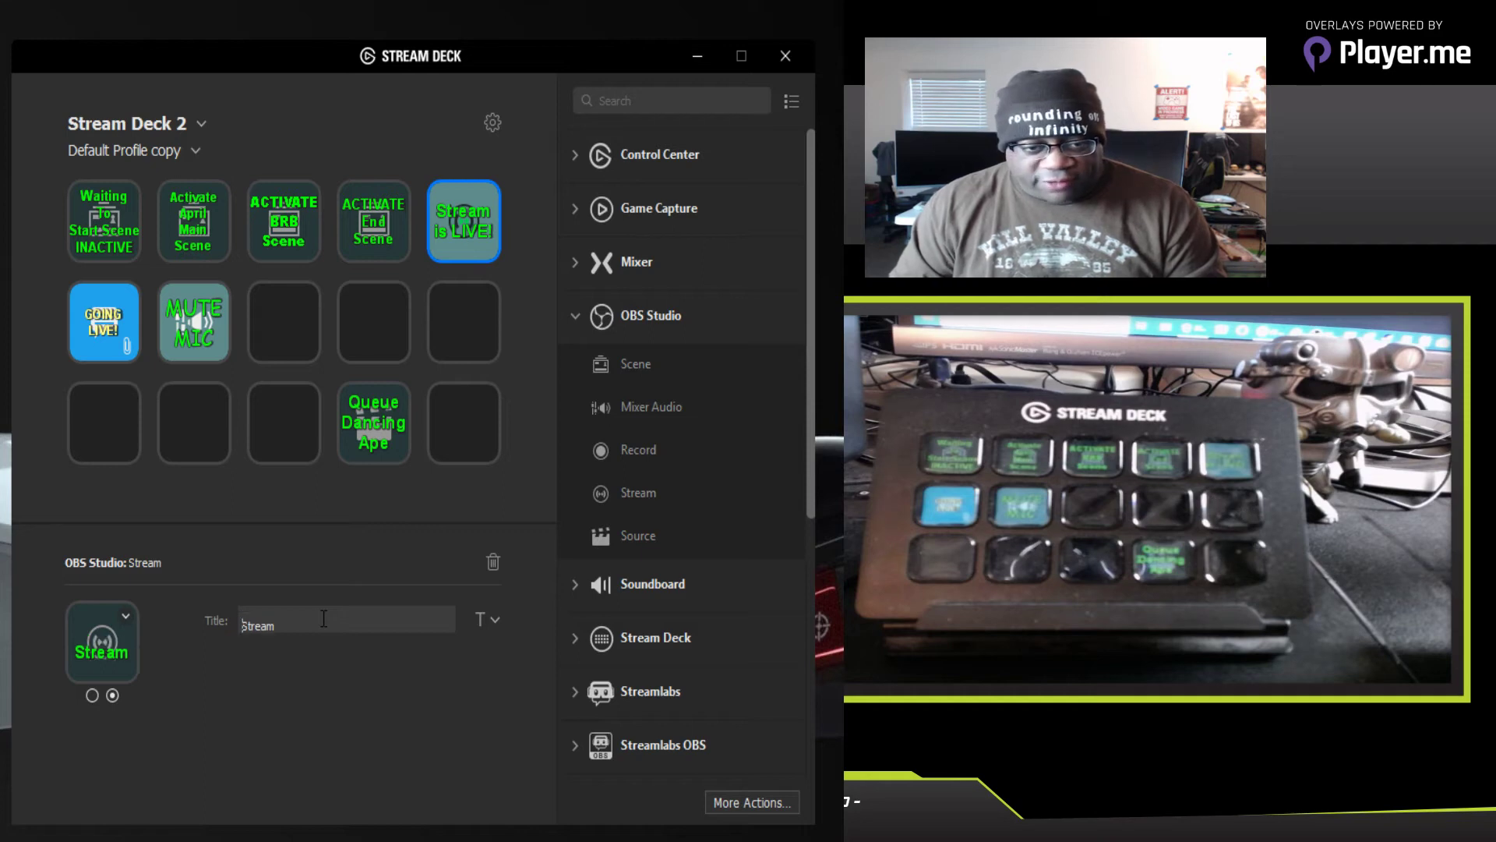
{"action": "key", "text": "Up"}
{"action": "type", "text": "Start"}
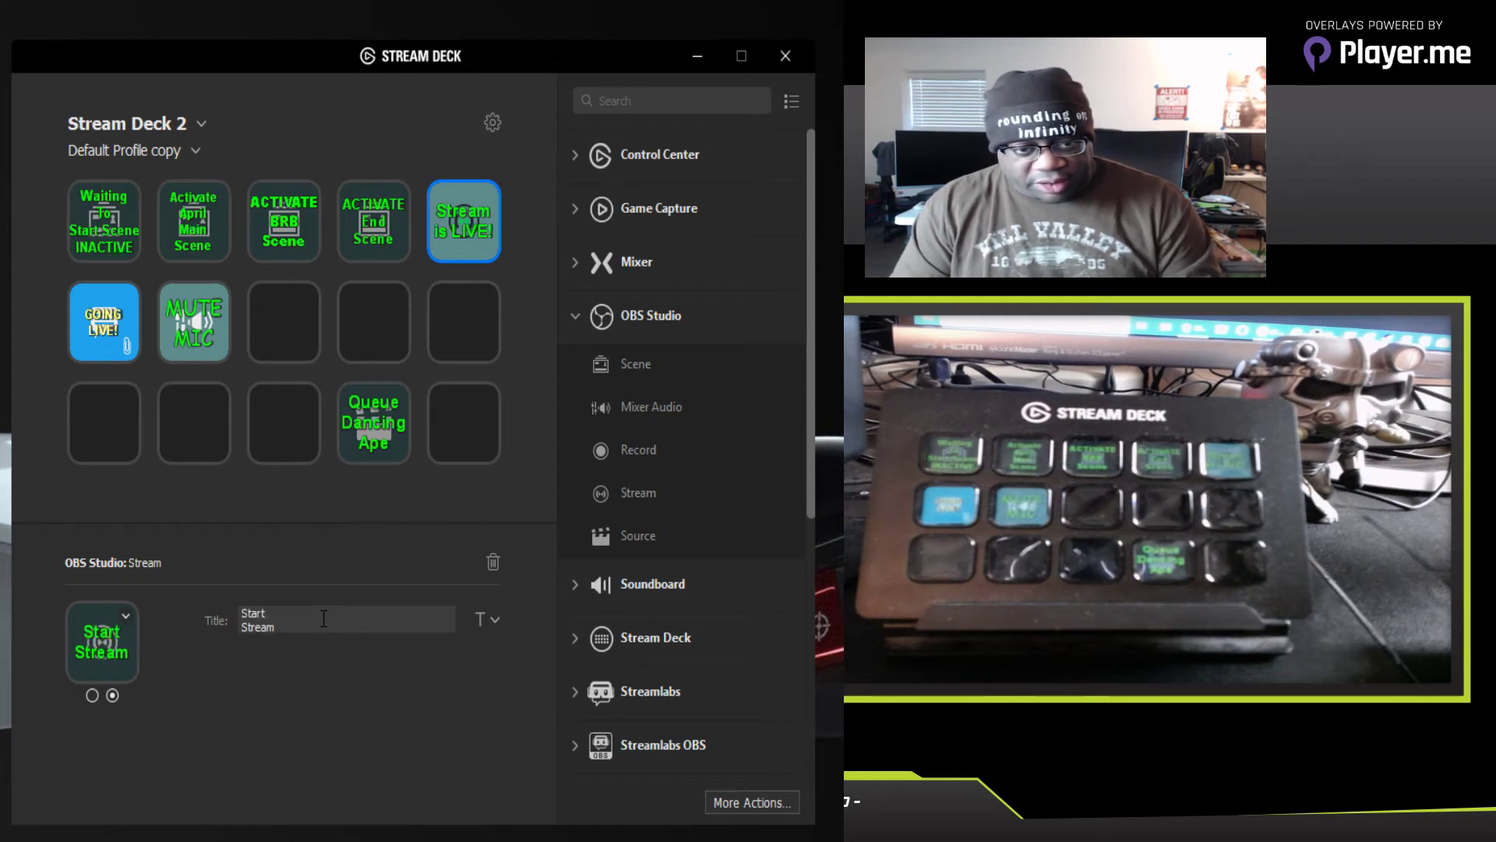
{"action": "key", "text": "Return"}
{"action": "type", "text": "the"}
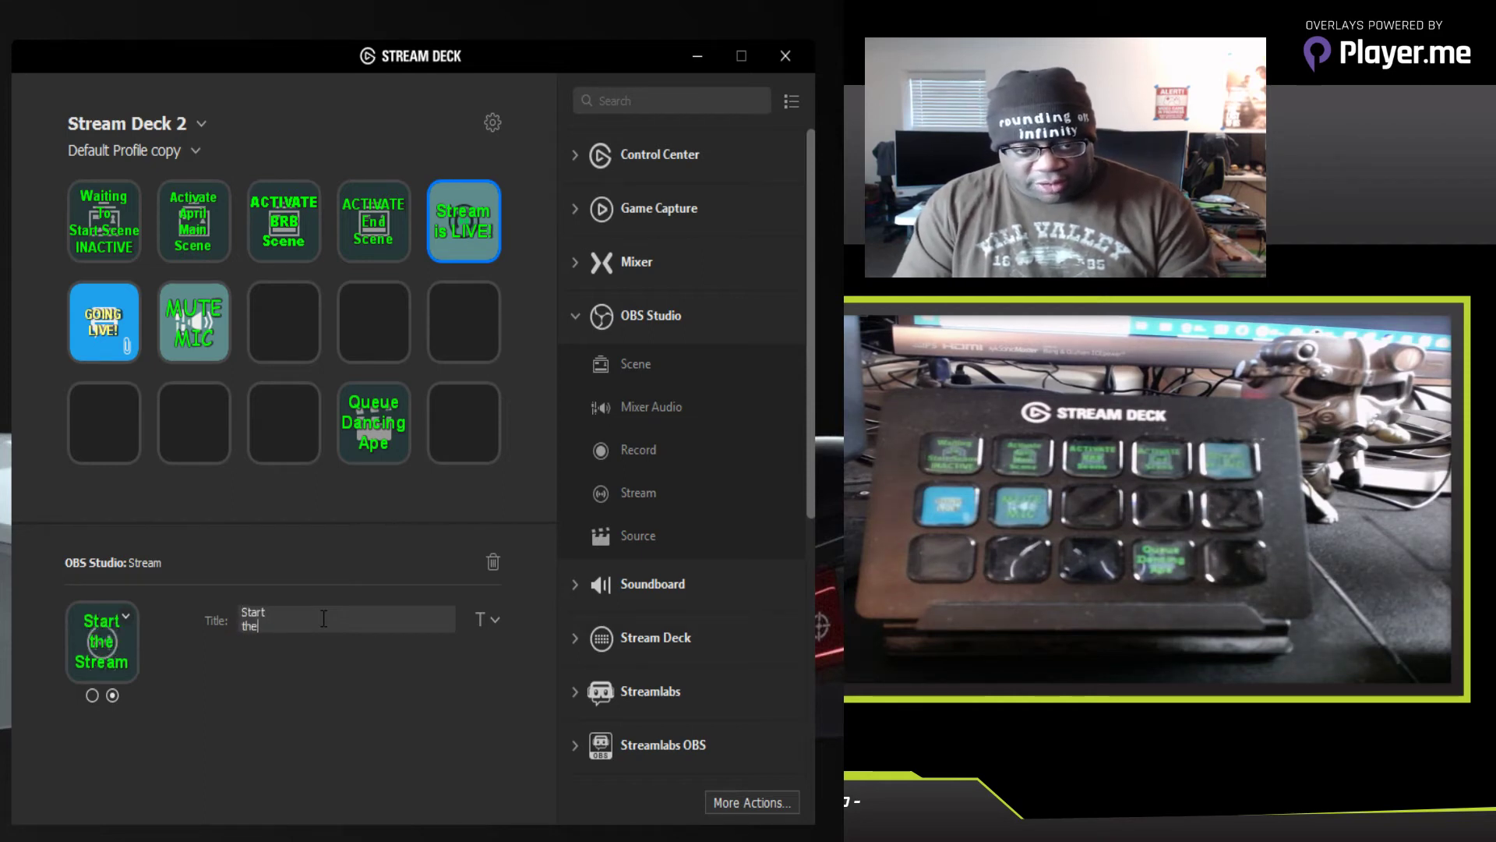
{"action": "key", "text": "Right"}
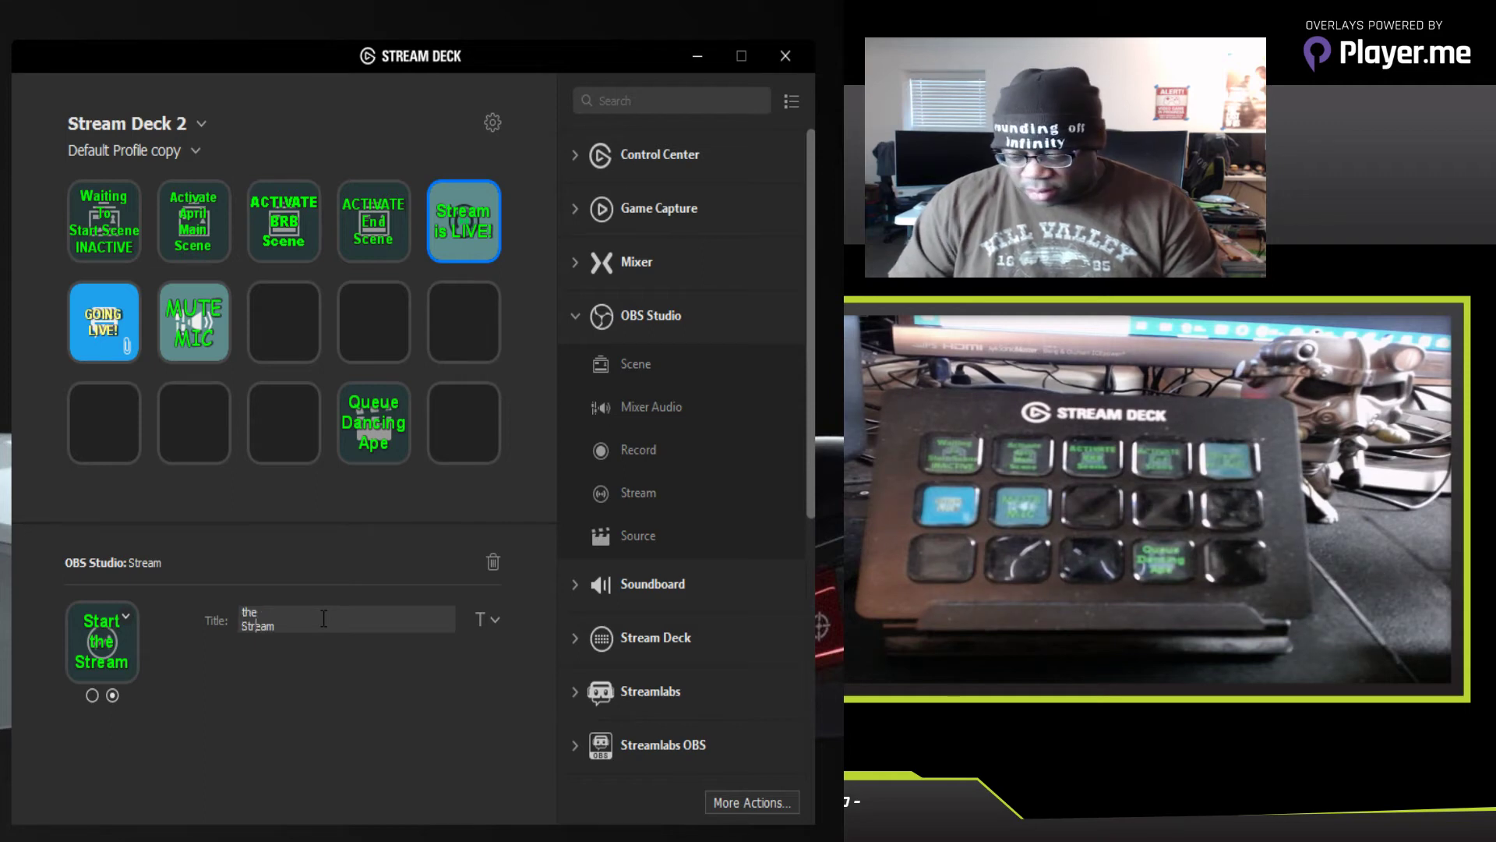
{"action": "type", "text": "Live"}
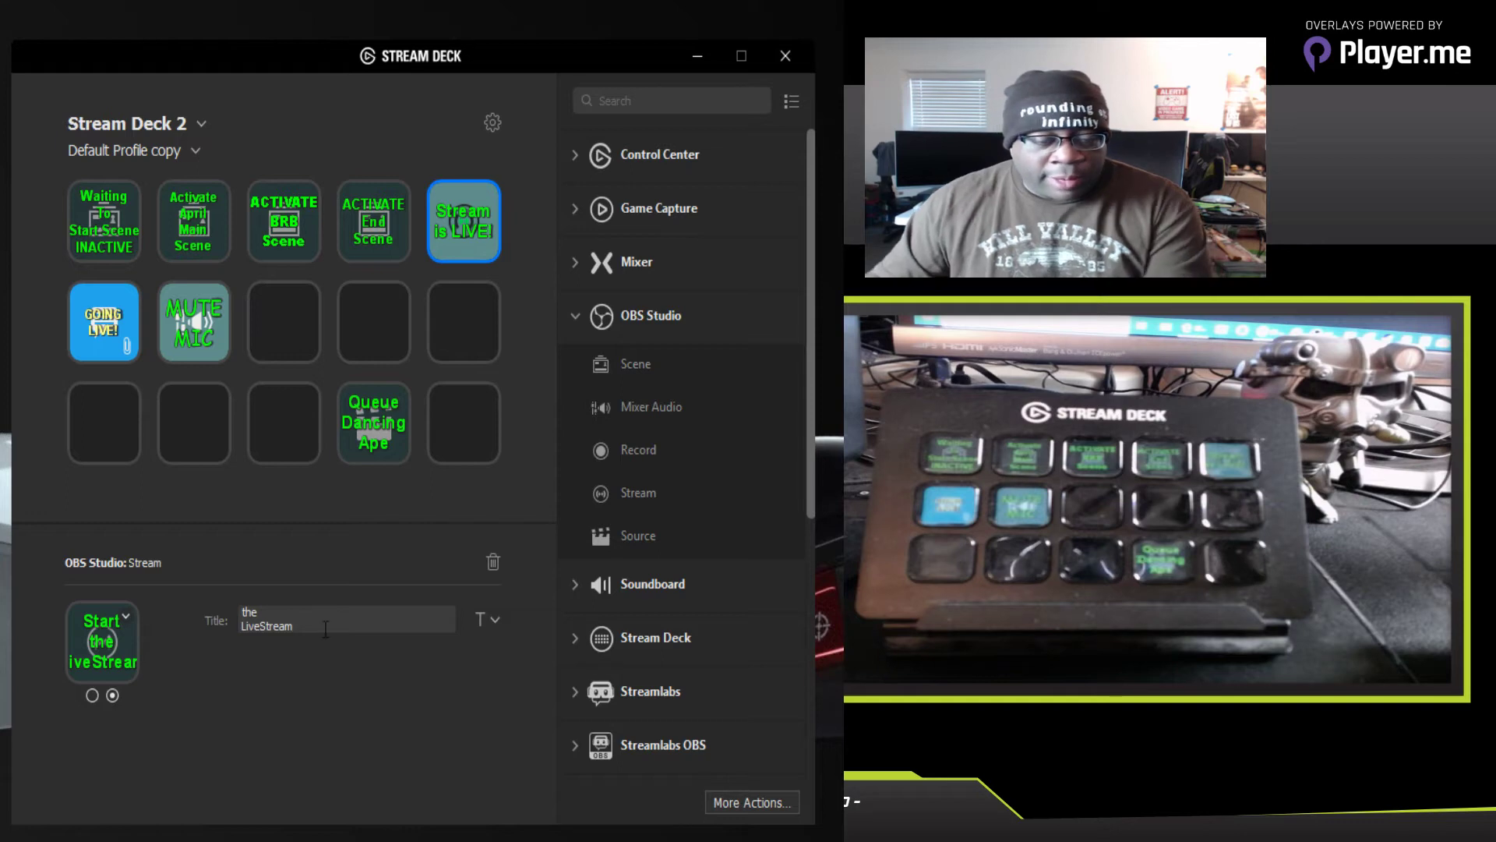
Step: Set the second state's title size to 9 pt, compare both states and return to the first one
{"action": "left_click", "coordinate": [491, 619]}
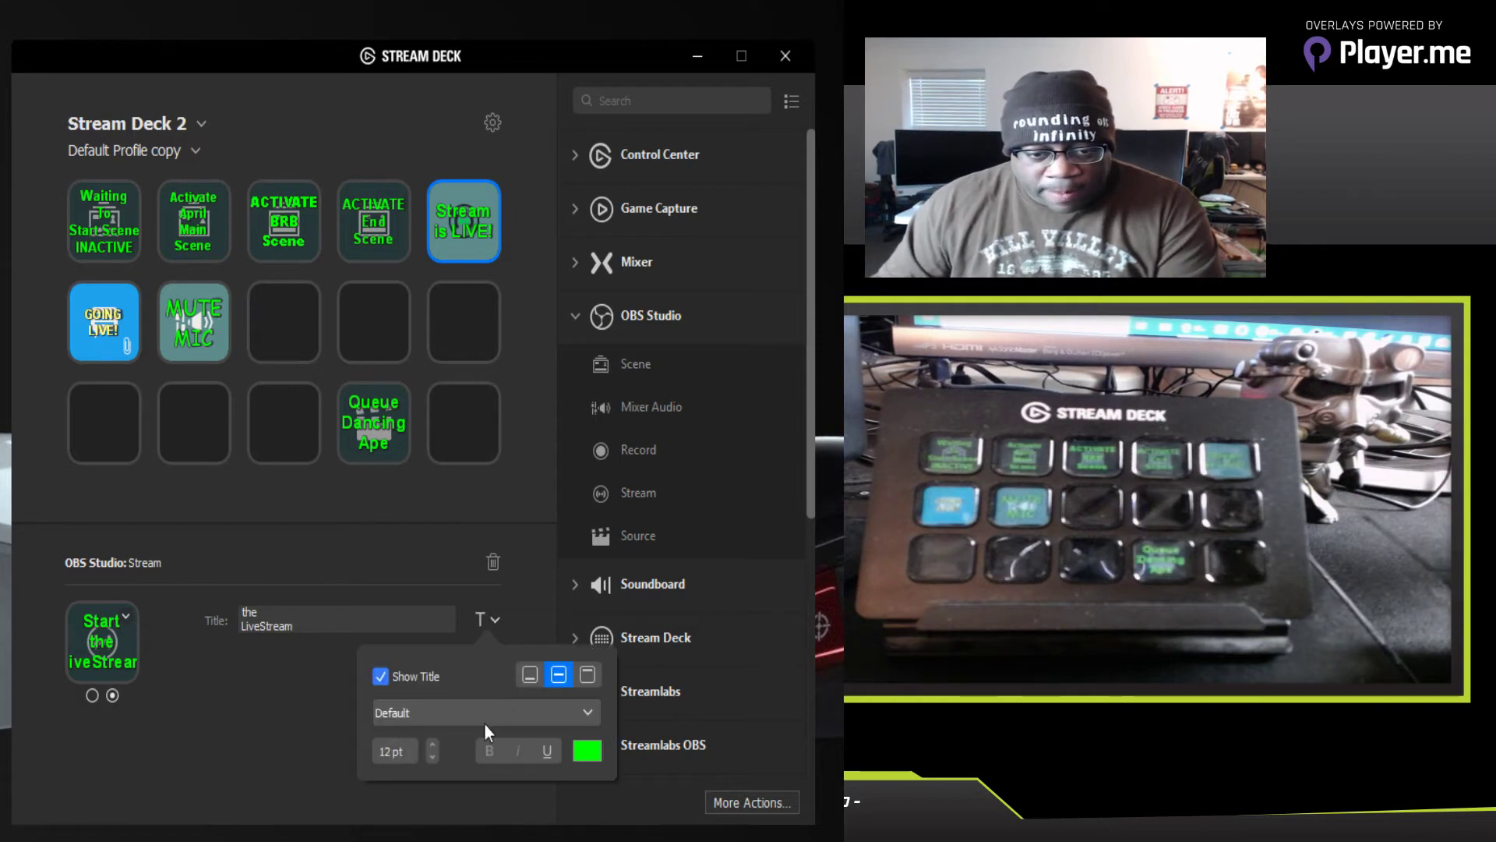
{"action": "left_click", "coordinate": [428, 756]}
{"action": "left_click", "coordinate": [428, 756]}
{"action": "left_click", "coordinate": [428, 756]}
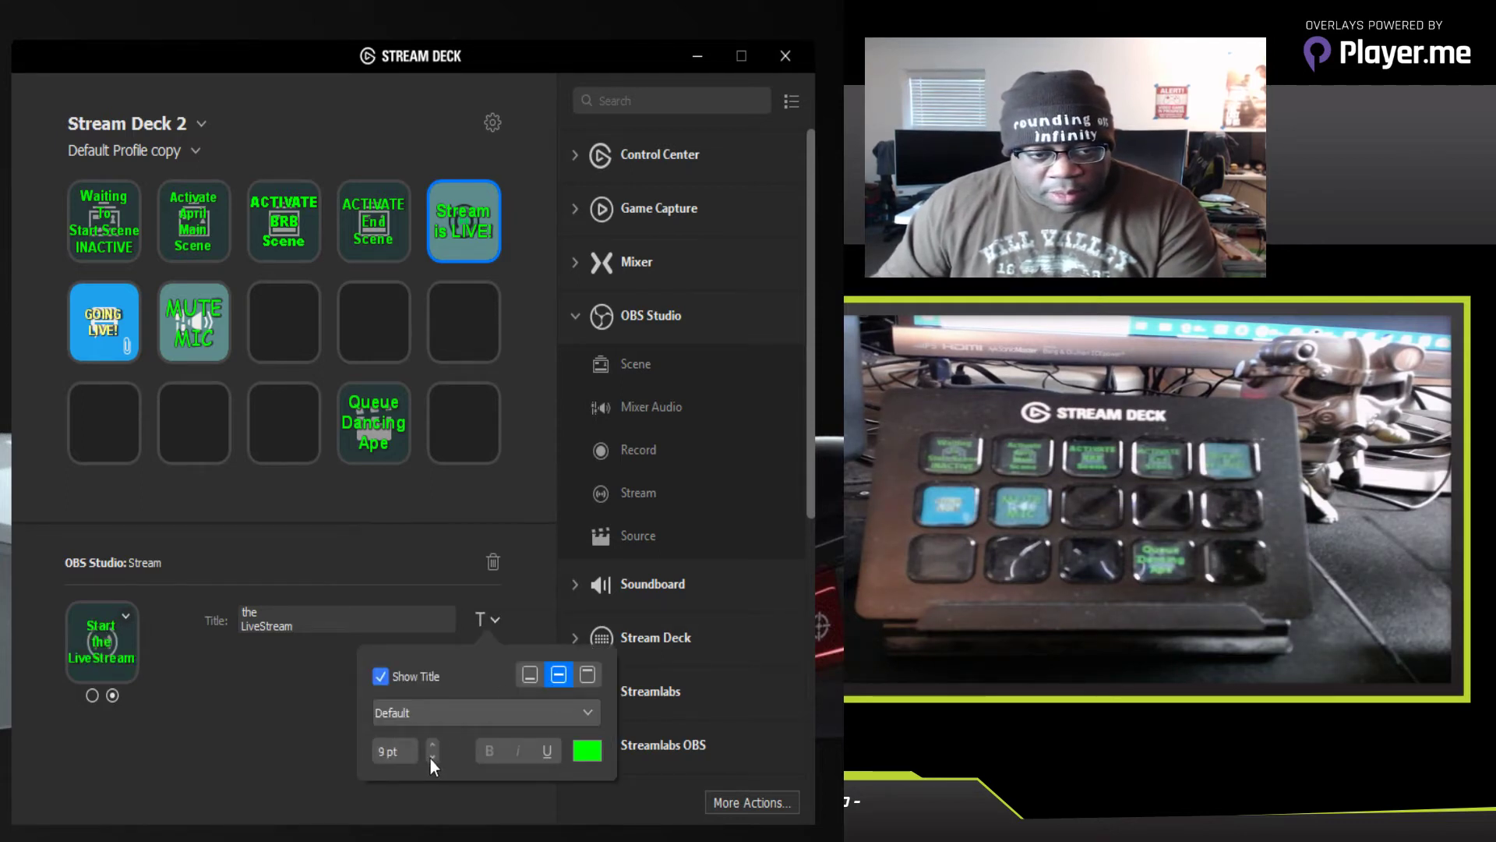
{"action": "left_click", "coordinate": [269, 700]}
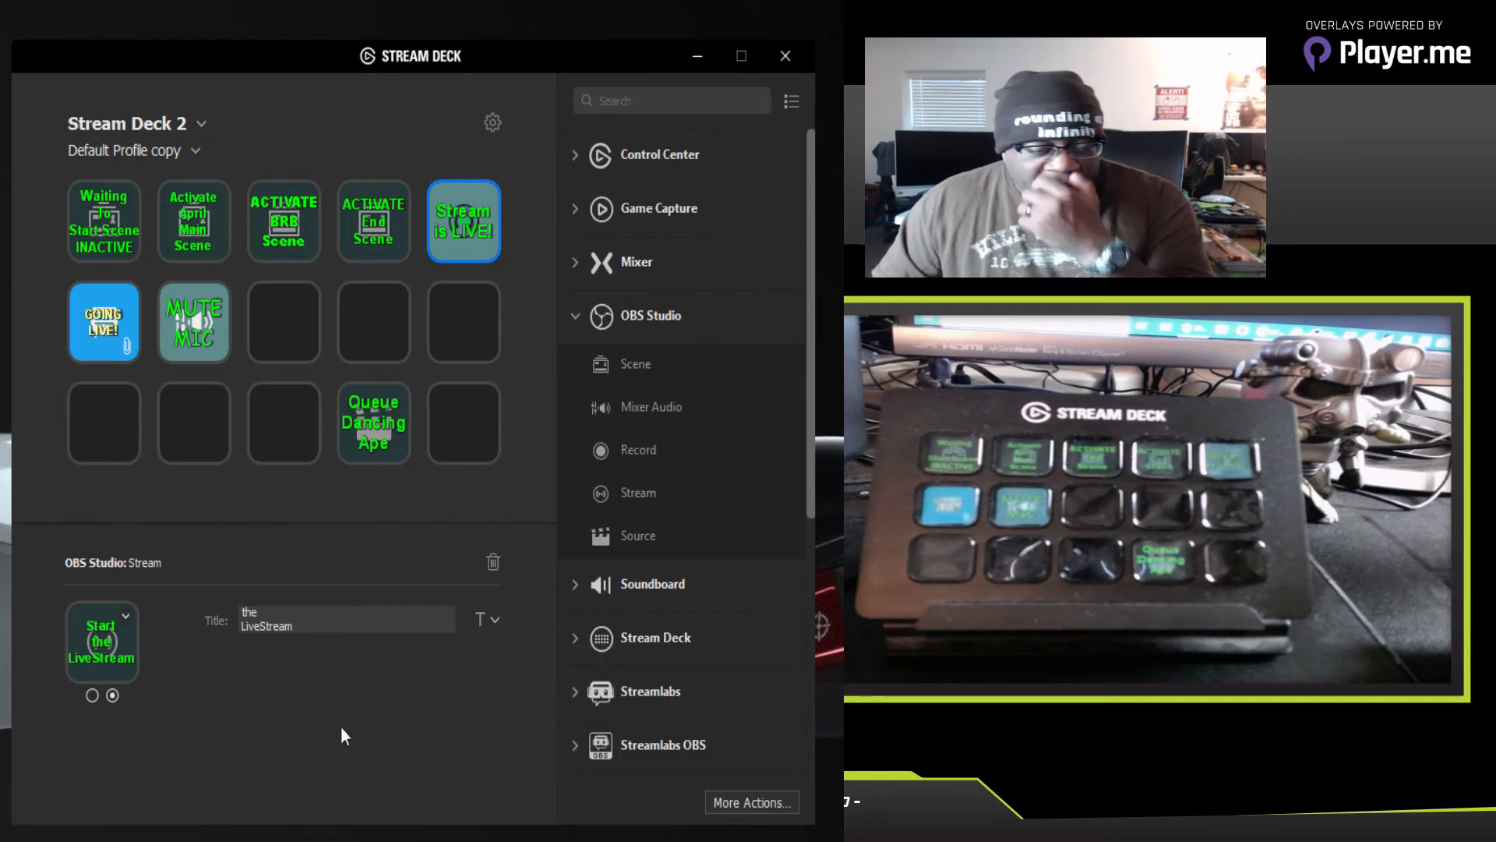
{"action": "left_click", "coordinate": [92, 695]}
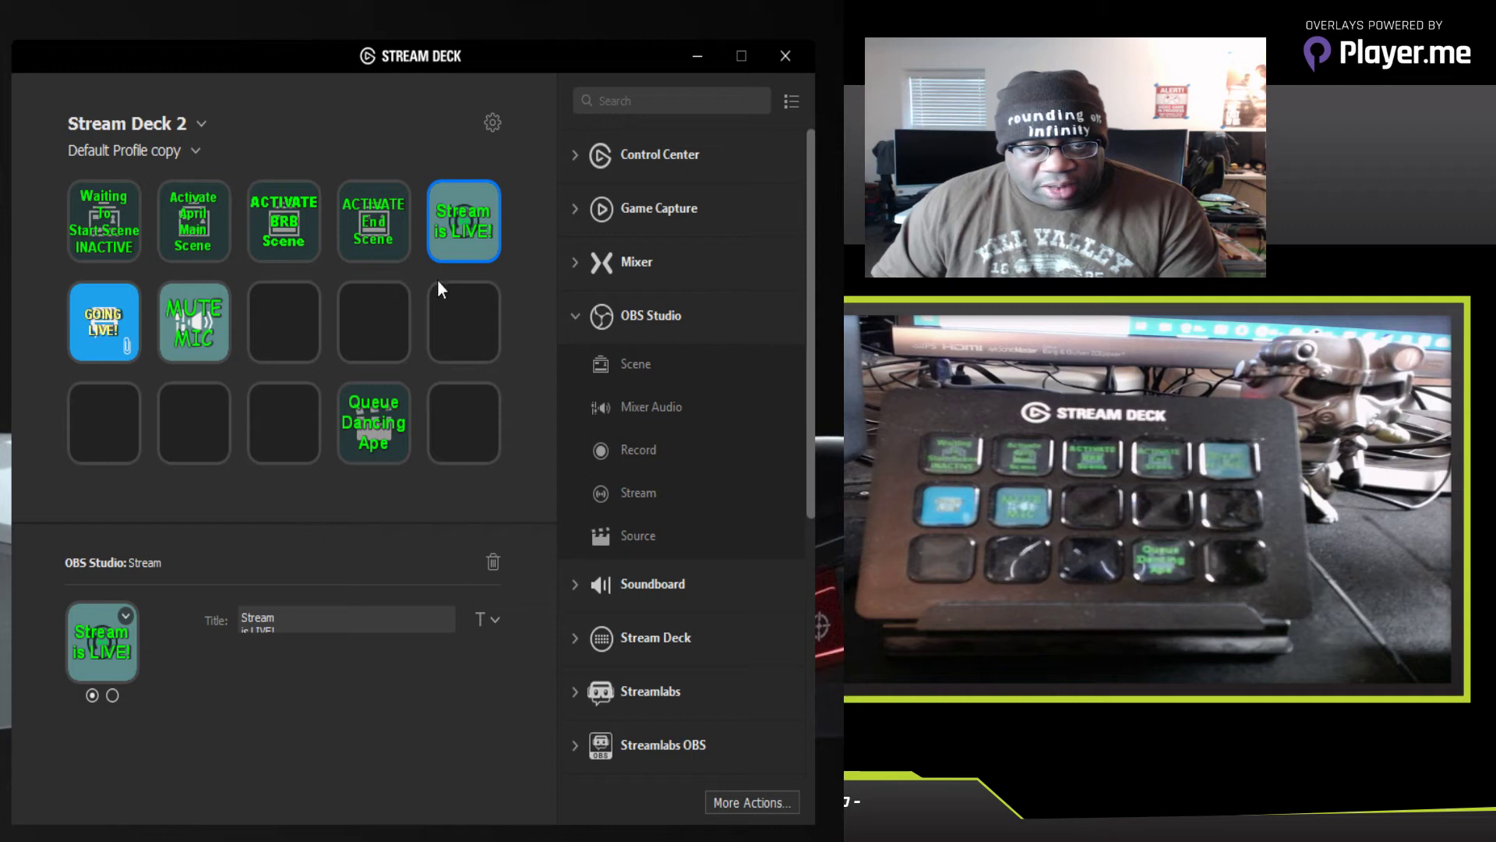
{"action": "left_click", "coordinate": [113, 694]}
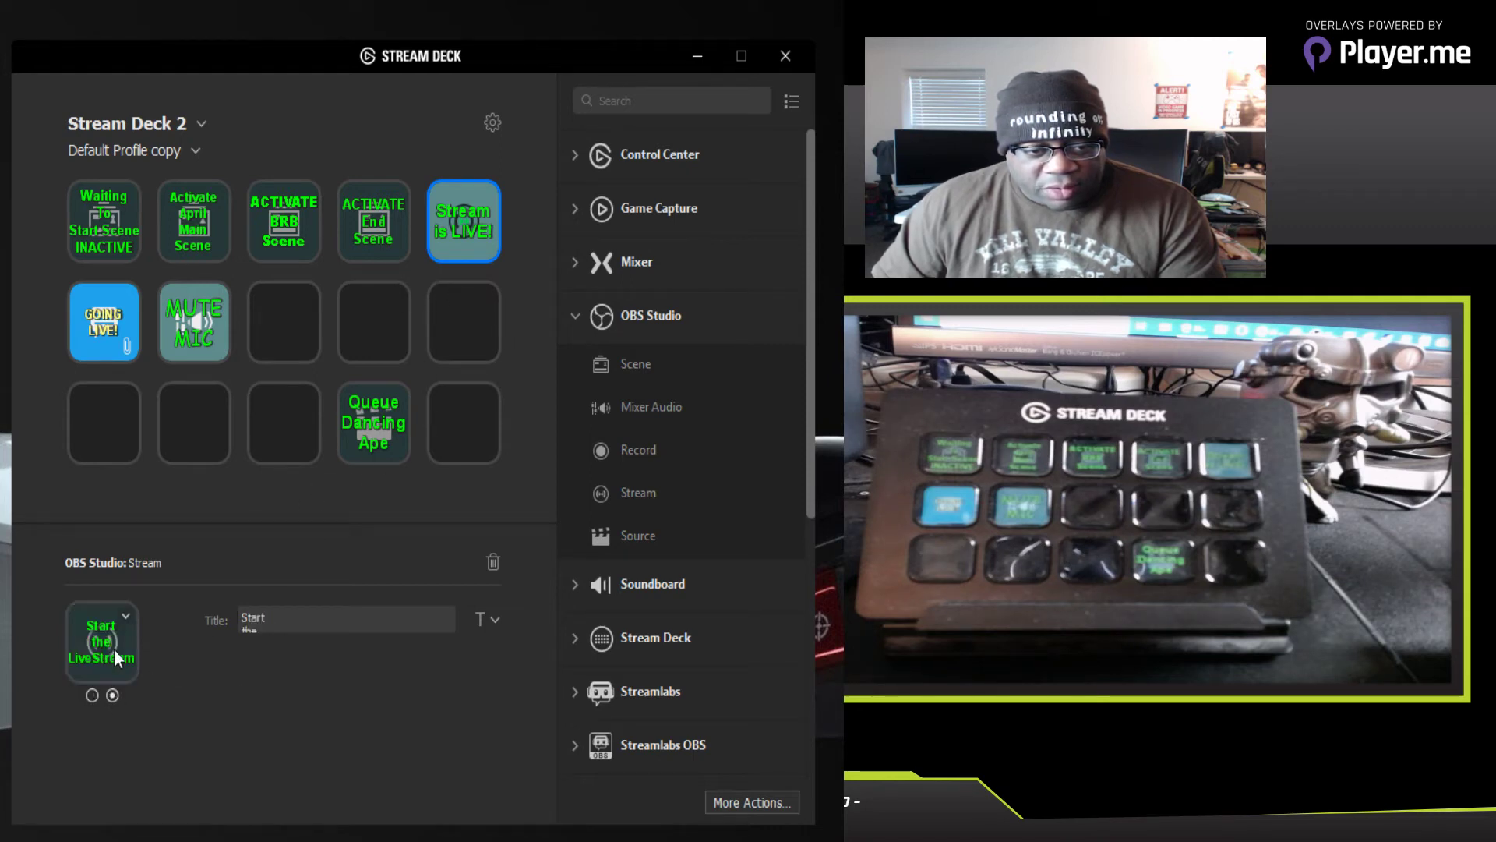
{"action": "left_click", "coordinate": [91, 694]}
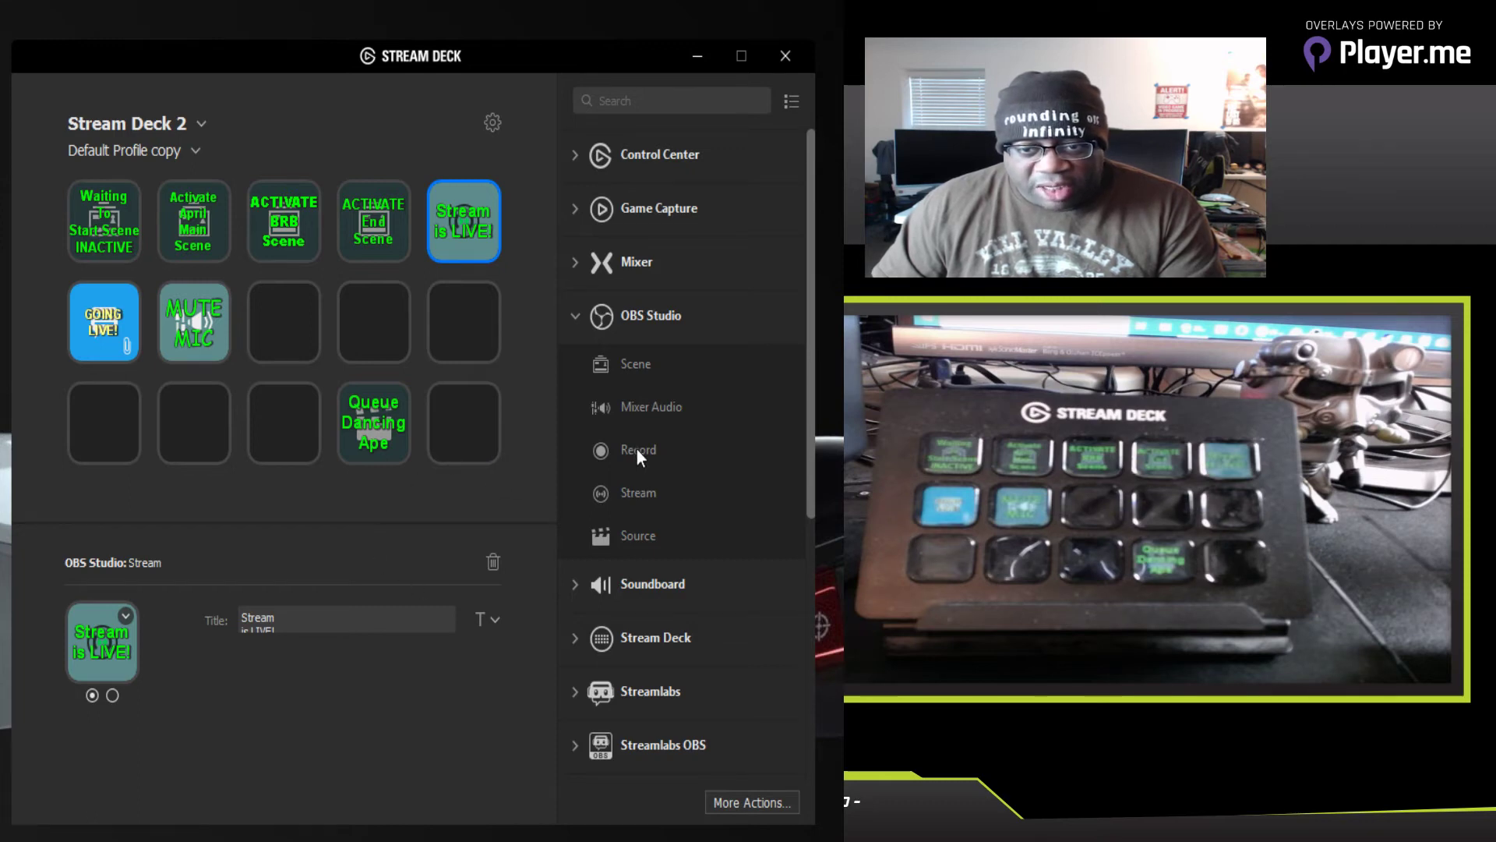
Step: Add an OBS Studio Record action to the fifth key of the second row and title it "Recording is ACTIVE" on three lines
{"action": "left_click_drag", "start_coordinate": [636, 448], "coordinate": [453, 316]}
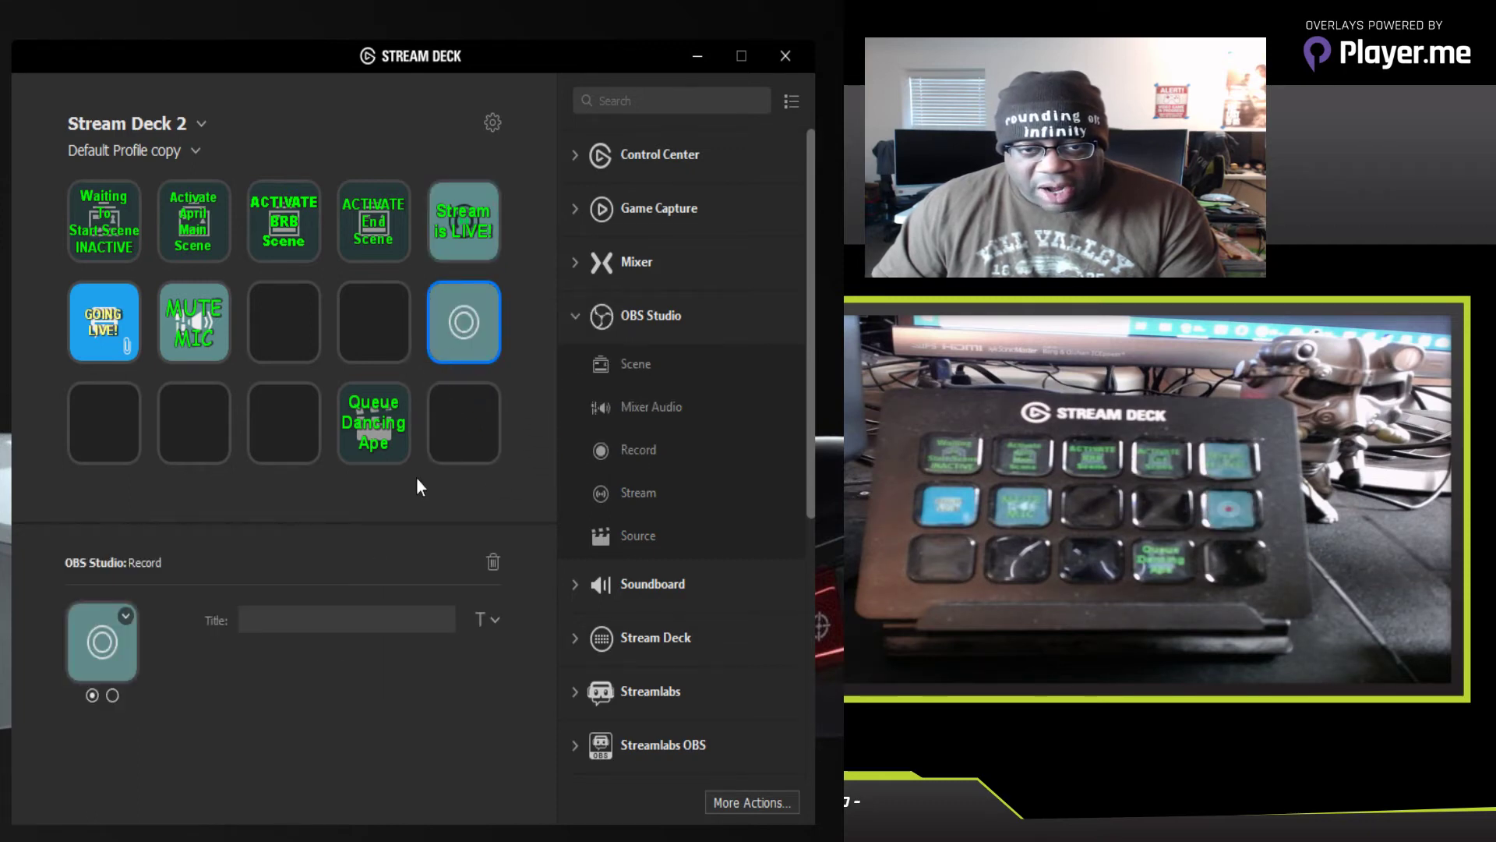
{"action": "left_click", "coordinate": [268, 608]}
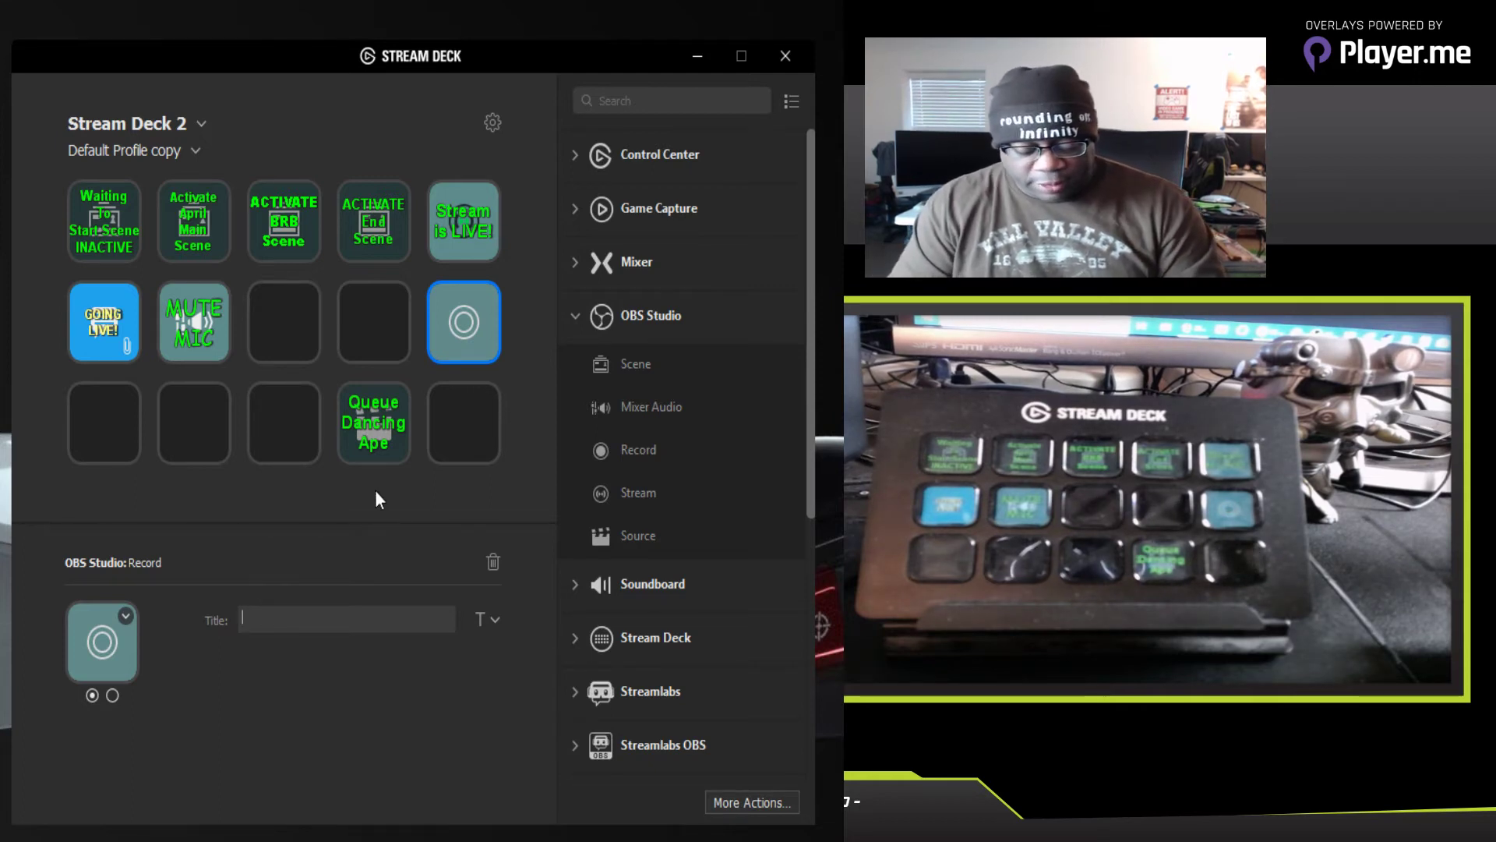
{"action": "type", "text": "Recording"}
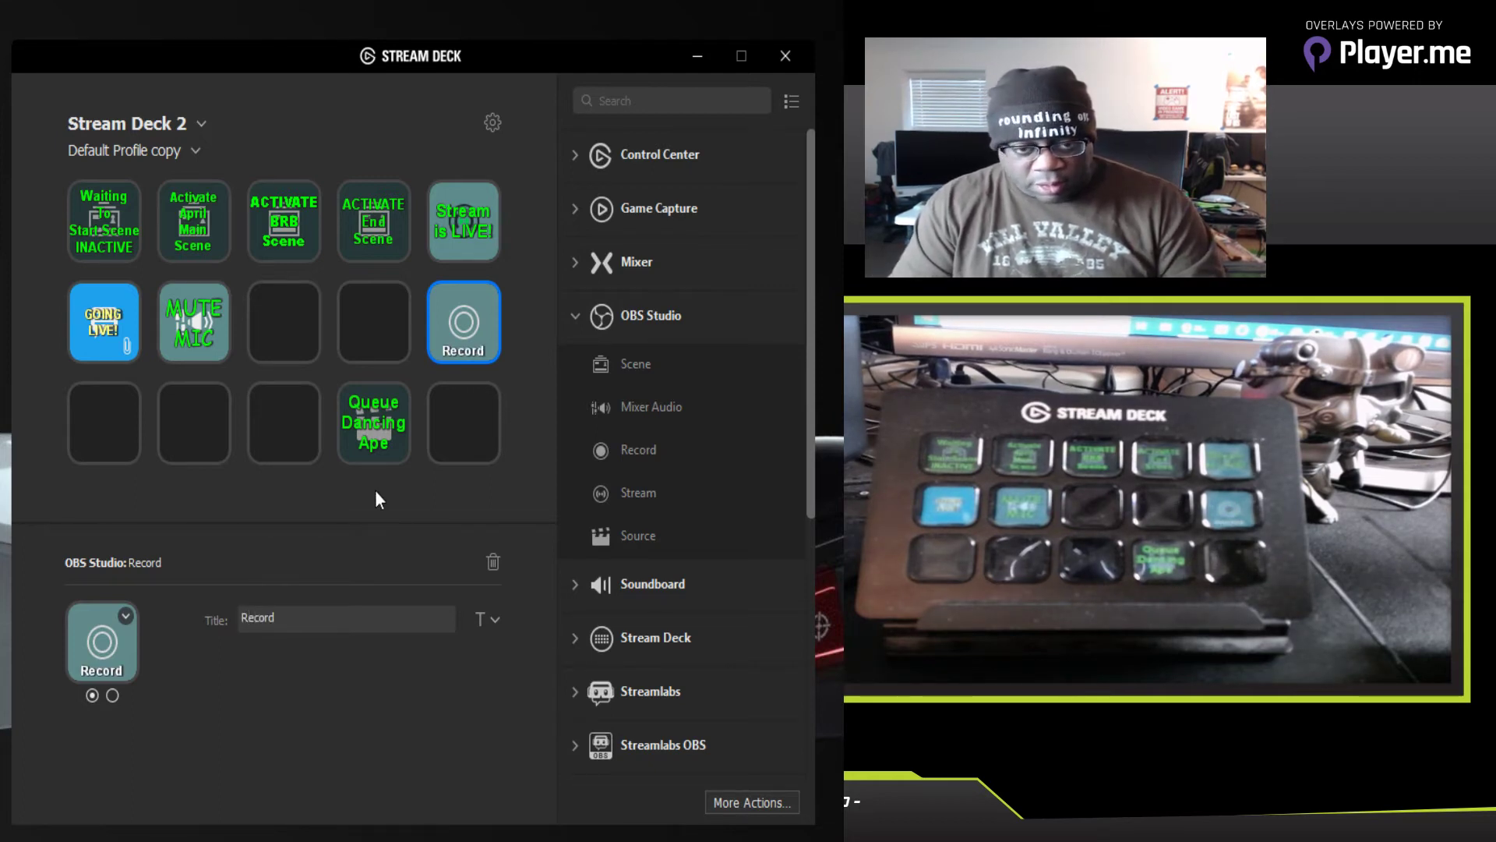
{"action": "key", "text": "Return"}
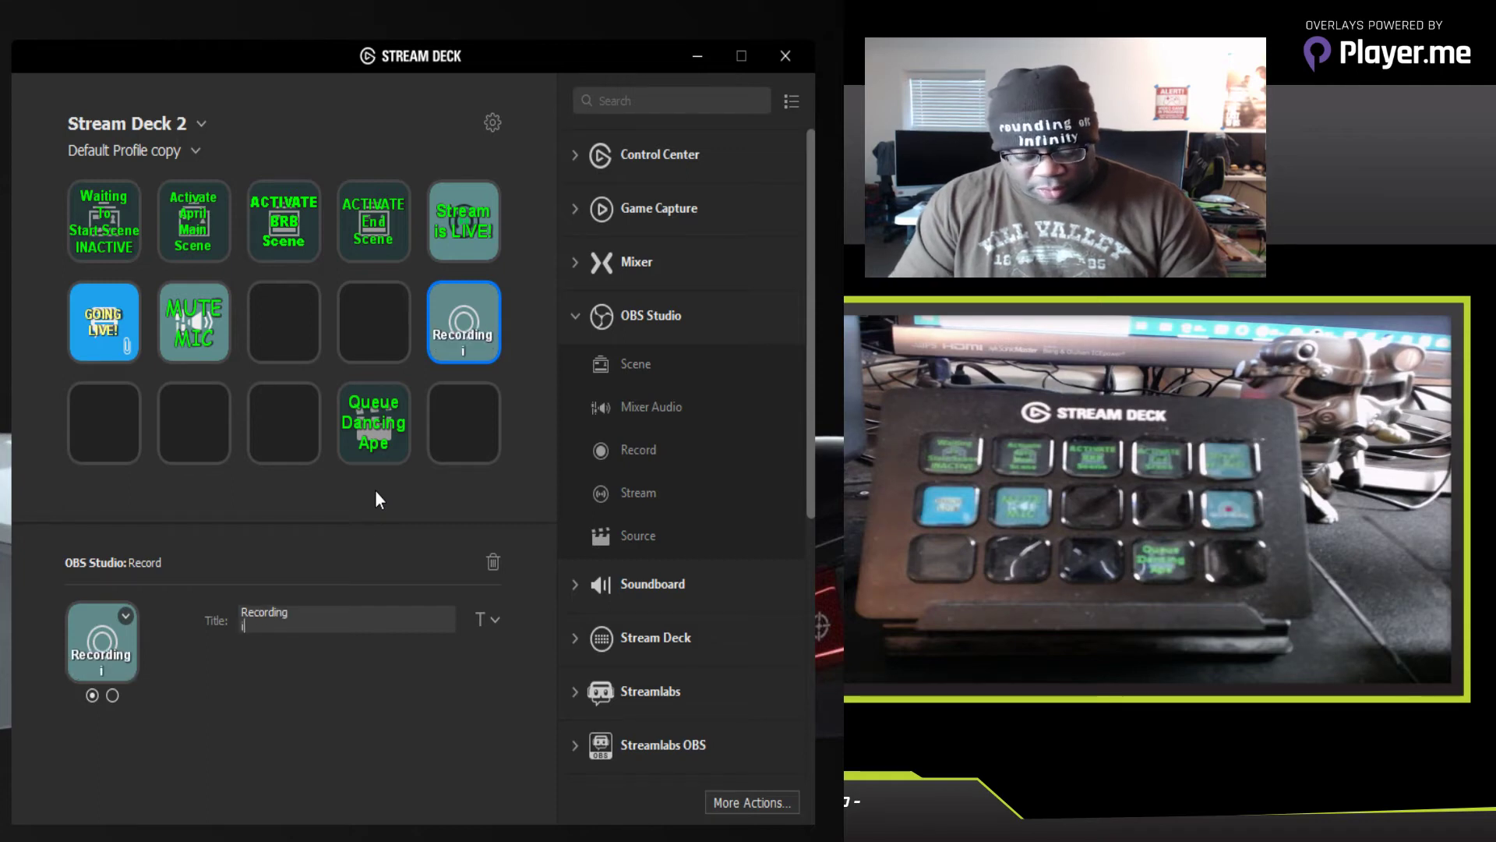
{"action": "type", "text": "is"}
{"action": "key", "text": "Return"}
{"action": "type", "text": "ACTIVE"}
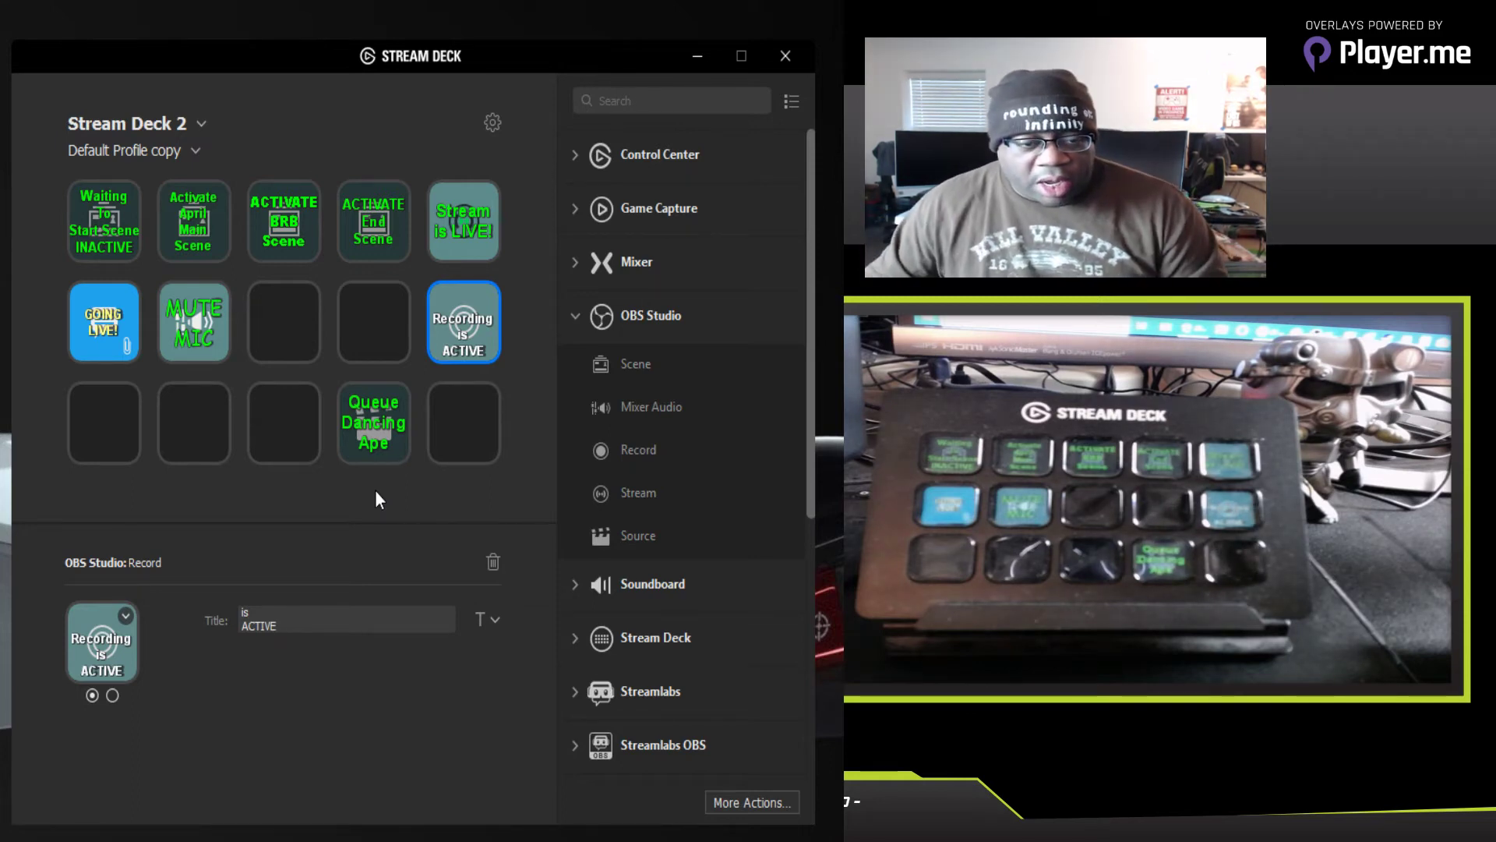
Step: Format the "Recording is ACTIVE" title with middle alignment and bright green text
{"action": "left_click", "coordinate": [493, 618]}
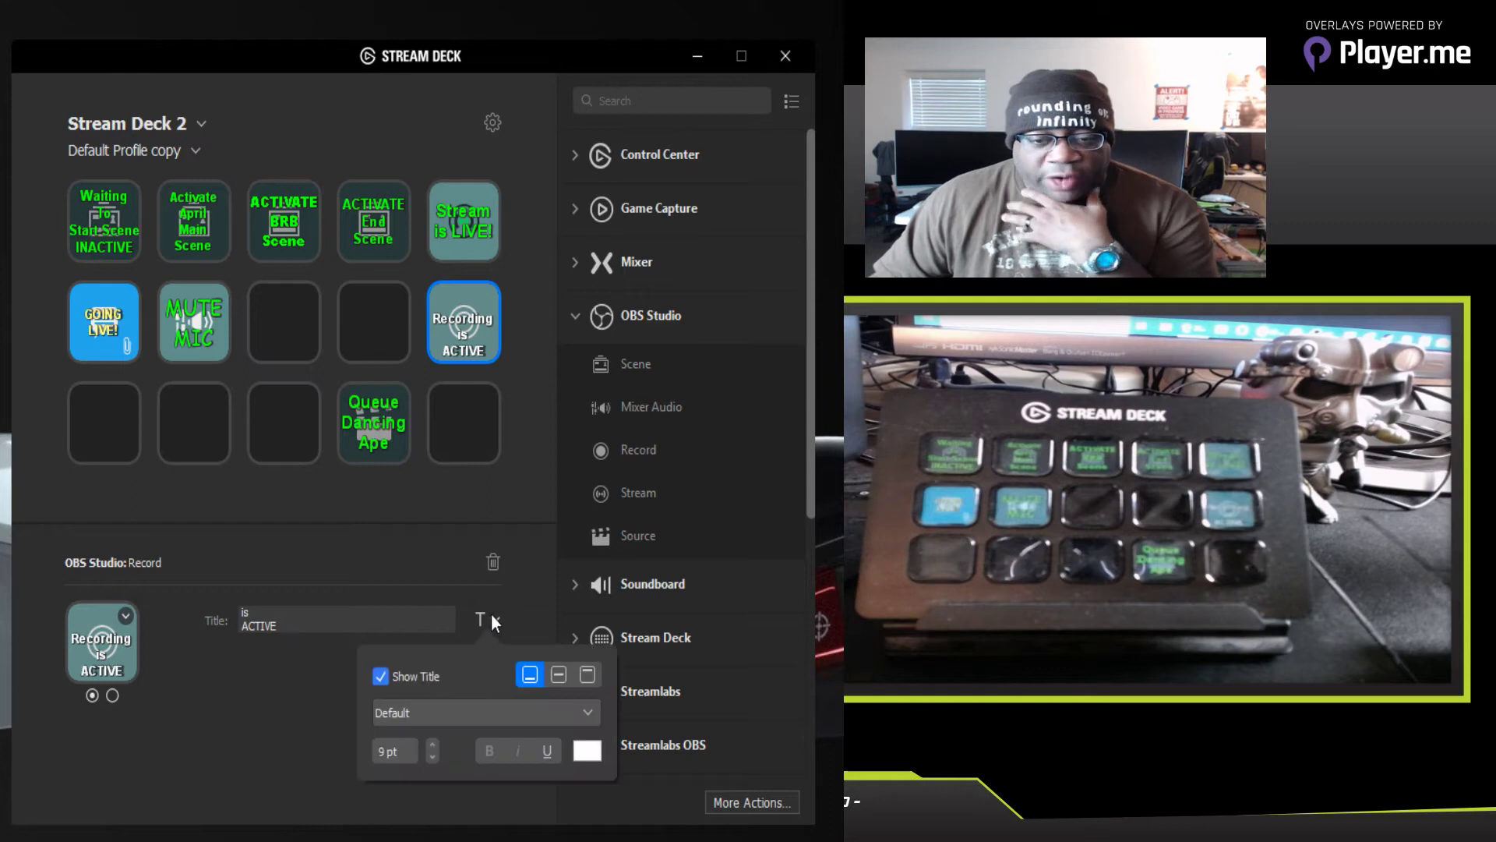
{"action": "left_click", "coordinate": [560, 674]}
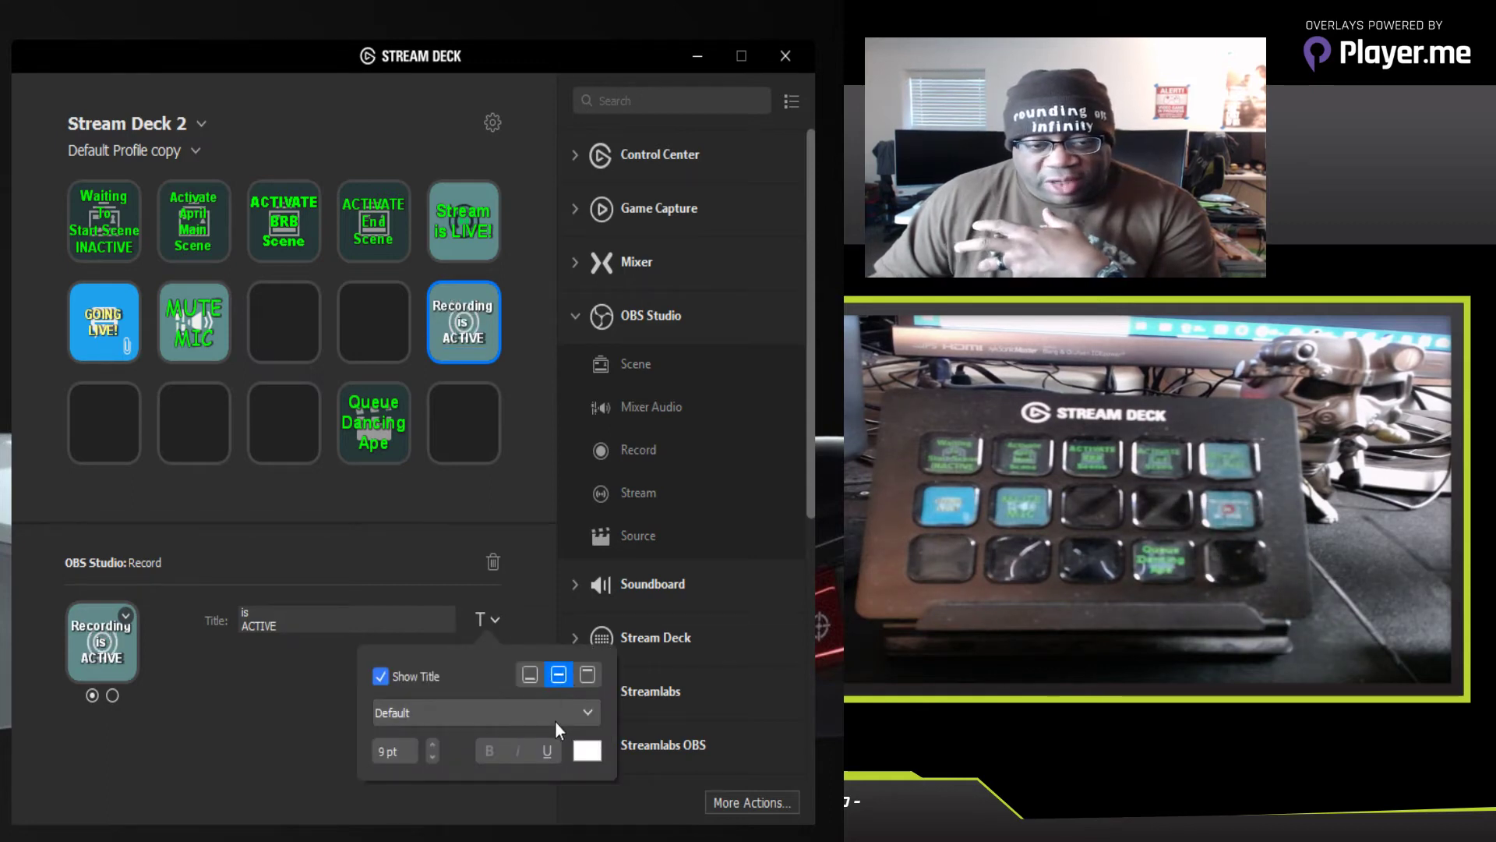
{"action": "left_click", "coordinate": [283, 723]}
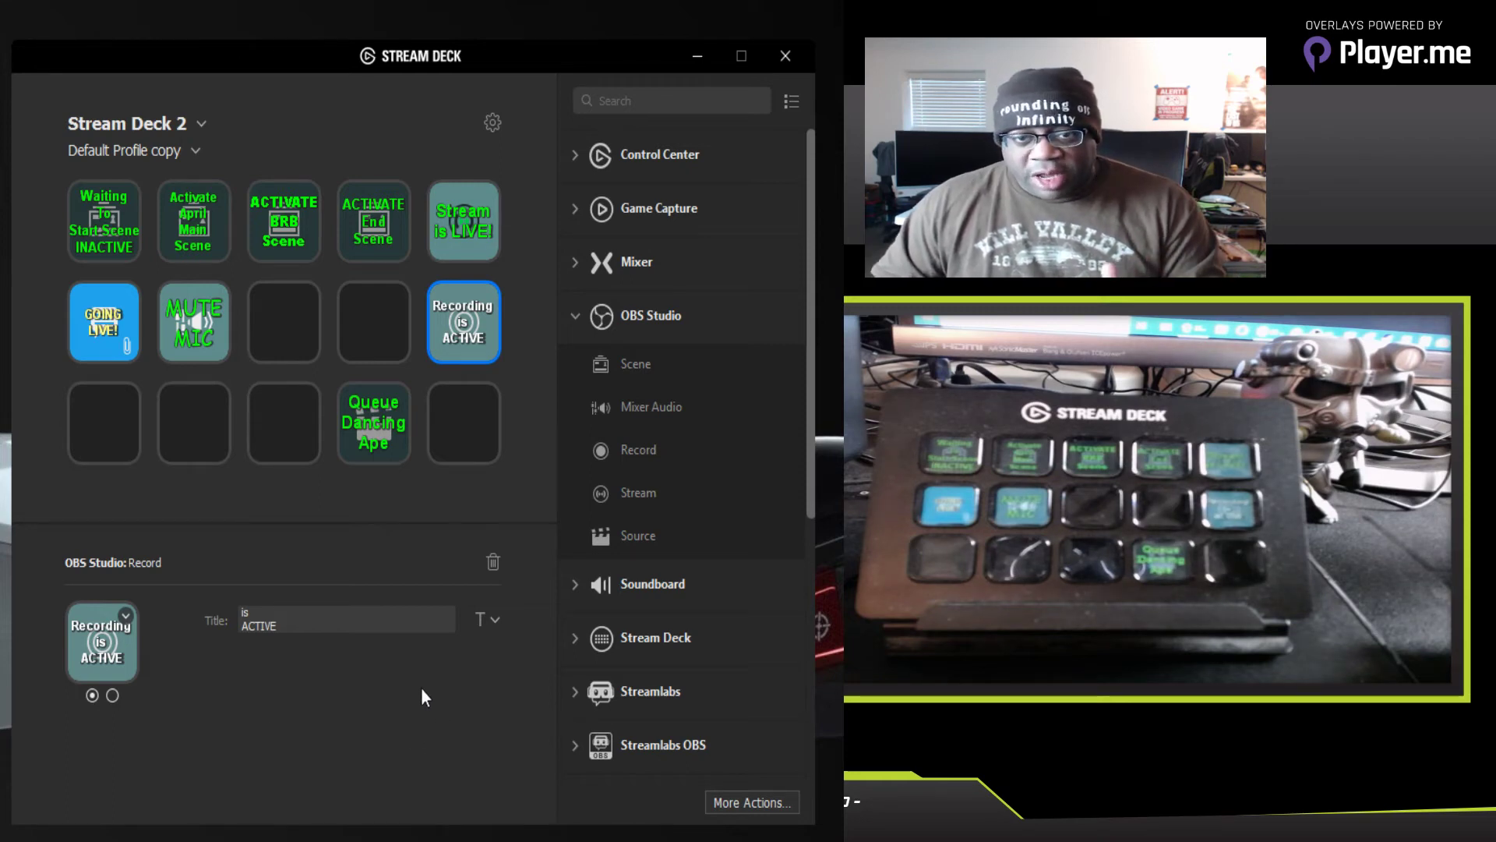
{"action": "left_click", "coordinate": [496, 620]}
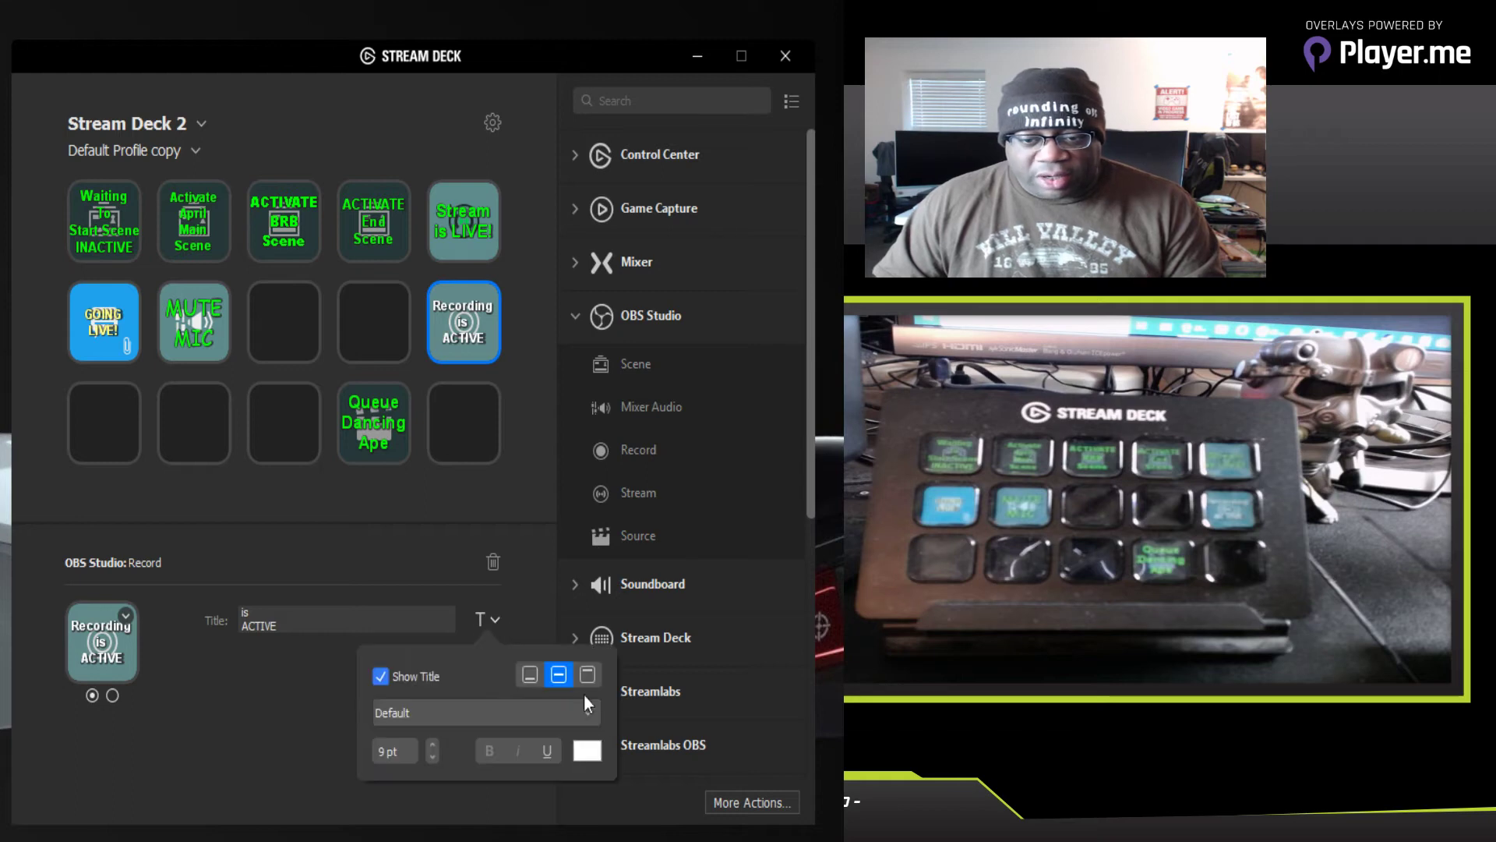
{"action": "left_click", "coordinate": [586, 750]}
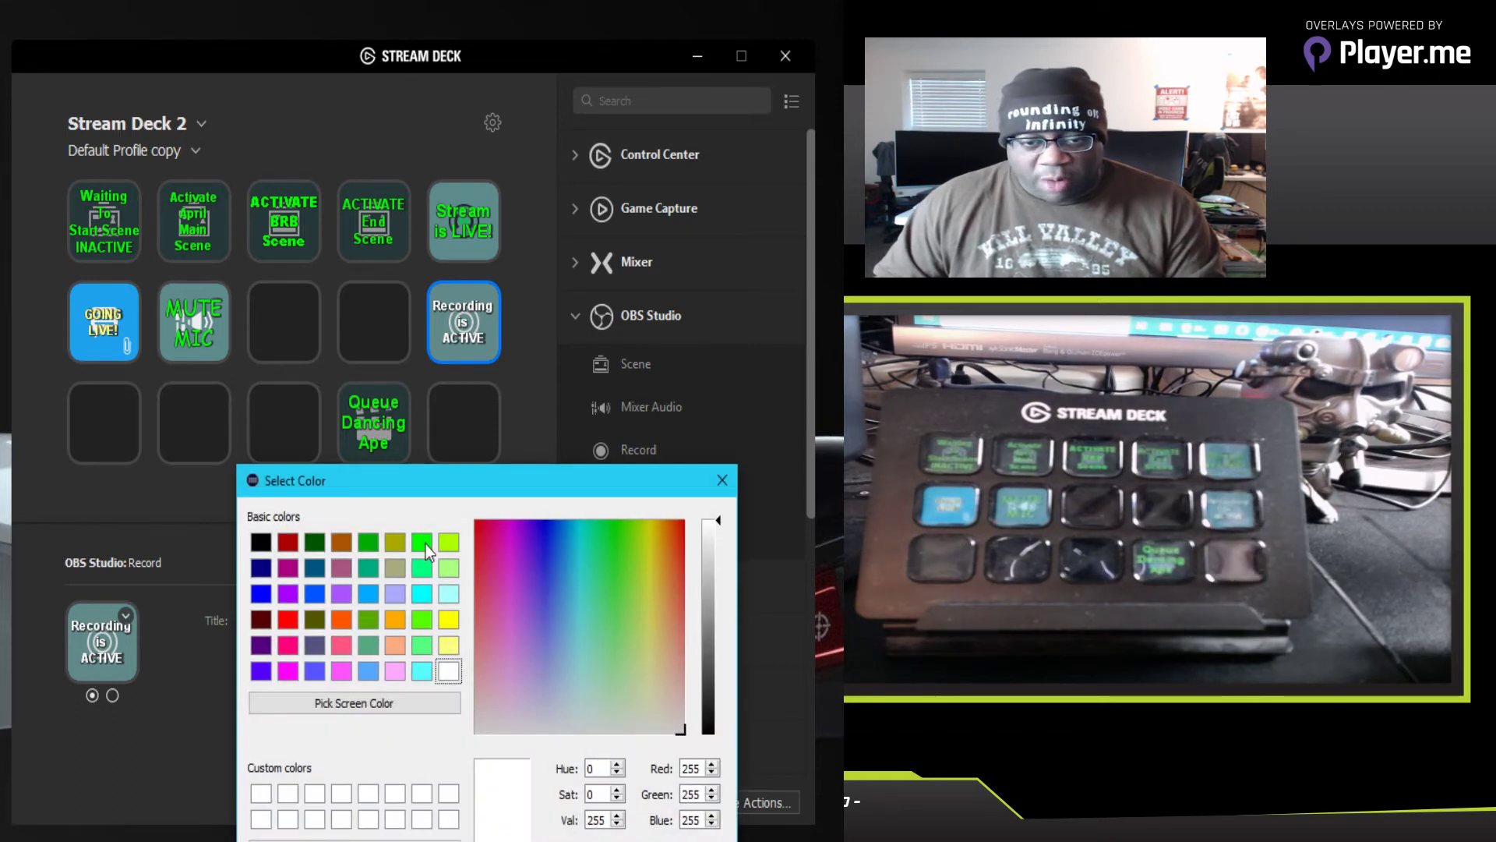
{"action": "left_click", "coordinate": [423, 544]}
{"action": "key", "text": "Return"}
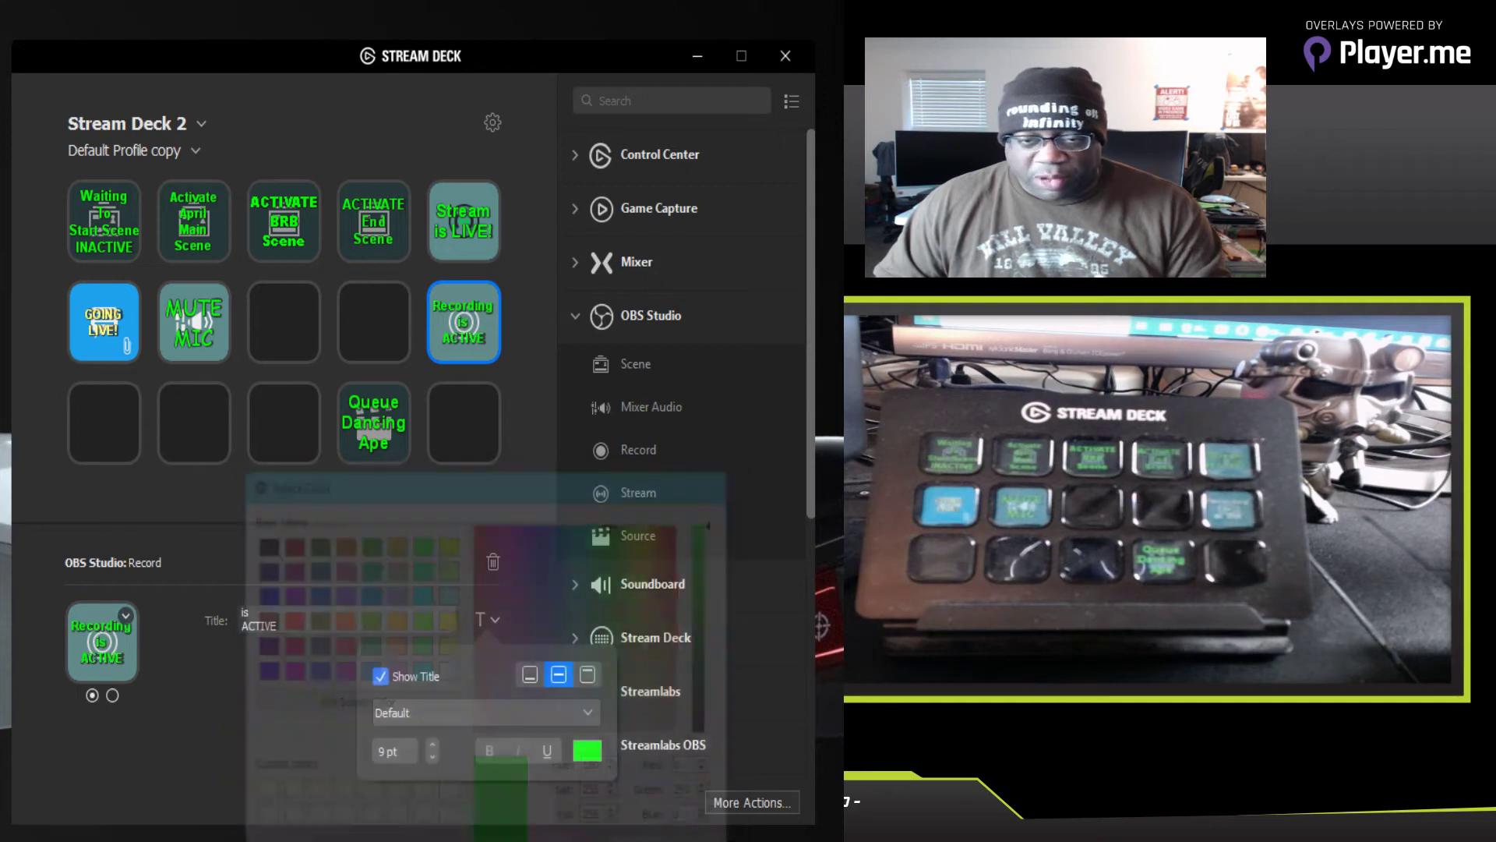
{"action": "left_click", "coordinate": [292, 728]}
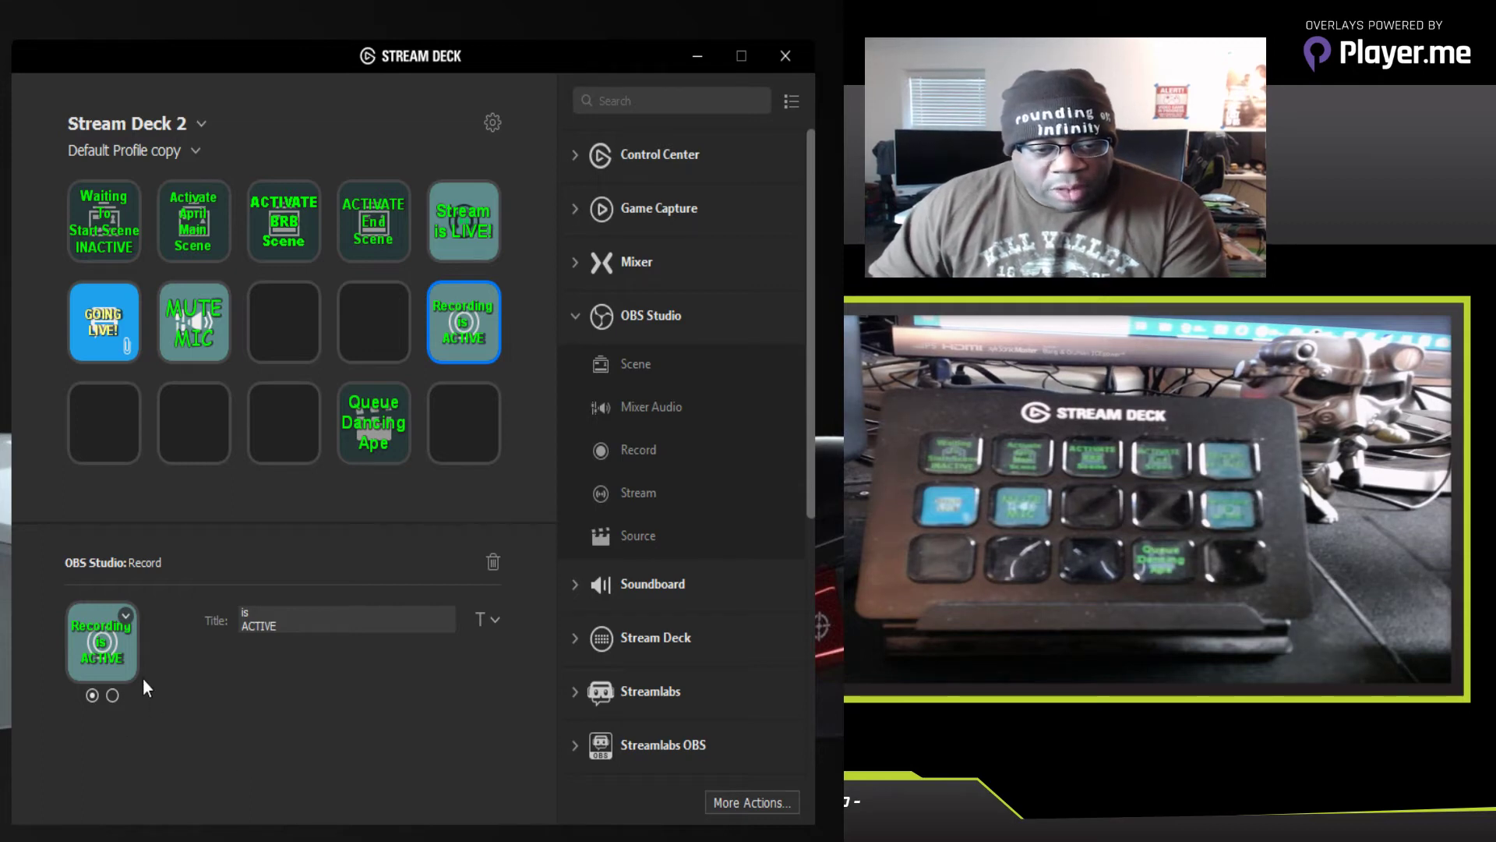
Step: Retitle the record key's second state as "START the Recording", with each word on its own line
{"action": "left_click", "coordinate": [112, 694]}
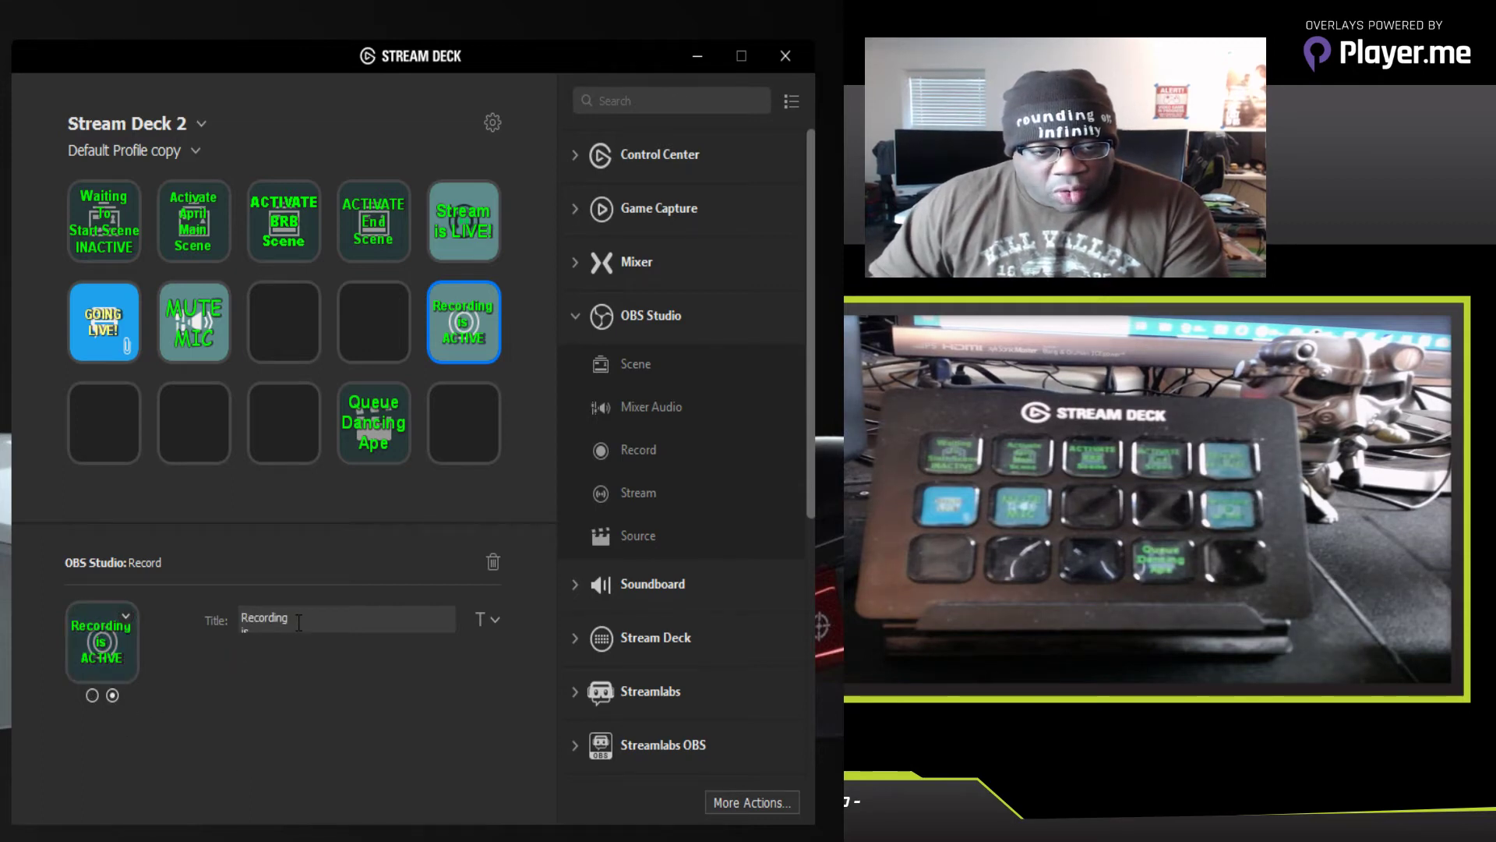
{"action": "type", "text": "S"}
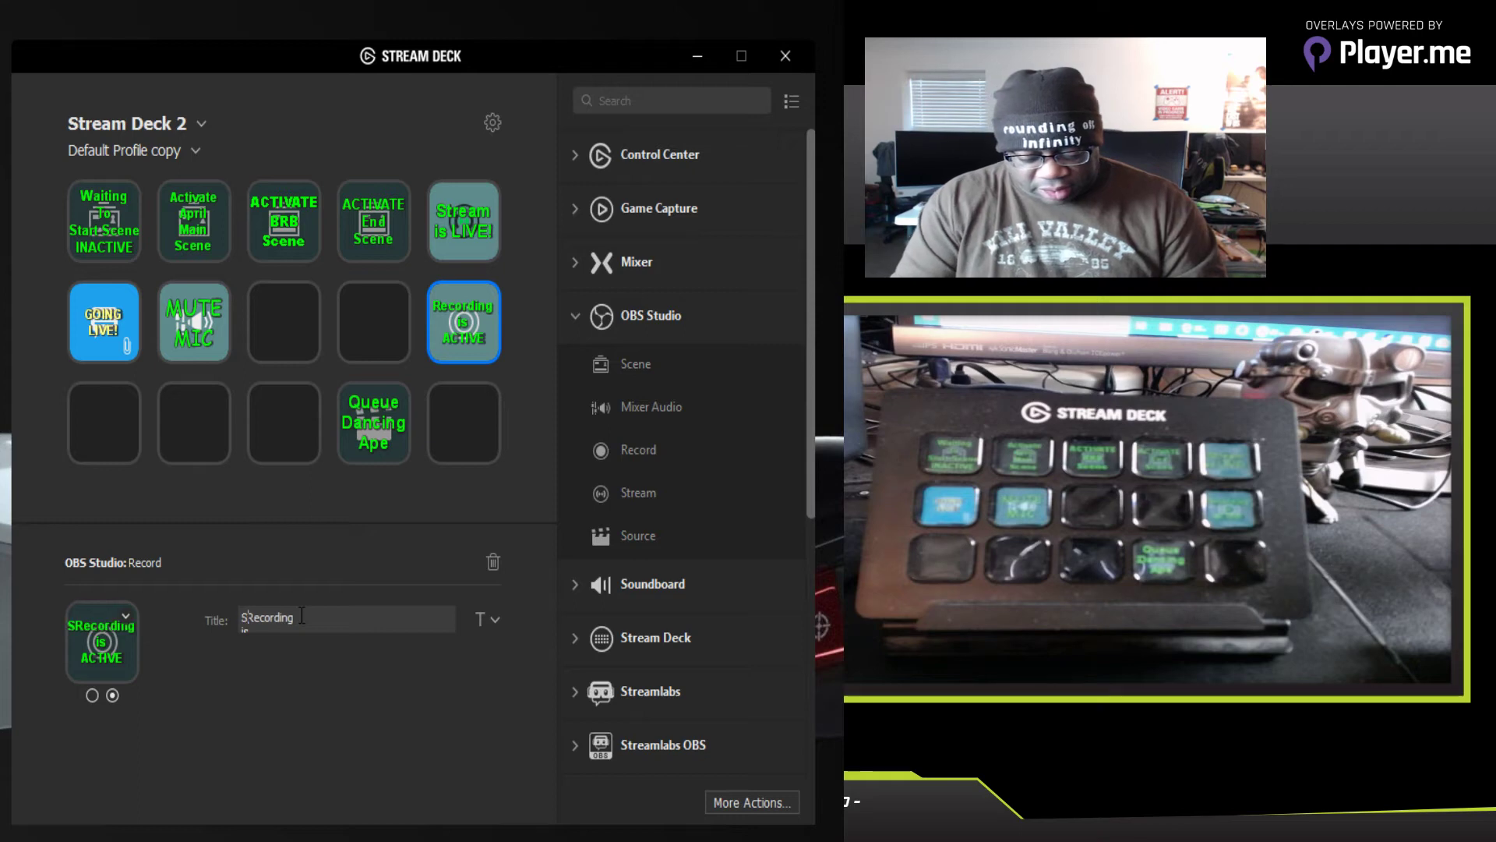
{"action": "type", "text": "TART"}
{"action": "key", "text": "Return"}
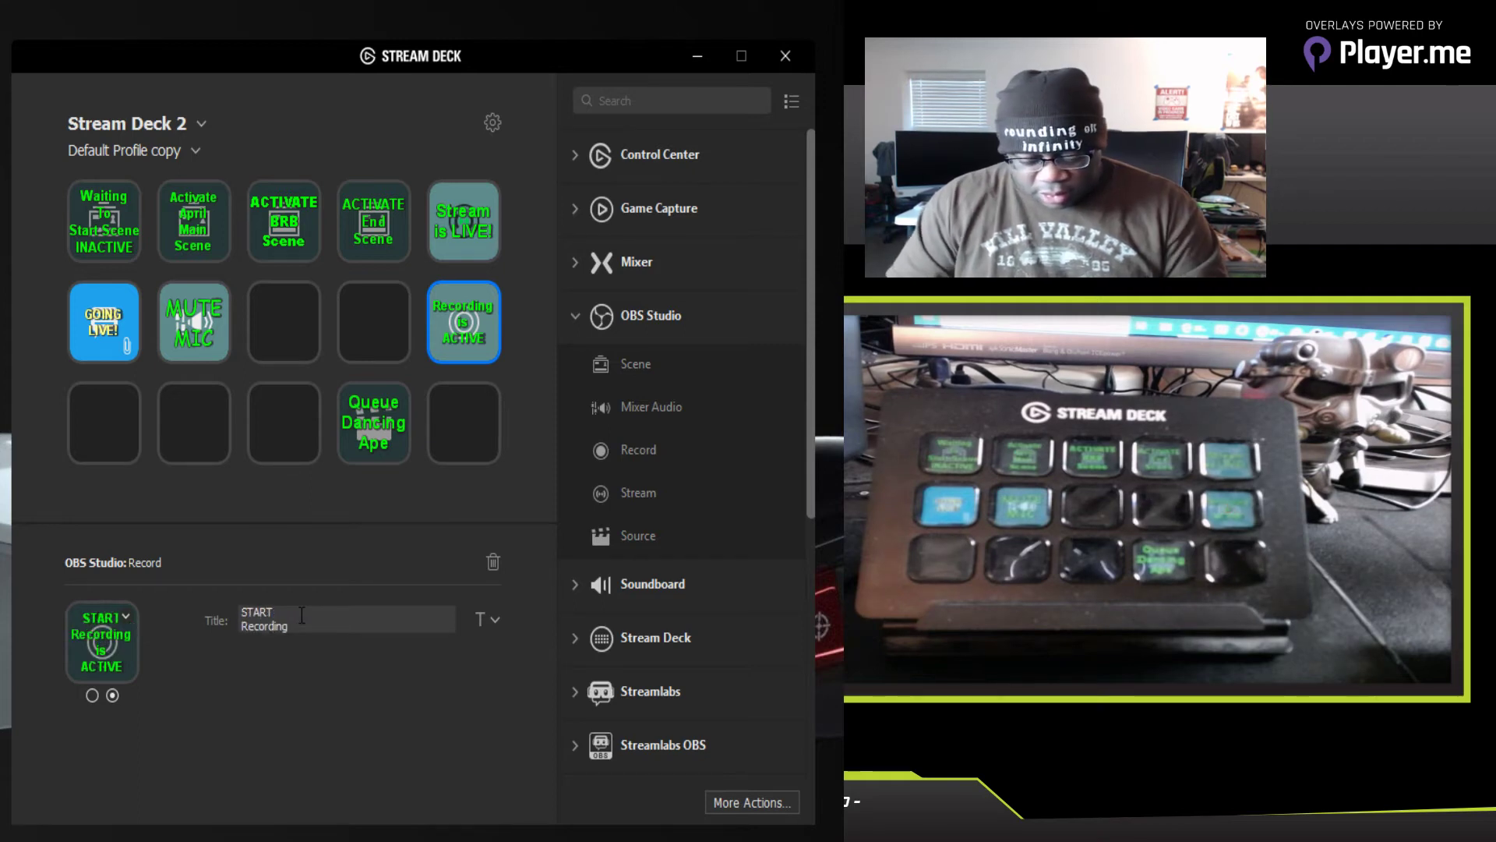
{"action": "type", "text": "the"}
{"action": "key", "text": "Return"}
{"action": "key", "text": "Down"}
{"action": "key", "text": "Down"}
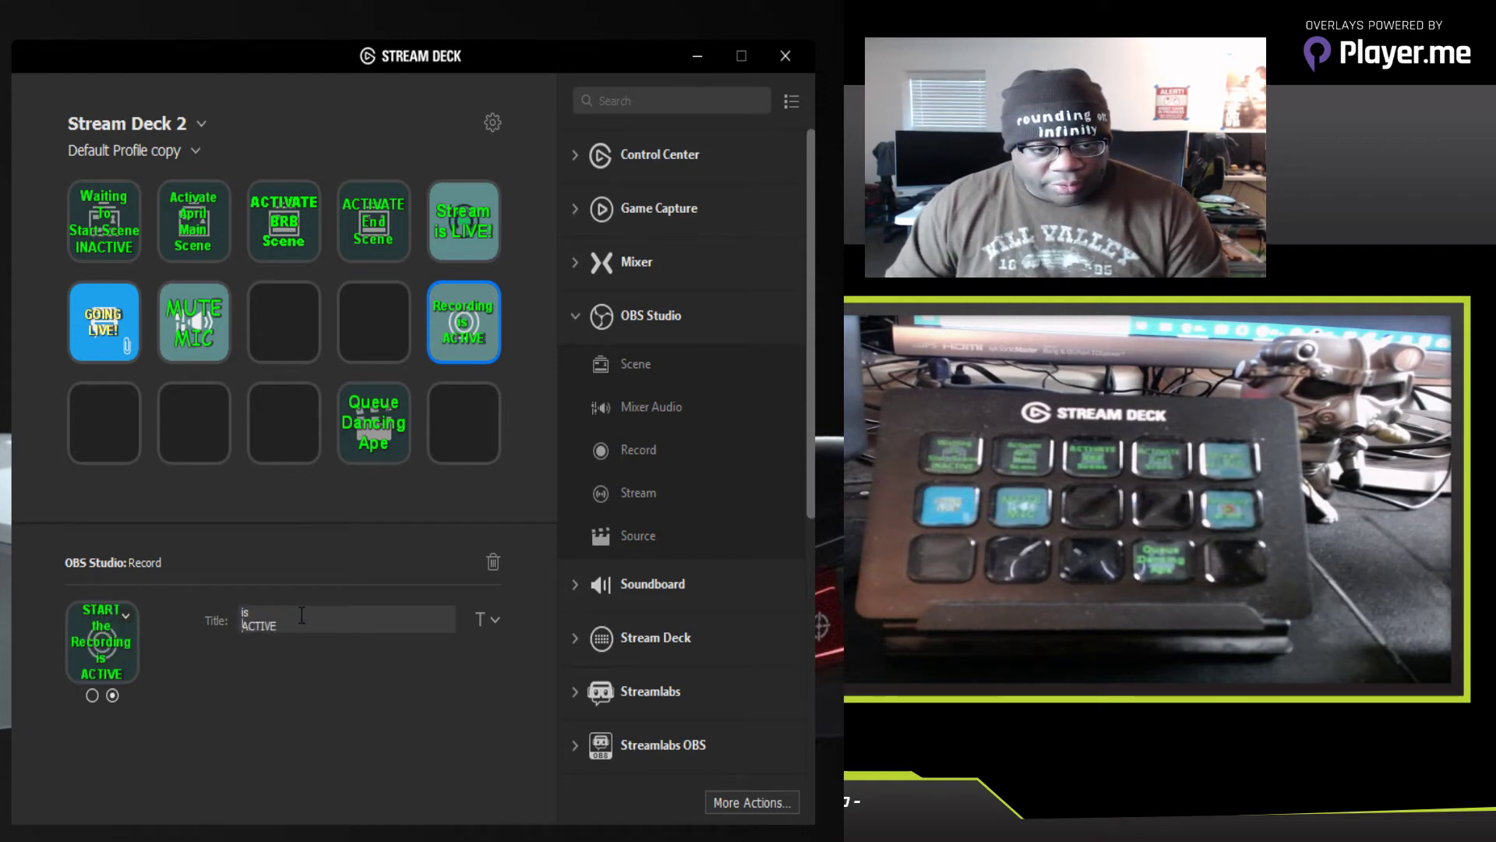
{"action": "key", "text": "Delete"}
{"action": "key", "text": "Delete"}
{"action": "key", "text": "Delete"}
{"action": "key", "text": "Delete"}
{"action": "key", "text": "Delete"}
{"action": "key", "text": "Delete"}
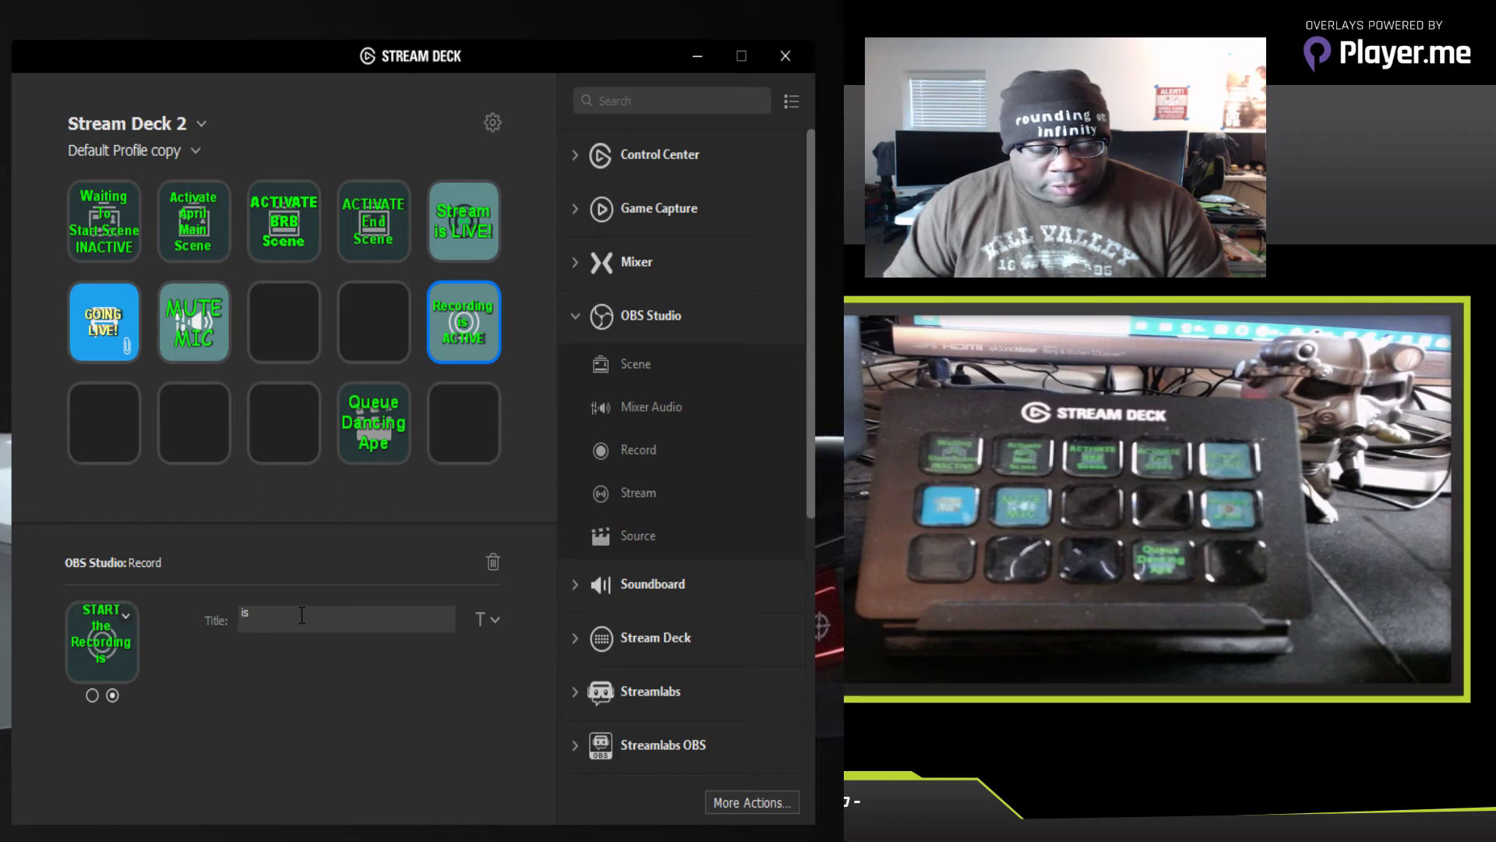
{"action": "key", "text": "BackSpace"}
{"action": "key", "text": "BackSpace"}
{"action": "key", "text": "BackSpace"}
{"action": "key", "text": "BackSpace"}
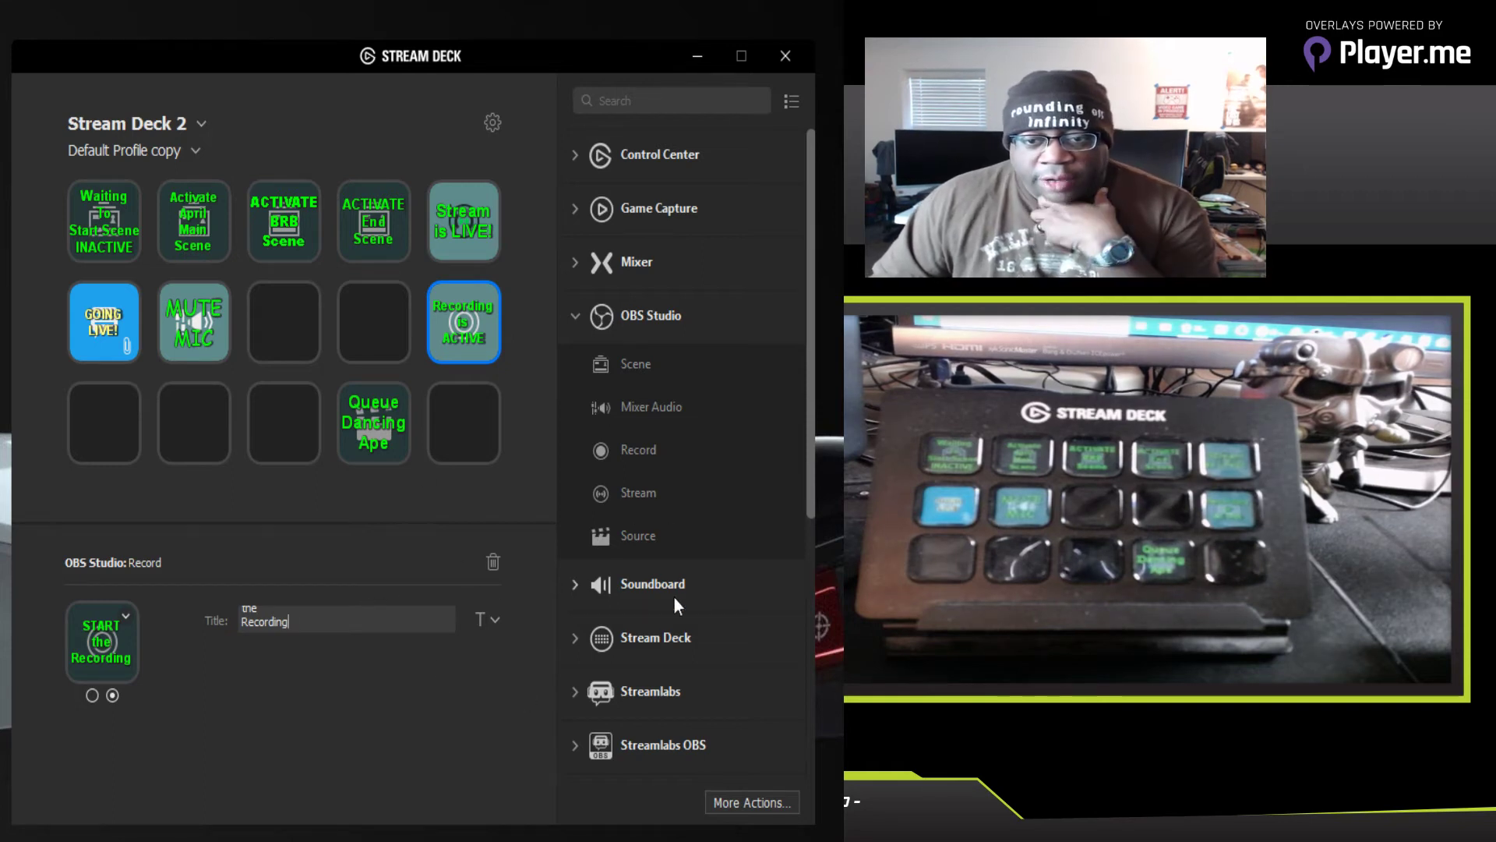
Step: Add a Soundboard Play Audio action to the third key of the second row
{"action": "scroll", "coordinate": [808, 436], "scroll_direction": "down", "scroll_amount": 2}
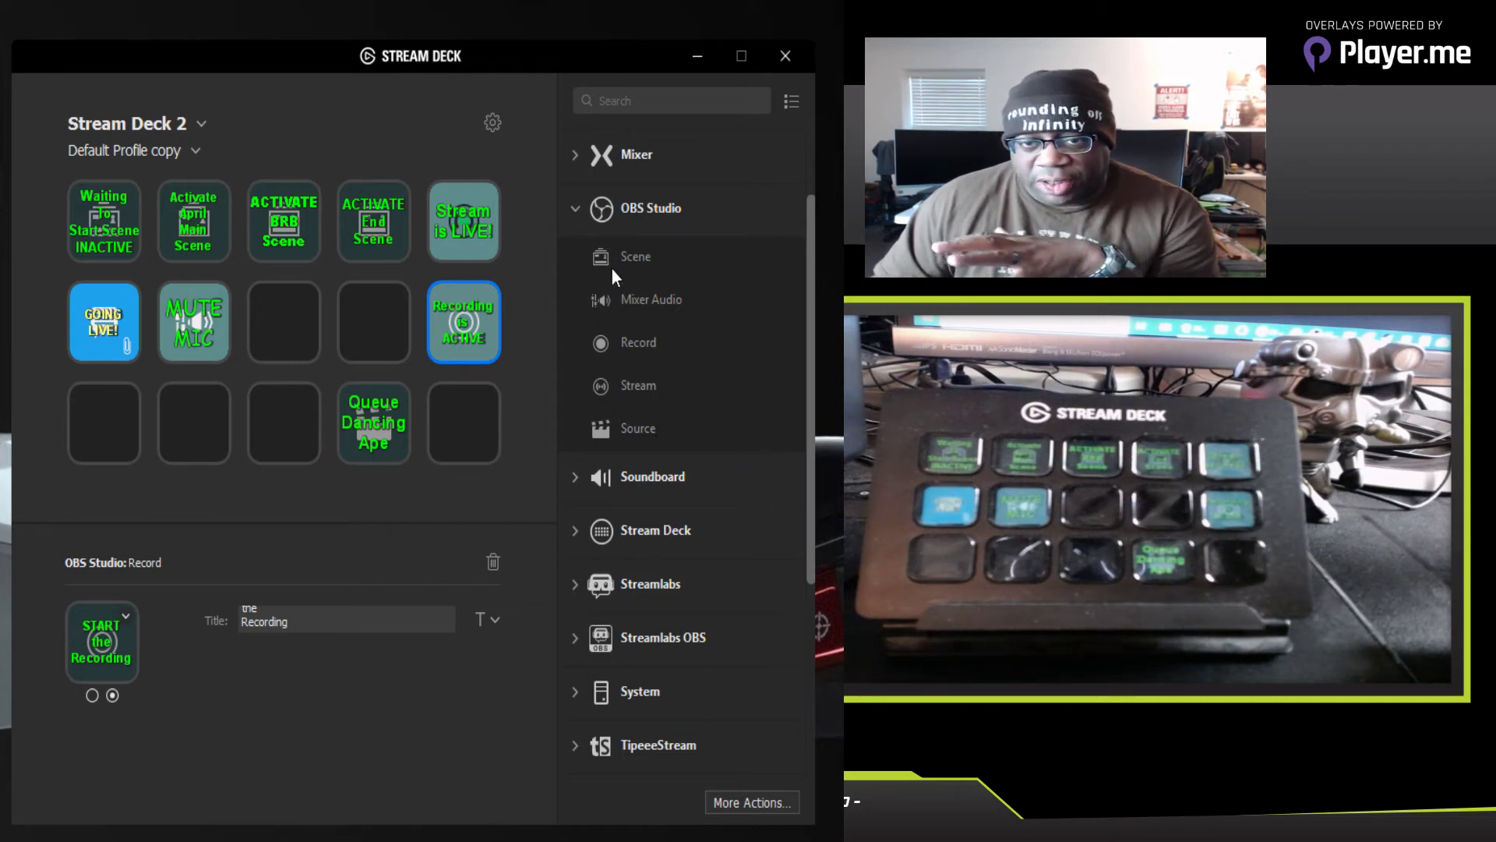
{"action": "left_click", "coordinate": [574, 209]}
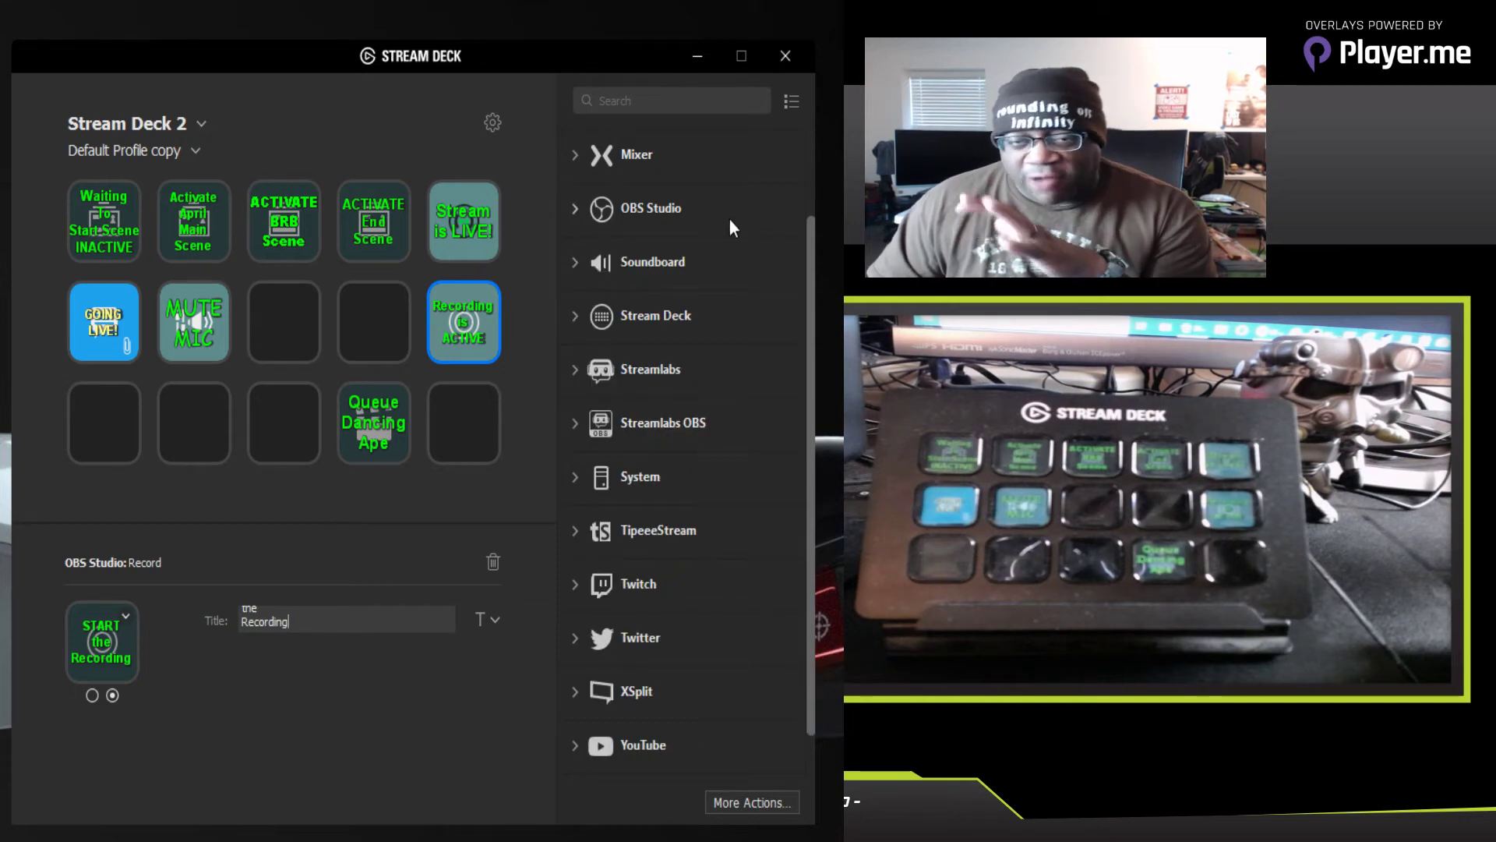
{"action": "left_click", "coordinate": [577, 263]}
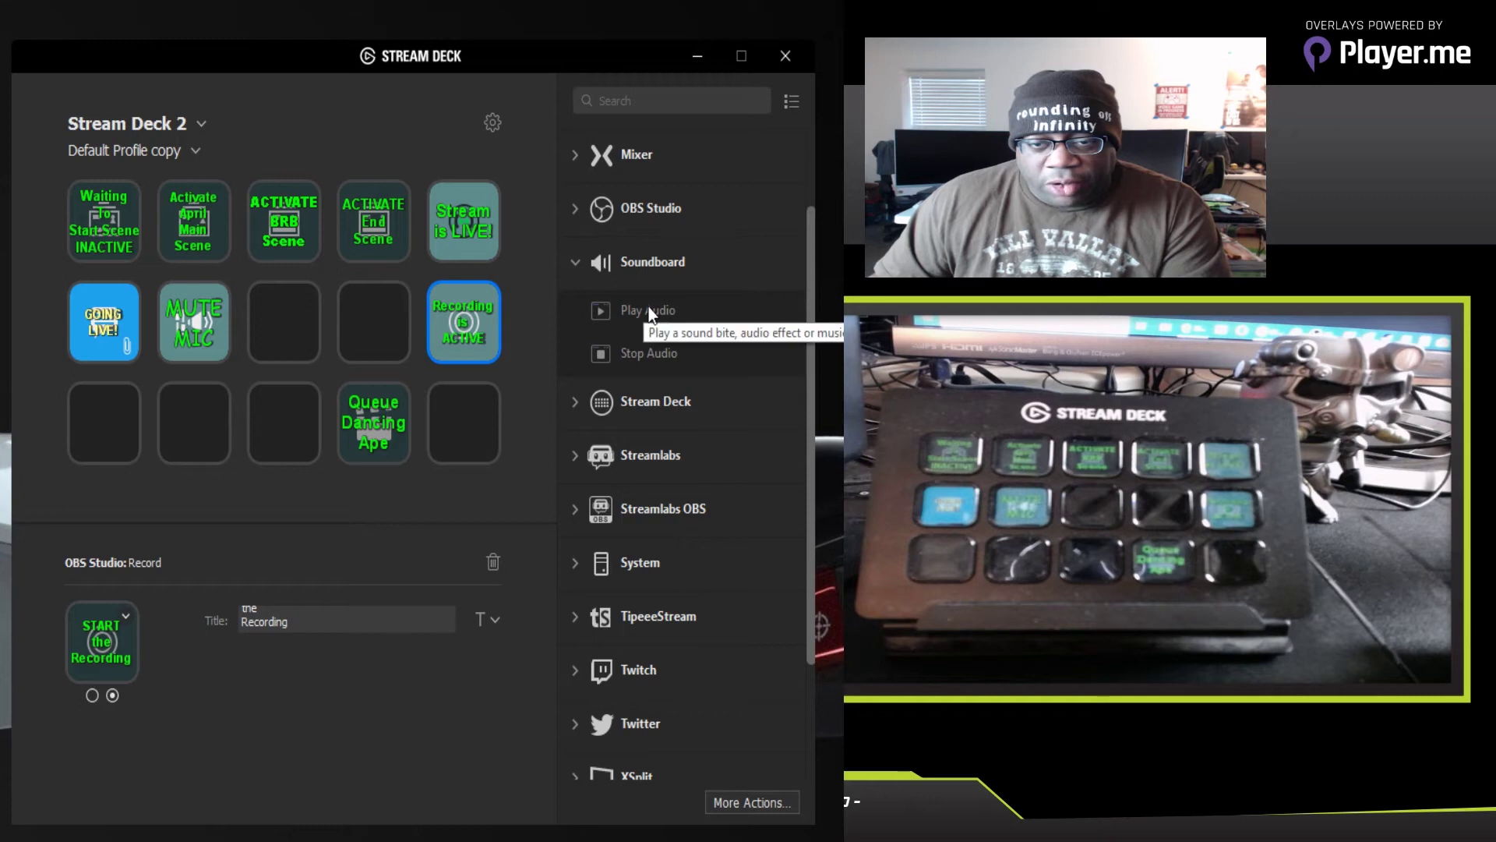
{"action": "left_click_drag", "start_coordinate": [650, 312], "coordinate": [260, 312]}
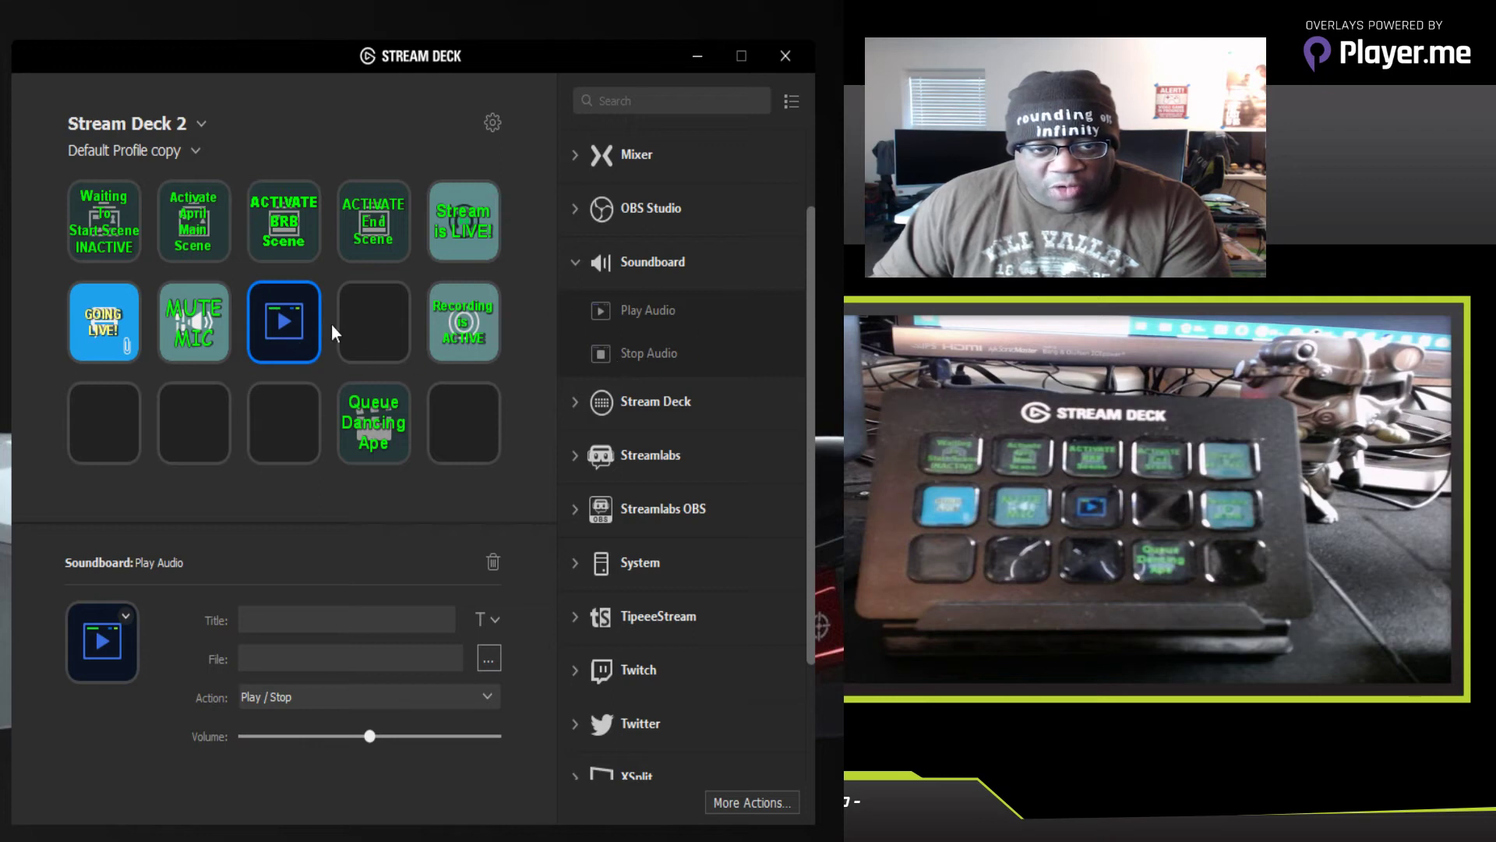
Step: Load the airplane landing sound from the Soundboard folder in Rounding Off Infinity Assets and align the key's title to the middle
{"action": "left_click", "coordinate": [489, 660]}
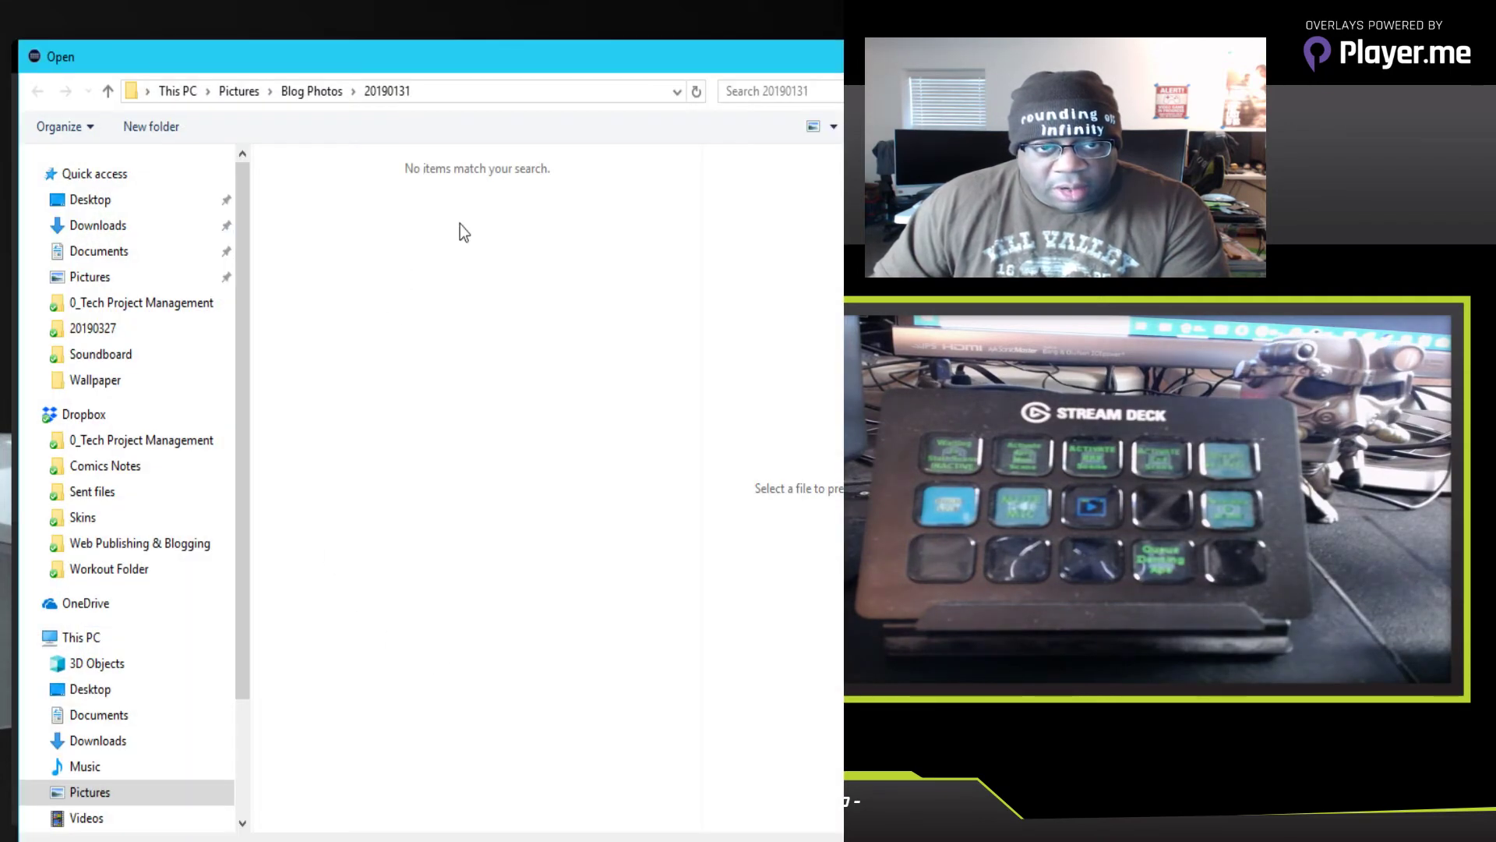
{"action": "scroll", "coordinate": [174, 550], "scroll_direction": "down", "scroll_amount": 1}
{"action": "scroll", "coordinate": [166, 544], "scroll_direction": "up", "scroll_amount": 1}
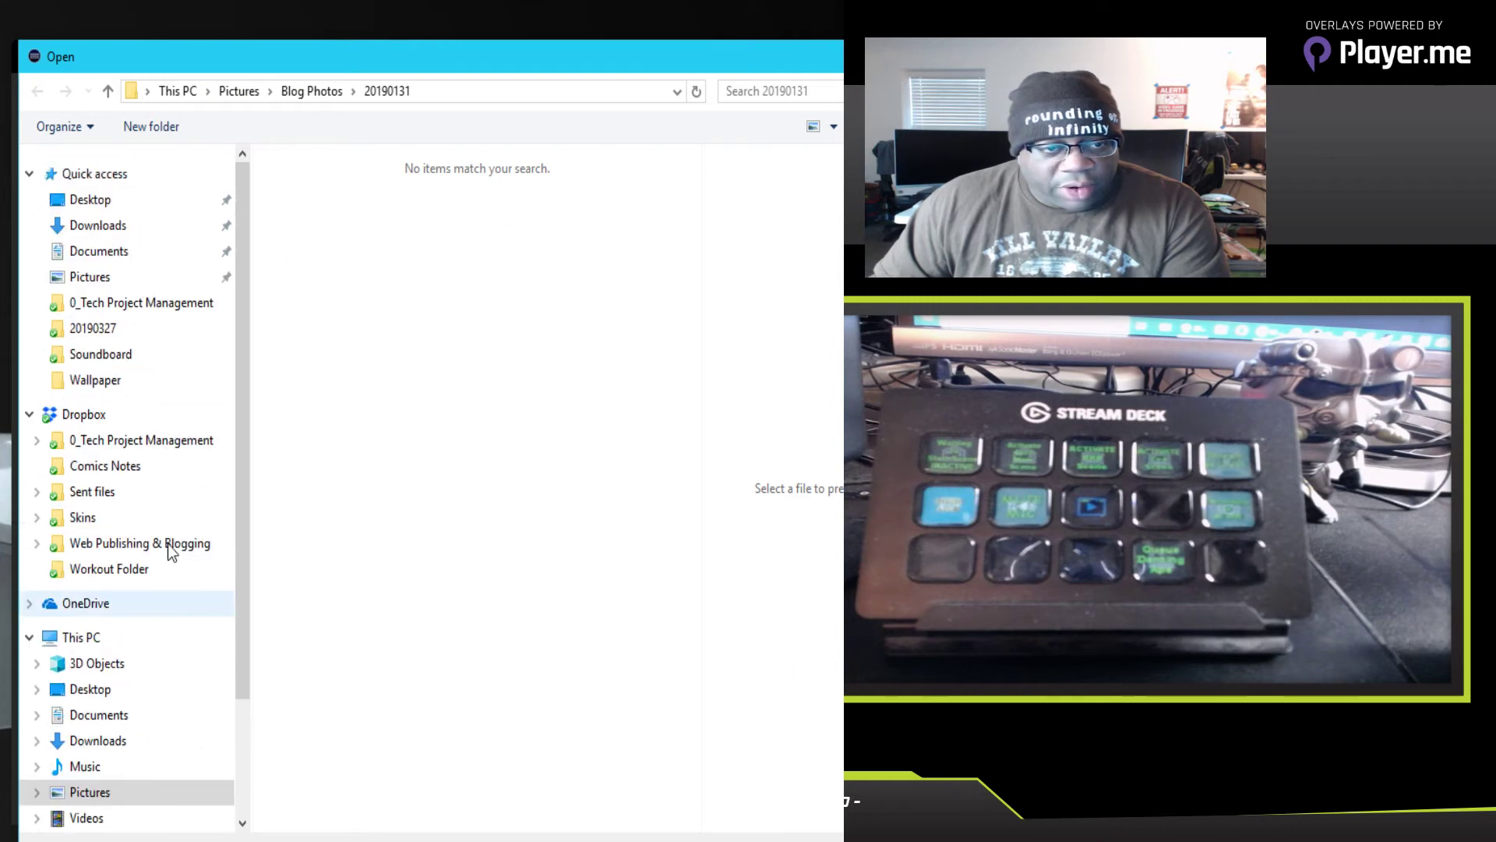
{"action": "left_click", "coordinate": [117, 543]}
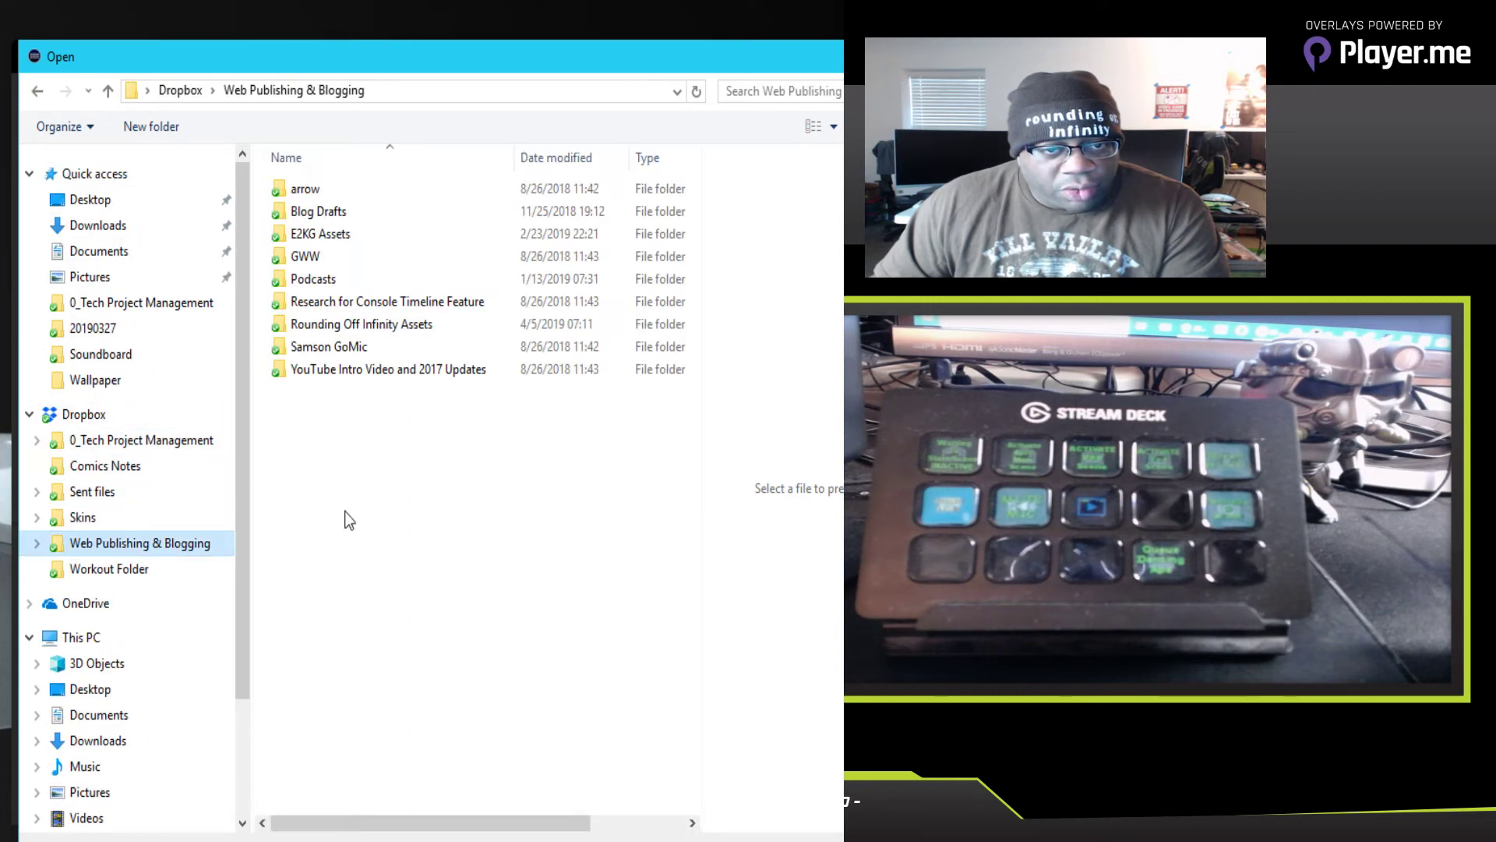
{"action": "double_click", "coordinate": [355, 325]}
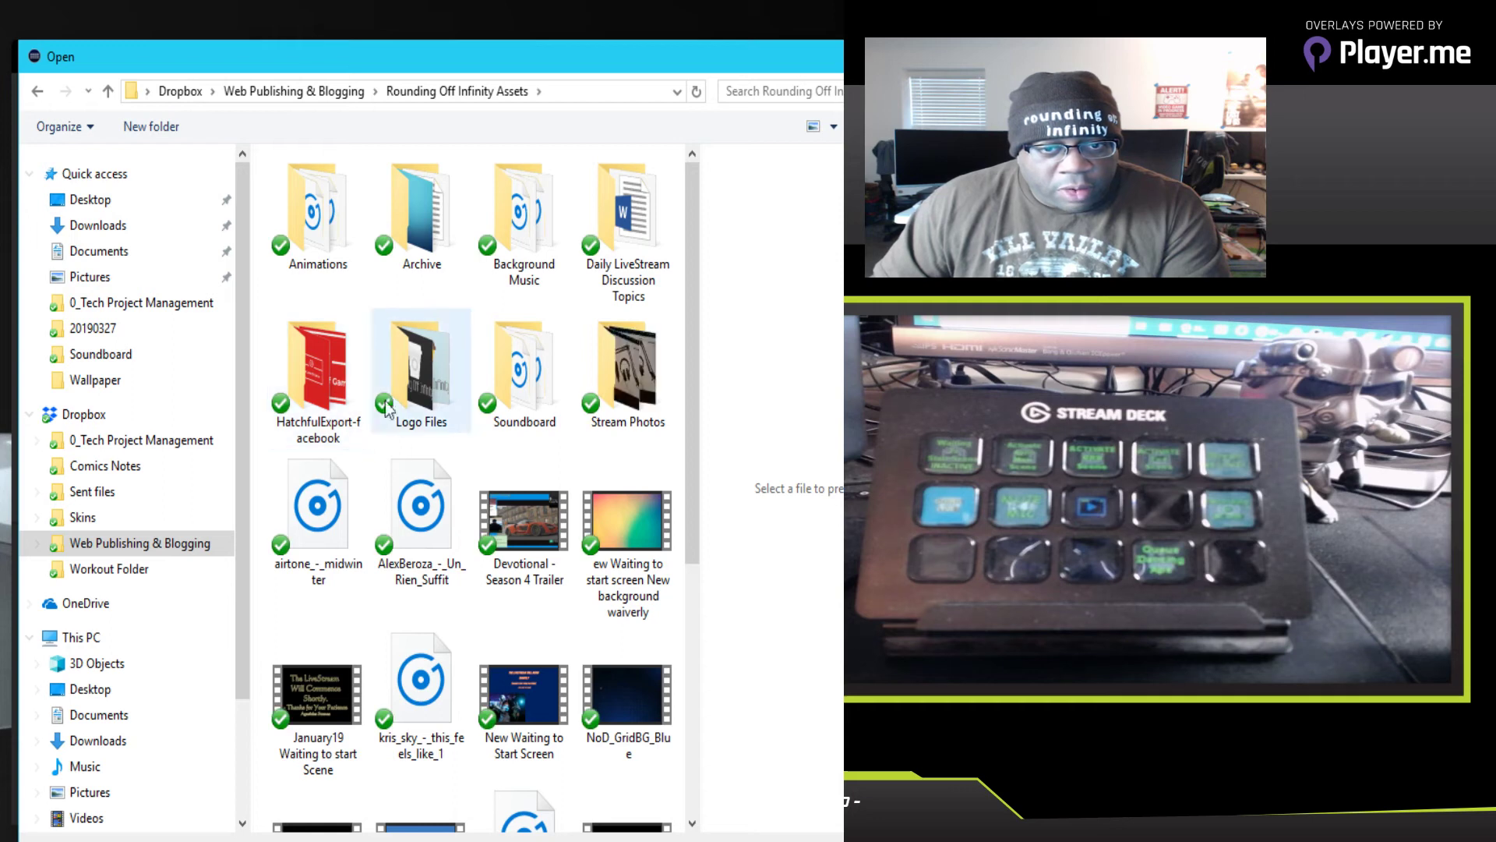
{"action": "double_click", "coordinate": [522, 366]}
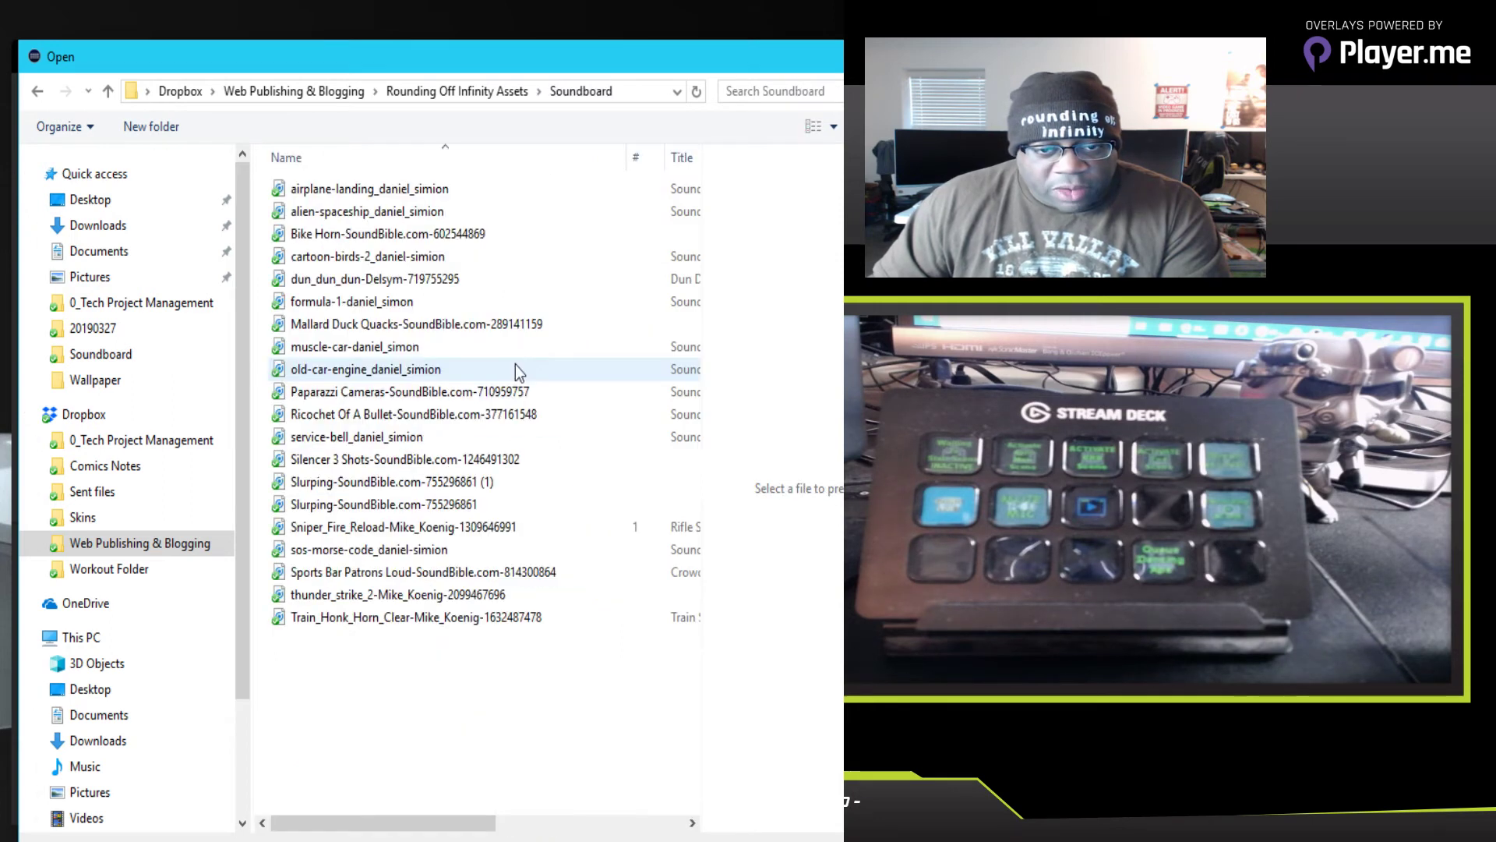
{"action": "double_click", "coordinate": [382, 189]}
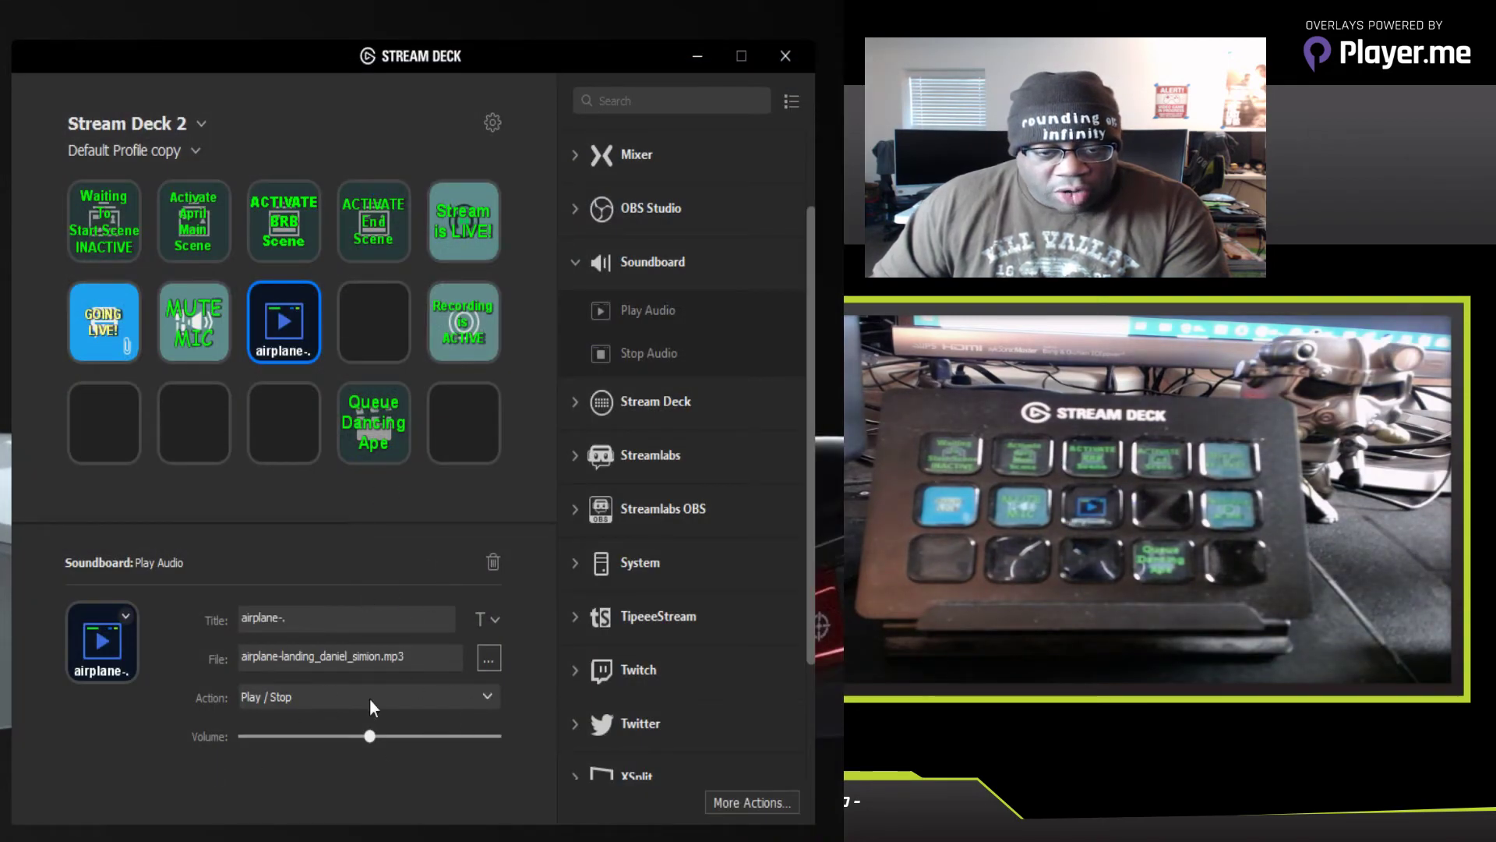
{"action": "left_click", "coordinate": [494, 619]}
{"action": "left_click", "coordinate": [557, 675]}
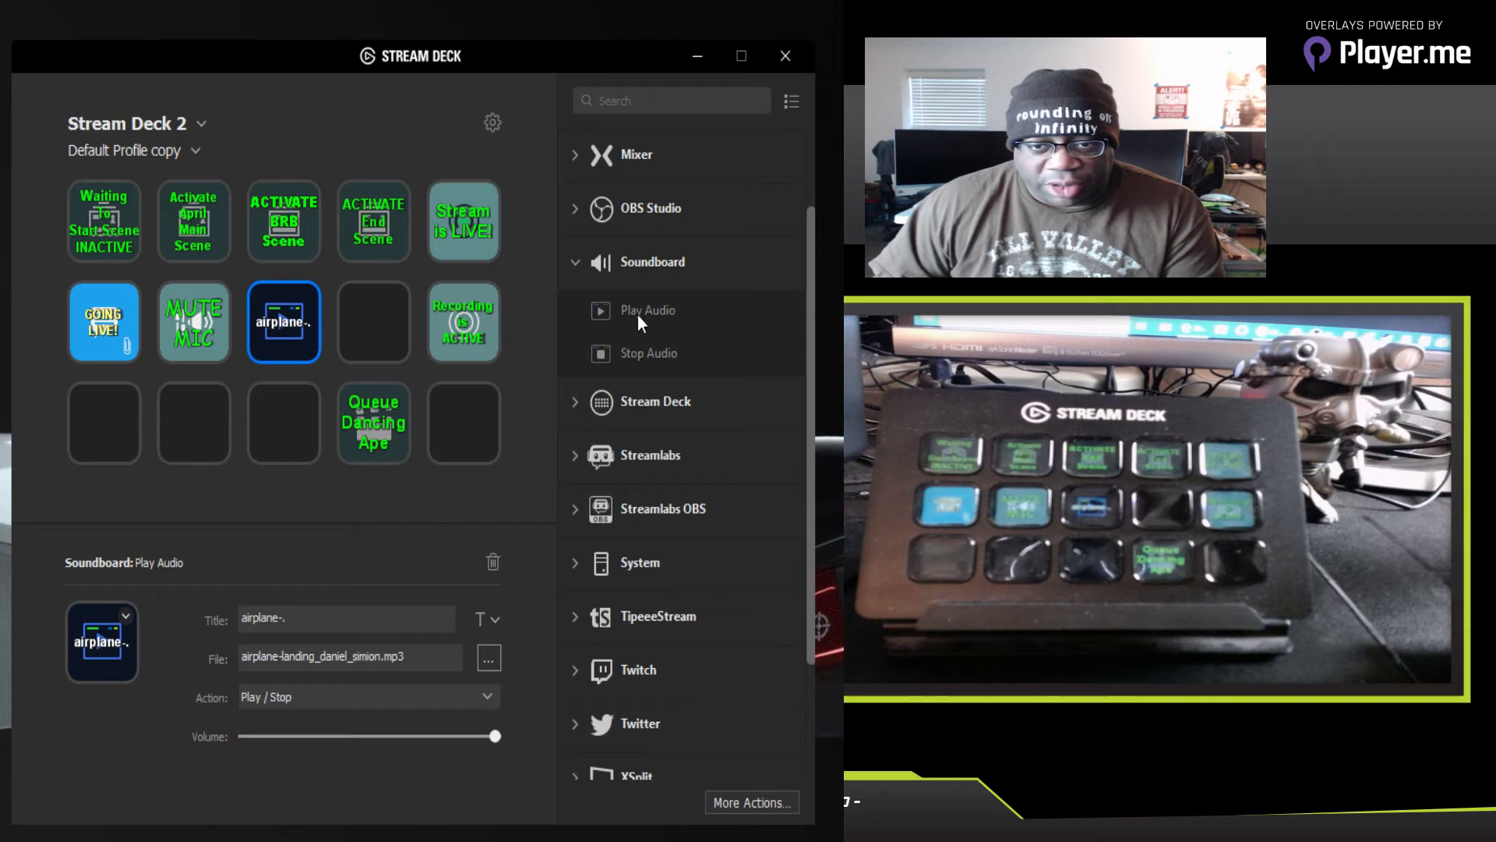
Step: Add a Soundboard Play Audio action to the fourth key of the second row and load the alien spaceship sound
{"action": "left_click_drag", "start_coordinate": [638, 315], "coordinate": [360, 325]}
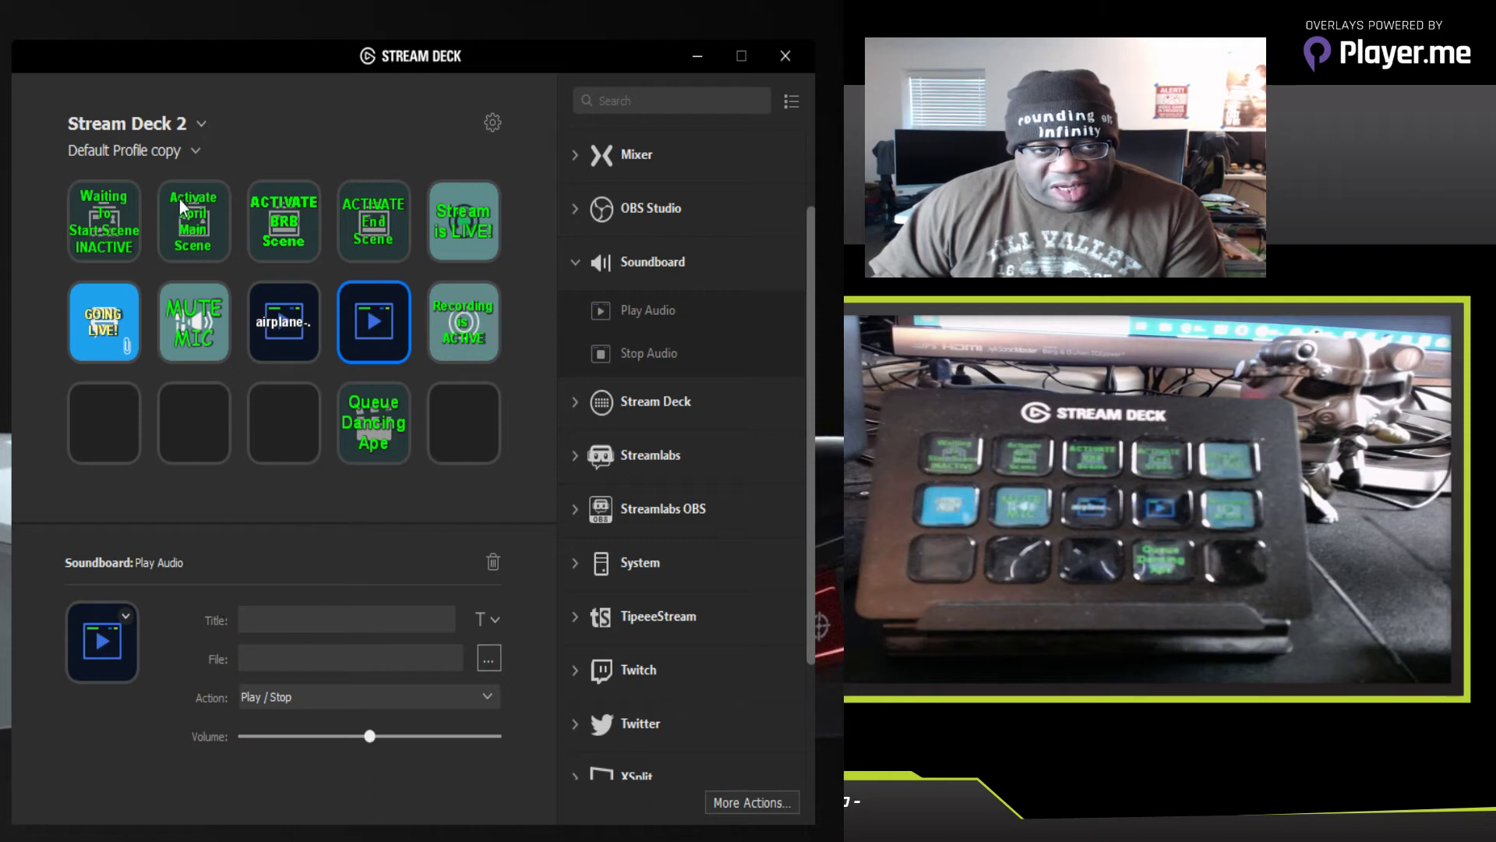
{"action": "left_click", "coordinate": [487, 660]}
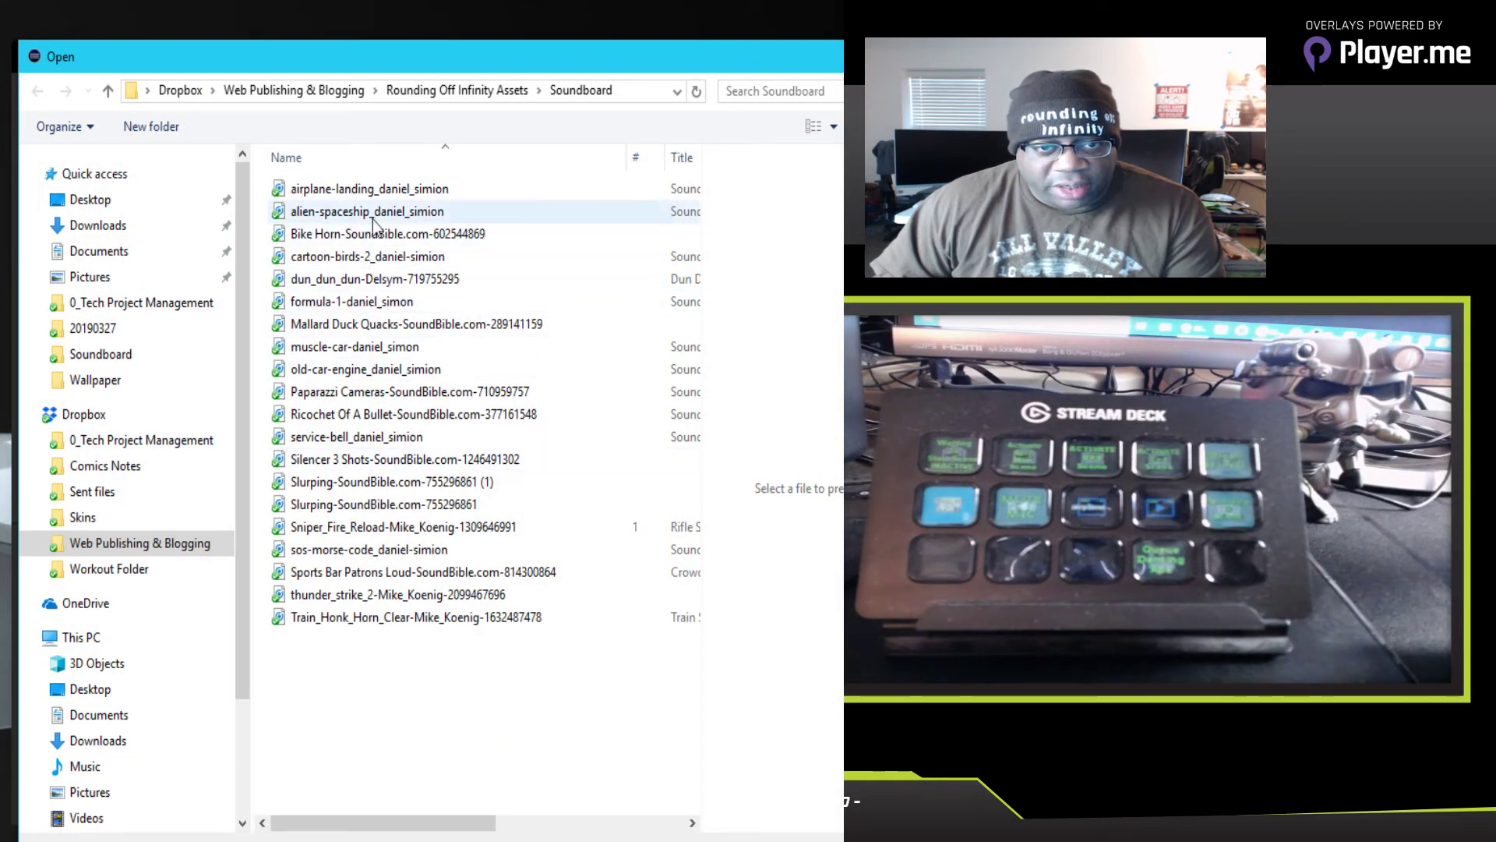
{"action": "double_click", "coordinate": [372, 218]}
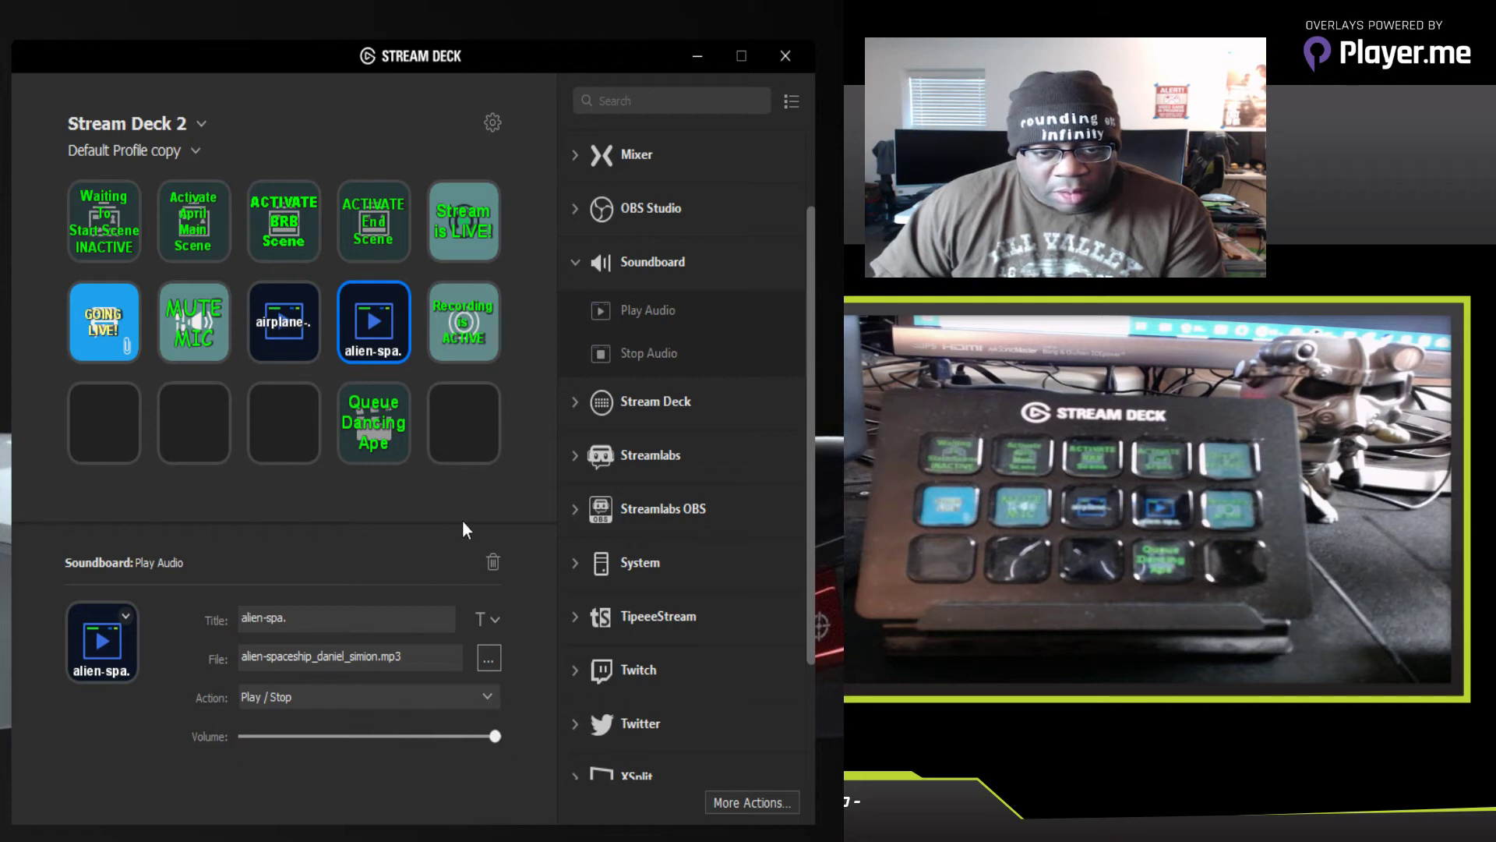
{"action": "left_click", "coordinate": [482, 496]}
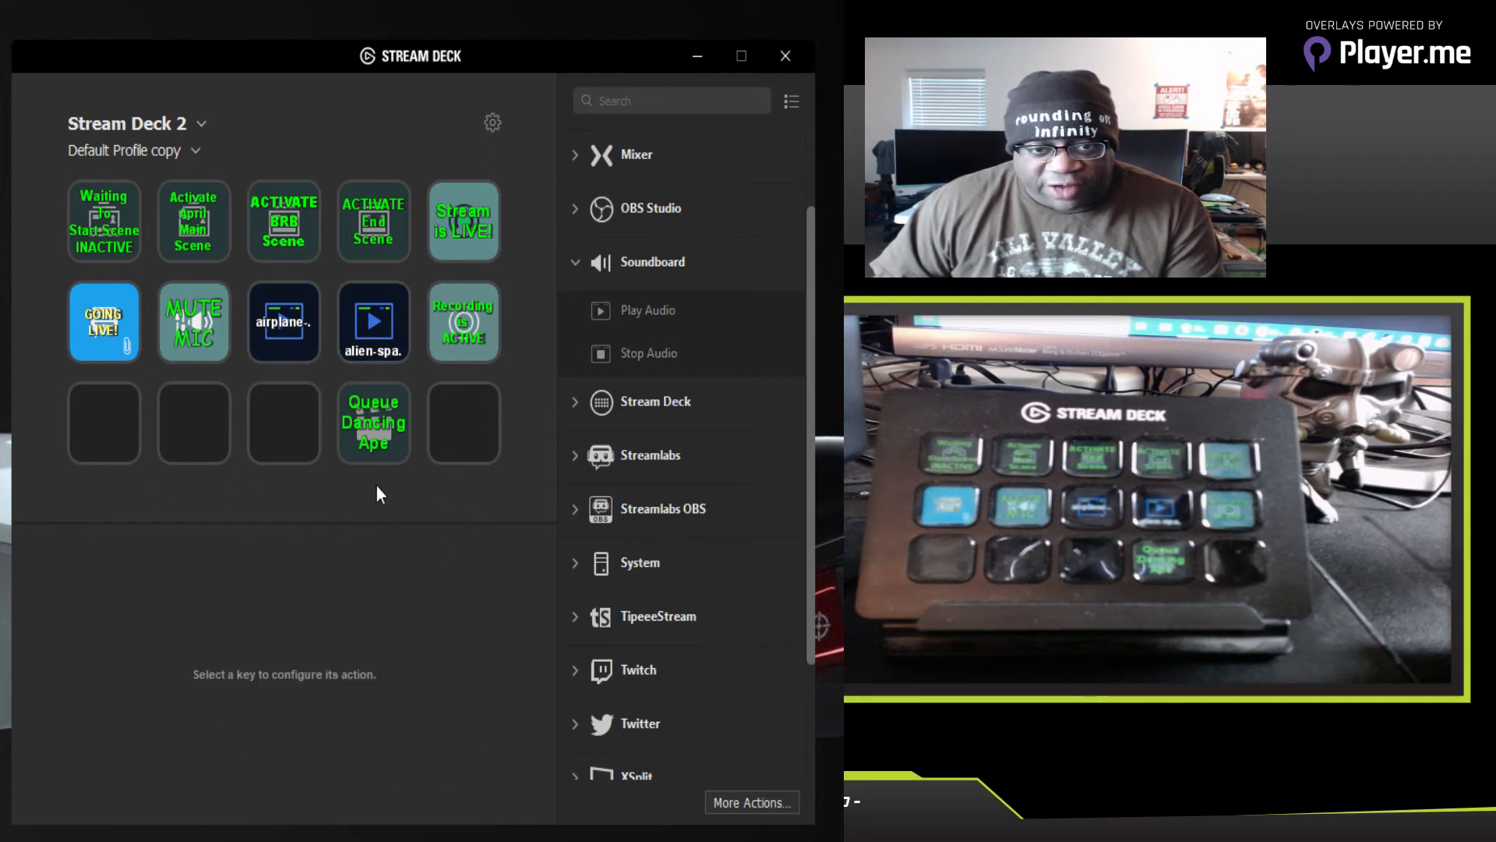
Step: Align the alien spaceship key's title to the middle
{"action": "left_click", "coordinate": [387, 334]}
{"action": "left_click", "coordinate": [493, 620]}
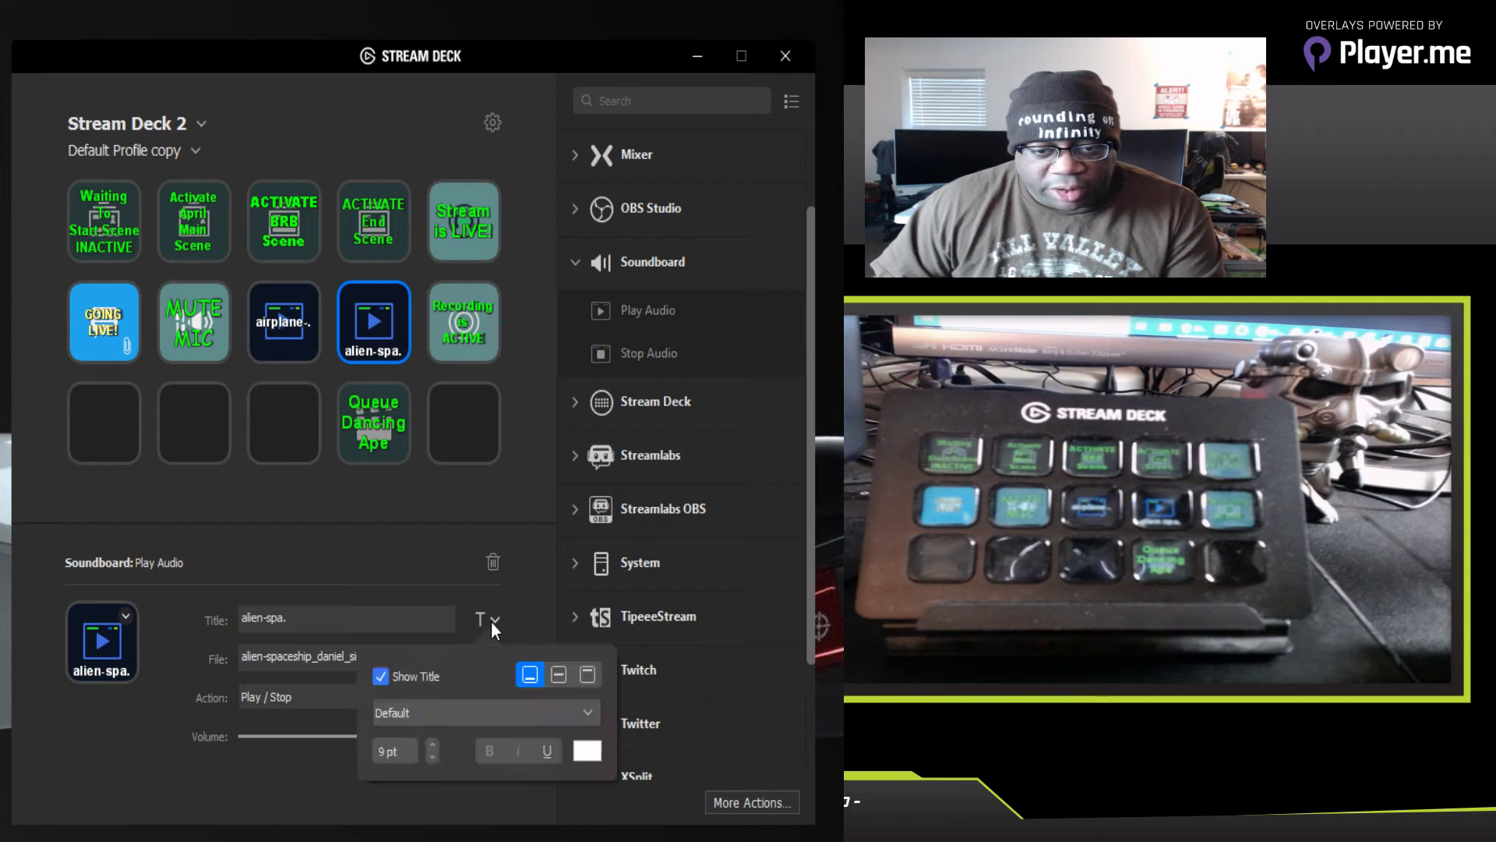
{"action": "left_click", "coordinate": [431, 508]}
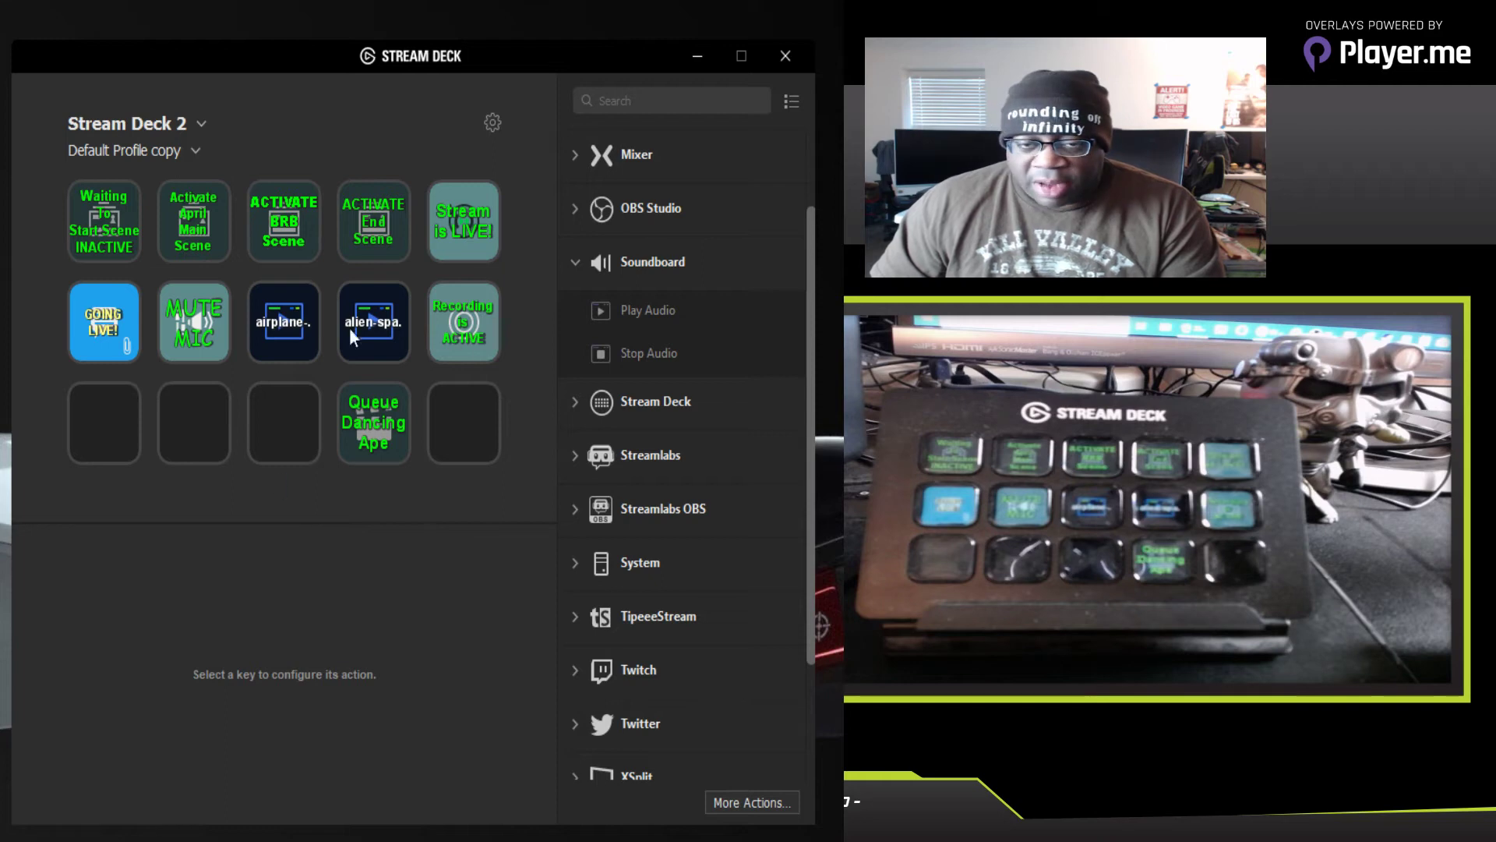
Step: Add a Stream Deck Timer action to the fifth key of the third row
{"action": "left_click", "coordinate": [575, 261]}
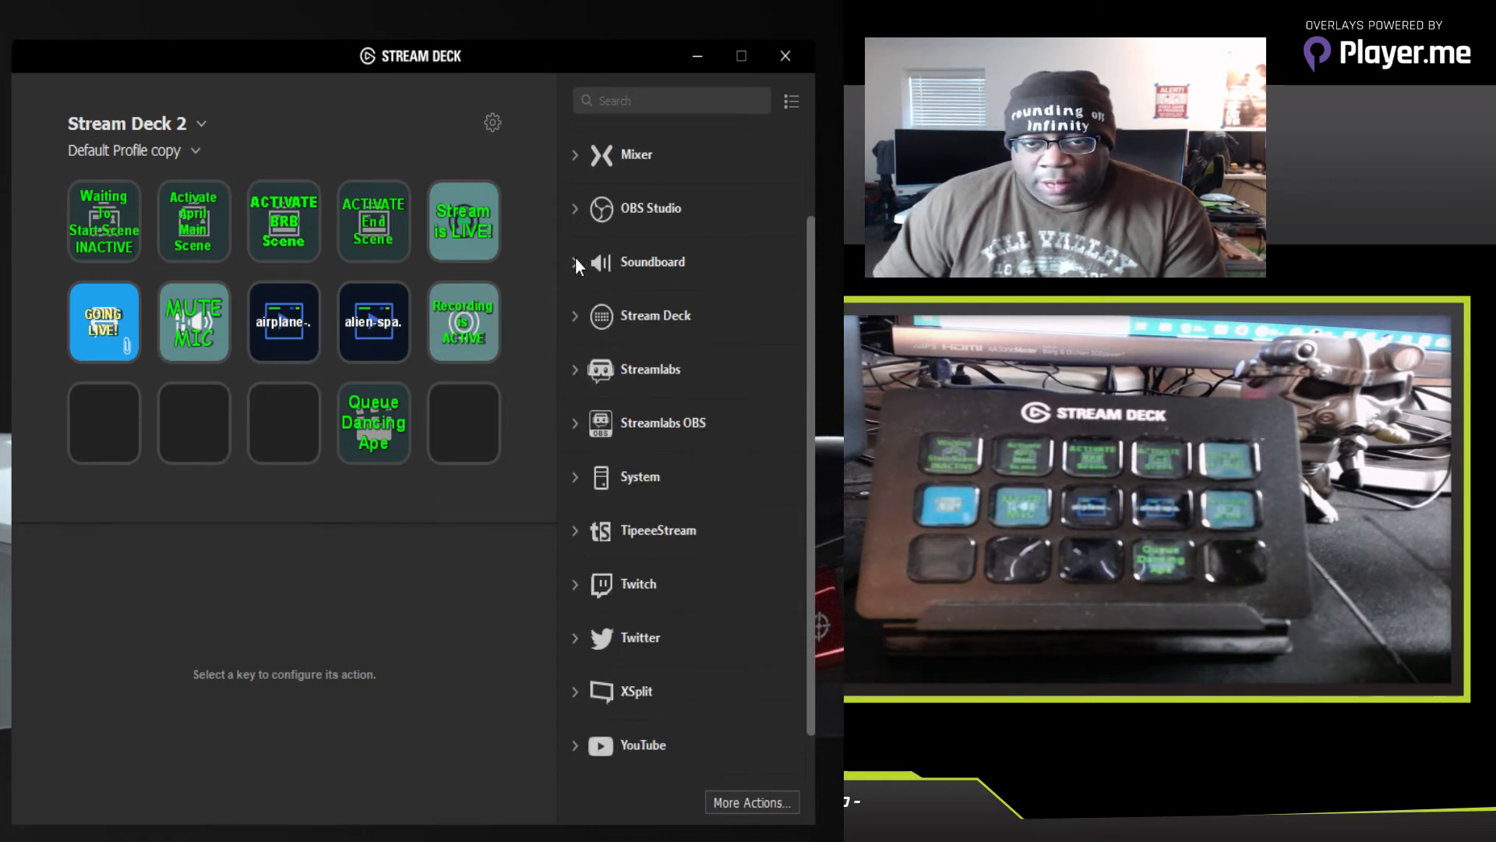
{"action": "left_click", "coordinate": [574, 317]}
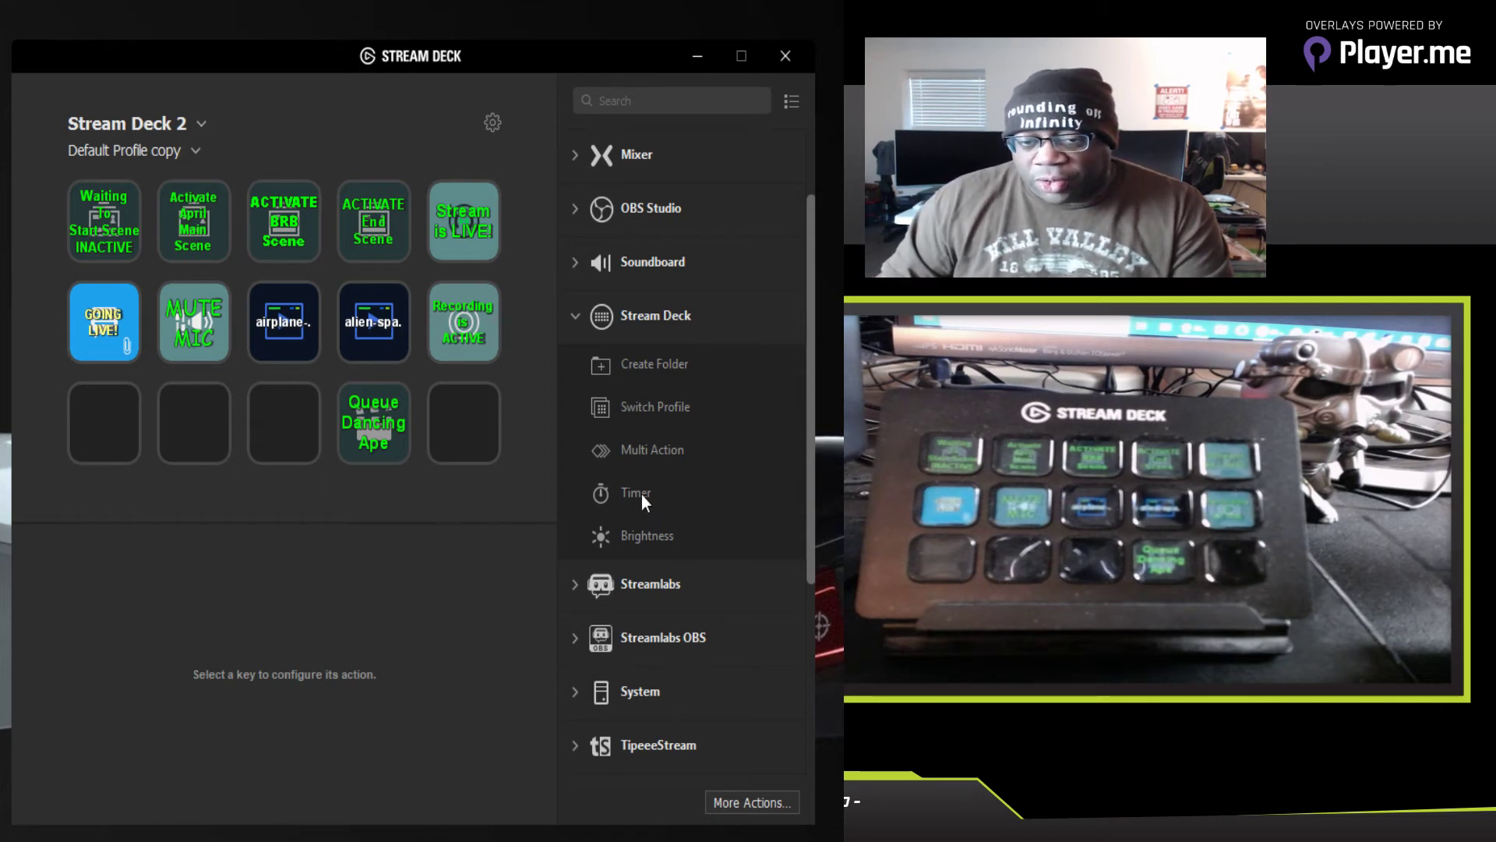
{"action": "left_click_drag", "start_coordinate": [642, 494], "coordinate": [452, 420]}
{"action": "left_click", "coordinate": [512, 507]}
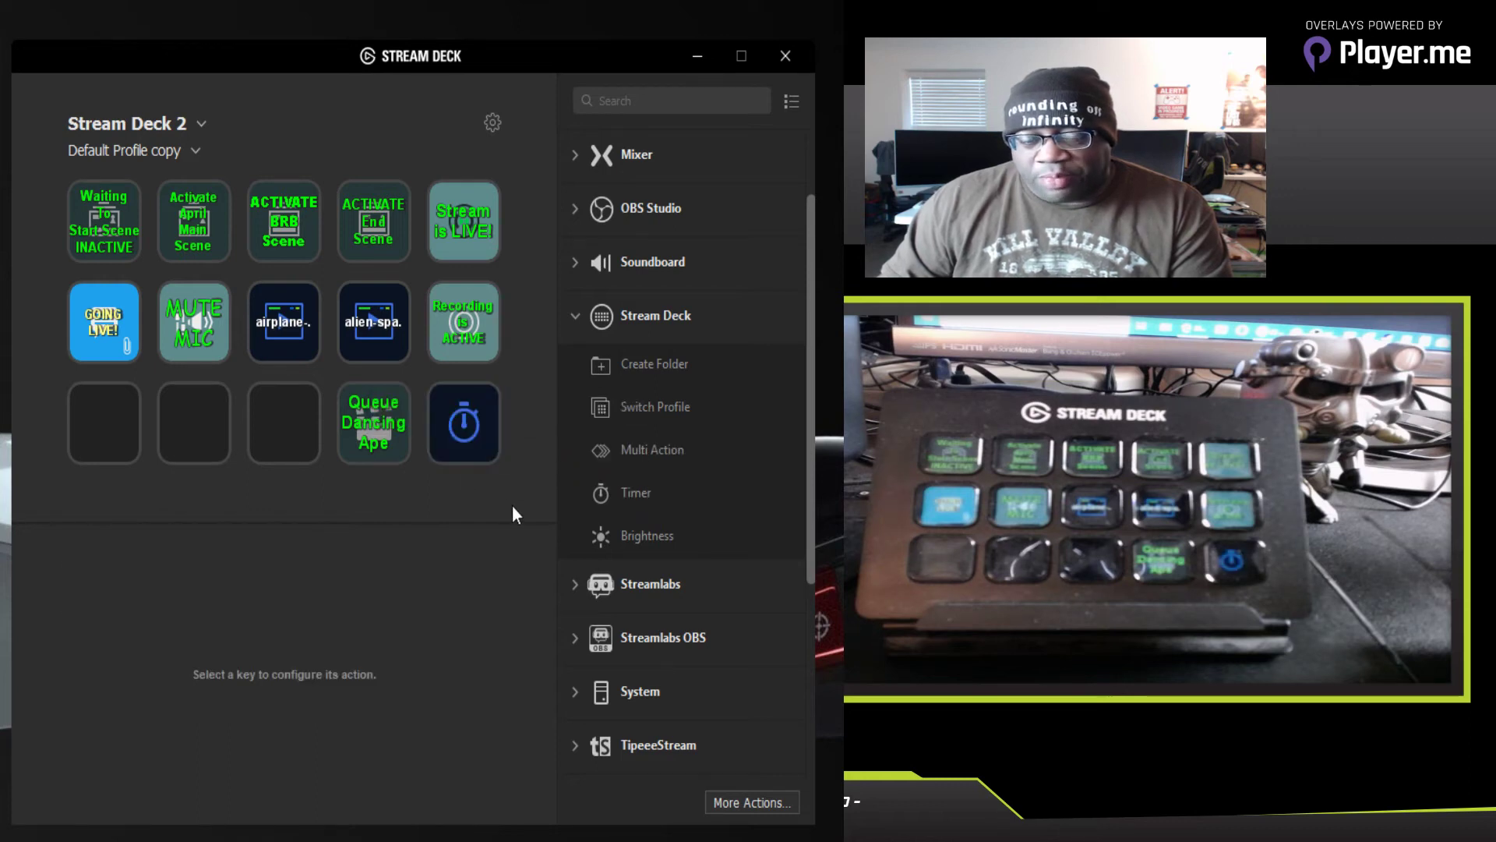
Step: Set the timer key's duration to 1800 seconds, checking the available sounds without changing the selection
{"action": "left_click", "coordinate": [493, 435]}
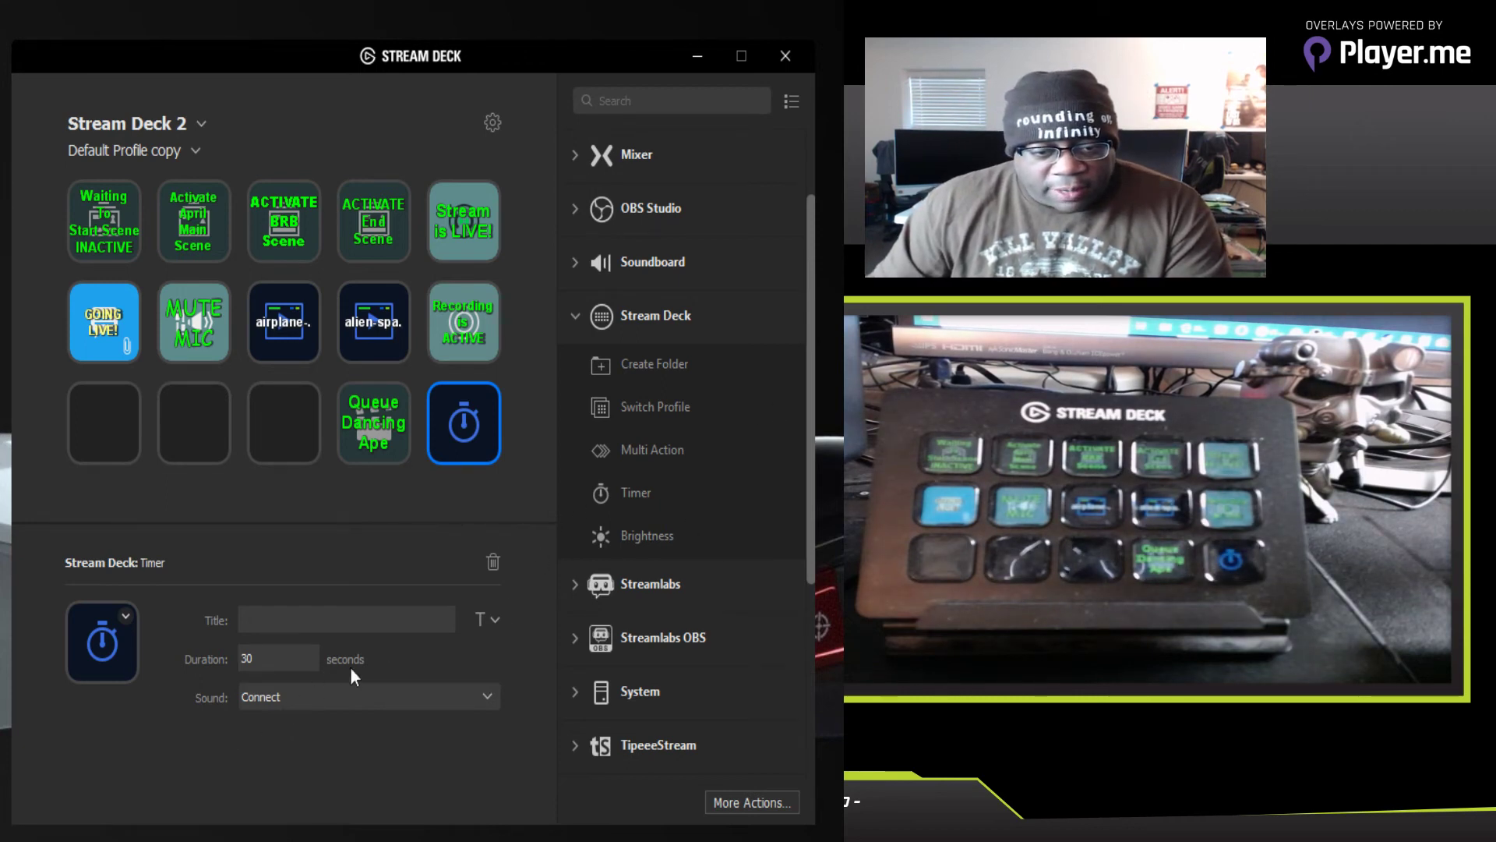
{"action": "left_click", "coordinate": [359, 699]}
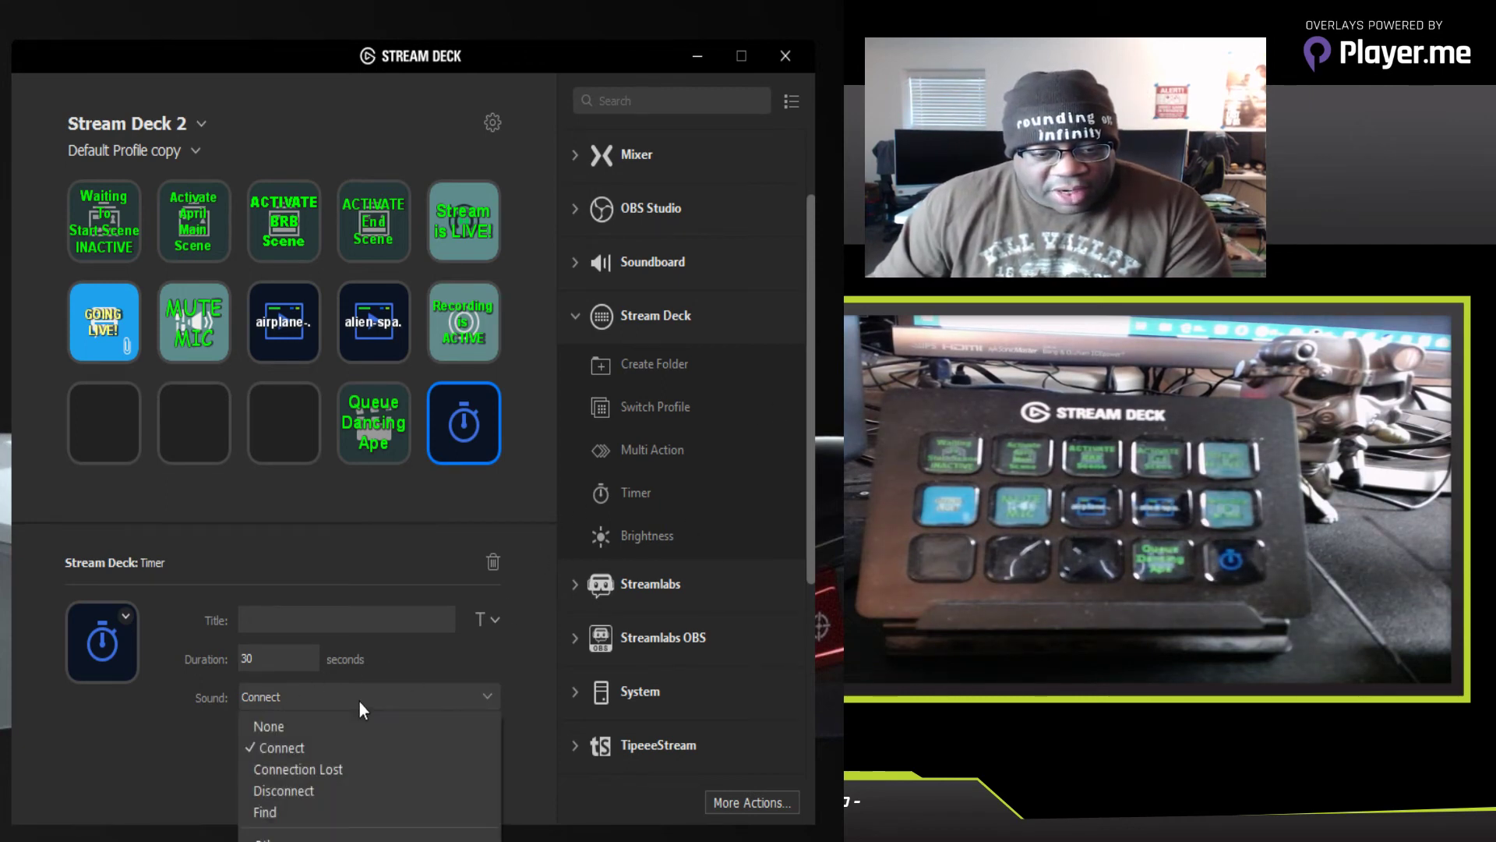
{"action": "left_click", "coordinate": [358, 700]}
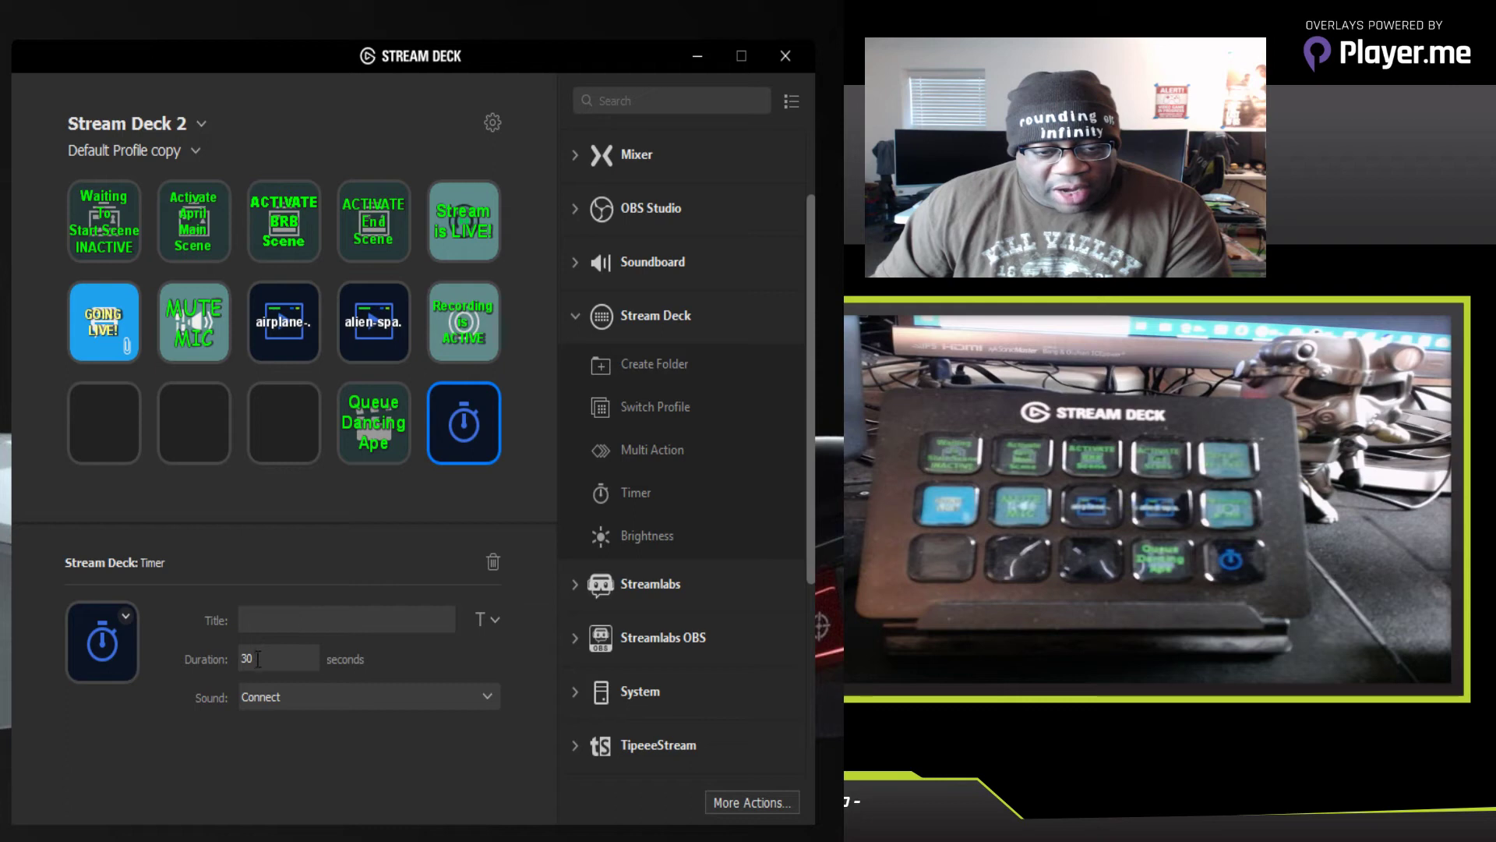
{"action": "left_click_drag", "start_coordinate": [258, 659], "coordinate": [238, 659]}
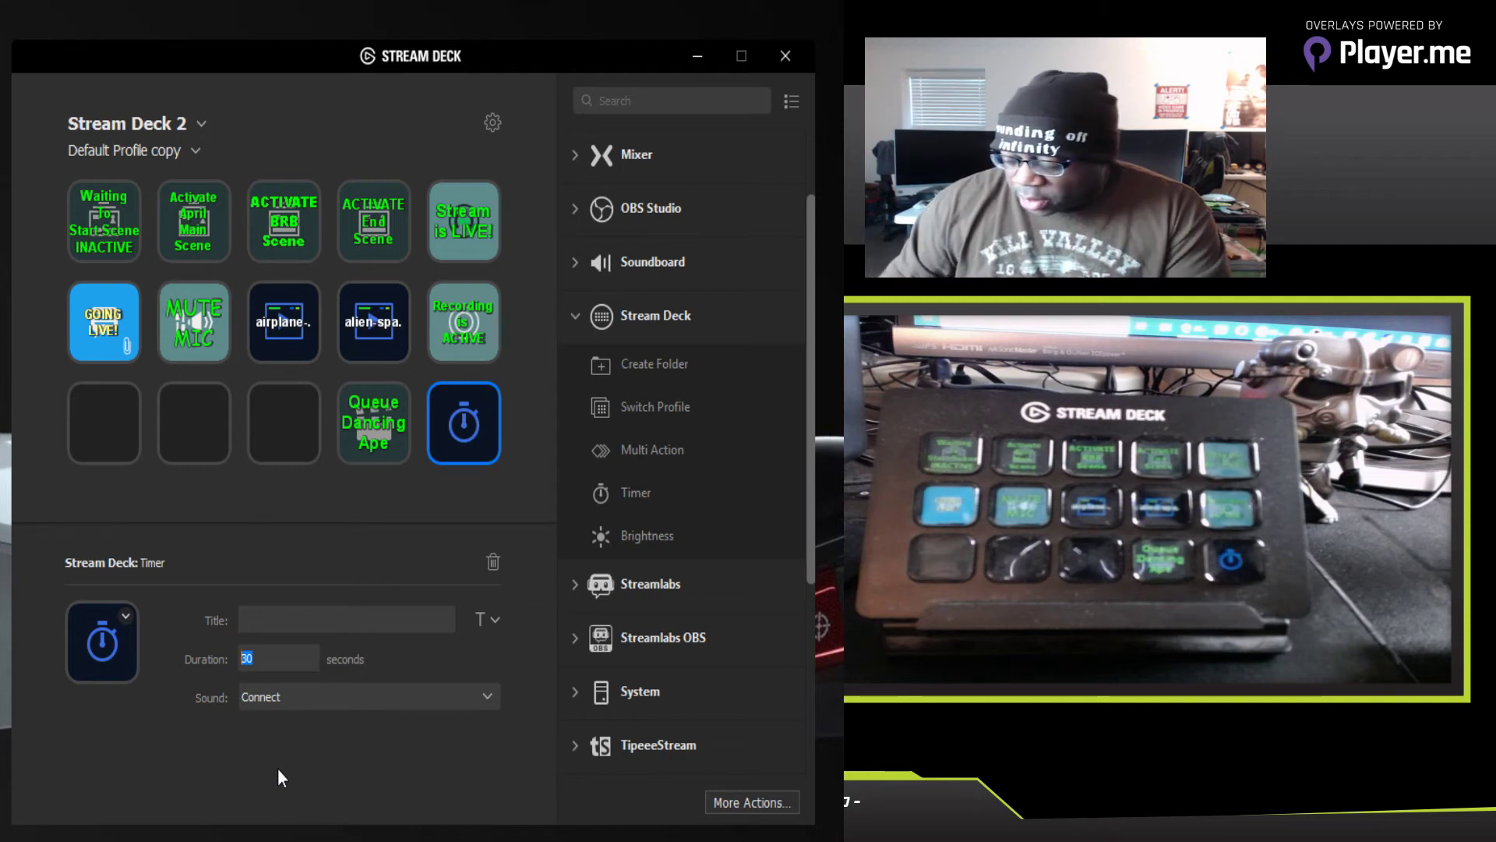
{"action": "type", "text": "1800"}
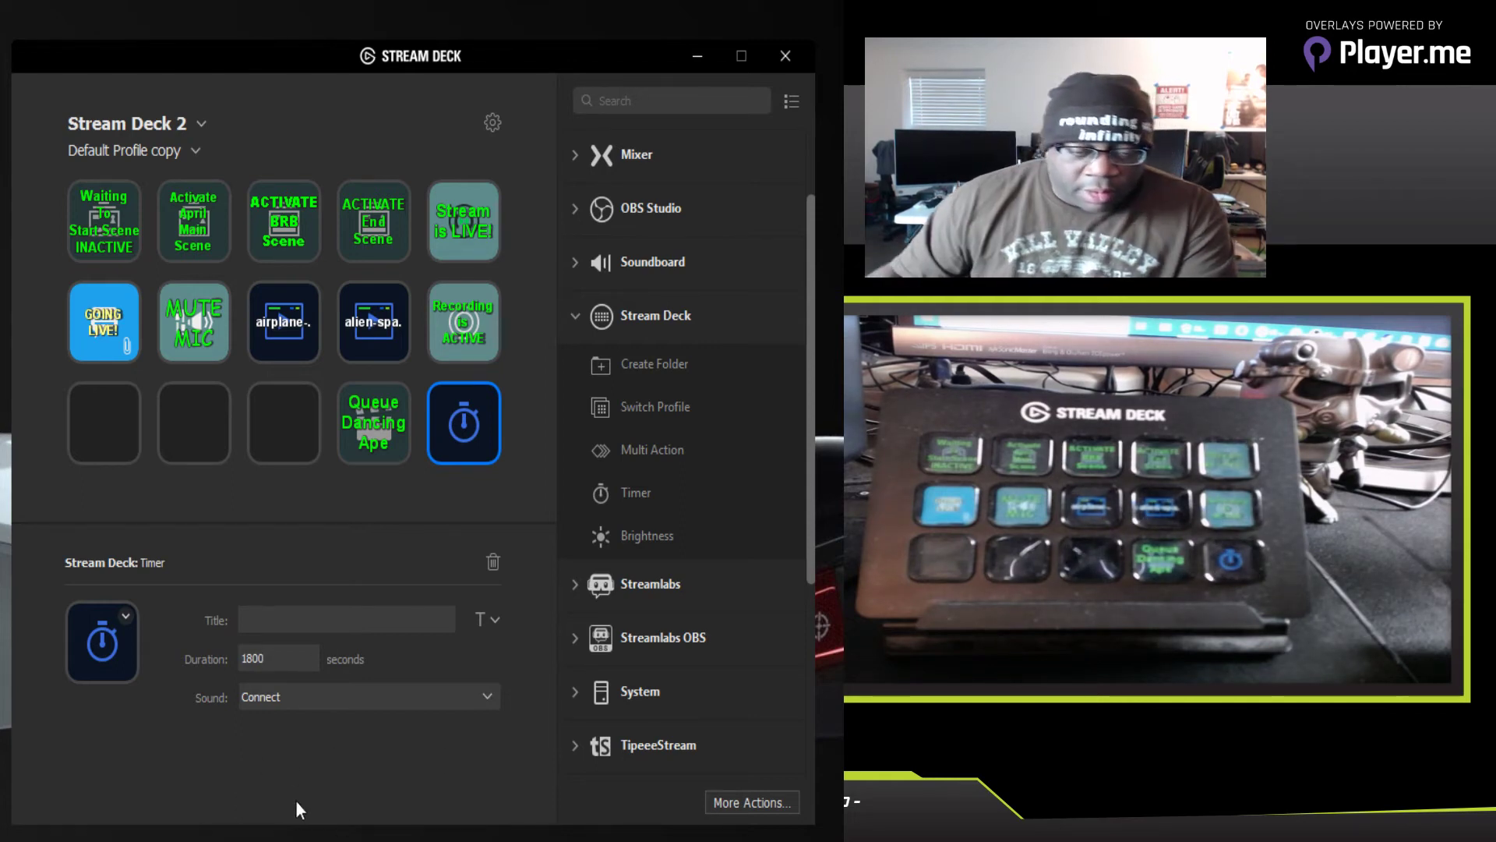
{"action": "left_click", "coordinate": [372, 505]}
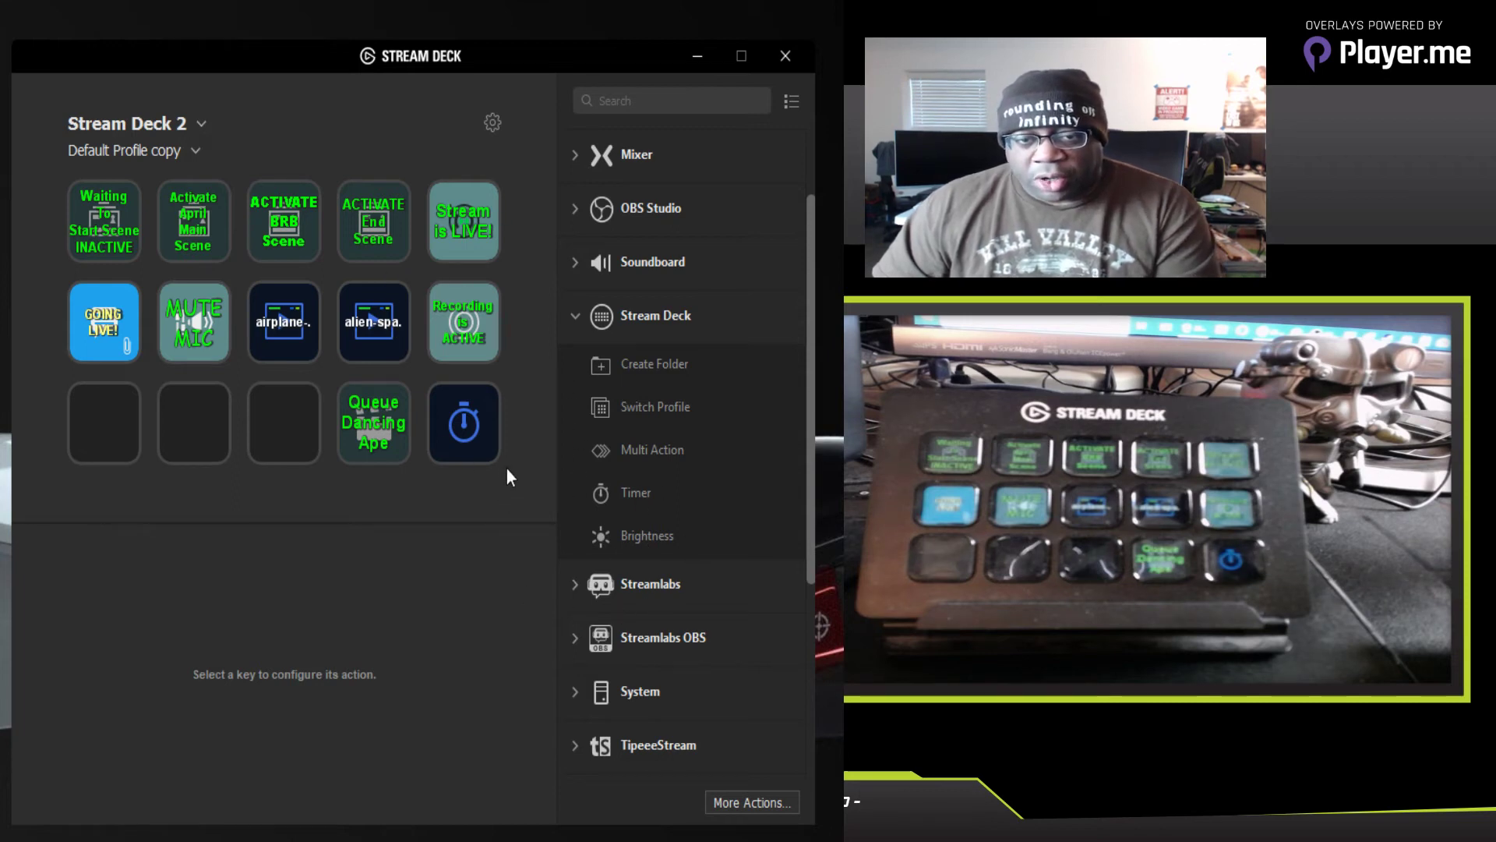
Step: Delete the Timer action from the fifth key of the third row
{"action": "left_click", "coordinate": [463, 429]}
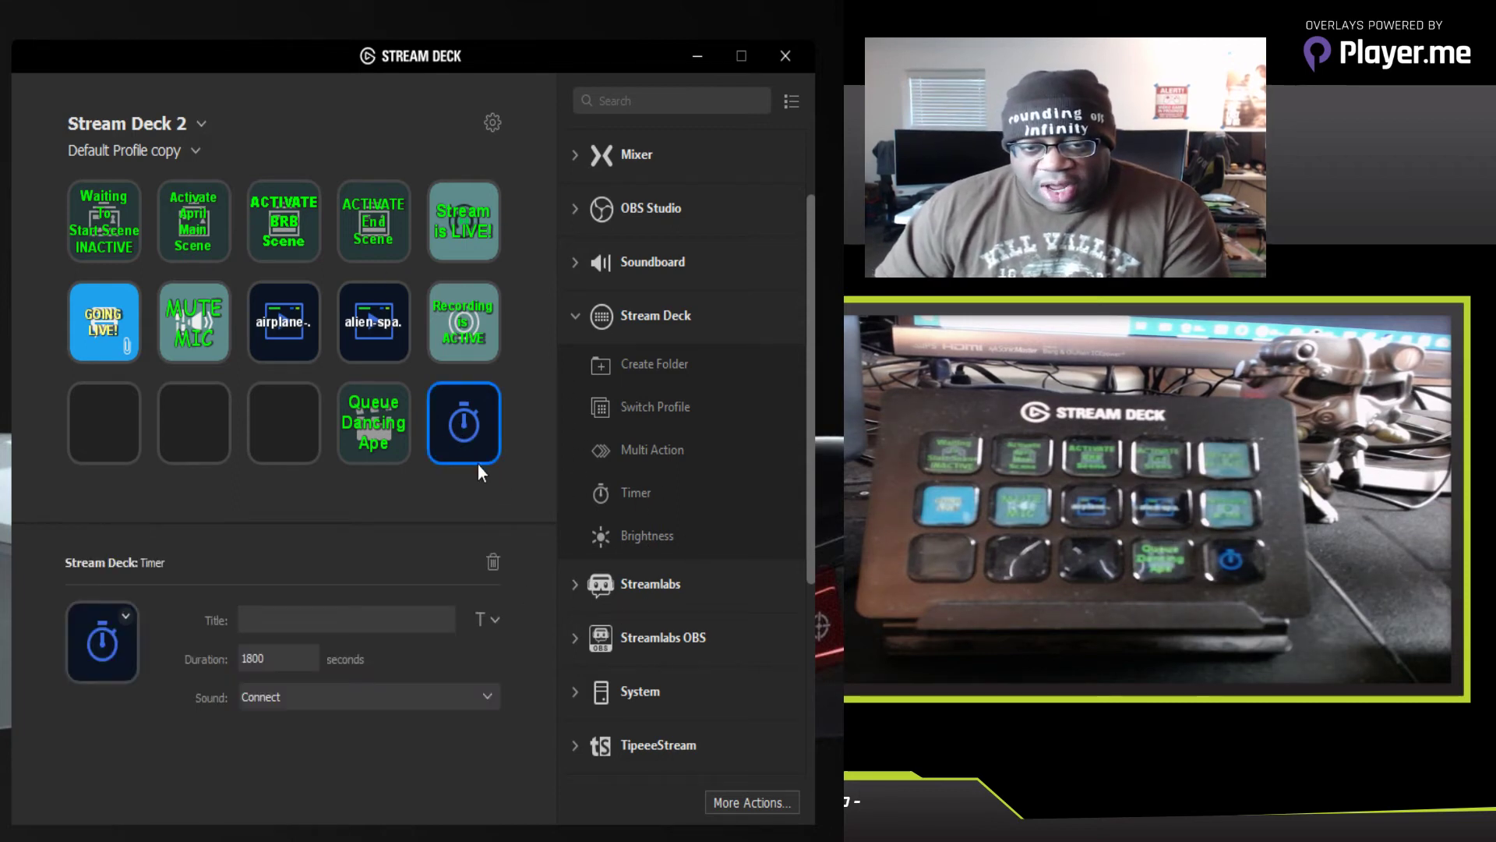
{"action": "left_click", "coordinate": [492, 563]}
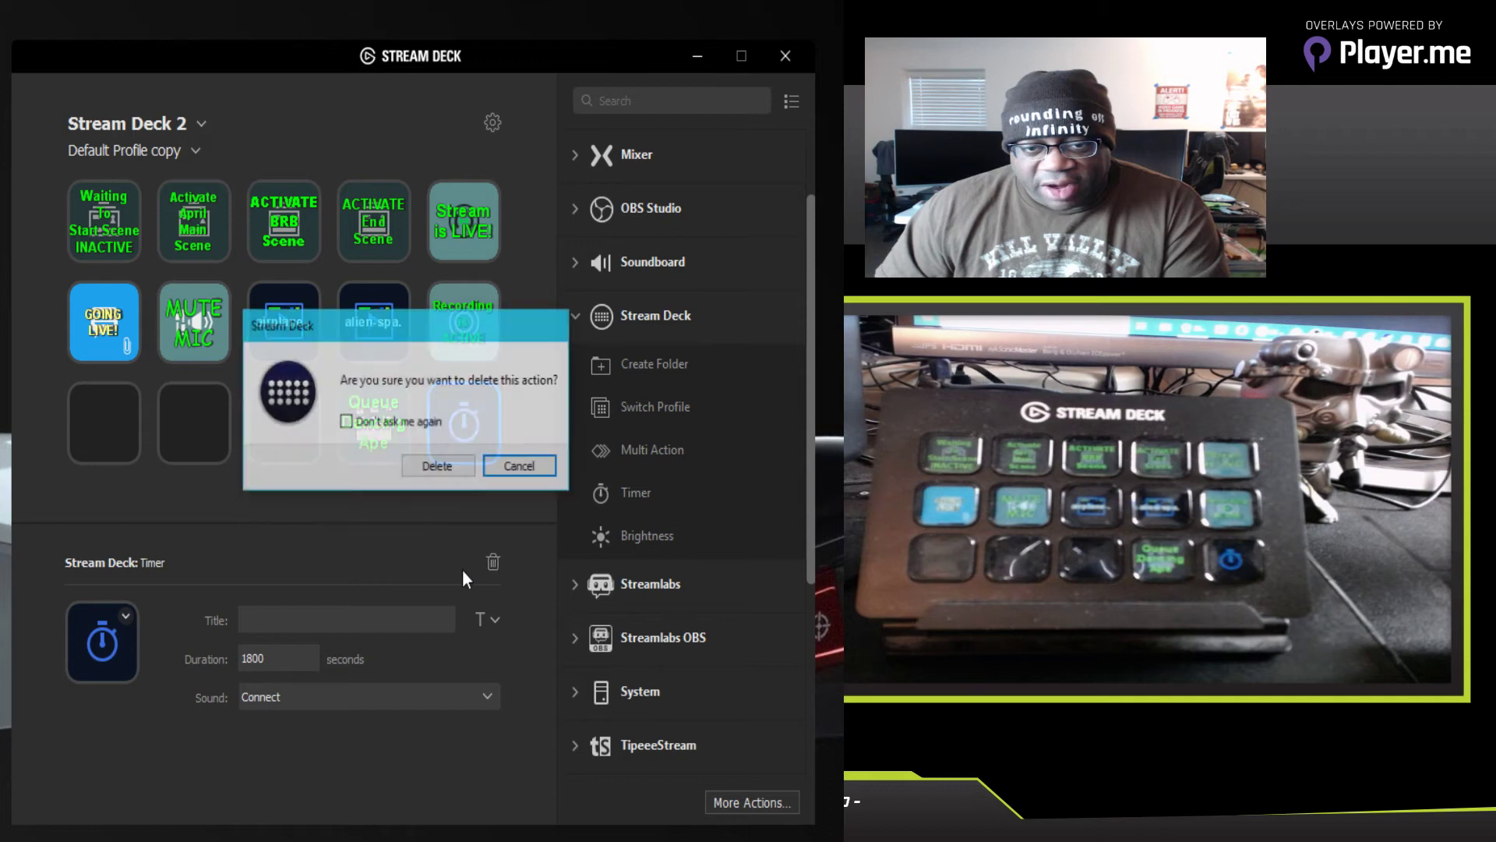
{"action": "left_click", "coordinate": [457, 469]}
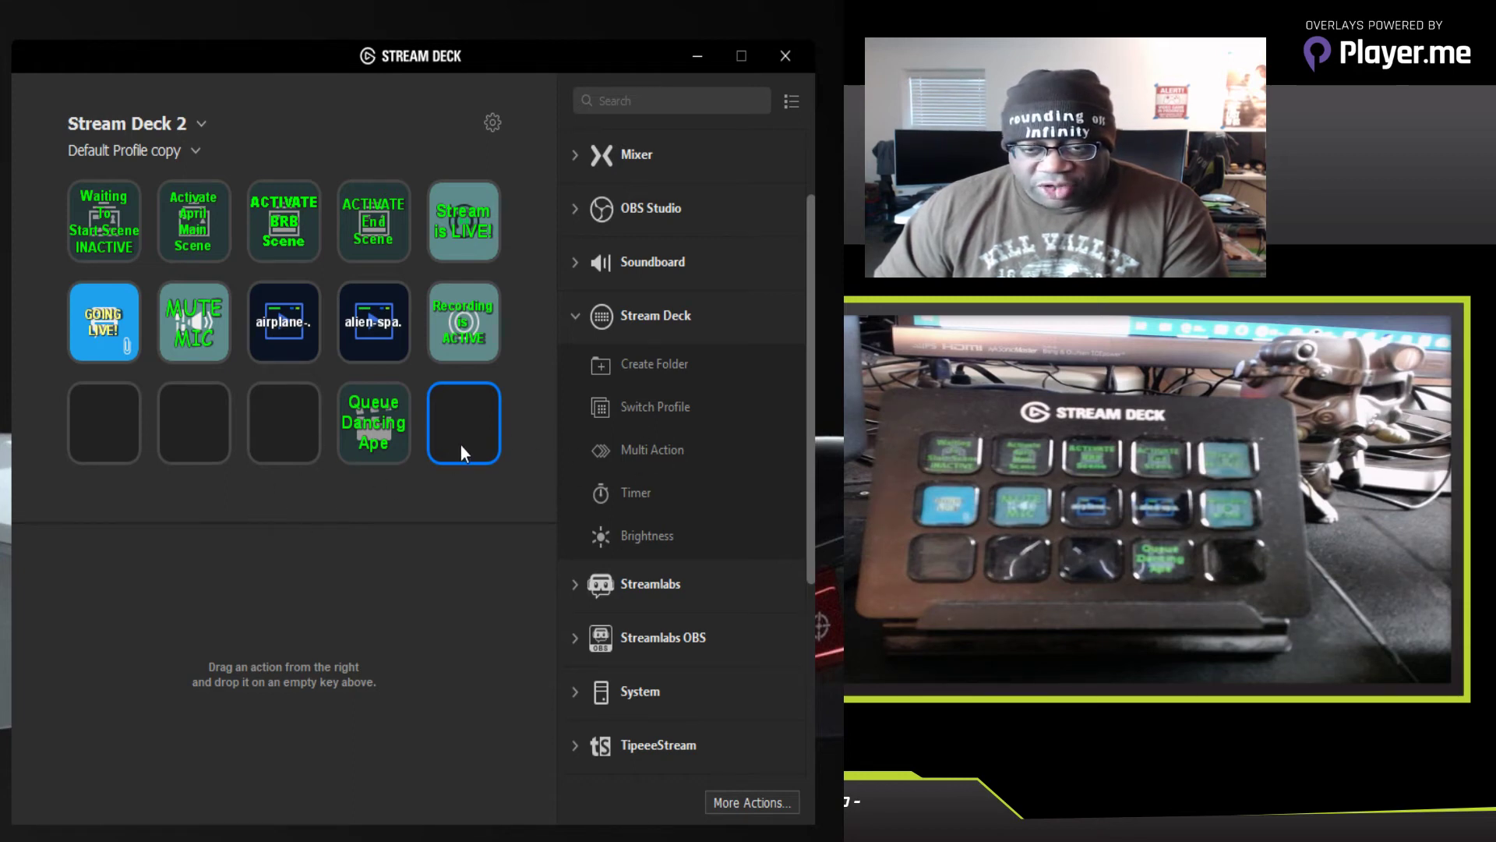
Step: Review the brightness setting in the general preferences, close the preferences and deselect the empty key
{"action": "left_click", "coordinate": [493, 123]}
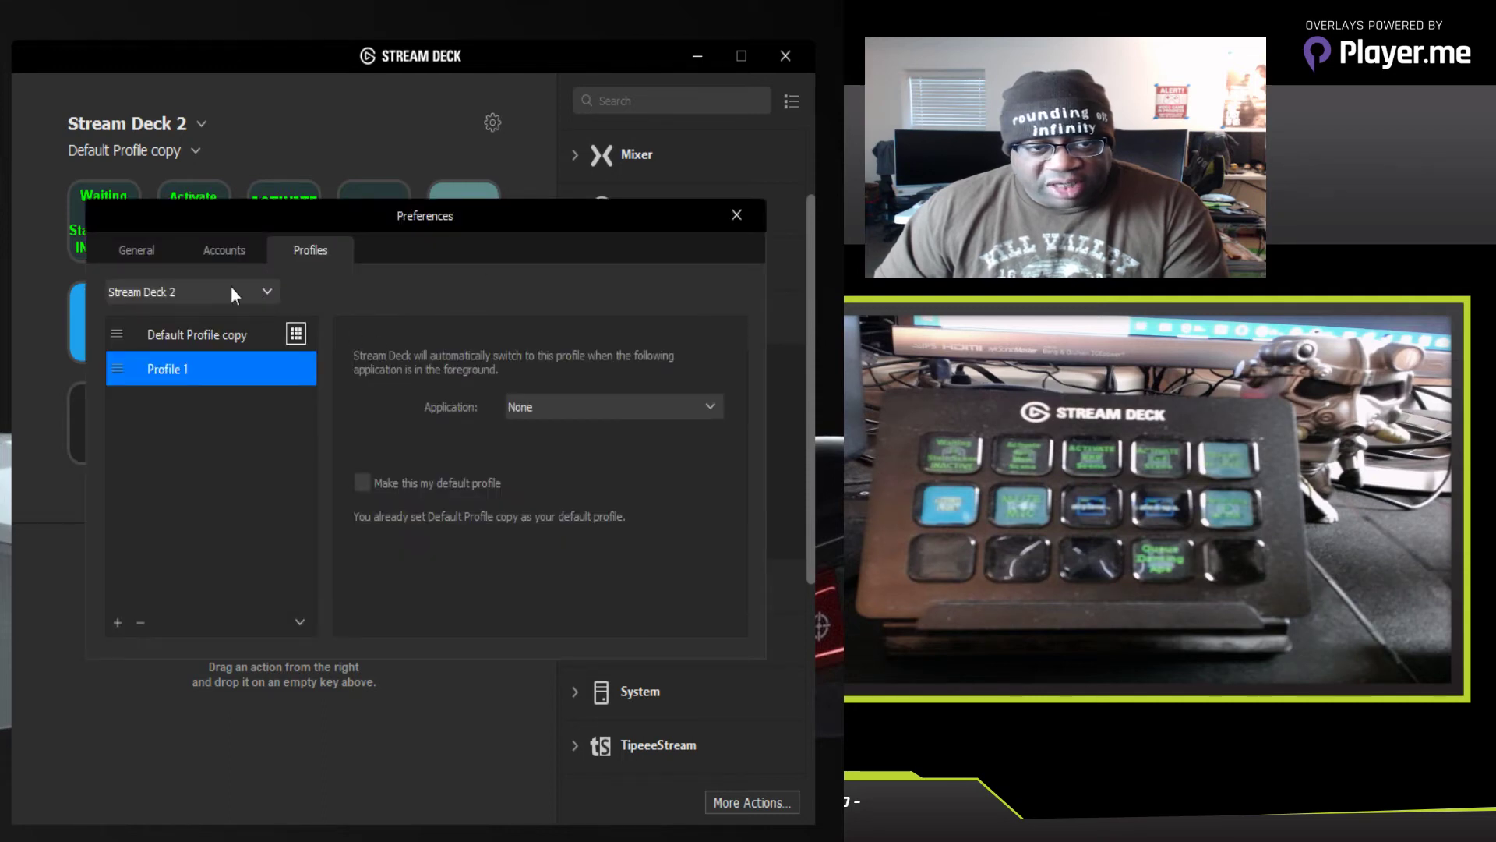
{"action": "left_click", "coordinate": [146, 247]}
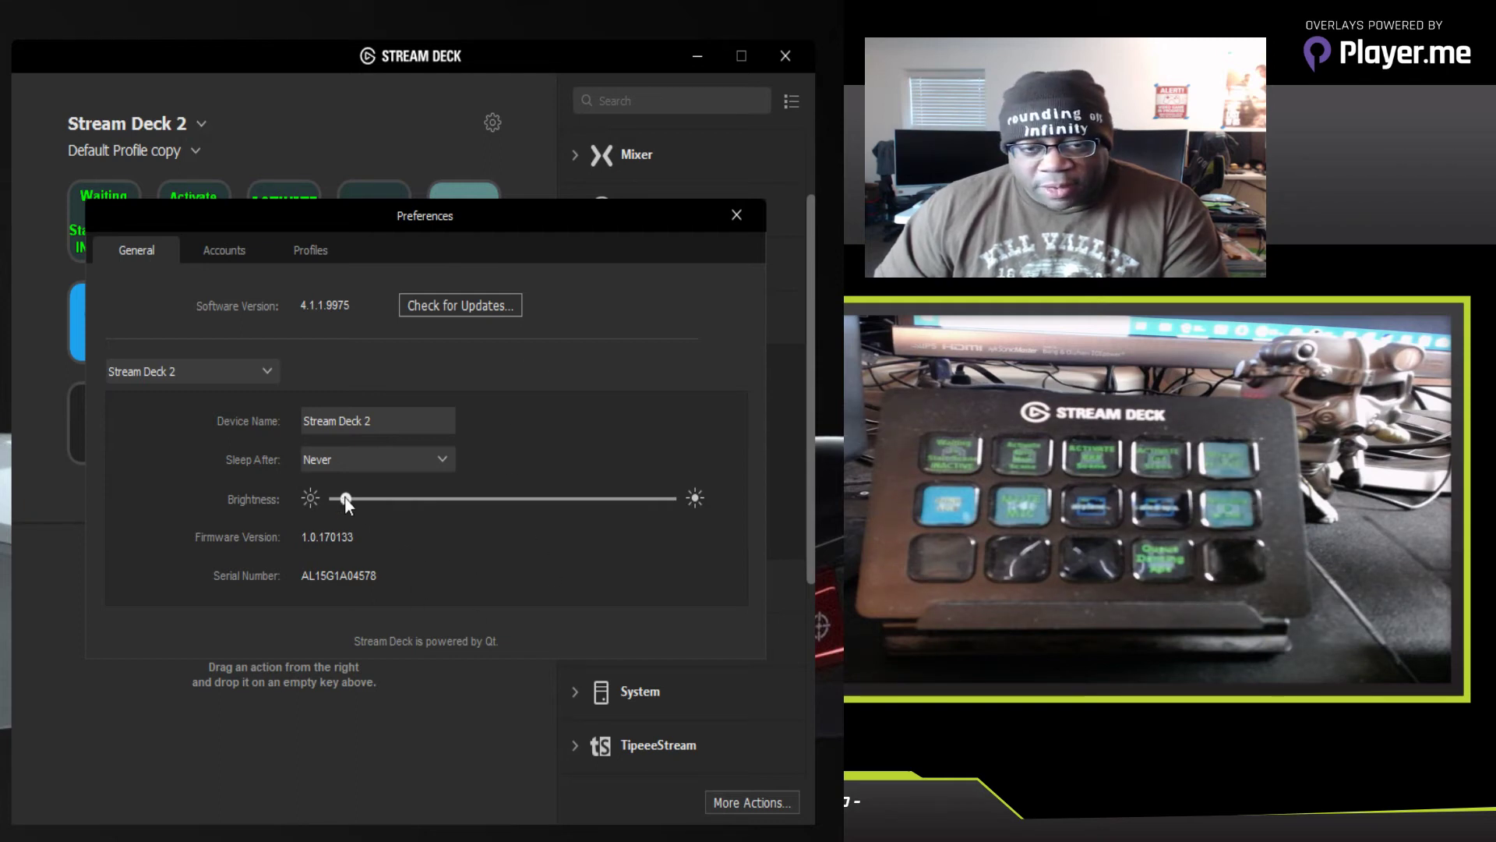
{"action": "mouse_move", "coordinate": [345, 499]}
{"action": "left_mouse_down"}
{"action": "mouse_move", "coordinate": [692, 503]}
{"action": "mouse_move", "coordinate": [342, 501]}
{"action": "left_mouse_up"}
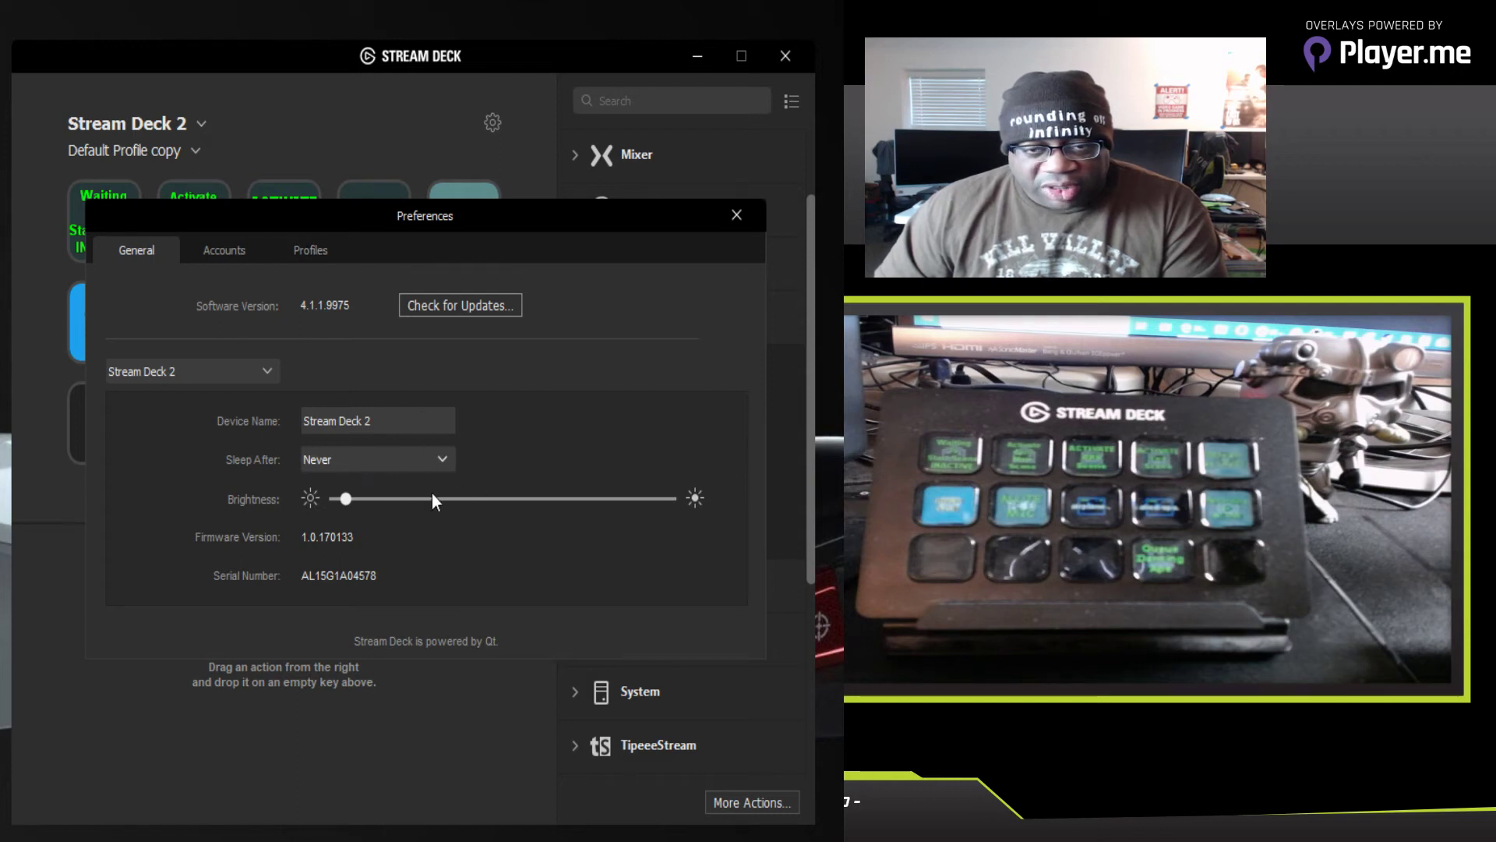
{"action": "left_click", "coordinate": [737, 221]}
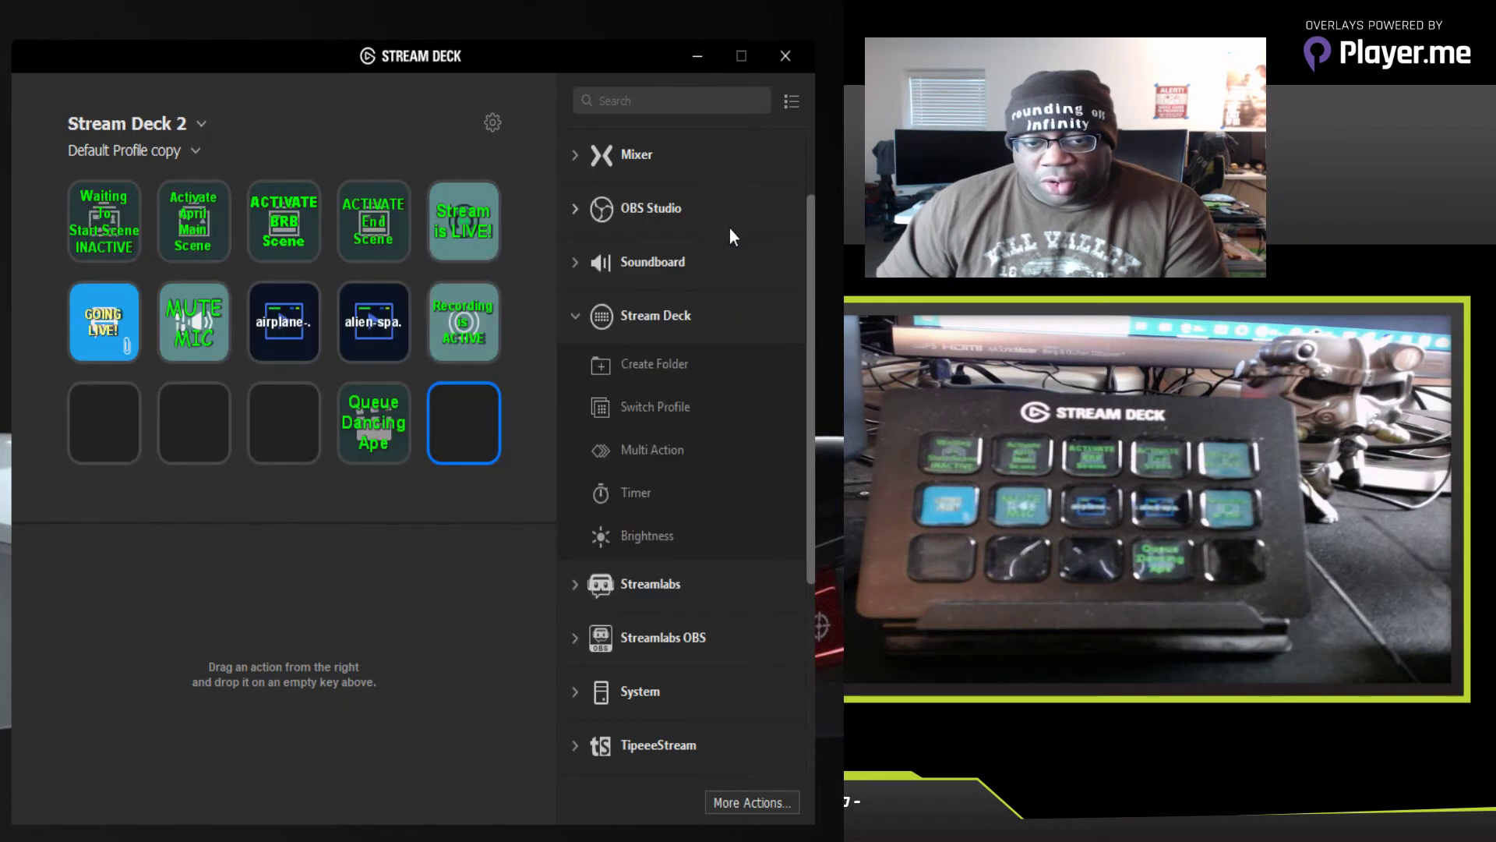
{"action": "left_click", "coordinate": [503, 498]}
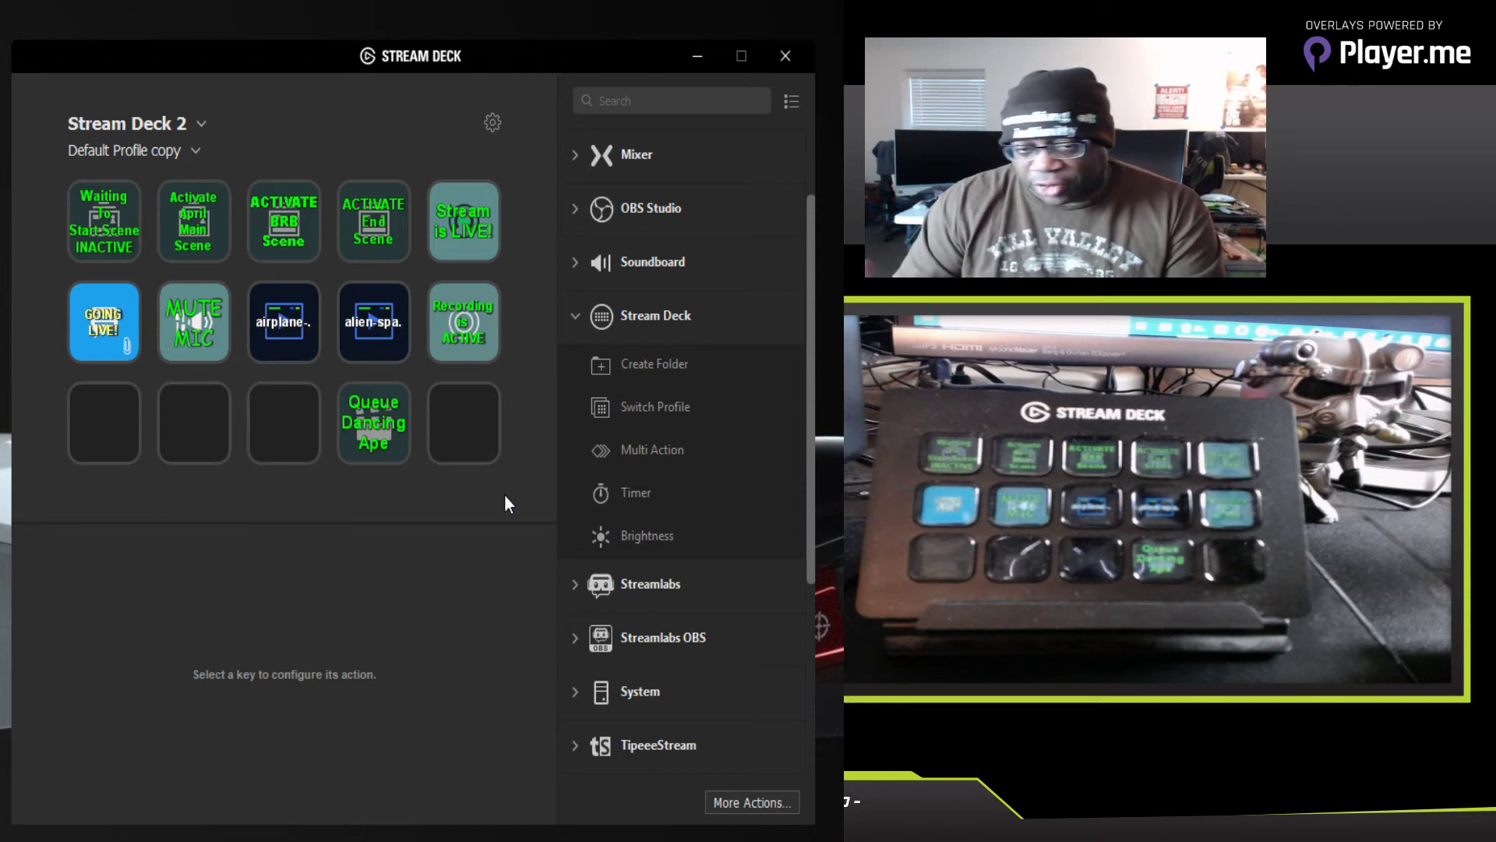
Step: Examine the actions offered in the Streamlabs, Streamlabs OBS, System and TipeeeStream categories
{"action": "left_click", "coordinate": [575, 318]}
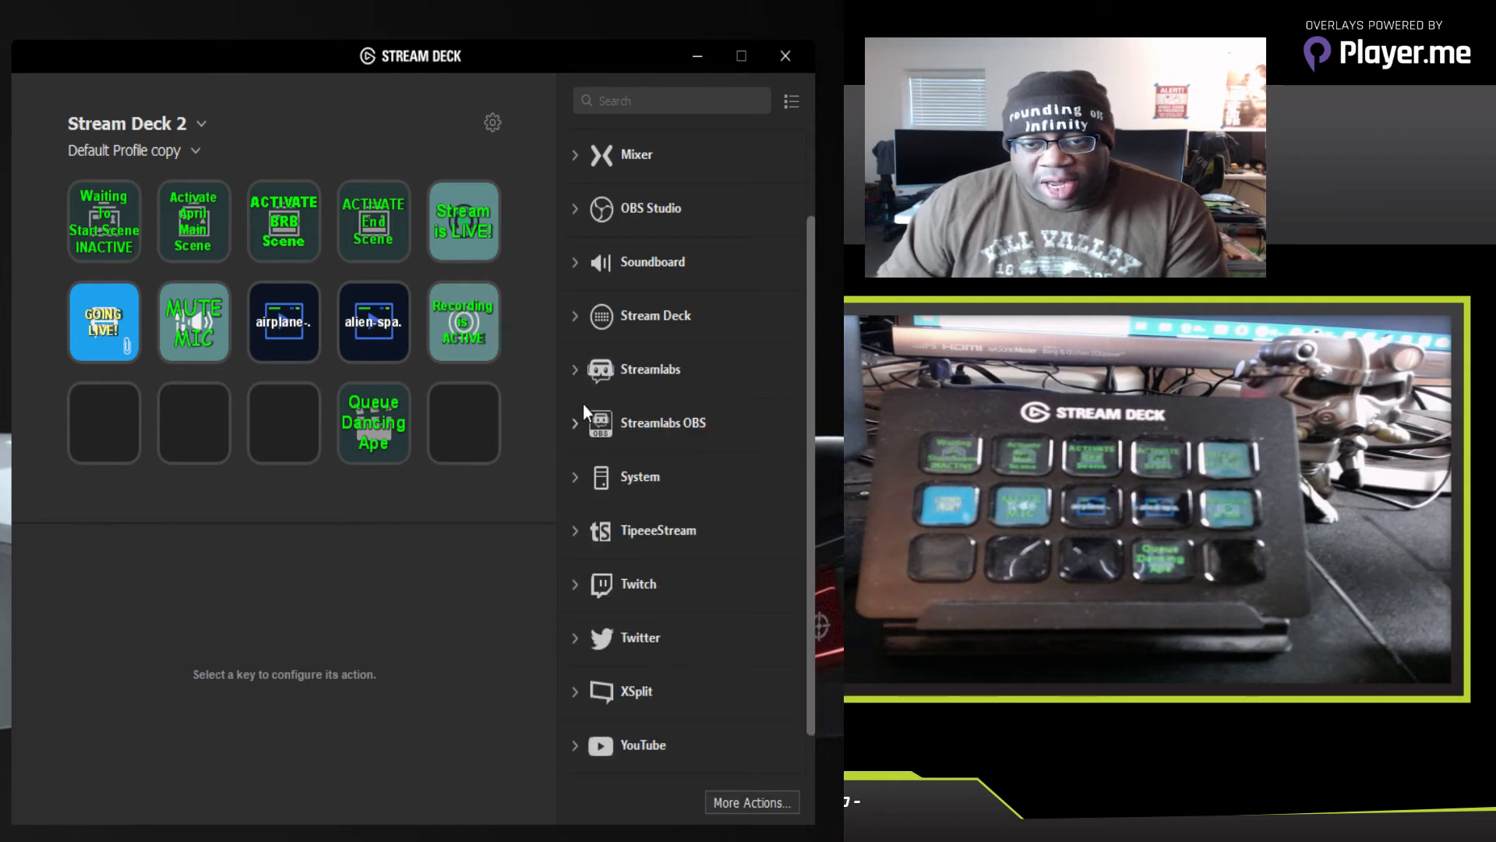
{"action": "left_click", "coordinate": [576, 369]}
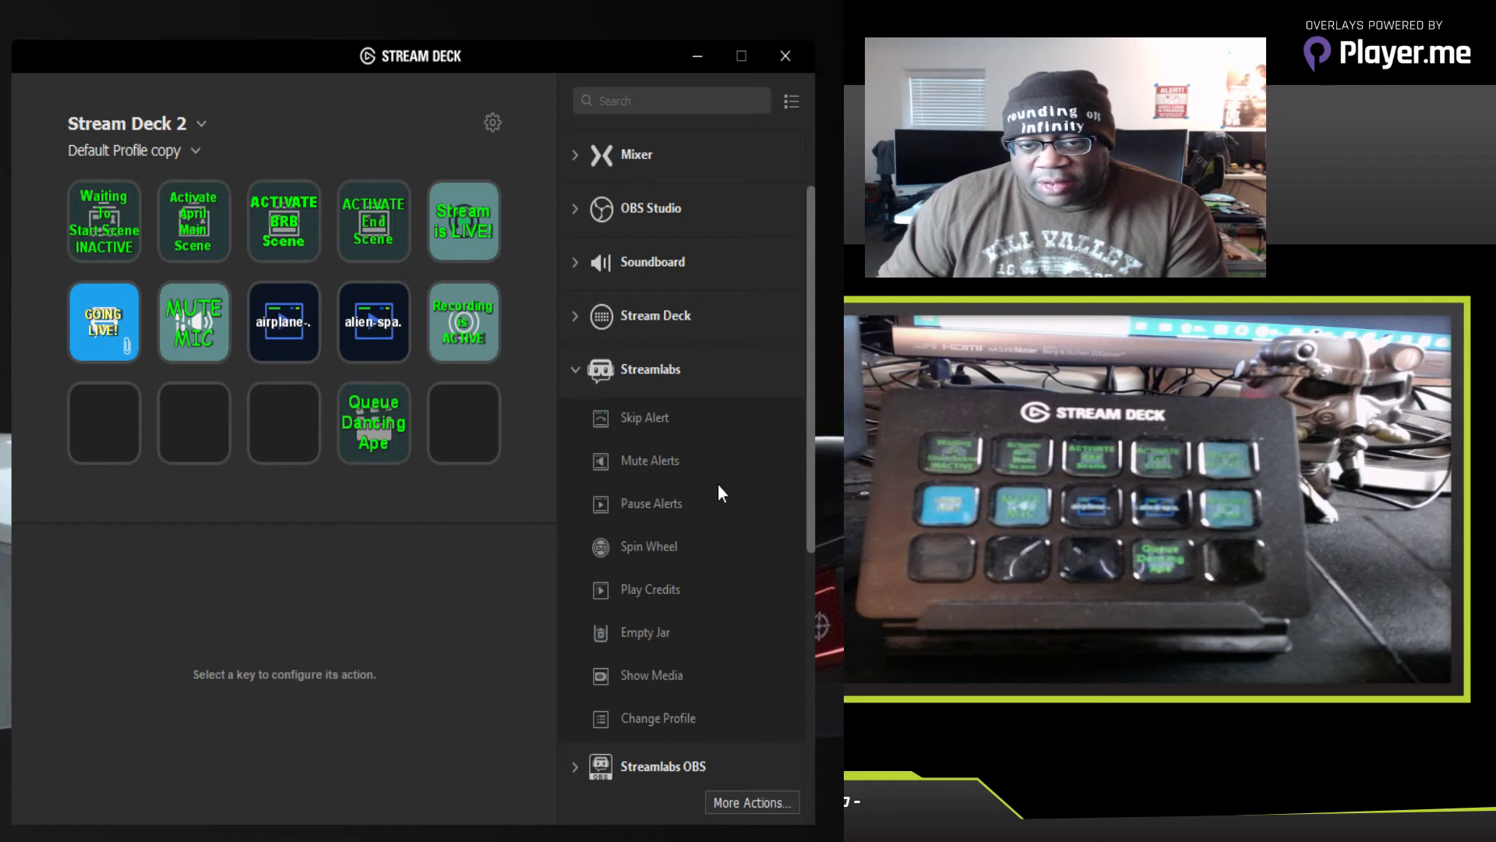
{"action": "scroll", "coordinate": [715, 456], "scroll_direction": "down", "scroll_amount": 2}
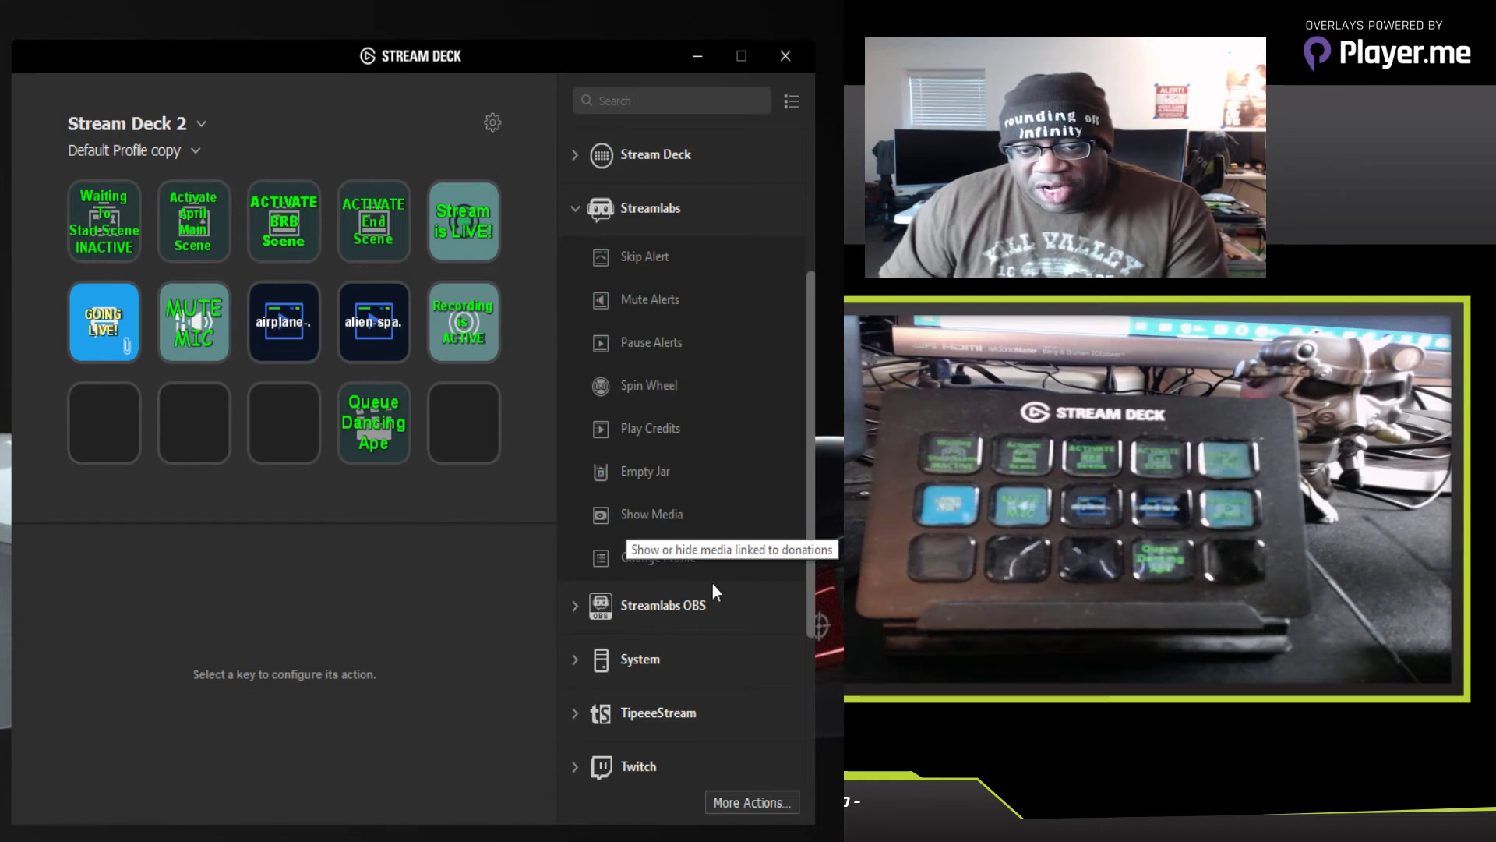
{"action": "left_click", "coordinate": [573, 212]}
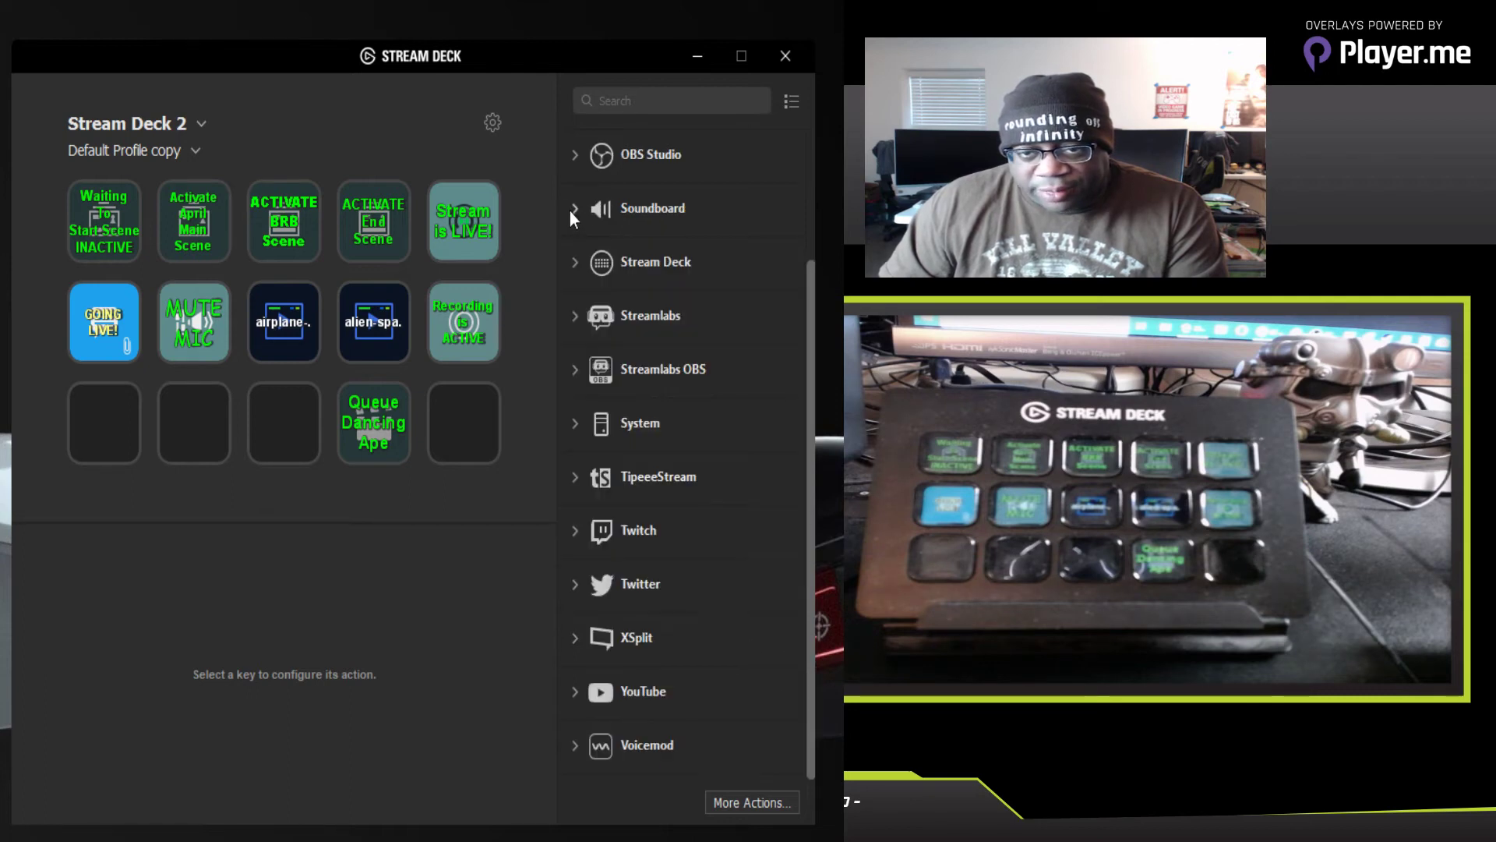
{"action": "left_click", "coordinate": [577, 368]}
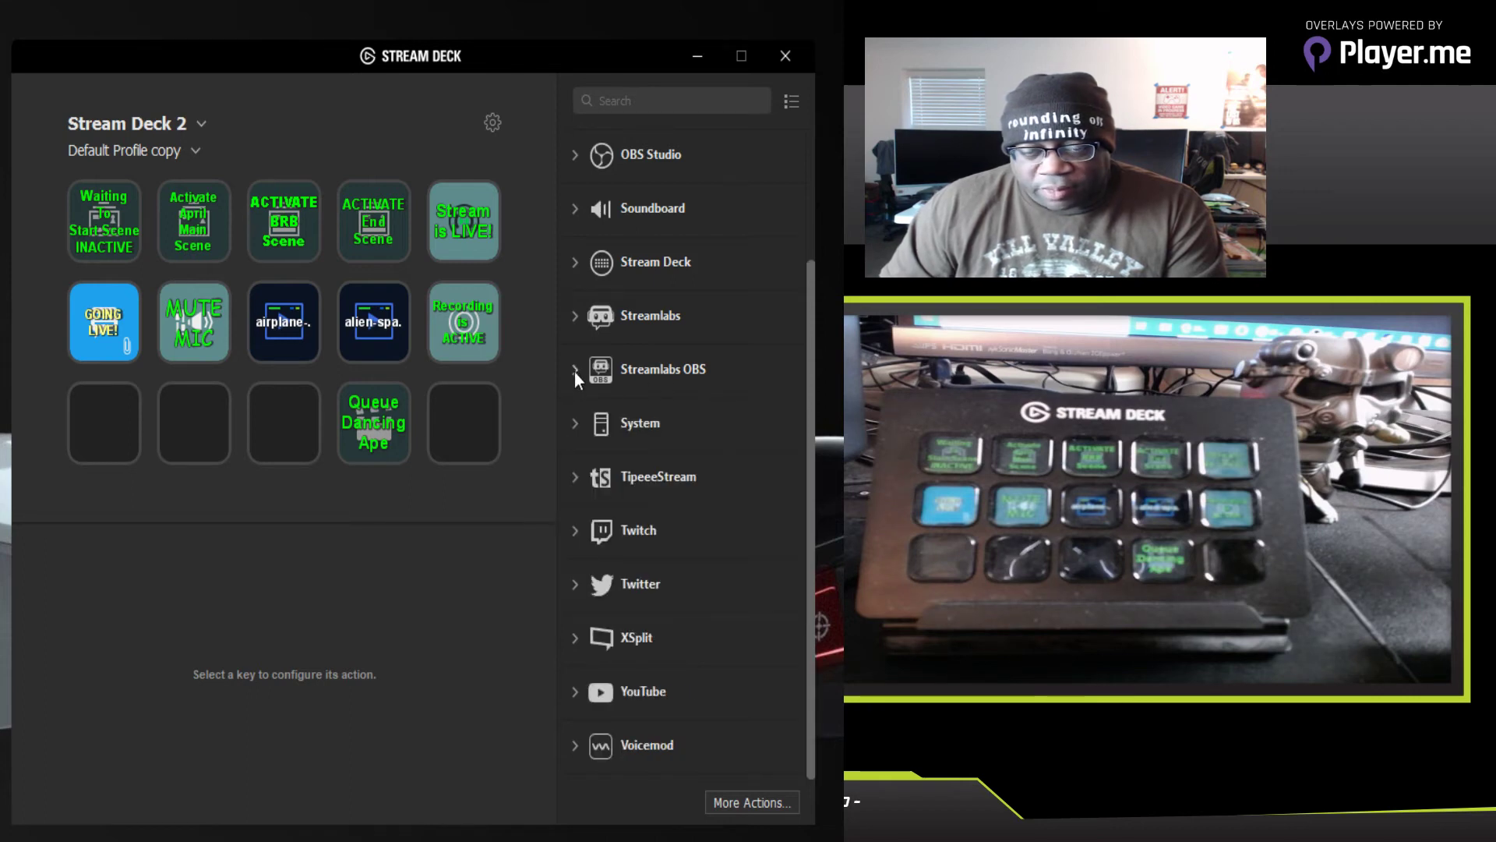
{"action": "left_click", "coordinate": [576, 421]}
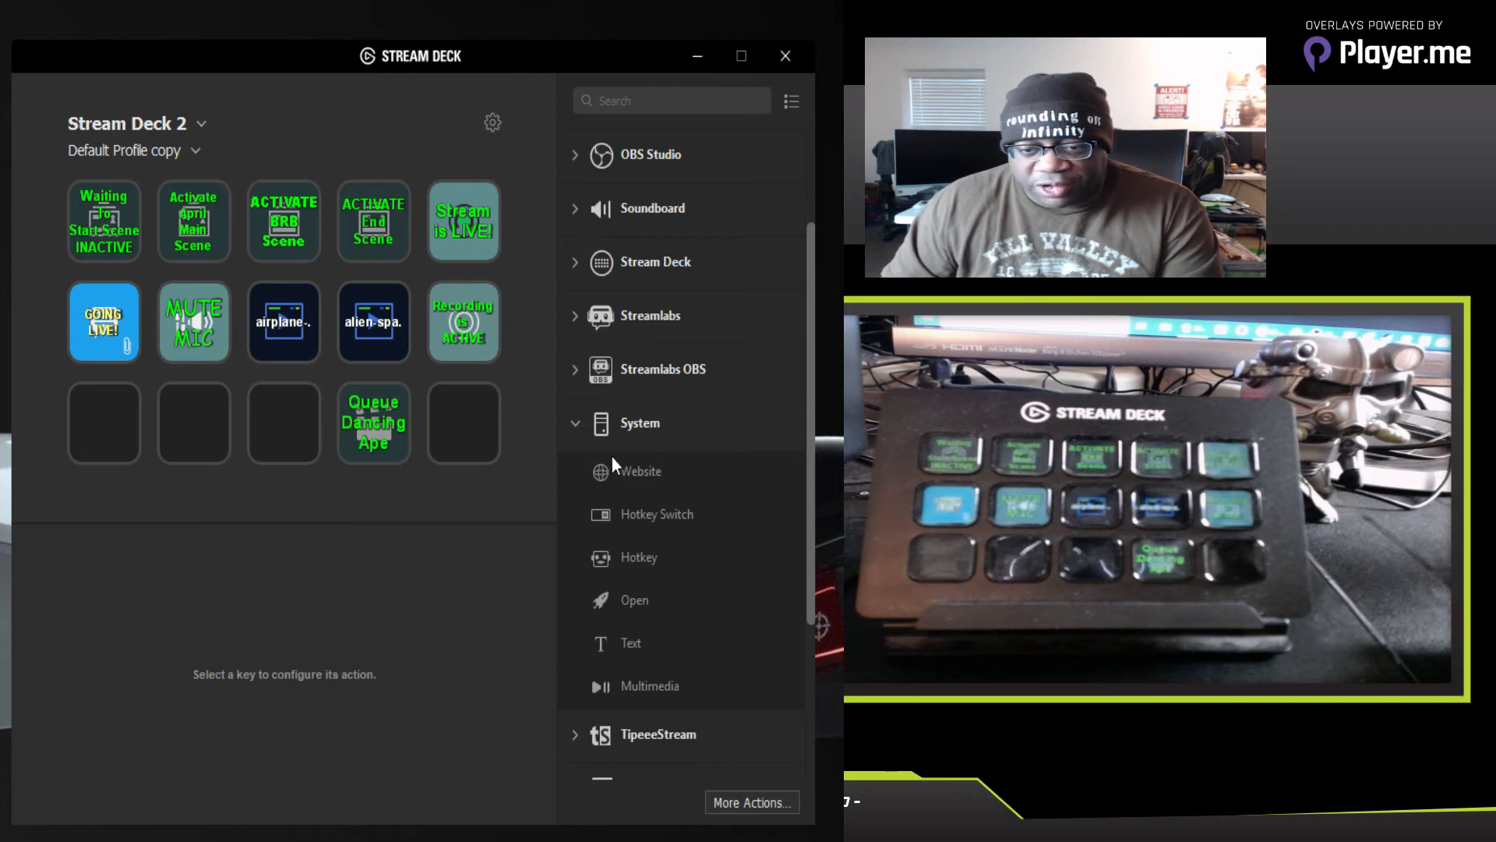
{"action": "left_click", "coordinate": [575, 427]}
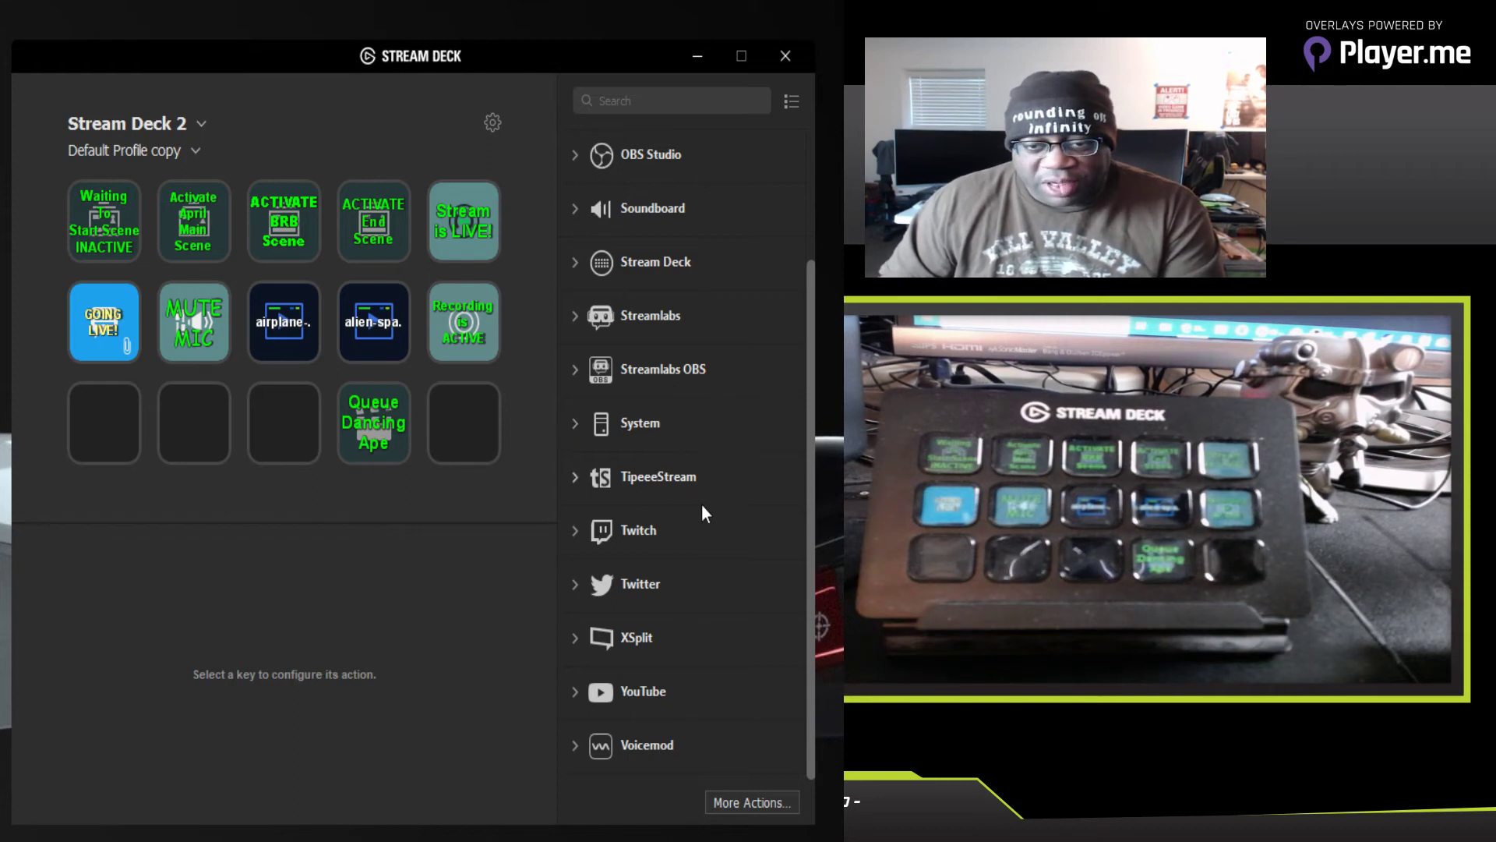
{"action": "left_click", "coordinate": [574, 477]}
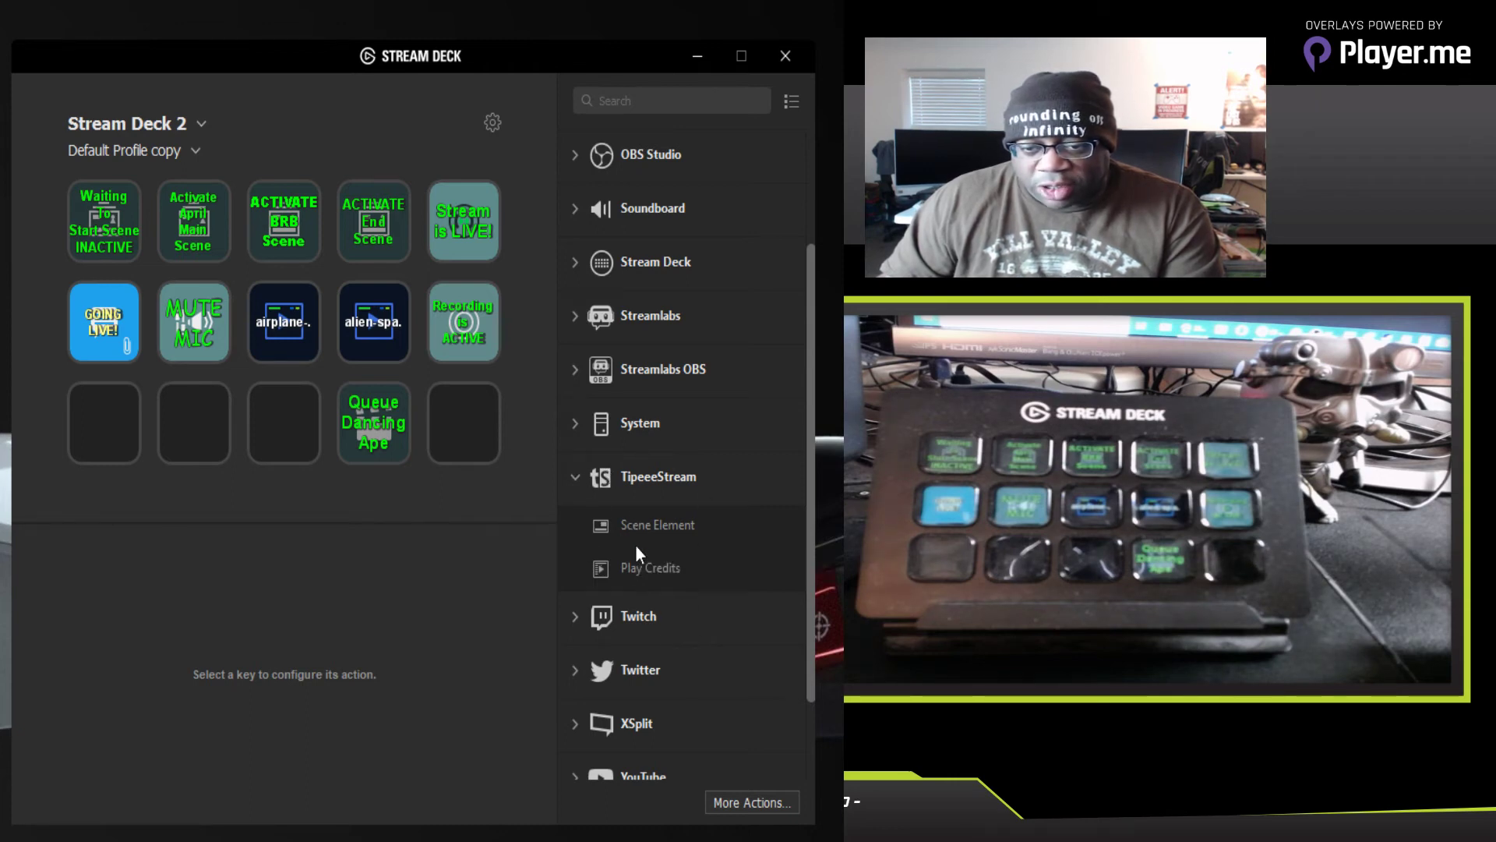
{"action": "left_click", "coordinate": [574, 476]}
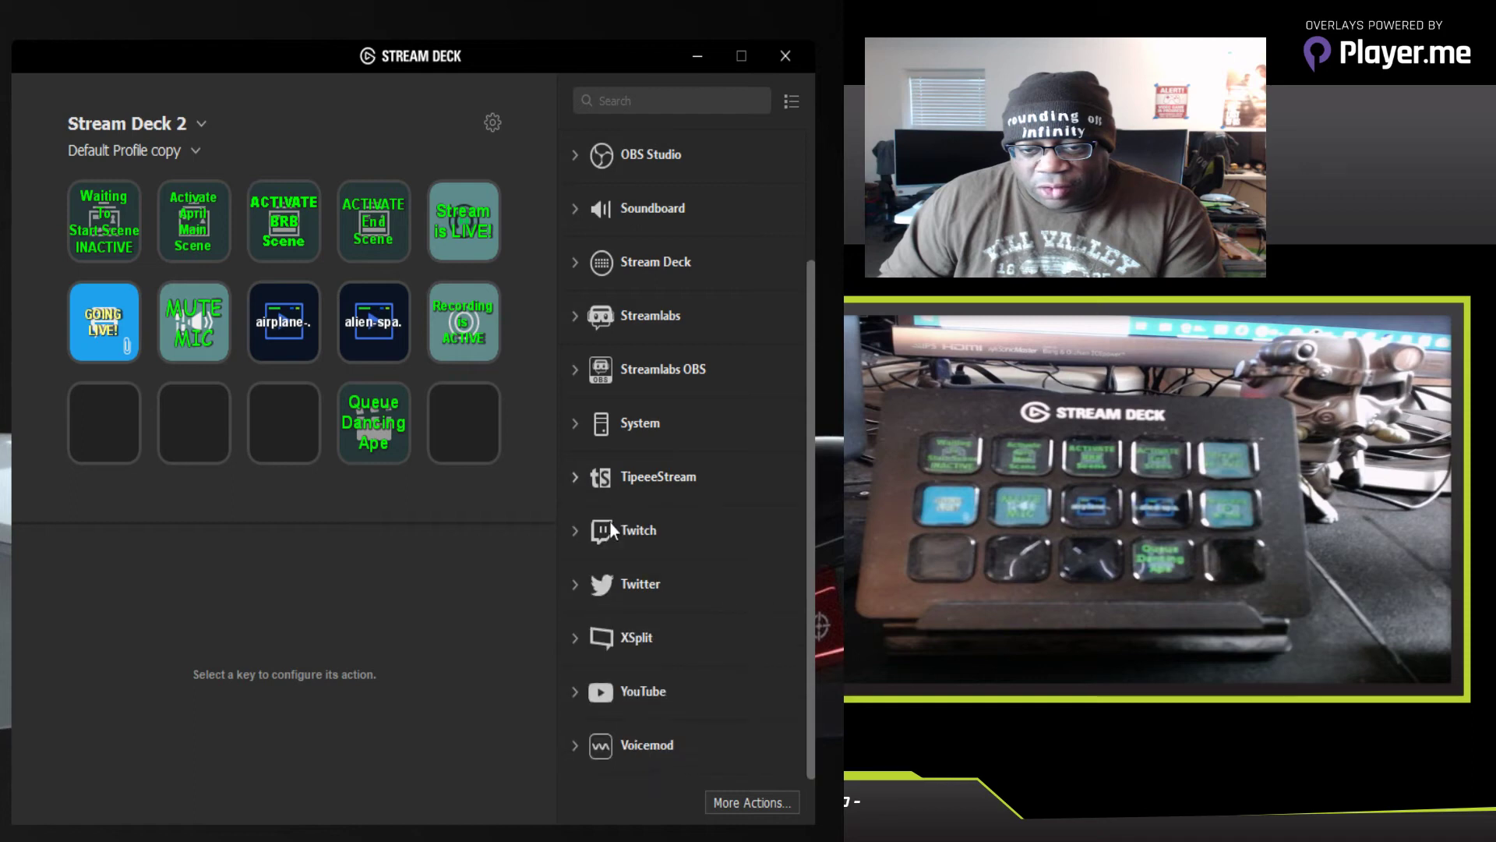
Step: Examine the full list of Twitch actions, from Chat Message to Open Last Clip
{"action": "left_click", "coordinate": [576, 531]}
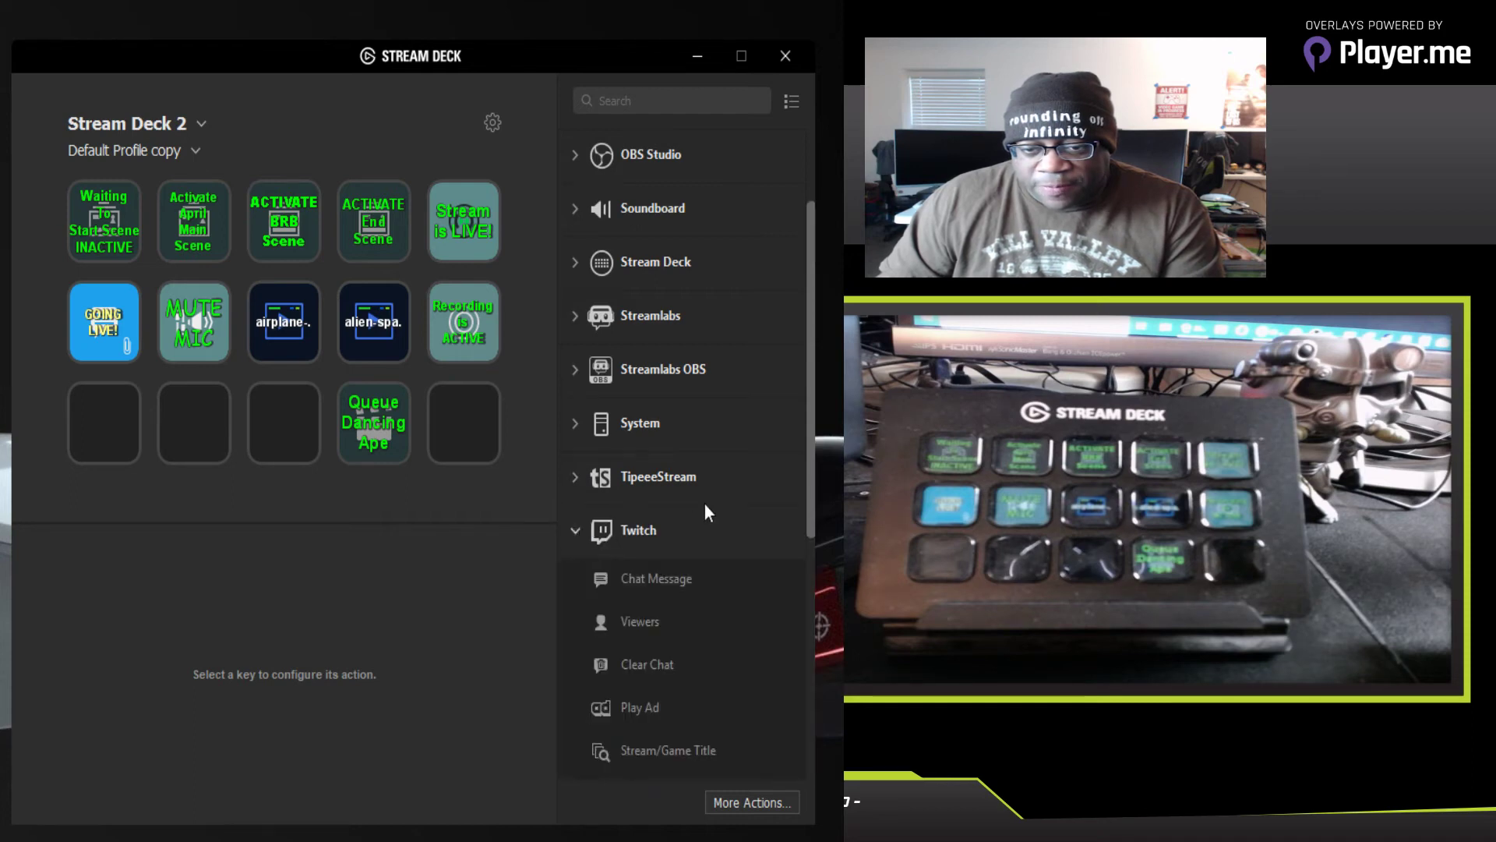
{"action": "scroll", "coordinate": [740, 516], "scroll_direction": "down", "scroll_amount": 2}
{"action": "scroll", "coordinate": [752, 534], "scroll_direction": "down", "scroll_amount": 2}
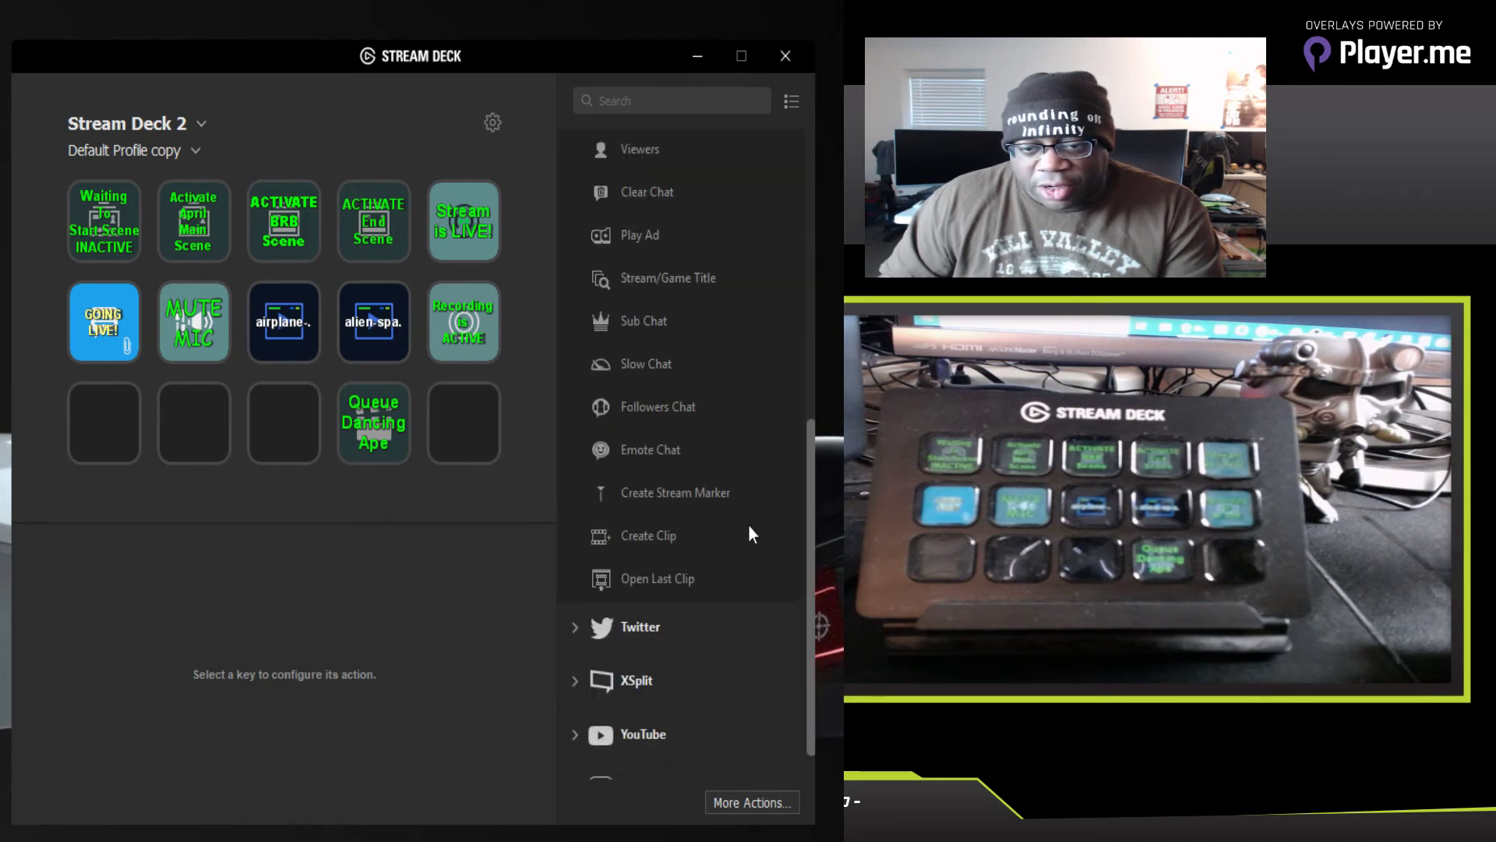
{"action": "scroll", "coordinate": [753, 534], "scroll_direction": "up", "scroll_amount": 5}
{"action": "scroll", "coordinate": [749, 527], "scroll_direction": "up", "scroll_amount": 2}
{"action": "scroll", "coordinate": [749, 528], "scroll_direction": "down", "scroll_amount": 4}
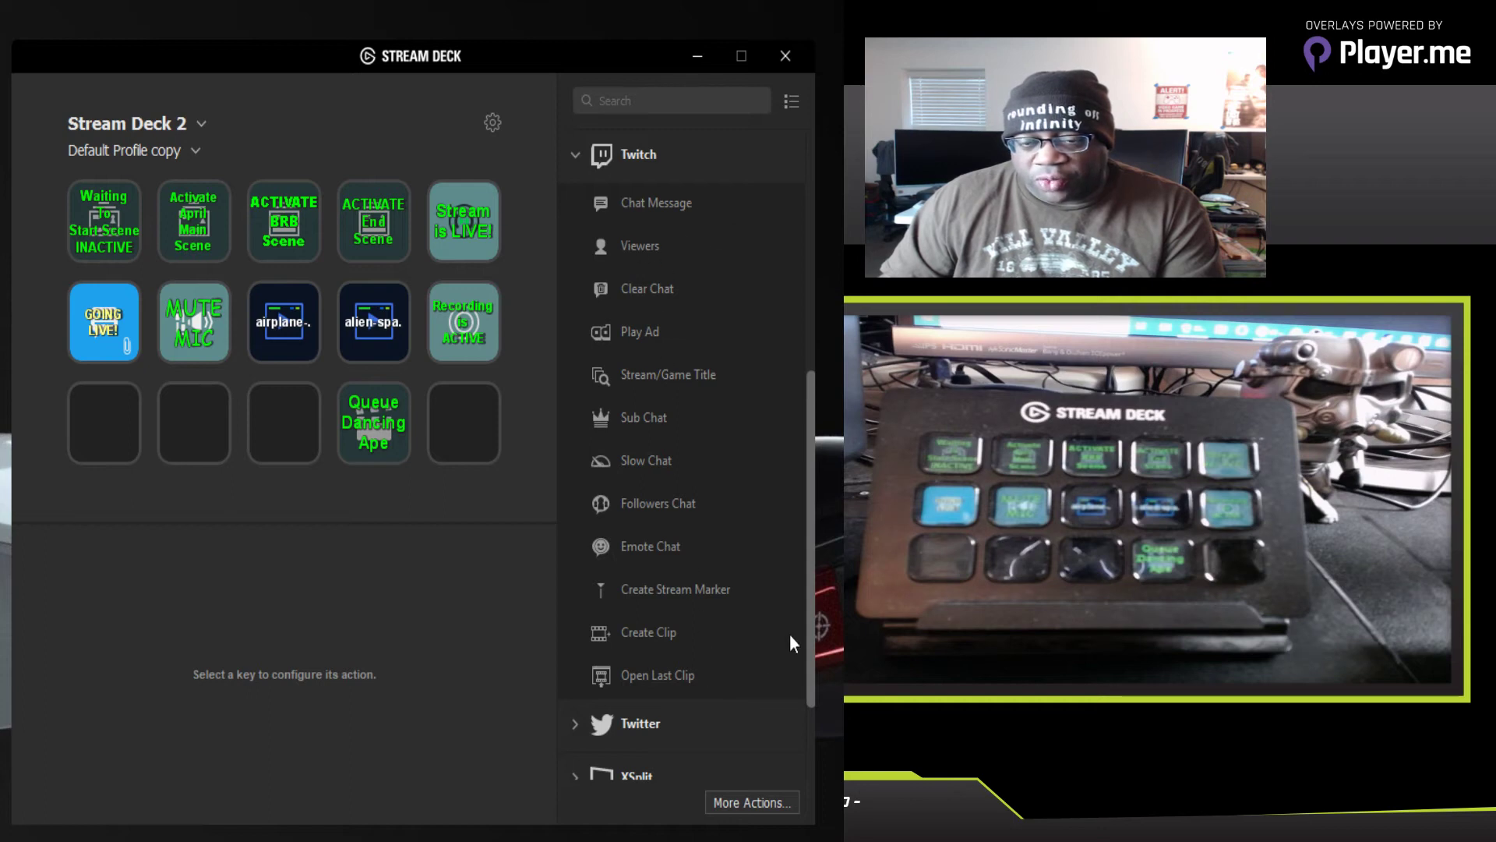
Step: Add a Twitch account in the account preferences, moving its login window out of the way for signing in
{"action": "left_click", "coordinate": [492, 124]}
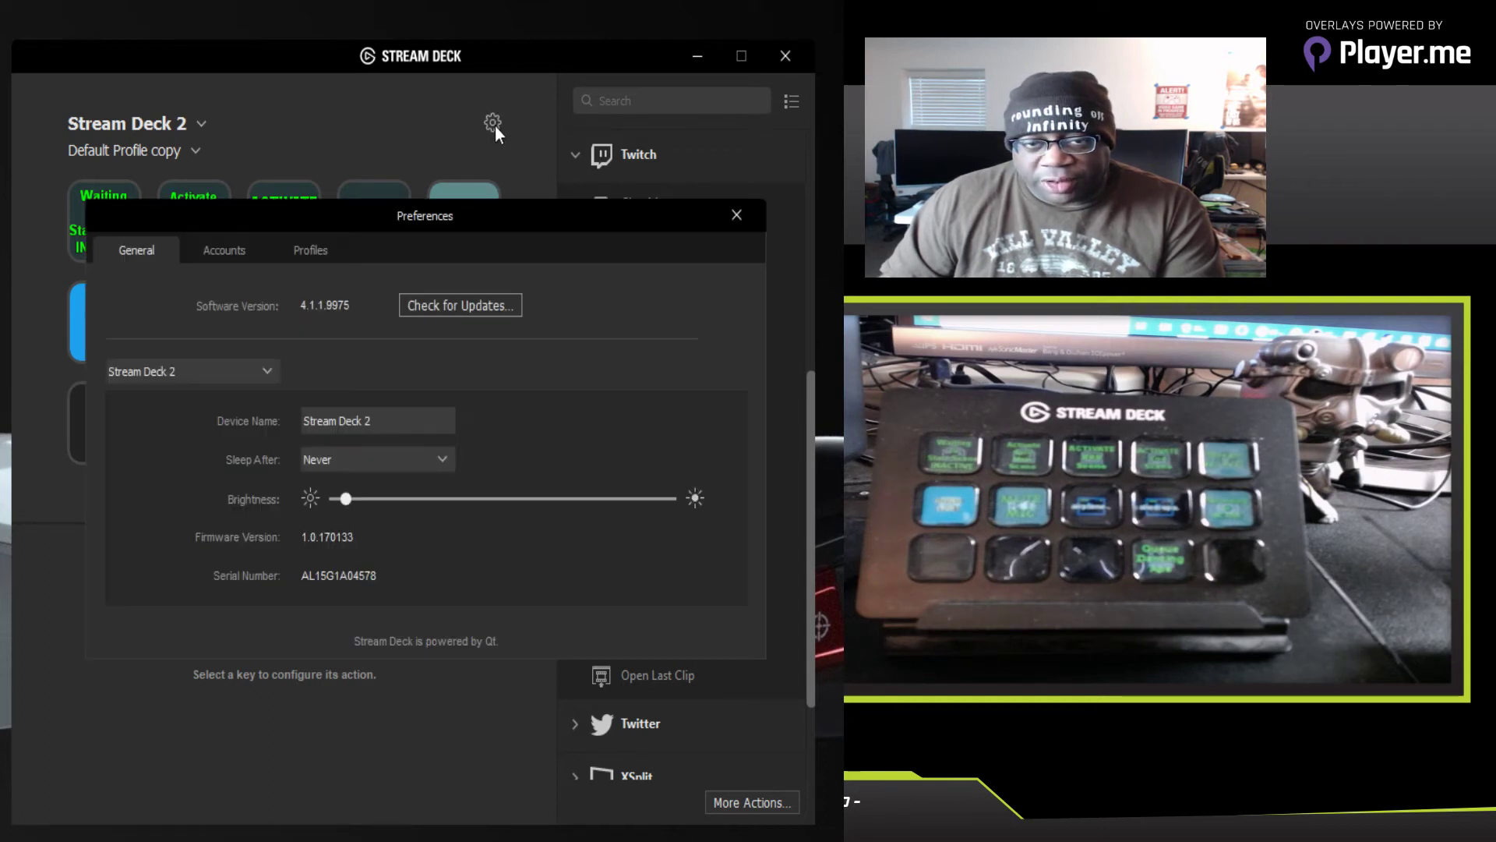
{"action": "left_click", "coordinate": [221, 254]}
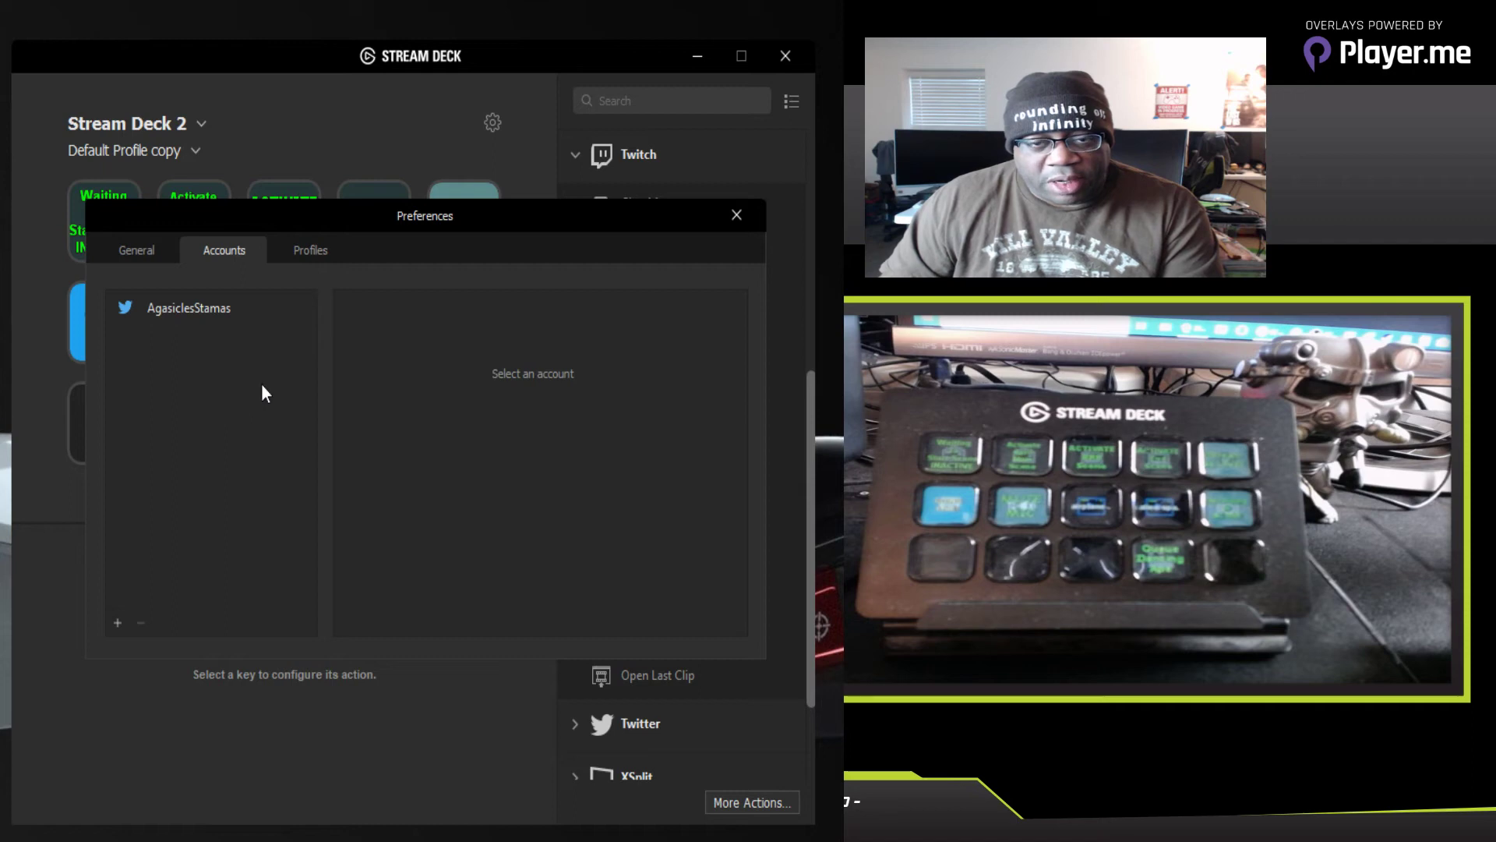
{"action": "left_click", "coordinate": [162, 308]}
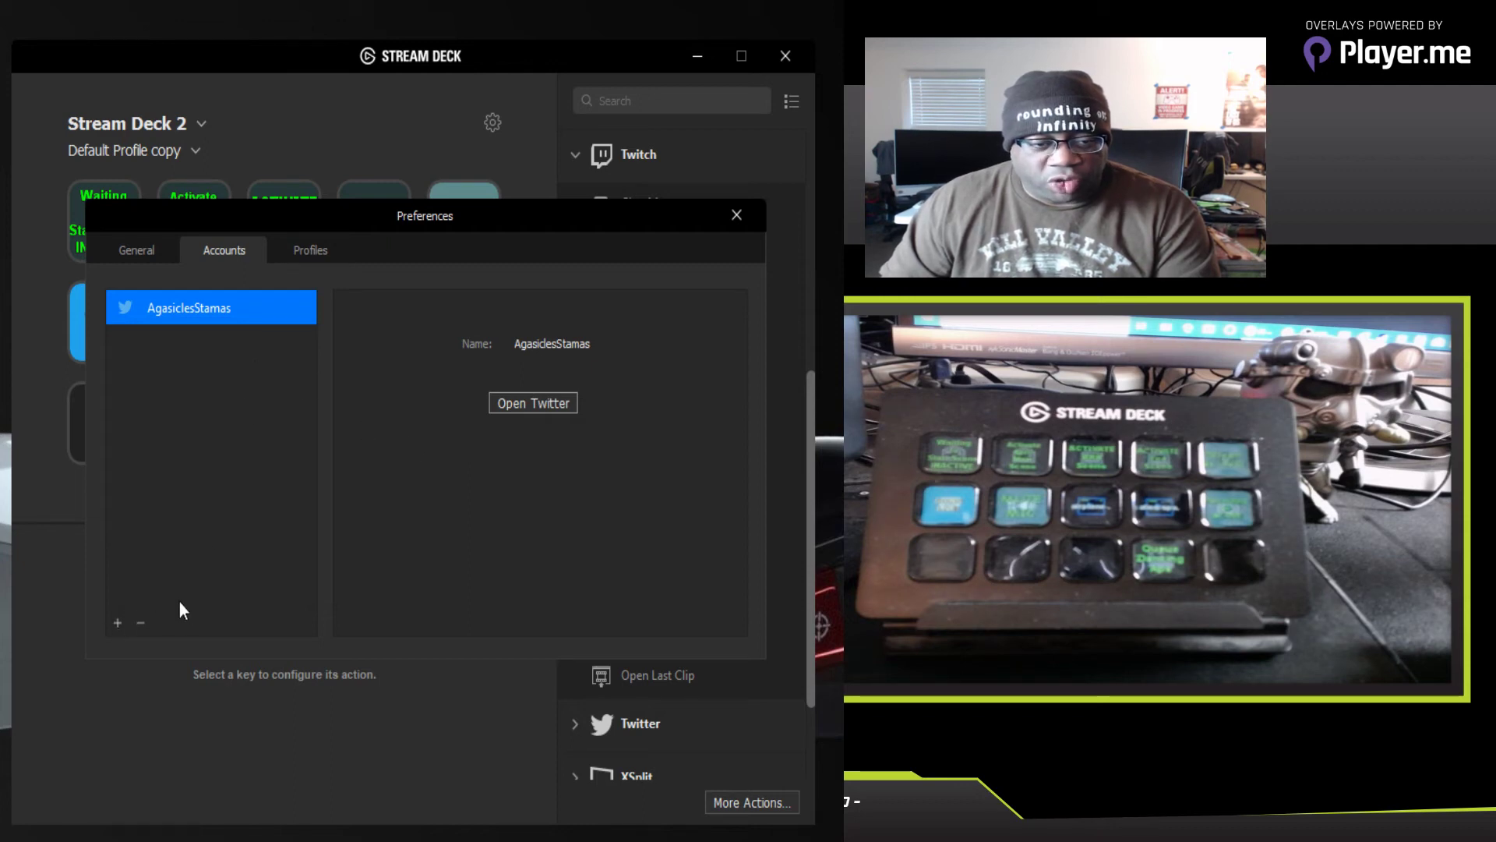
{"action": "left_click", "coordinate": [118, 622]}
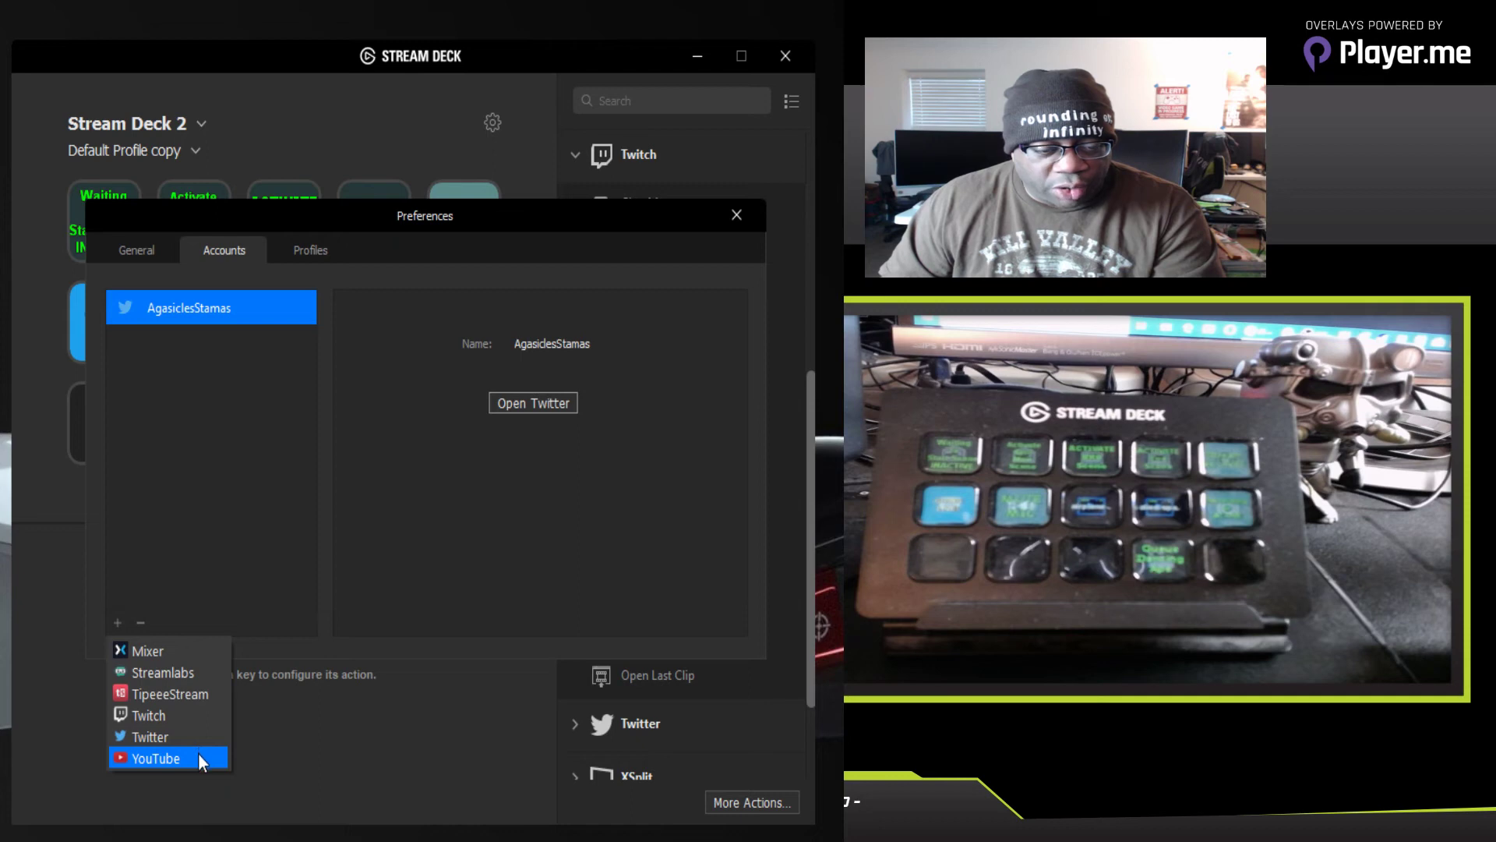
{"action": "left_click", "coordinate": [175, 717]}
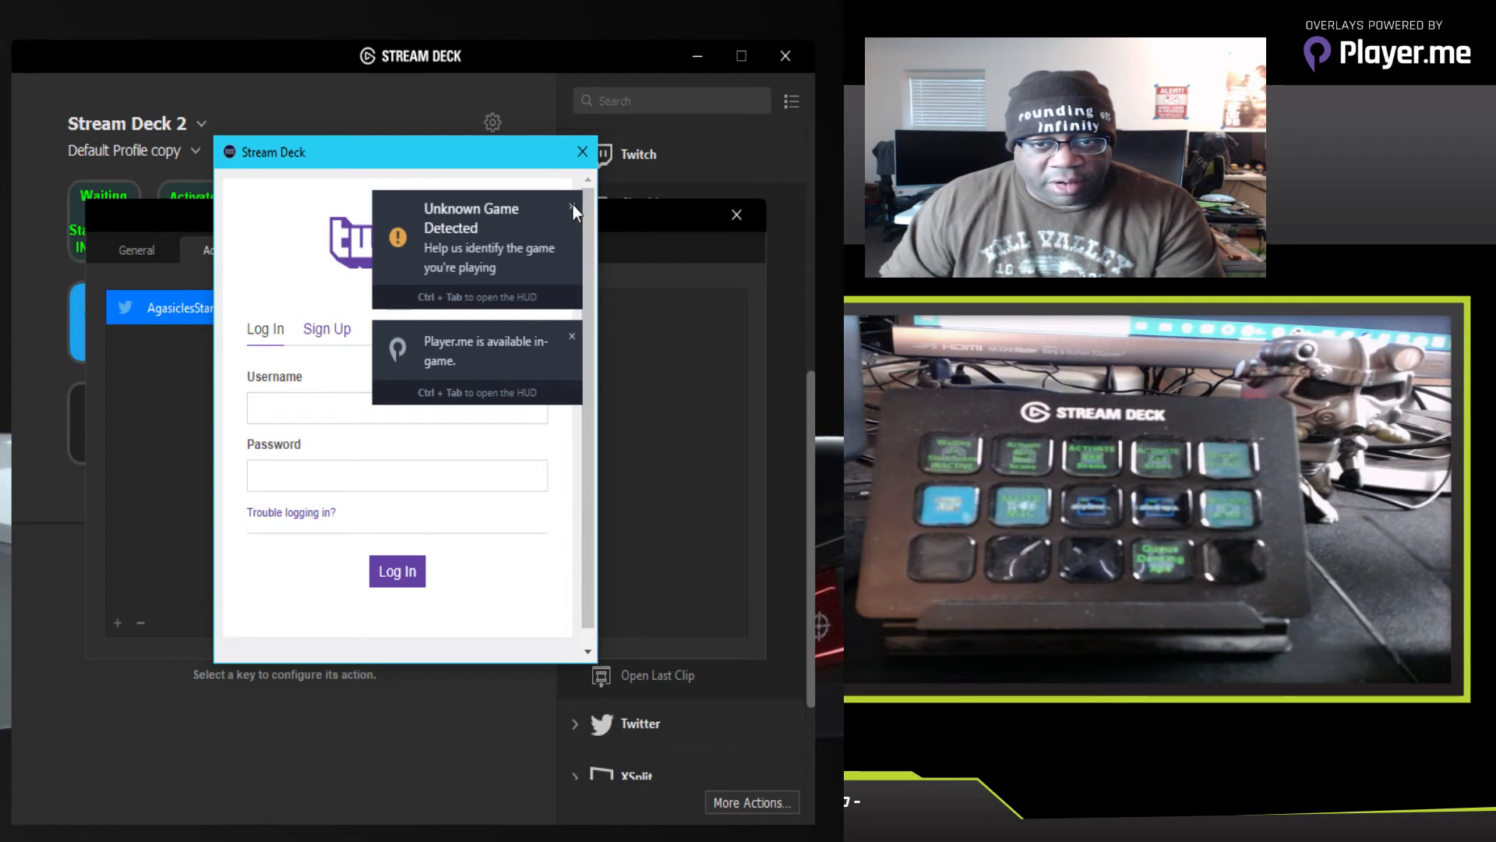
{"action": "left_click_drag", "start_coordinate": [432, 150], "coordinate": [842, 188]}
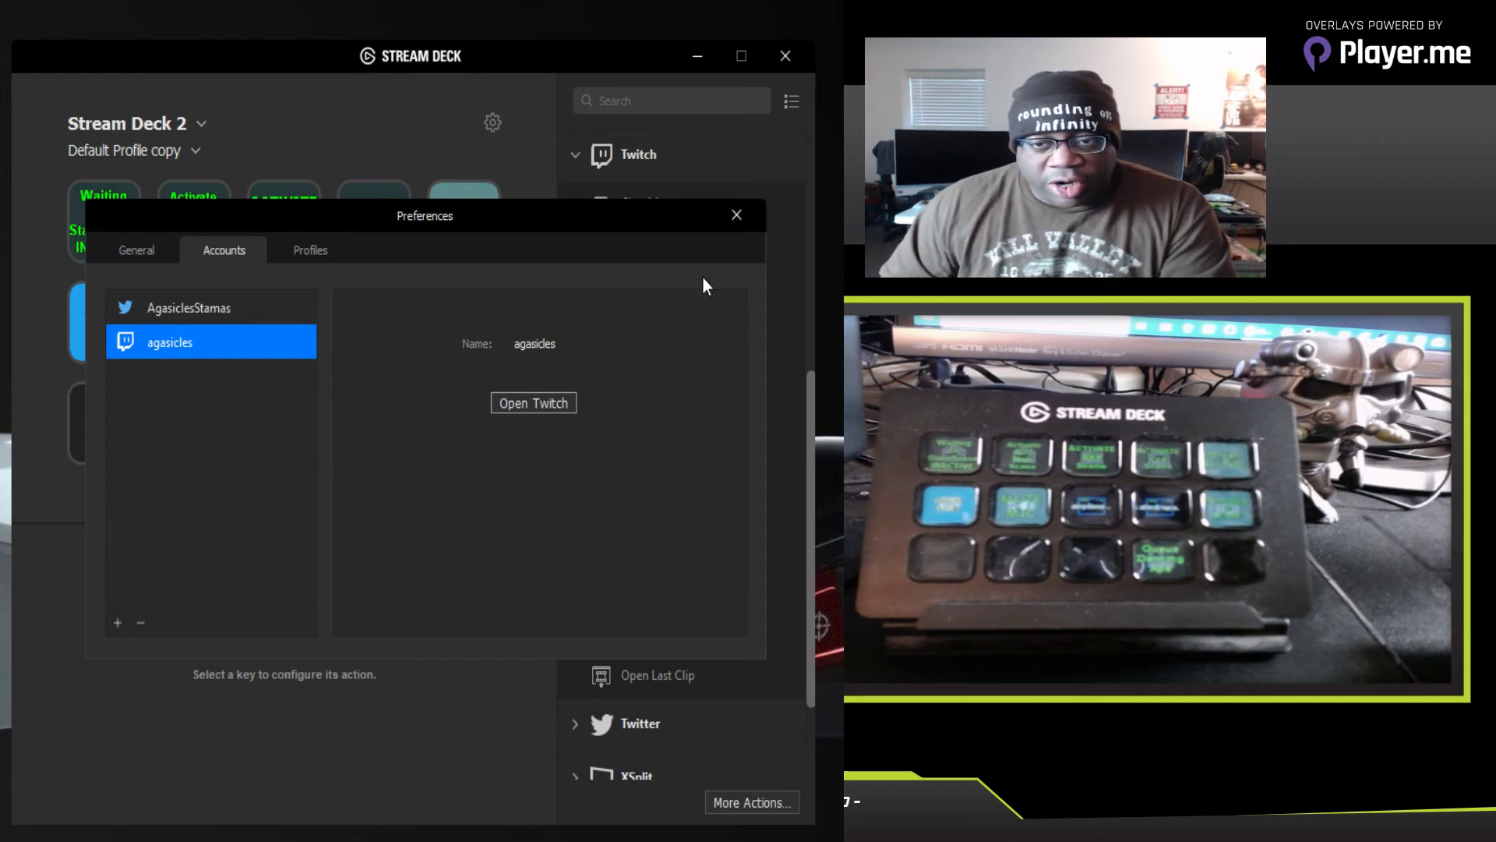
Step: Close the preferences and assign the Twitch Chat Message action to the first key in the third row
{"action": "left_click", "coordinate": [746, 213]}
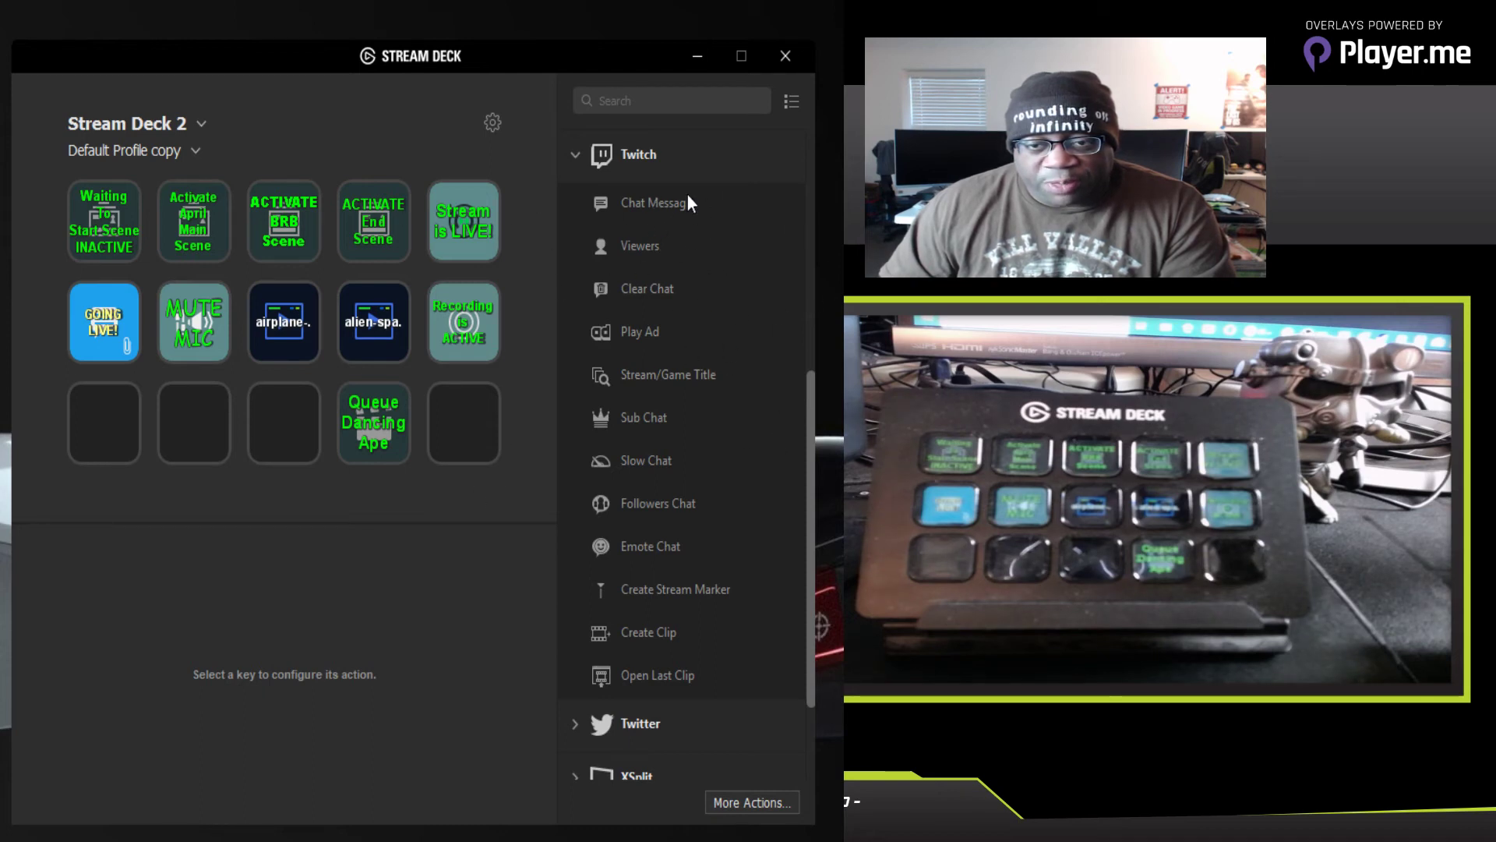
{"action": "scroll", "coordinate": [801, 597], "scroll_direction": "down", "scroll_amount": 3}
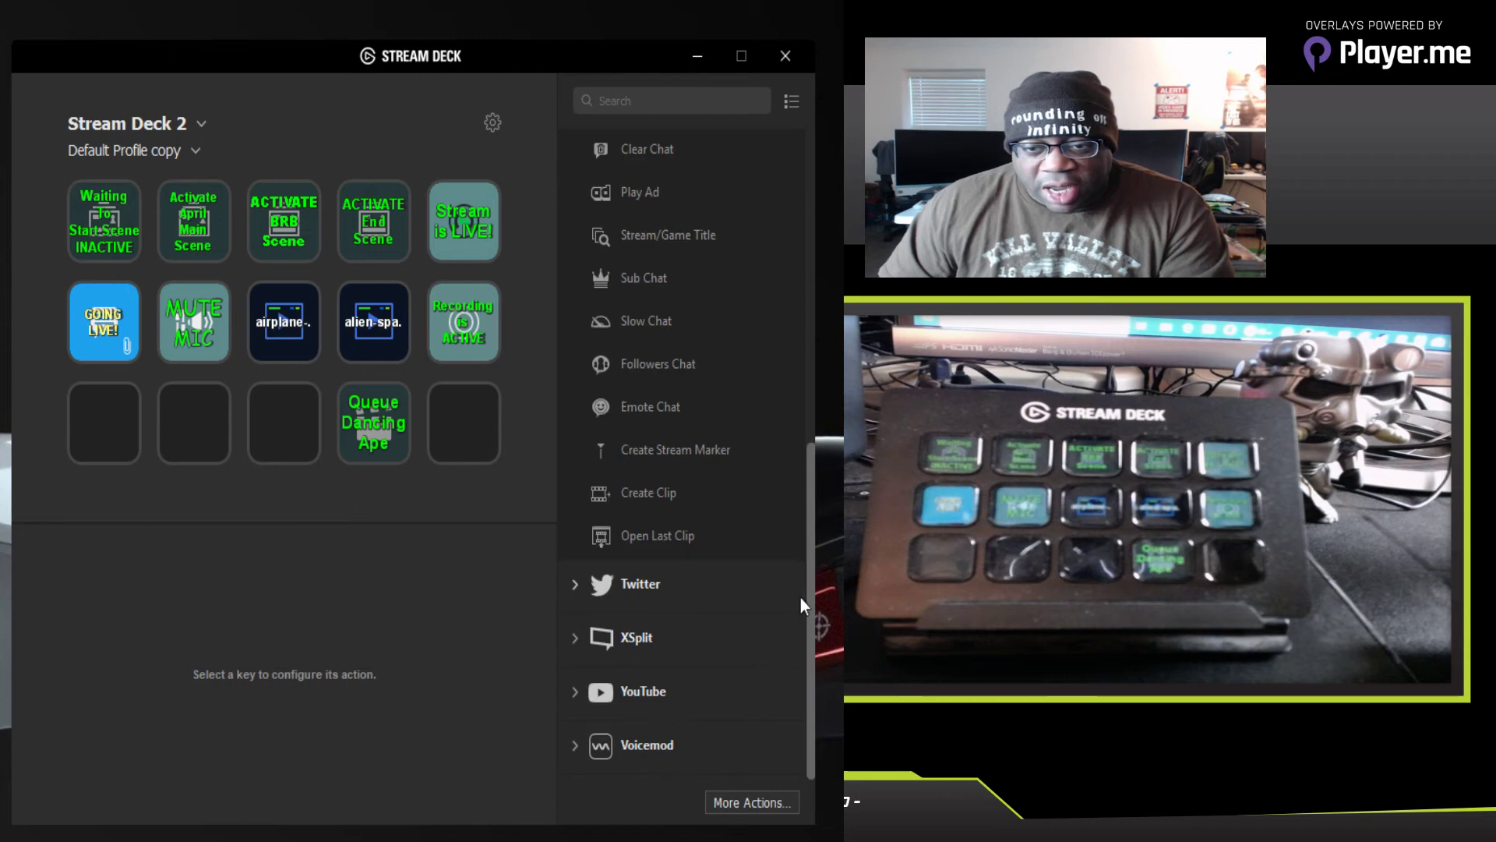
{"action": "scroll", "coordinate": [751, 535], "scroll_direction": "up", "scroll_amount": 3}
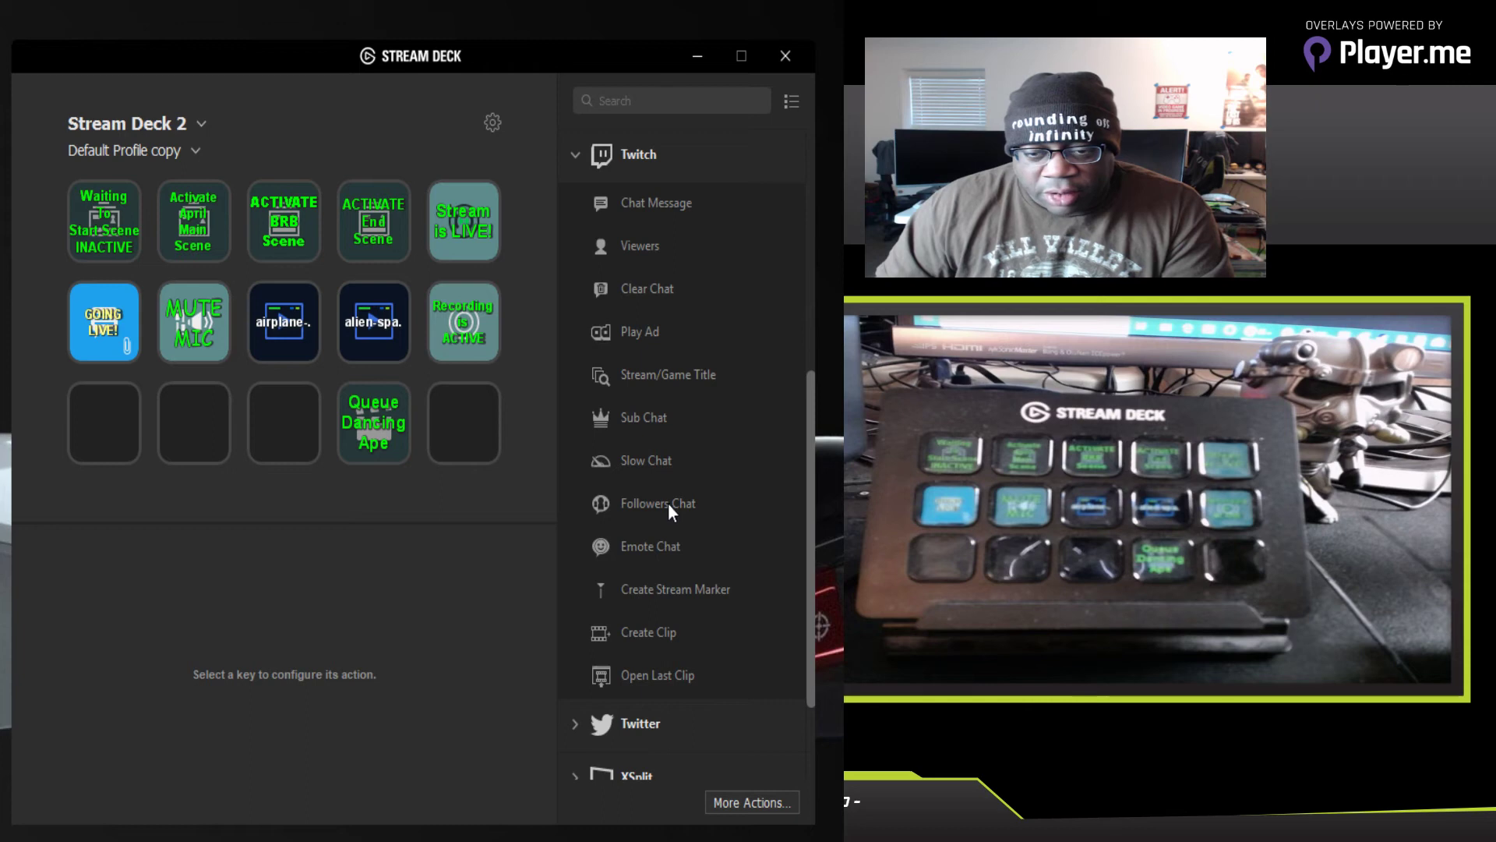
{"action": "scroll", "coordinate": [741, 425], "scroll_direction": "down", "scroll_amount": 3}
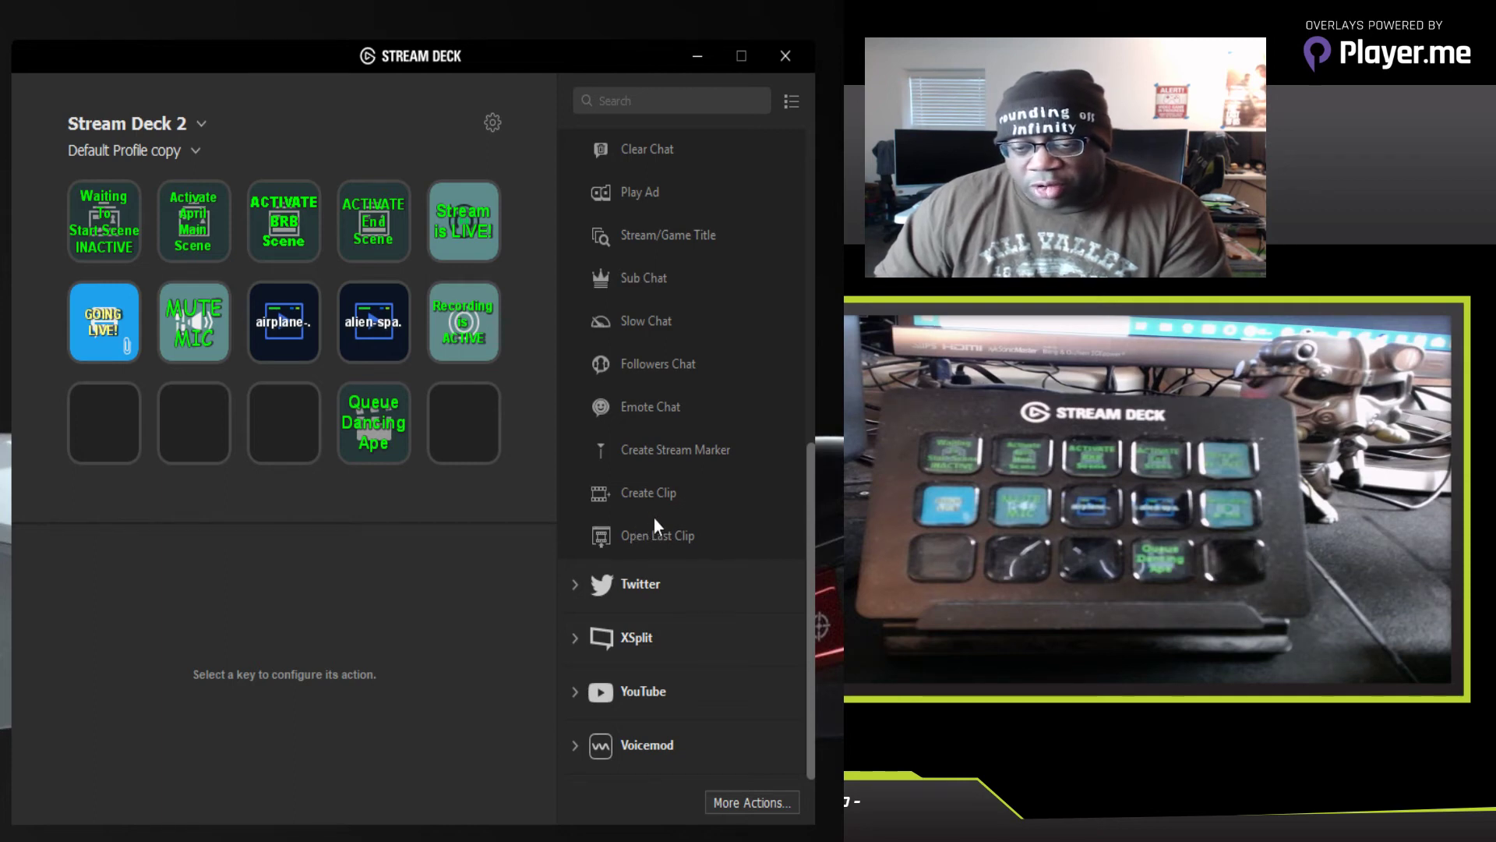
{"action": "scroll", "coordinate": [676, 344], "scroll_direction": "up", "scroll_amount": 2}
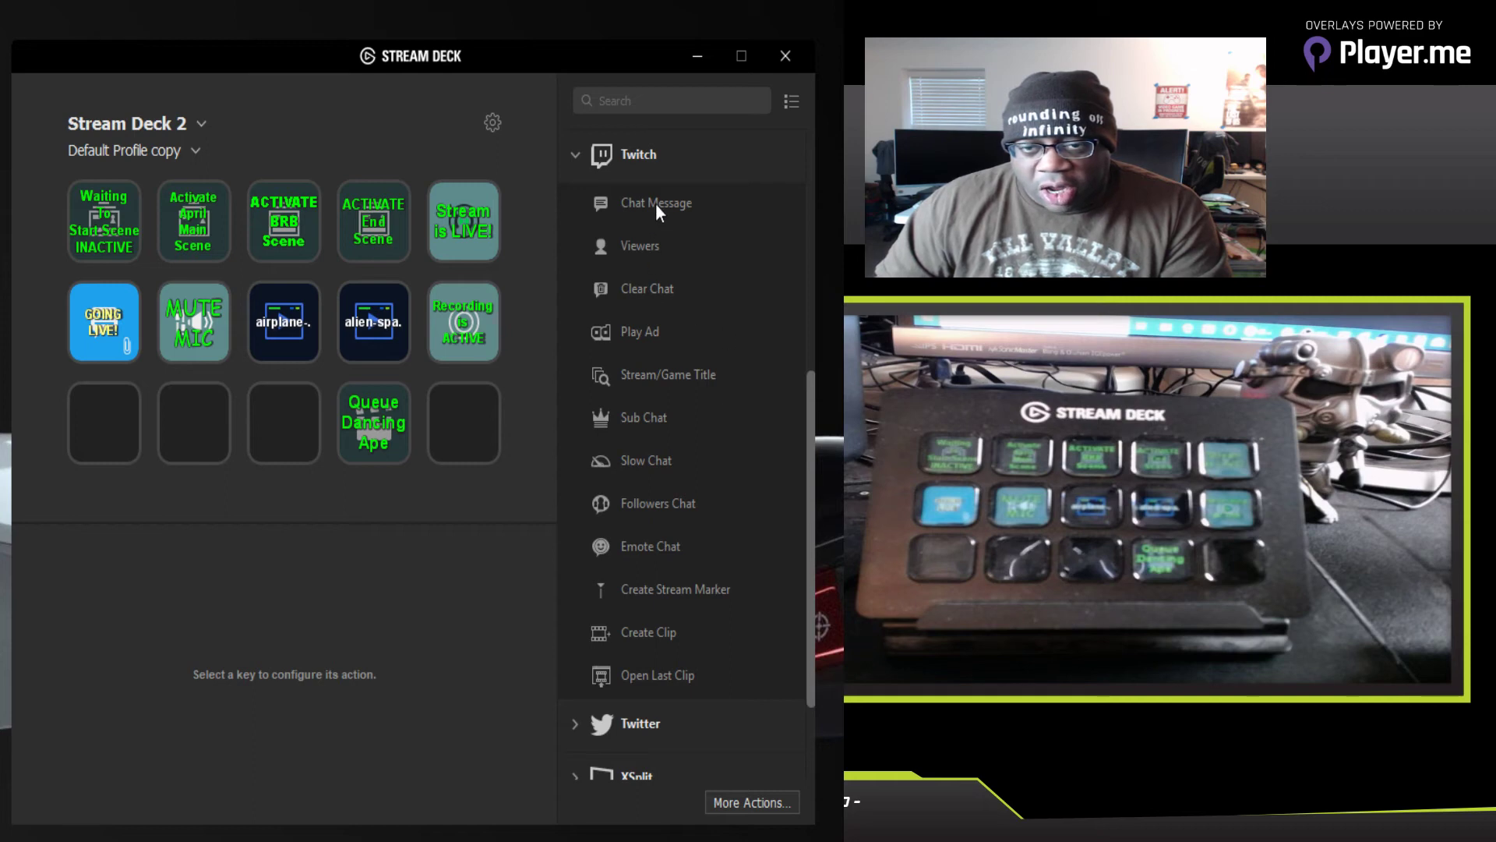
{"action": "left_click_drag", "start_coordinate": [657, 203], "coordinate": [109, 416]}
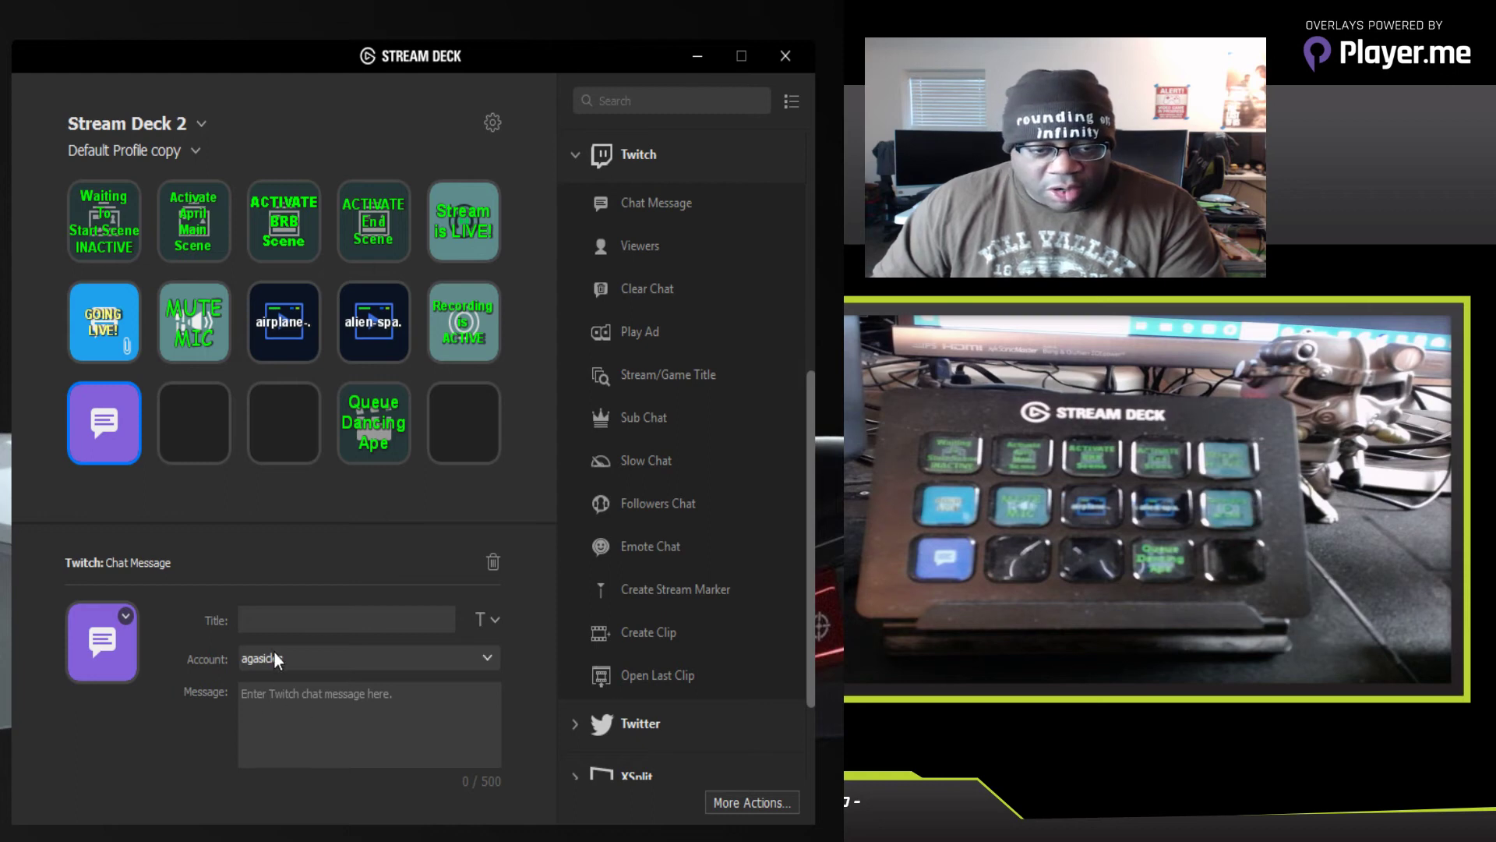
Step: Title the chat message key "TWITCH YOUTUBE Announce", with each word on its own line
{"action": "left_click", "coordinate": [269, 622]}
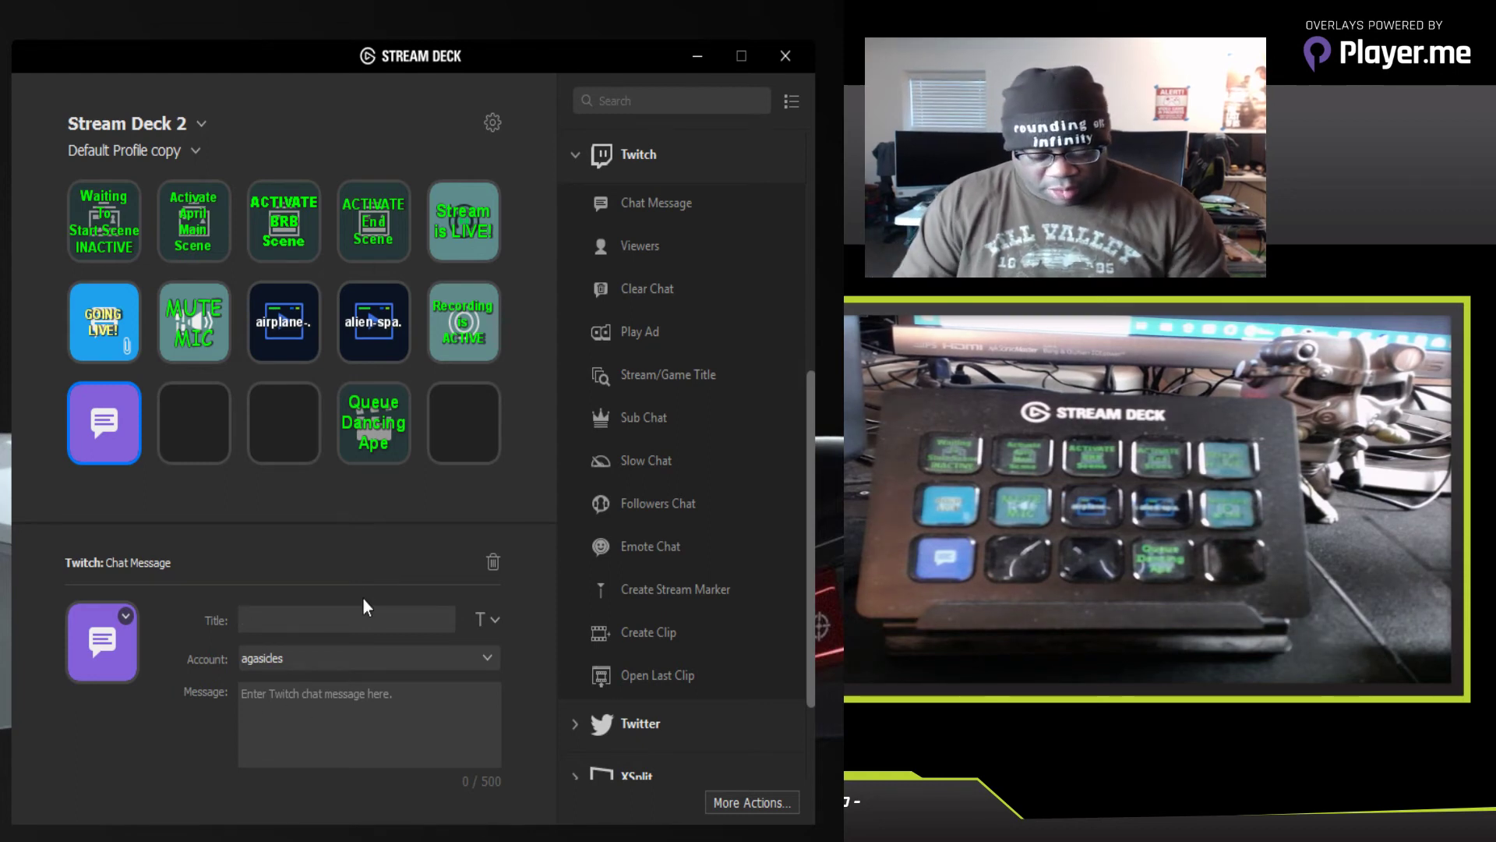
{"action": "type", "text": "TWITCH"}
{"action": "key", "text": "Return"}
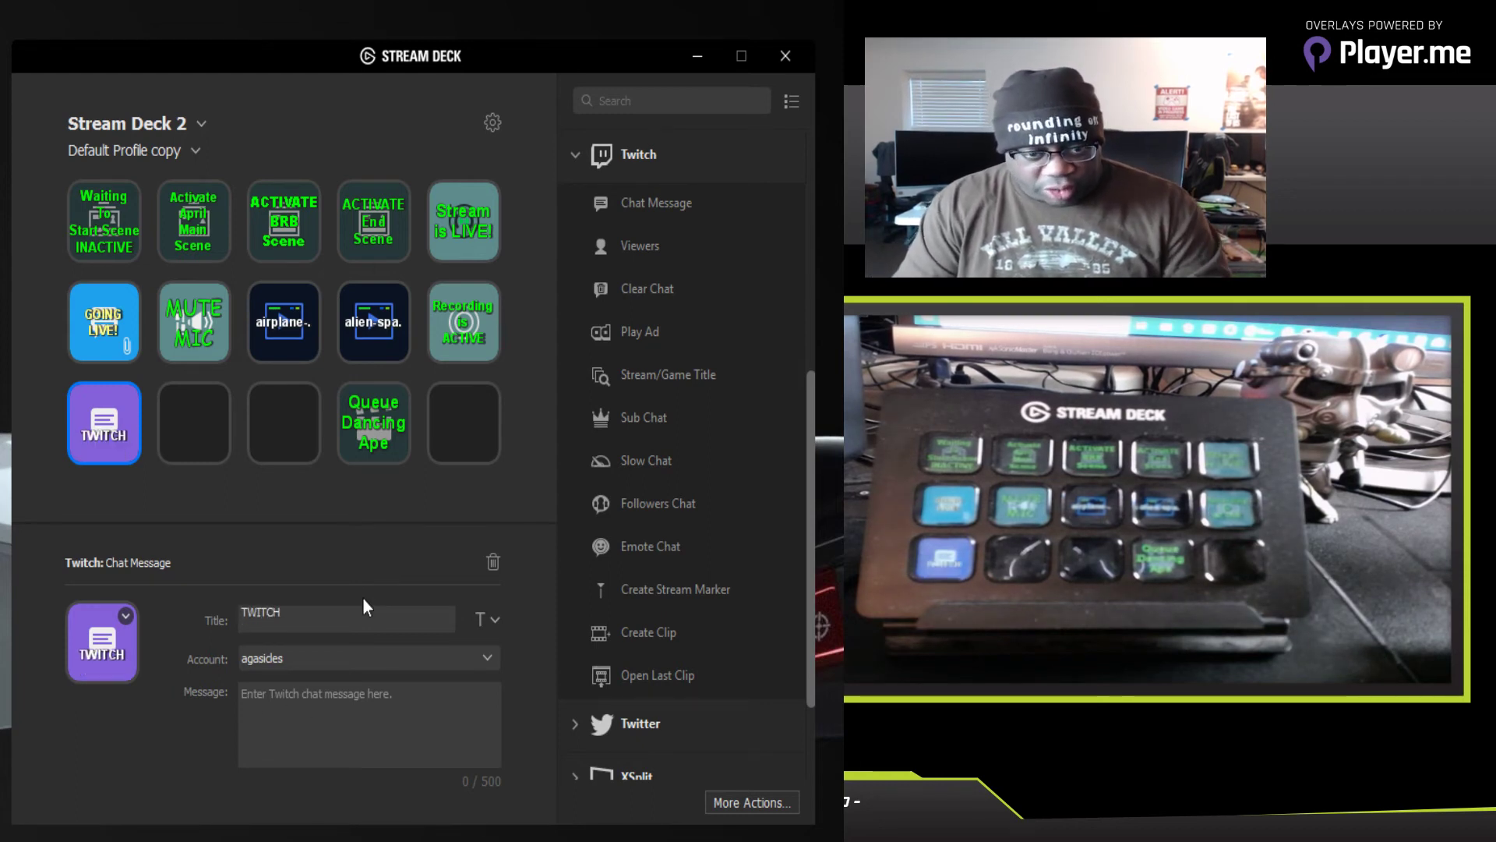
{"action": "type", "text": "YOUTU"}
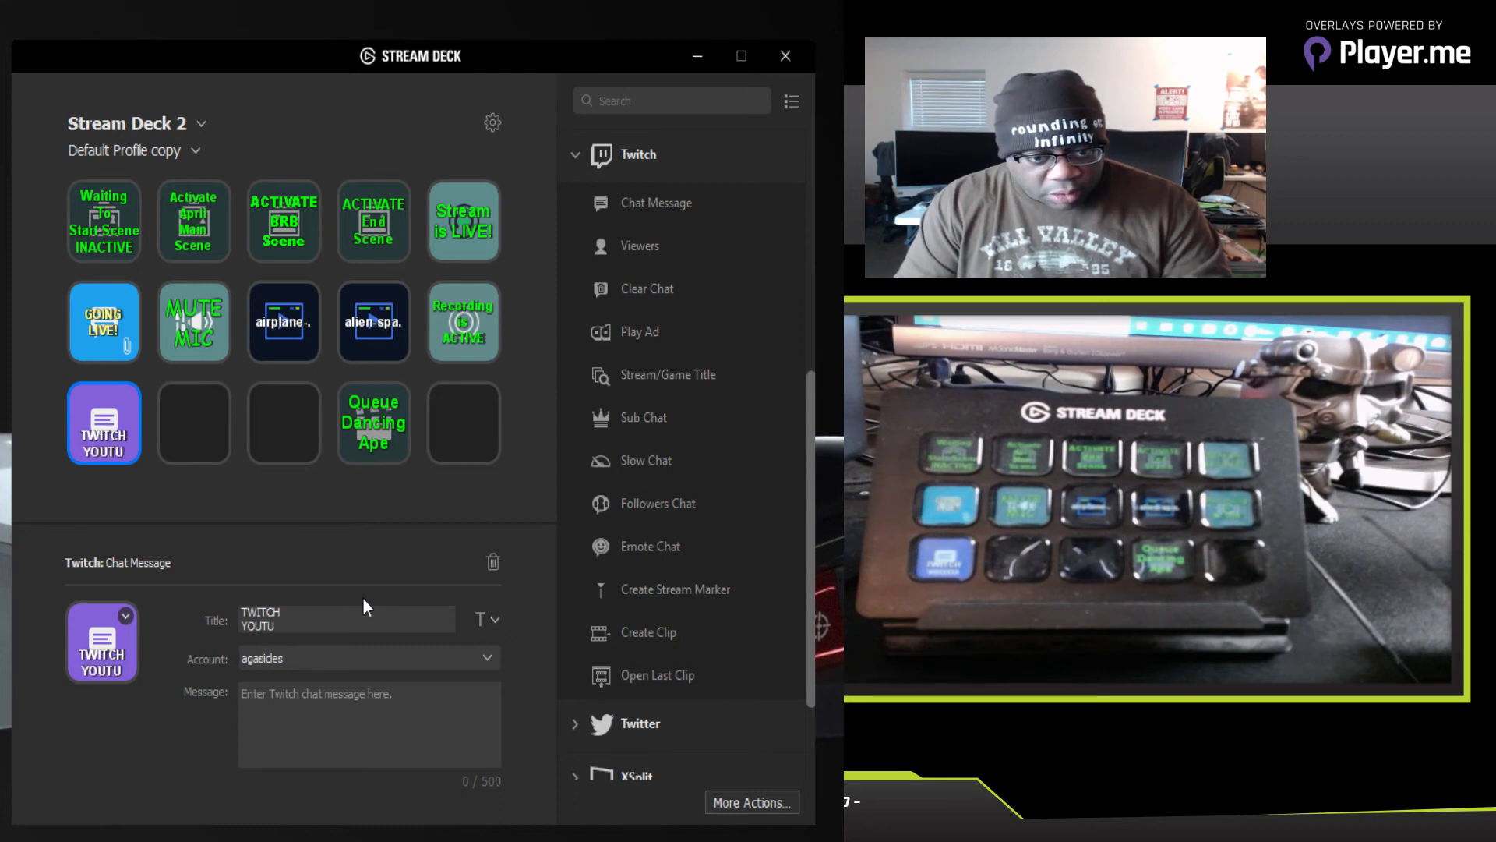
{"action": "type", "text": "BE"}
{"action": "key", "text": "Return"}
{"action": "type", "text": "An"}
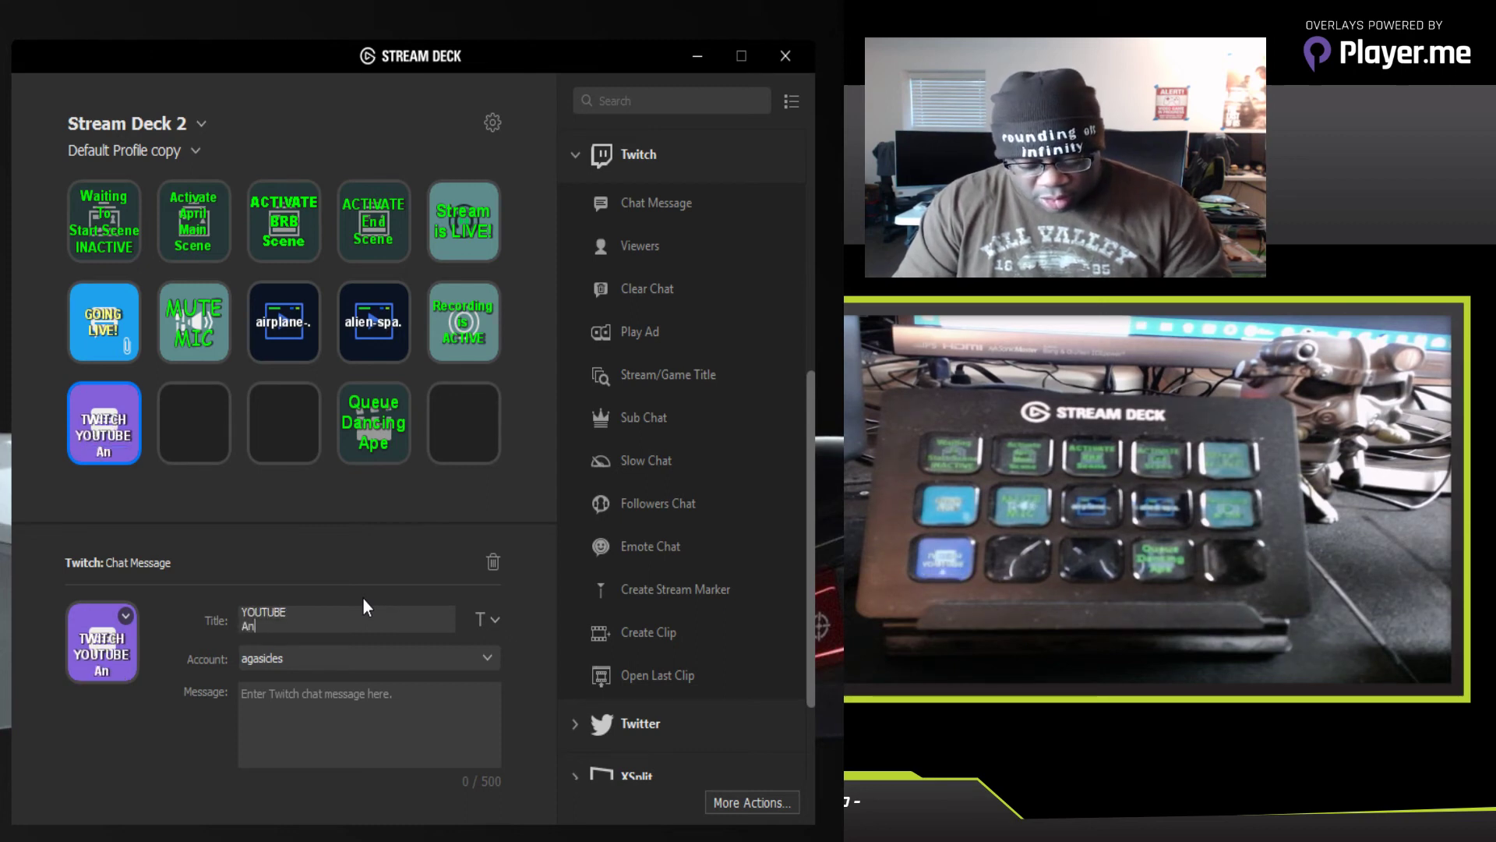
{"action": "type", "text": "noucne"}
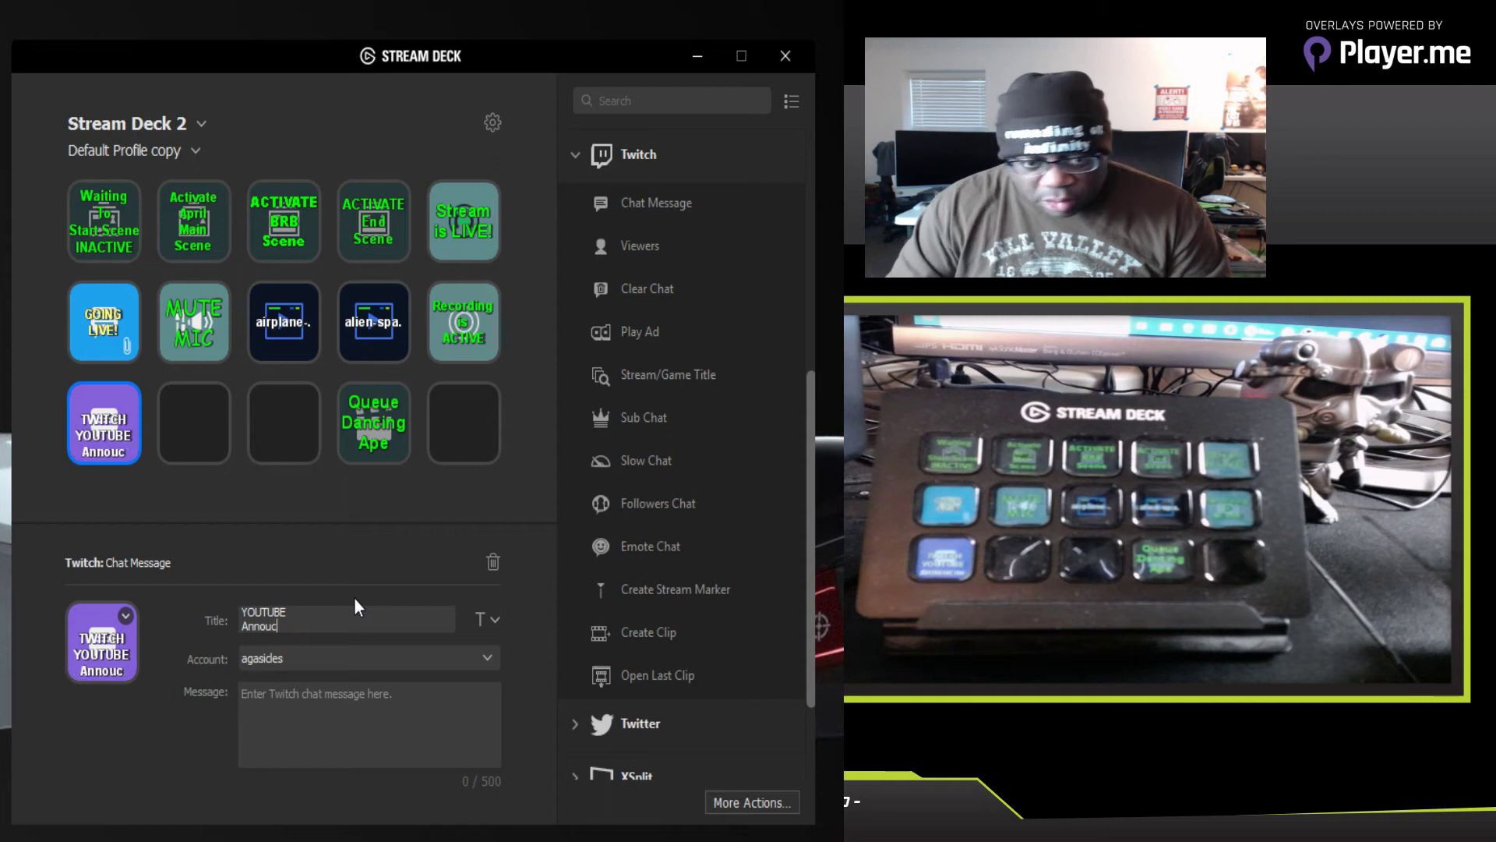
{"action": "key", "text": "BackSpace"}
{"action": "key", "text": "BackSpace"}
{"action": "key", "text": "BackSpace"}
{"action": "type", "text": "nce"}
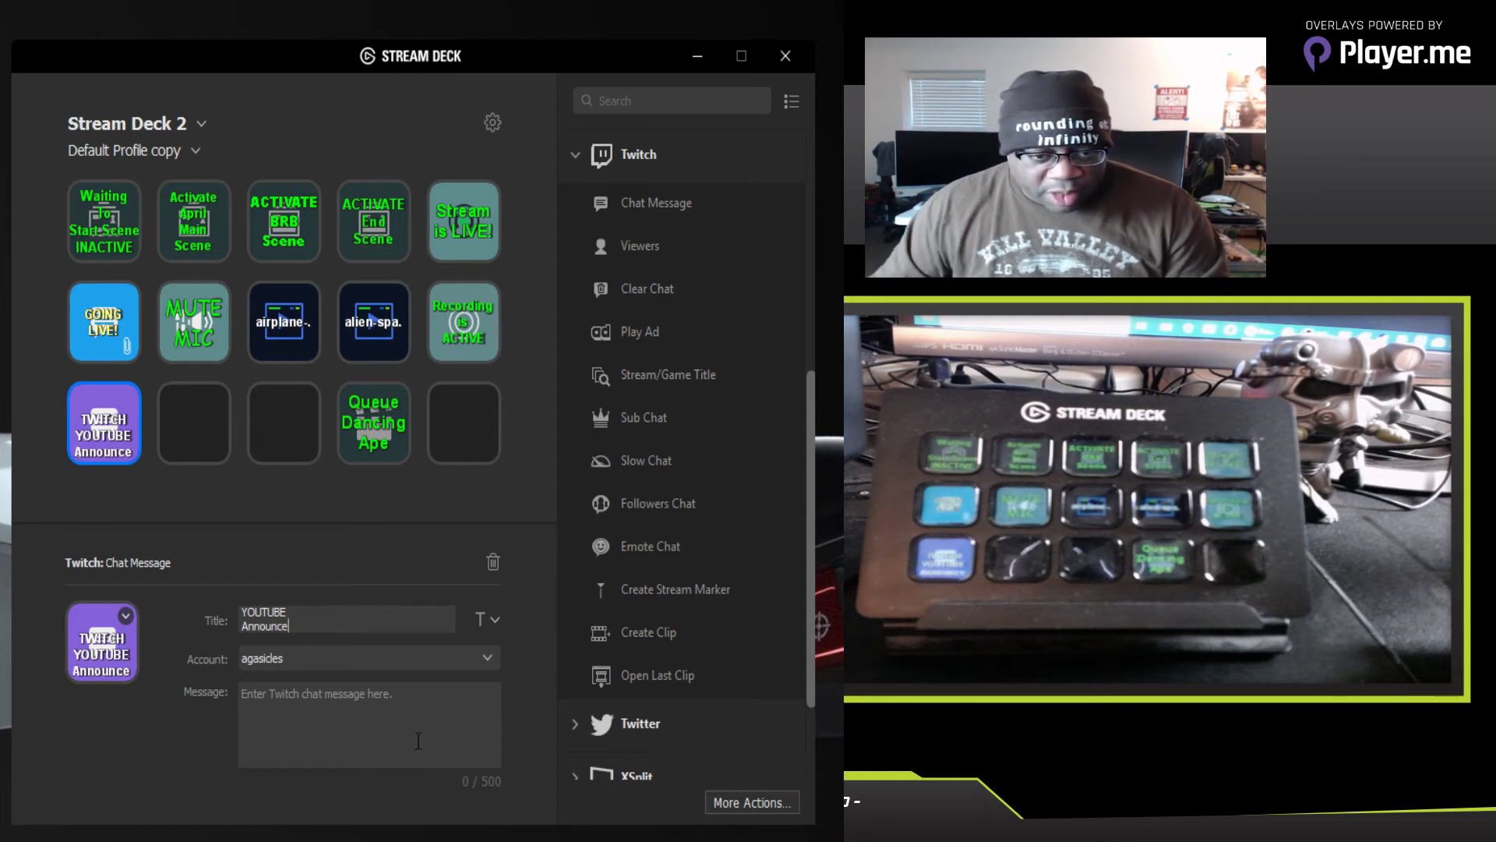
{"action": "left_click", "coordinate": [404, 705]}
{"action": "type", "text": "Ag"}
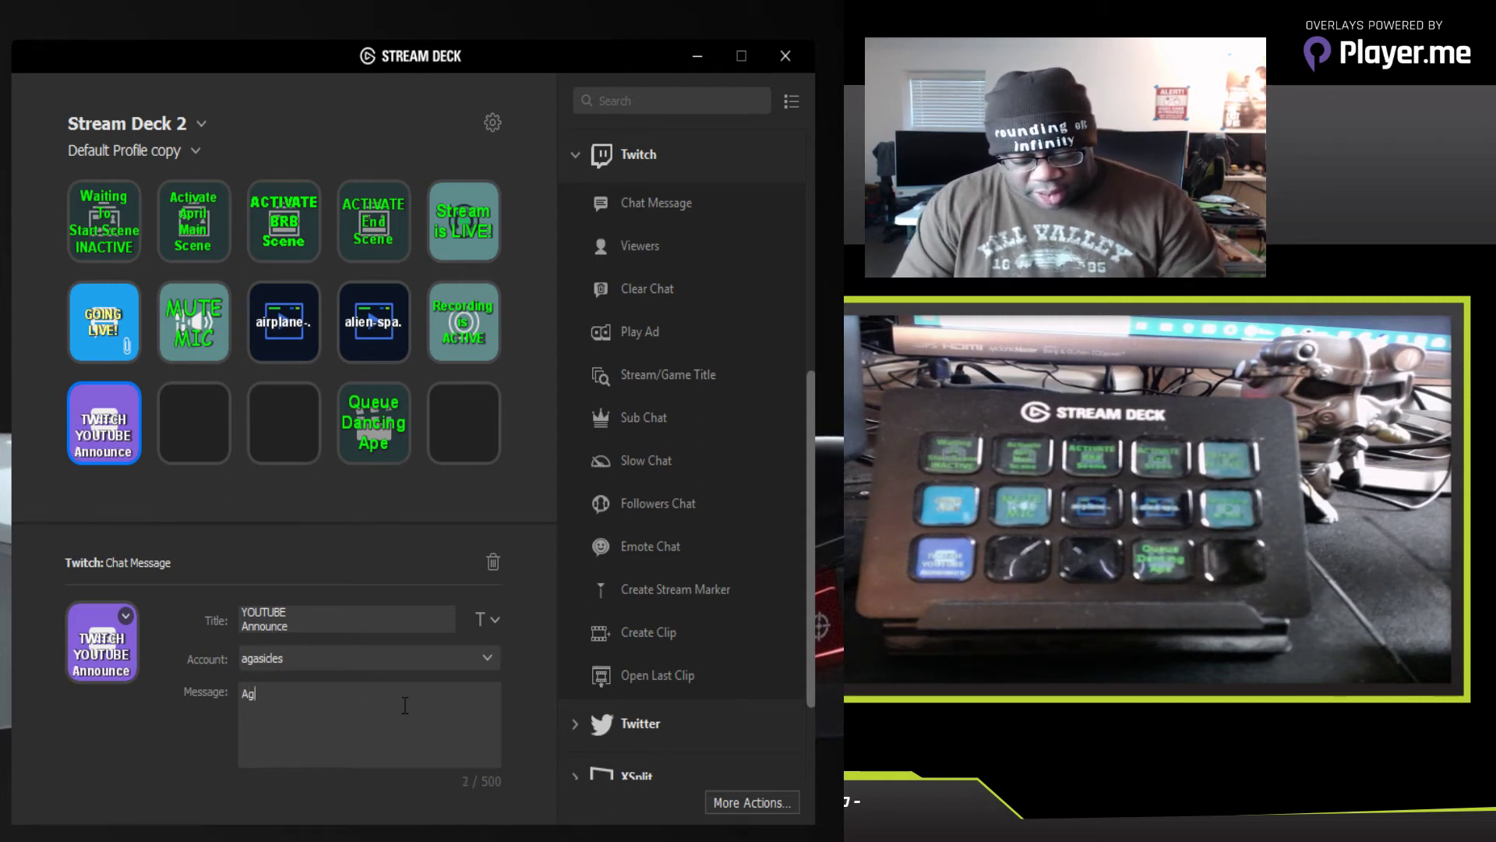
{"action": "type", "text": "asicles "}
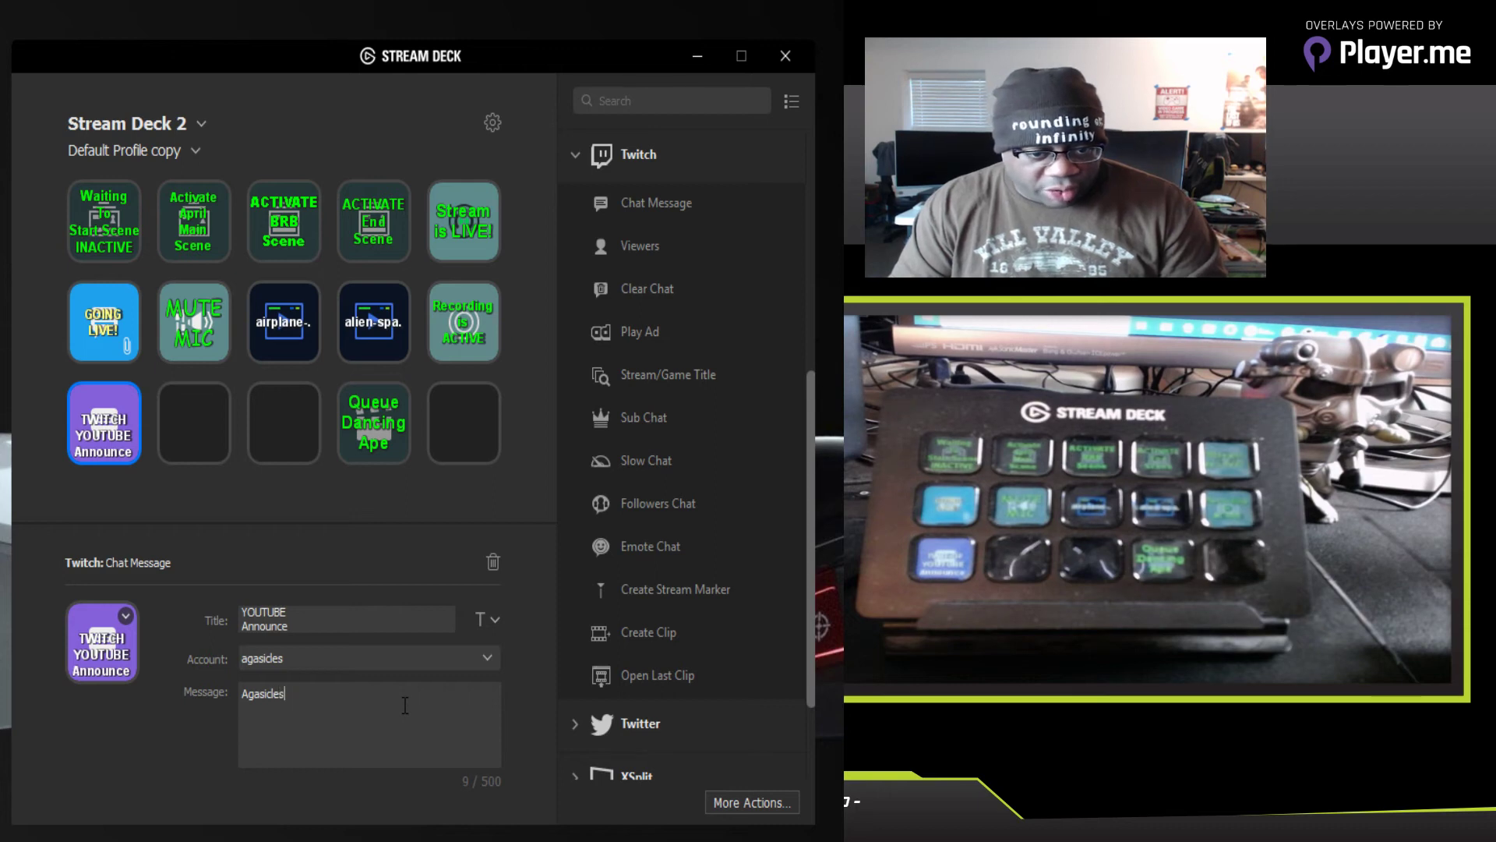
{"action": "type", "text": "does"}
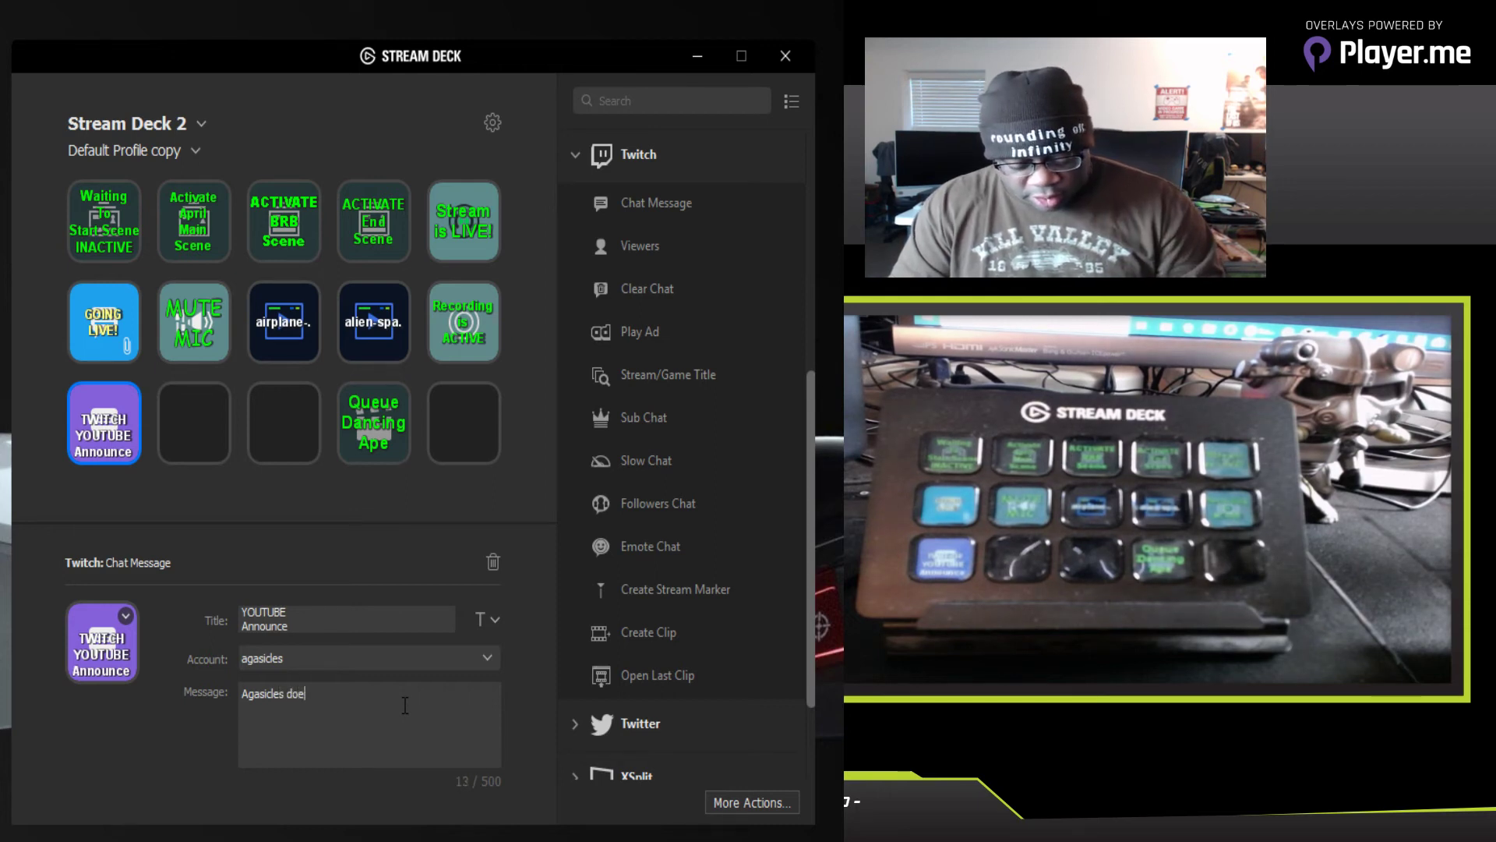
{"action": "key", "text": "BackSpace"}
{"action": "key", "text": "BackSpace"}
{"action": "key", "text": "BackSpace"}
{"action": "key", "text": "BackSpace"}
{"action": "key", "text": "BackSpace"}
{"action": "key", "text": "BackSpace"}
{"action": "key", "text": "BackSpace"}
{"action": "key", "text": "BackSpace"}
{"action": "key", "text": "BackSpace"}
{"action": "key", "text": "BackSpace"}
{"action": "key", "text": "BackSpace"}
{"action": "key", "text": "BackSpace"}
{"action": "key", "text": "BackSpace"}
{"action": "key", "text": "BackSpace"}
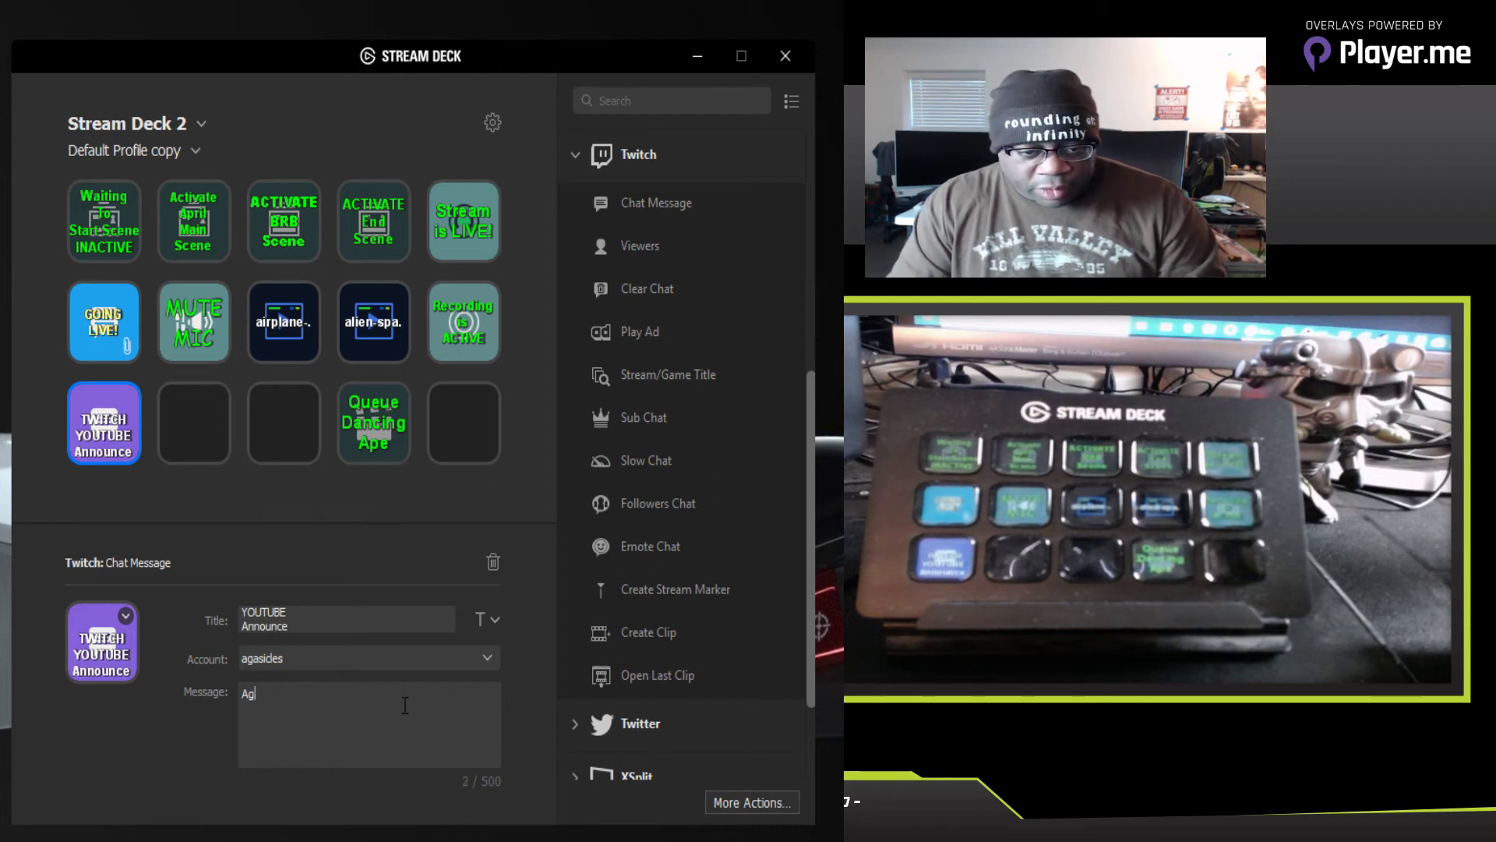
Step: Write the message "Did you know that [streamer's handle] does hardware reviews of everything that Streamers need to create engaging, high quality live video productions?"
{"action": "type", "text": "Did you kn"}
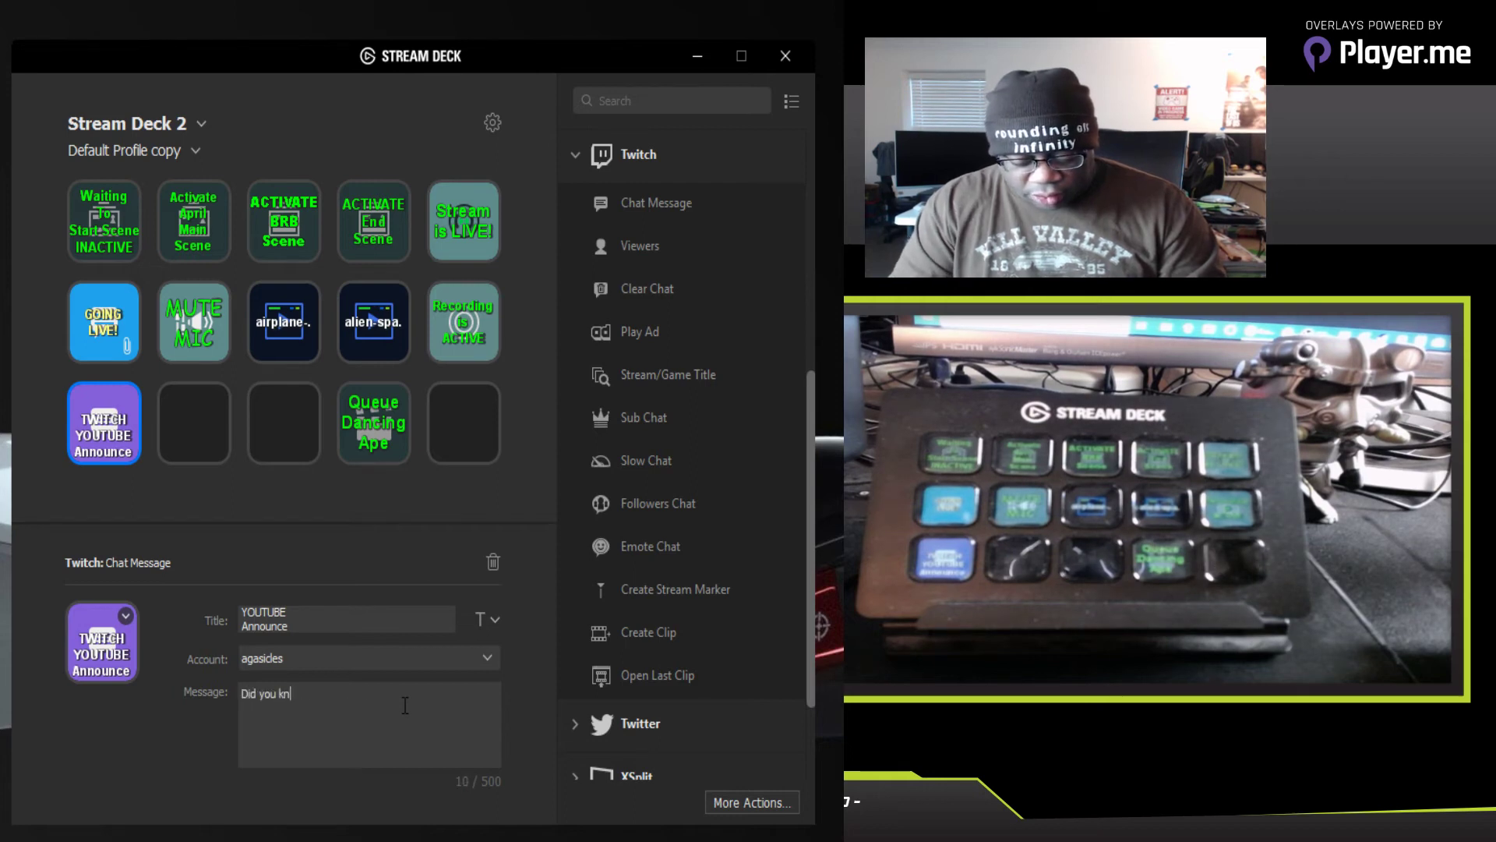
{"action": "type", "text": "ow that Agasicles"}
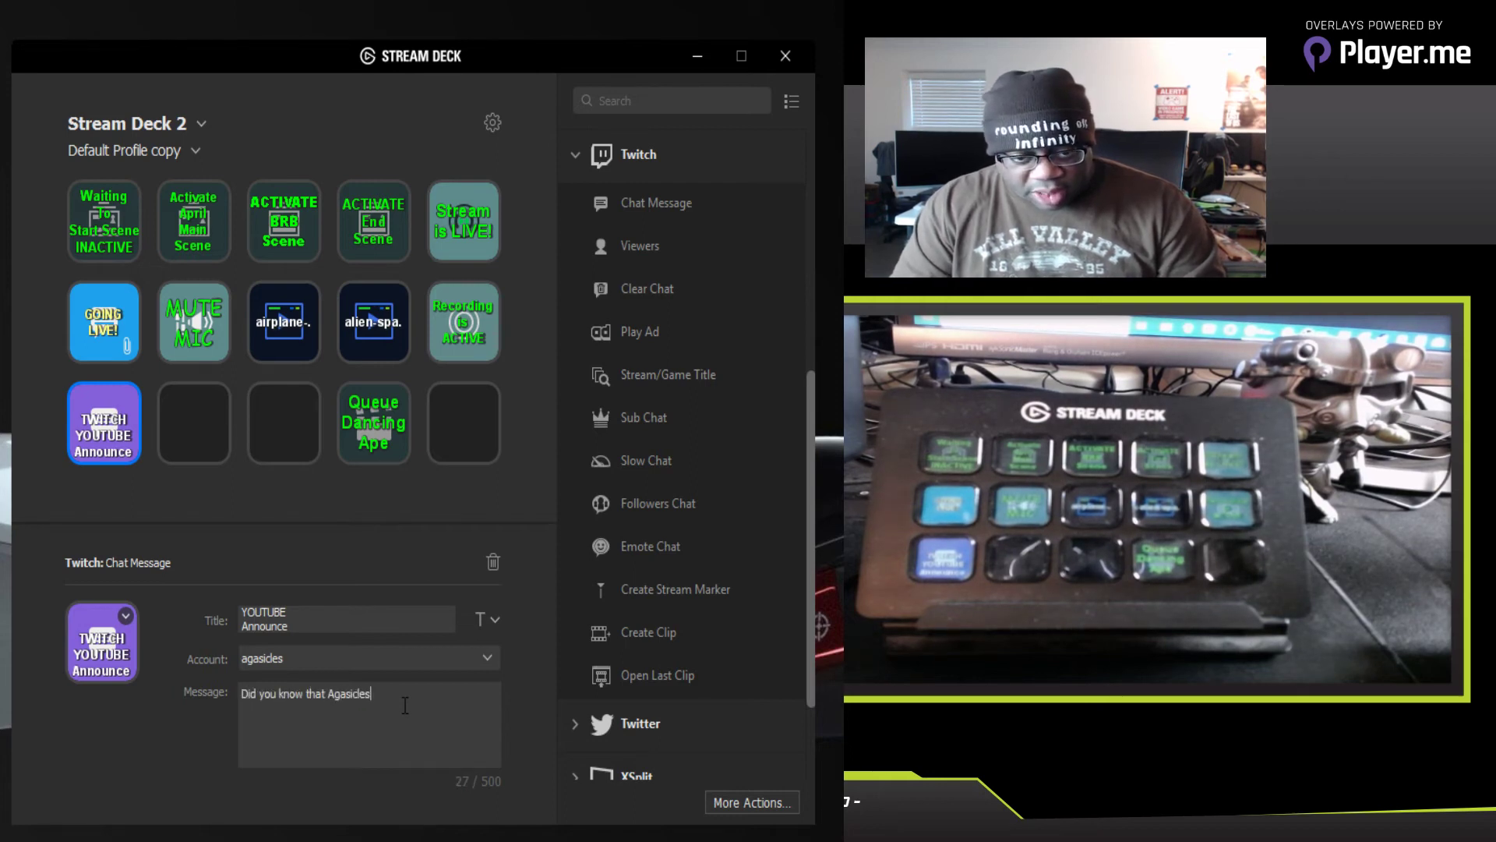
{"action": "type", "text": " does hardwa"}
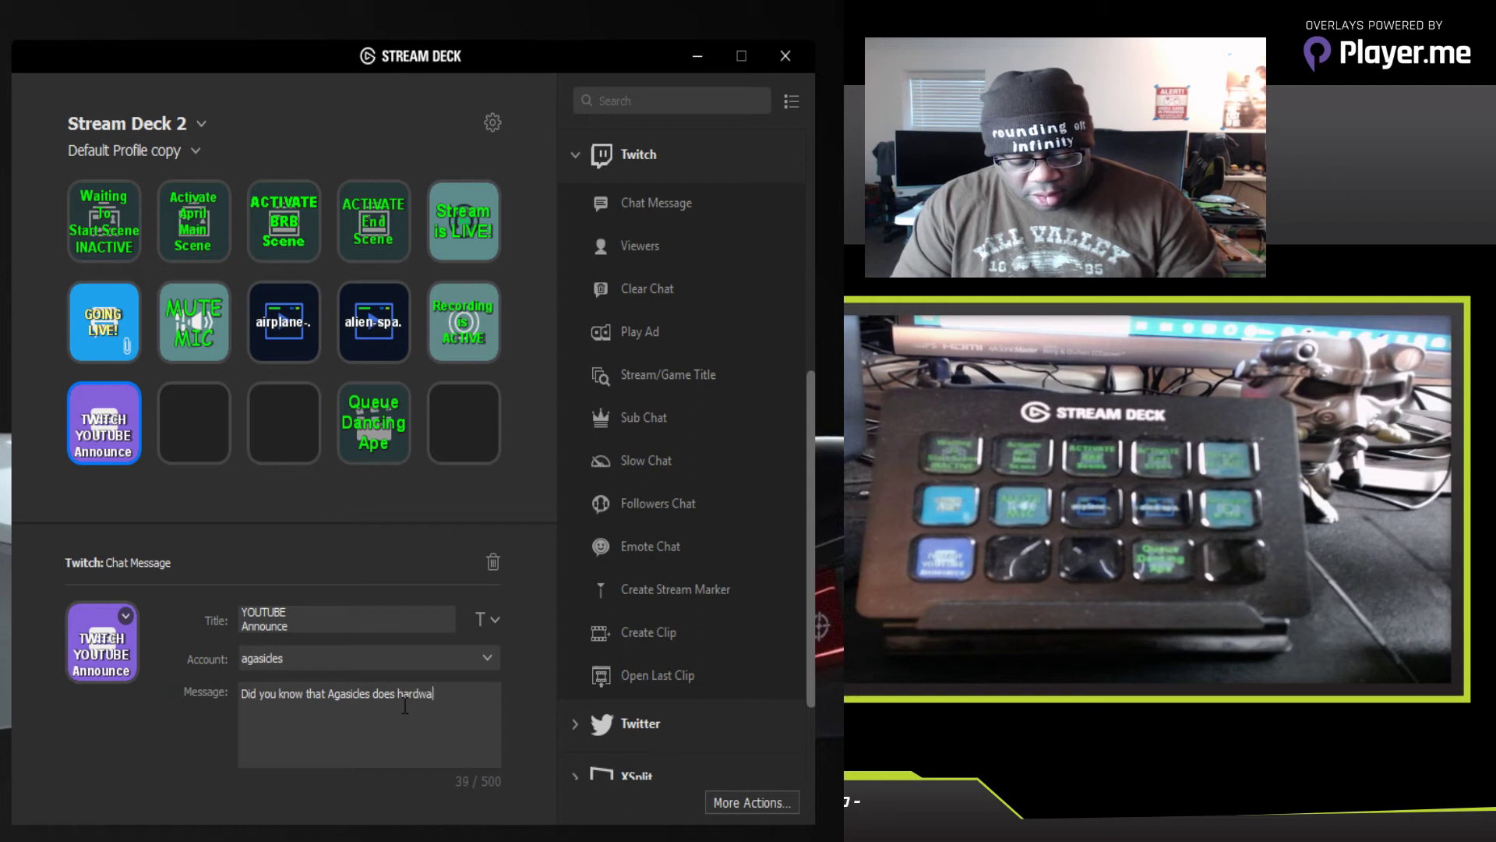
{"action": "type", "text": "re review"}
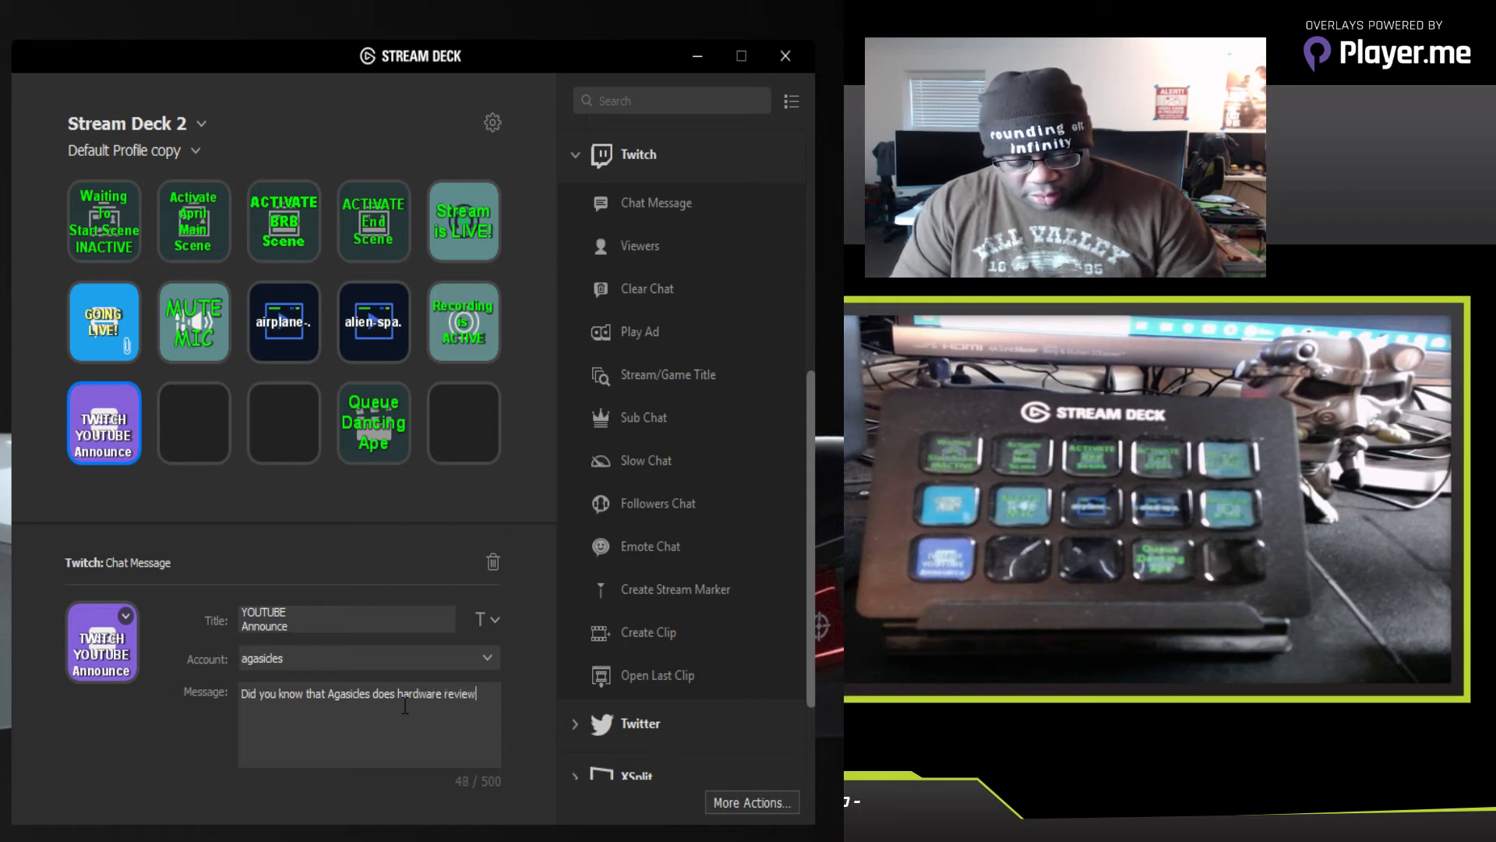
{"action": "type", "text": "s of everything"}
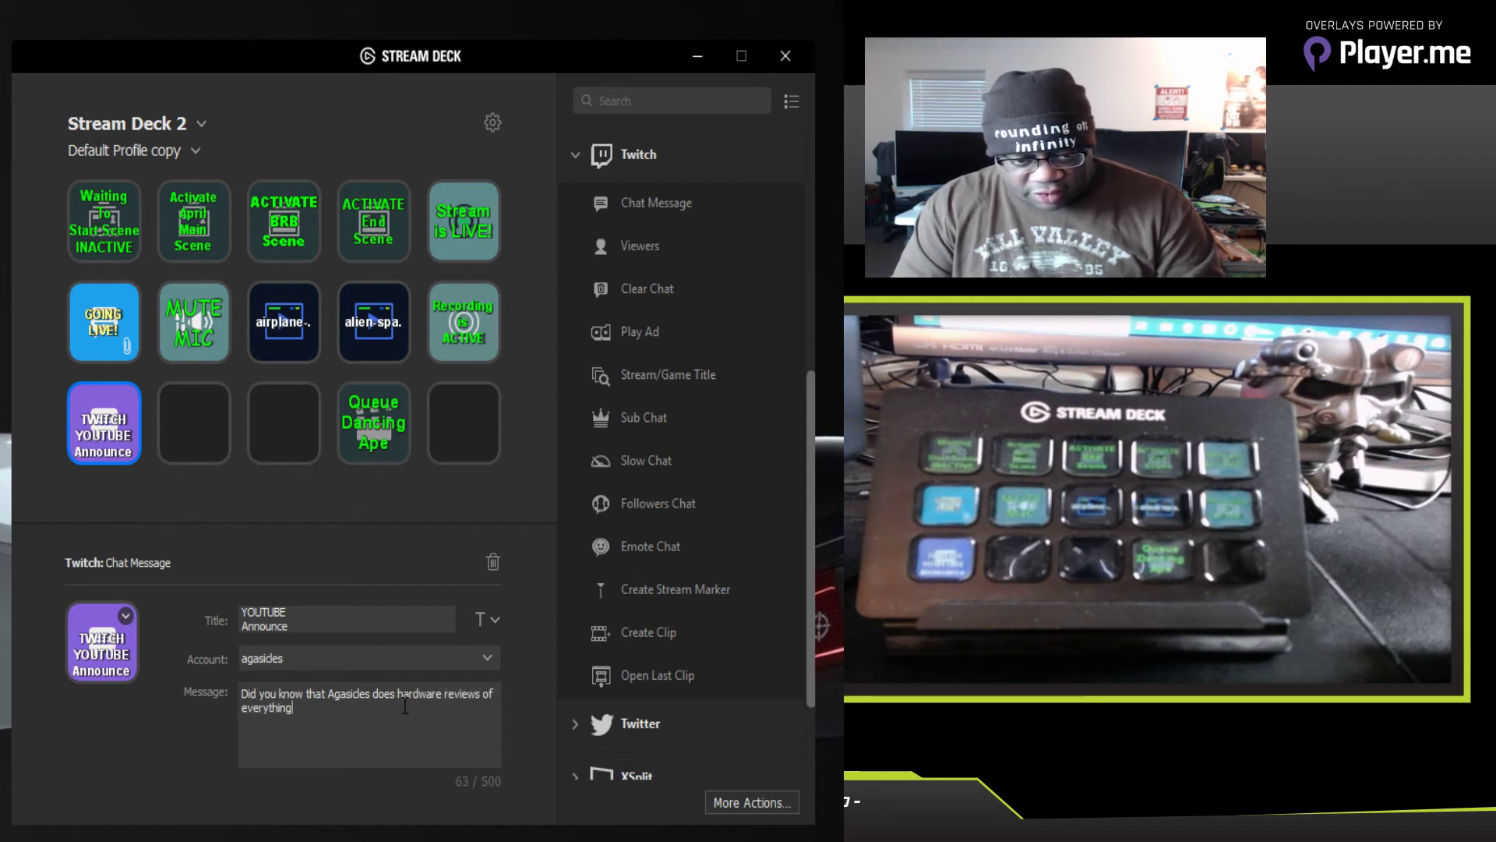
{"action": "type", "text": " that Strea"}
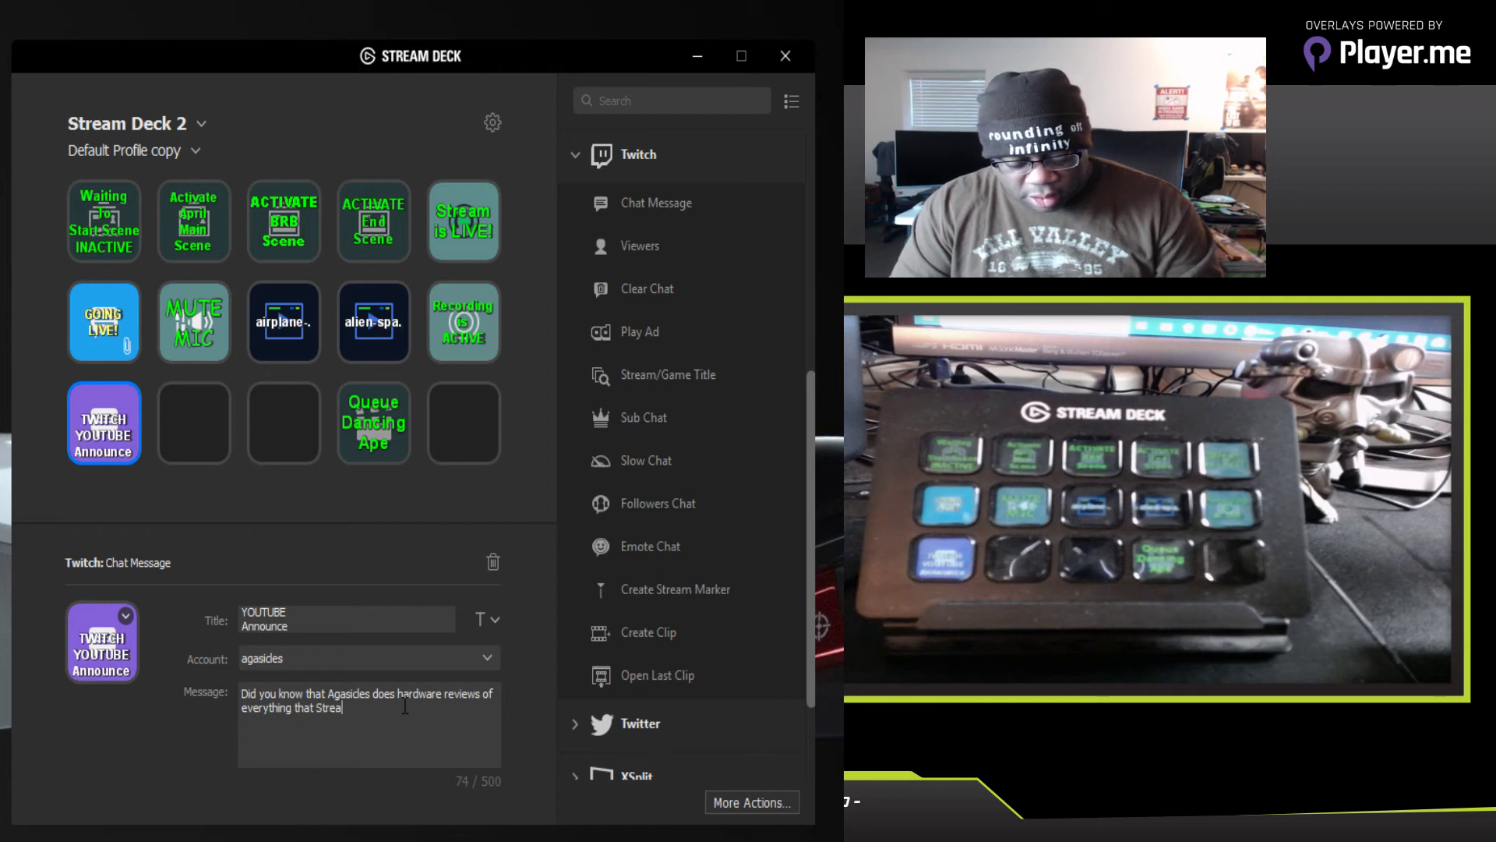
{"action": "type", "text": "mers need to cr"}
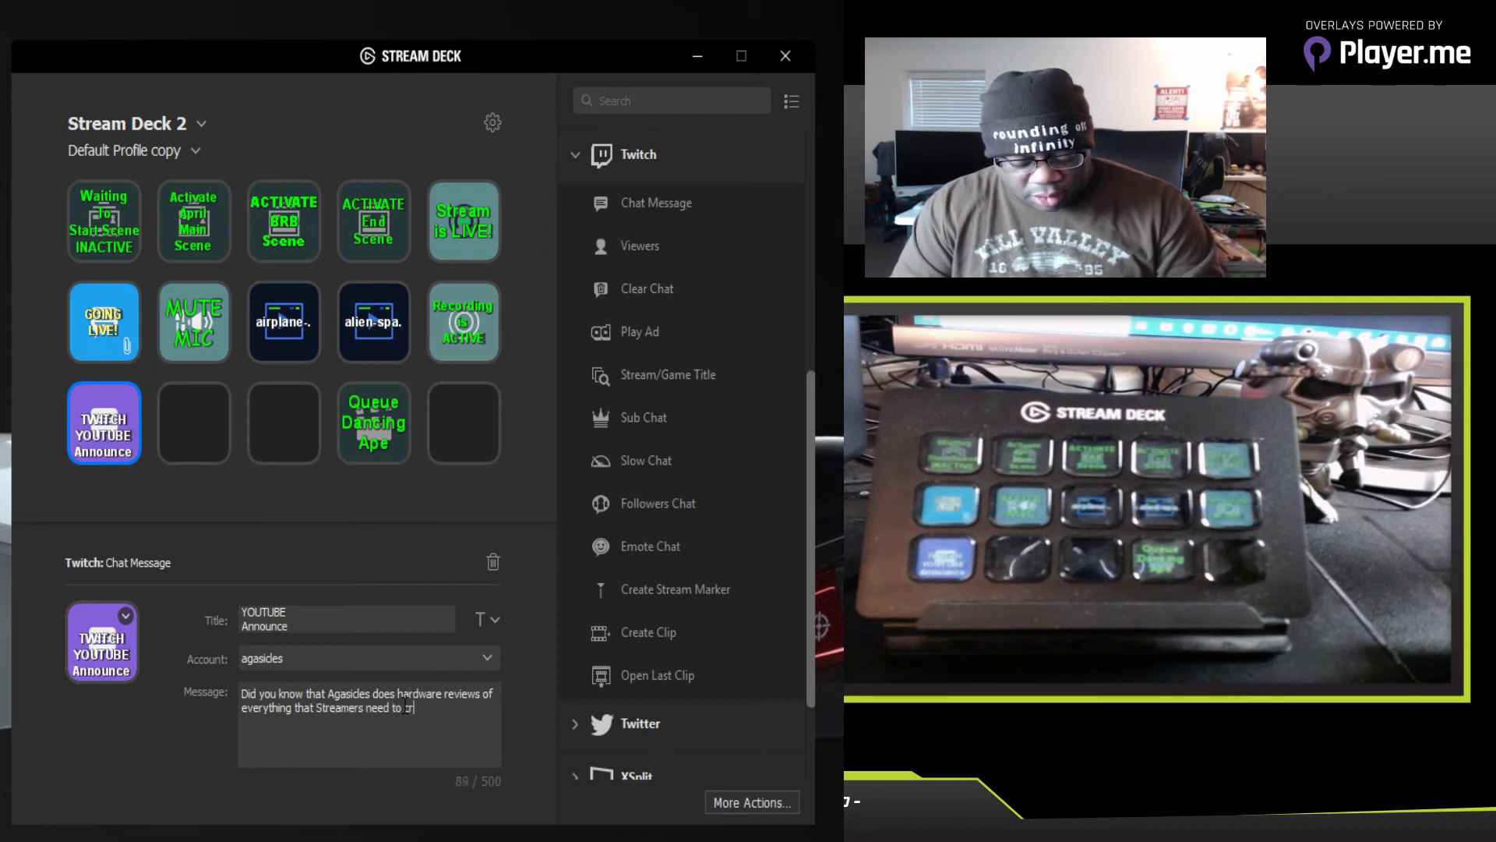
{"action": "type", "text": "eate engaging,"}
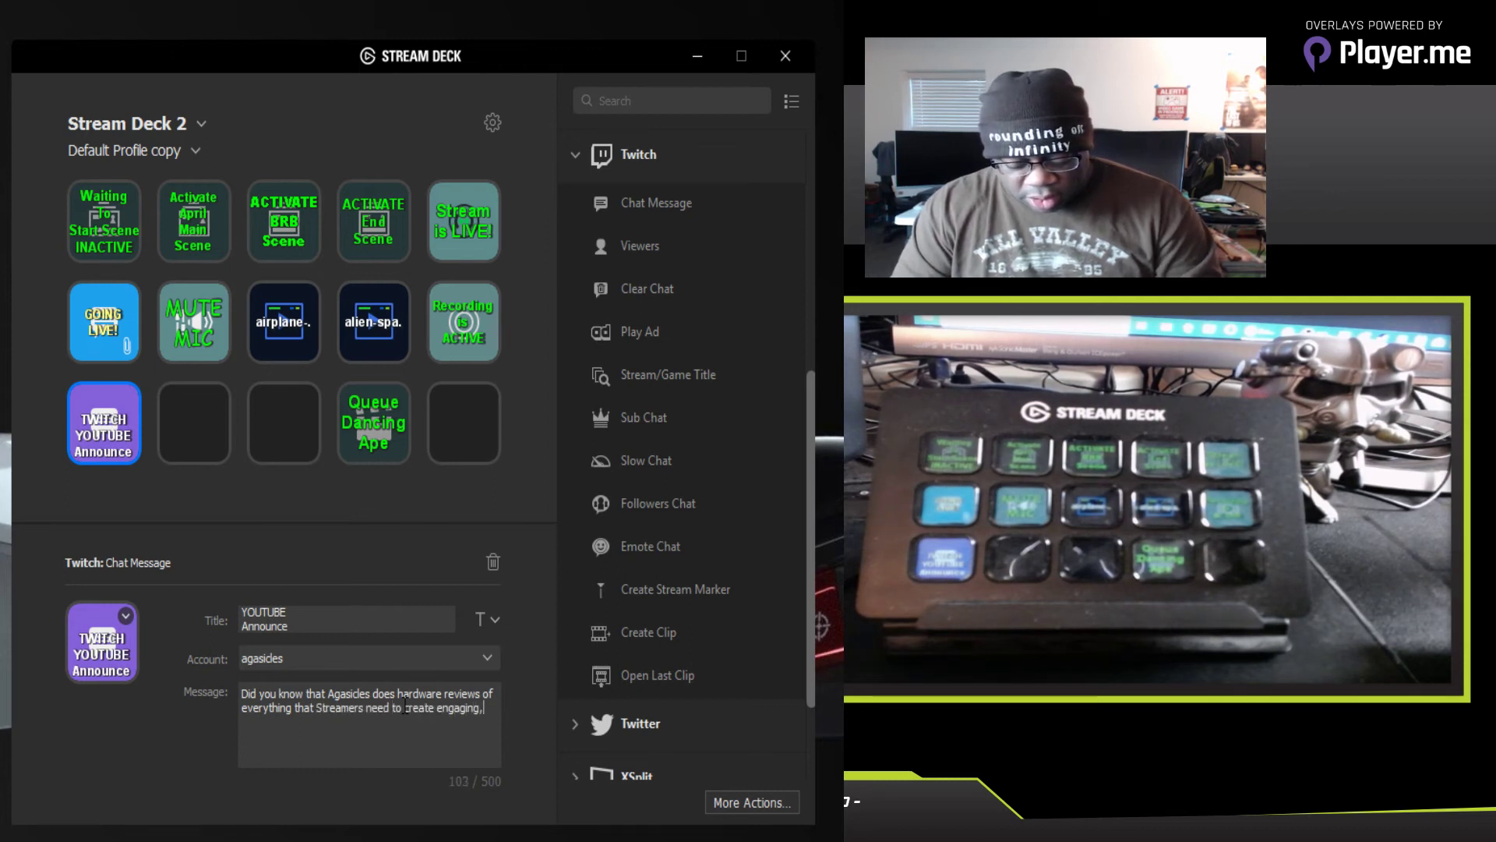
{"action": "type", "text": " high"}
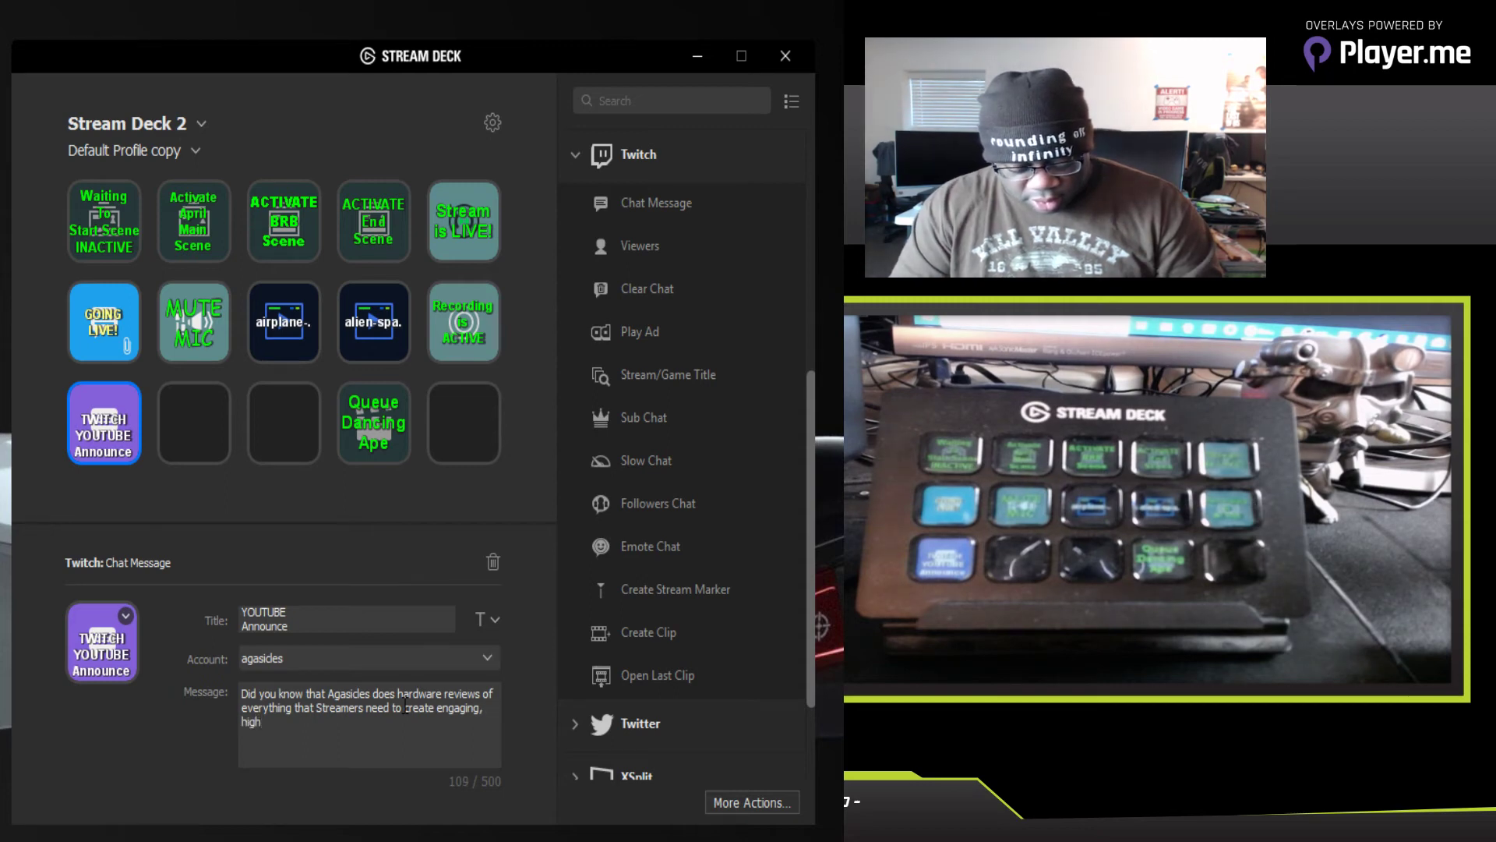
{"action": "type", "text": " quality li"}
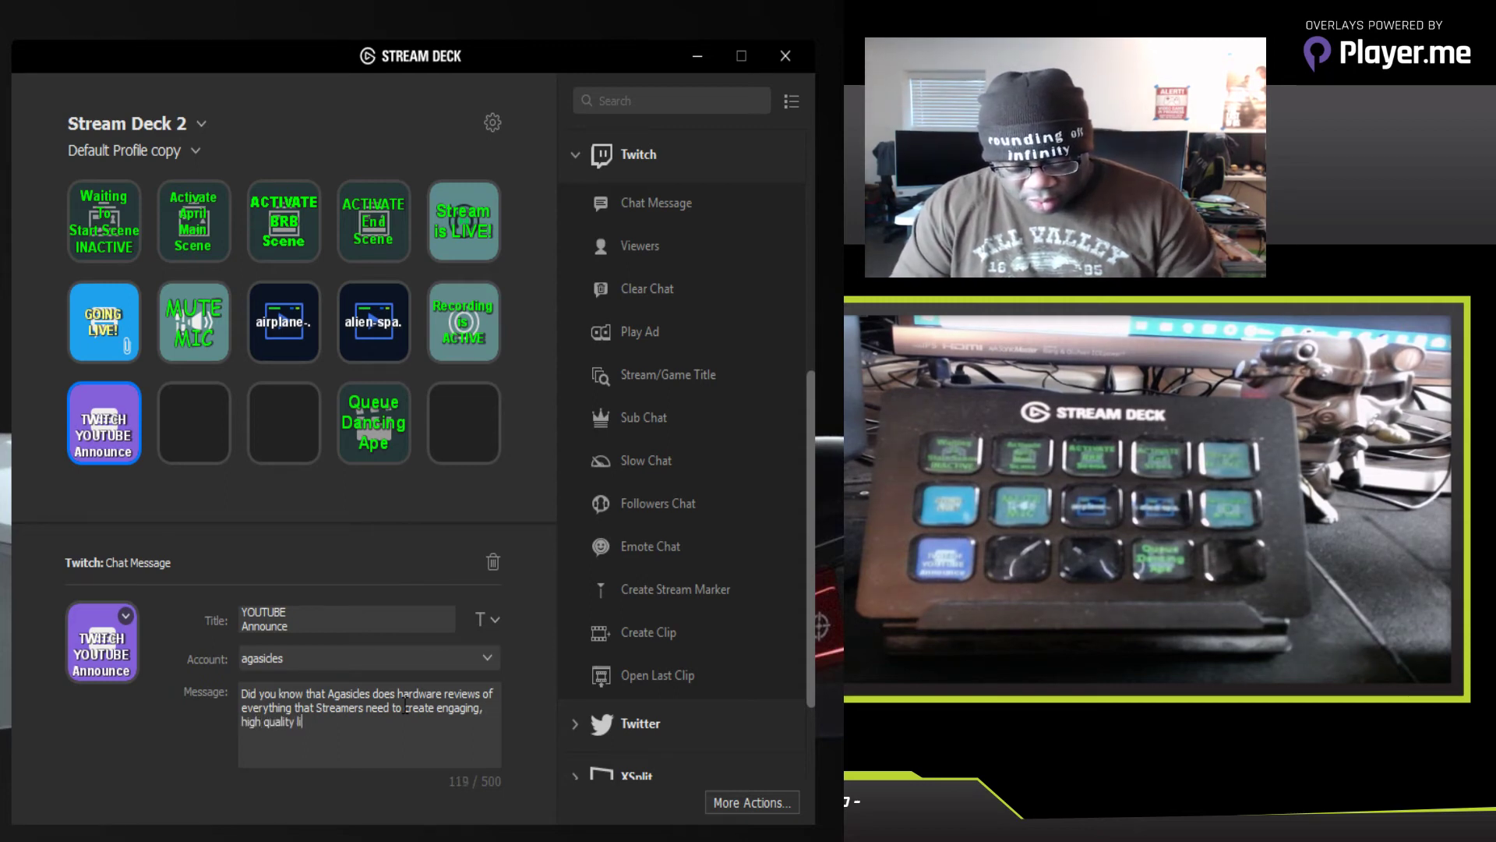
{"action": "type", "text": "ve video product"}
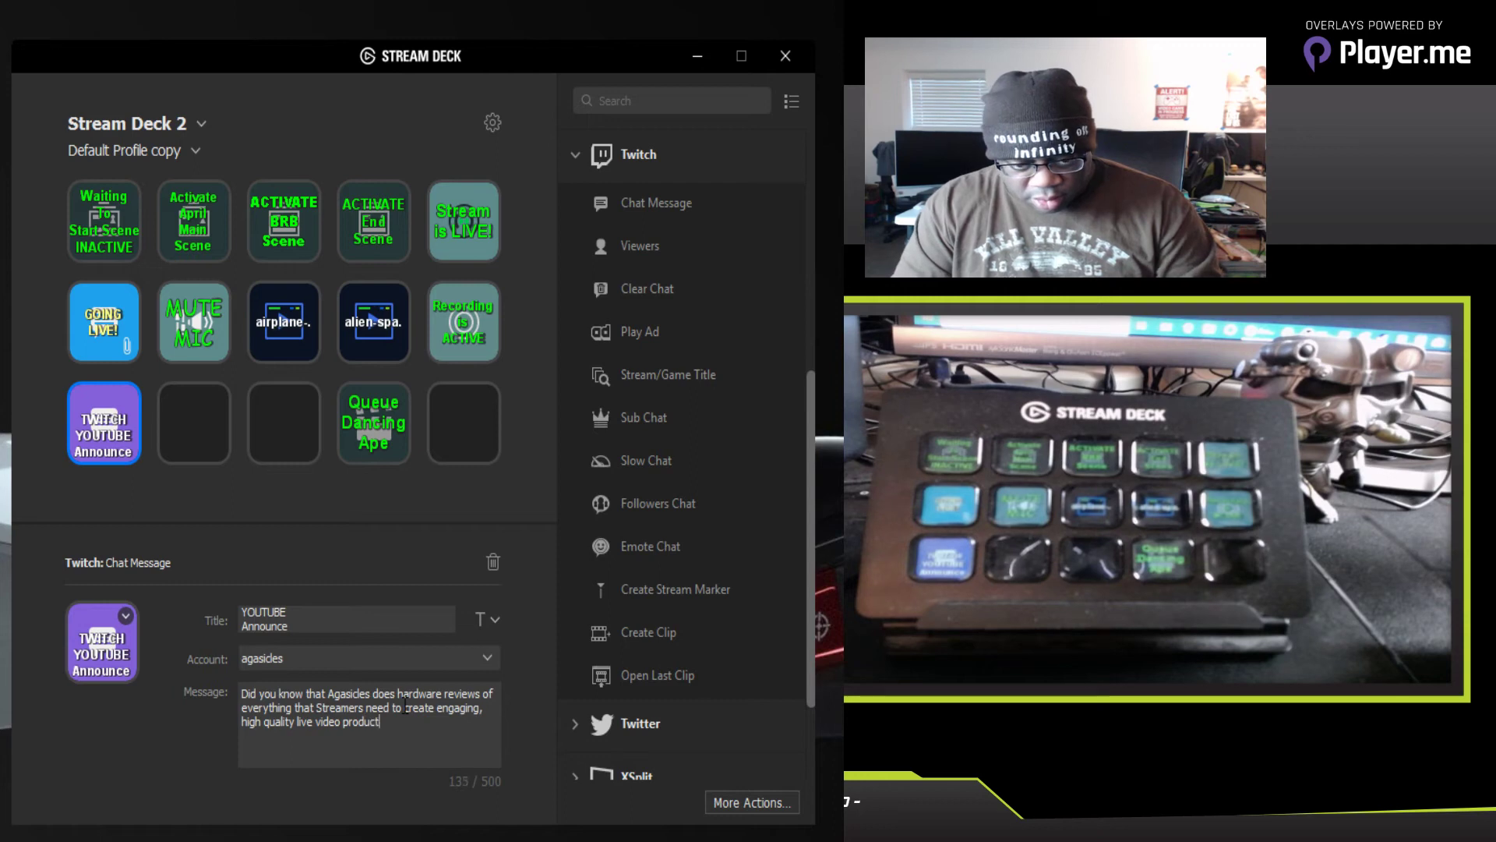
{"action": "type", "text": "ions? Check tghem"}
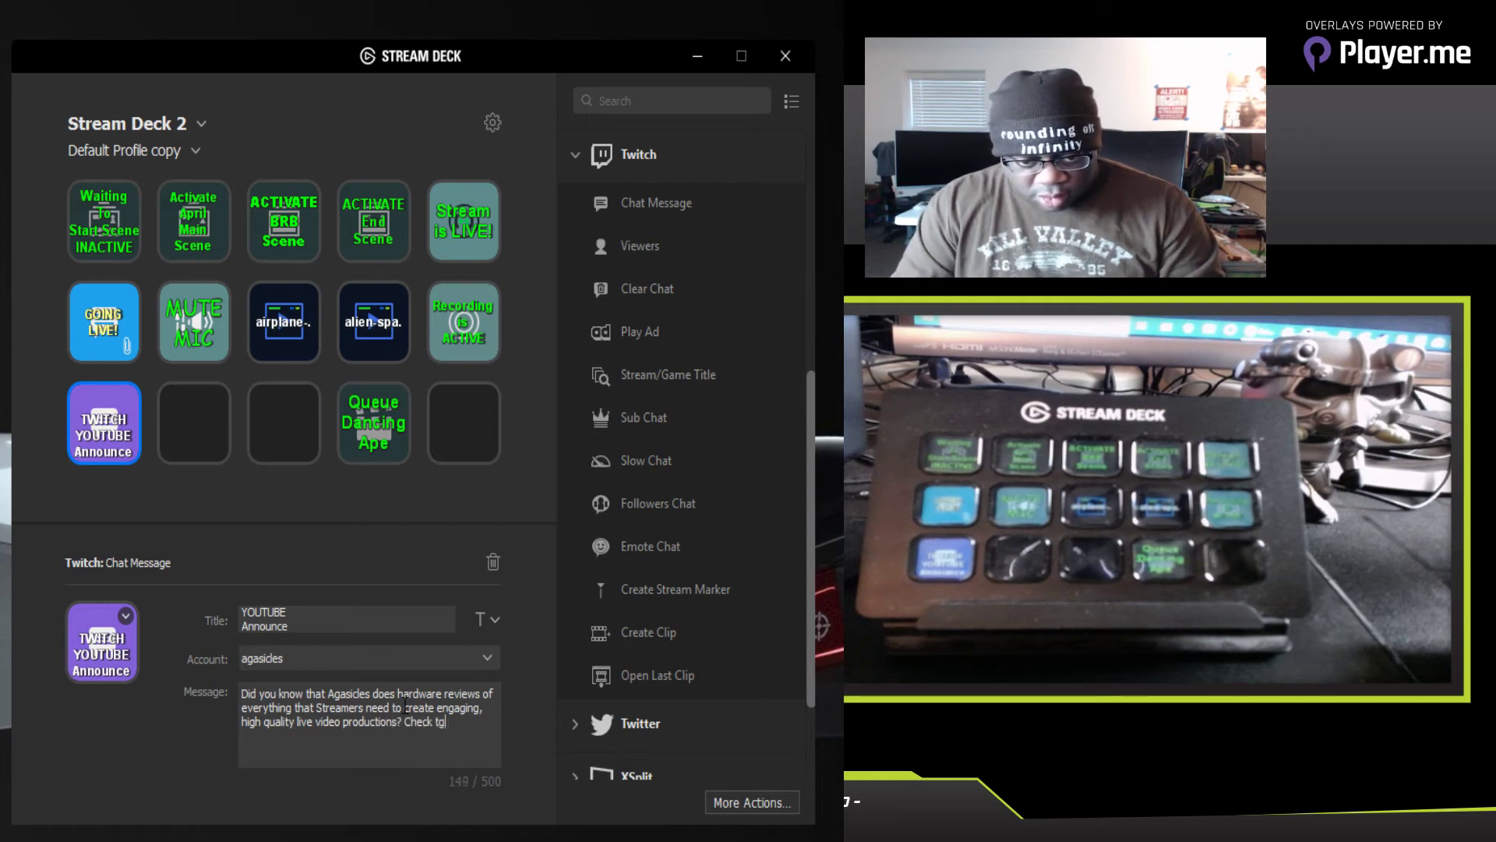
Step: Continue the chat message with "Check them out over on the YouTube" after the question about video productions
{"action": "key", "text": "BackSpace"}
{"action": "key", "text": "BackSpace"}
{"action": "key", "text": "BackSpace"}
{"action": "type", "text": "he"}
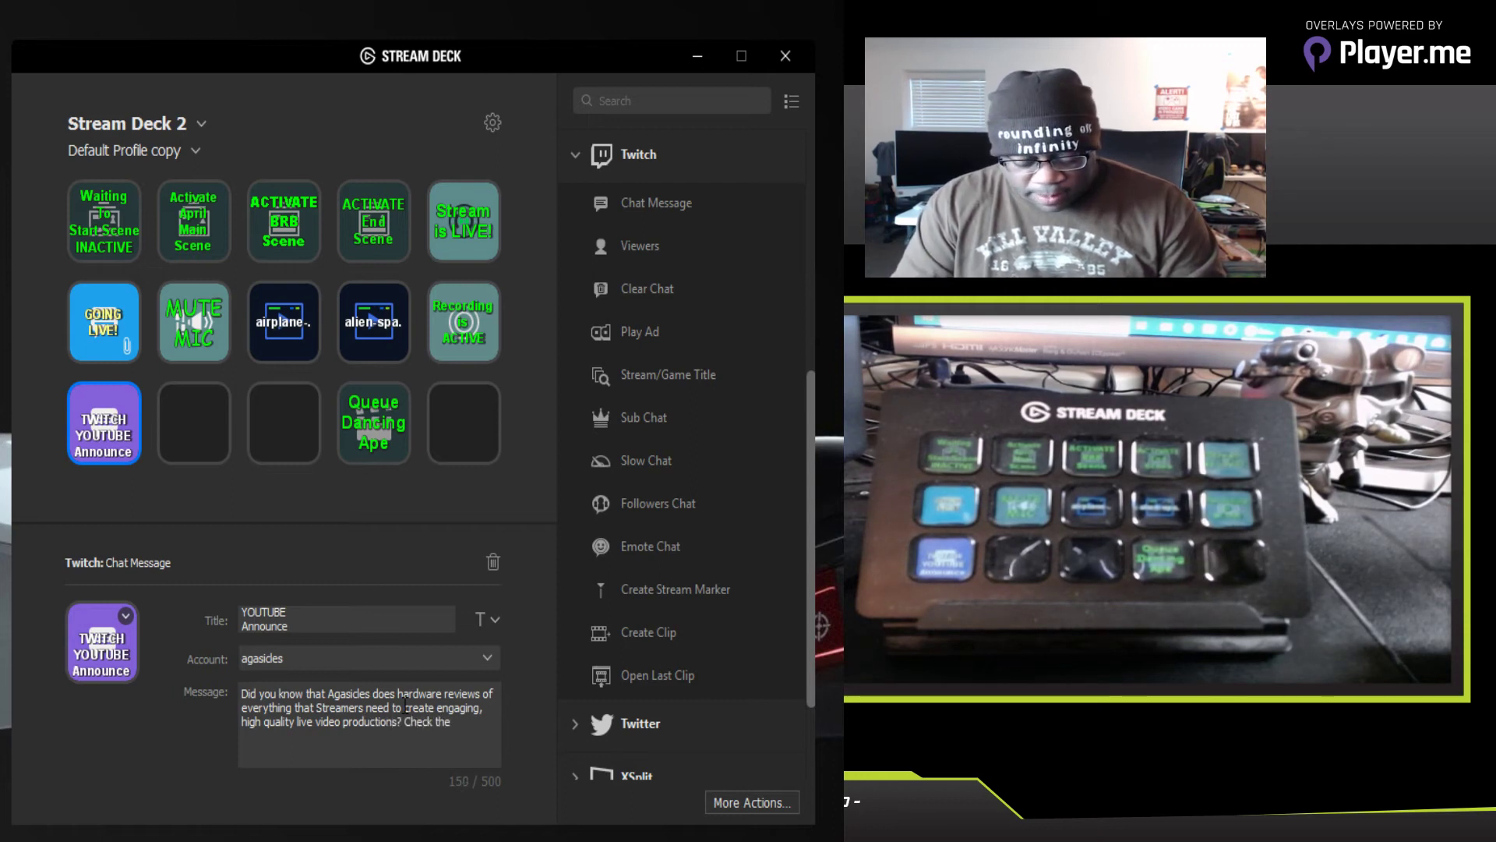
{"action": "type", "text": "m out over "}
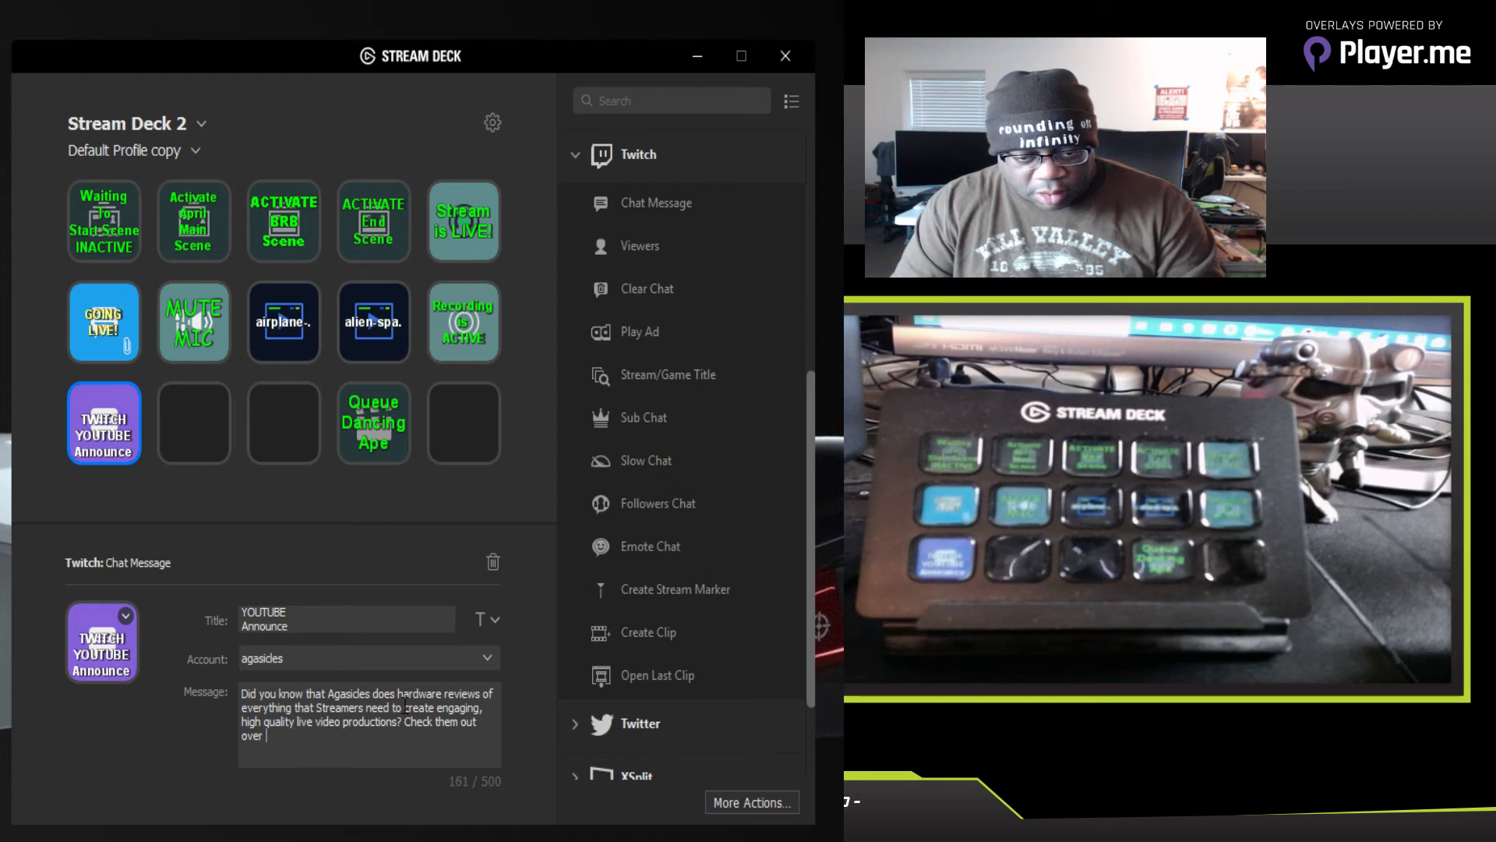
{"action": "type", "text": "on the You"}
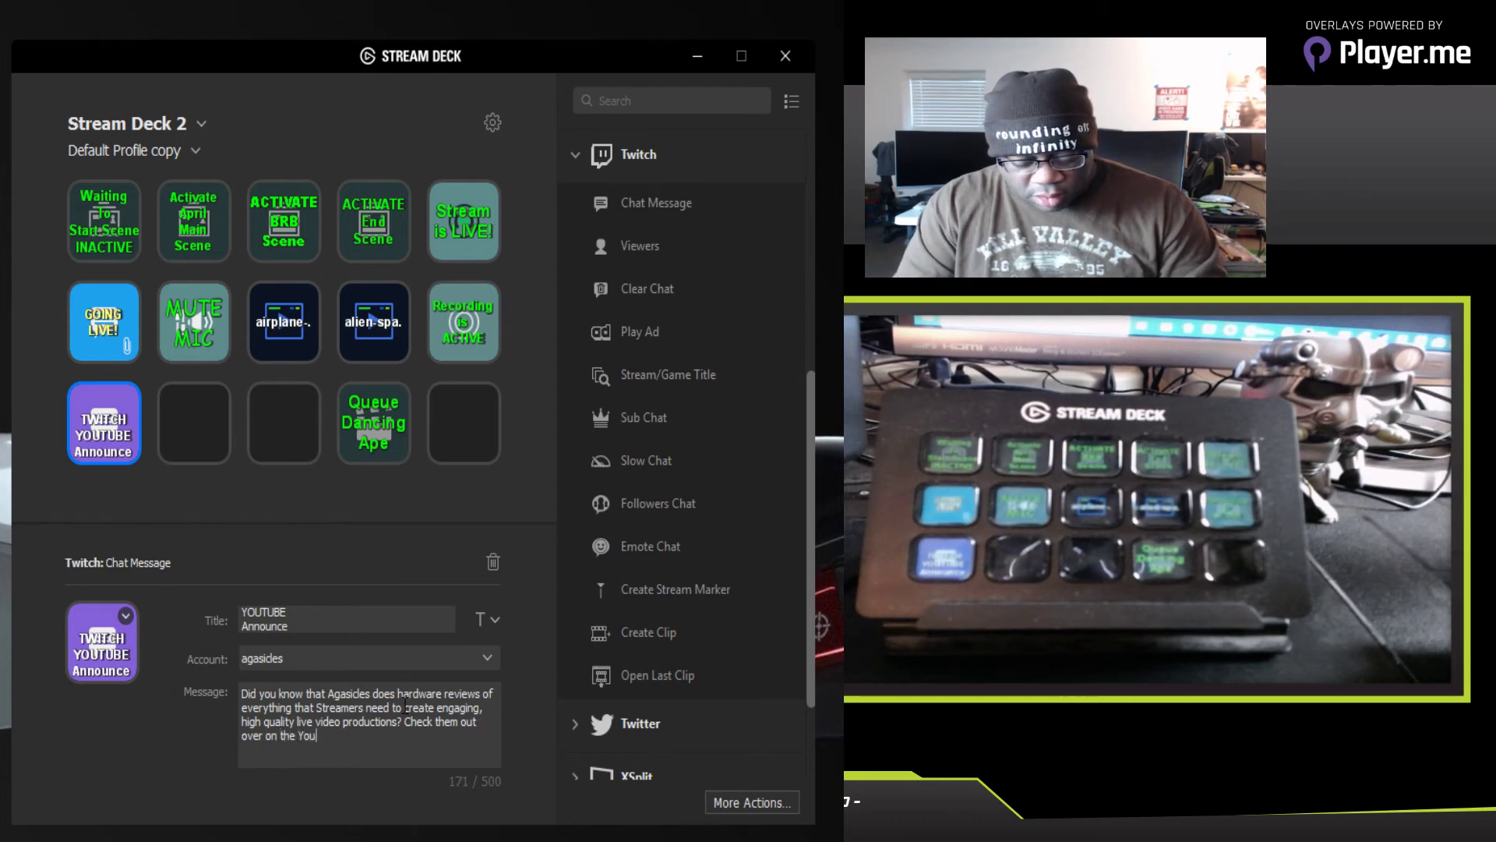
{"action": "type", "text": "Tube C"}
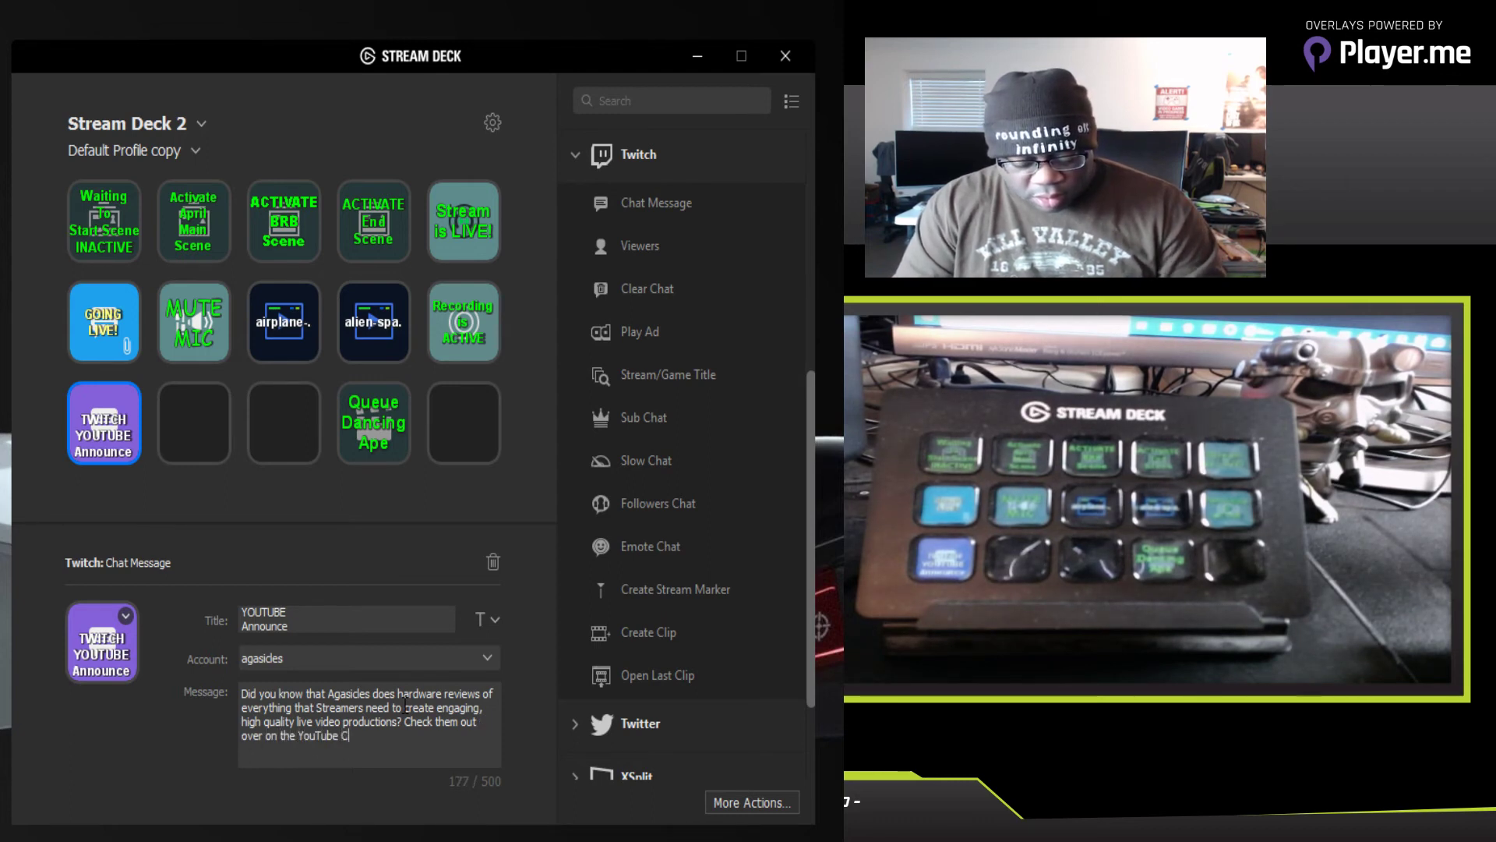
Step: Finish the chat message with "Channel, Rounding Off Infinity! -" followed by the YouTube channel's URL
{"action": "type", "text": "hannel, Roundig Of"}
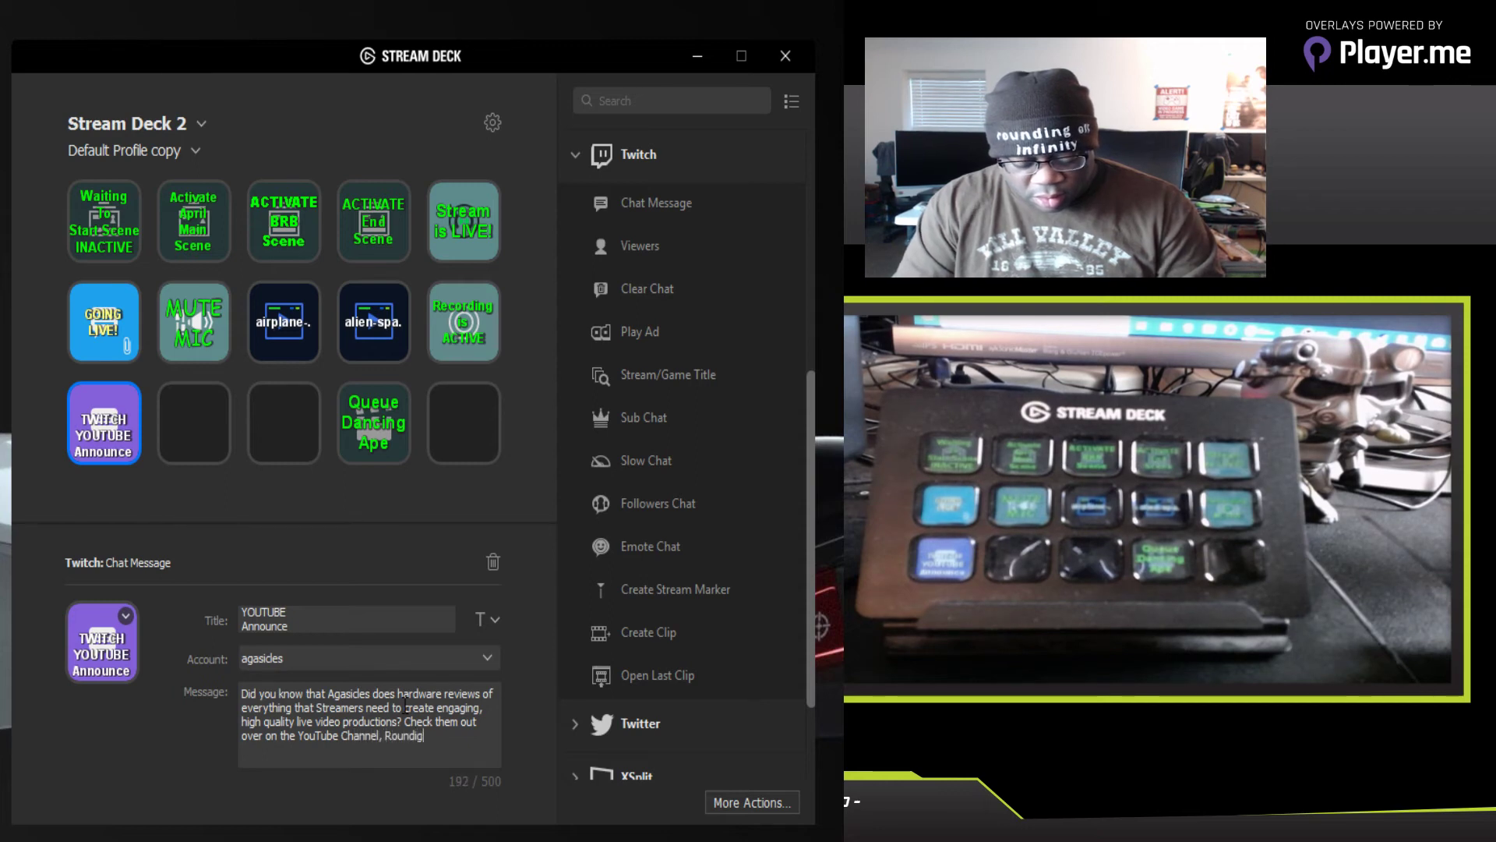
{"action": "key", "text": "BackSpace"}
{"action": "key", "text": "BackSpace"}
{"action": "key", "text": "BackSpace"}
{"action": "key", "text": "BackSpace"}
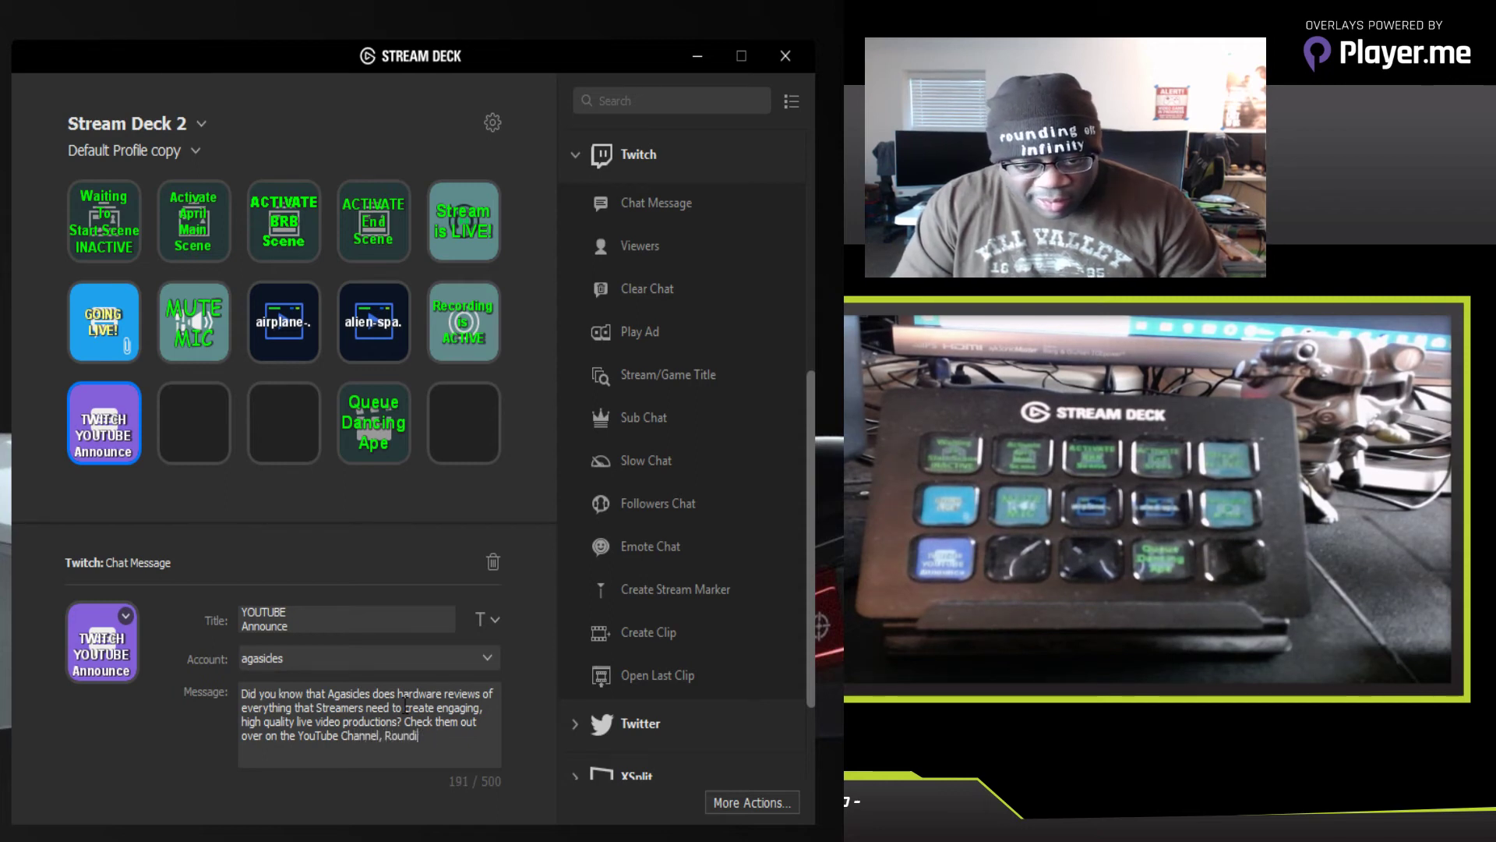
{"action": "type", "text": "ng Of"}
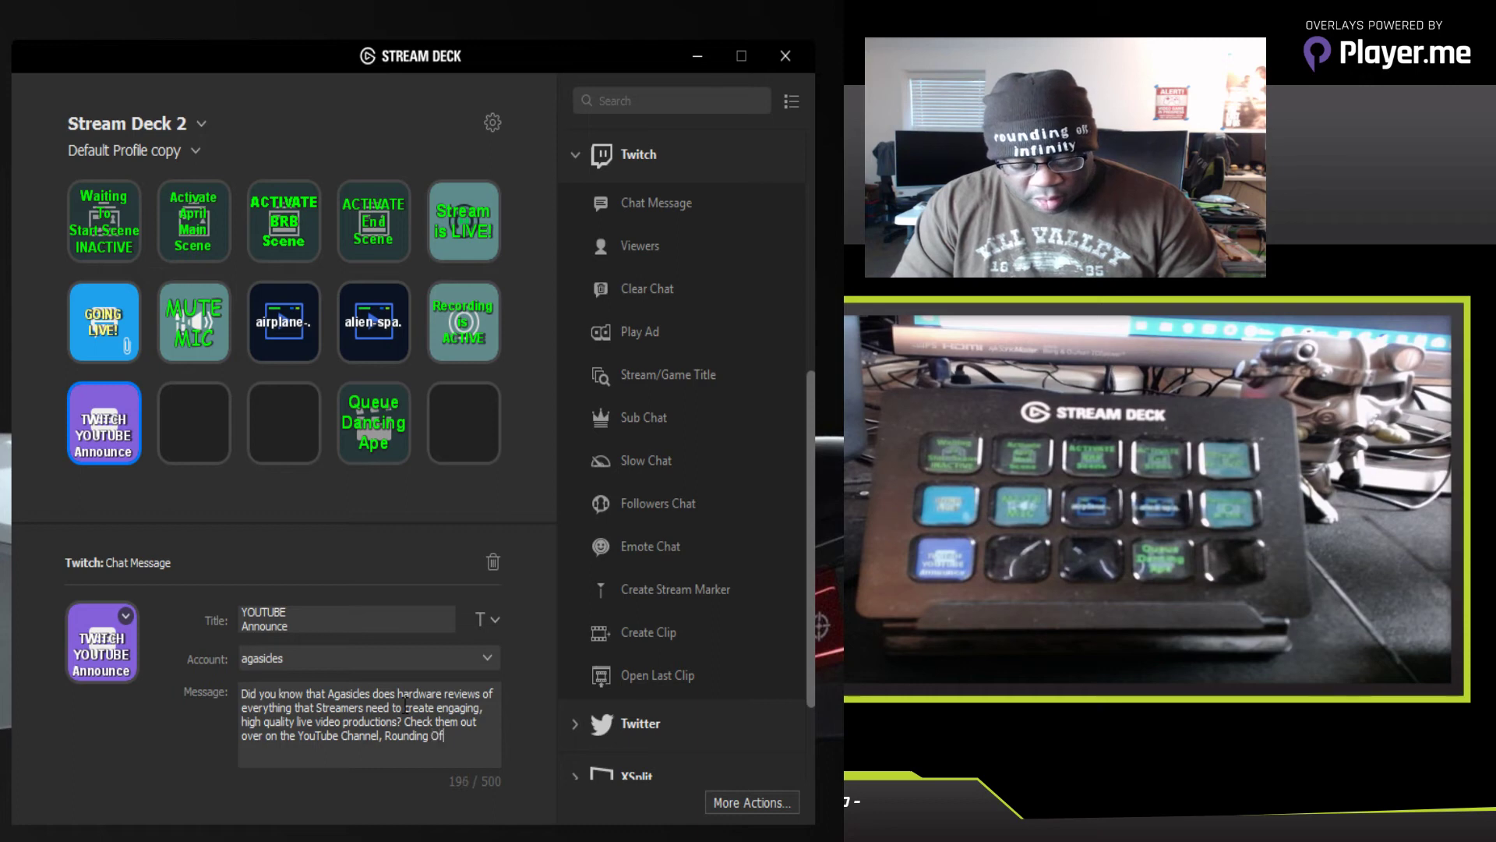
{"action": "type", "text": "f Inci"}
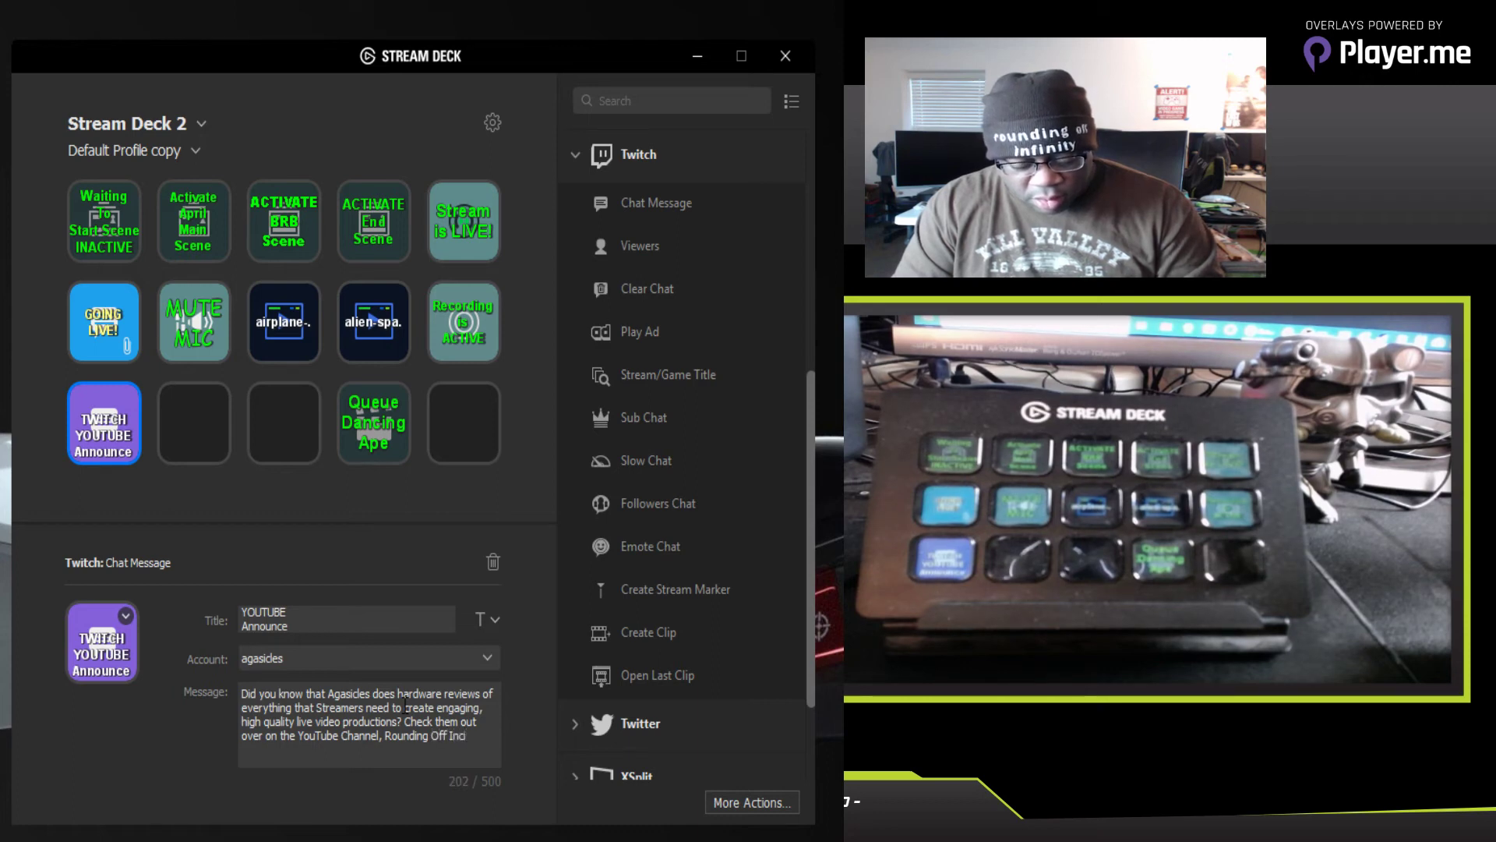
{"action": "type", "text": "nifty! -"}
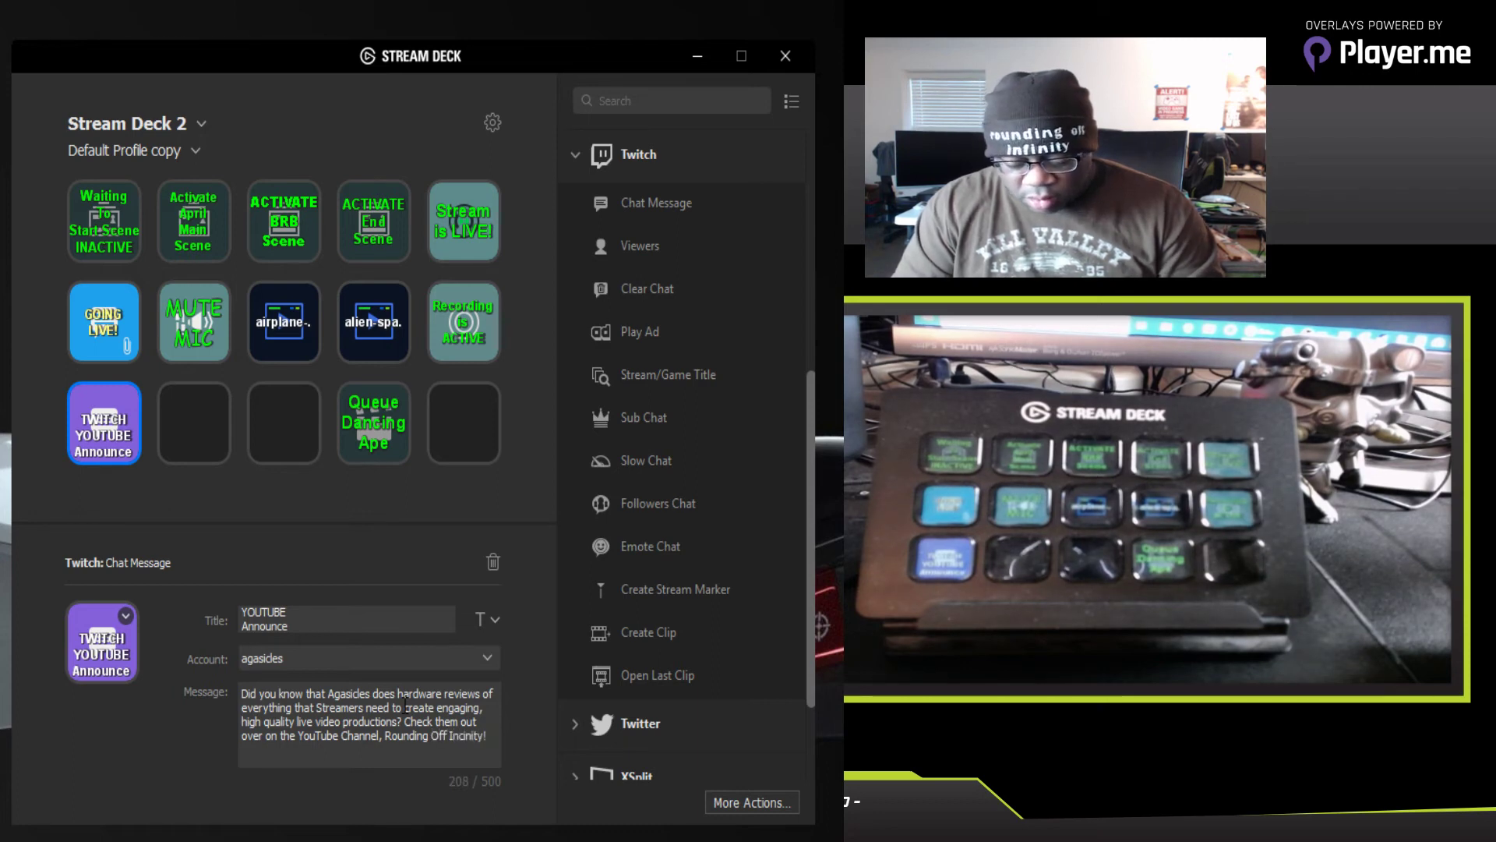
{"action": "type", "text": "https://www.youtube.com/channel/UC6LVcZef50yFfI6w6lBt4ZA"}
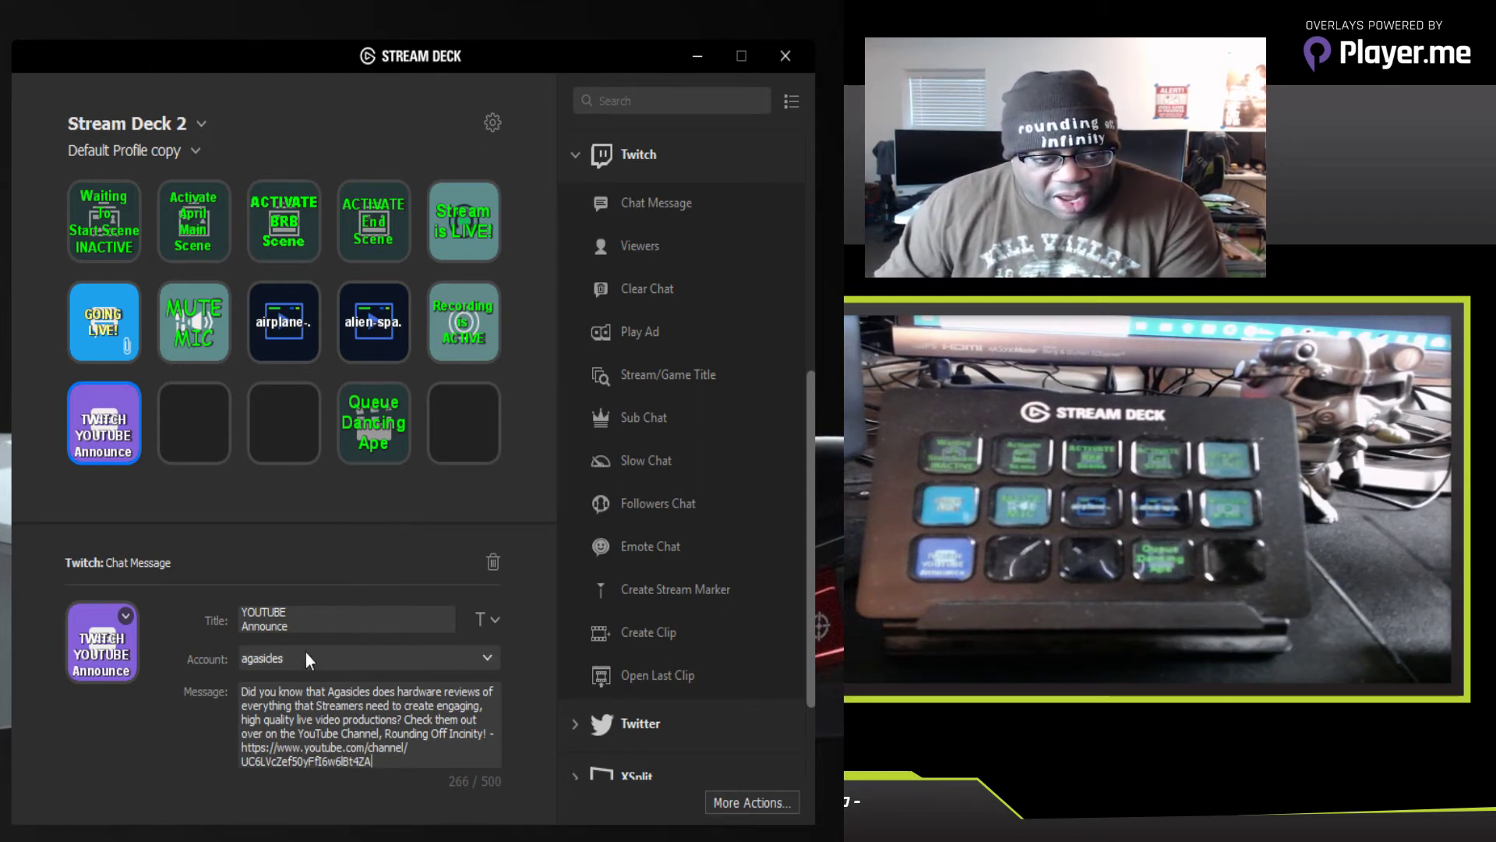
Step: Center the chat message key's title vertically and color it bright green, then deselect the key
{"action": "left_click", "coordinate": [496, 617]}
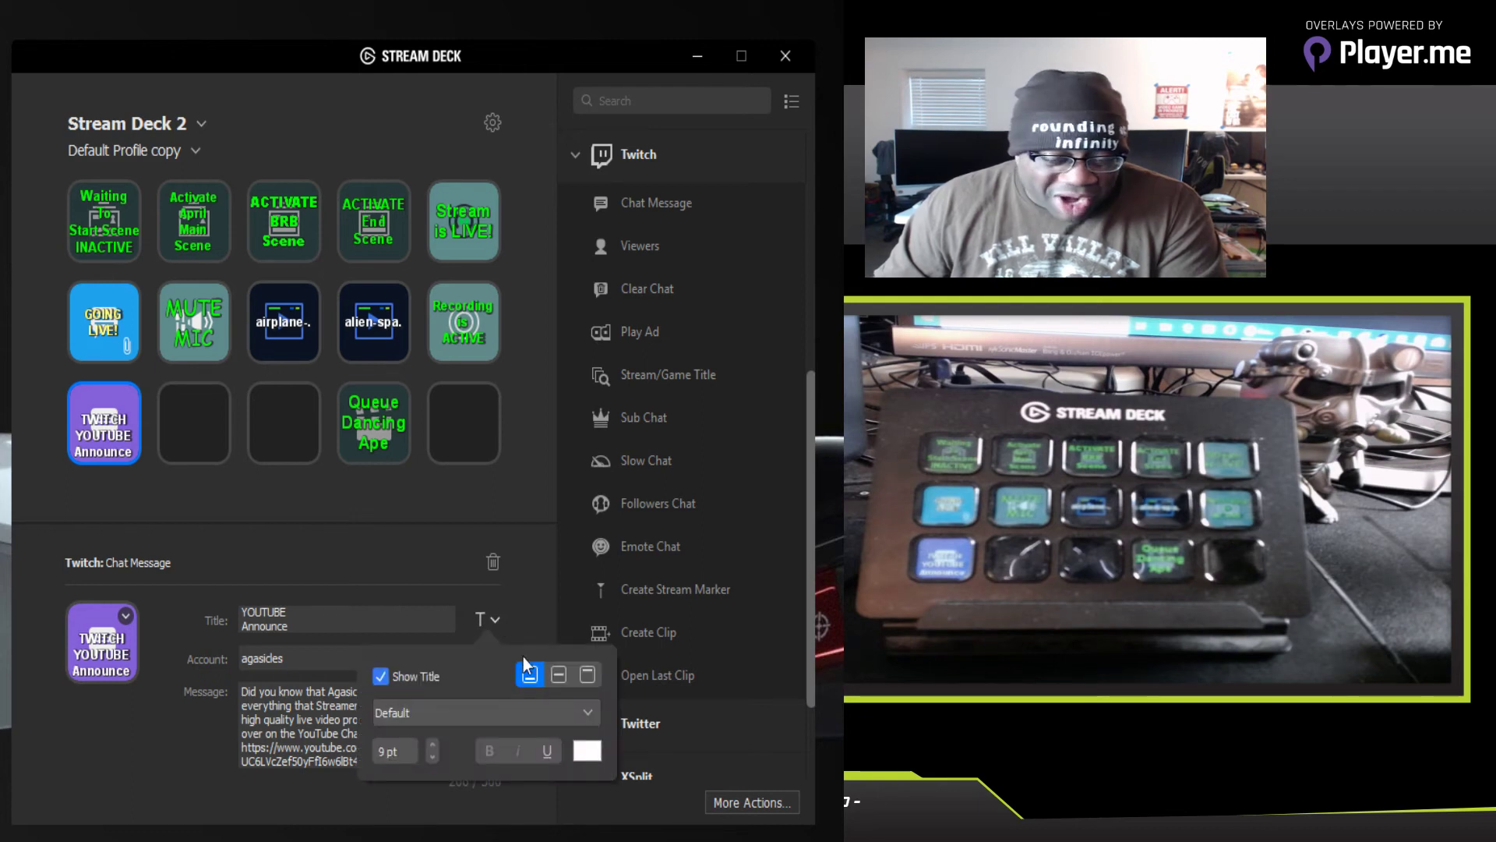
{"action": "left_click", "coordinate": [558, 673]}
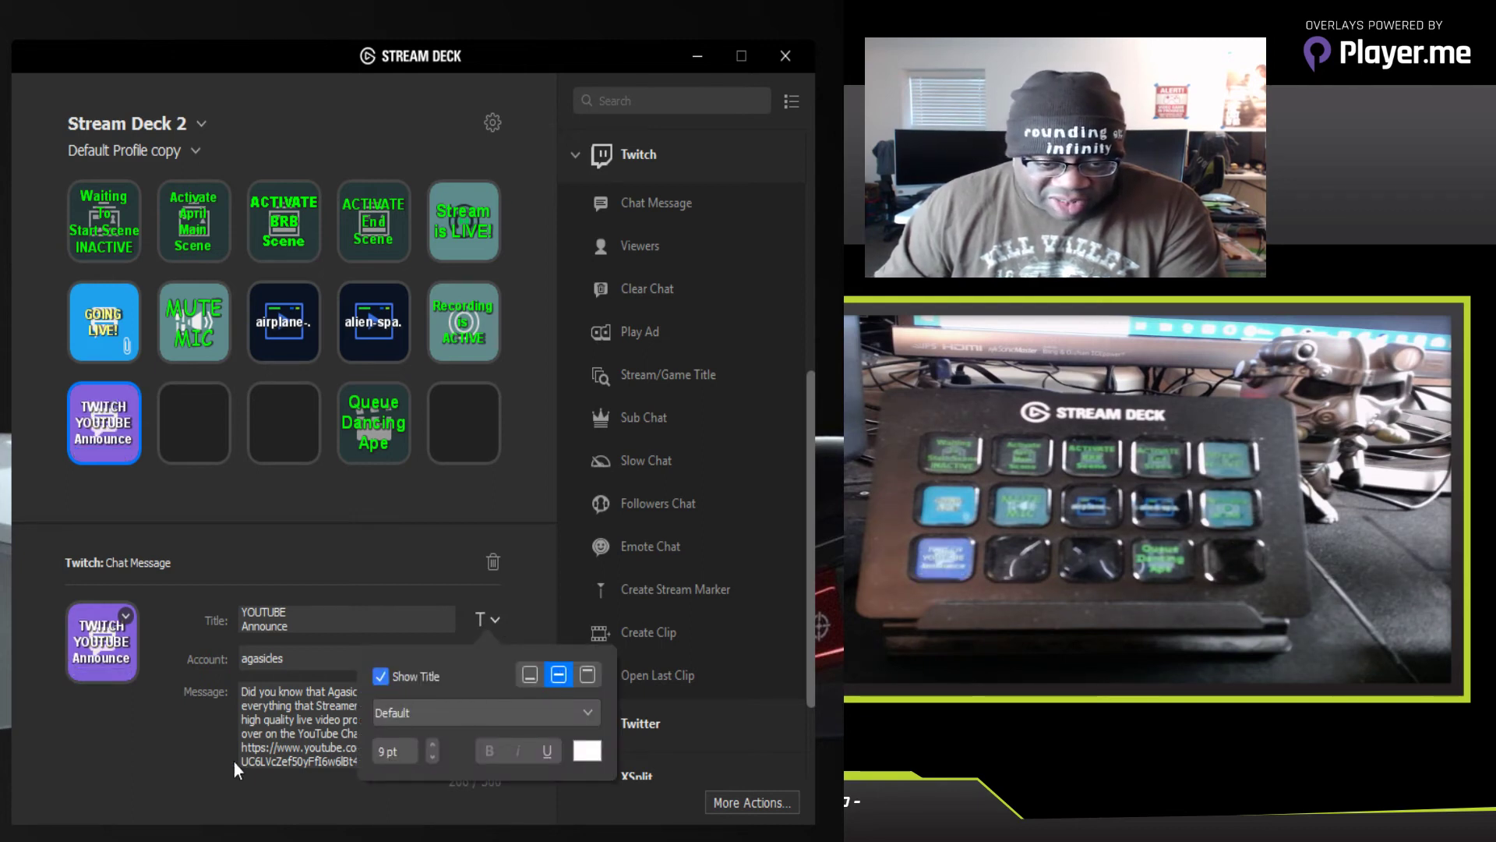
{"action": "left_click", "coordinate": [599, 748]}
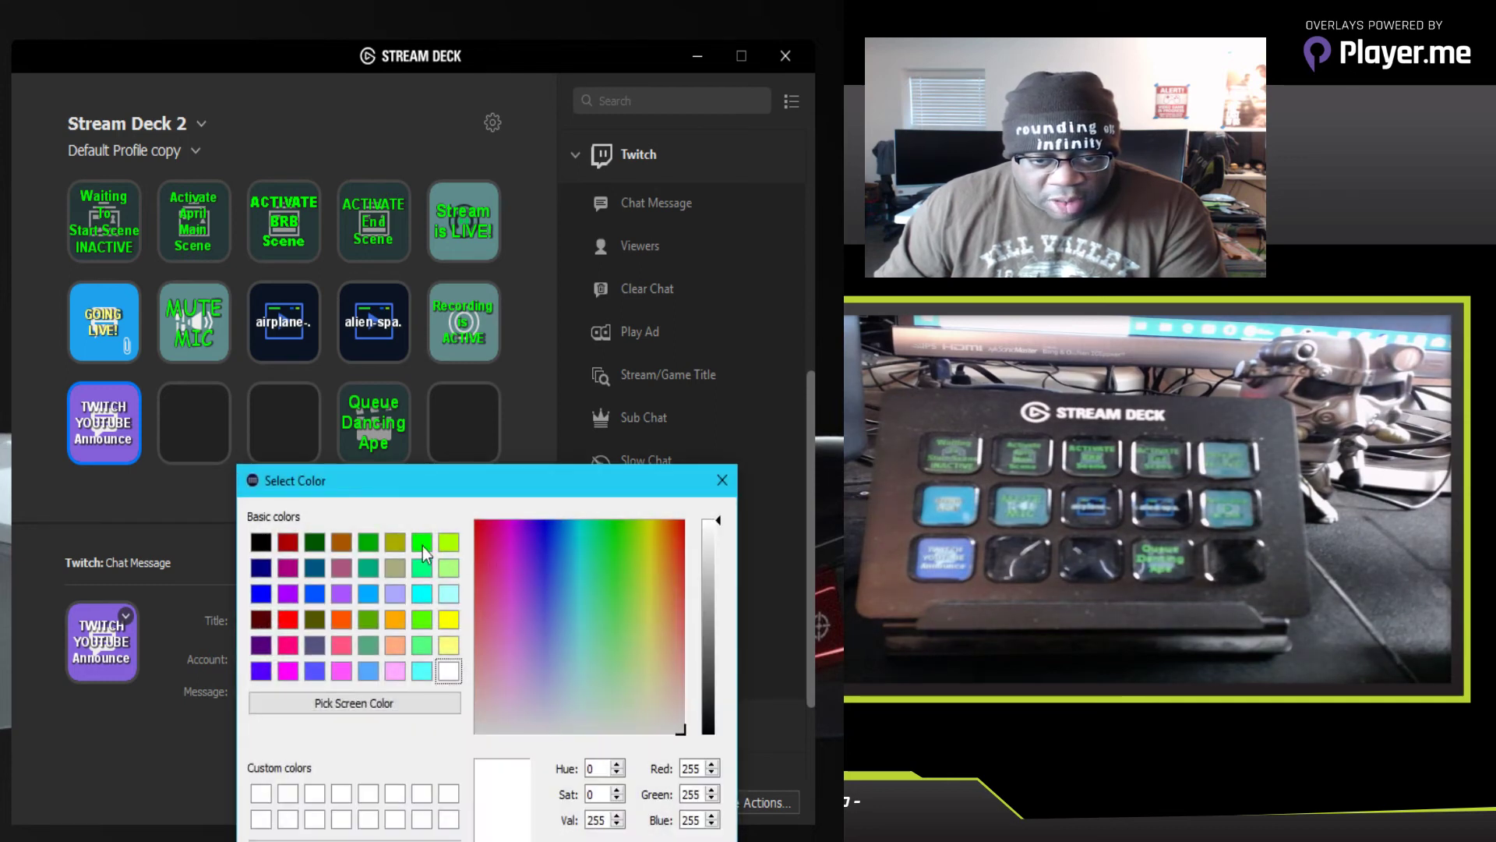
{"action": "left_click", "coordinate": [422, 545]}
{"action": "key", "text": "Return"}
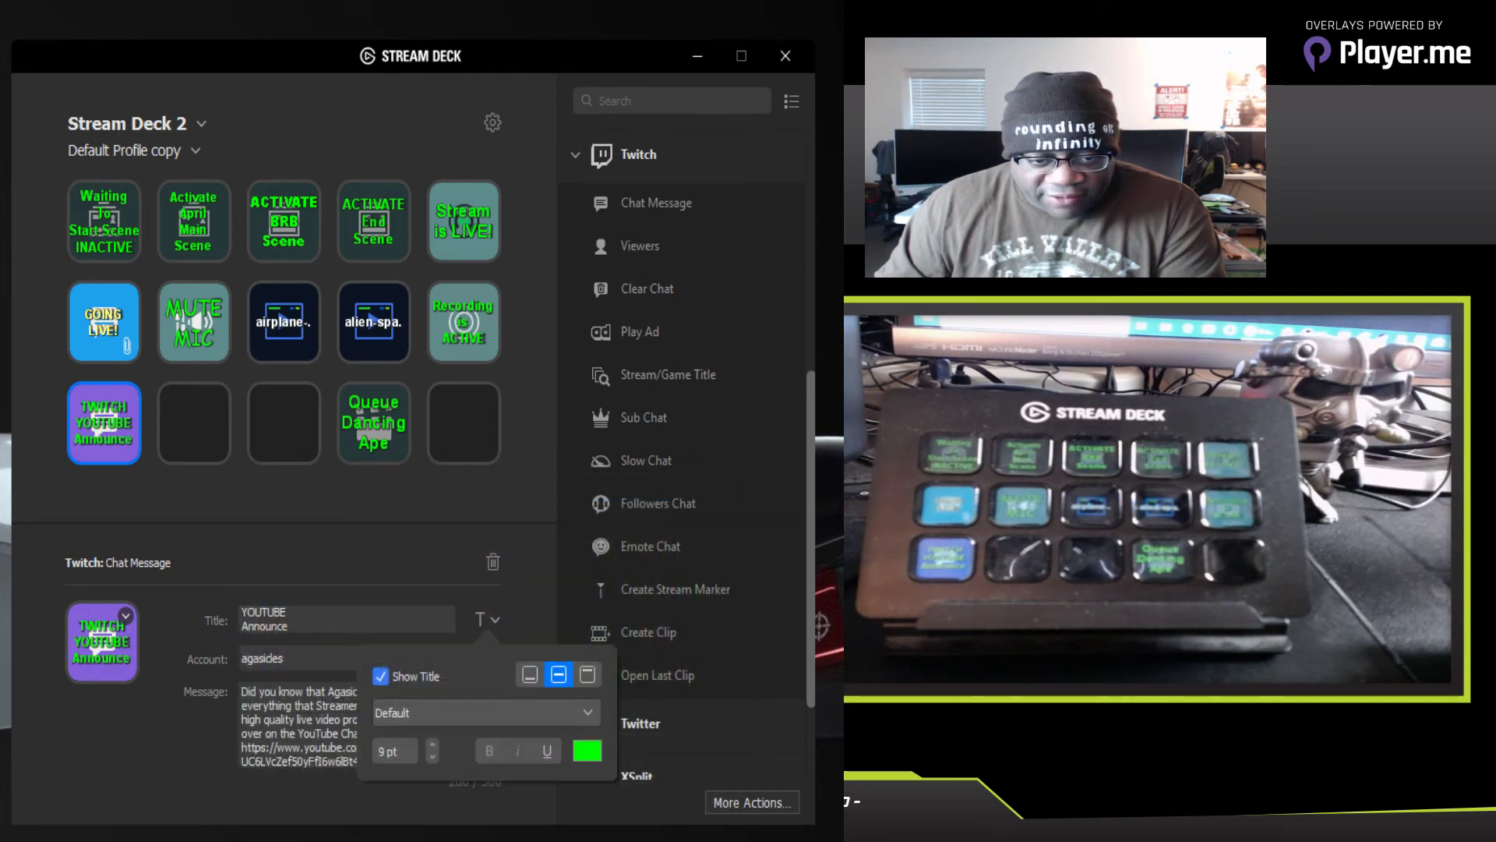
{"action": "left_click", "coordinate": [157, 769]}
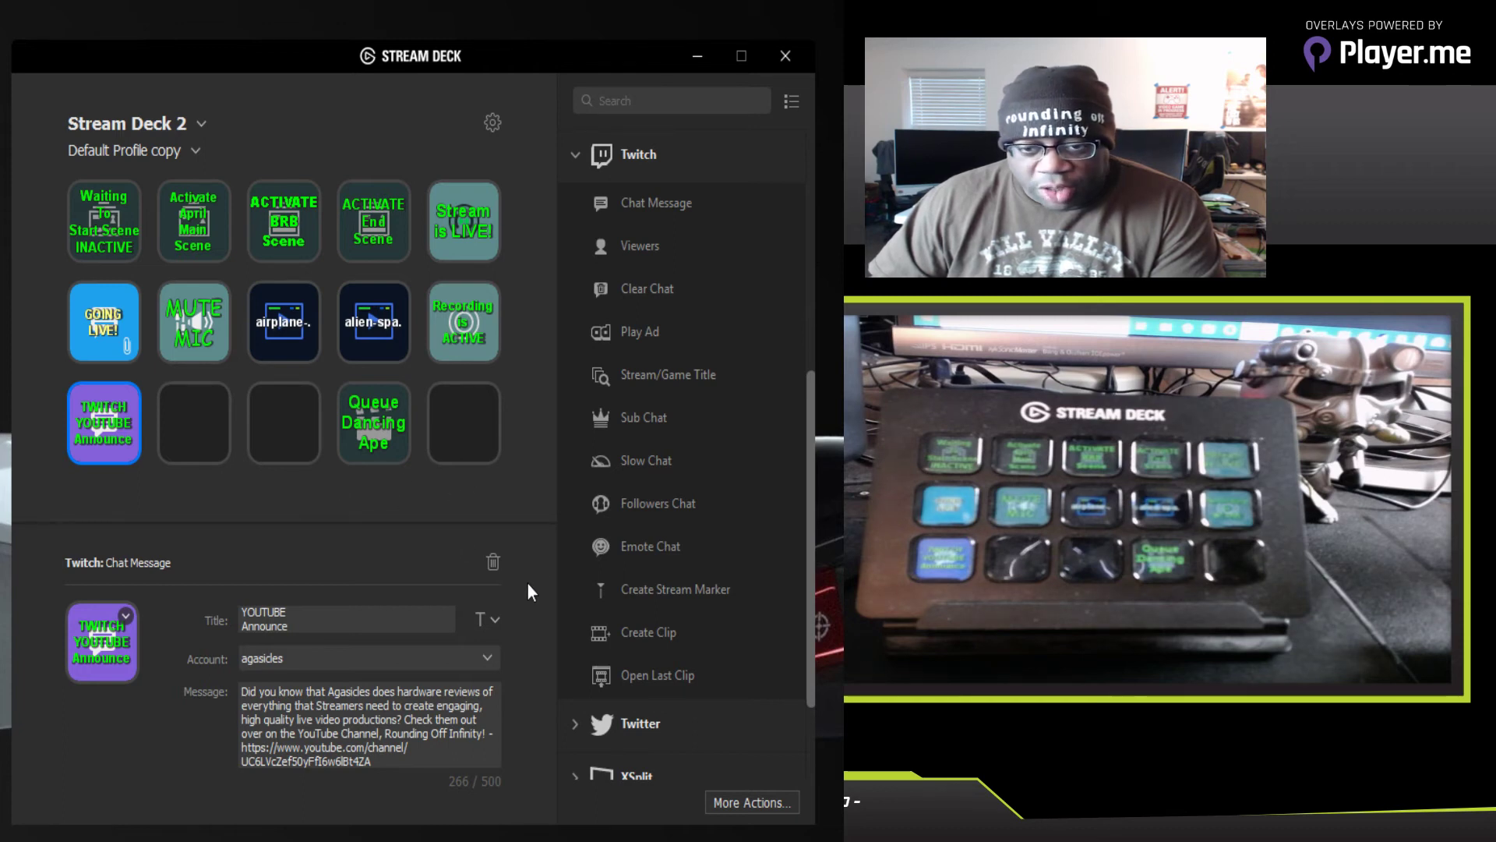
{"action": "left_click", "coordinate": [260, 510]}
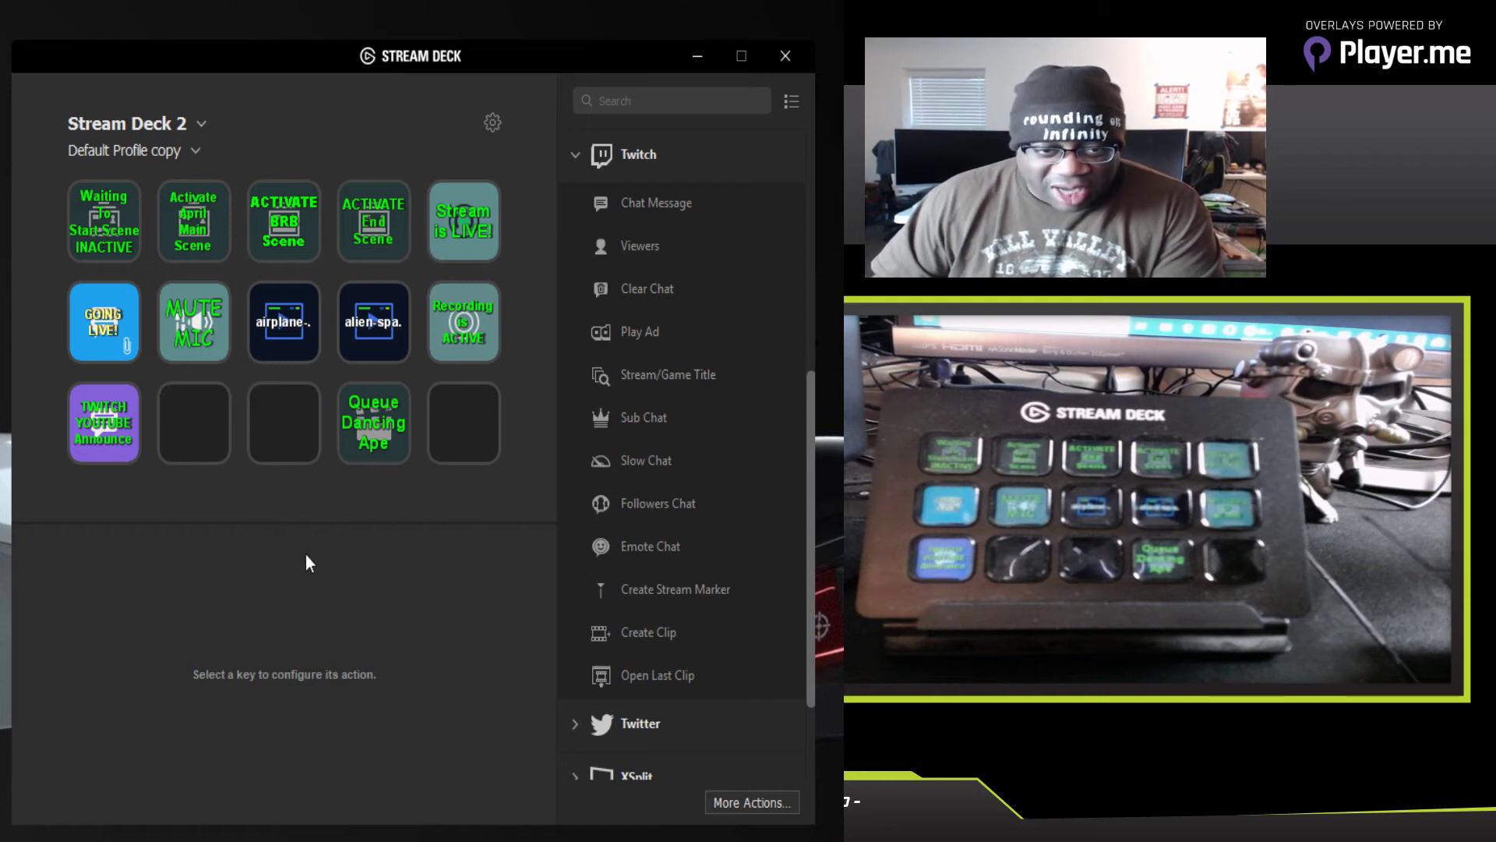
Step: Assign the Twitch Create Clip action to the second key in the third row and title it "Create", "a New", "Clip" on three lines
{"action": "left_click", "coordinate": [110, 444]}
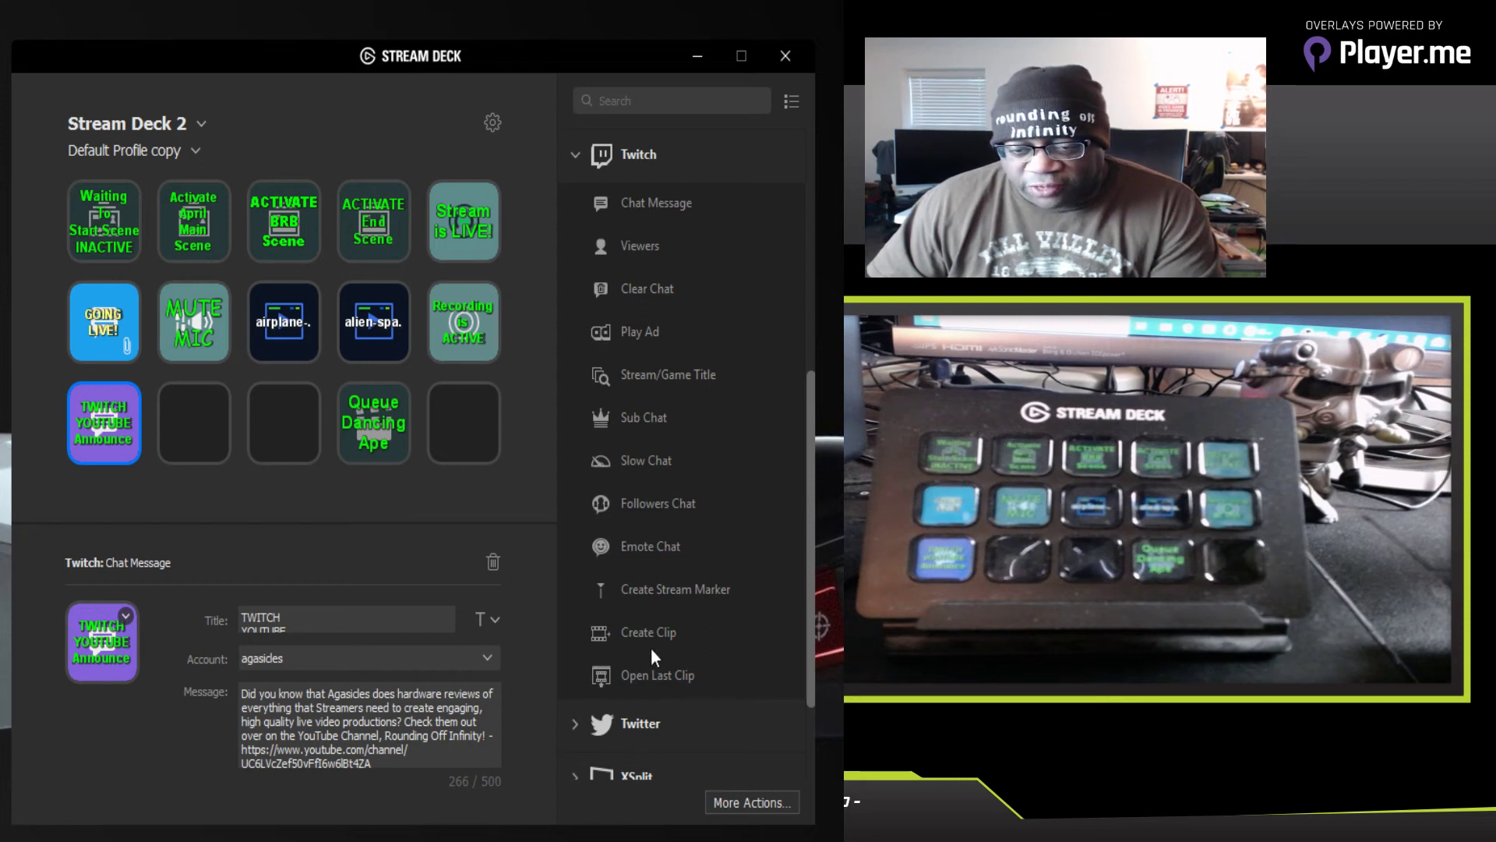
{"action": "left_click_drag", "start_coordinate": [645, 633], "coordinate": [191, 414]}
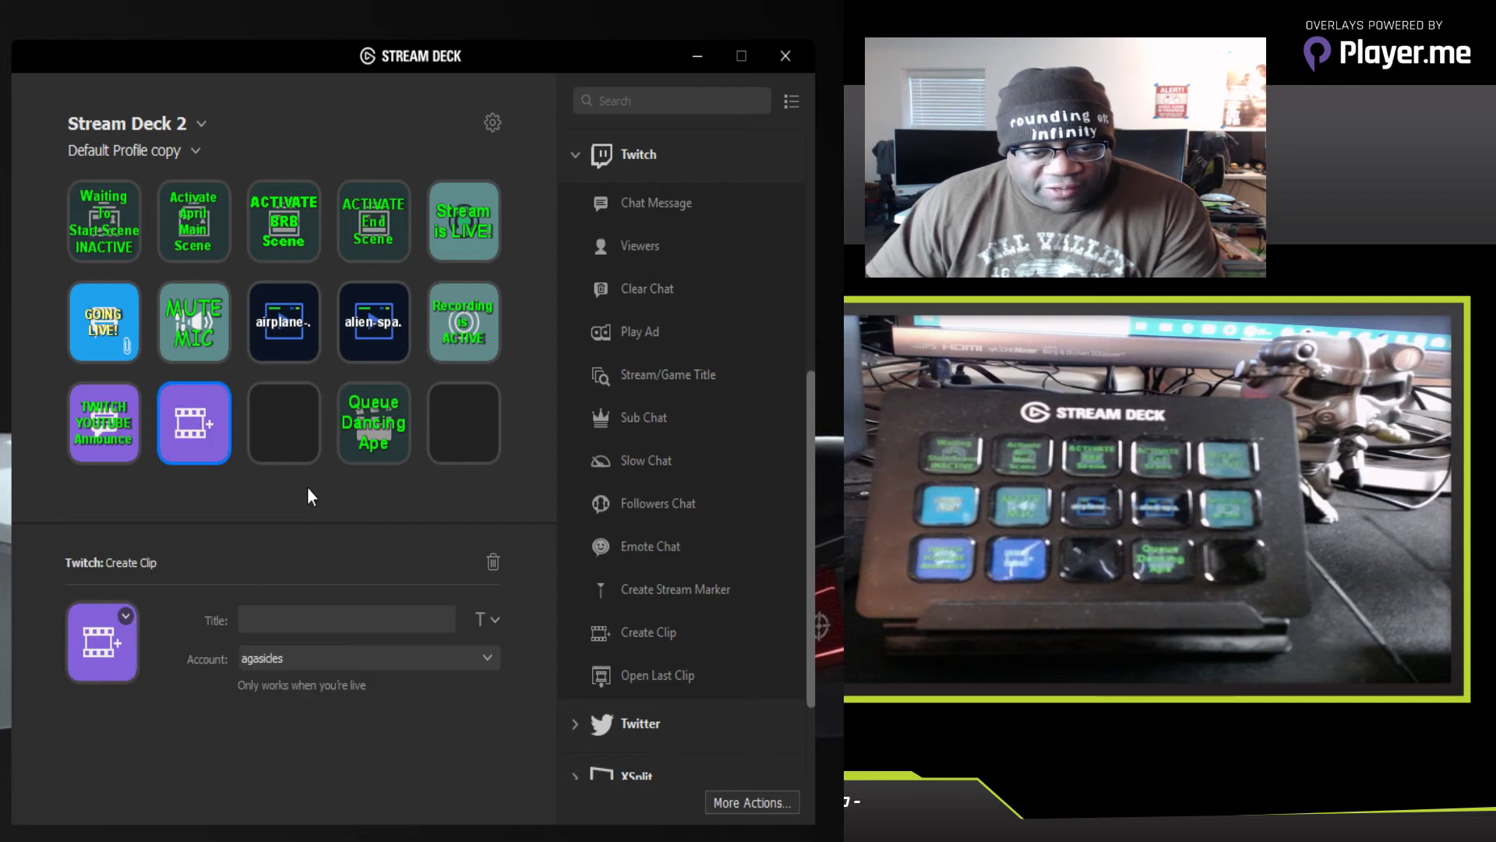
{"action": "left_click", "coordinate": [262, 620]}
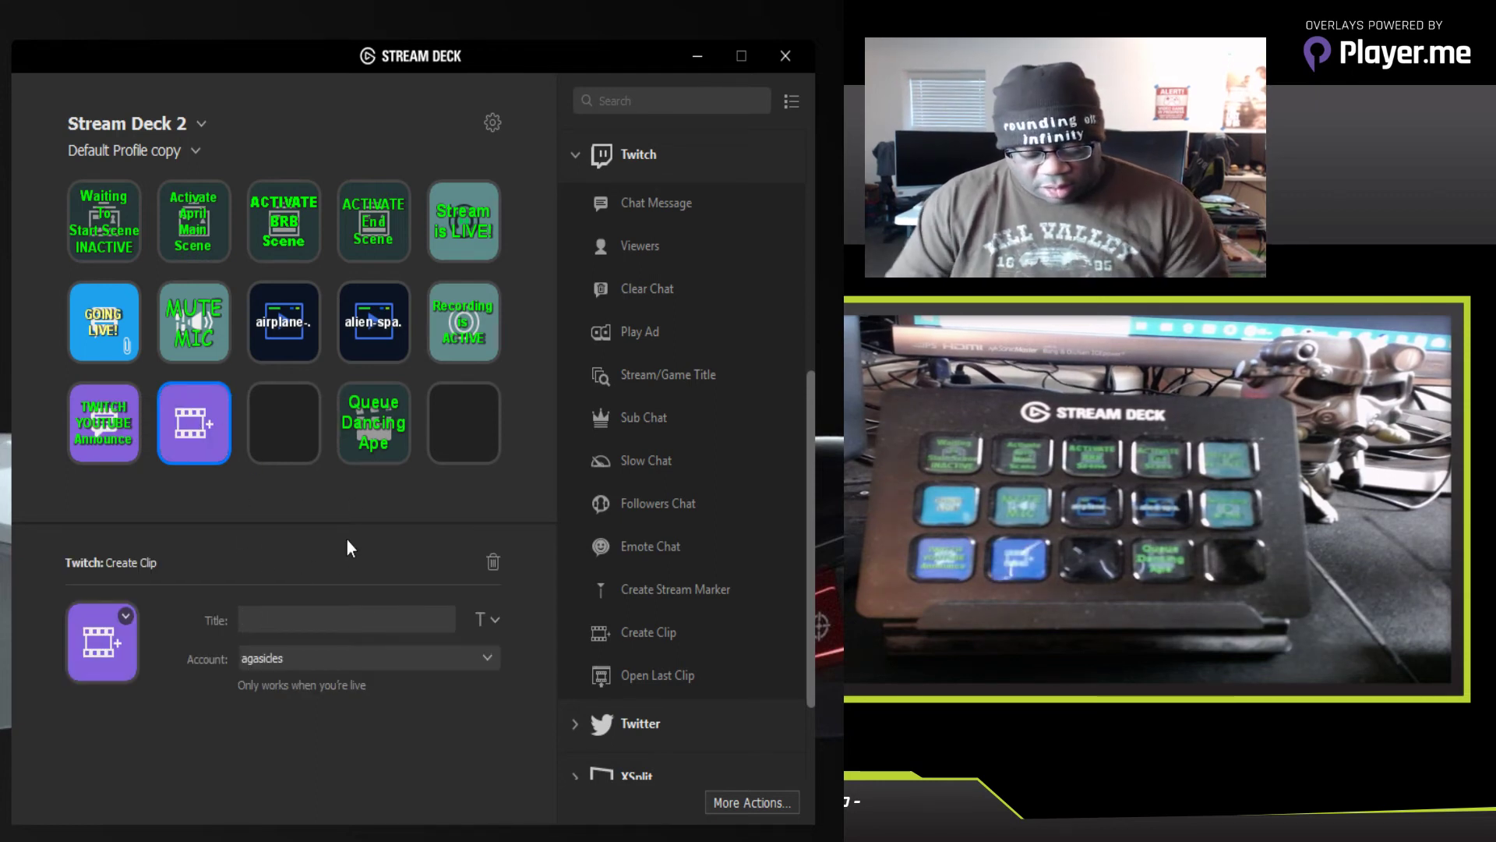
{"action": "type", "text": "Crea"}
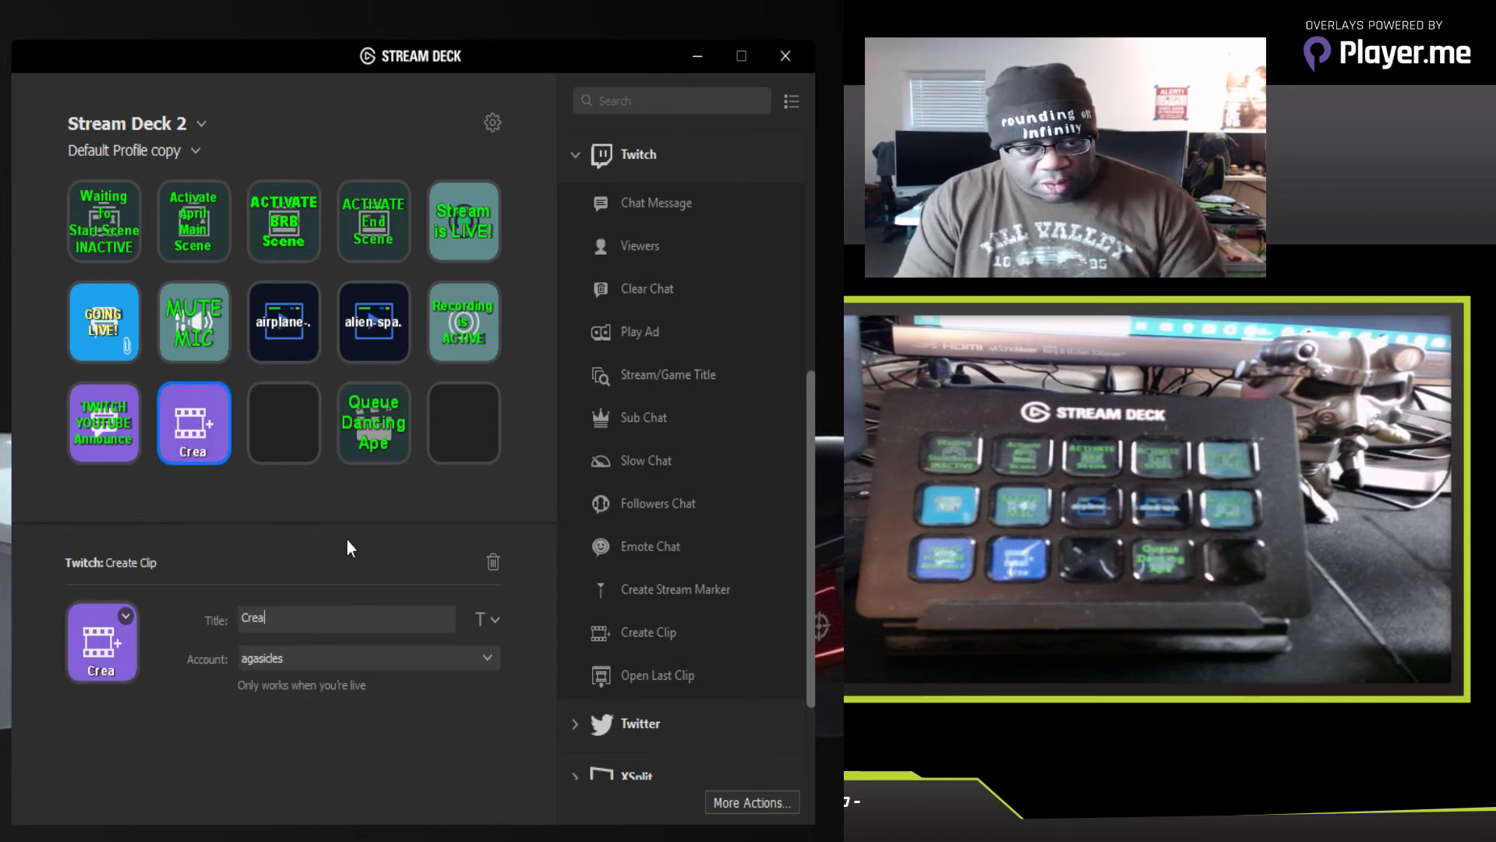
{"action": "type", "text": "te a N"}
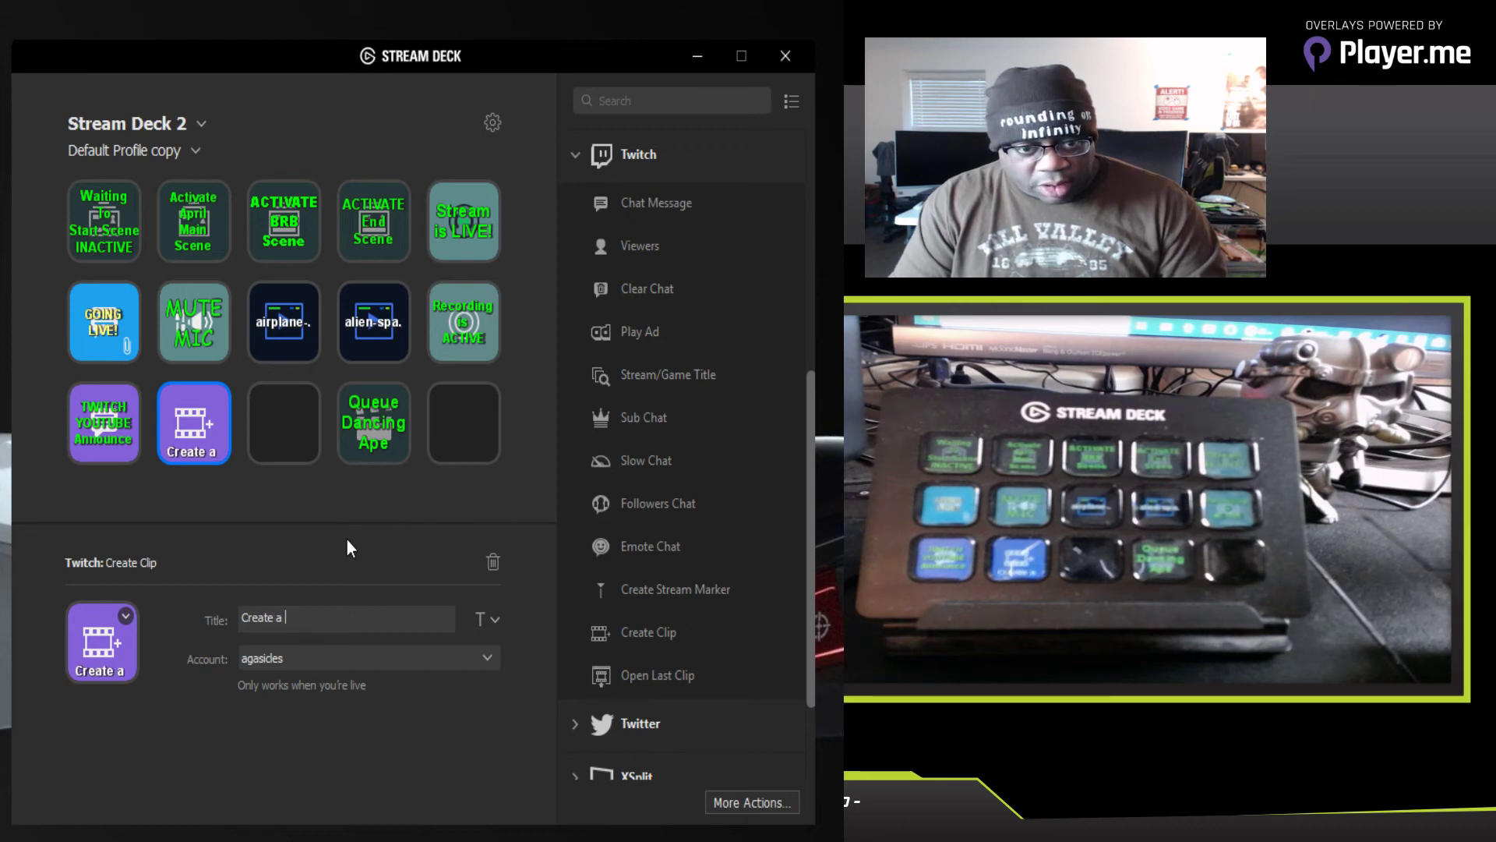
{"action": "key", "text": "BackSpace"}
{"action": "key", "text": "BackSpace"}
{"action": "key", "text": "BackSpace"}
{"action": "key", "text": "BackSpace"}
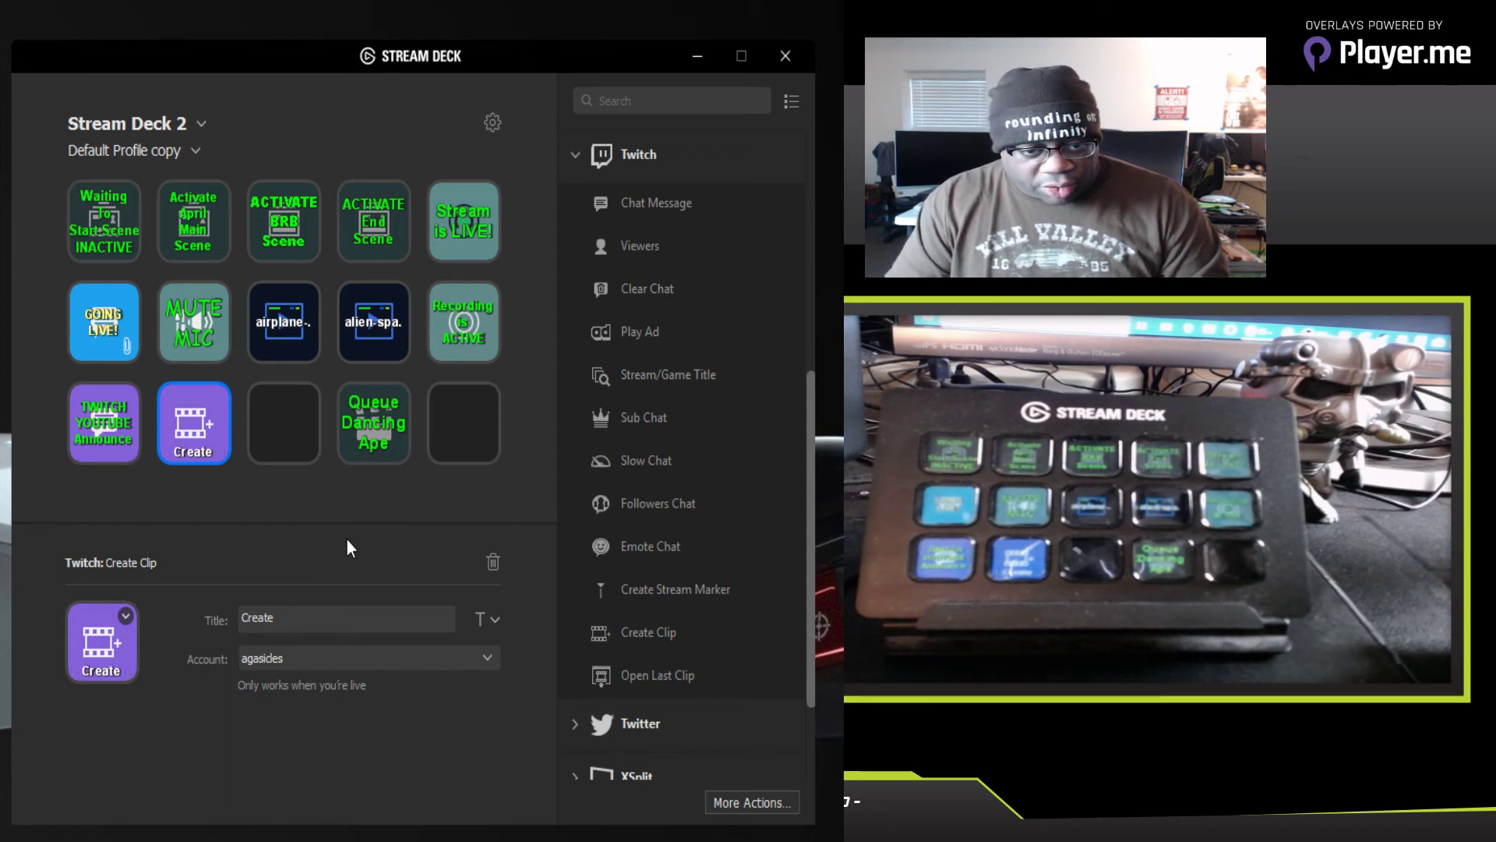
{"action": "key", "text": "Return"}
{"action": "type", "text": "a New"}
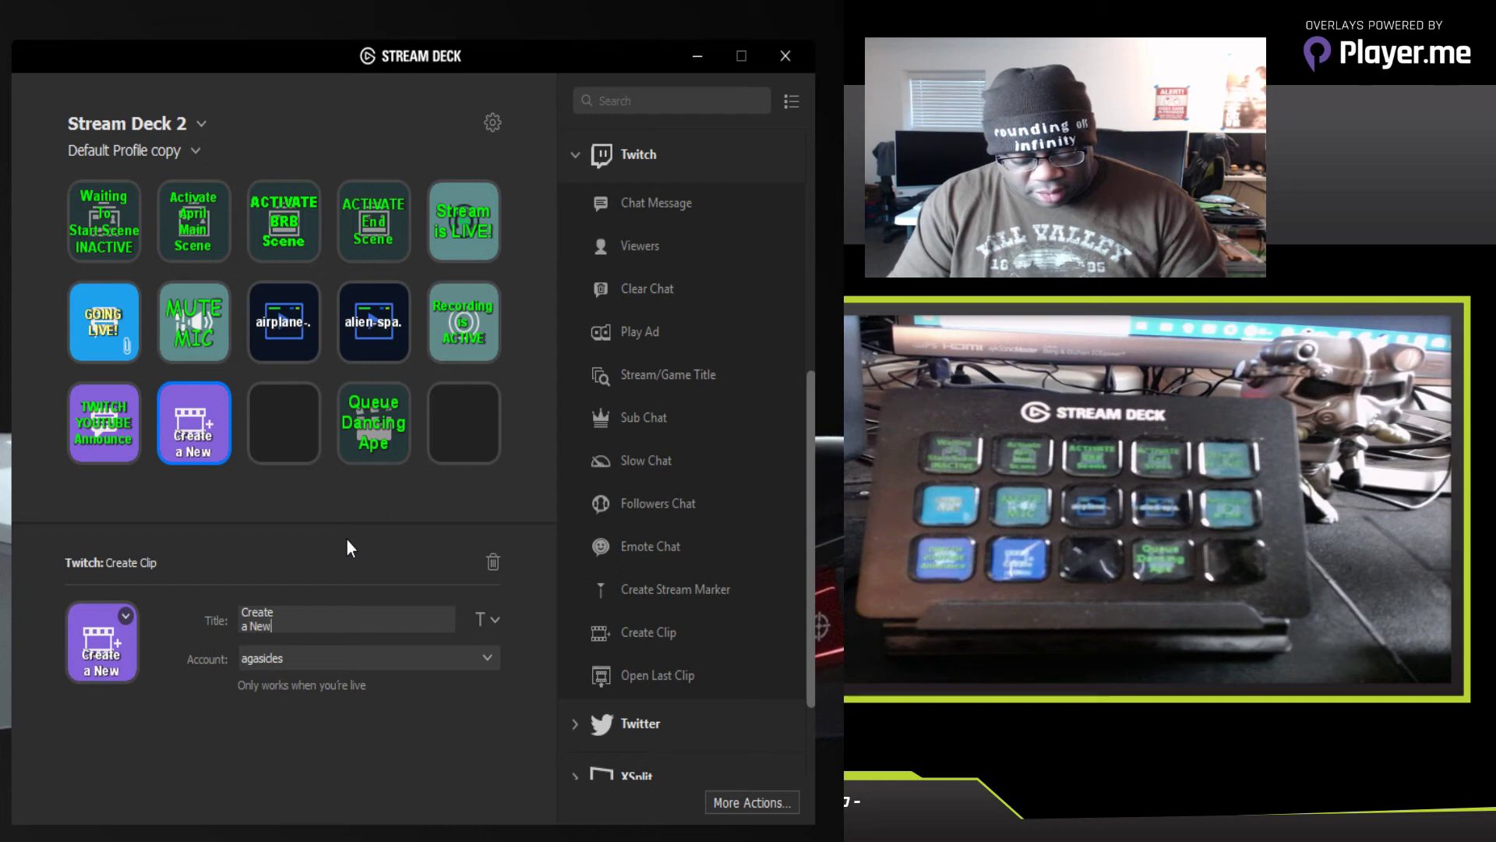
{"action": "key", "text": "Return"}
{"action": "type", "text": "Clip"}
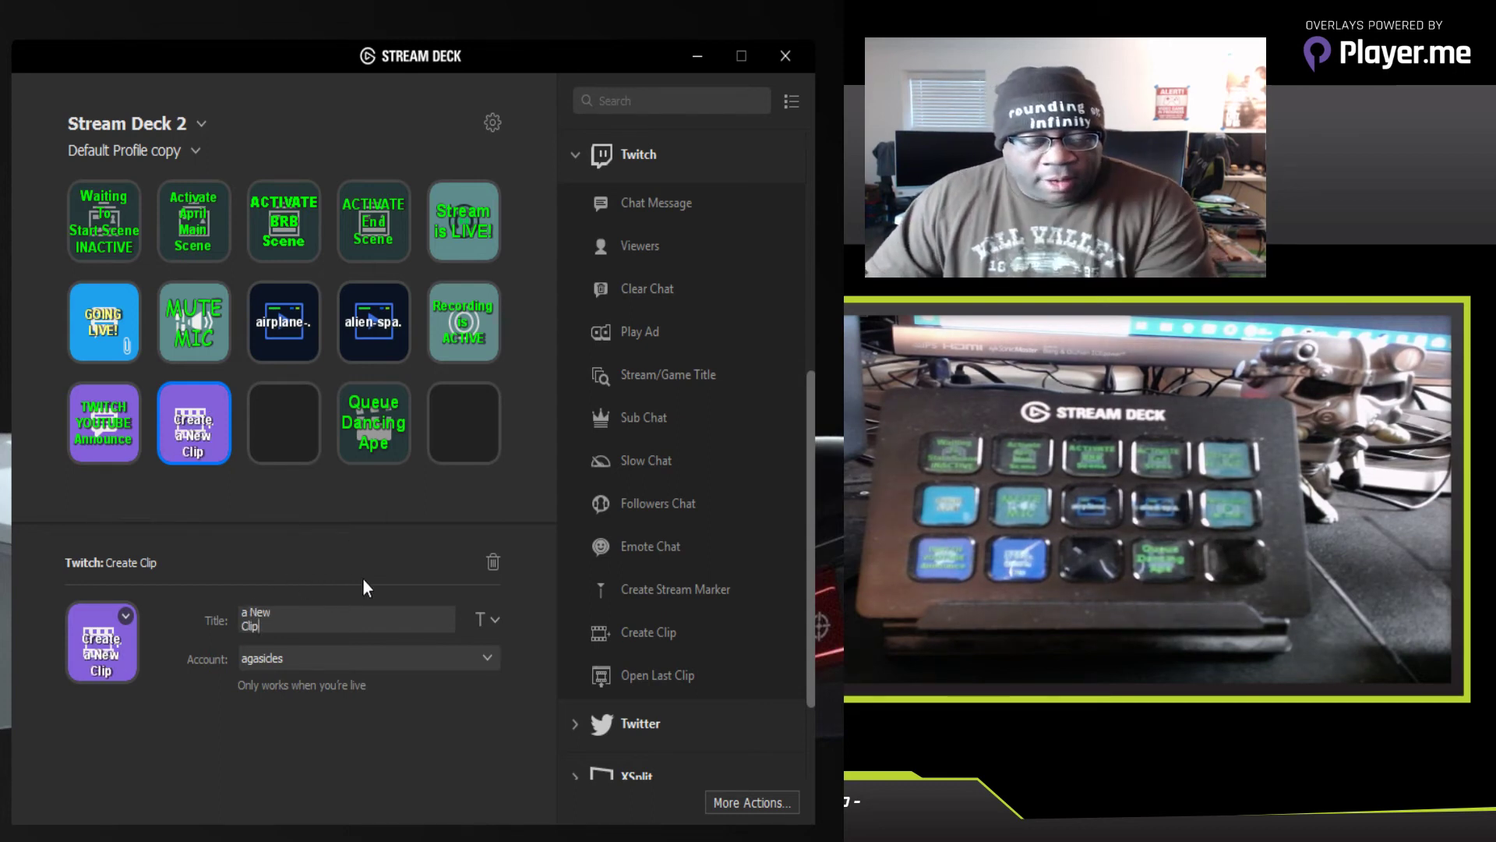
{"action": "left_click", "coordinate": [204, 226]}
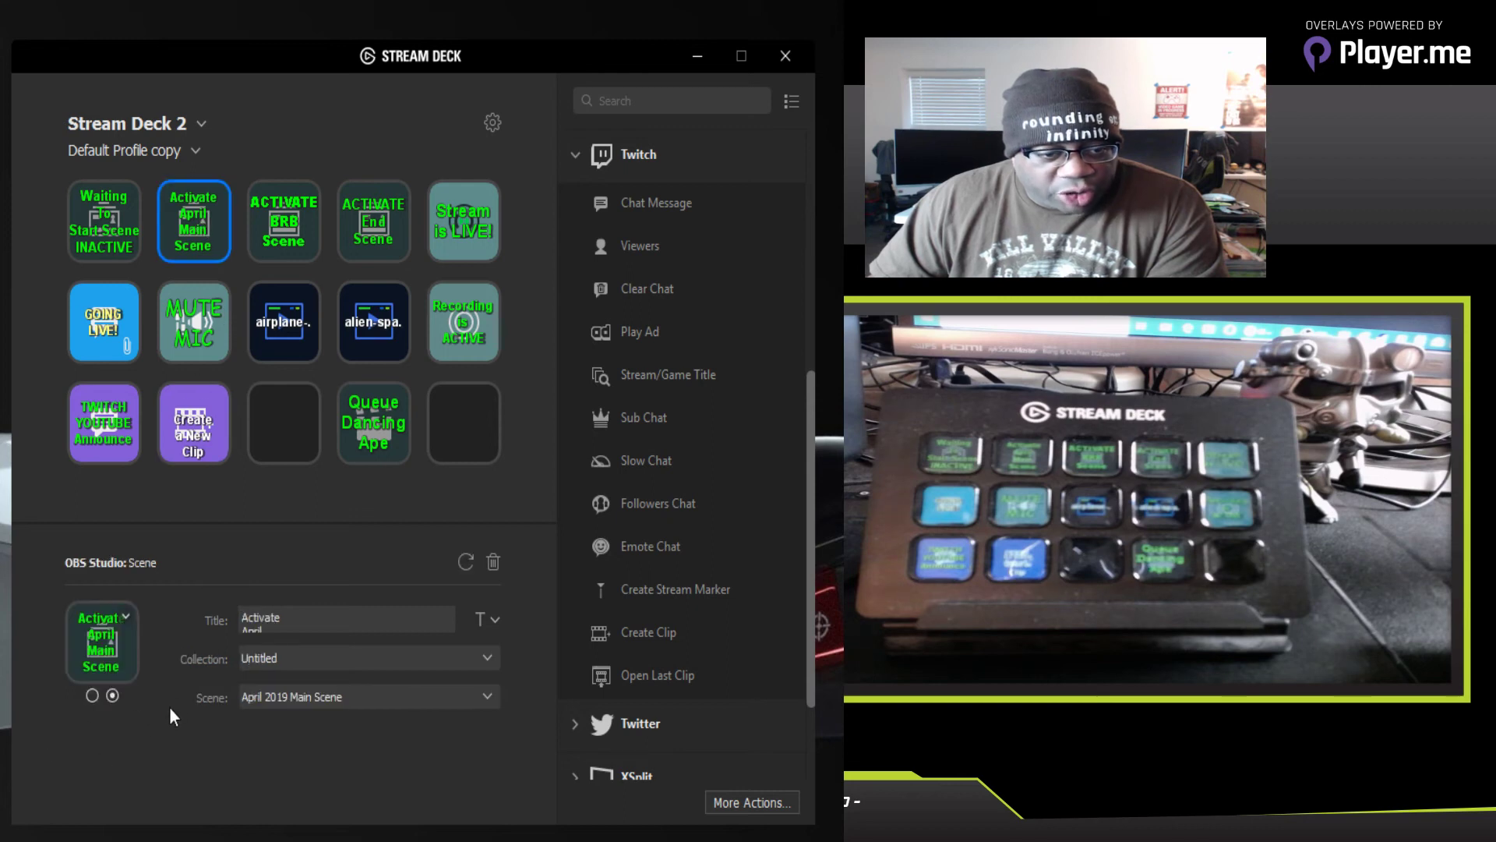
{"action": "left_click", "coordinate": [193, 448]}
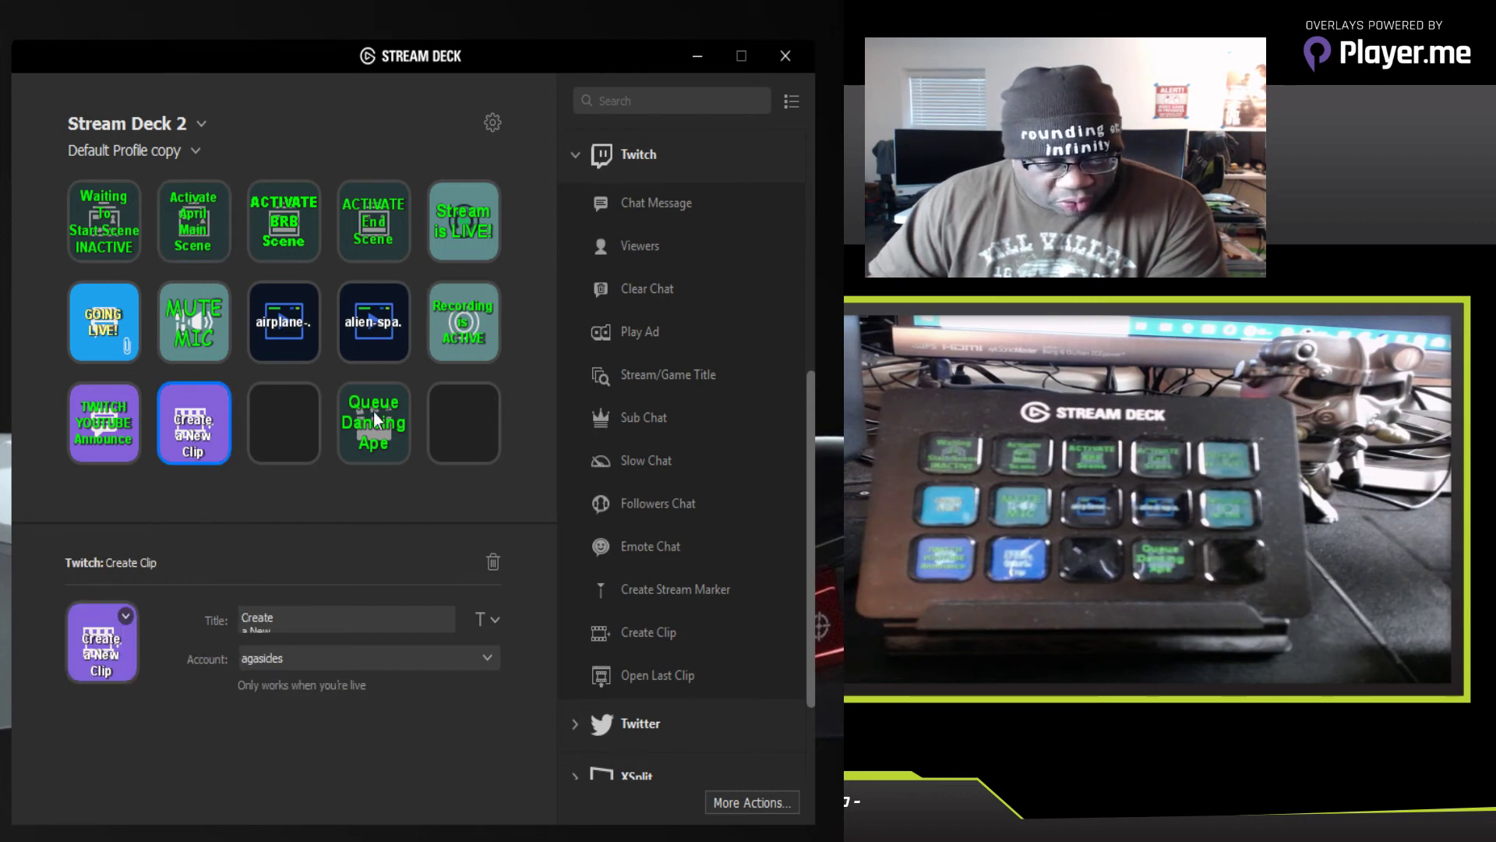
{"action": "left_click", "coordinate": [470, 227]}
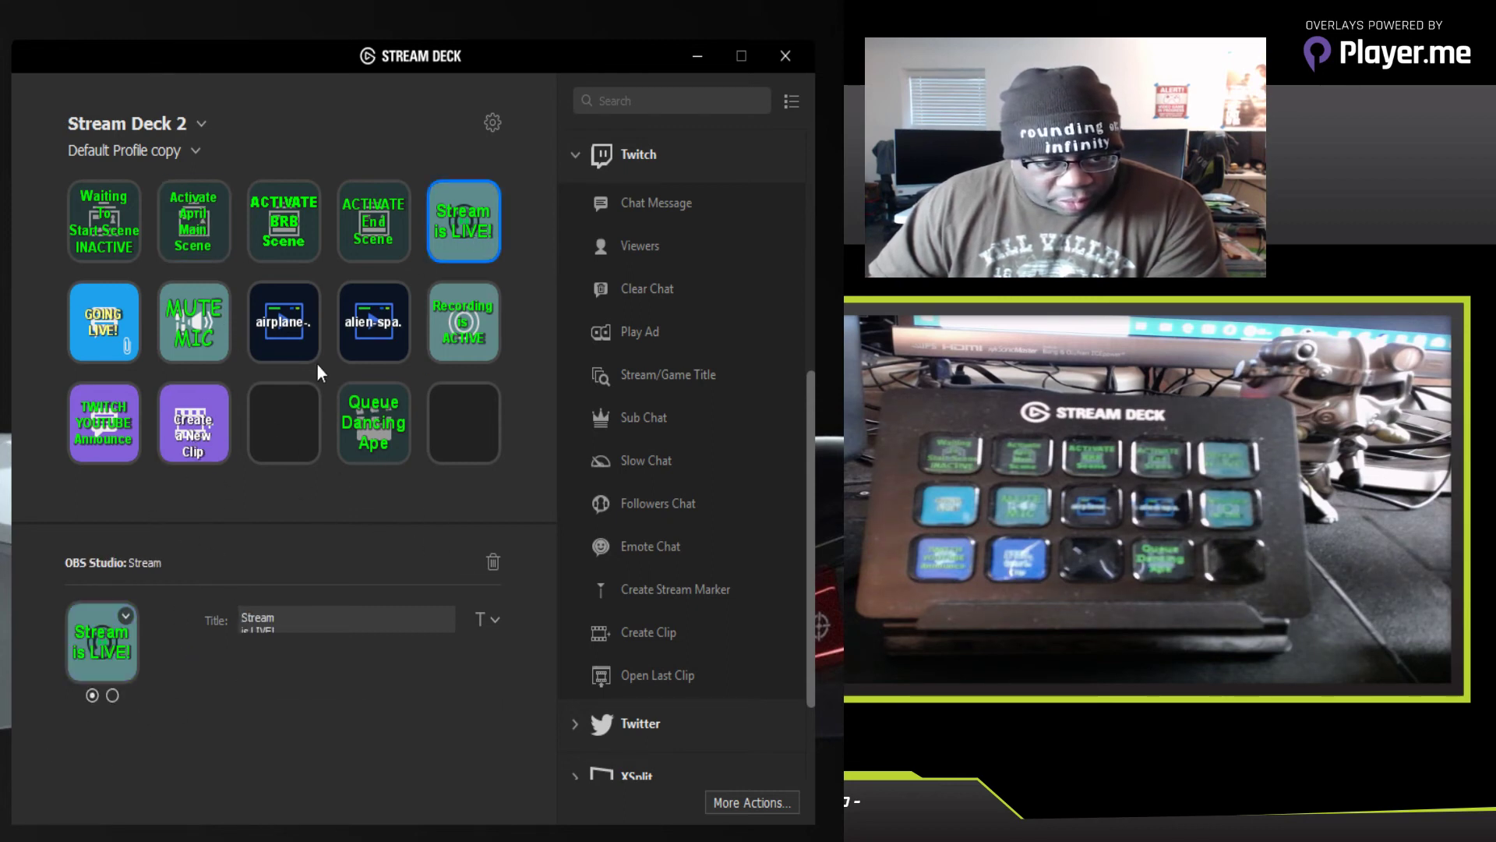
{"action": "left_click", "coordinate": [187, 437]}
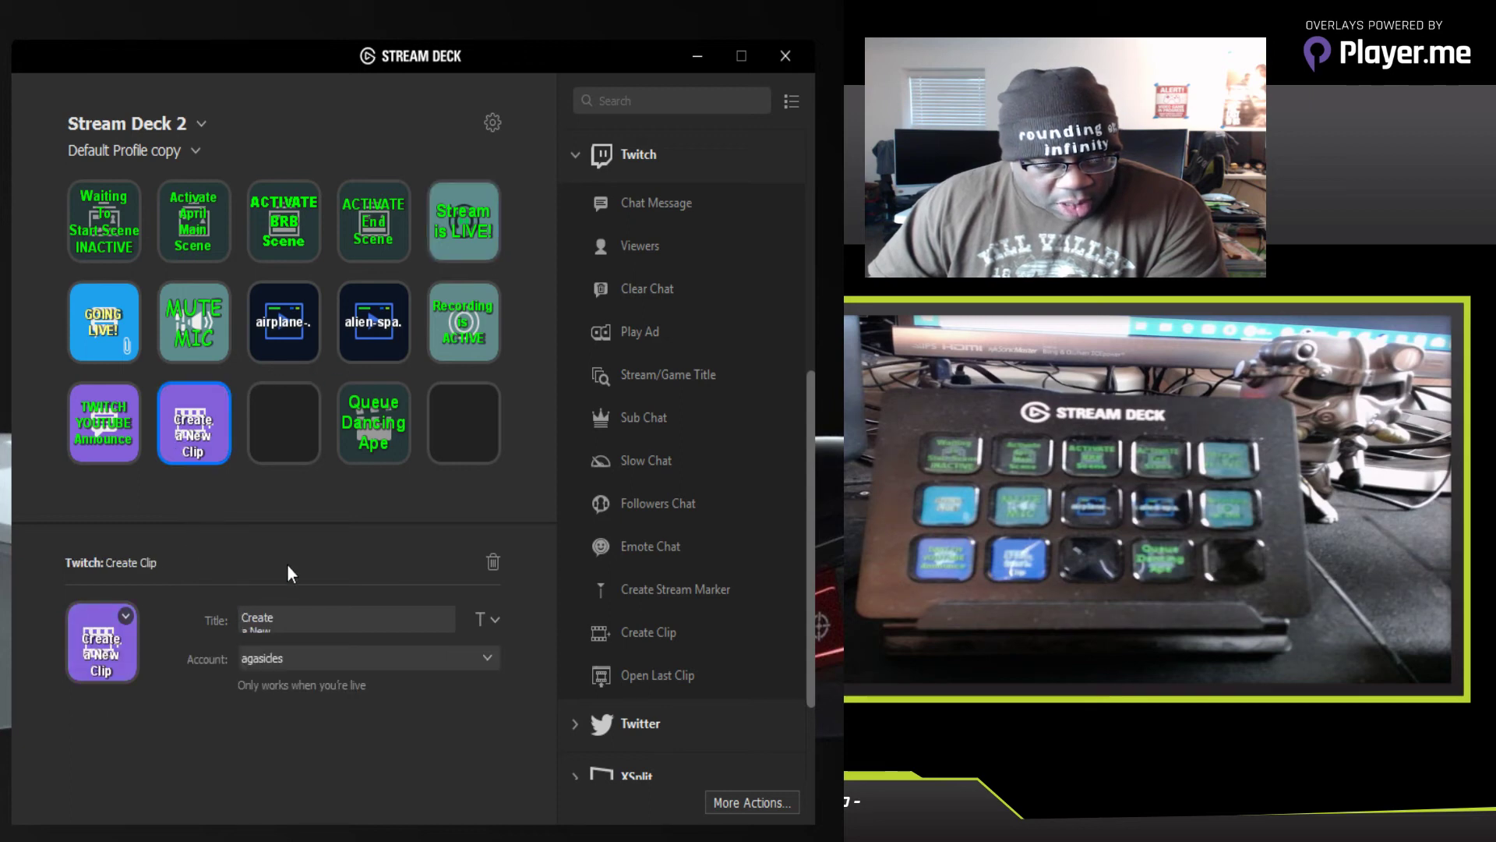
{"action": "left_click", "coordinate": [475, 222]}
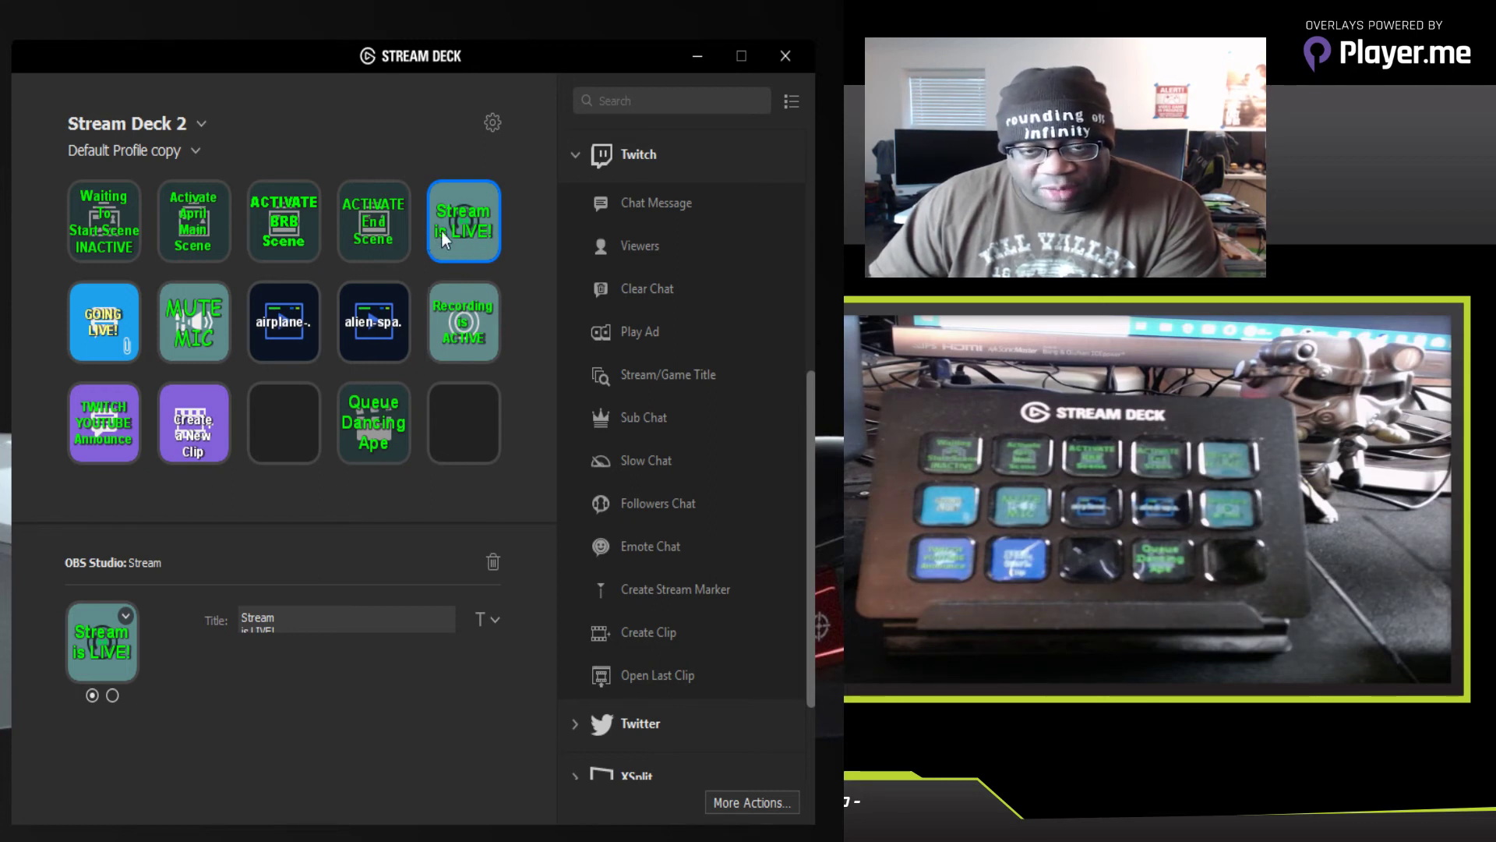
Step: Format the Create Clip key's title with middle alignment, bright green color (0, 255, 0) and a 10 pt size
{"action": "left_click", "coordinate": [210, 428]}
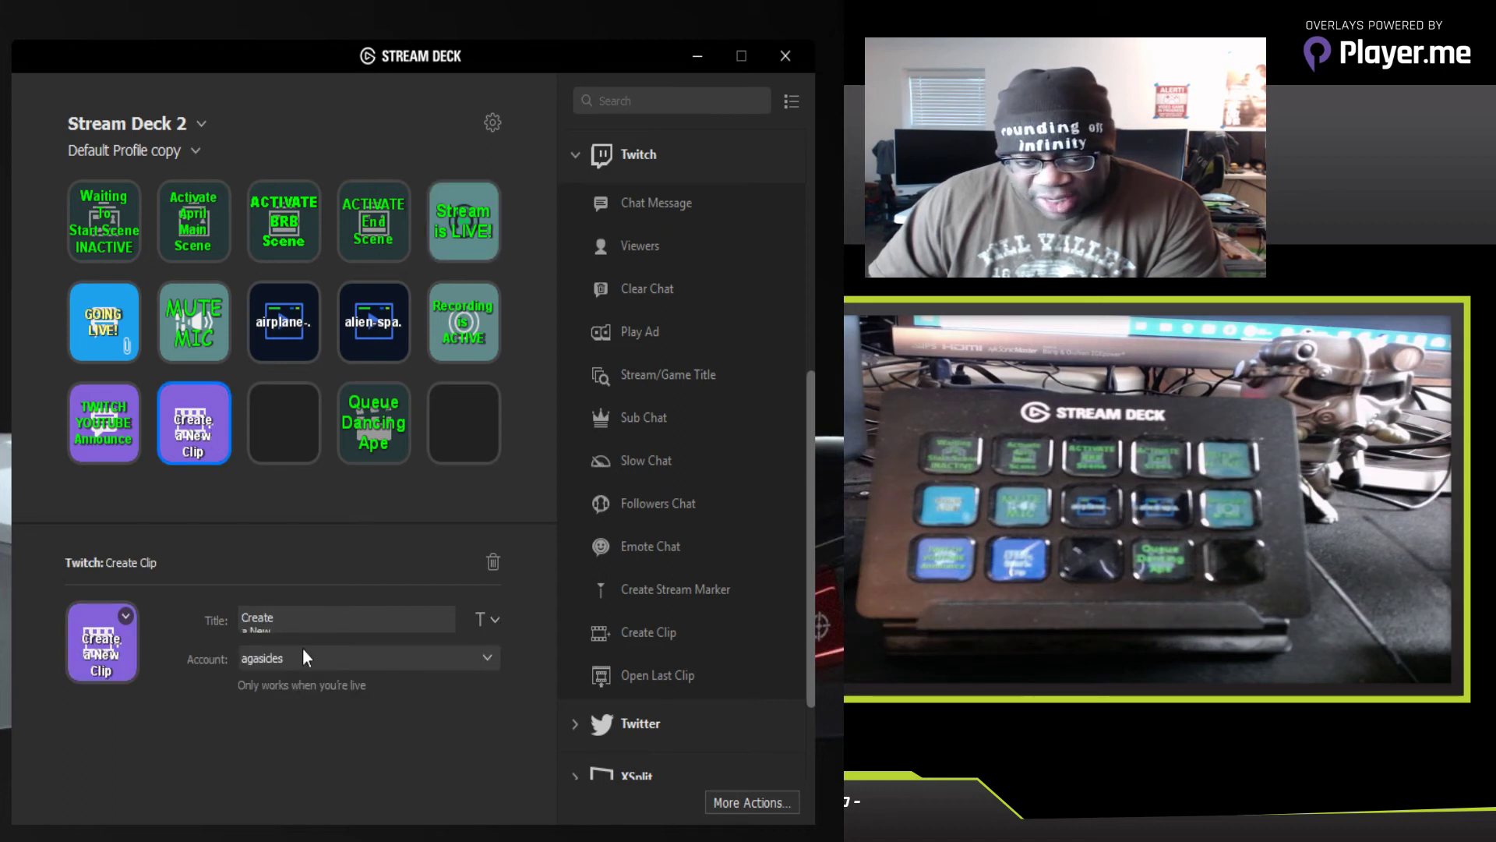
{"action": "left_click", "coordinate": [494, 619]}
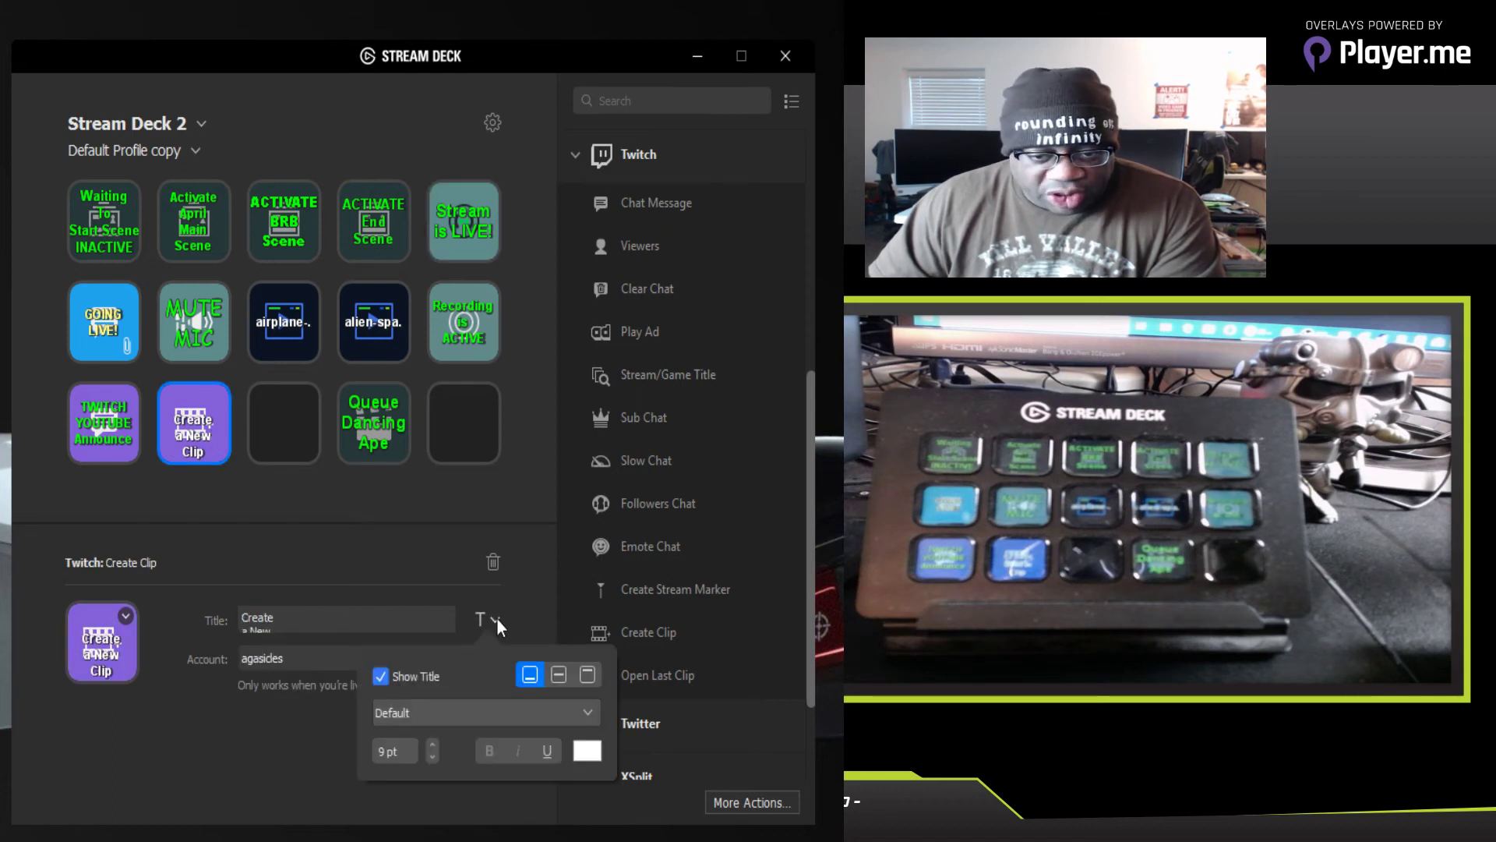
{"action": "left_click", "coordinate": [560, 675]}
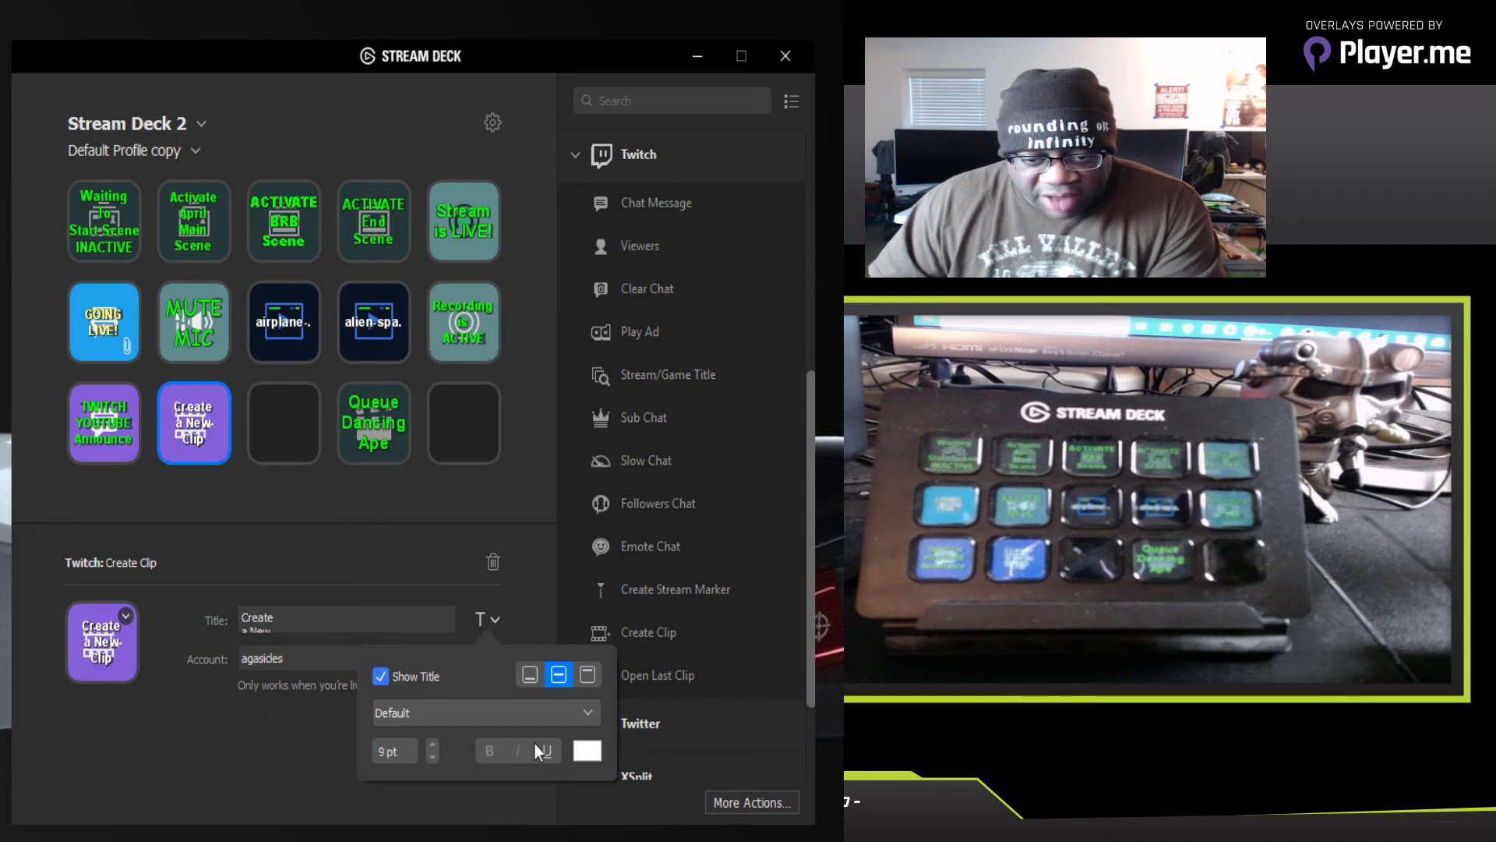
{"action": "left_click", "coordinate": [586, 751]}
{"action": "left_click", "coordinate": [423, 544]}
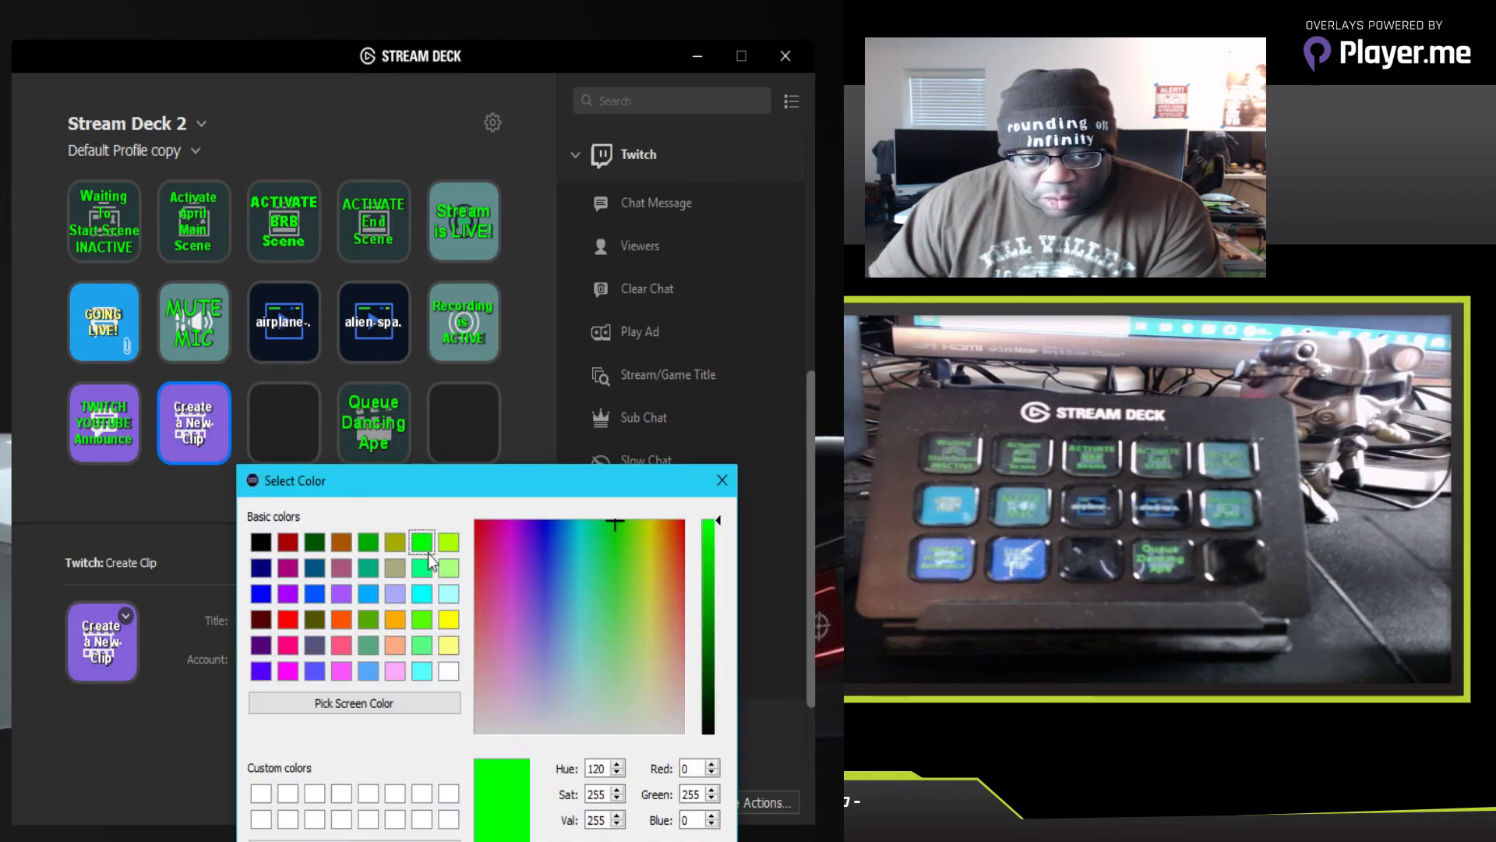
{"action": "key", "text": "Return"}
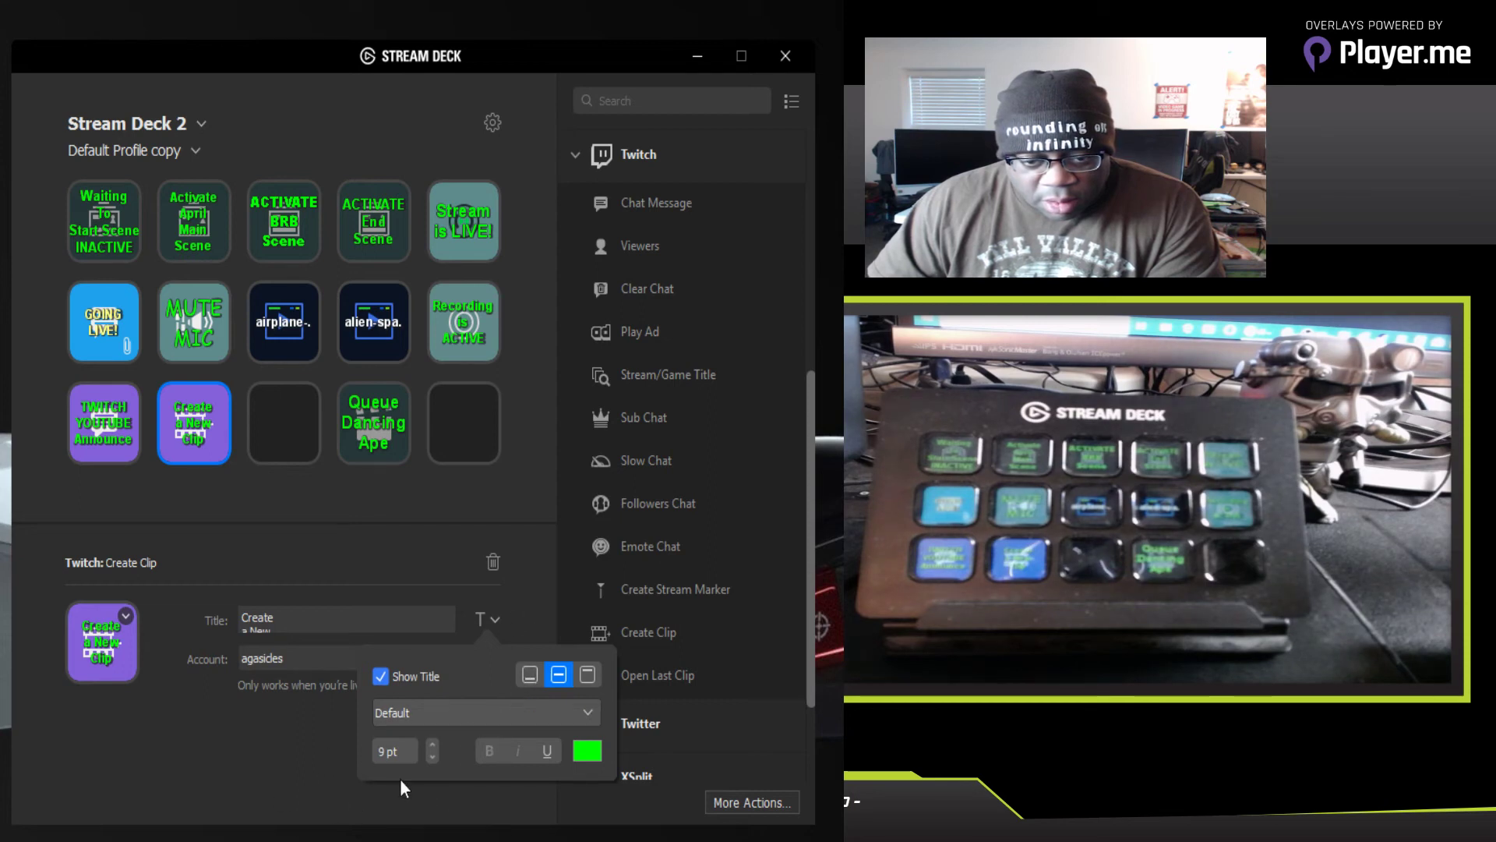
{"action": "left_click", "coordinate": [433, 746]}
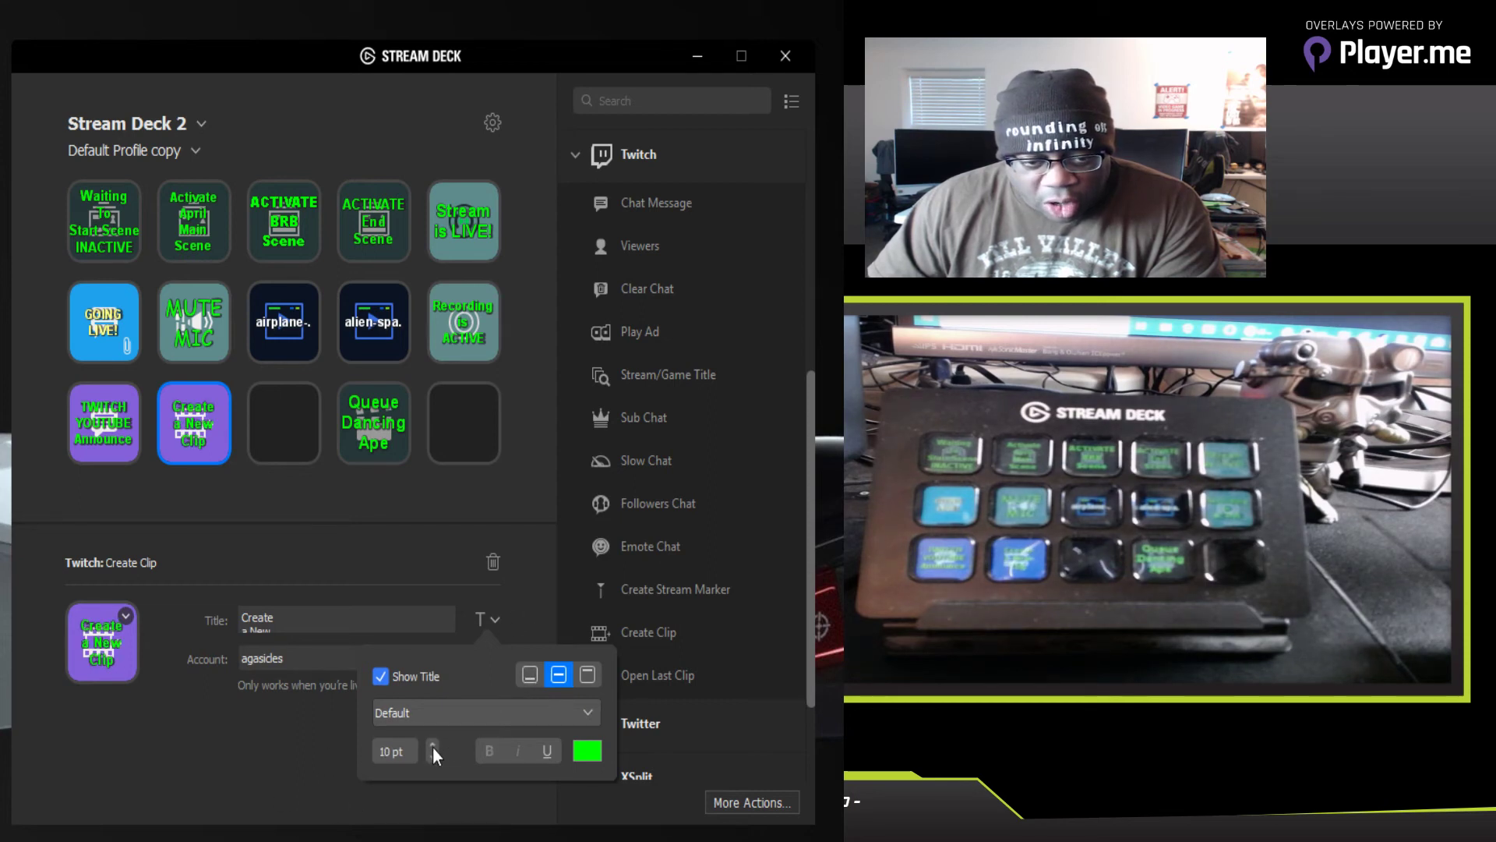
Step: Increase the Create Clip key's title size to 13 pt and close the title formatting options
{"action": "left_click", "coordinate": [432, 747]}
{"action": "left_click", "coordinate": [432, 747]}
{"action": "left_click", "coordinate": [433, 746]}
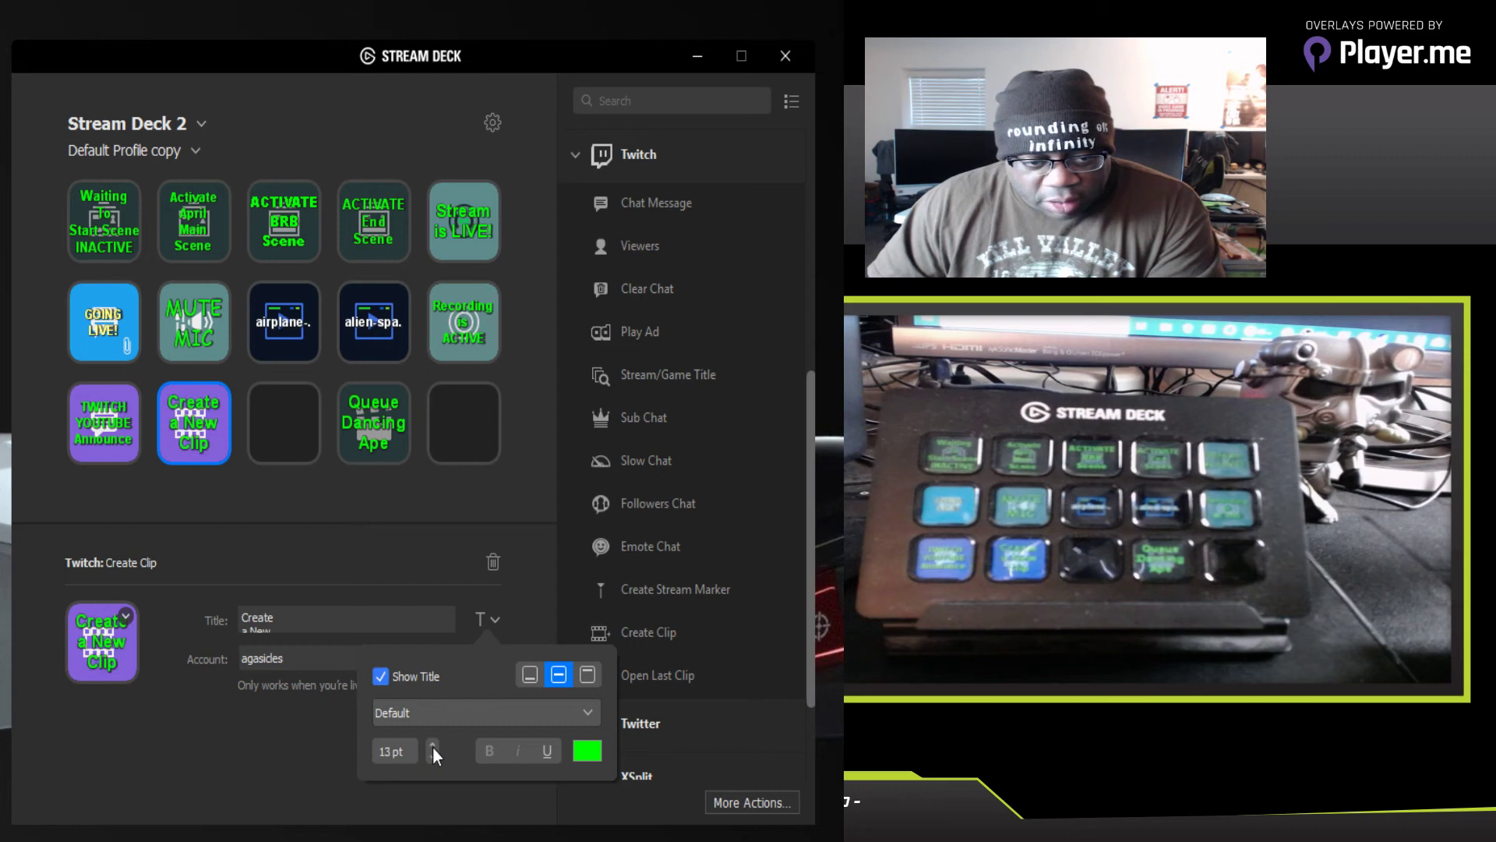
{"action": "left_click", "coordinate": [279, 742]}
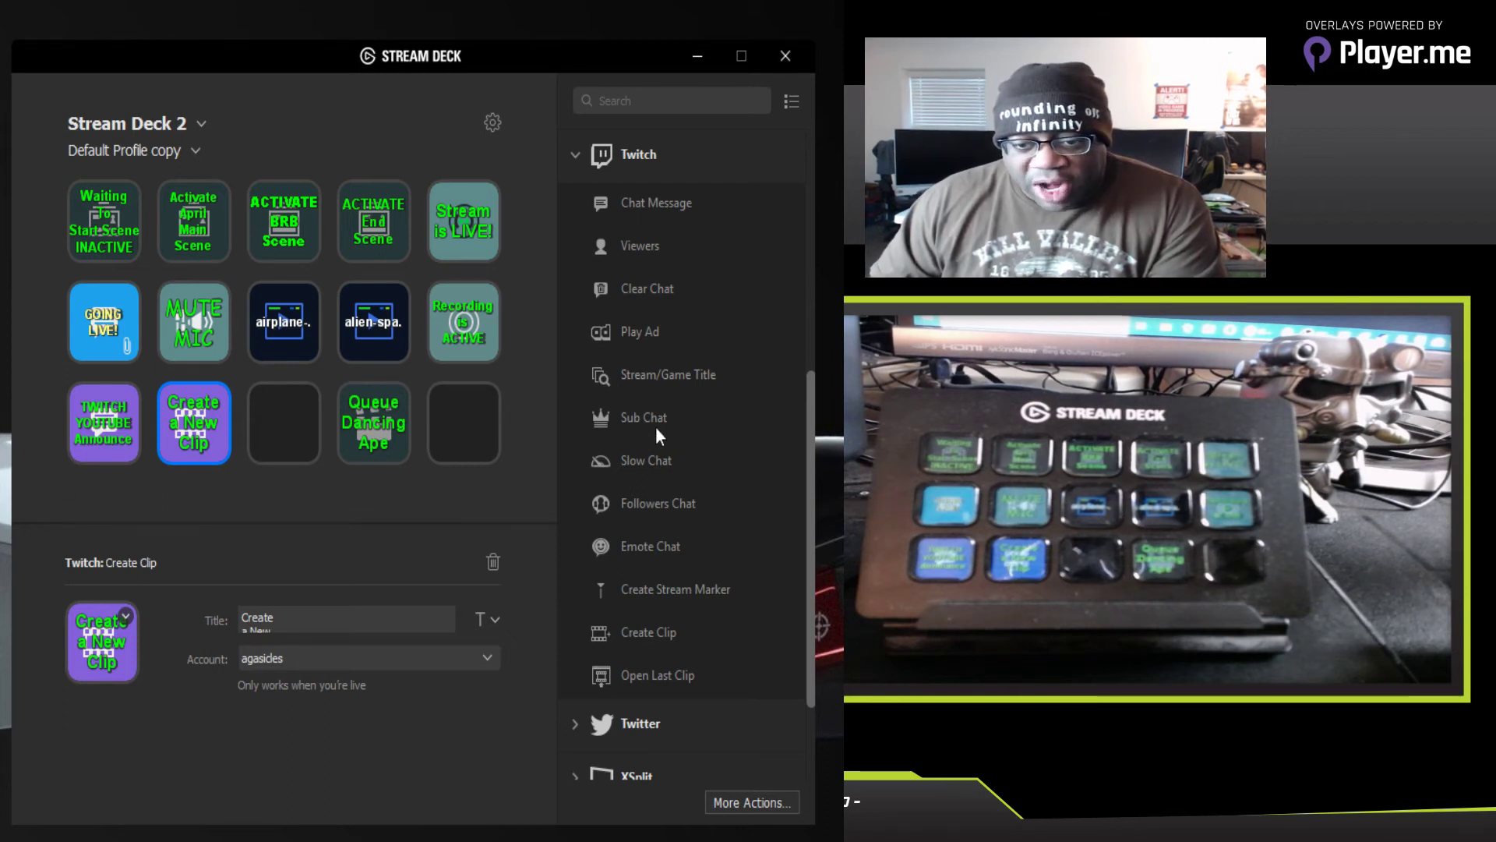
Step: Collapse the Twitch actions, expand the Twitter actions, and review the GOING LIVE! tweet key's settings and full message text
{"action": "left_click", "coordinate": [577, 150]}
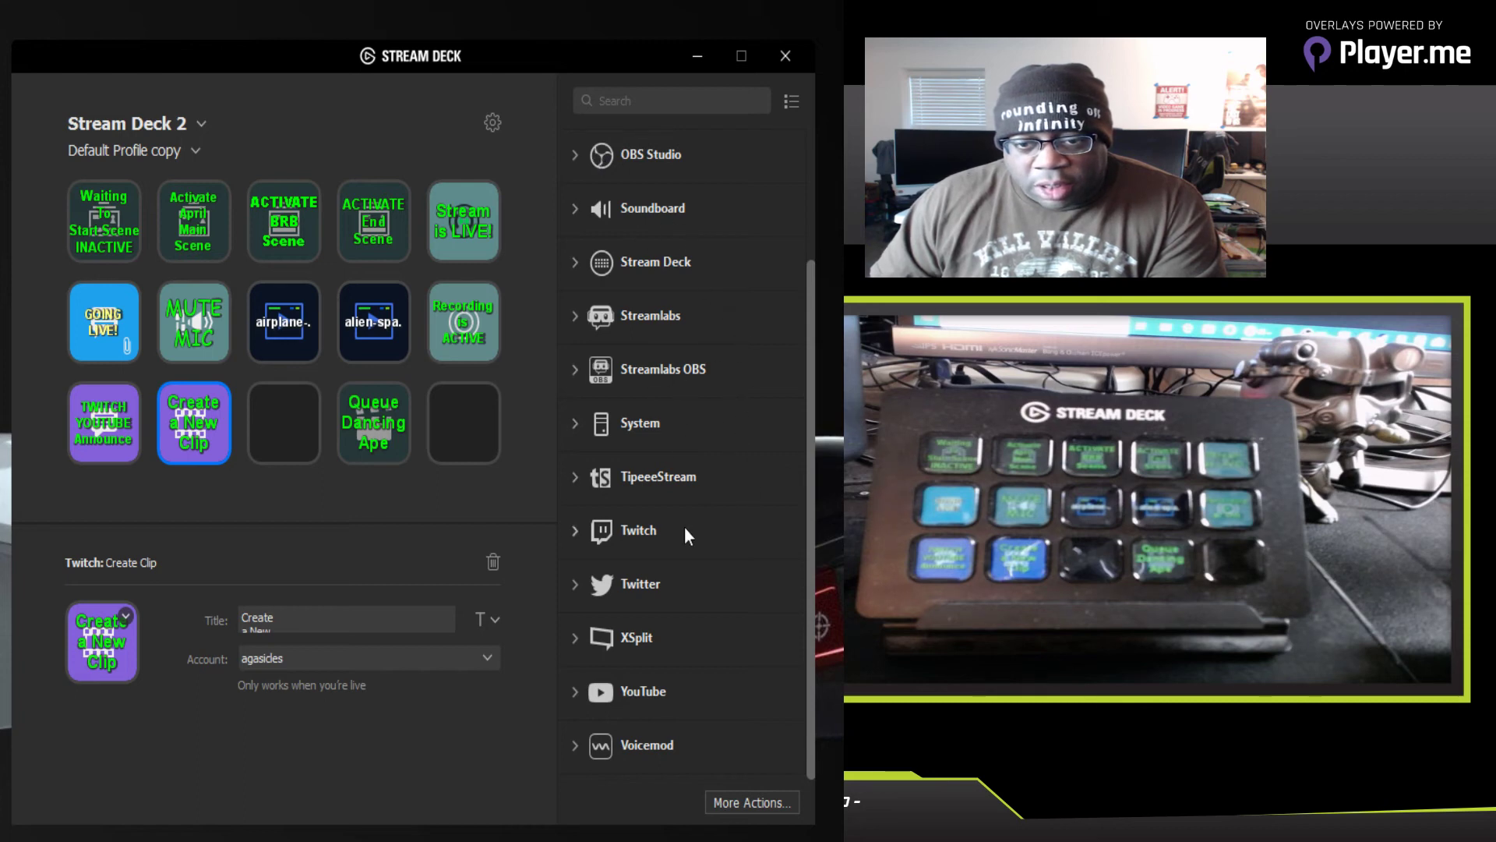
{"action": "left_click", "coordinate": [574, 586]}
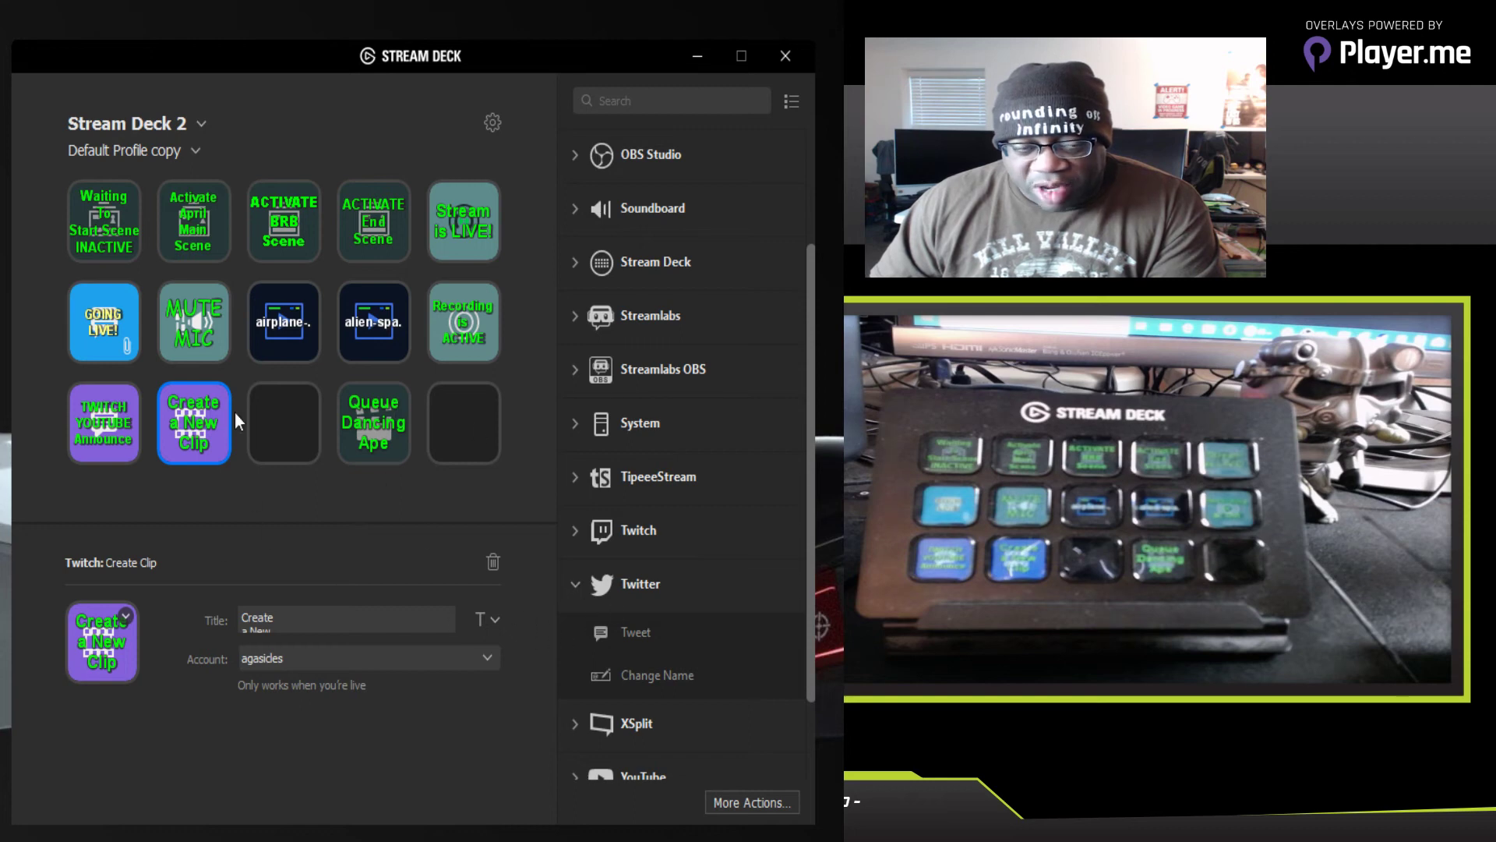
{"action": "left_click", "coordinate": [111, 331]}
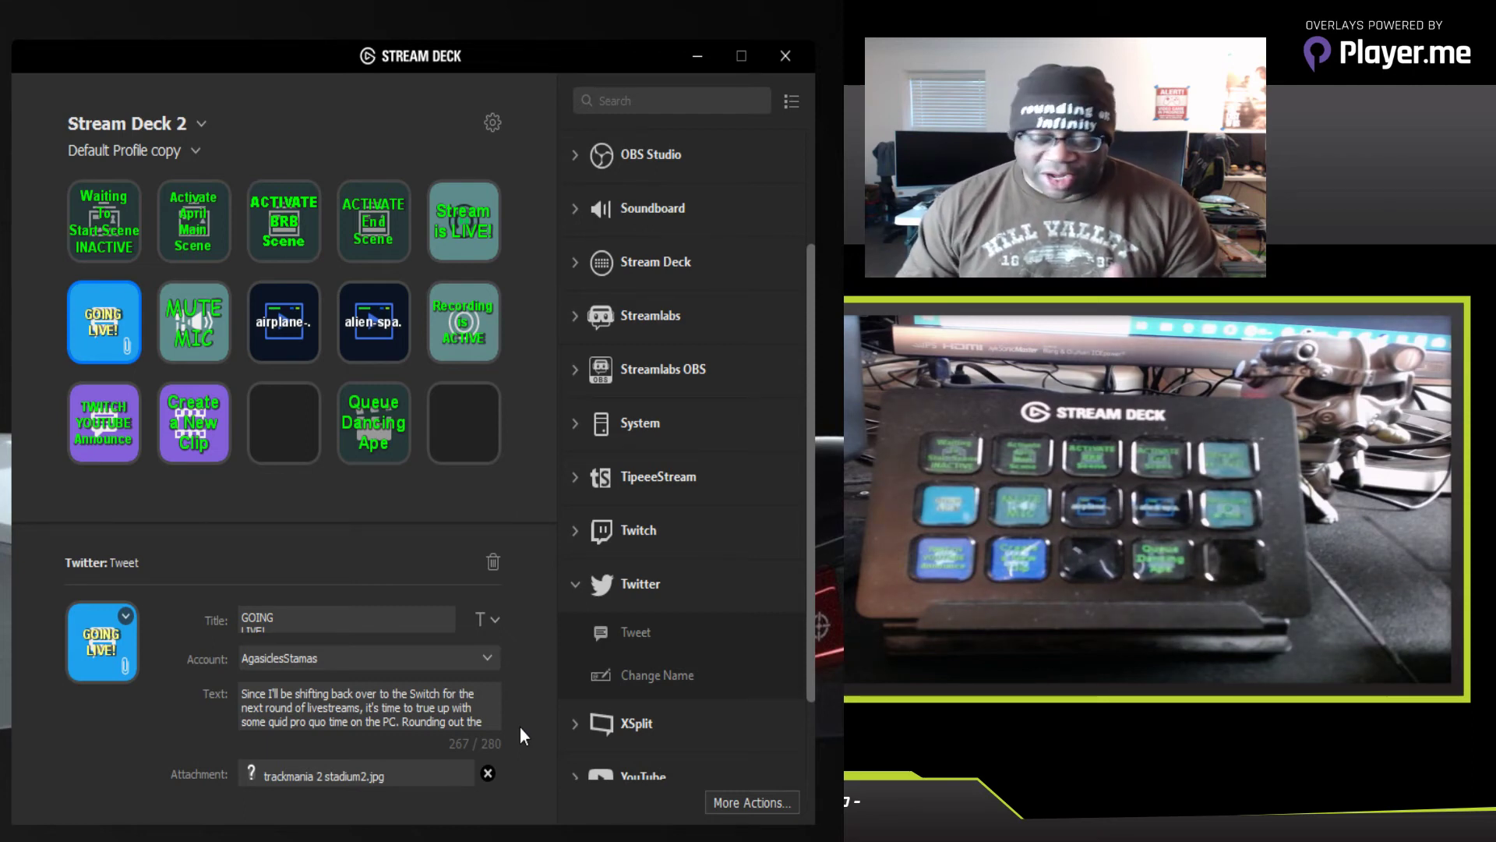
{"action": "left_click", "coordinate": [508, 516]}
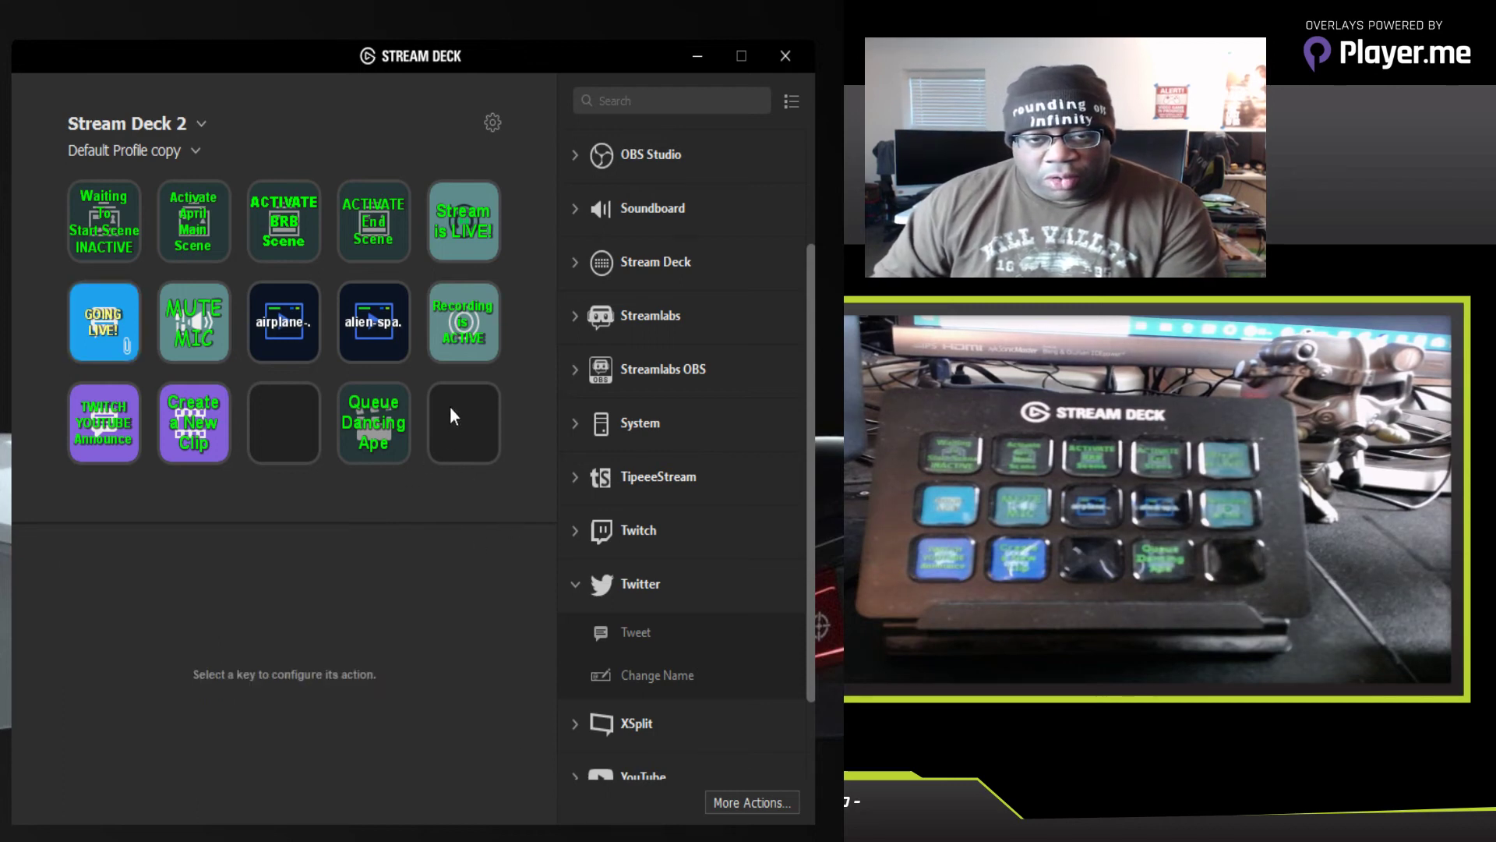
{"action": "left_click", "coordinate": [108, 326]}
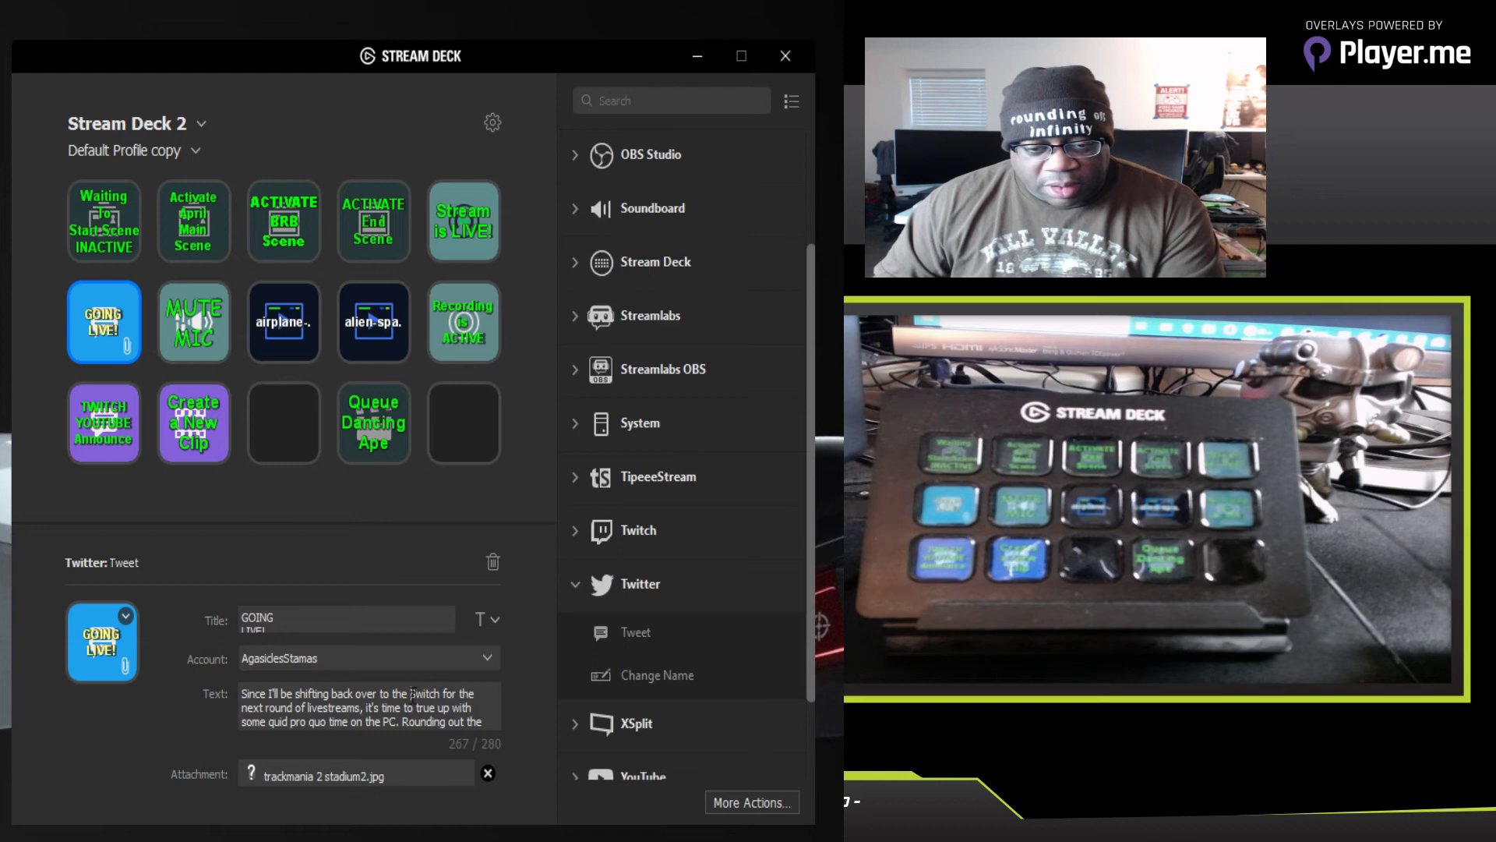
{"action": "key", "text": "Down"}
{"action": "key", "text": "Down"}
{"action": "key", "text": "Down"}
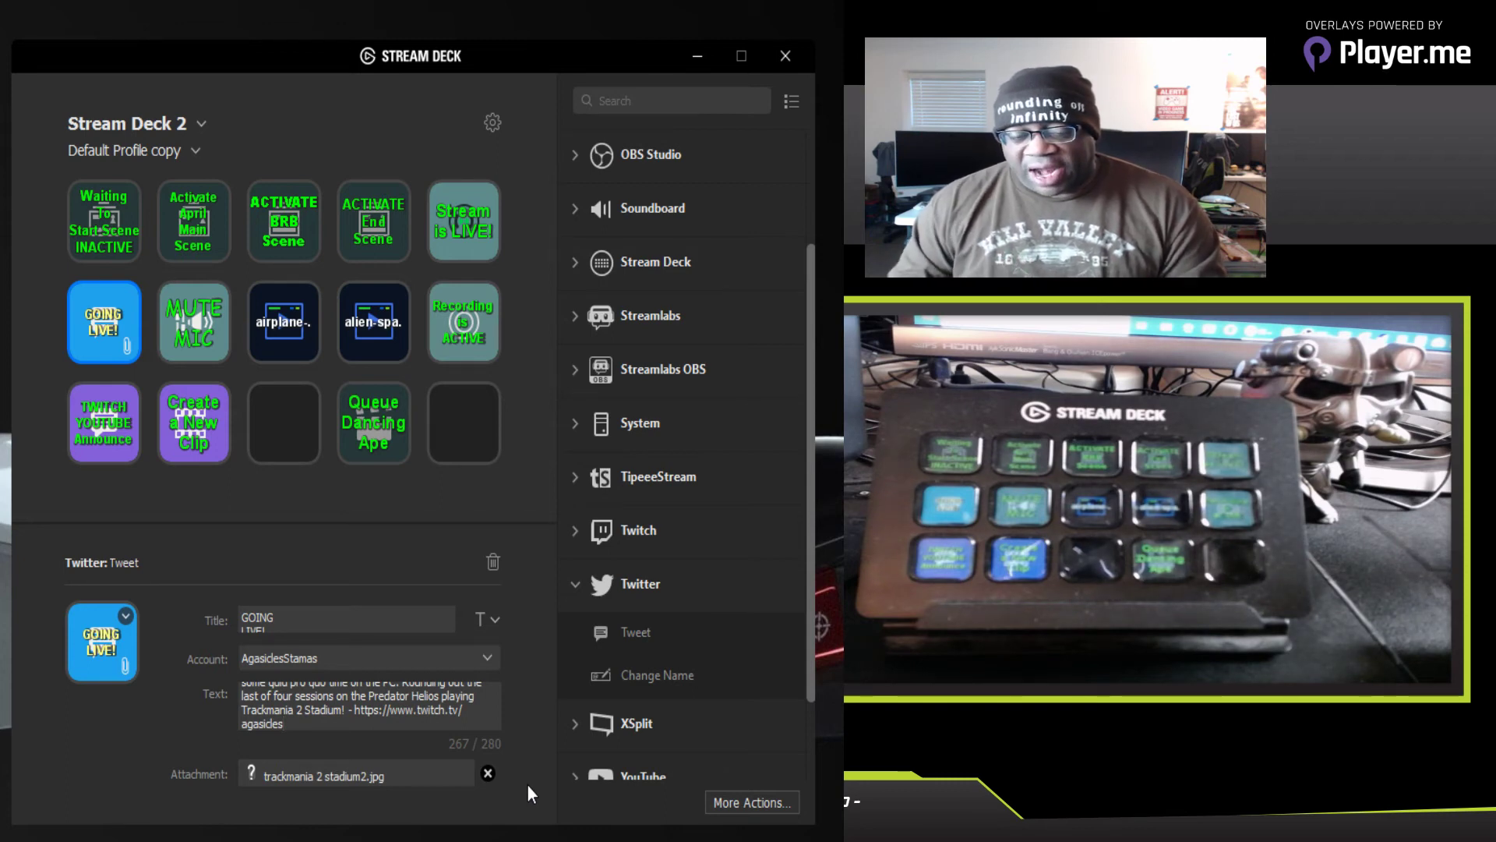
Step: Remove the tweet's current image attachment and open the Rounding Off Infinity Assets folder to choose new media
{"action": "left_click", "coordinate": [487, 774]}
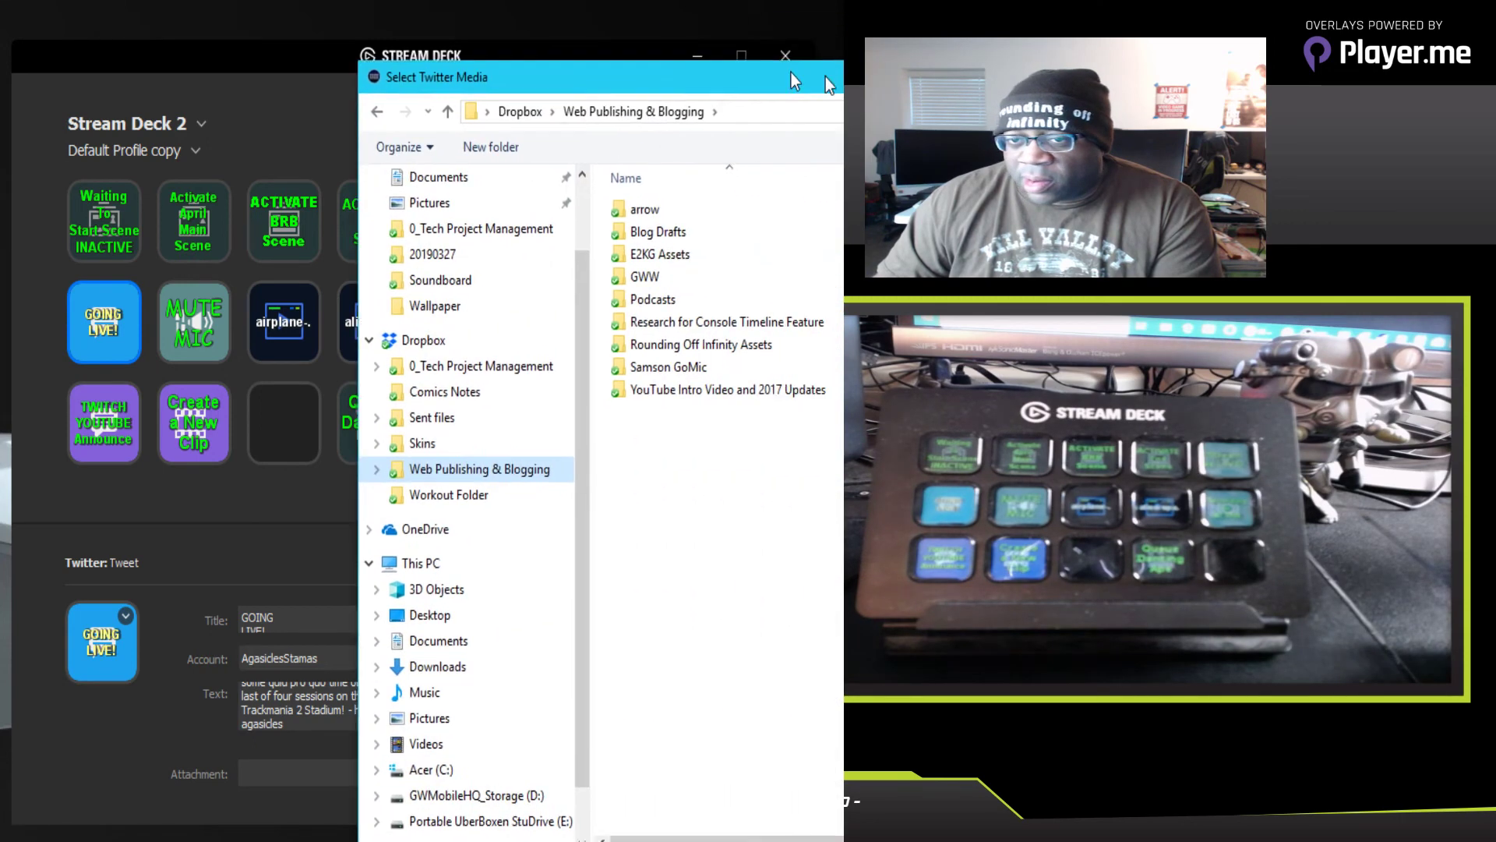
{"action": "left_click_drag", "start_coordinate": [825, 78], "coordinate": [485, 64]}
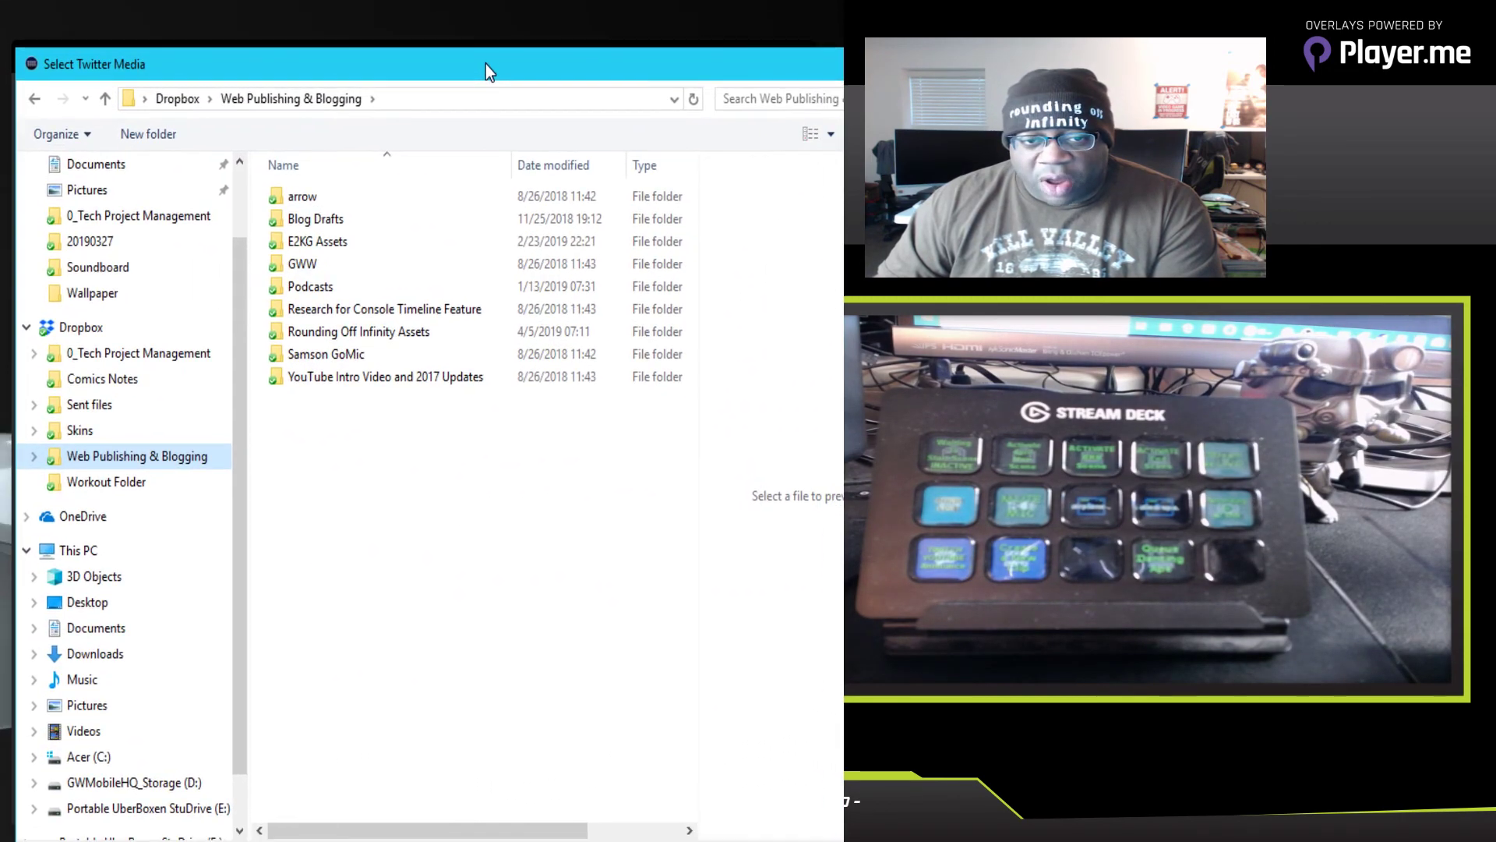
{"action": "double_click", "coordinate": [394, 337]}
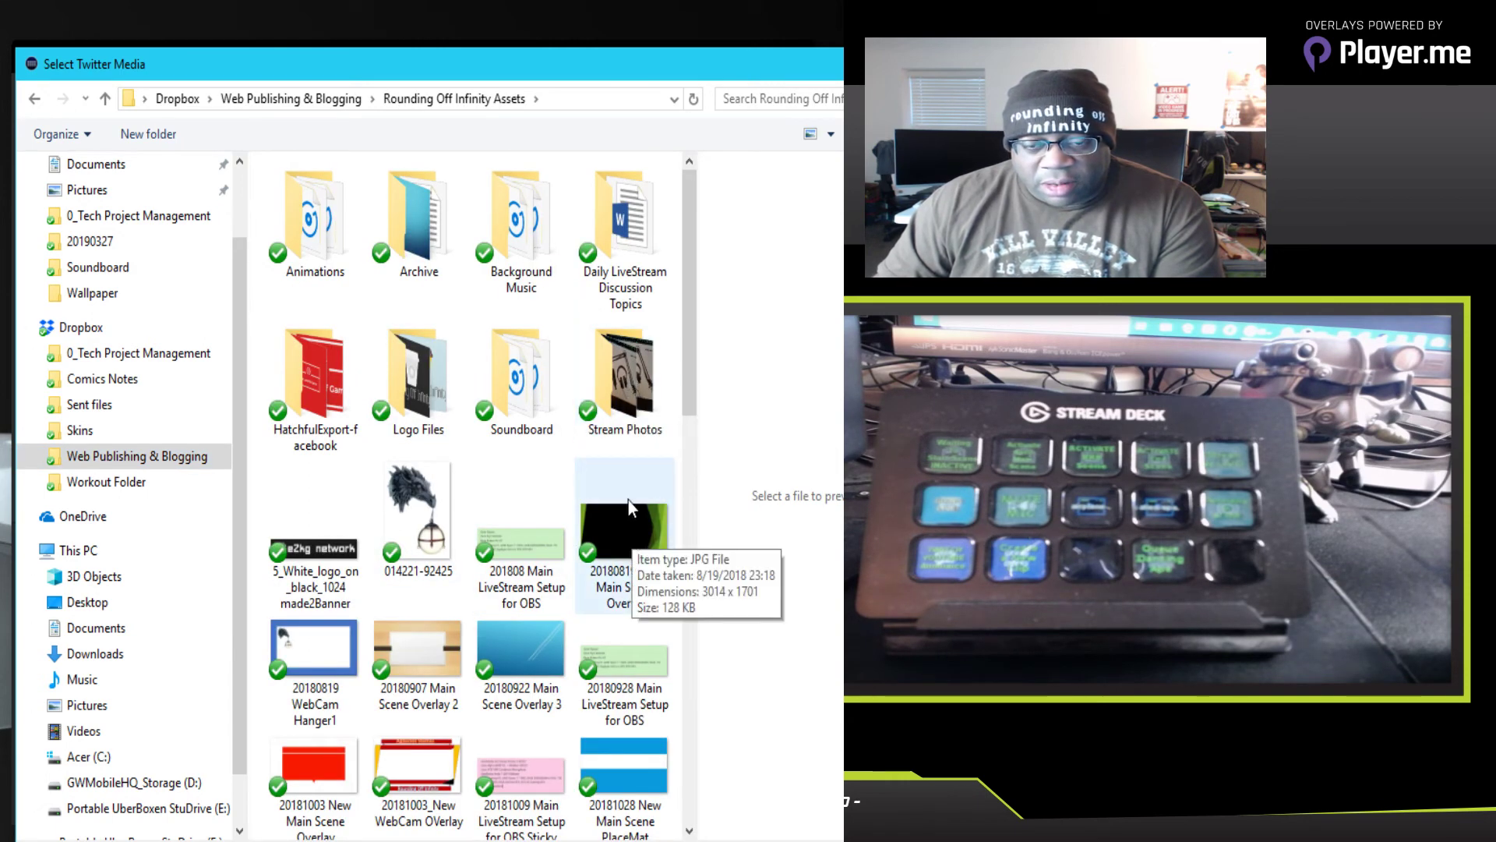
Step: Look through the Stream Photos folder and its 20190404 BlackOPSIV+Destiny Arc, 0_Archive and 0_Twitch Panels subfolders for a tweet image
{"action": "double_click", "coordinate": [615, 374]}
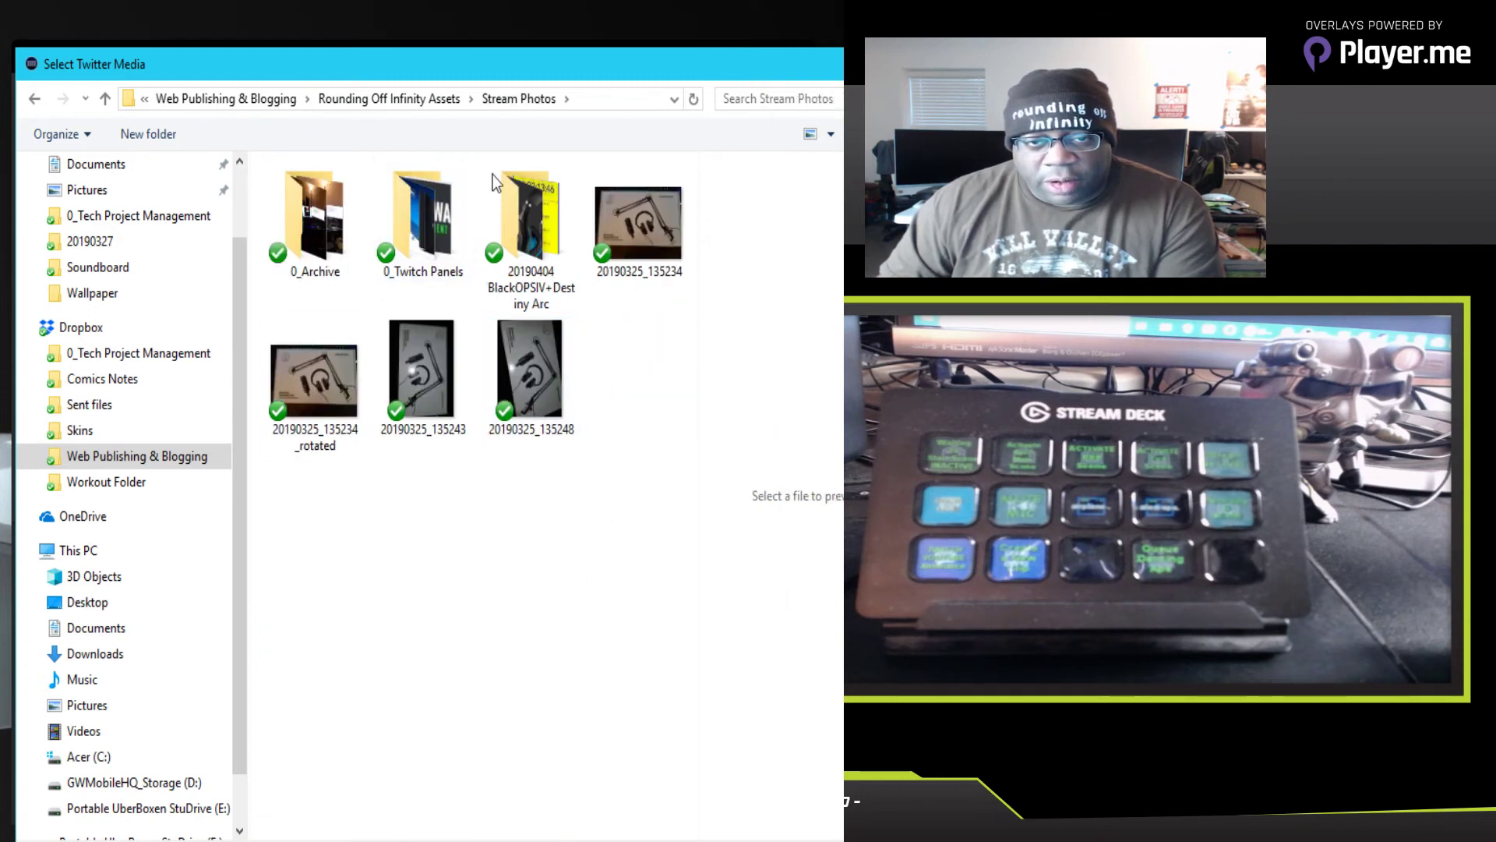
{"action": "double_click", "coordinate": [549, 203]}
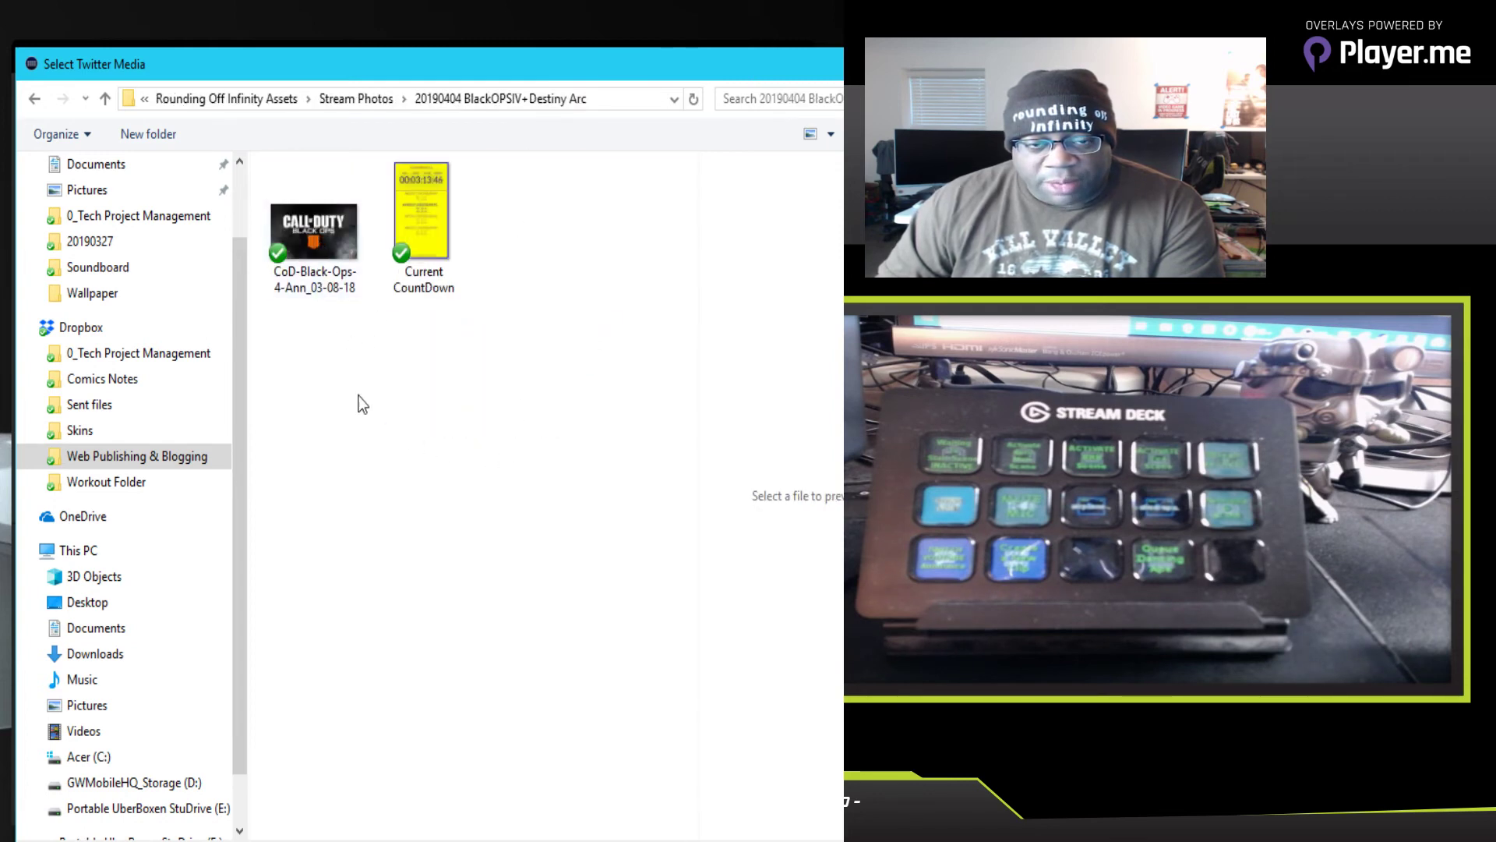
{"action": "left_click", "coordinate": [371, 101]}
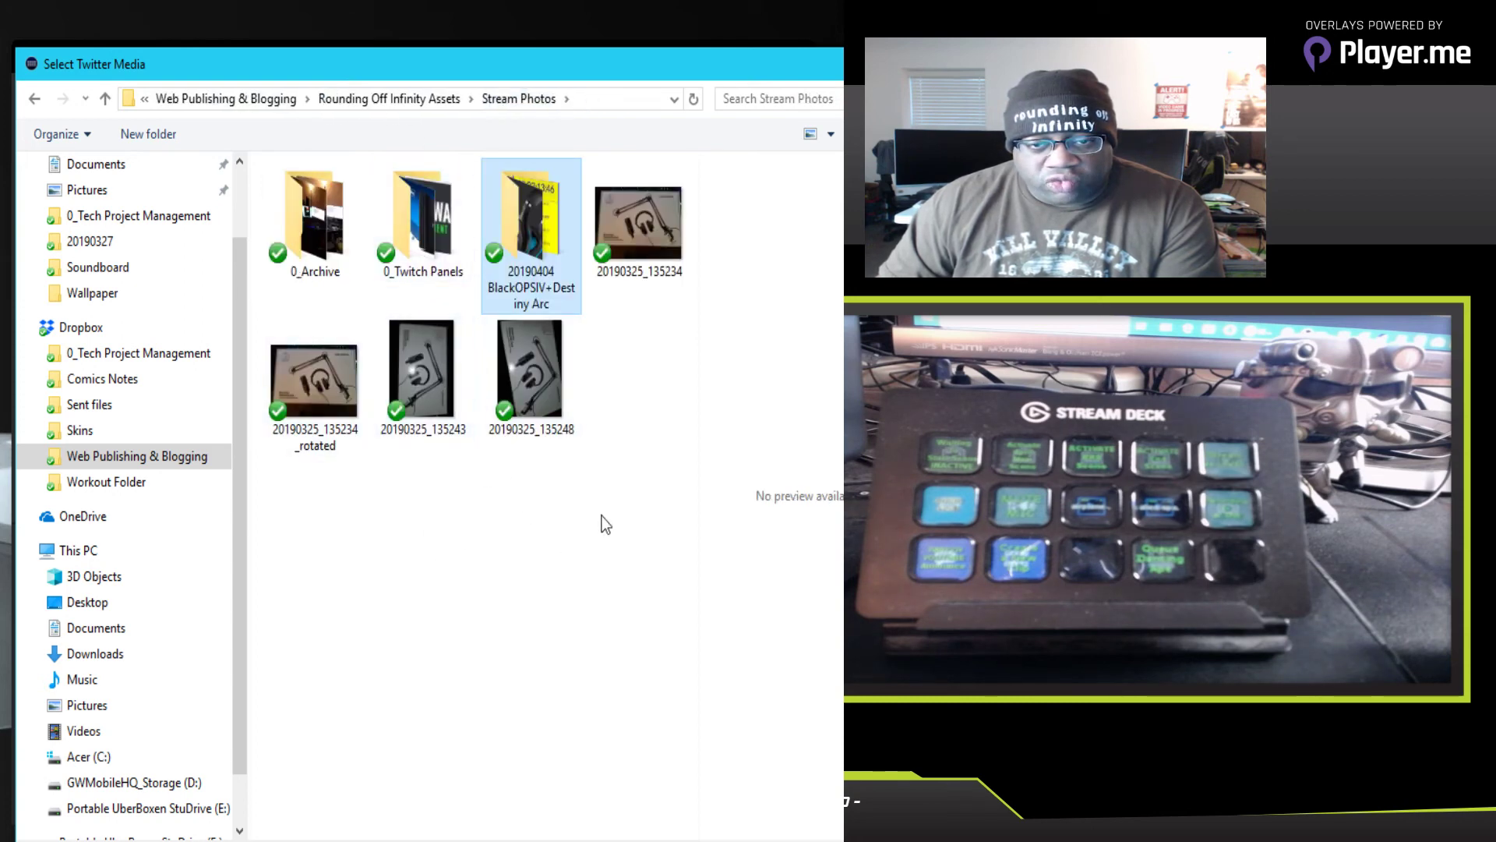
{"action": "double_click", "coordinate": [315, 218]}
{"action": "scroll", "coordinate": [456, 498], "scroll_direction": "down", "scroll_amount": 3}
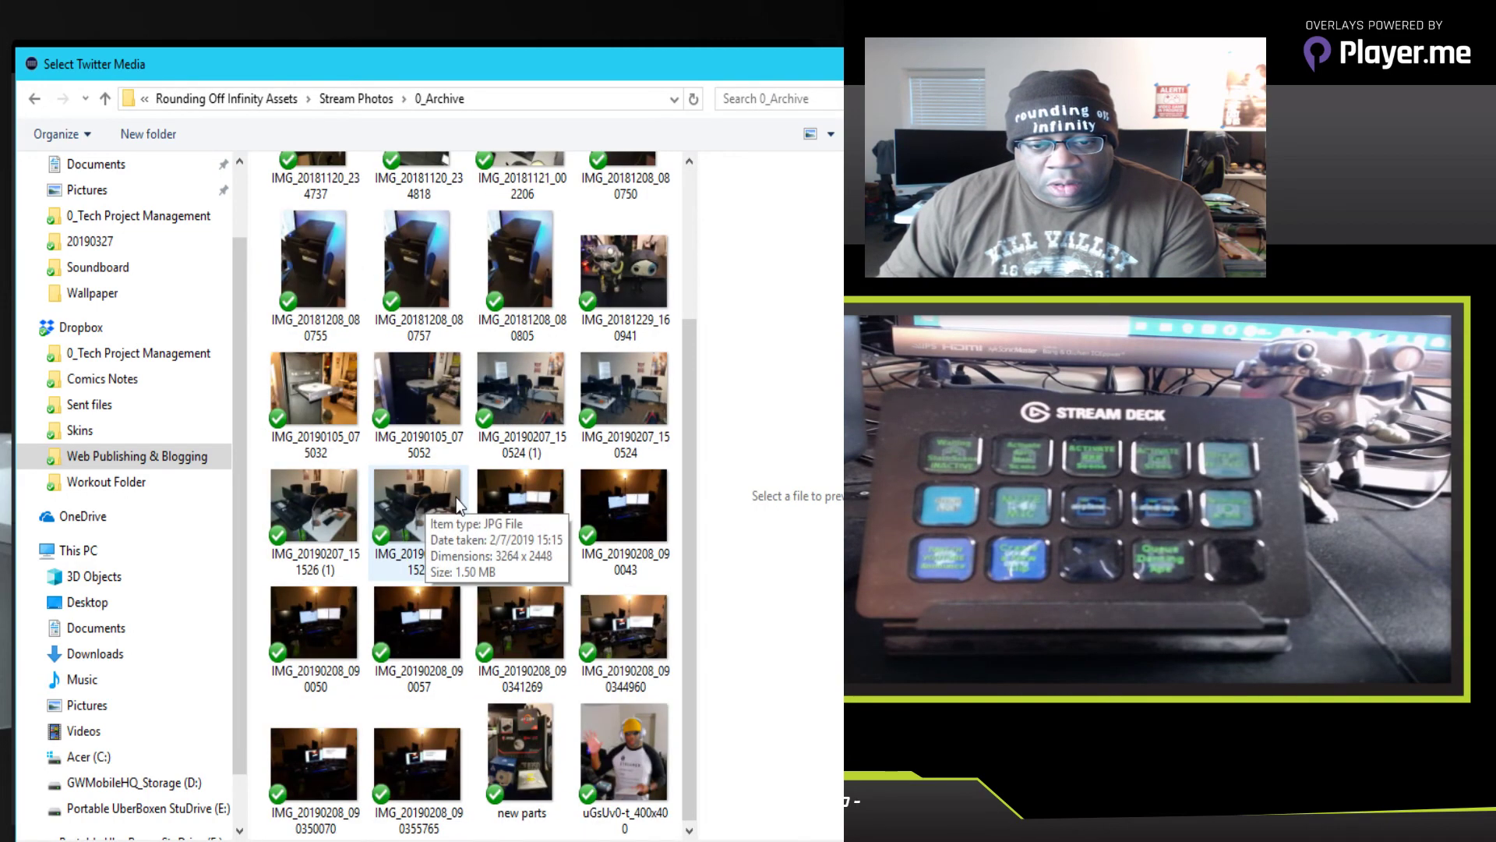
{"action": "scroll", "coordinate": [456, 502], "scroll_direction": "up", "scroll_amount": 2}
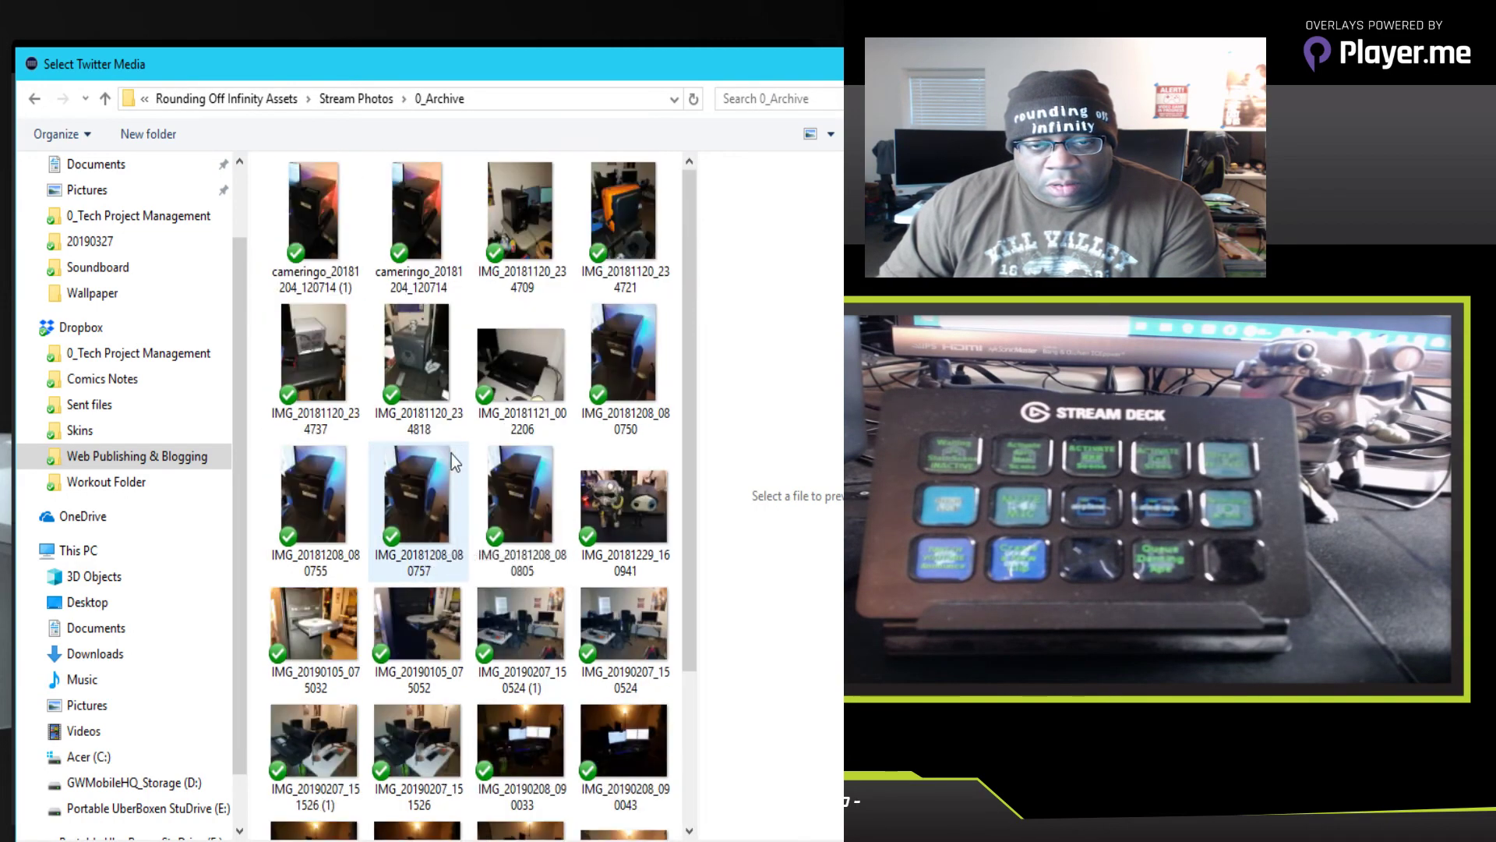
{"action": "left_click", "coordinate": [350, 97]}
{"action": "double_click", "coordinate": [432, 222]}
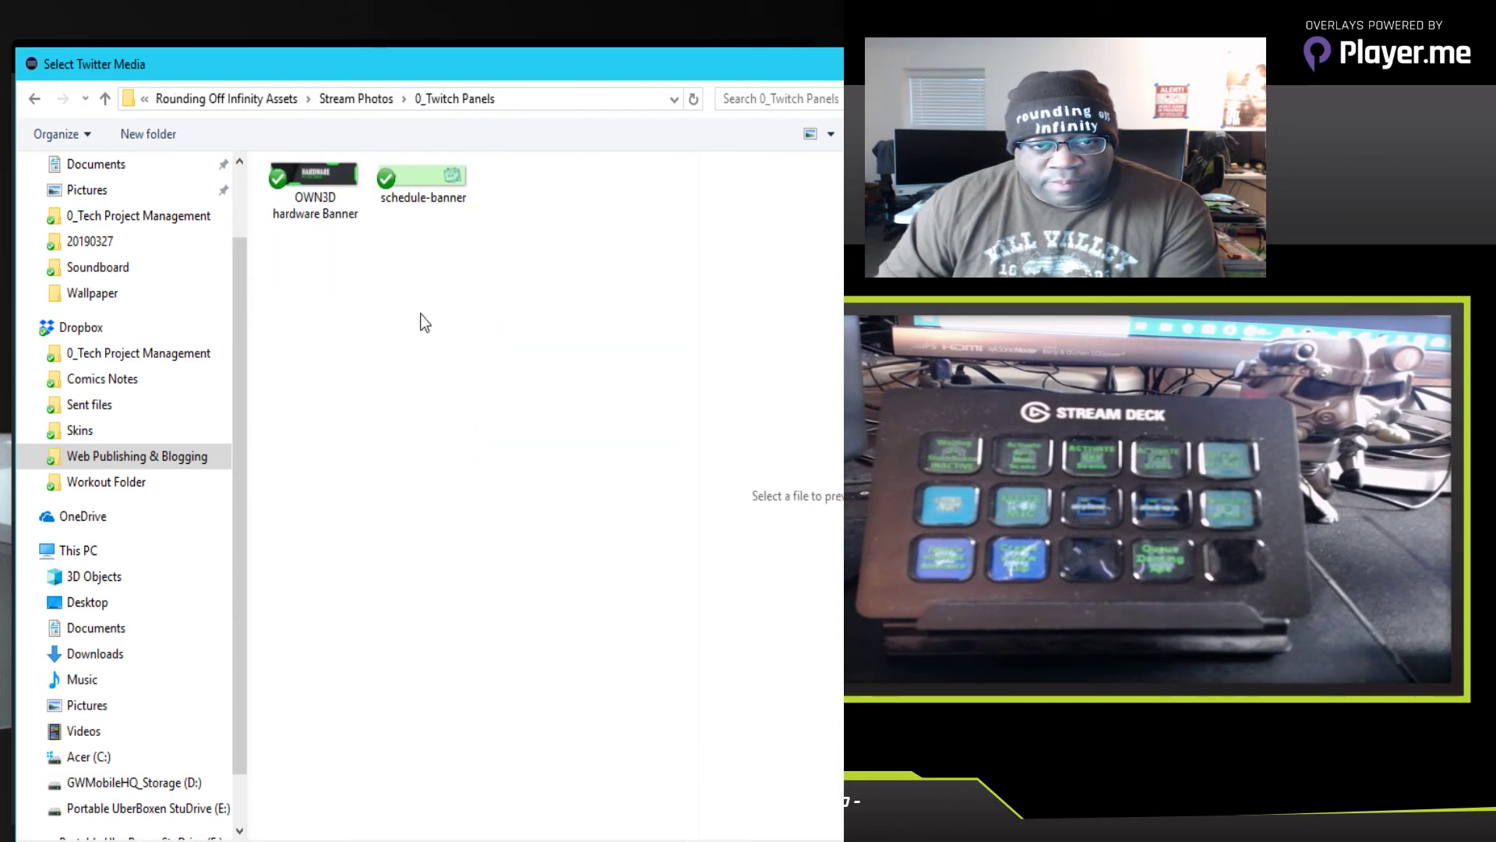
{"action": "left_click", "coordinate": [361, 105]}
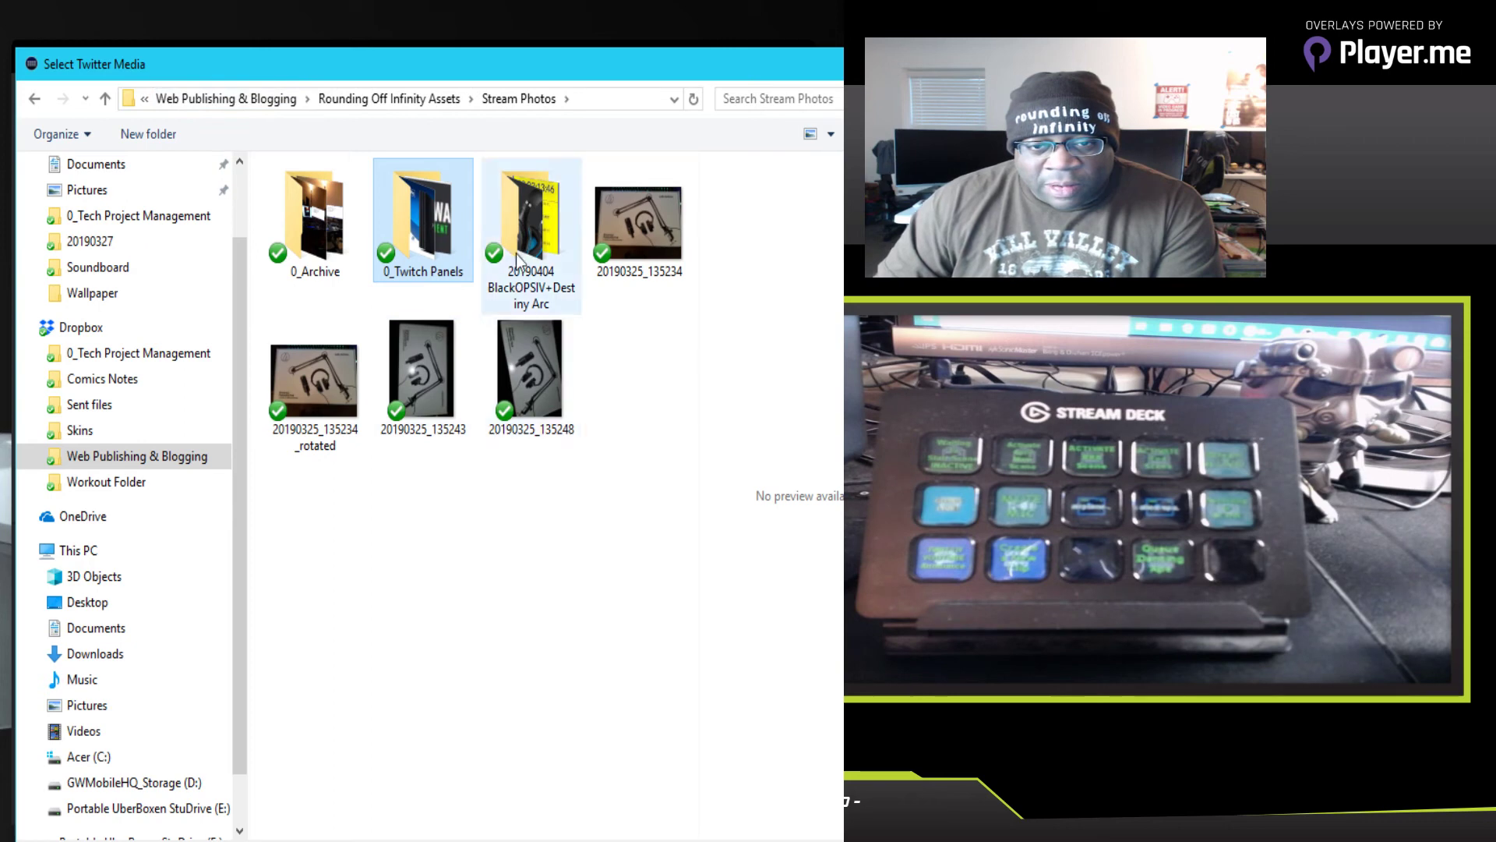
{"action": "mouse_move", "coordinate": [524, 222]}
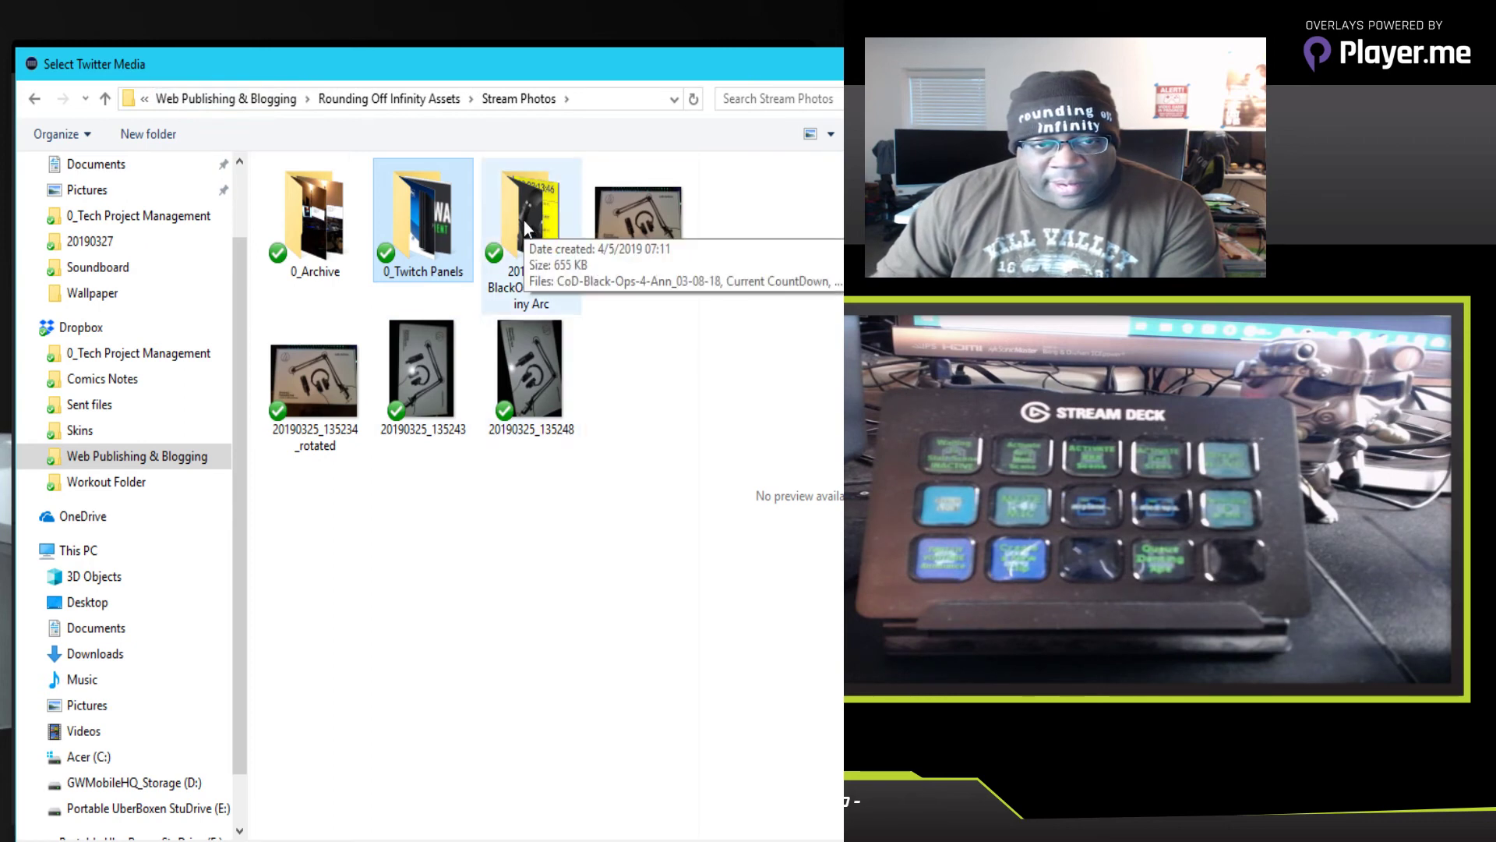
Step: Attach facebook_cover_photo_1 from the HatchfulExport-facebook folder inside Rounding Off Infinity Assets to the tweet
{"action": "left_click", "coordinate": [395, 103]}
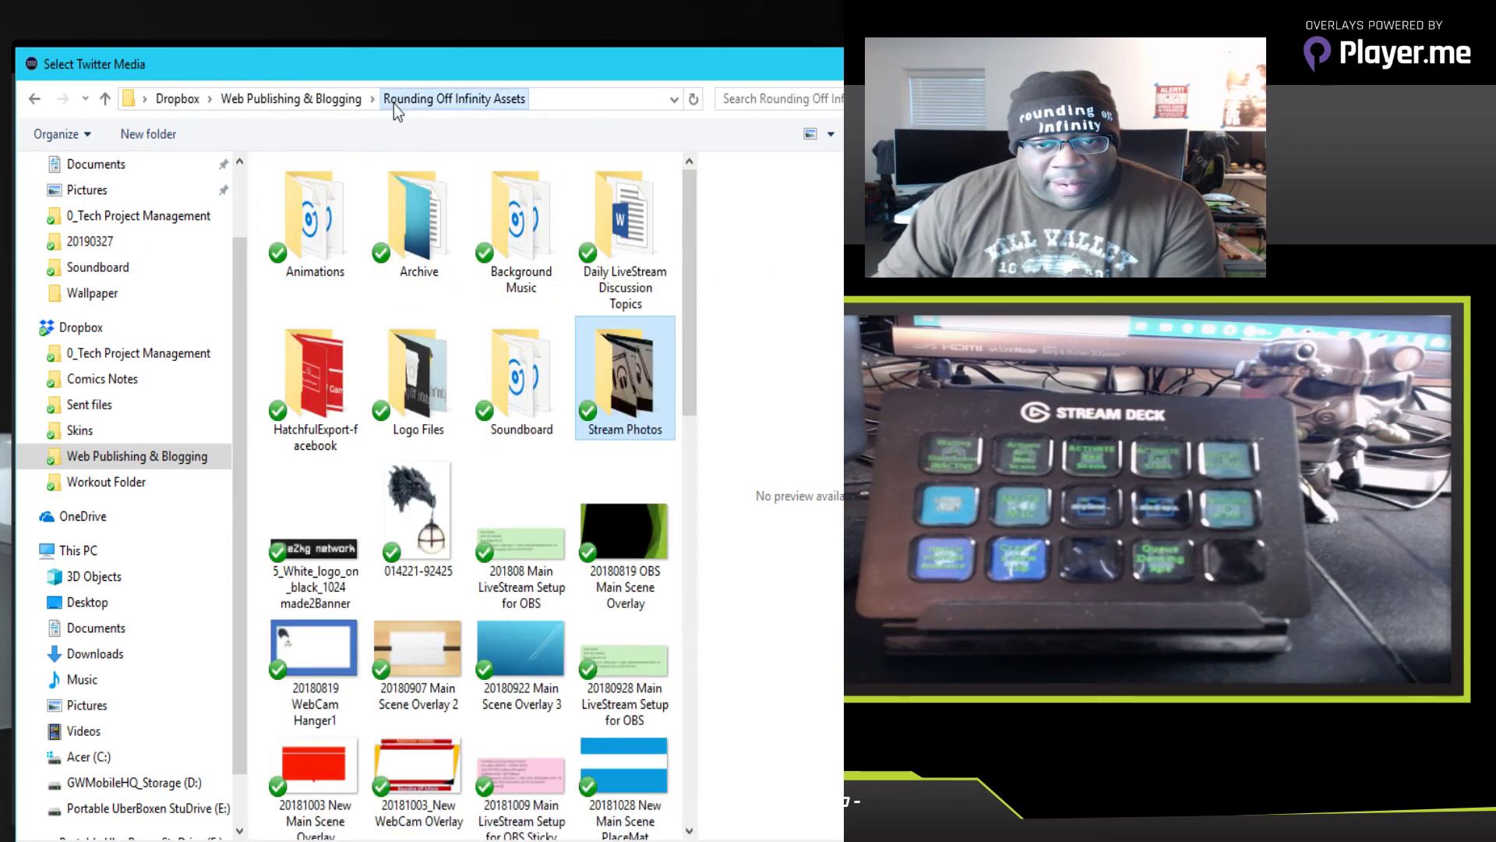
{"action": "double_click", "coordinate": [311, 377]}
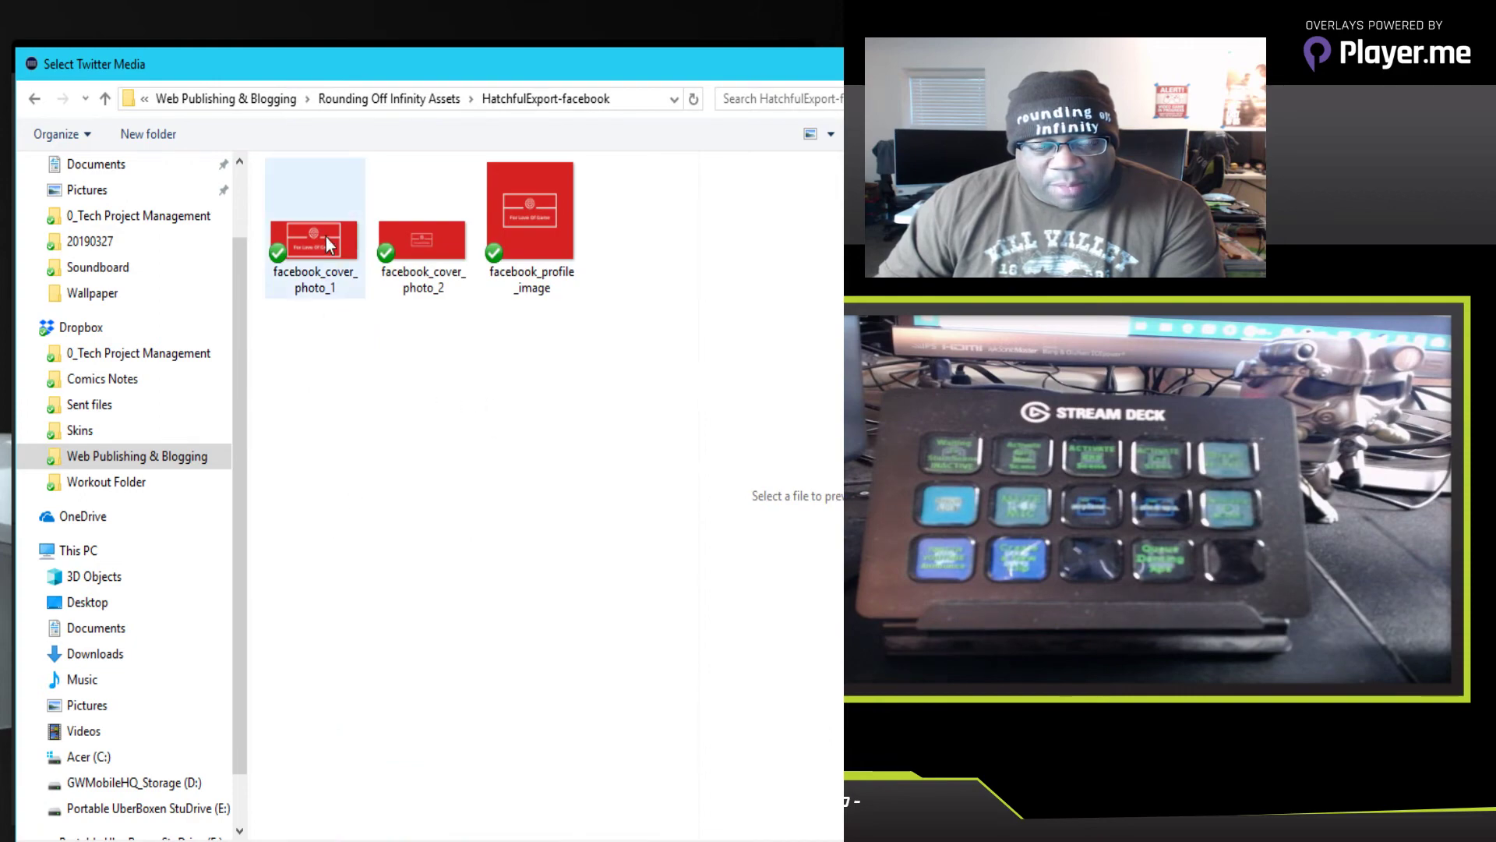
{"action": "double_click", "coordinate": [326, 237]}
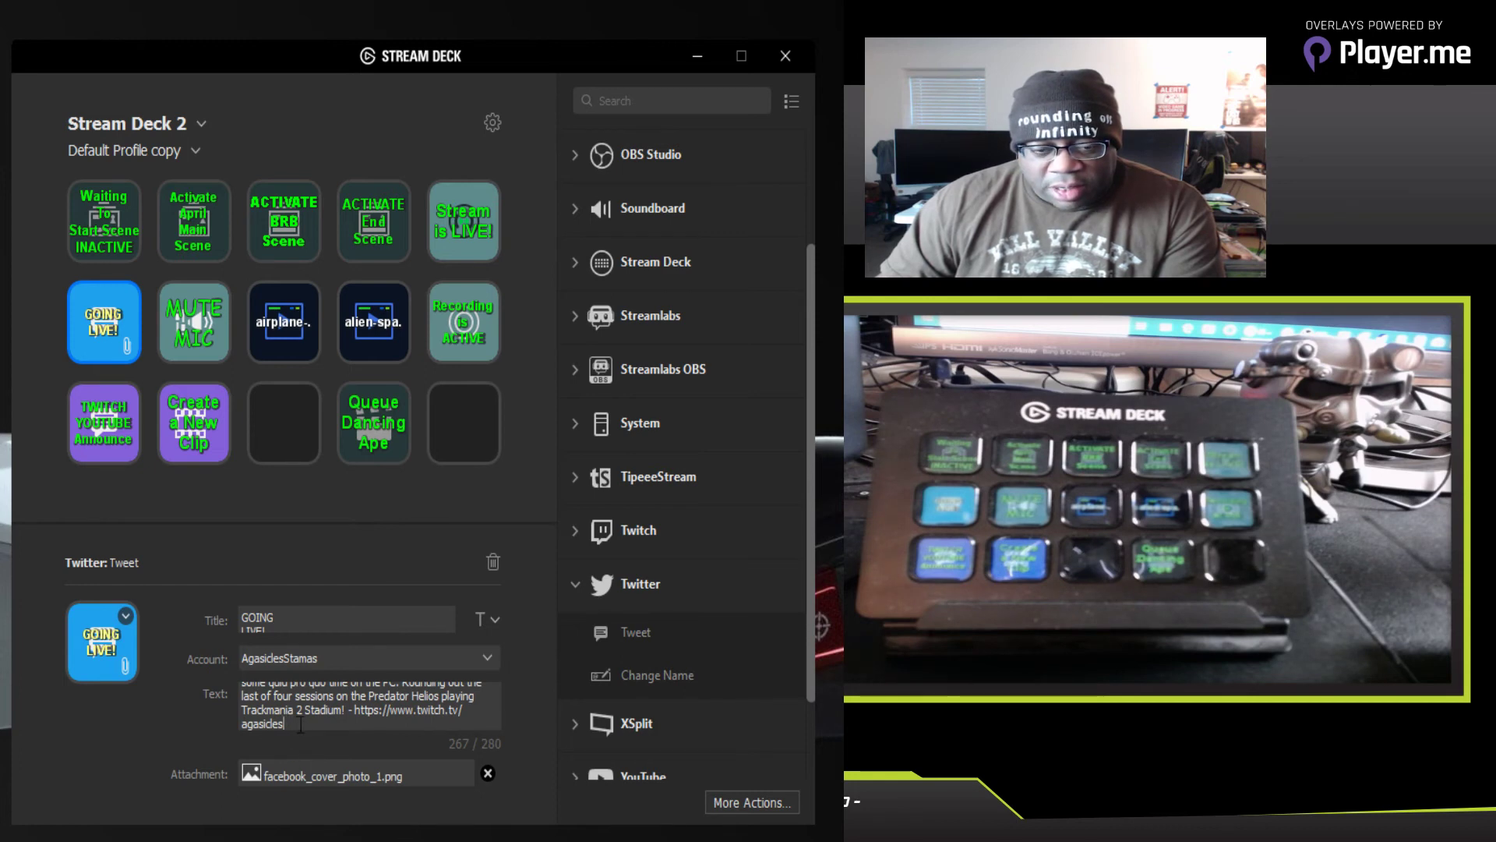
Step: Replace the tweet text with "This is a TEST TWEET from the Elgato Stream Deck while doing the tutorial on FaceBook!"
{"action": "left_click_drag", "start_coordinate": [286, 723], "coordinate": [210, 662]}
{"action": "key", "text": "BackSpace"}
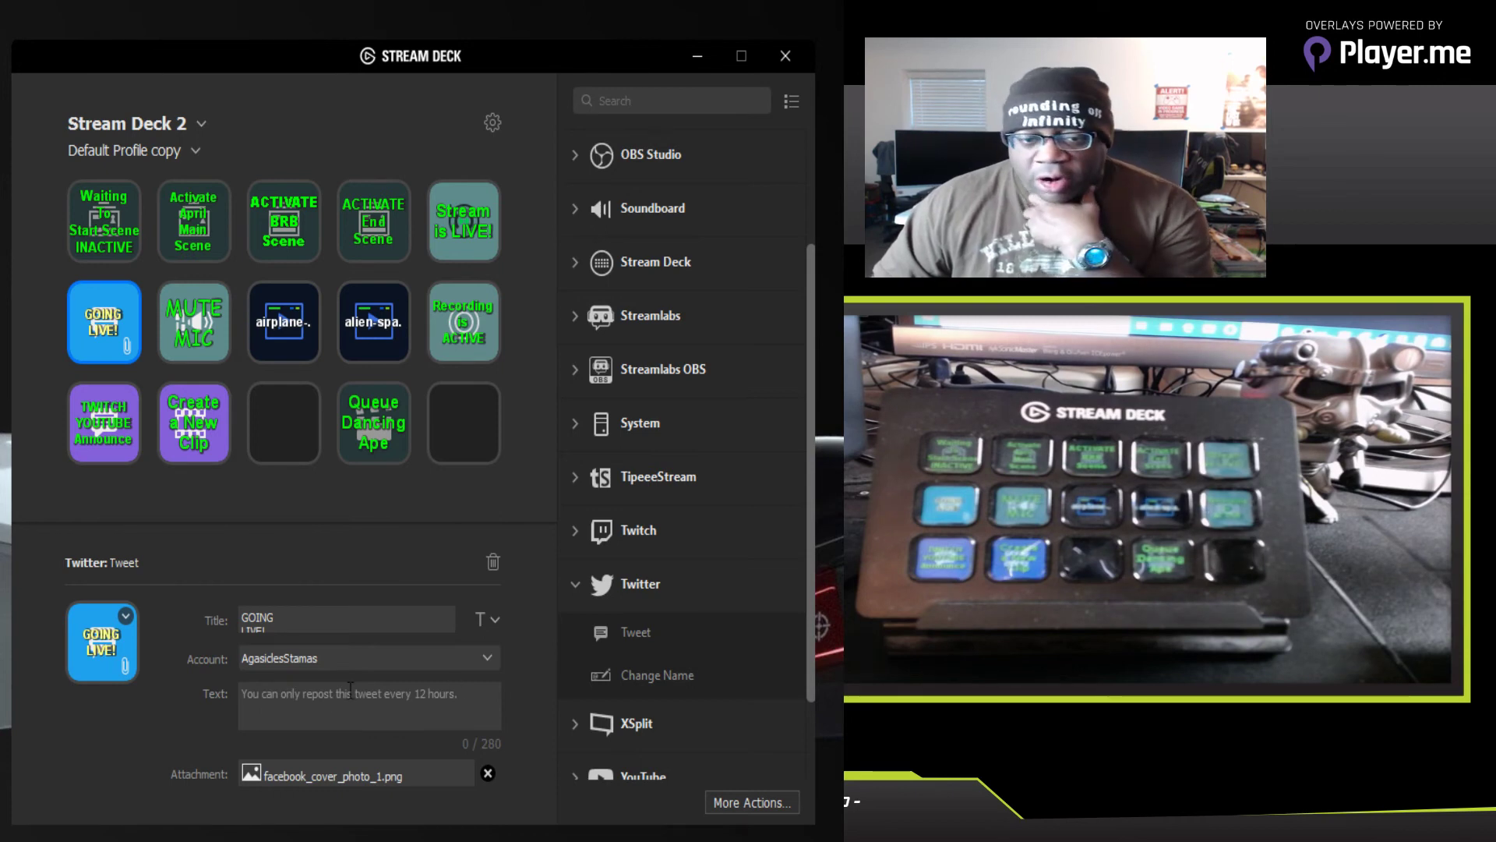
{"action": "left_click", "coordinate": [311, 702]}
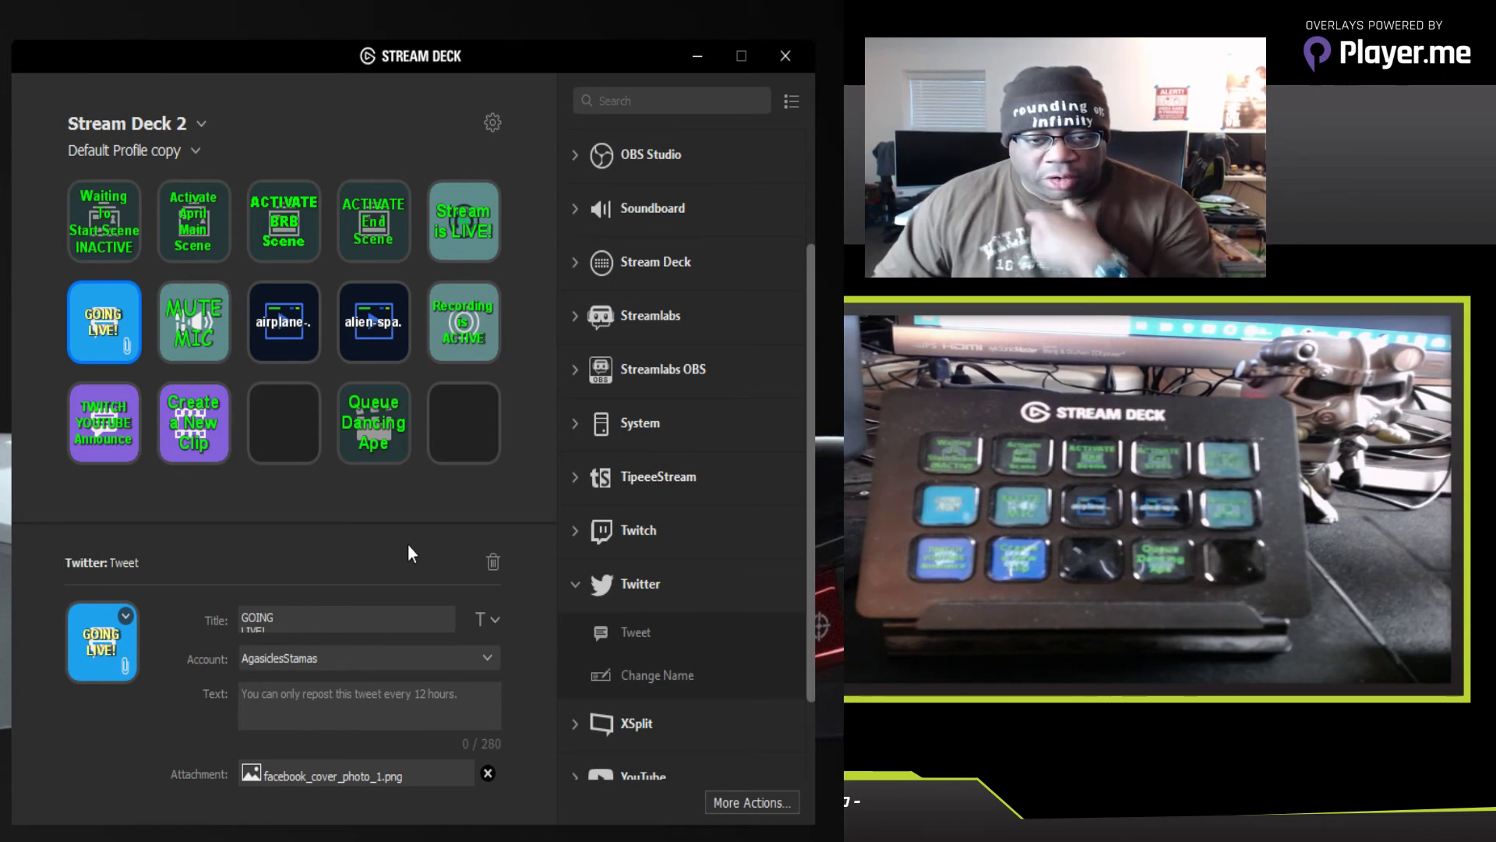
{"action": "type", "text": "This is"}
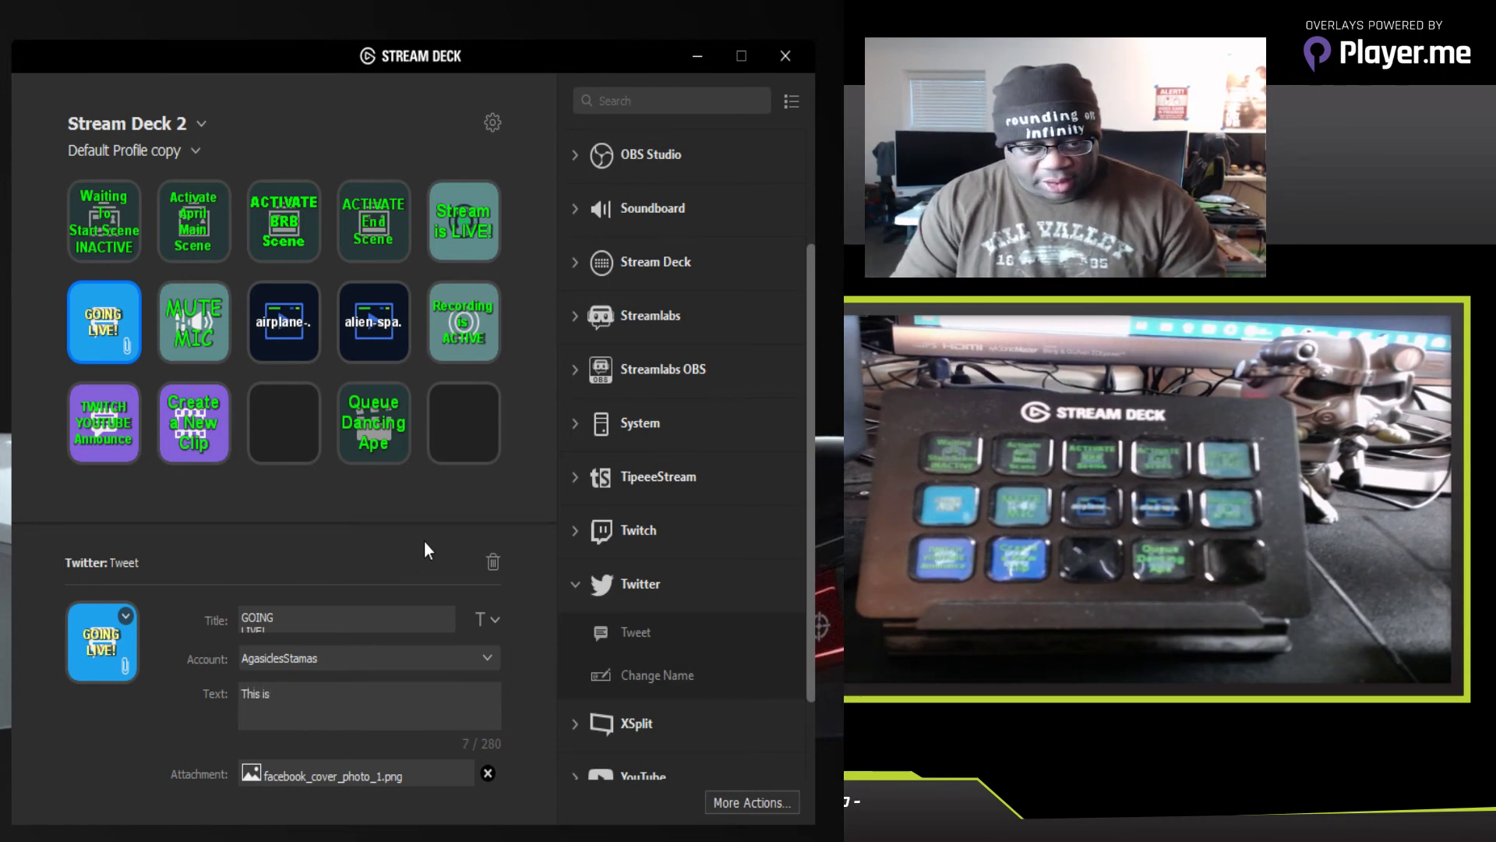
{"action": "type", "text": " a TEST TW"}
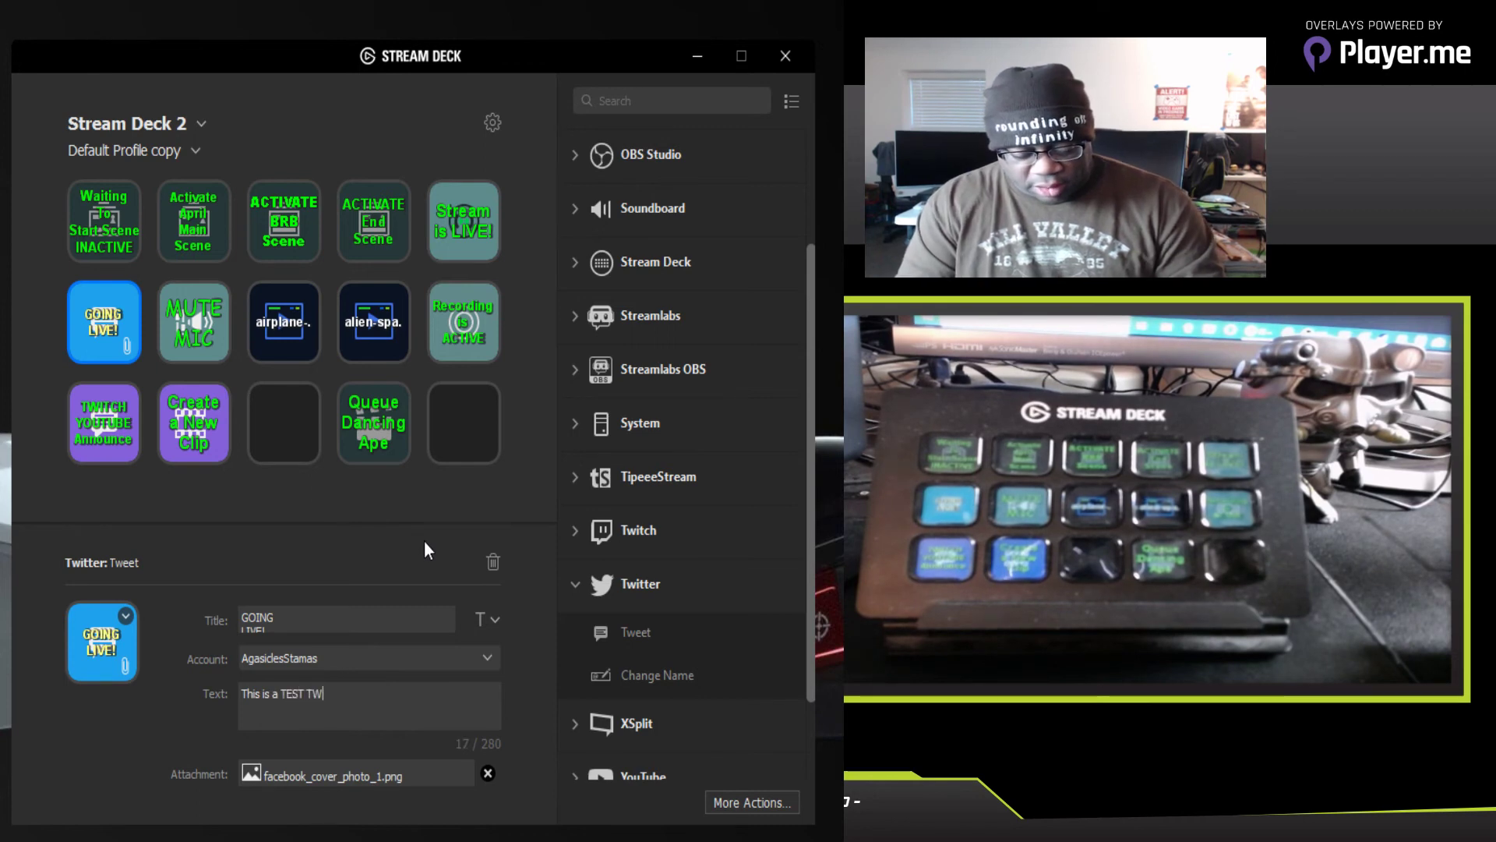
{"action": "type", "text": "EET from the "}
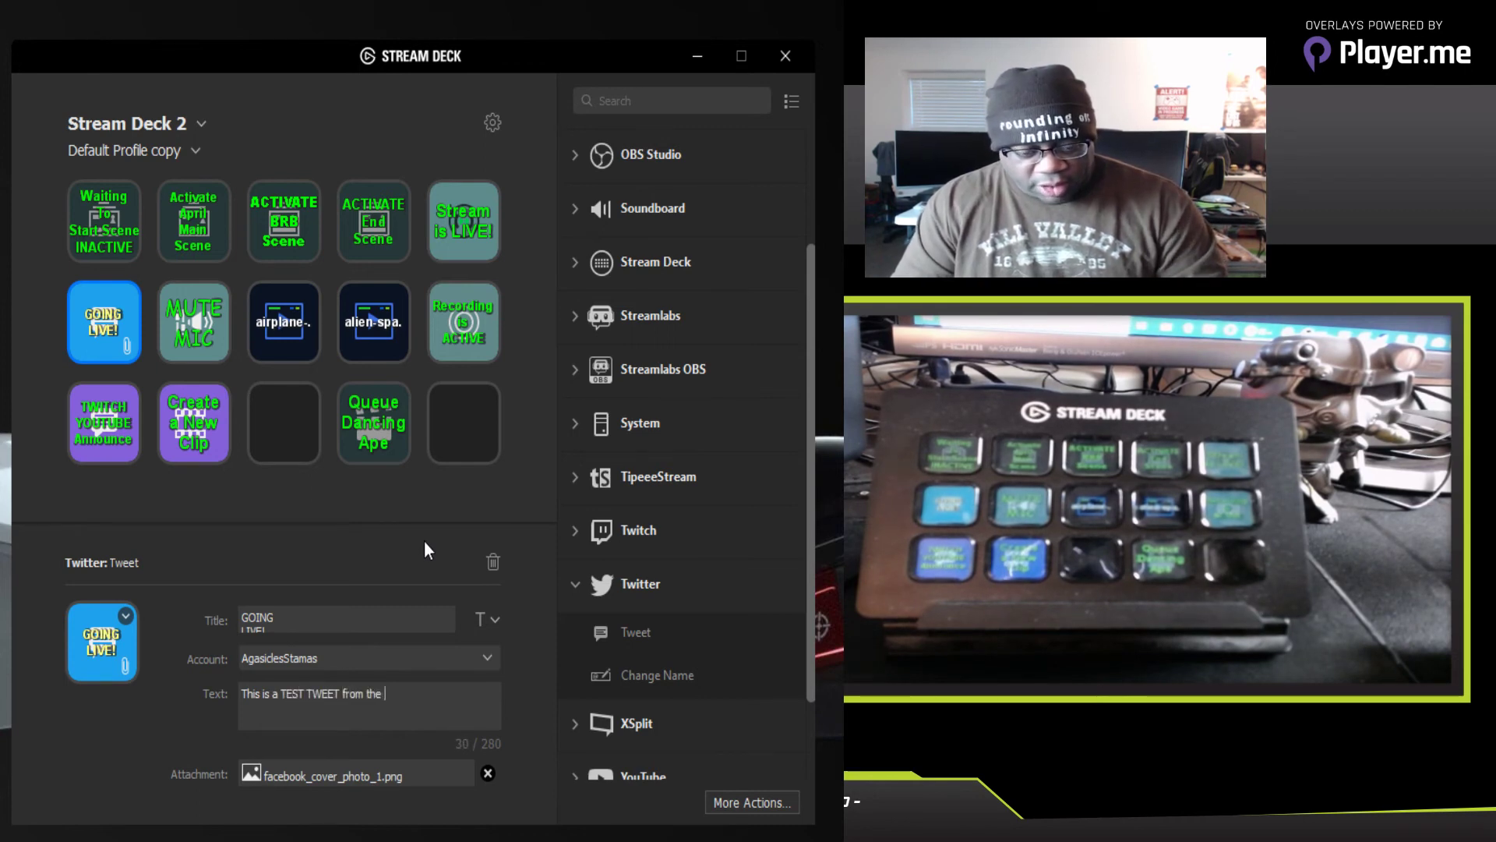
{"action": "type", "text": "Elgato Stream"}
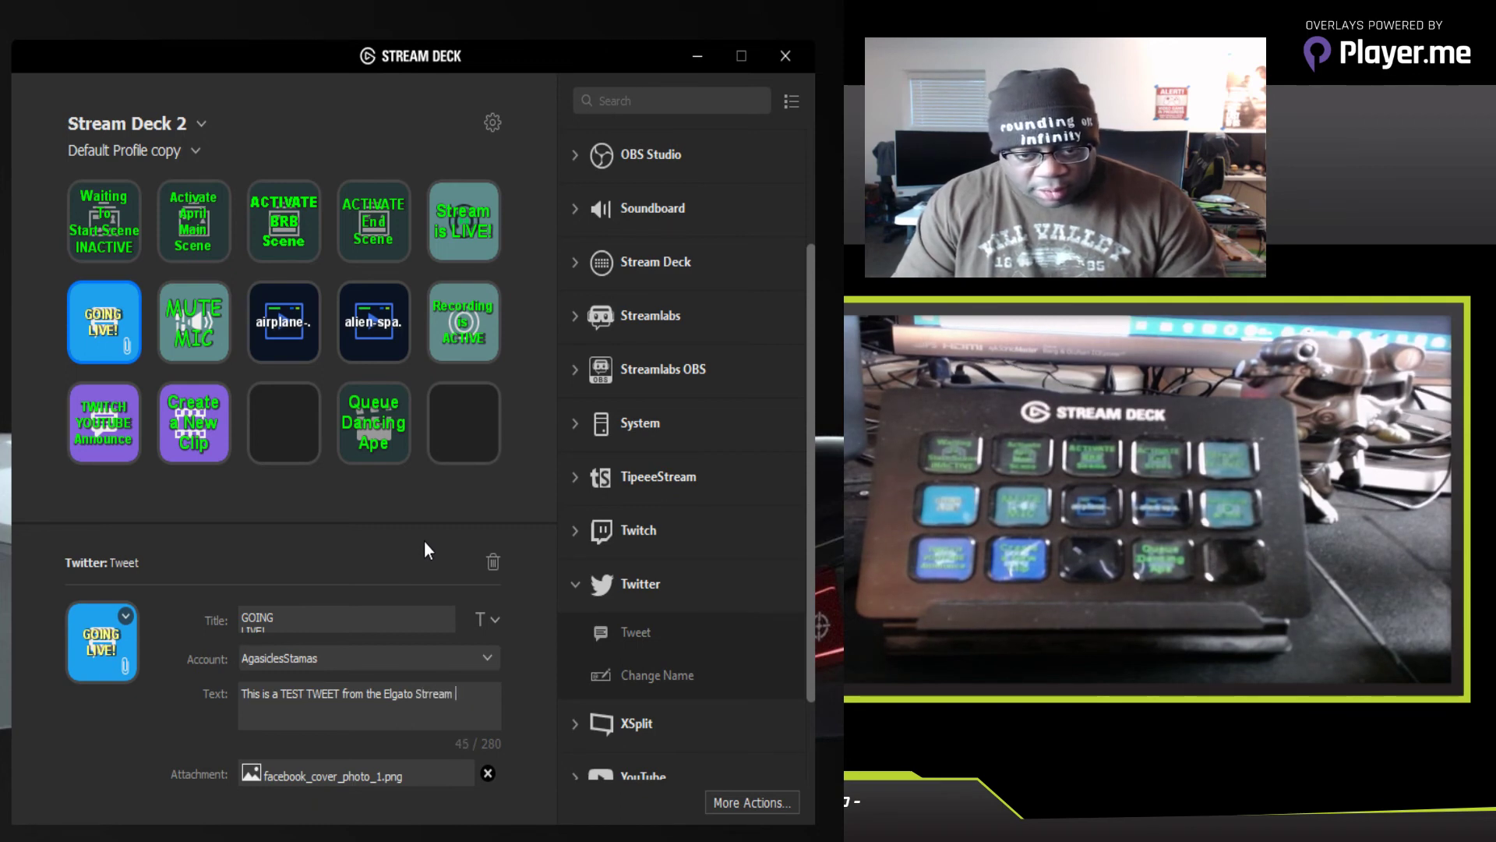
{"action": "type", "text": " D"}
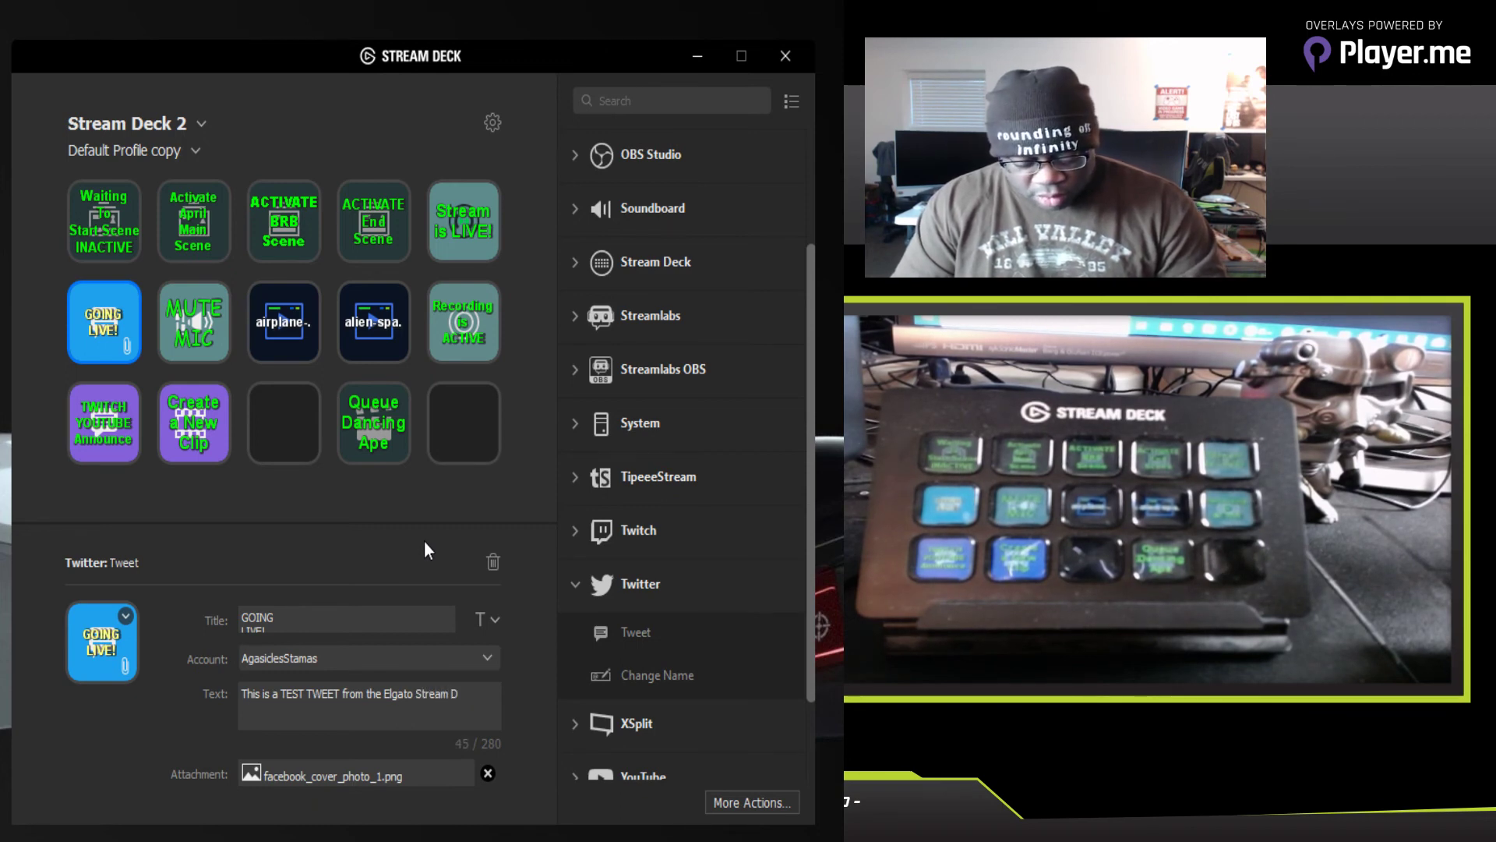
{"action": "type", "text": "eck while "}
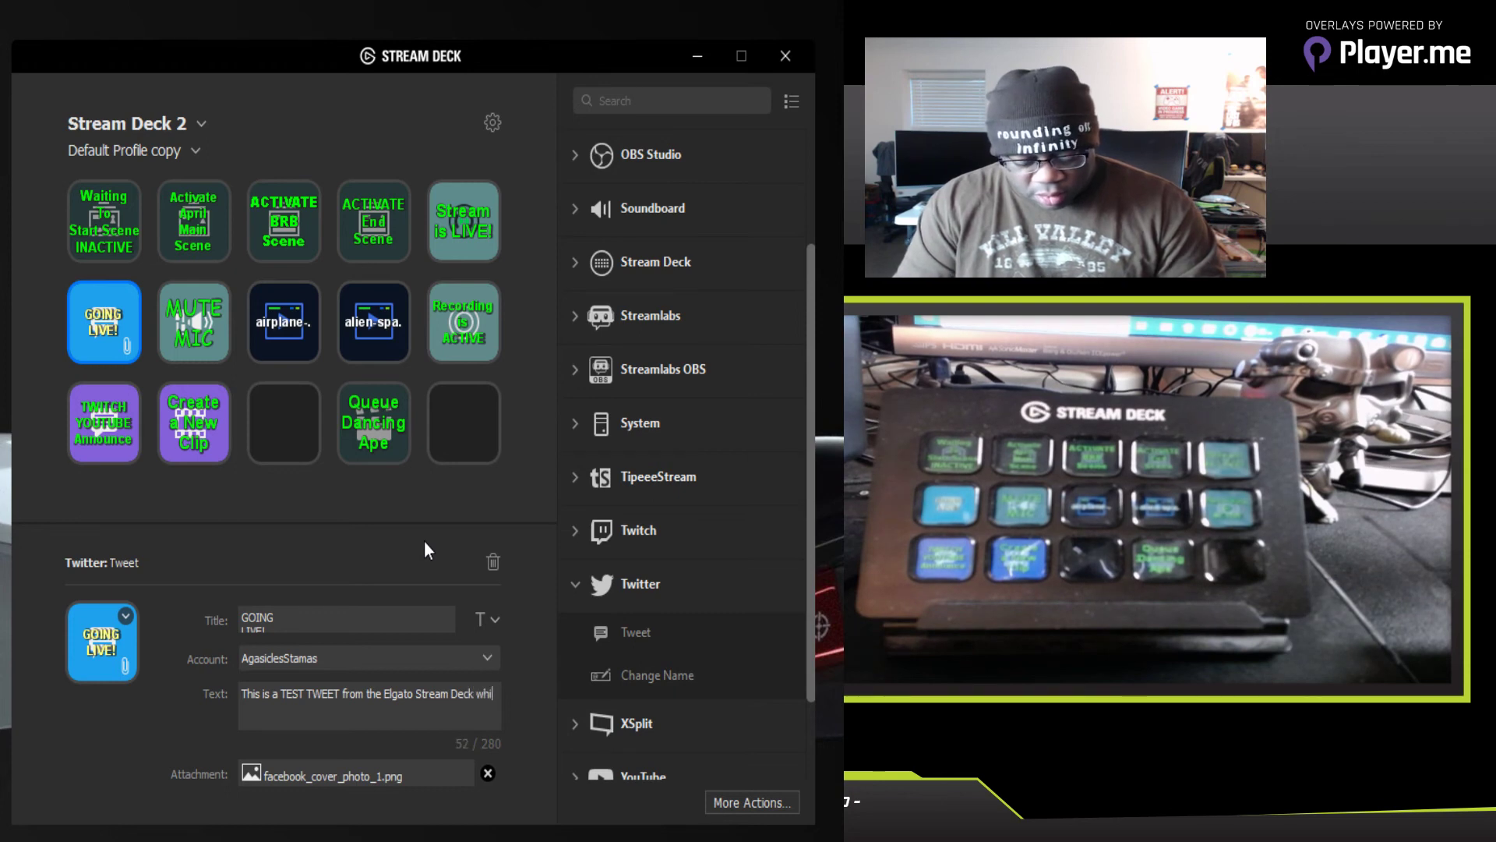
{"action": "type", "text": "doing "}
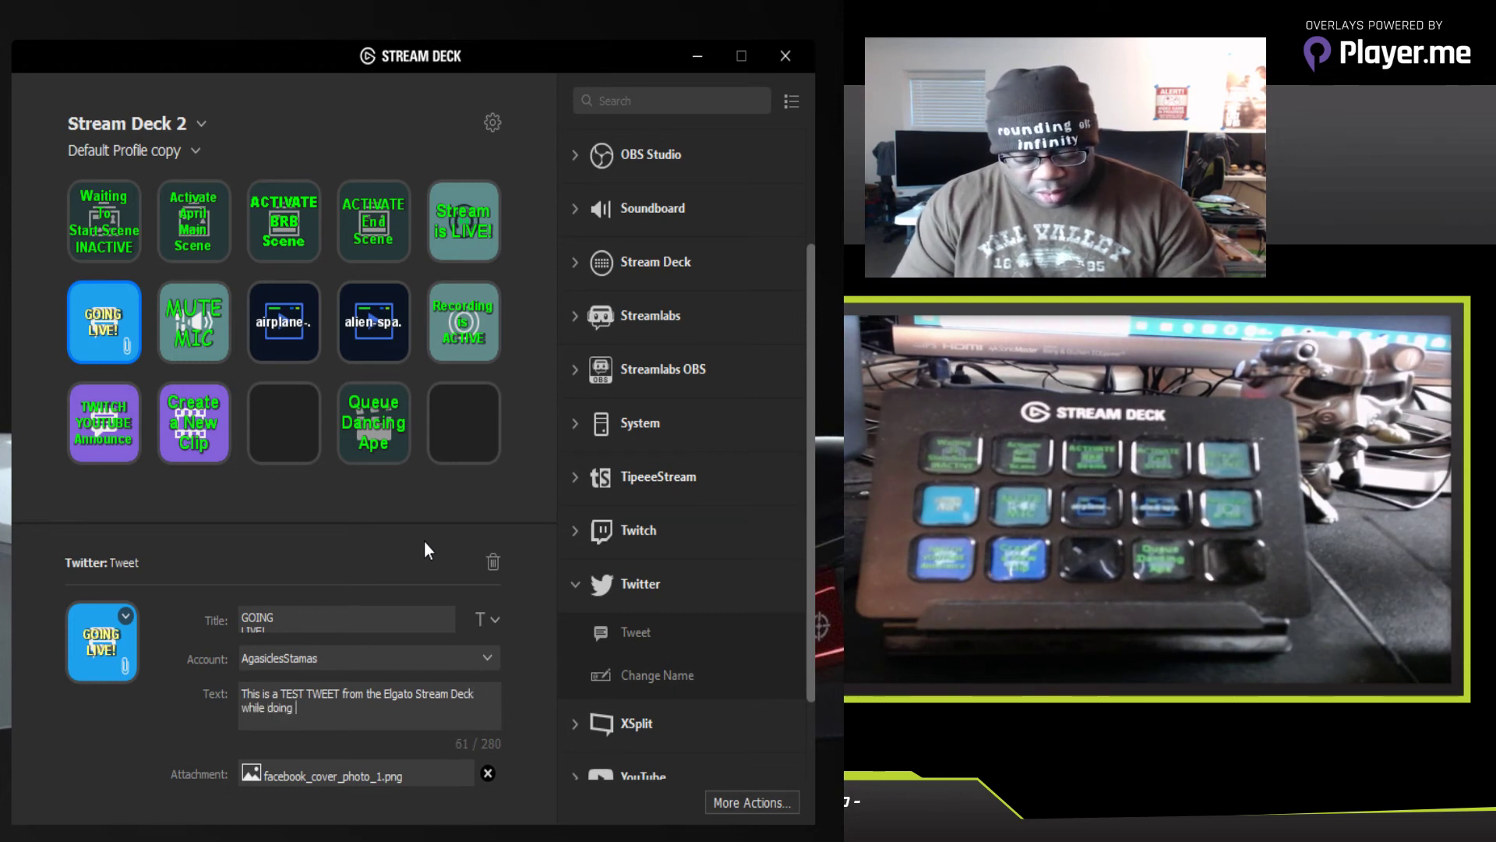
{"action": "type", "text": "the t"}
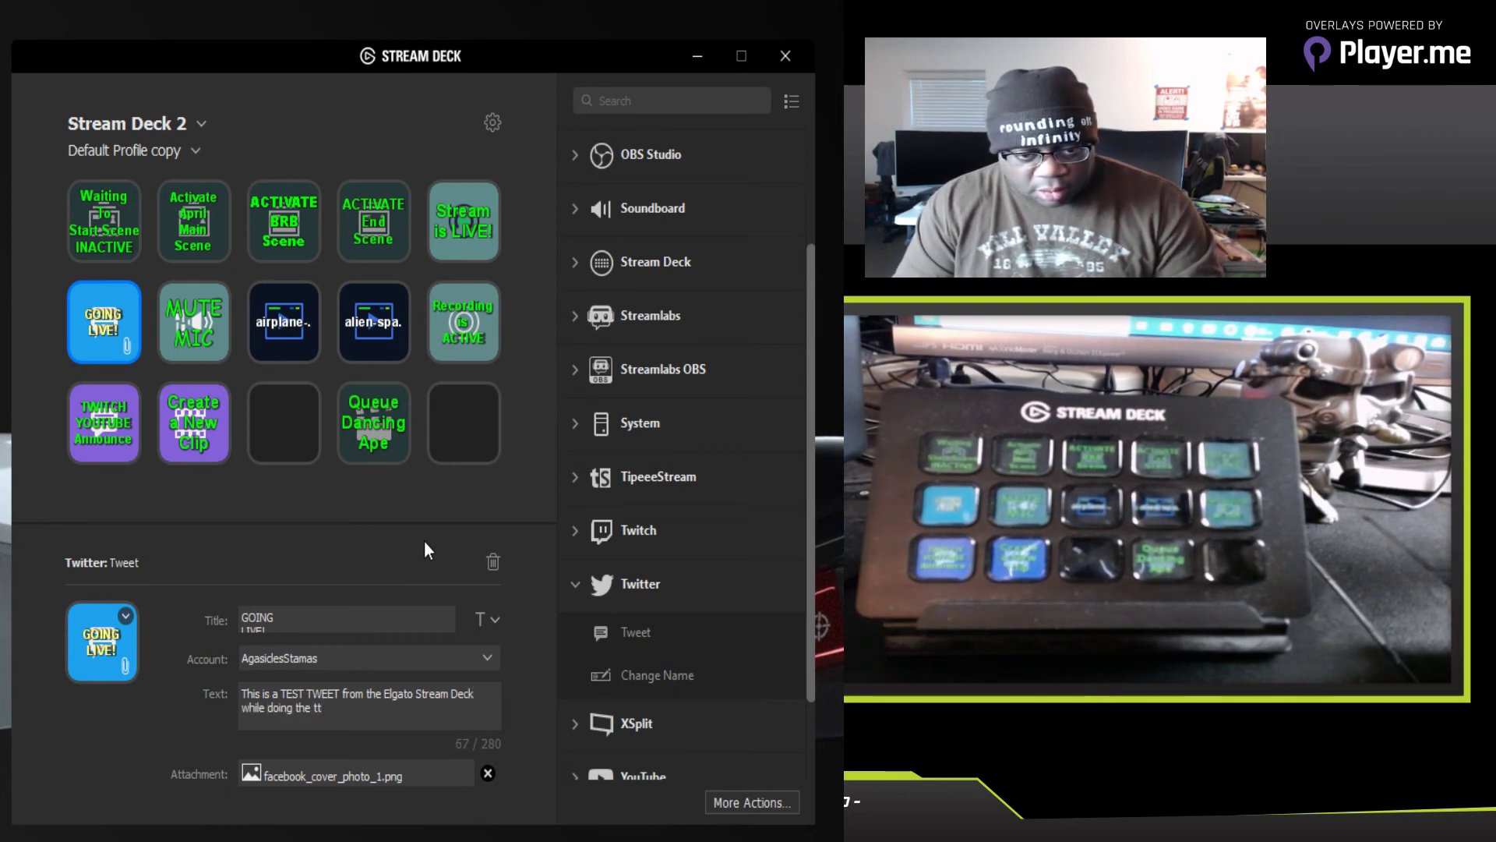
{"action": "type", "text": "utorial "}
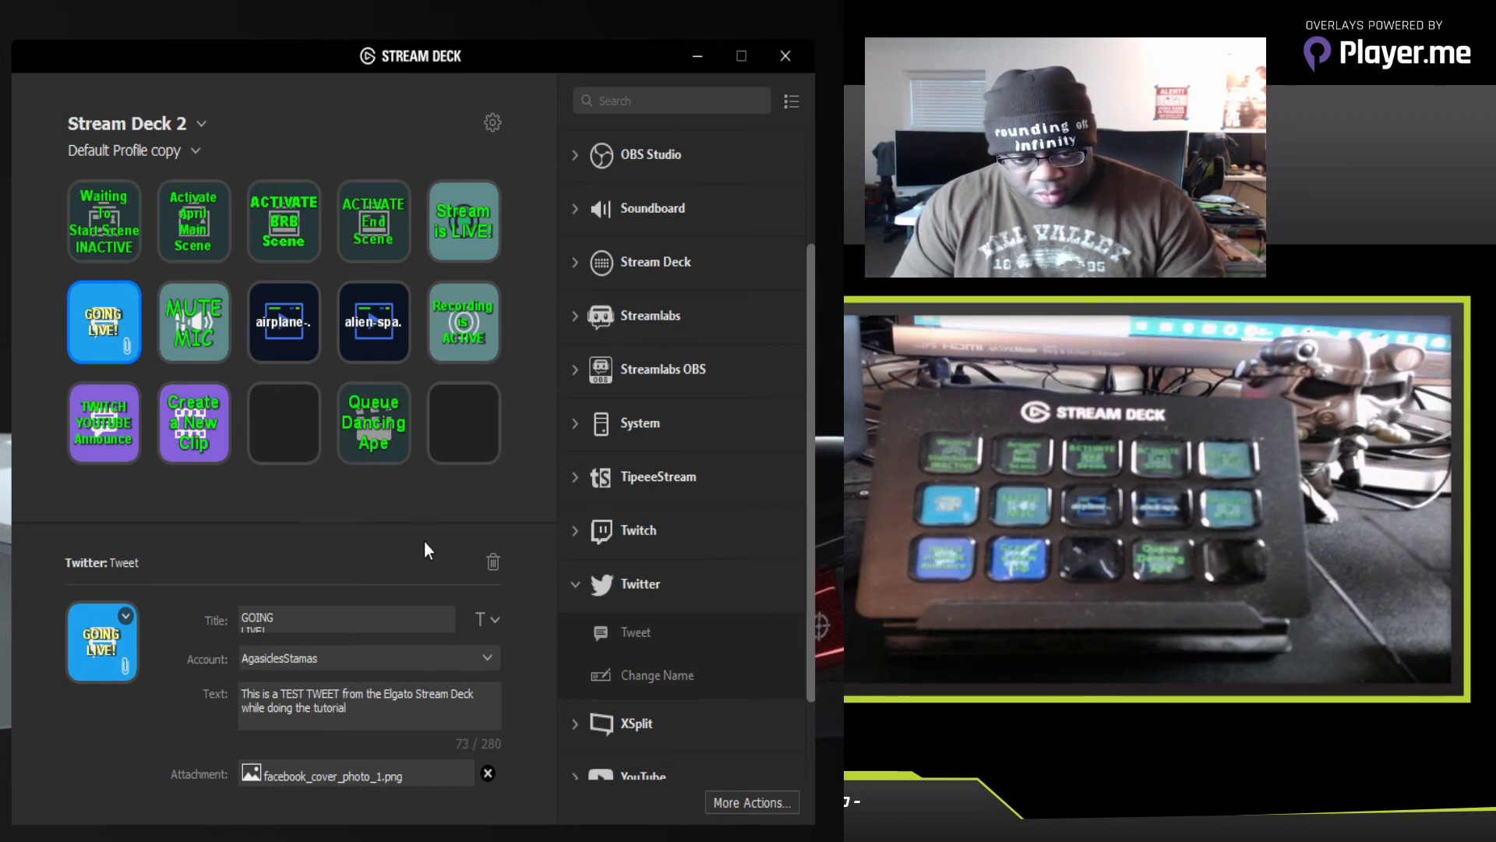
{"action": "type", "text": "on FaceB"}
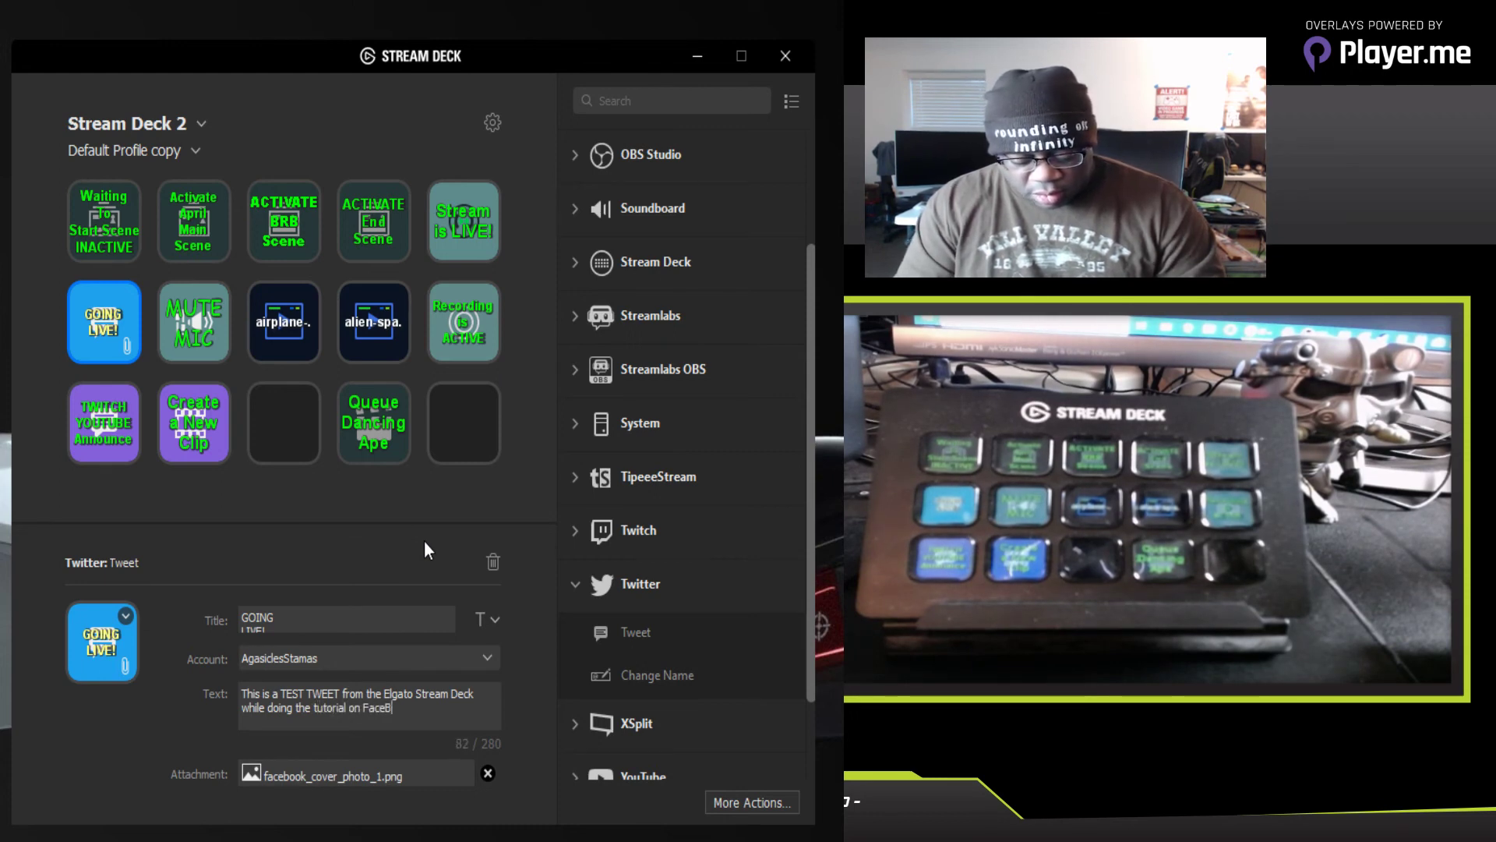
{"action": "type", "text": "ook!"}
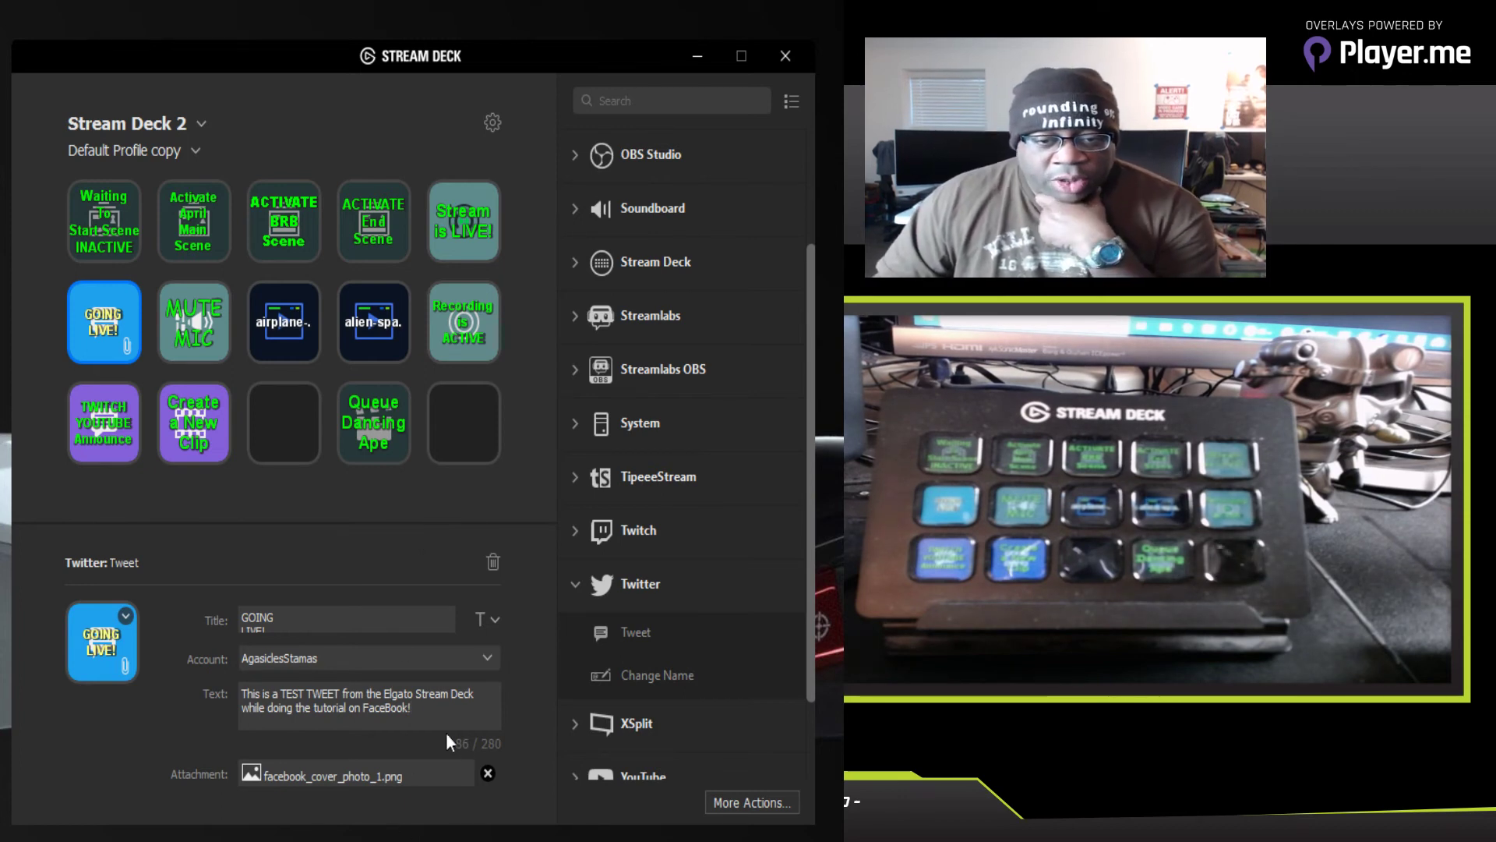
Step: Review the tweet settings of the GOING LIVE! key and leave no key selected
{"action": "left_click", "coordinate": [387, 503]}
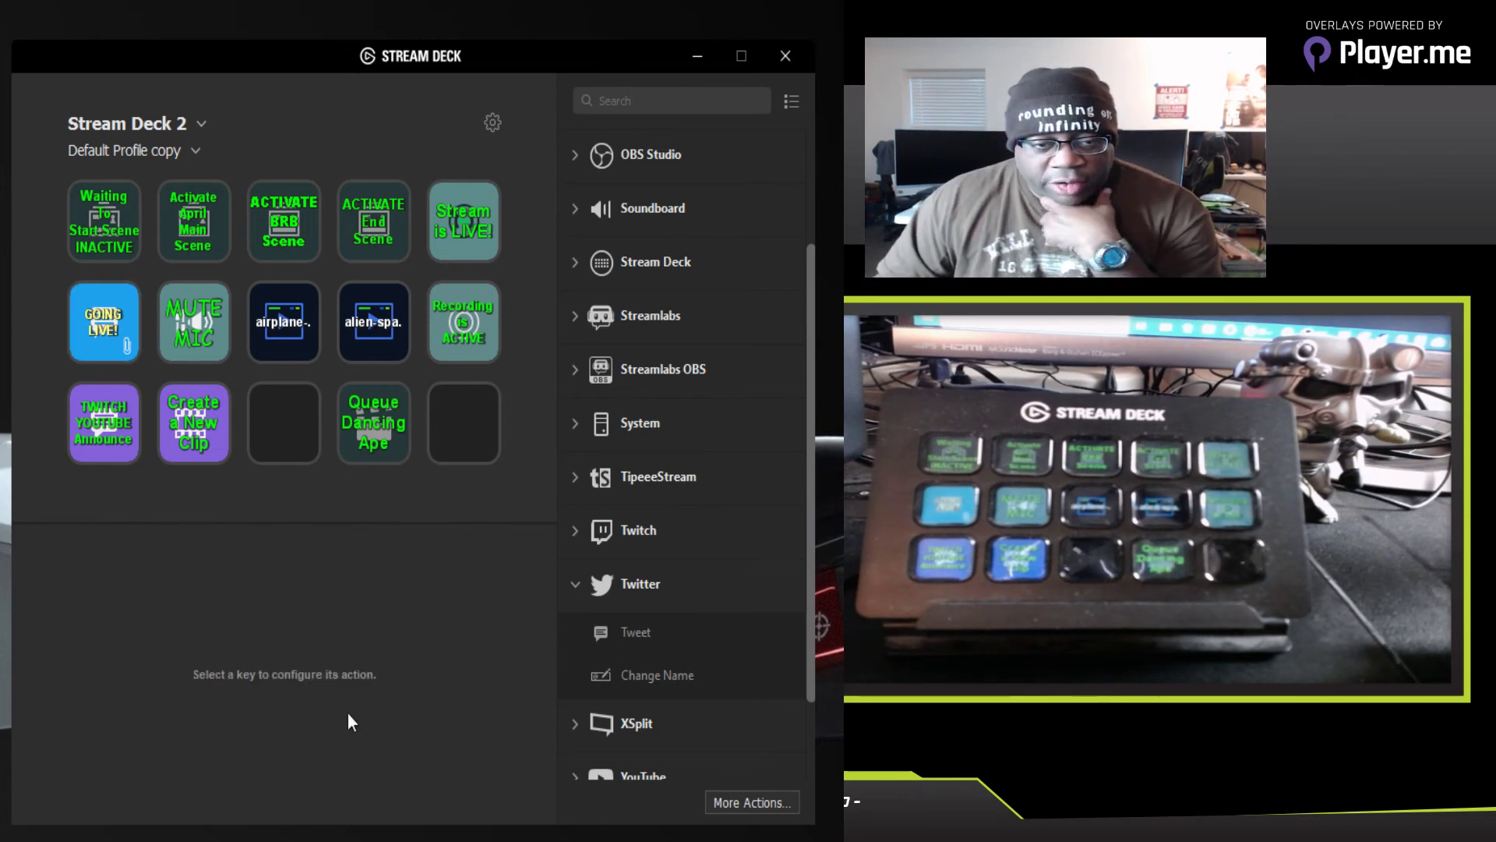
{"action": "left_click", "coordinate": [88, 334]}
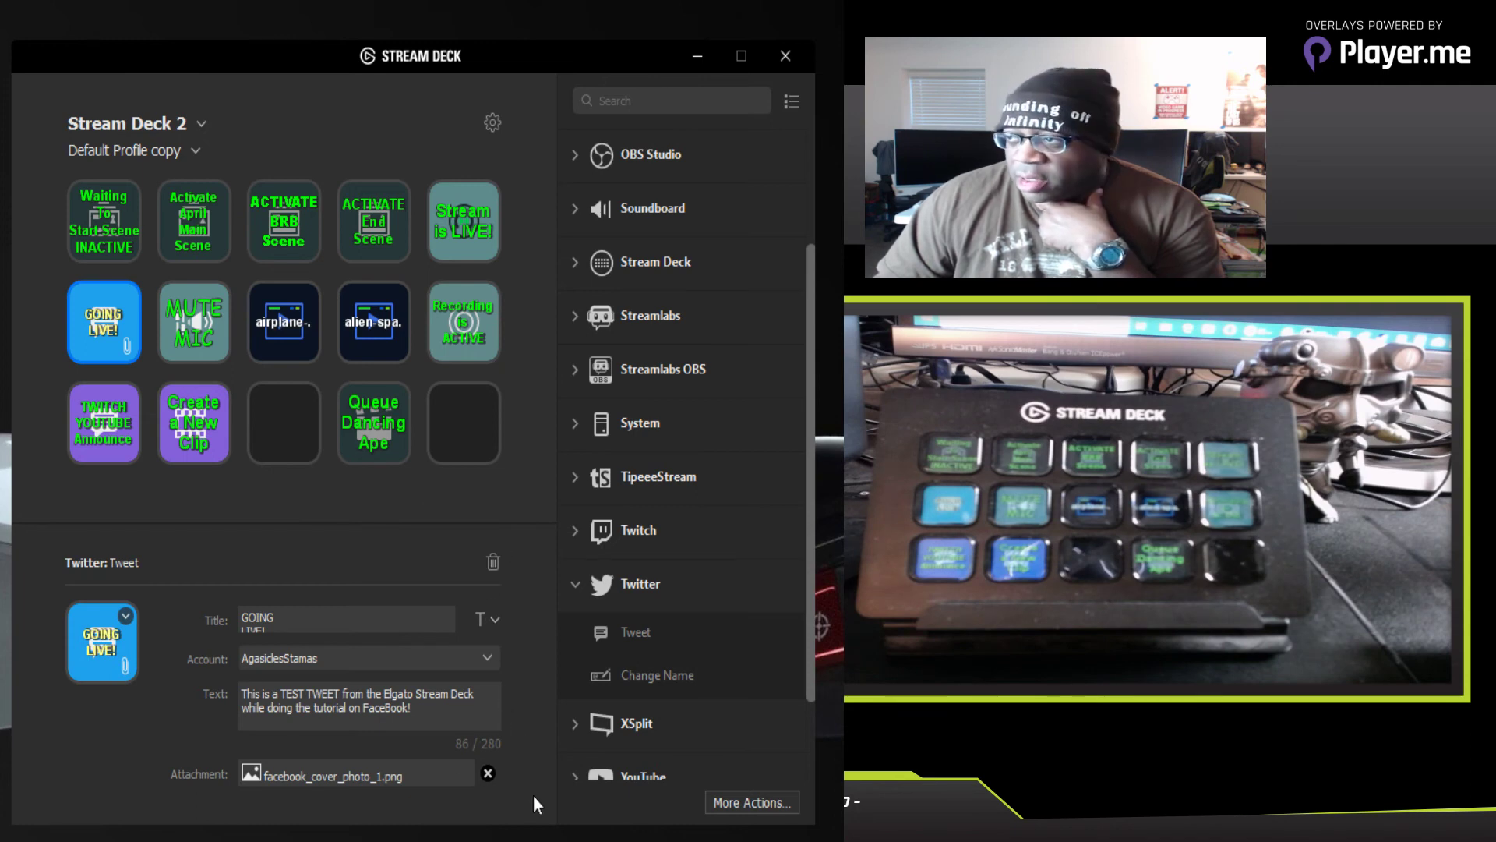
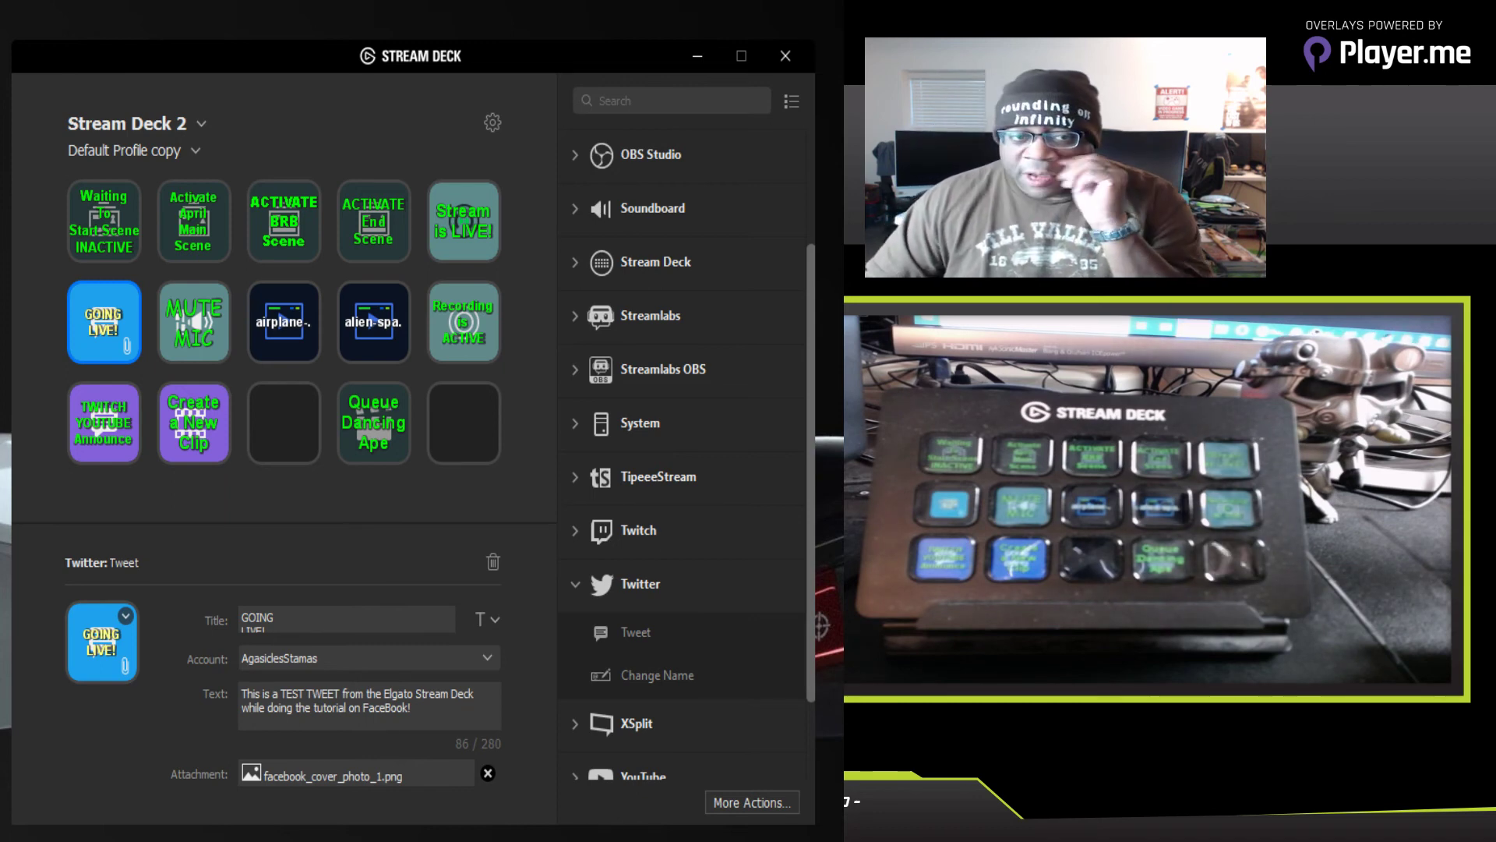
{"action": "left_click", "coordinate": [390, 497]}
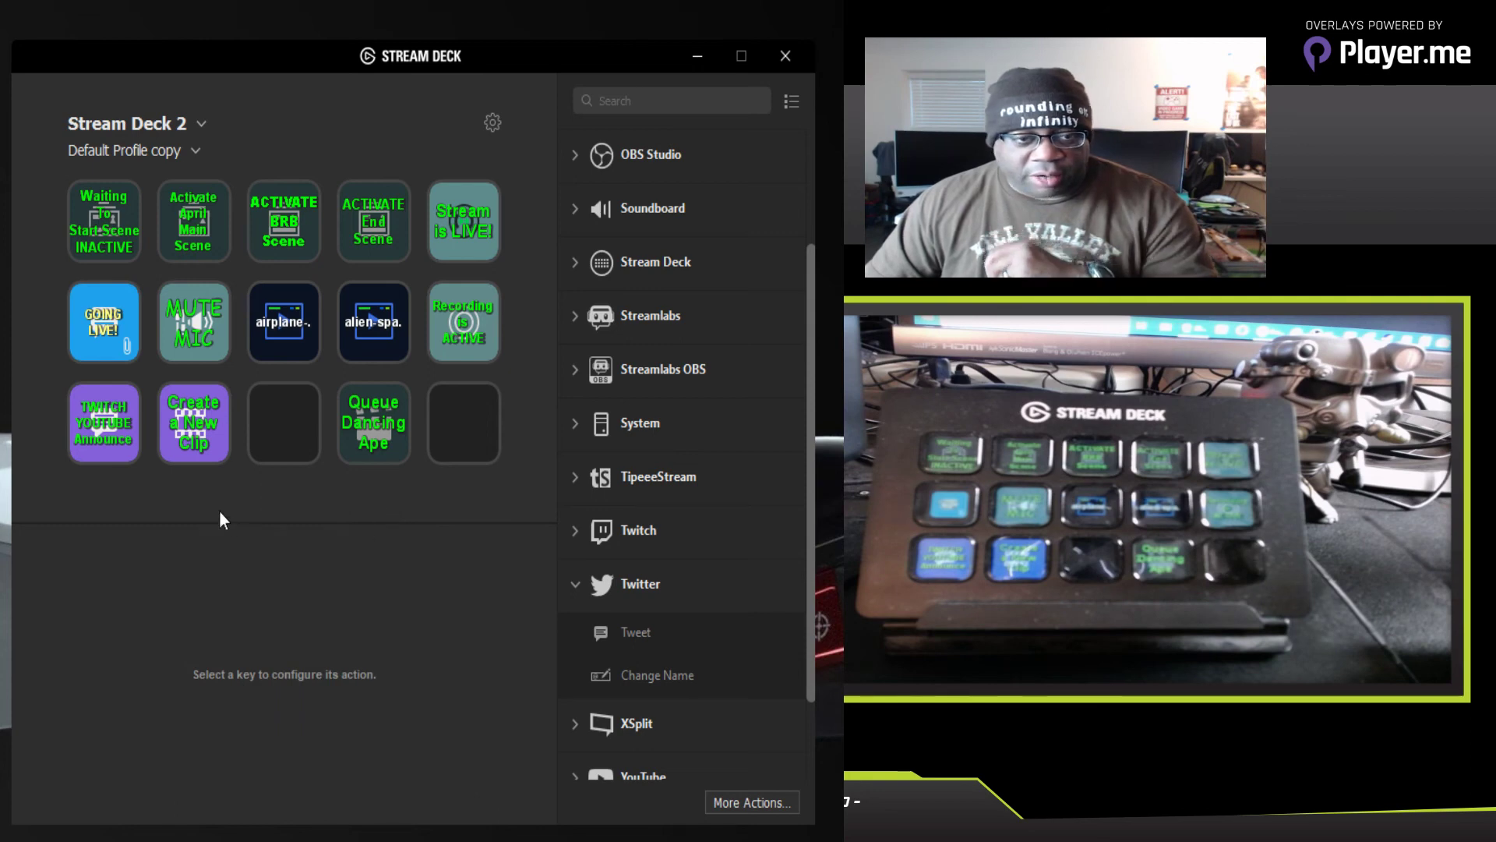
{"action": "left_click", "coordinate": [97, 343]}
{"action": "left_click", "coordinate": [303, 499]}
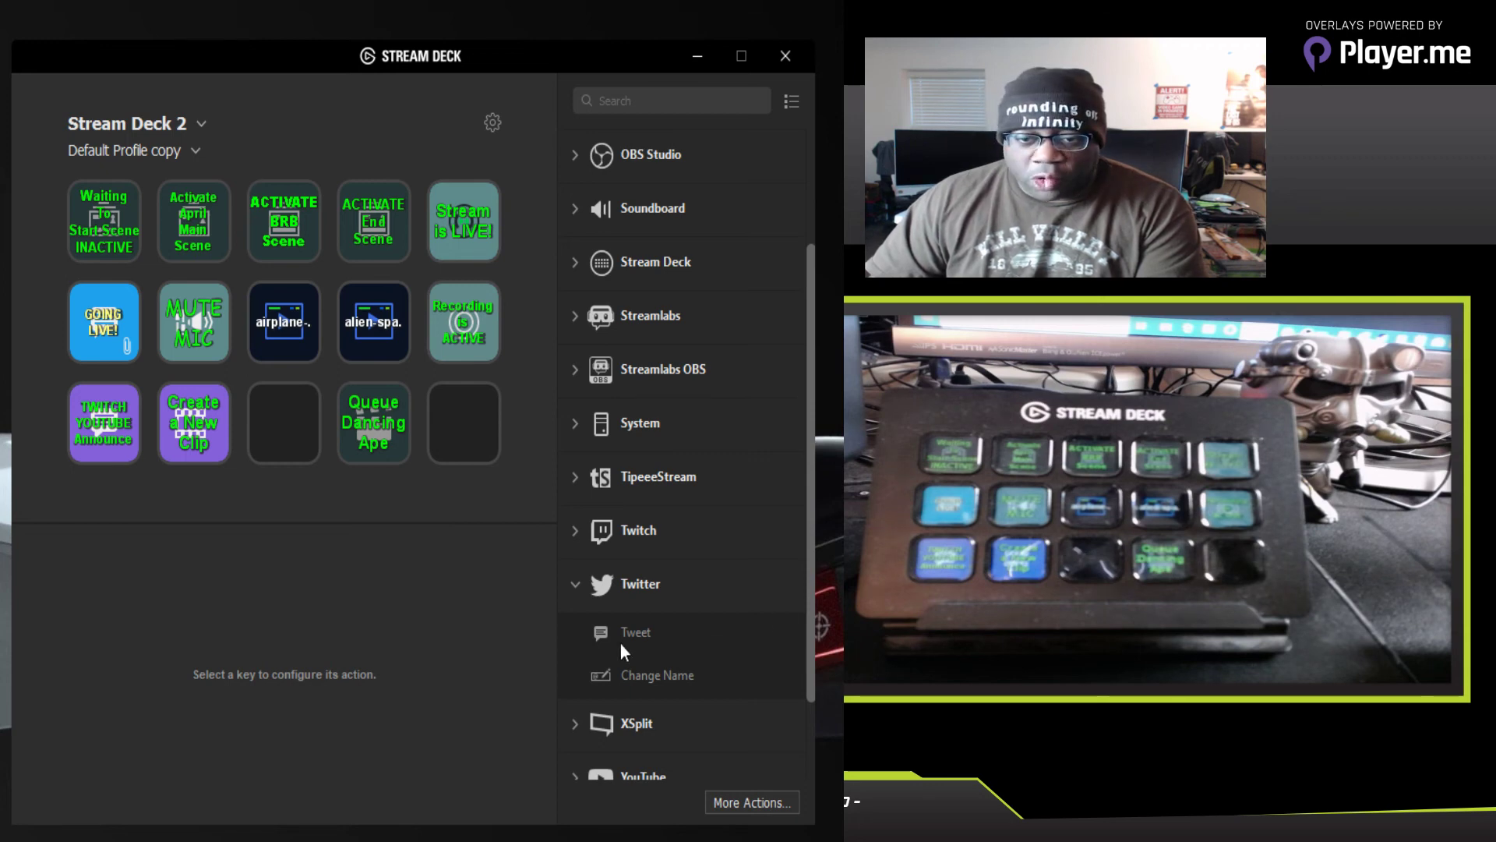
Step: Collapse the Twitter actions and look over the actions available in the Voicemod group
{"action": "left_click", "coordinate": [575, 585]}
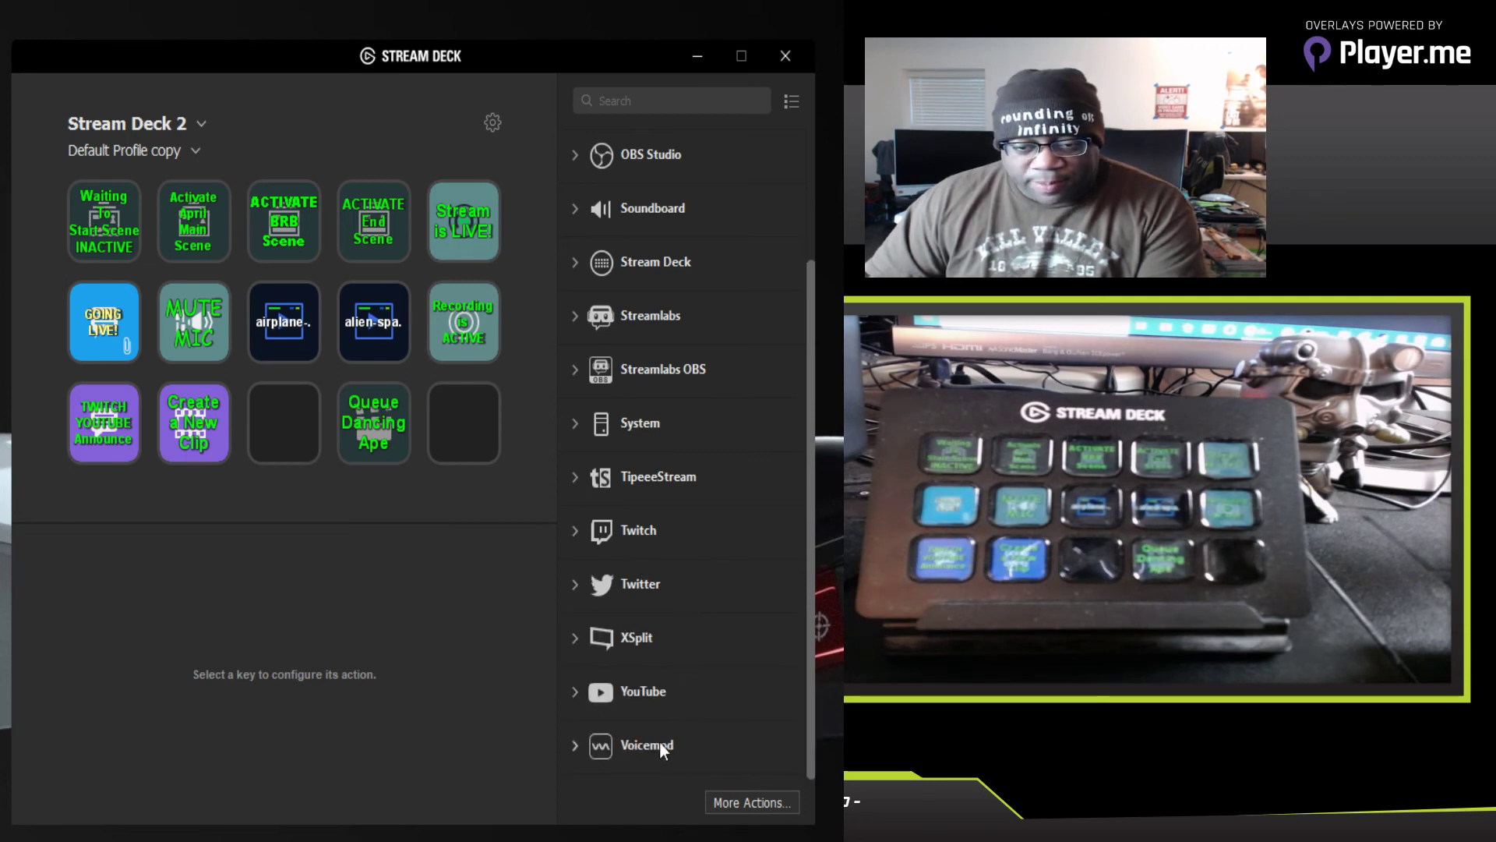
{"action": "left_click", "coordinate": [574, 745]}
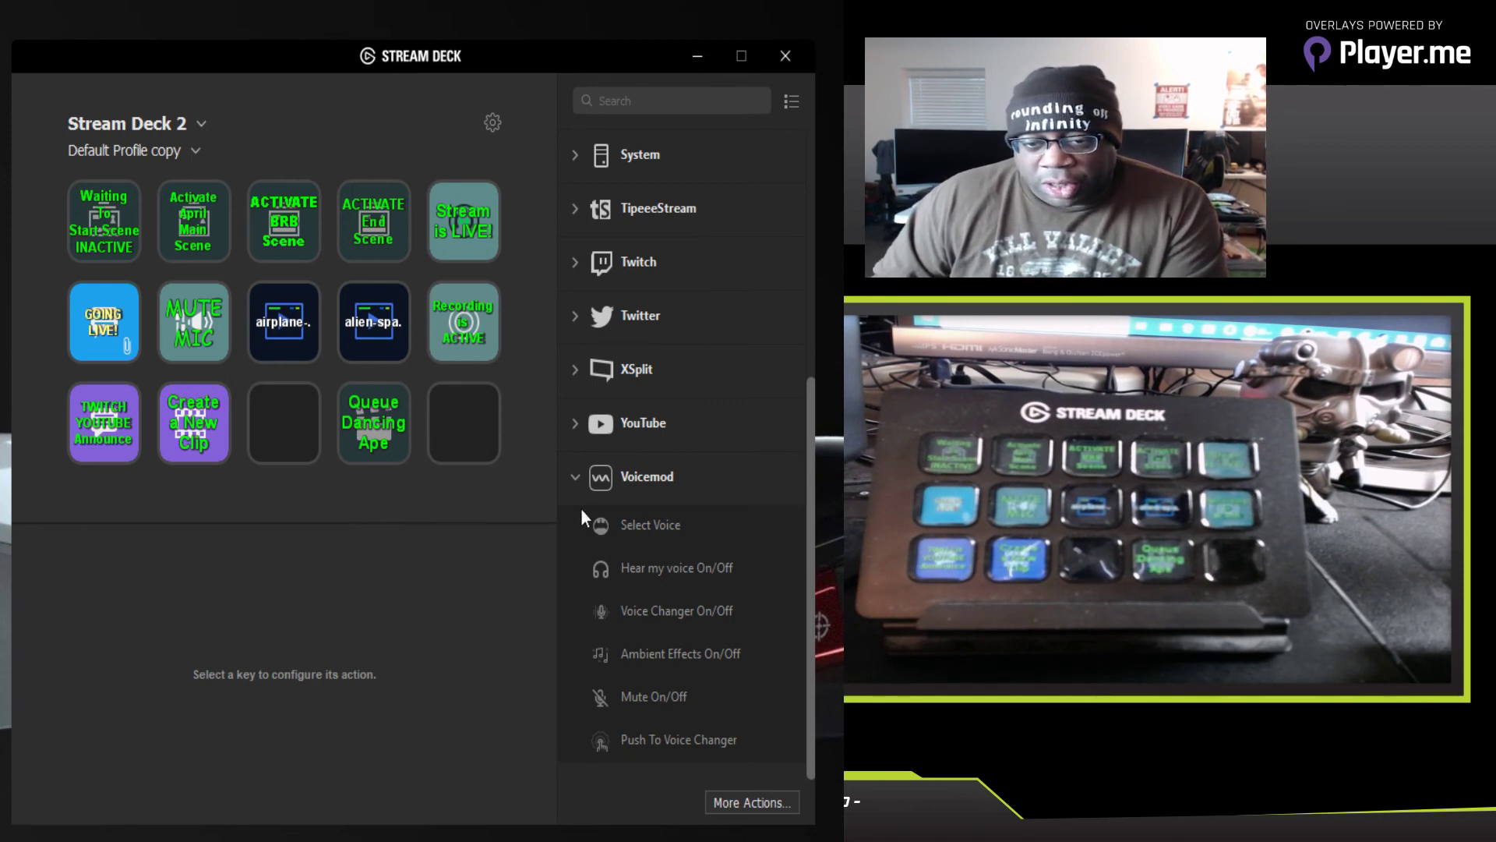
{"action": "left_click", "coordinate": [576, 471]}
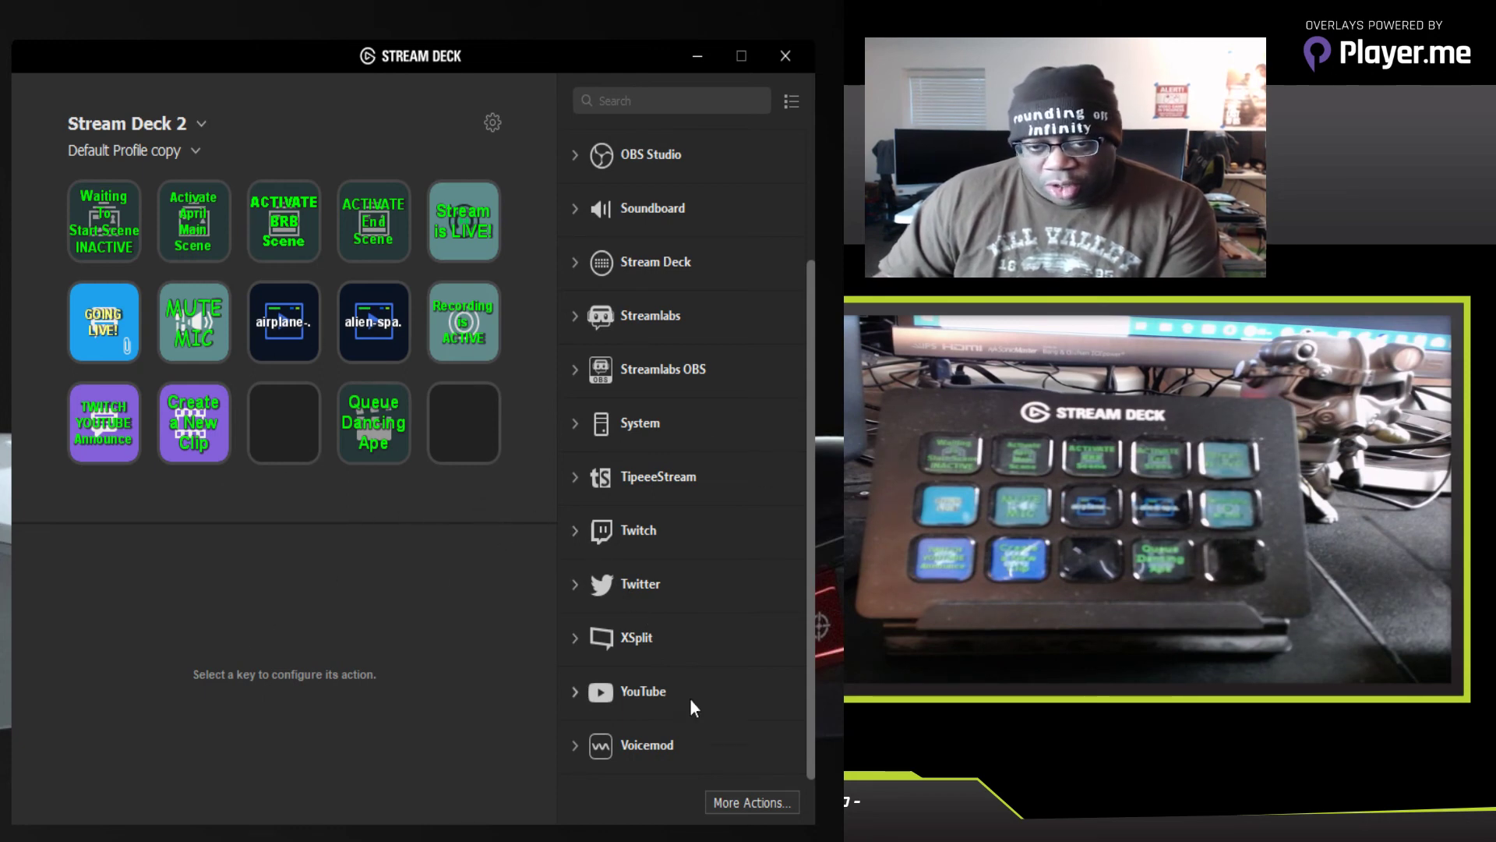
Step: Open the catalogue of additional actions and look through it ordered by Installed
{"action": "left_click", "coordinate": [764, 804]}
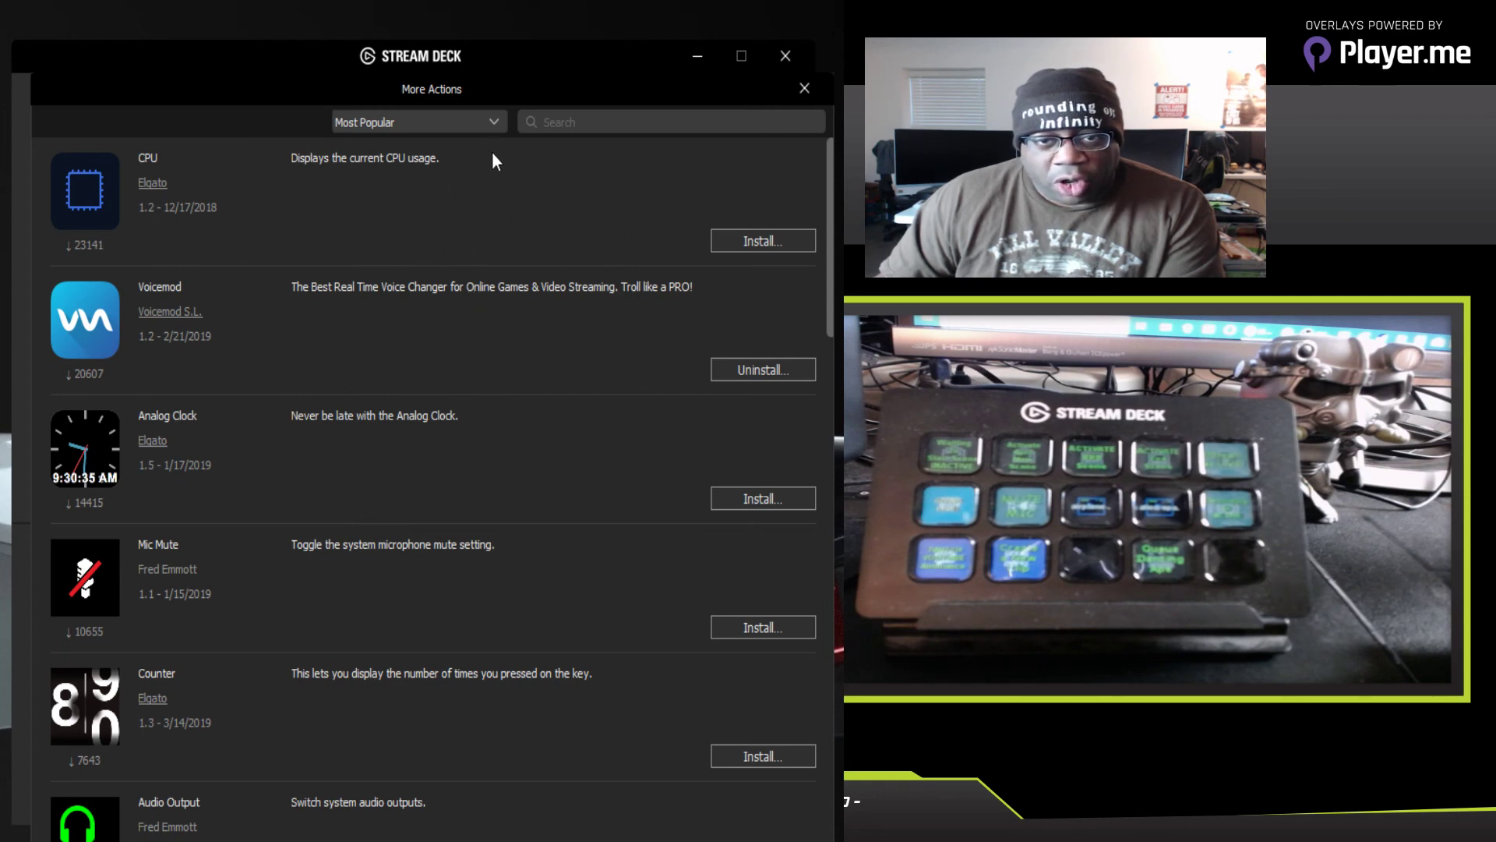
{"action": "left_click", "coordinate": [489, 121]}
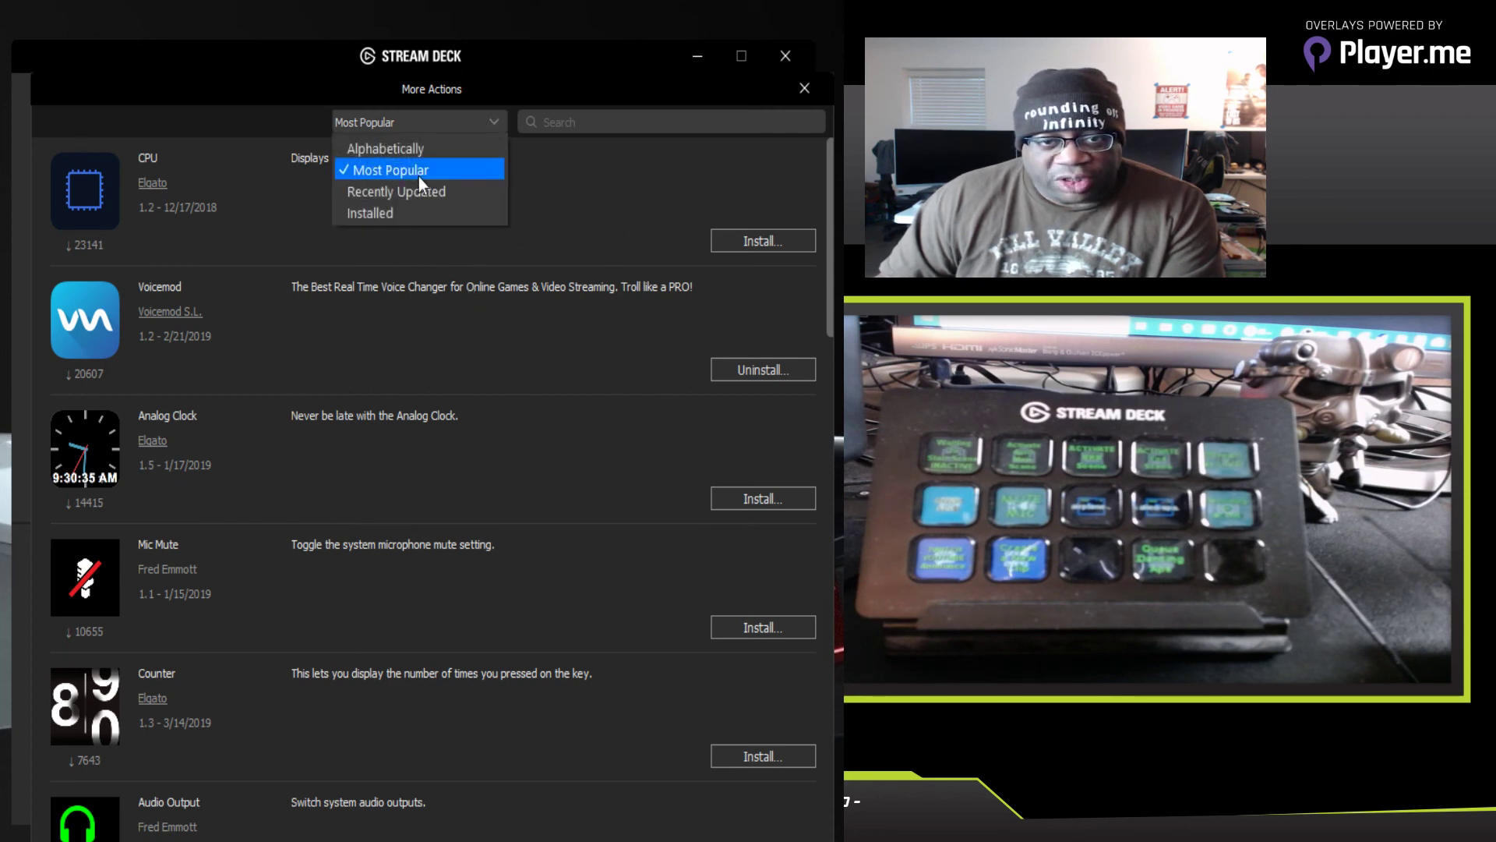
{"action": "left_click", "coordinate": [393, 213]}
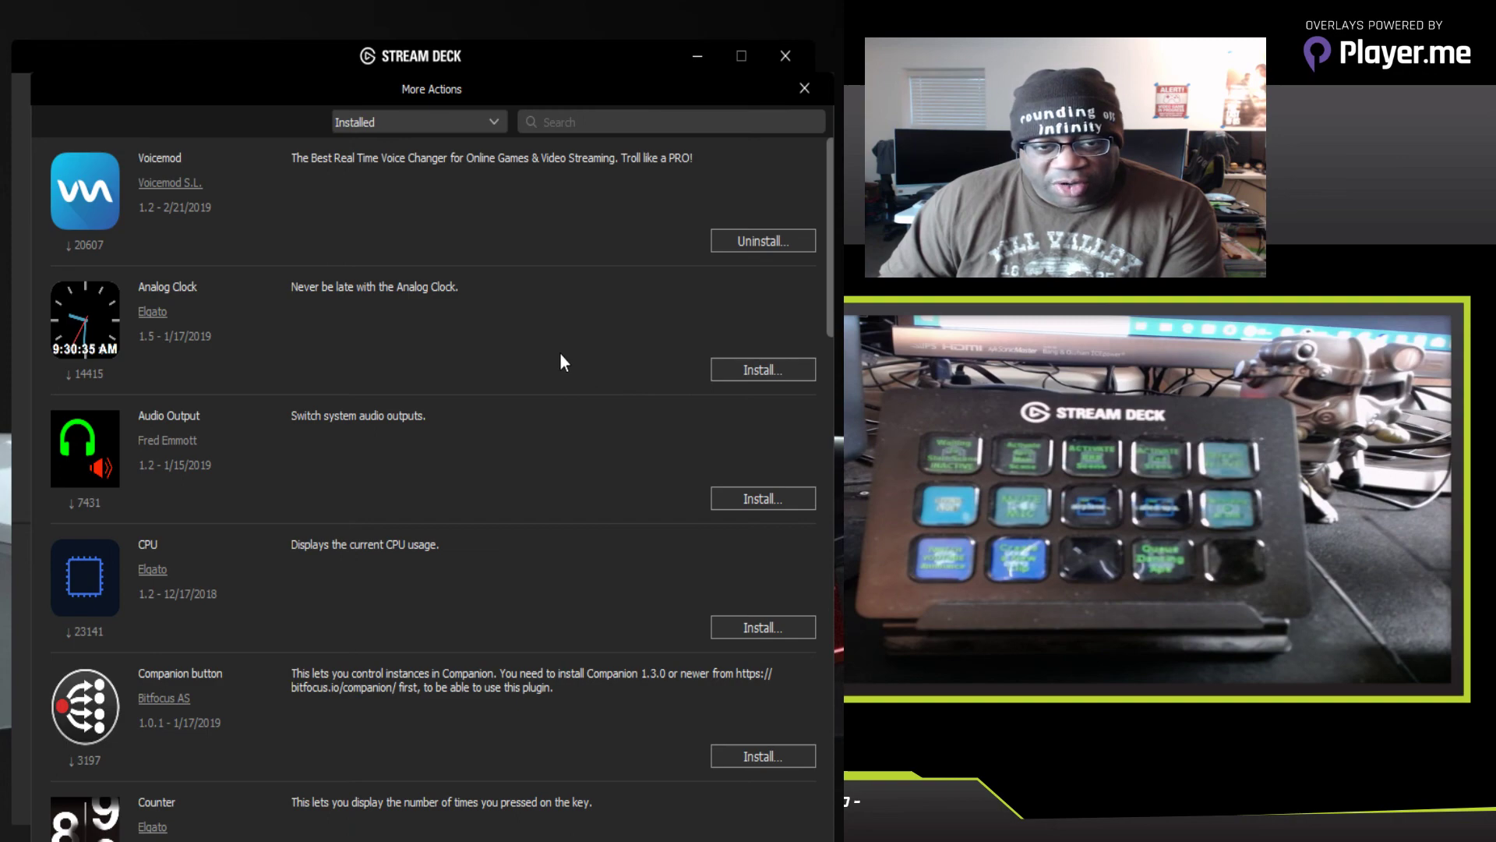
{"action": "scroll", "coordinate": [569, 374], "scroll_direction": "down", "scroll_amount": 15}
{"action": "scroll", "coordinate": [584, 397], "scroll_direction": "up", "scroll_amount": 15}
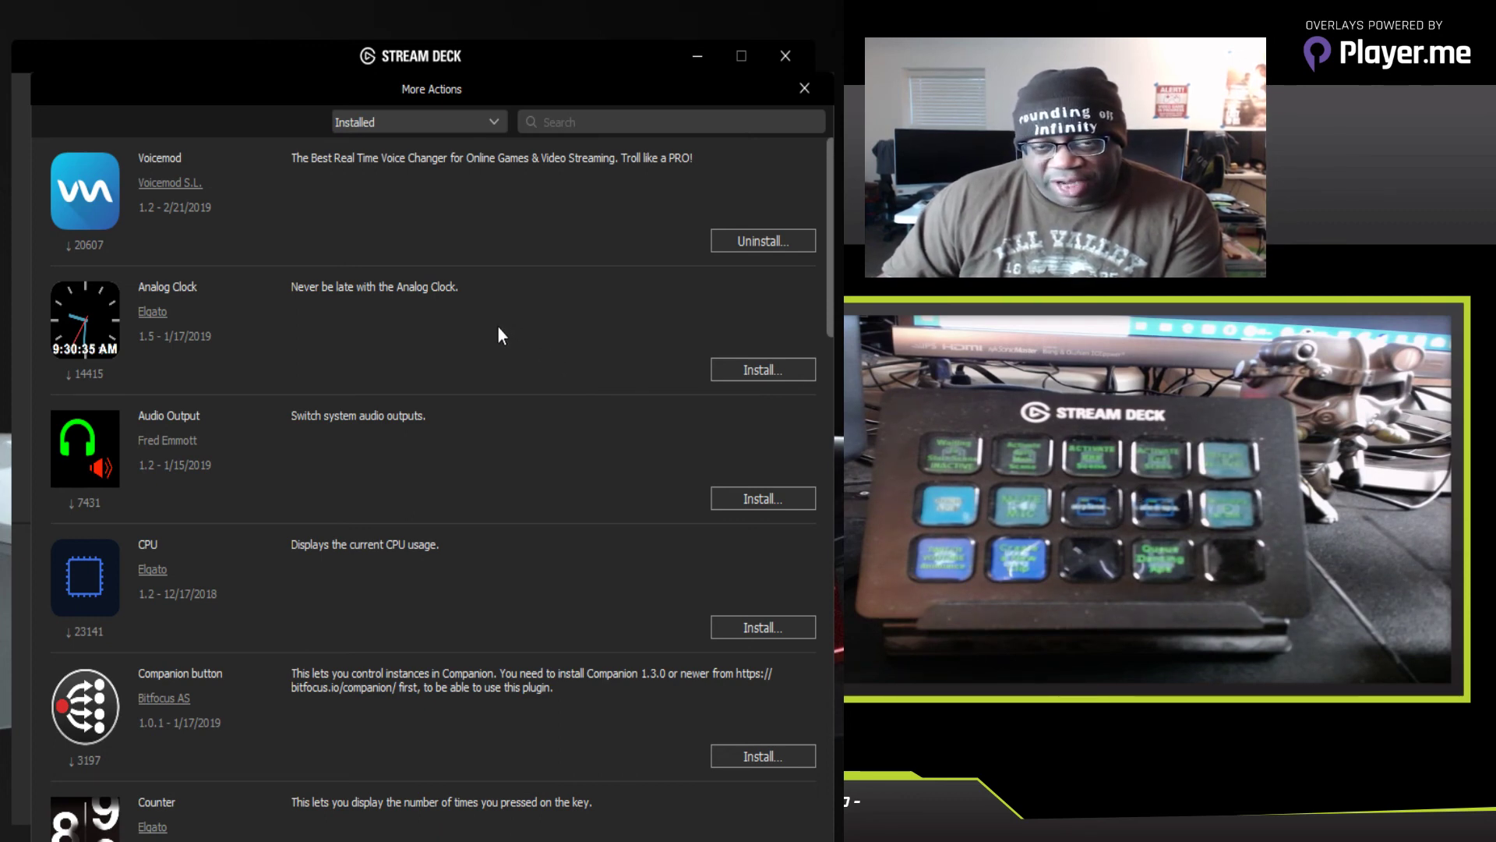
Step: List the additional plugins alphabetically, examine the offerings from Analog Clock to vMix, and close the catalogue
{"action": "left_click", "coordinate": [493, 123]}
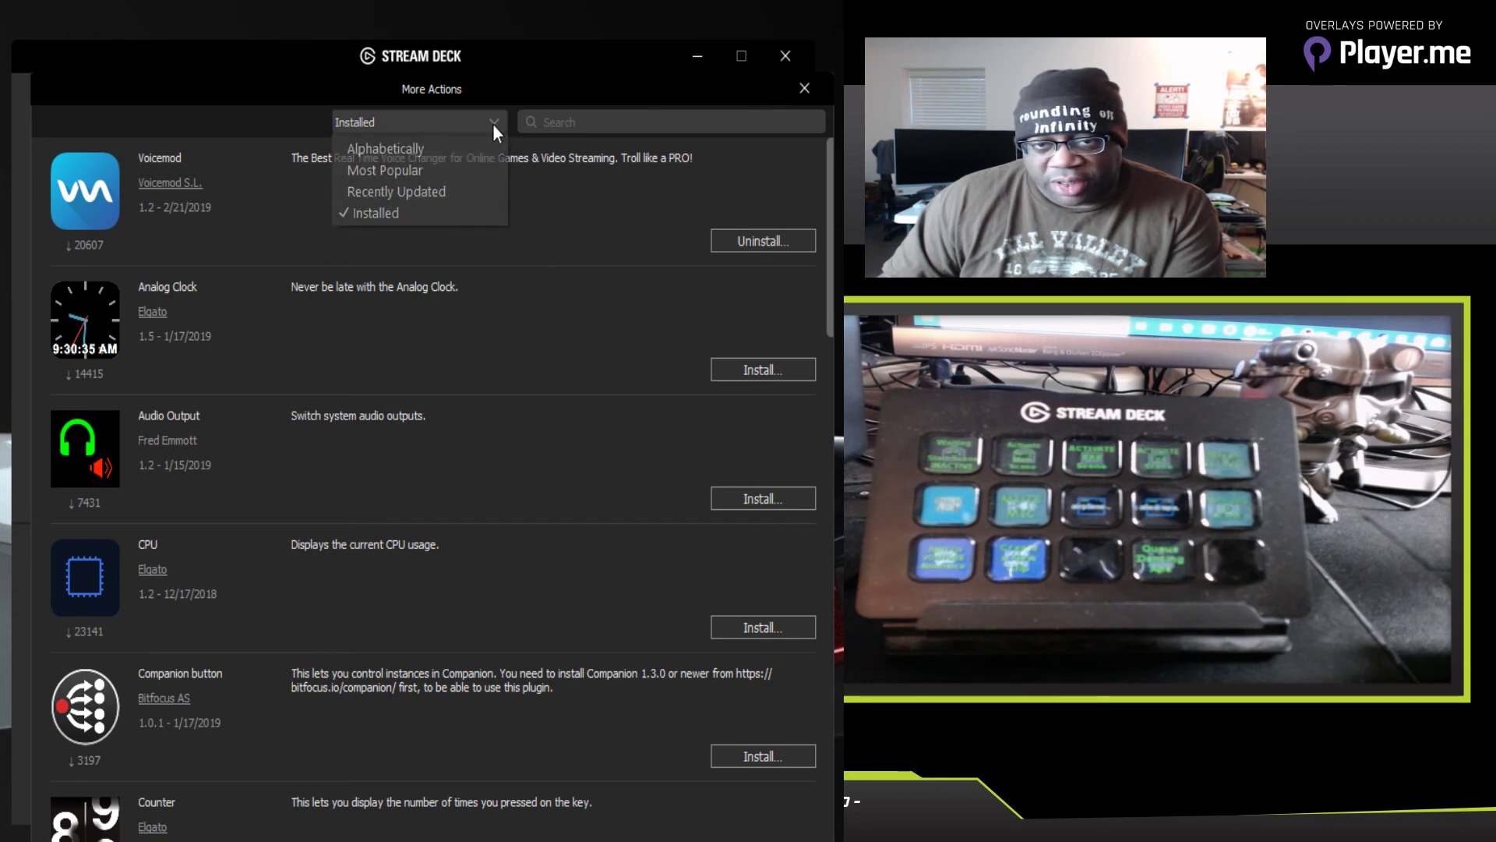
{"action": "left_click", "coordinate": [412, 156]}
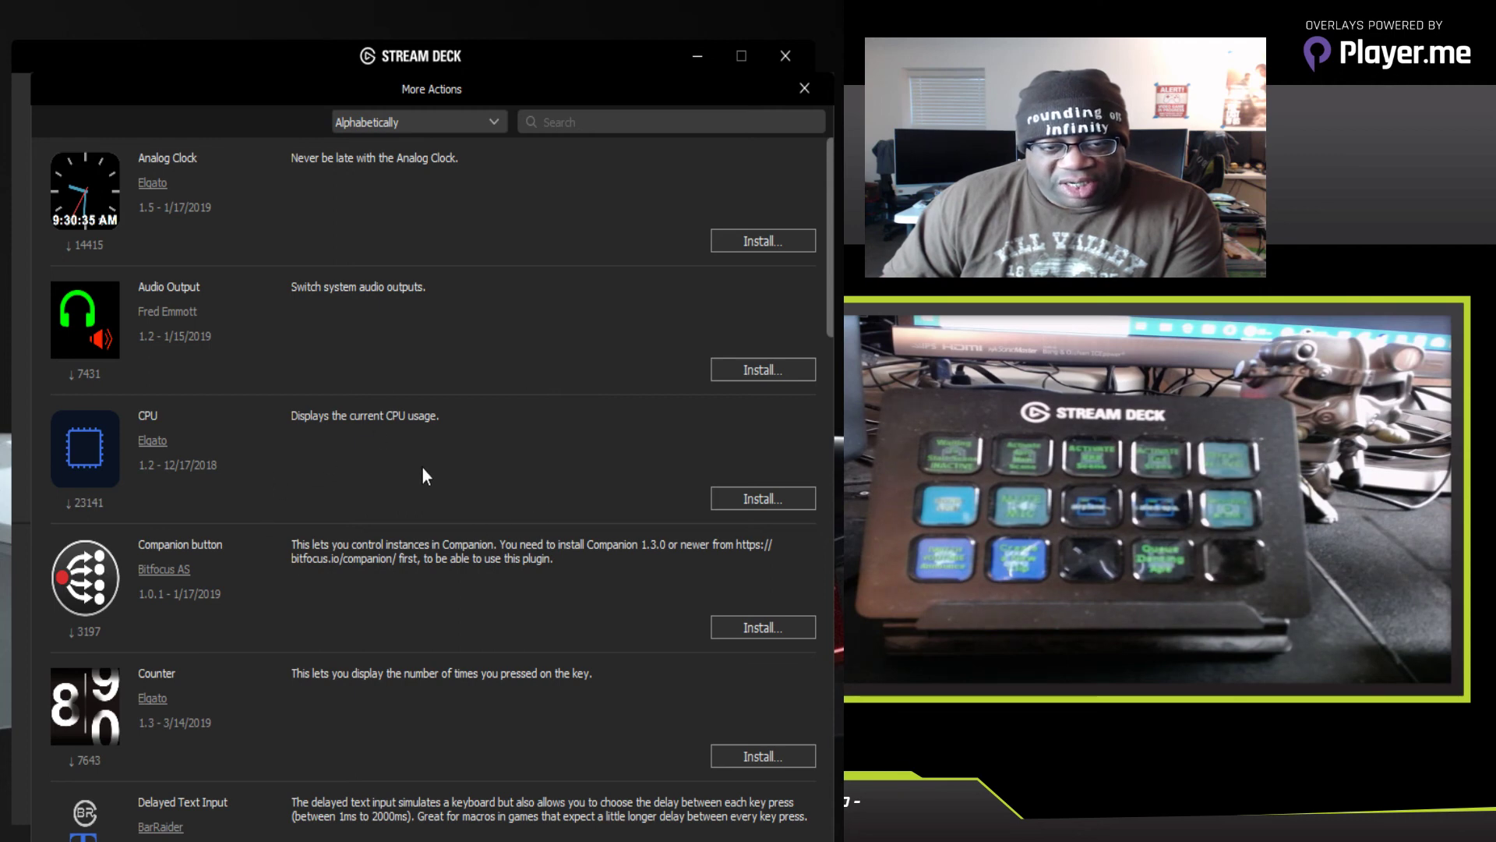
{"action": "scroll", "coordinate": [422, 476], "scroll_direction": "down", "scroll_amount": 5}
{"action": "scroll", "coordinate": [481, 313], "scroll_direction": "up", "scroll_amount": 5}
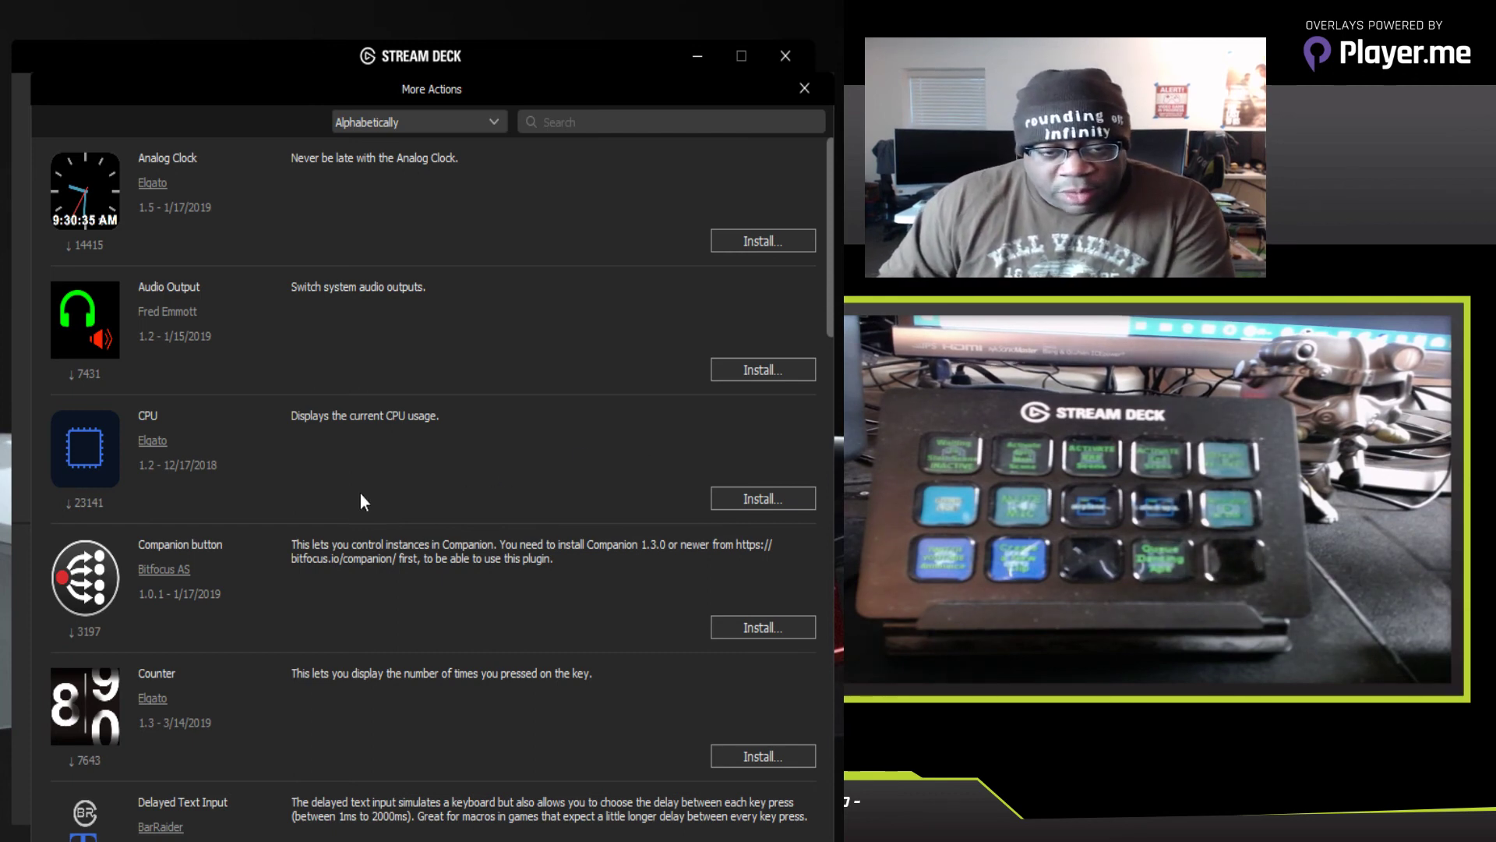
{"action": "scroll", "coordinate": [420, 565], "scroll_direction": "down", "scroll_amount": 3}
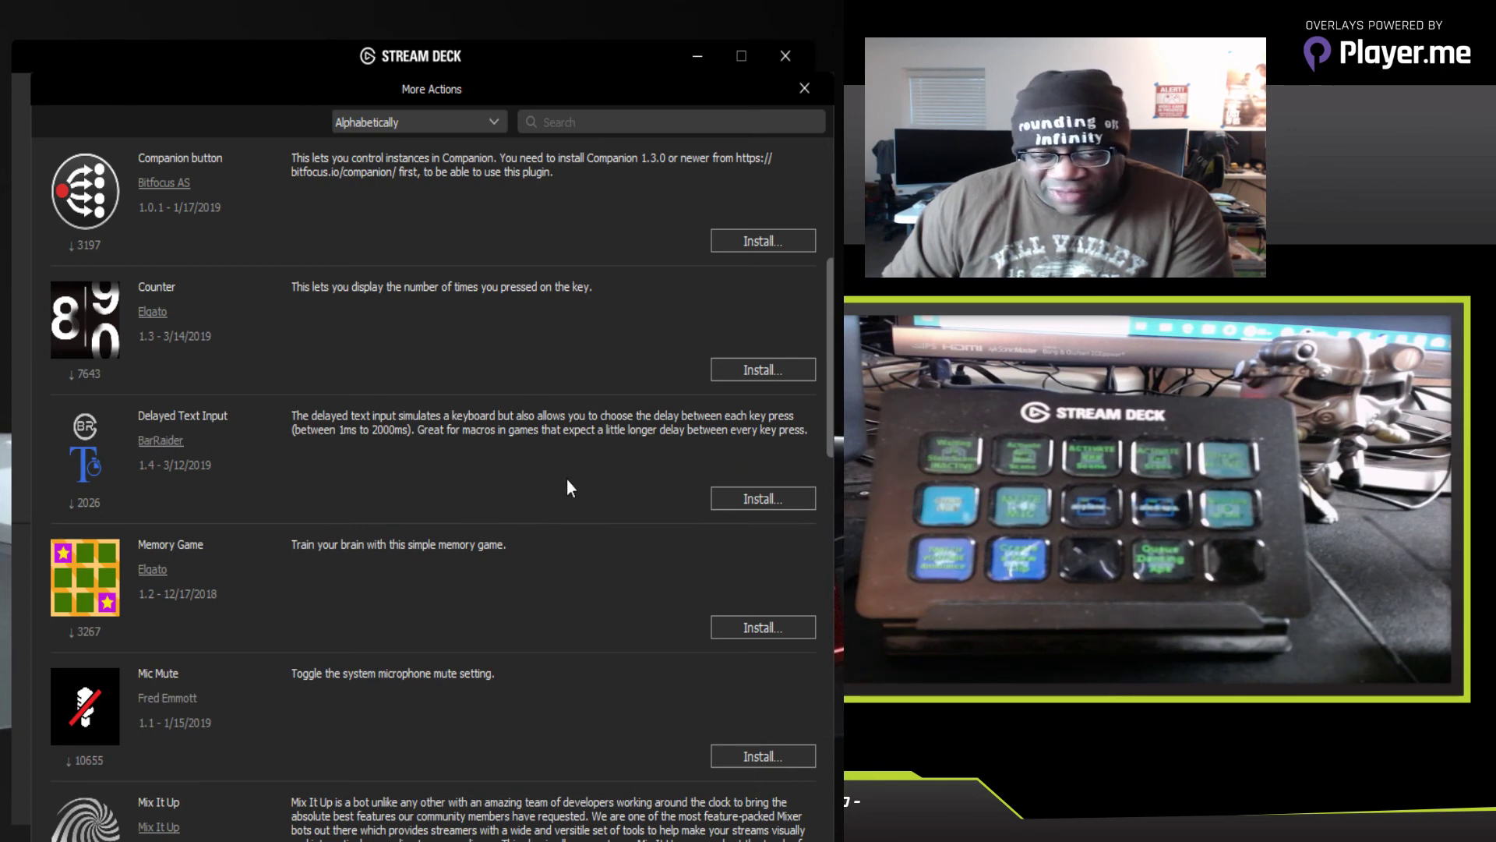
{"action": "scroll", "coordinate": [586, 506], "scroll_direction": "down", "scroll_amount": 3}
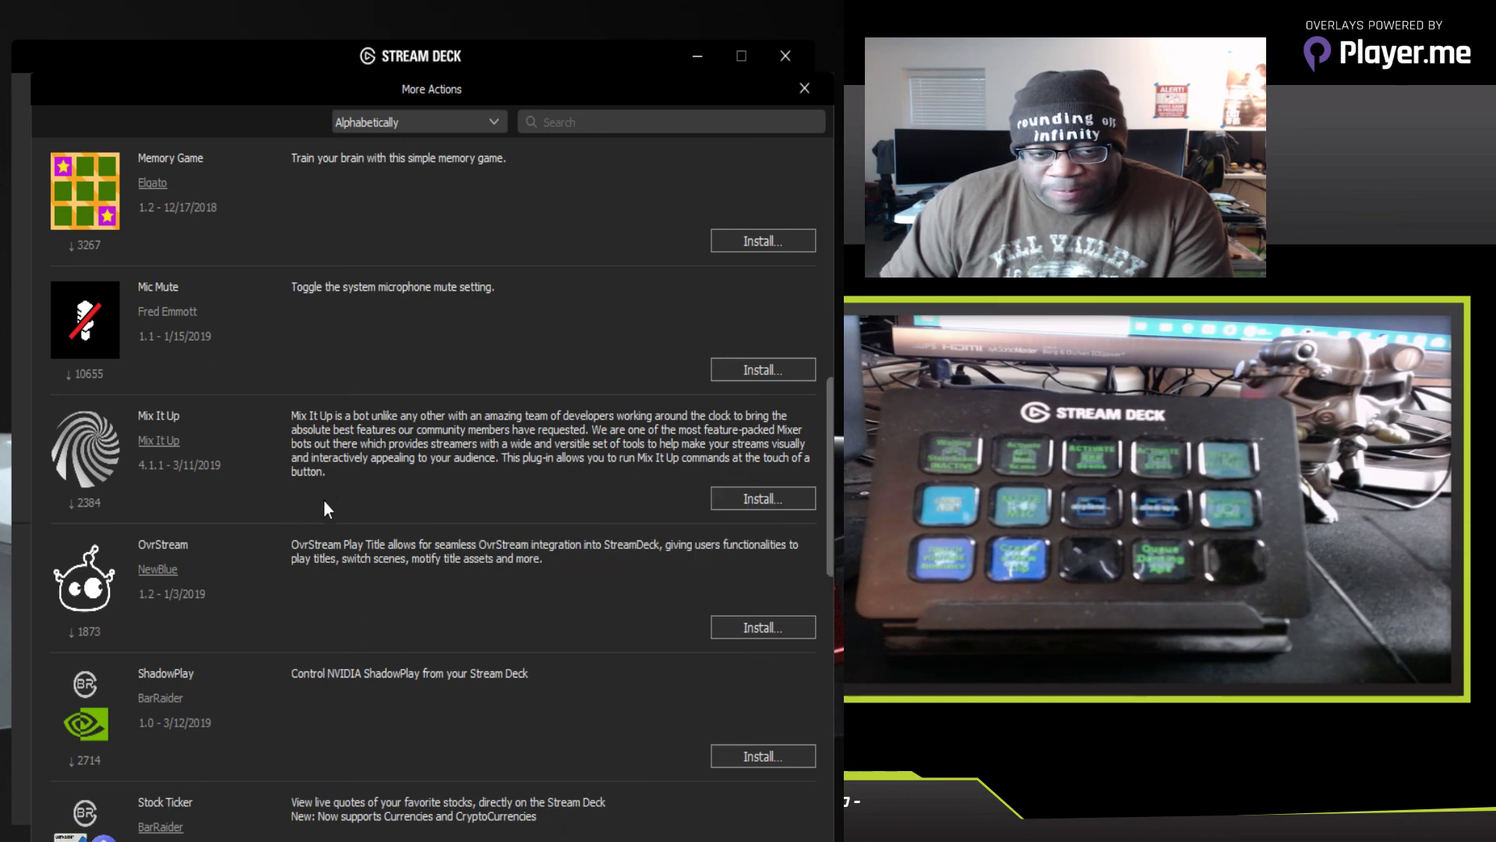
{"action": "scroll", "coordinate": [413, 478], "scroll_direction": "down", "scroll_amount": 3}
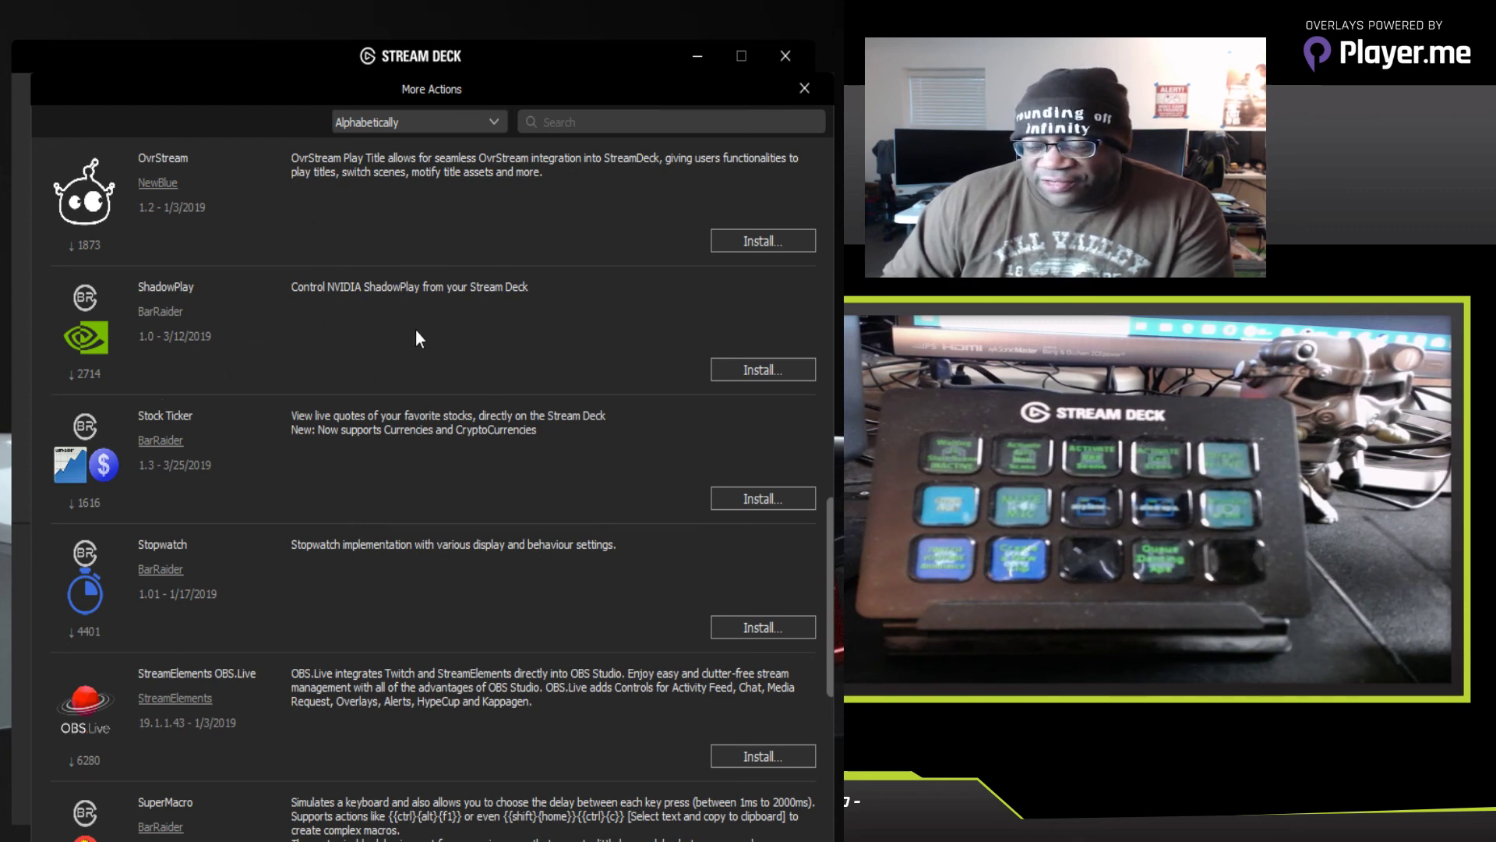
{"action": "scroll", "coordinate": [431, 473], "scroll_direction": "down", "scroll_amount": 5}
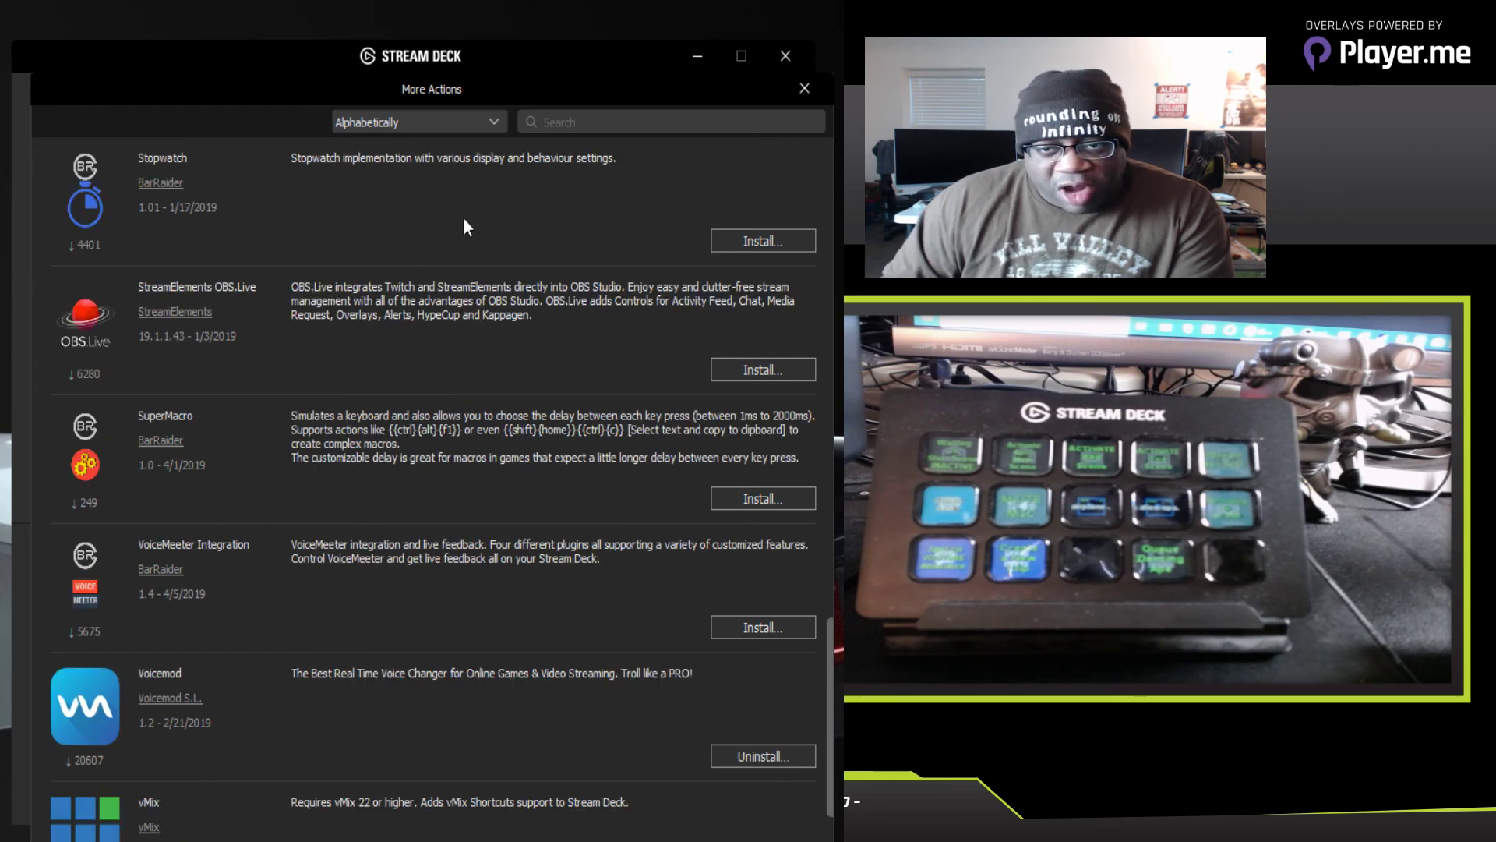
{"action": "scroll", "coordinate": [463, 216], "scroll_direction": "up", "scroll_amount": 5}
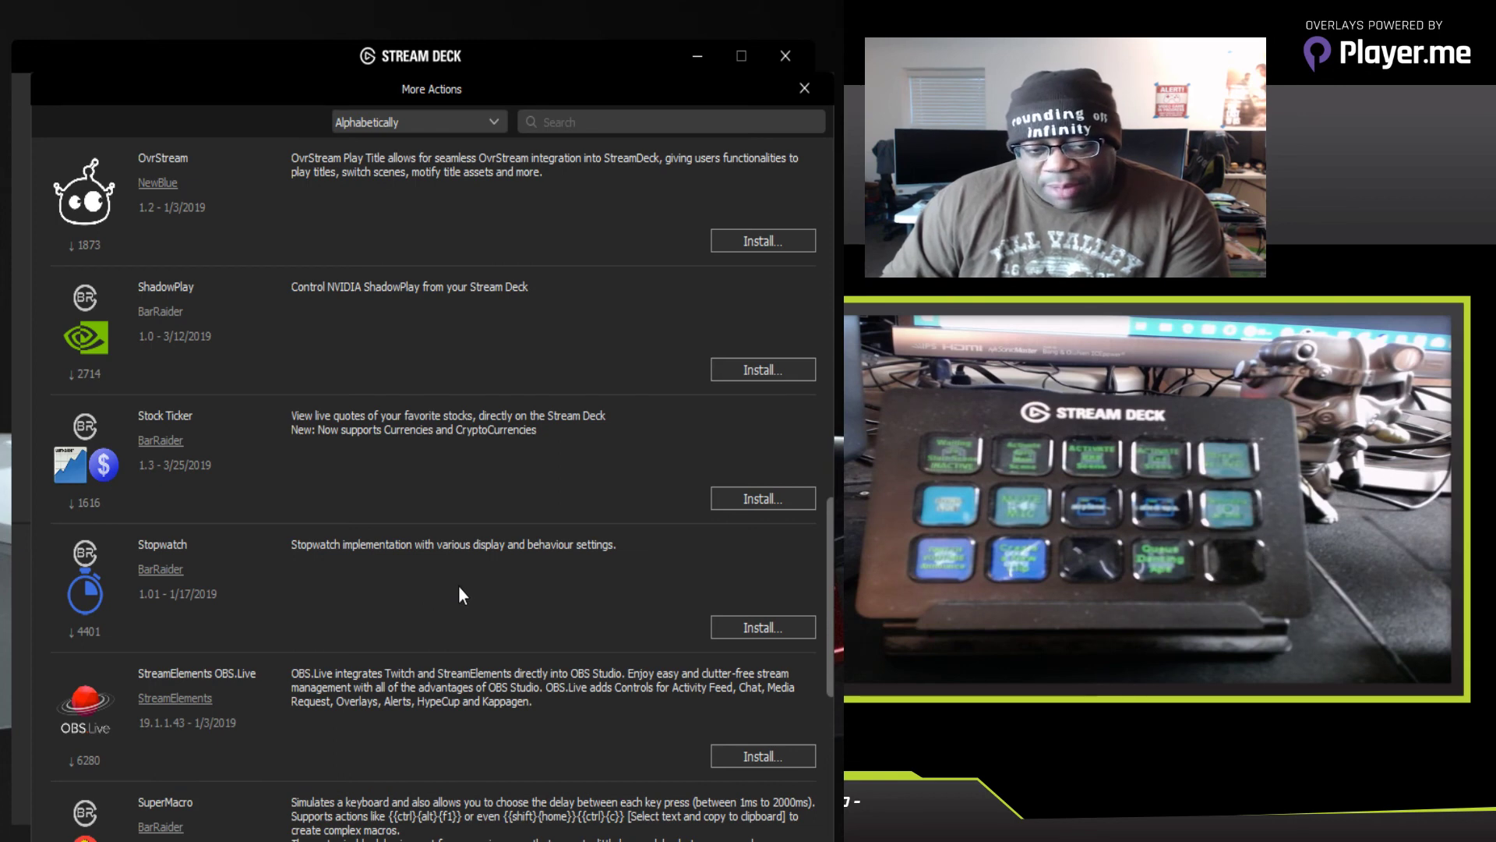
{"action": "scroll", "coordinate": [480, 597], "scroll_direction": "down", "scroll_amount": 5}
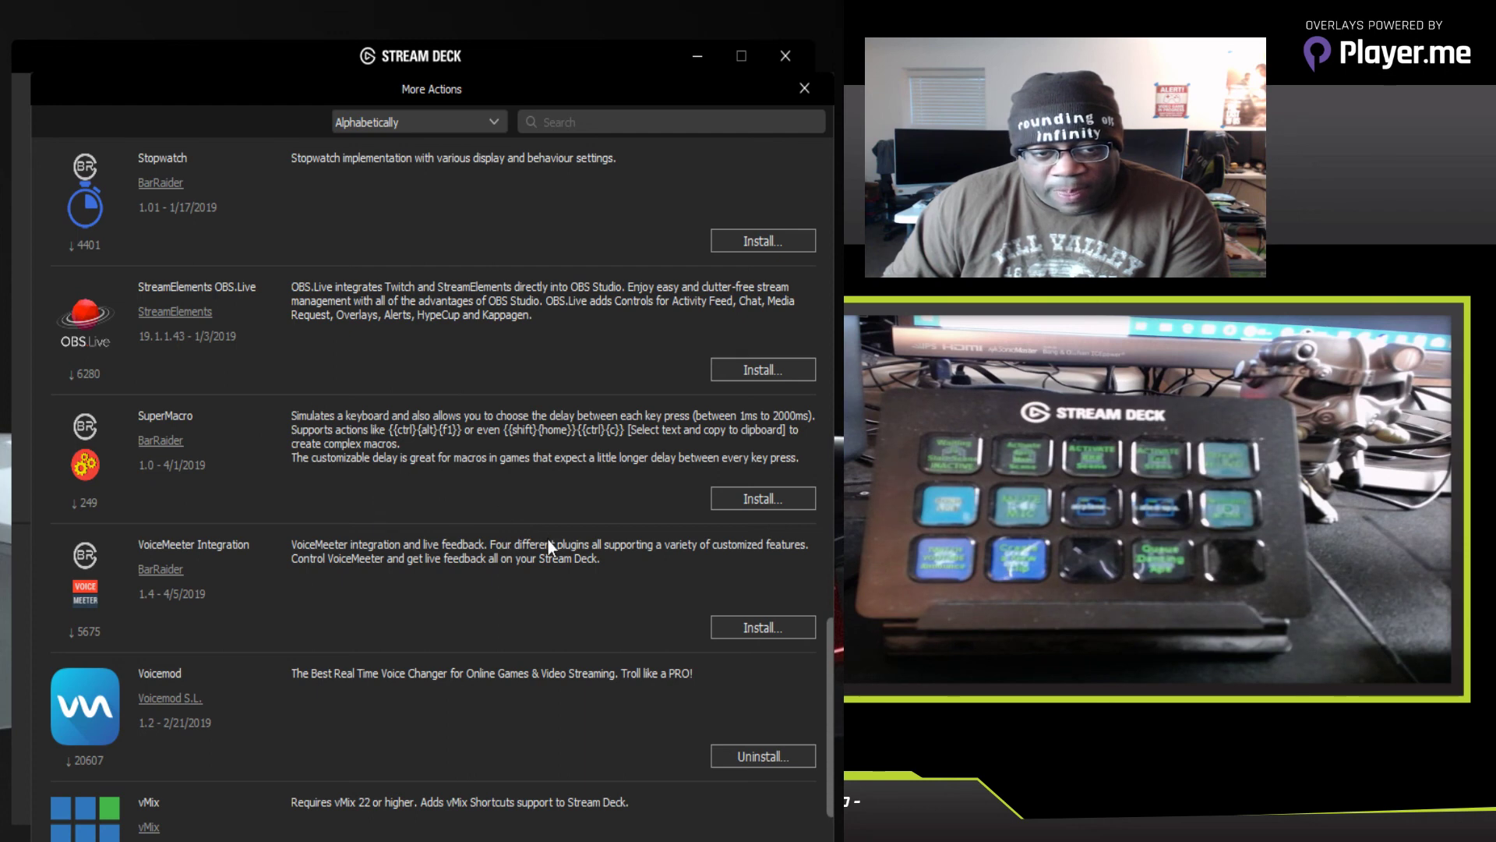
{"action": "scroll", "coordinate": [547, 538], "scroll_direction": "down", "scroll_amount": 1}
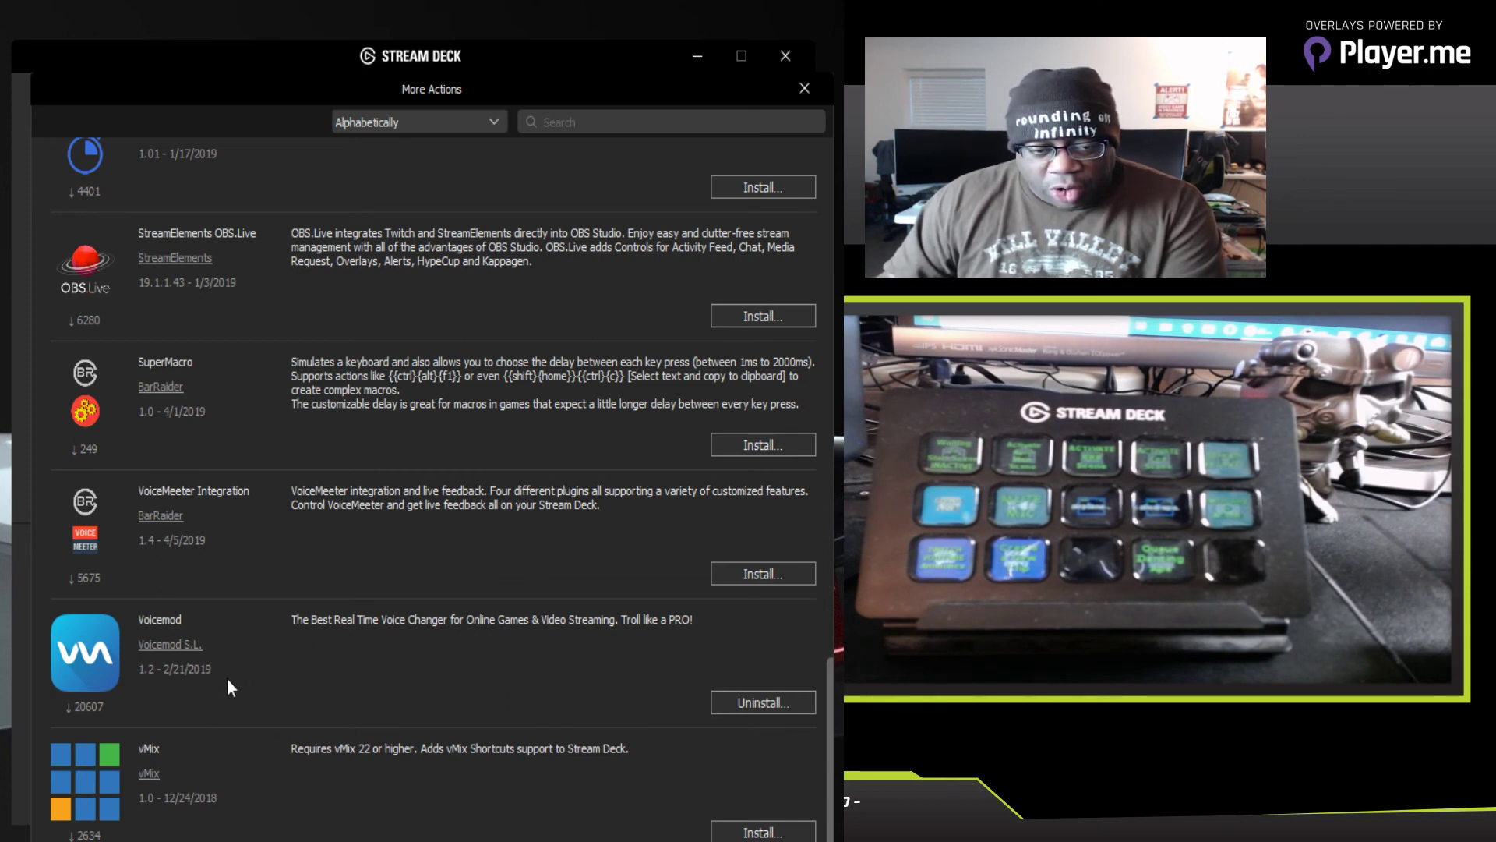
{"action": "scroll", "coordinate": [572, 699], "scroll_direction": "up", "scroll_amount": 15}
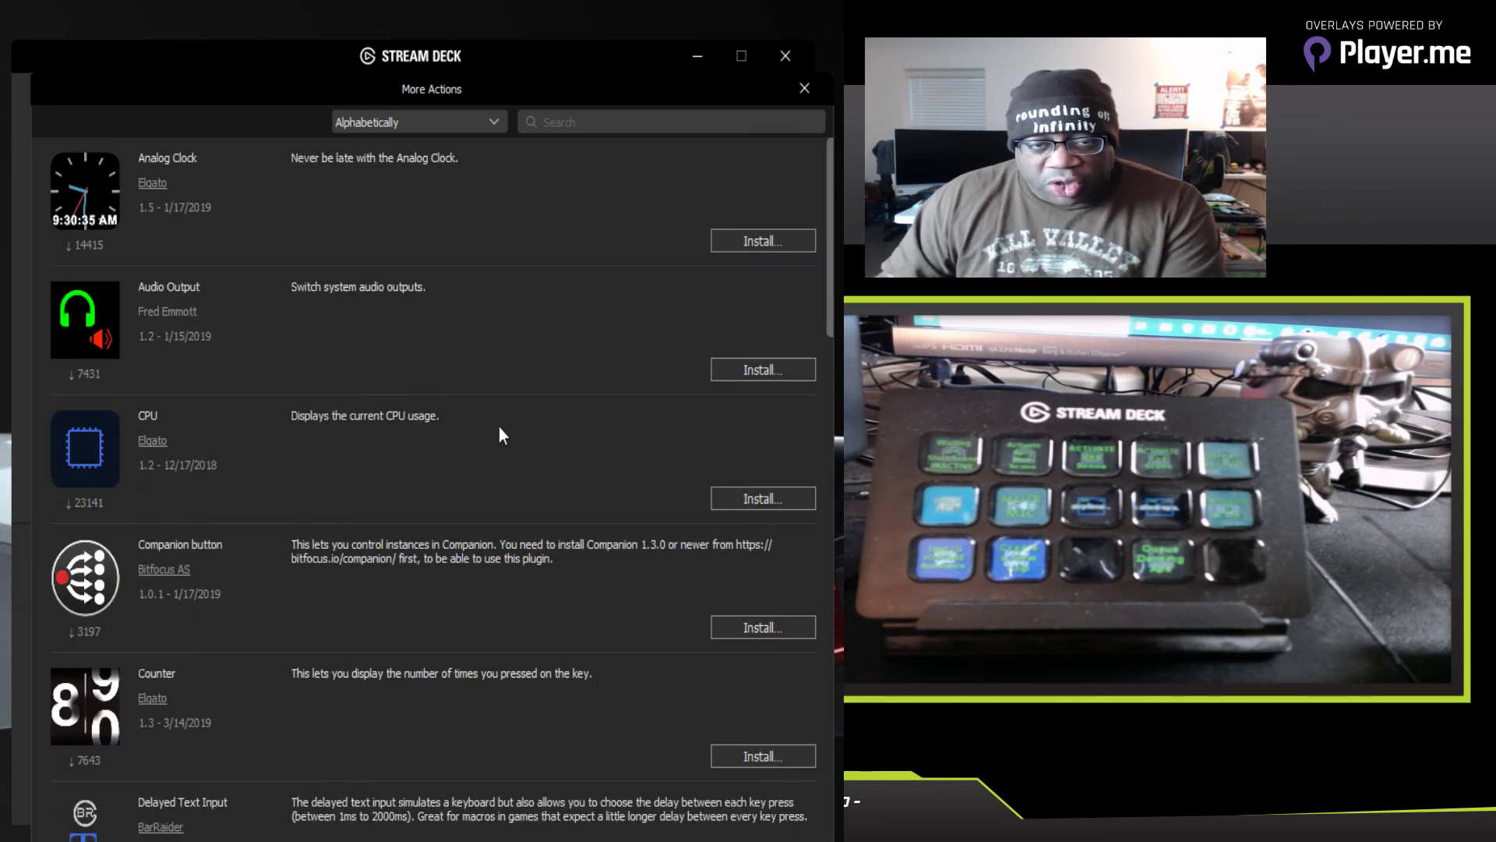
{"action": "scroll", "coordinate": [624, 370], "scroll_direction": "down", "scroll_amount": 15}
{"action": "scroll", "coordinate": [599, 556], "scroll_direction": "up", "scroll_amount": 15}
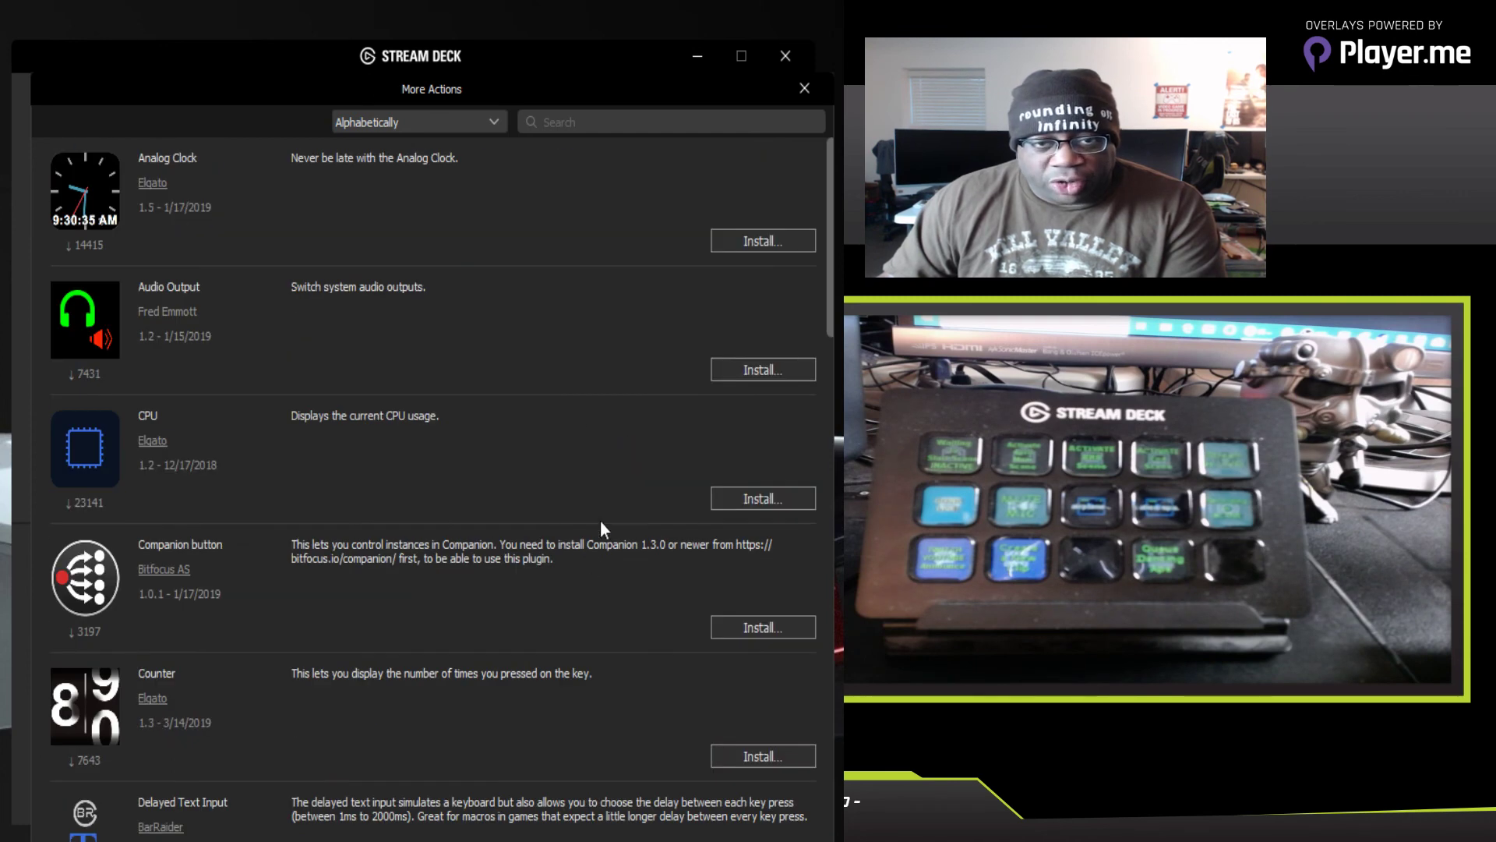
{"action": "left_click", "coordinate": [804, 89]}
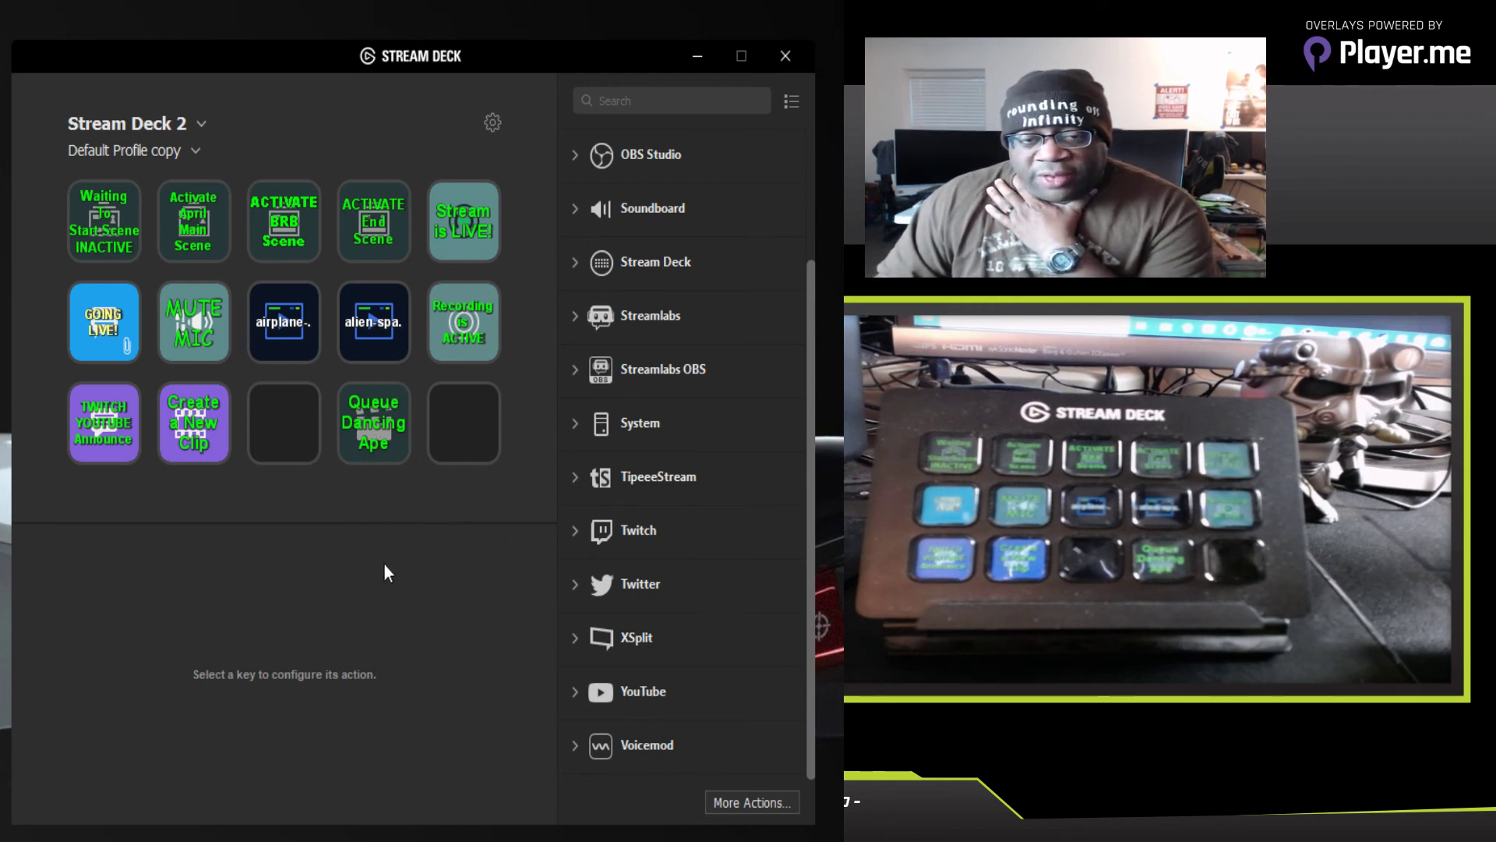
Step: Check which OBS sources are available for the Queue Dancing Ape key without changing its selection
{"action": "left_click", "coordinate": [373, 429]}
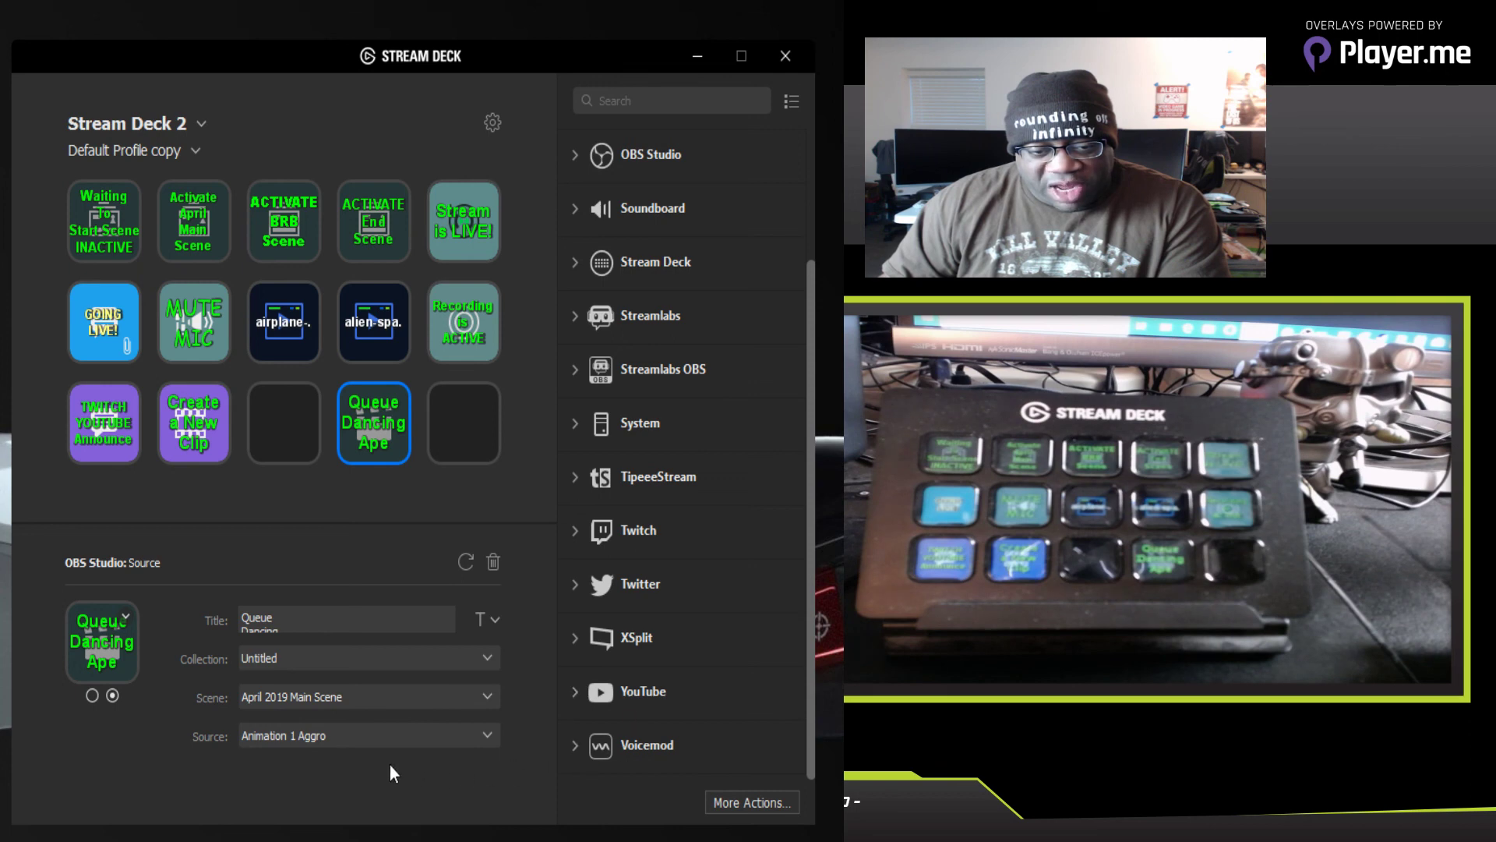
{"action": "left_click", "coordinate": [484, 737]}
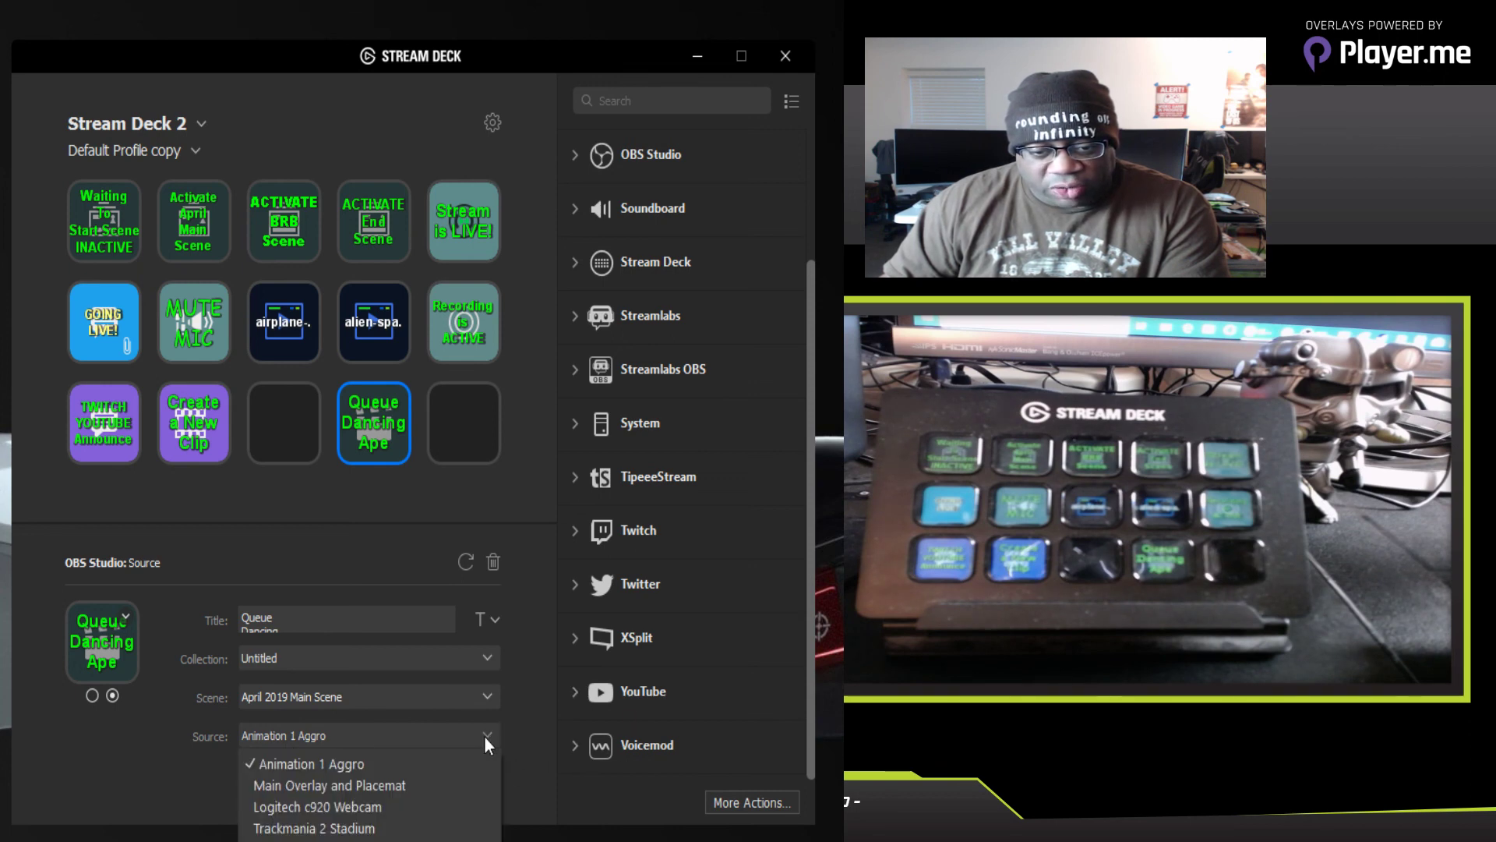
{"action": "left_click", "coordinate": [484, 736]}
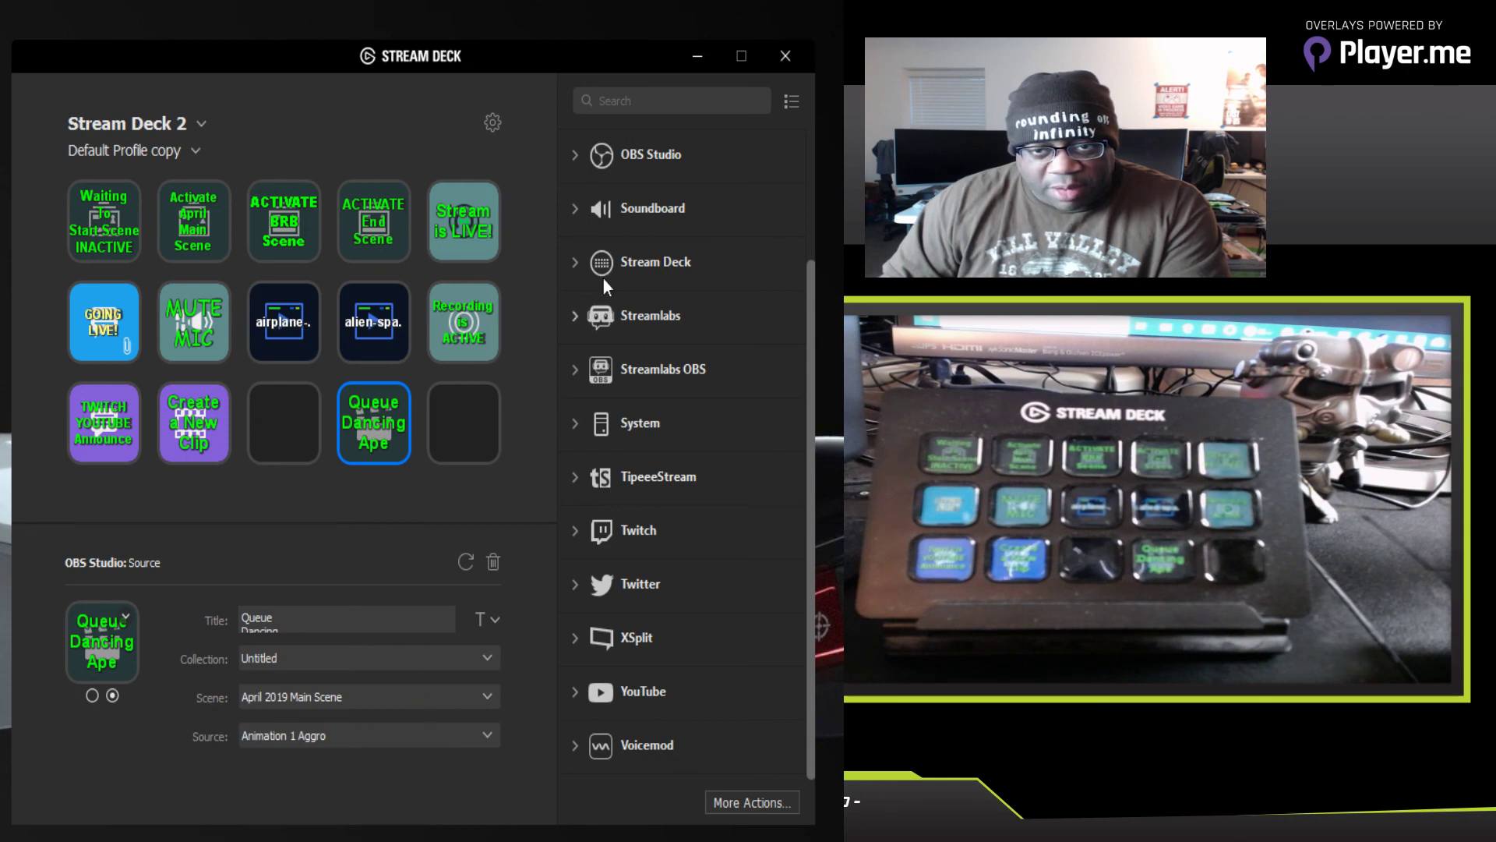
Step: Look over the OBS Studio actions, collapse the group, and return to the beginning of the action list
{"action": "left_click", "coordinate": [576, 153]}
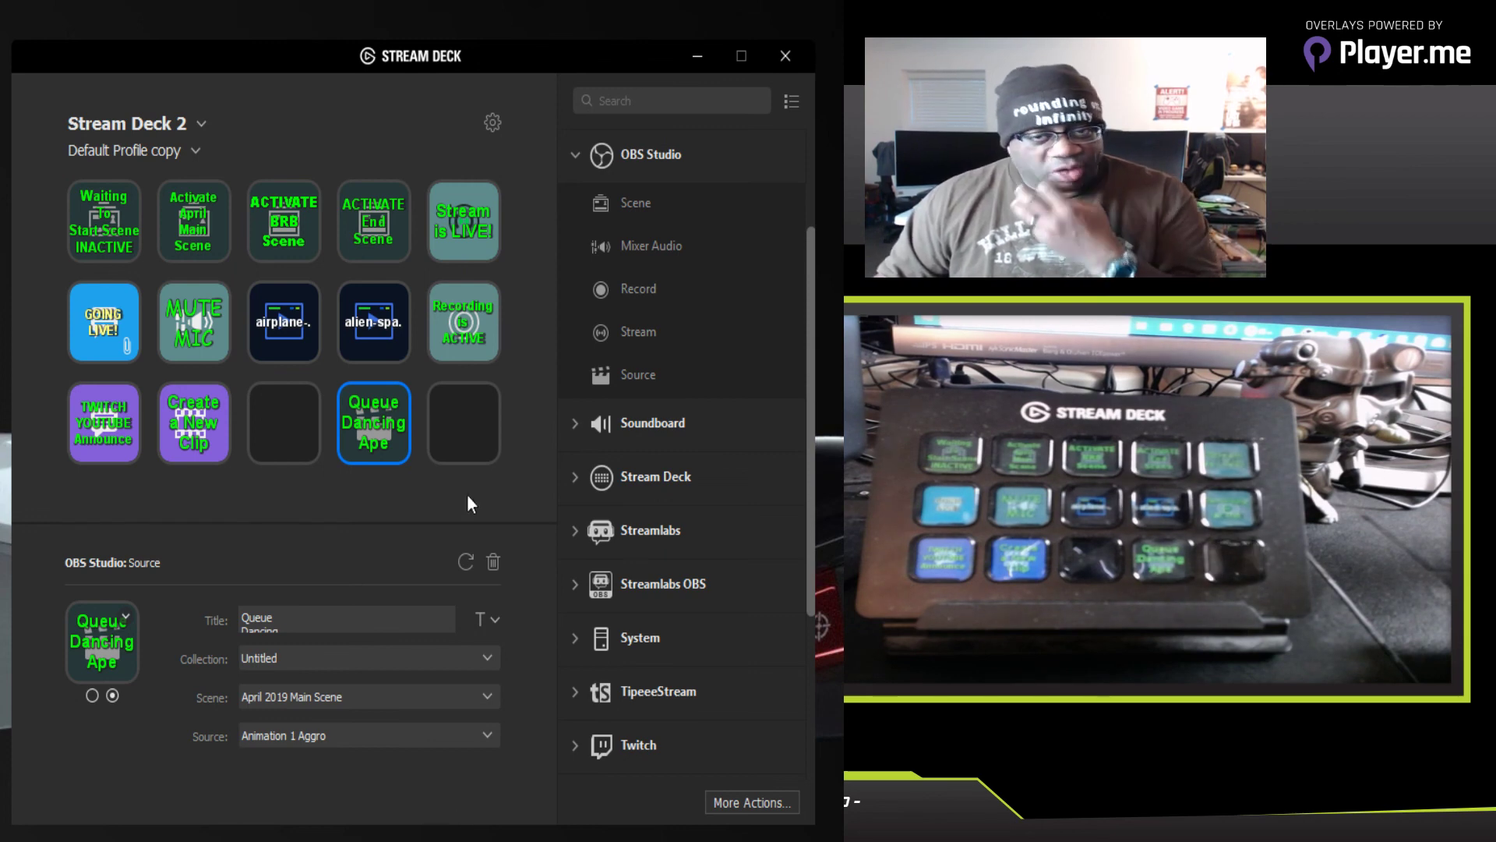
{"action": "left_click", "coordinate": [579, 154]}
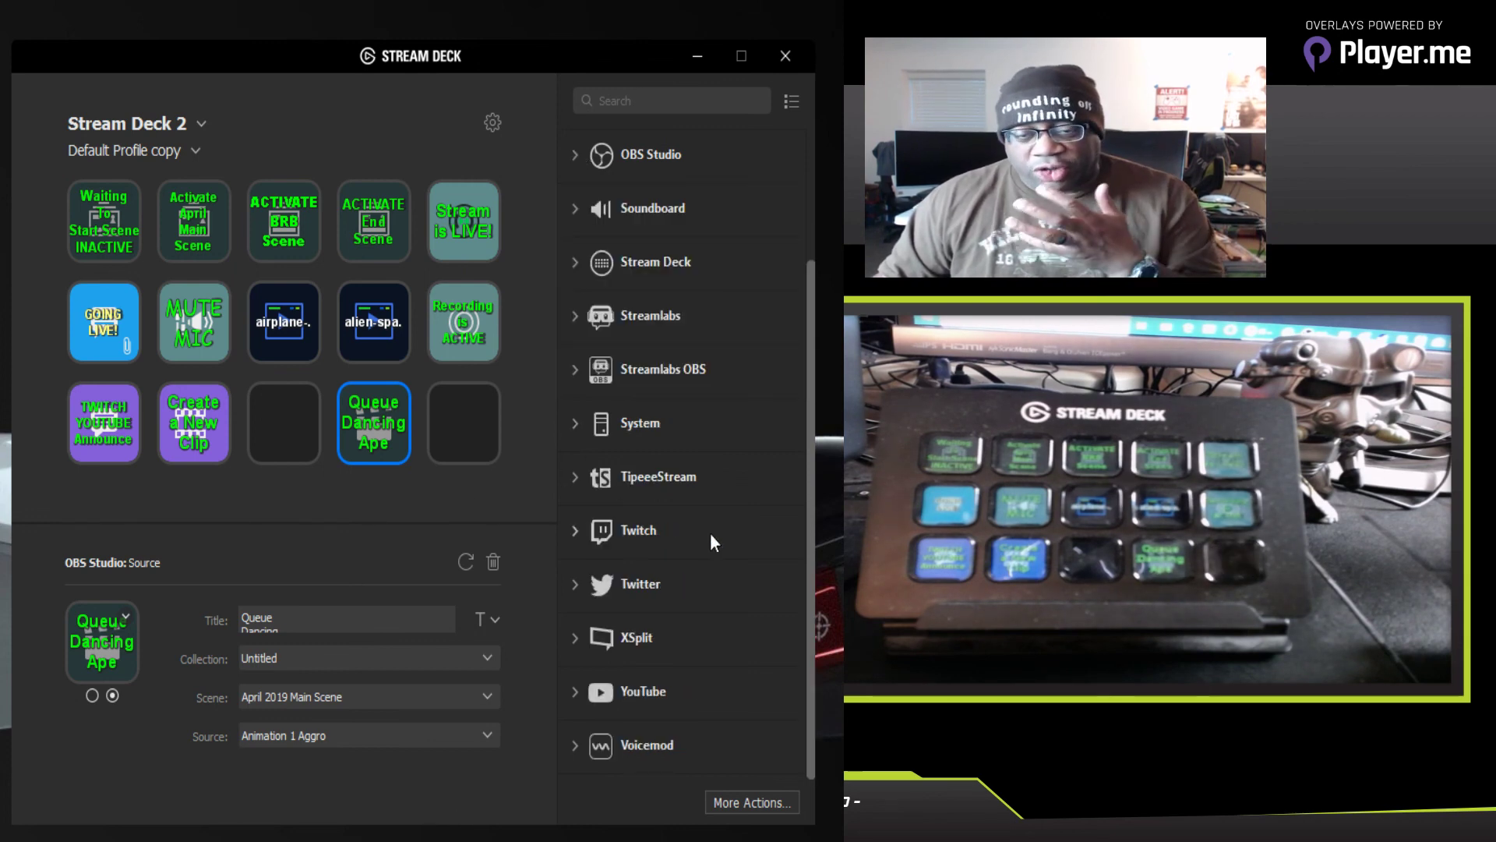
{"action": "scroll", "coordinate": [710, 532], "scroll_direction": "up", "scroll_amount": 3}
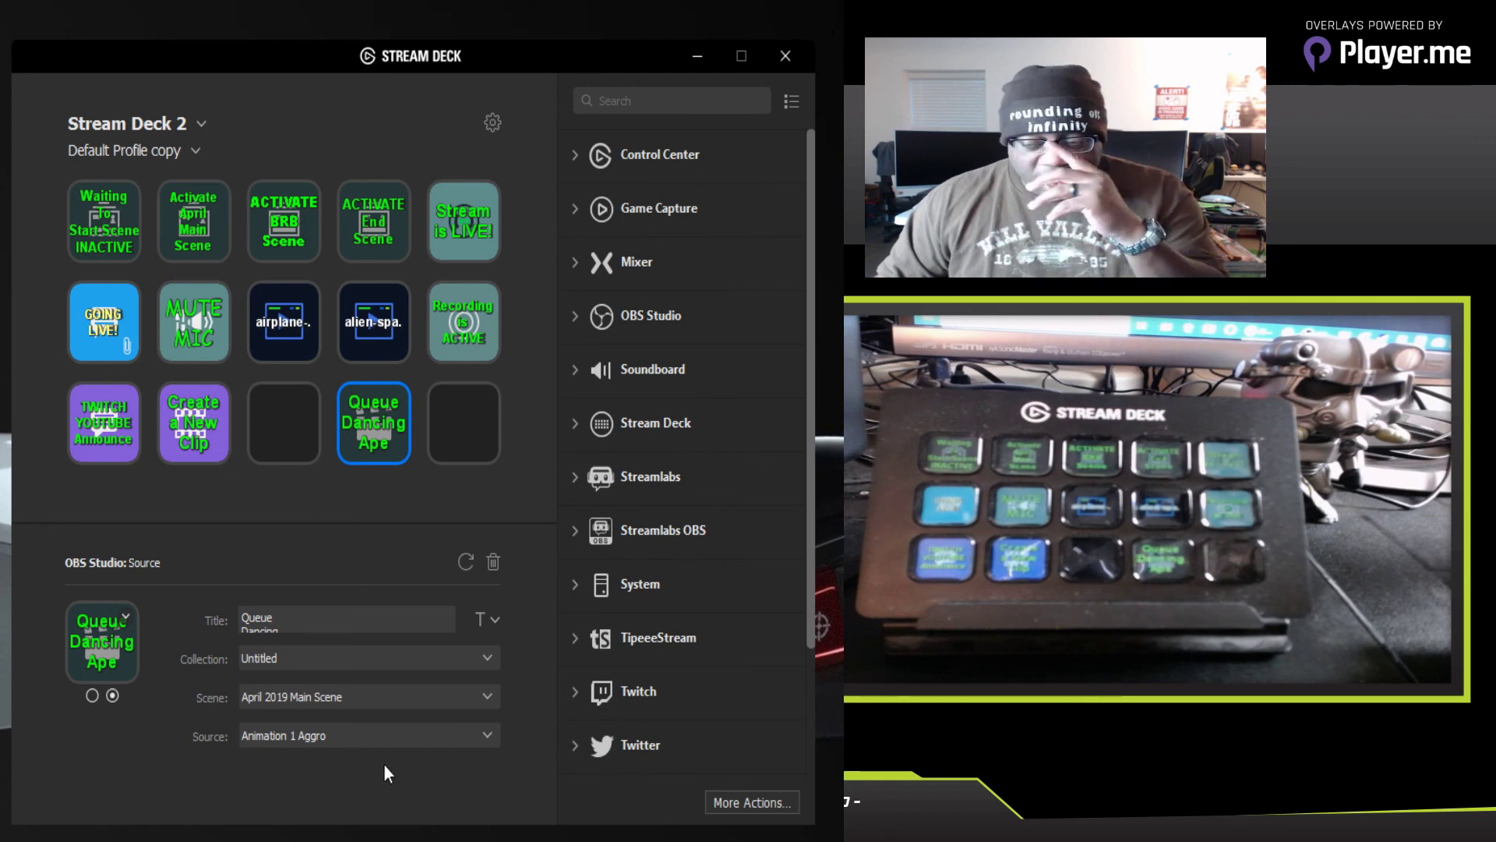